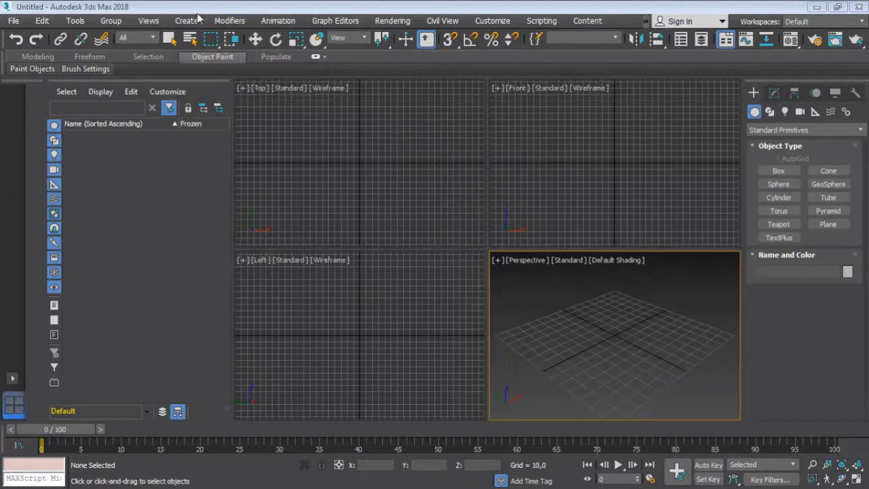
pyautogui.click(43, 21)
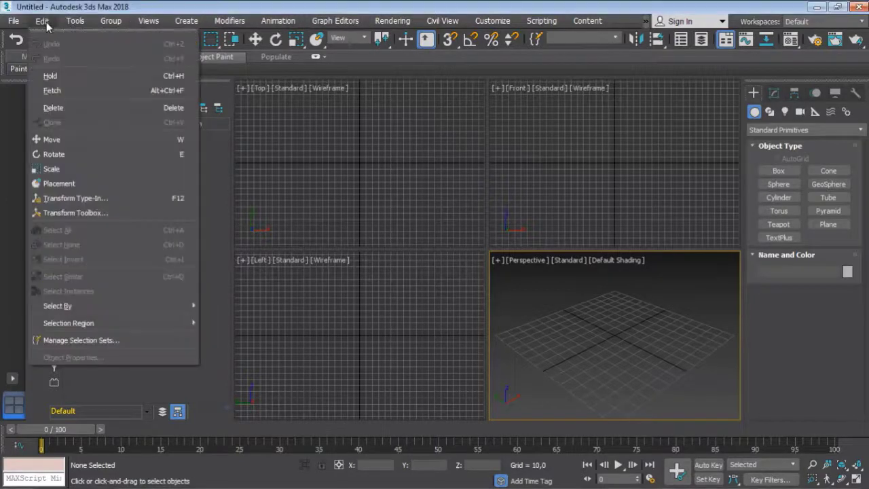
pyautogui.moveTo(75, 21)
pyautogui.moveTo(110, 26)
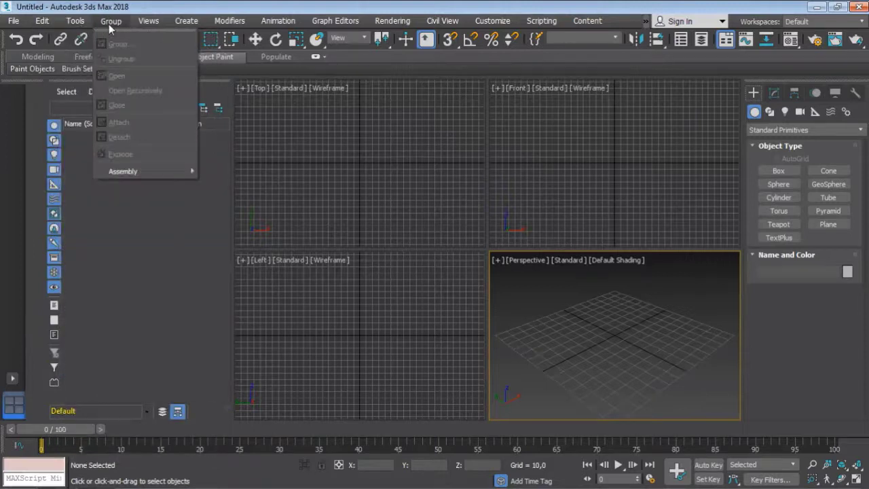
pyautogui.moveTo(150, 26)
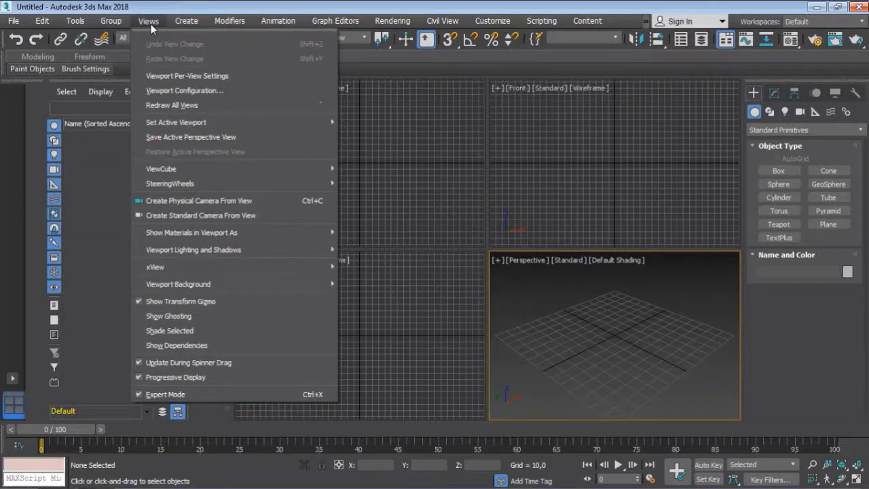
pyautogui.moveTo(251, 26)
pyautogui.moveTo(278, 31)
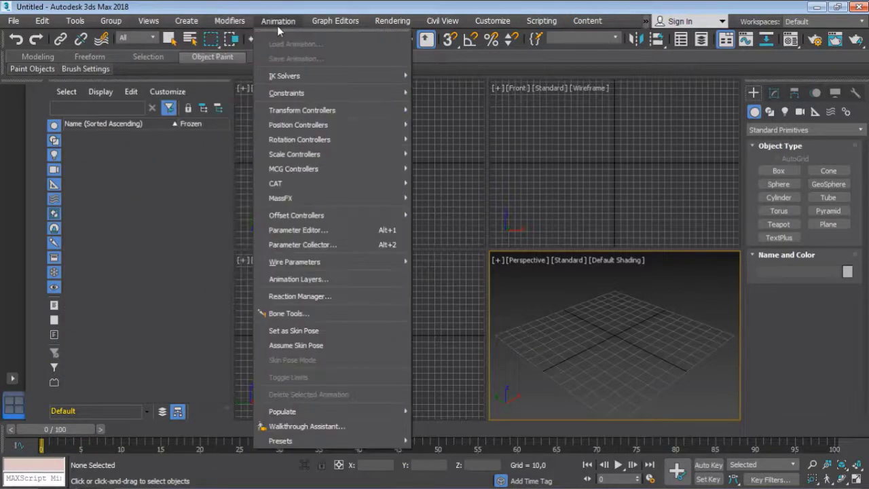
pyautogui.moveTo(45, 22)
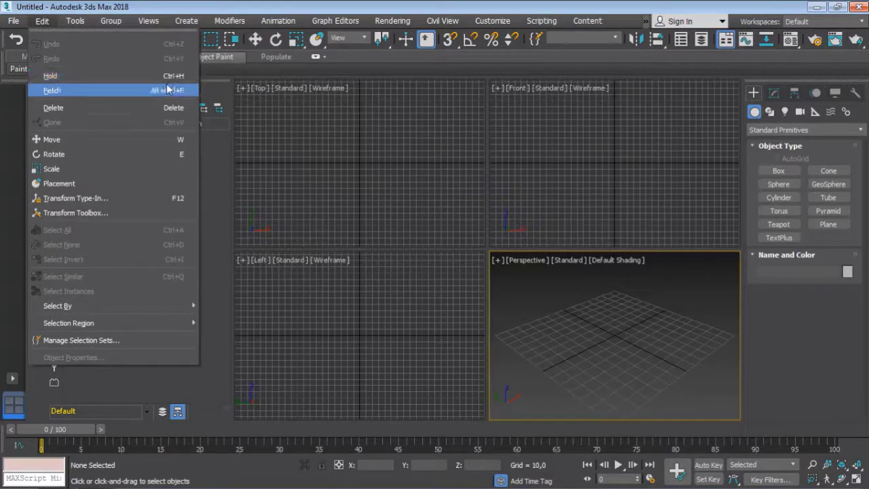
pyautogui.click(273, 197)
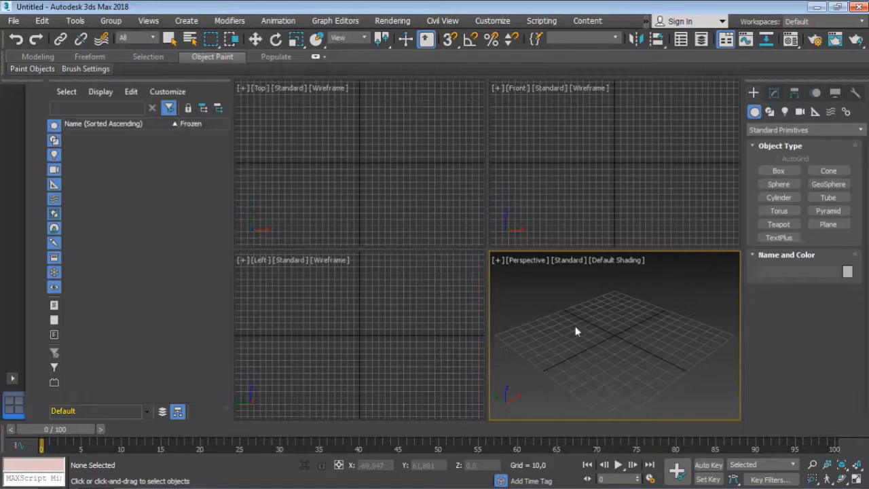
# Switch the workspace to Design Standard and return it to Default
pyautogui.click(810, 24)
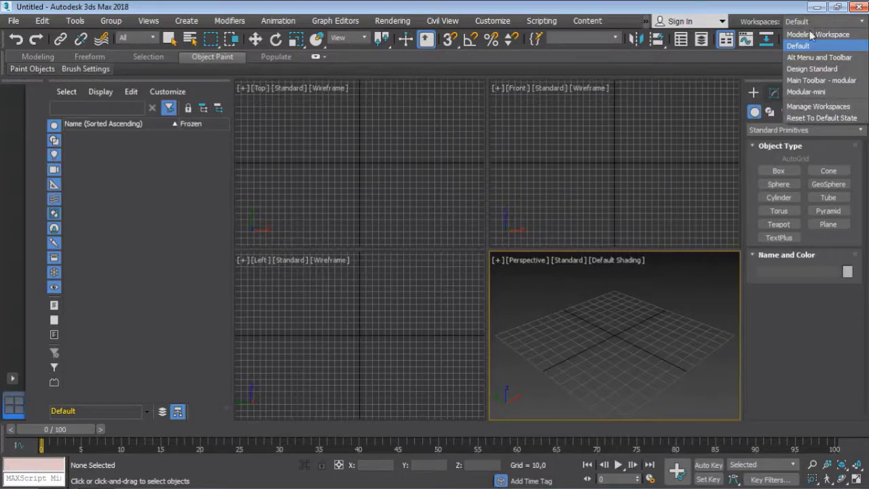
pyautogui.click(815, 70)
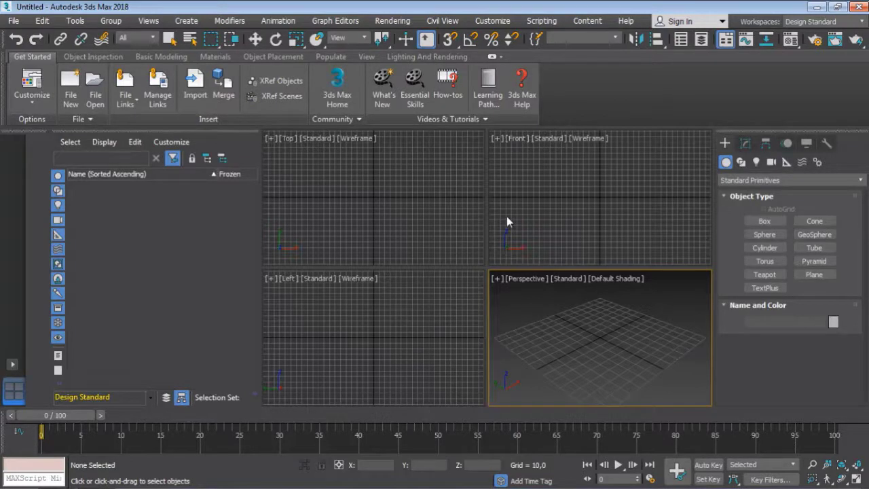
pyautogui.click(814, 22)
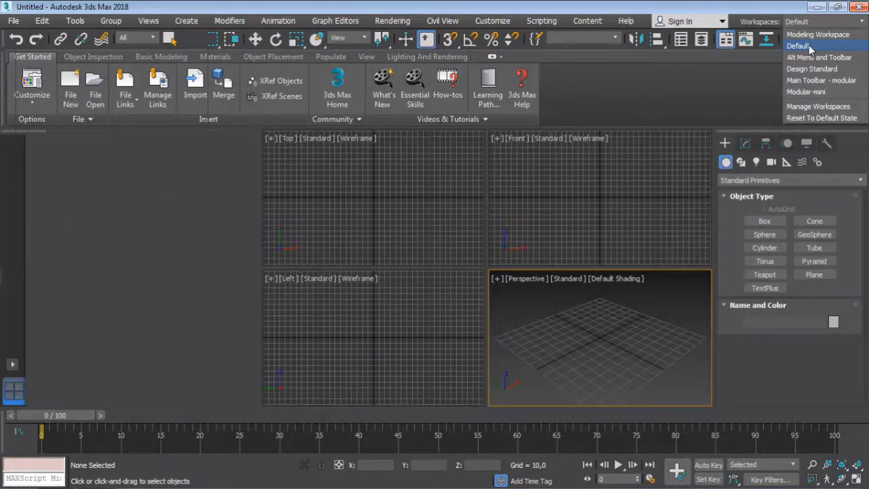
pyautogui.click(809, 45)
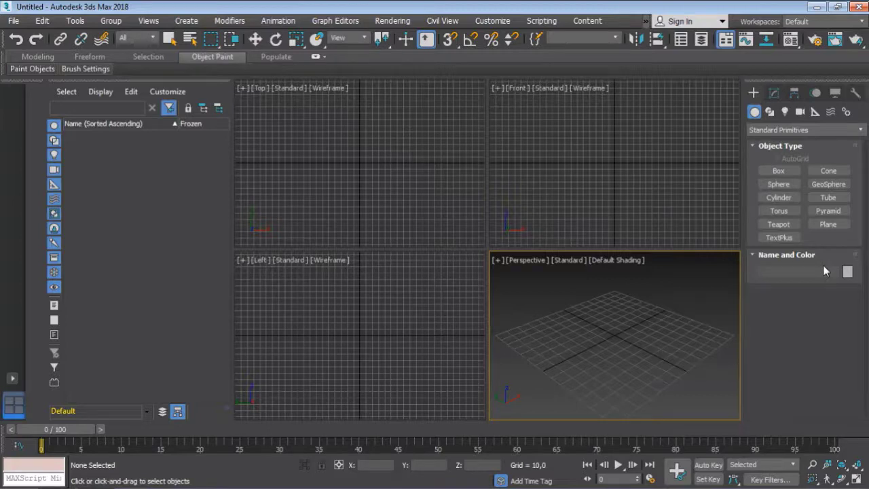
# Create a sphere with a radius of about 16.3 near the front of the Perspective view's grid
pyautogui.click(779, 184)
pyautogui.moveTo(574, 348); pyautogui.dragTo(586, 355)
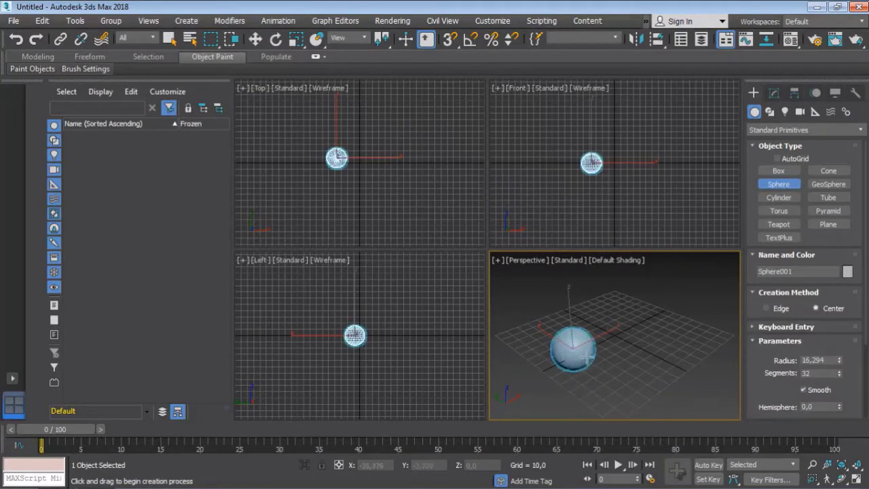
pyautogui.rightClick(586, 355)
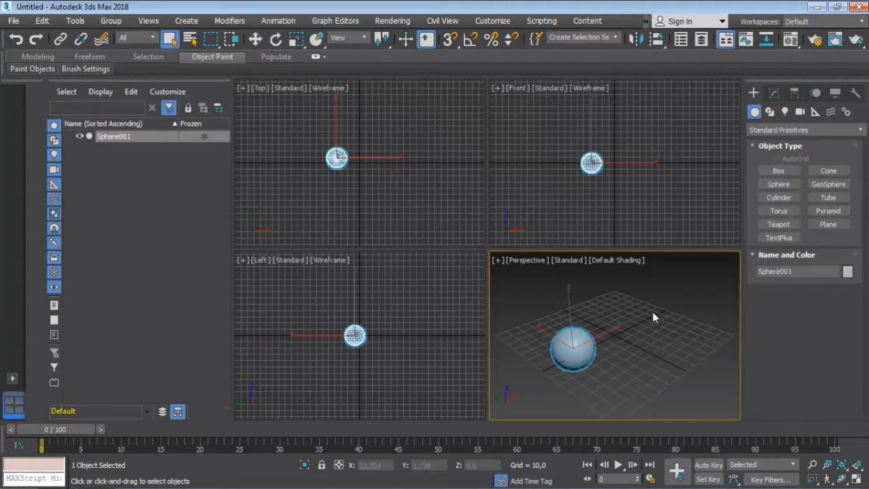
pyautogui.click(655, 324)
# Create a teapot behind the sphere in the Perspective view and enlarge its radius to 25.92
pyautogui.click(779, 225)
pyautogui.moveTo(623, 320); pyautogui.dragTo(670, 324)
pyautogui.click(774, 93)
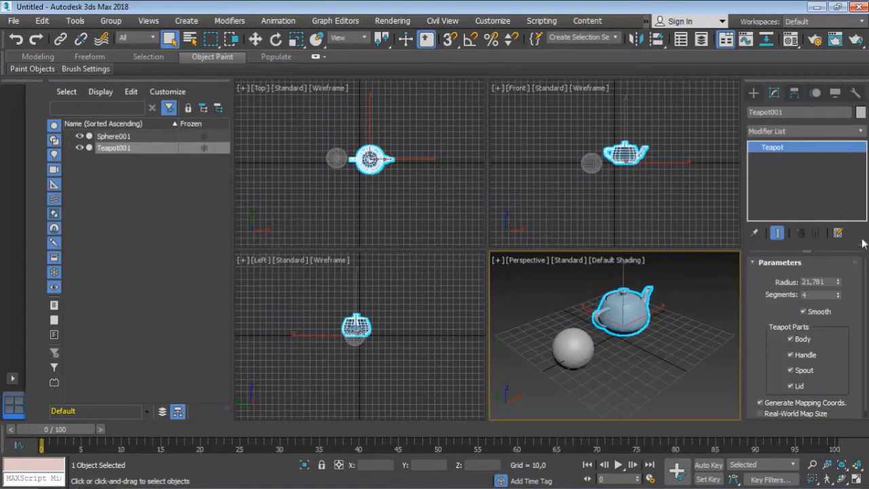
pyautogui.moveTo(839, 283)
pyautogui.mouseDown()
pyautogui.moveTo(837, 234)
pyautogui.moveTo(838, 289)
pyautogui.moveTo(842, 270)
pyautogui.mouseUp()
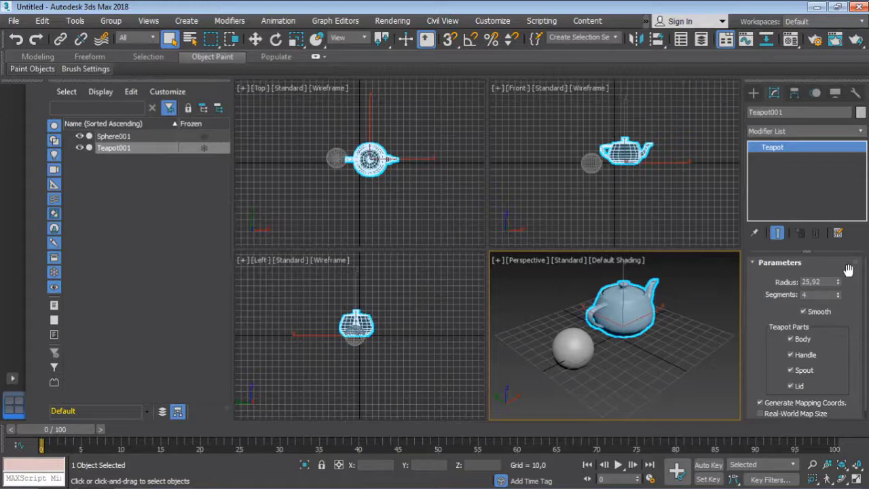
pyautogui.click(816, 92)
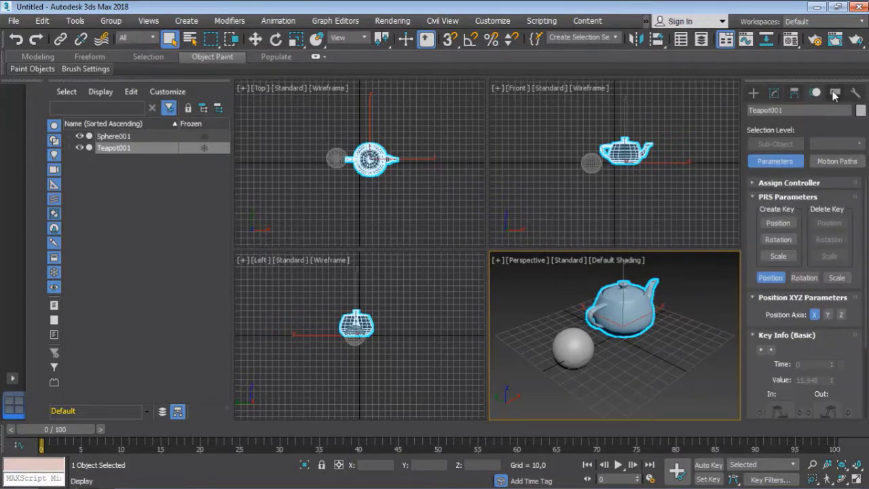
pyautogui.click(835, 93)
pyautogui.click(783, 92)
pyautogui.click(765, 93)
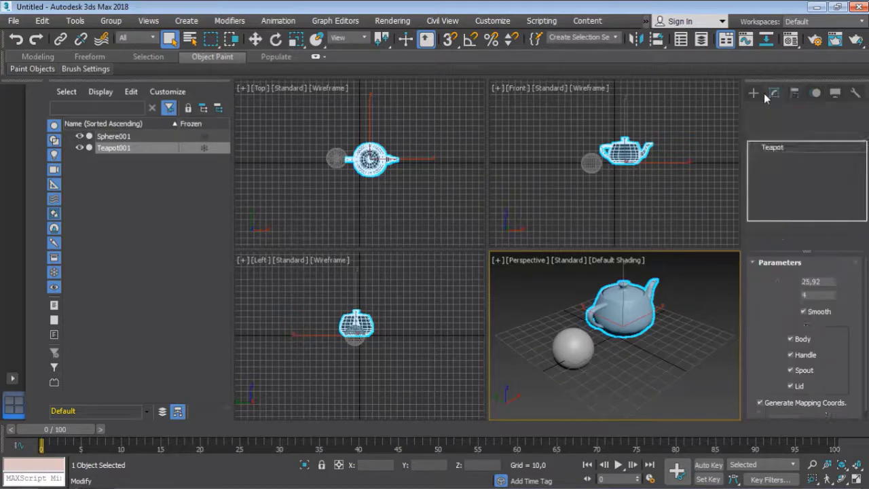
pyautogui.click(761, 98)
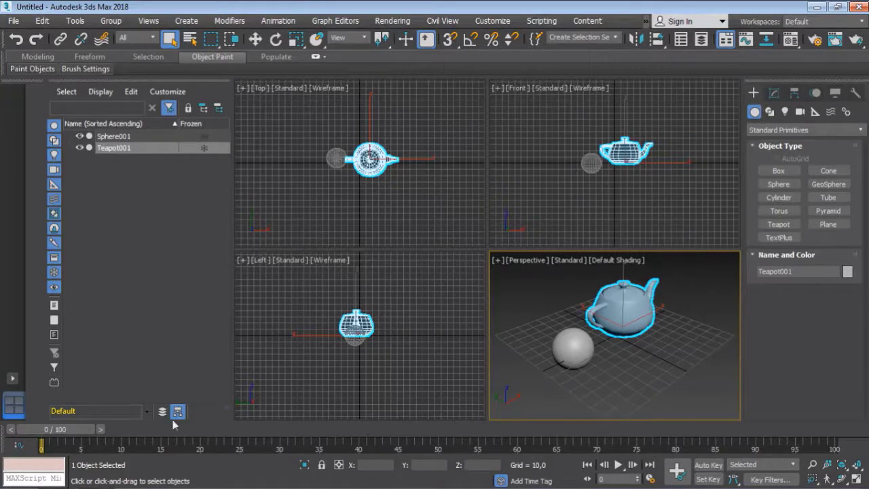
# Play the scene's animation and stop it at frame 40
pyautogui.moveTo(70, 432)
pyautogui.mouseDown()
pyautogui.moveTo(377, 429)
pyautogui.moveTo(57, 426)
pyautogui.mouseUp()
pyautogui.click(618, 465)
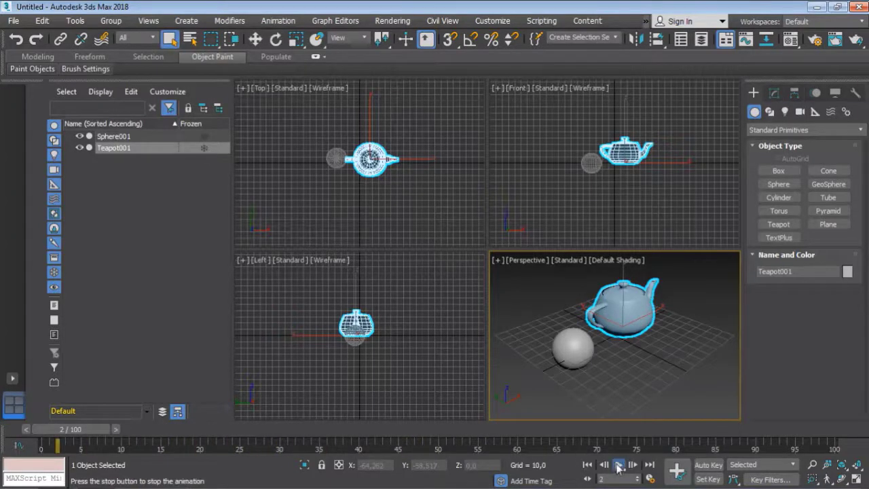
pyautogui.click(618, 465)
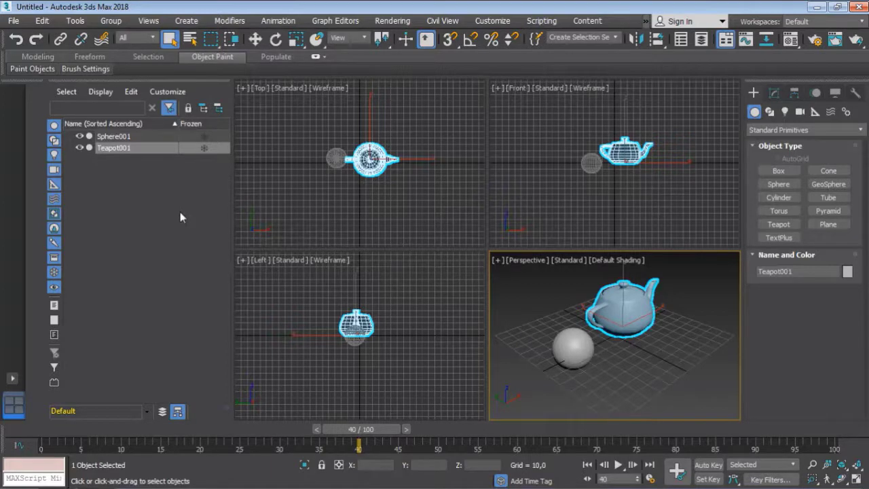
# Select the sphere and the teapot alternately by name in the scene list, finishing with the sphere
pyautogui.click(121, 138)
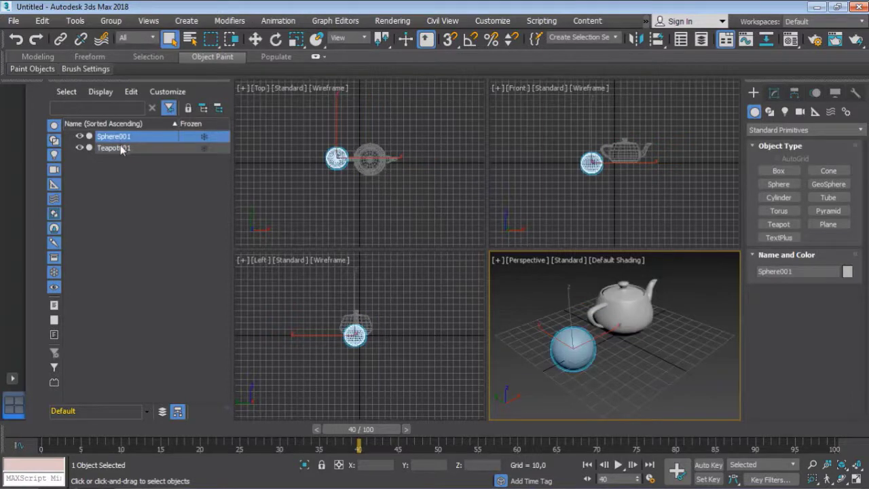
pyautogui.click(122, 148)
pyautogui.click(119, 137)
pyautogui.click(119, 148)
pyautogui.click(105, 138)
# Hide the sphere and the teapot from the scene list and make both visible again
pyautogui.click(81, 136)
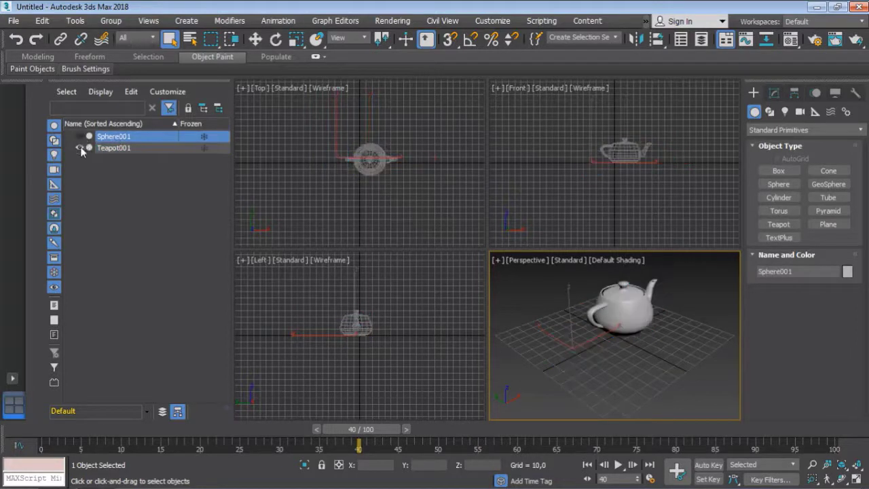
pyautogui.click(80, 147)
pyautogui.click(79, 137)
pyautogui.click(79, 148)
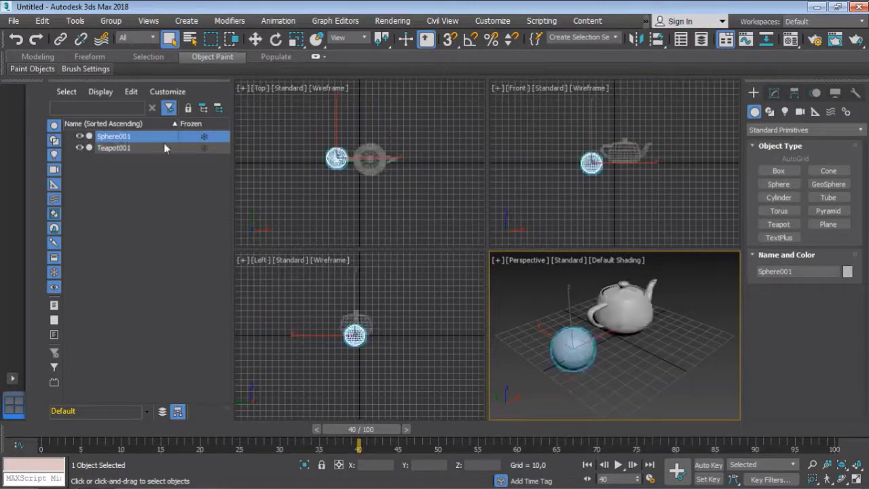
# Freeze the sphere, and filter geometry out of the scene list and back in
pyautogui.click(205, 149)
pyautogui.click(204, 137)
pyautogui.click(204, 149)
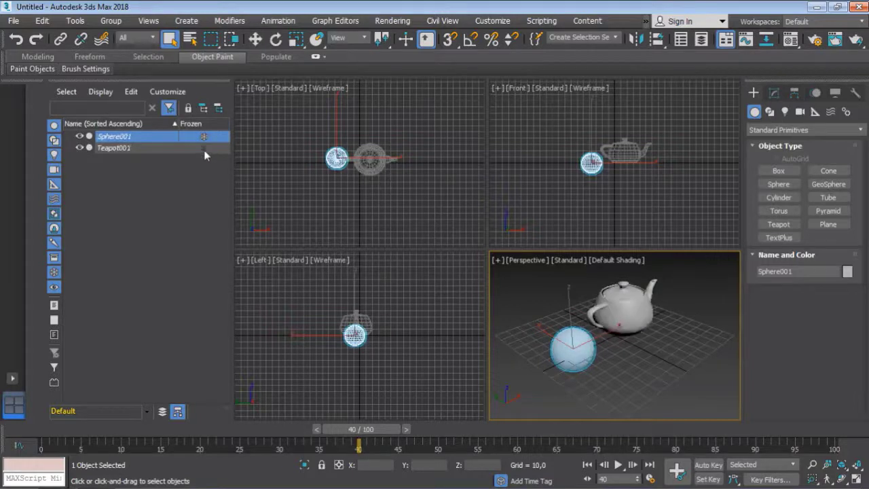
pyautogui.click(57, 136)
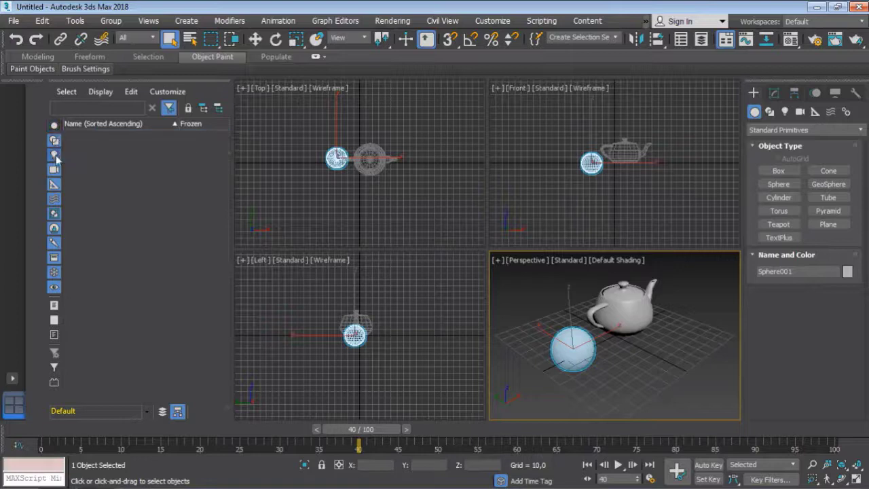
pyautogui.click(56, 129)
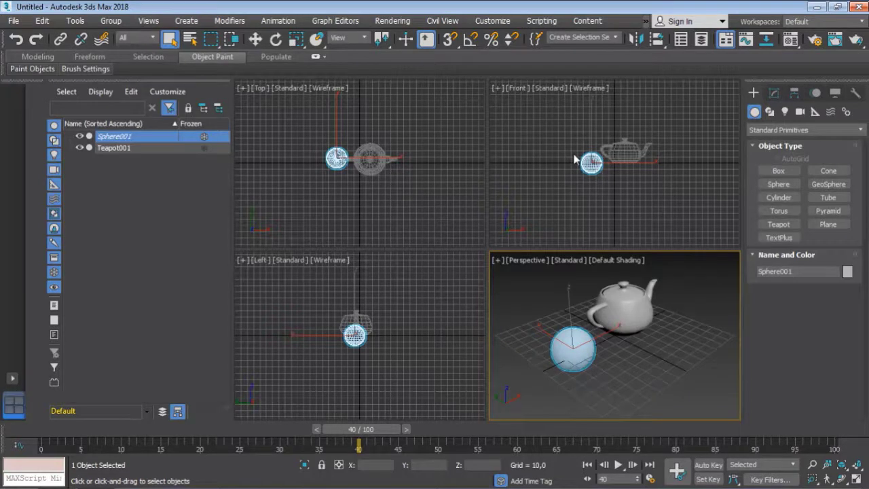
# Move the teapot in the Perspective view, undo the move, and try to select the frozen sphere
pyautogui.click(699, 331)
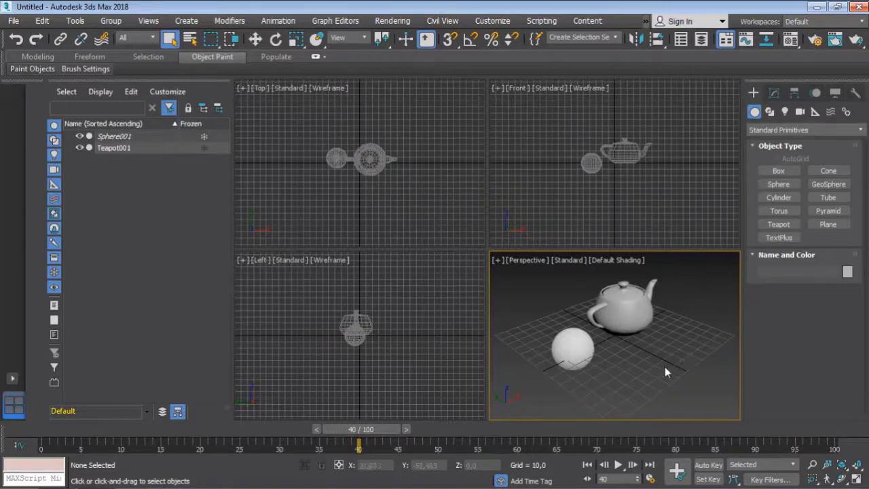
pyautogui.keyDown('alt'); pyautogui.moveTo(664, 366); pyautogui.dragTo(590, 374, button='middle'); pyautogui.keyUp('alt')
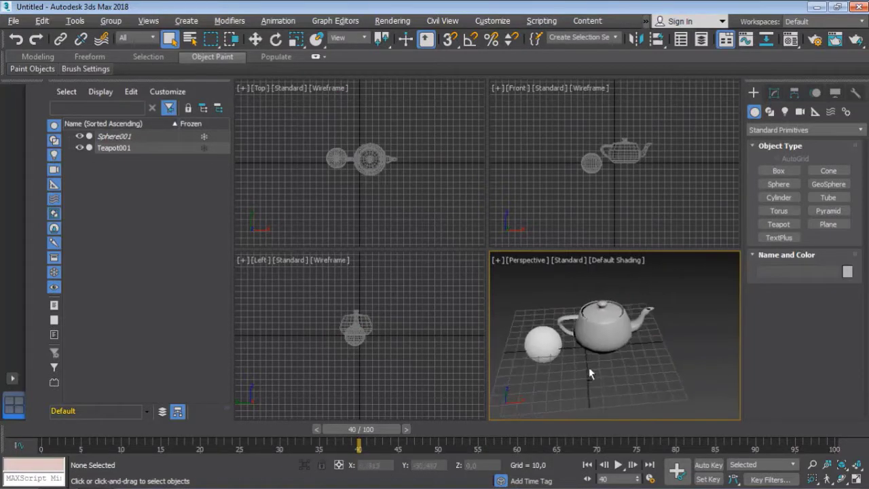
pyautogui.click(601, 333)
pyautogui.press('w')
pyautogui.moveTo(618, 309); pyautogui.dragTo(671, 296)
pyautogui.hotkey('ctrl', 'z')
pyautogui.click(531, 343)
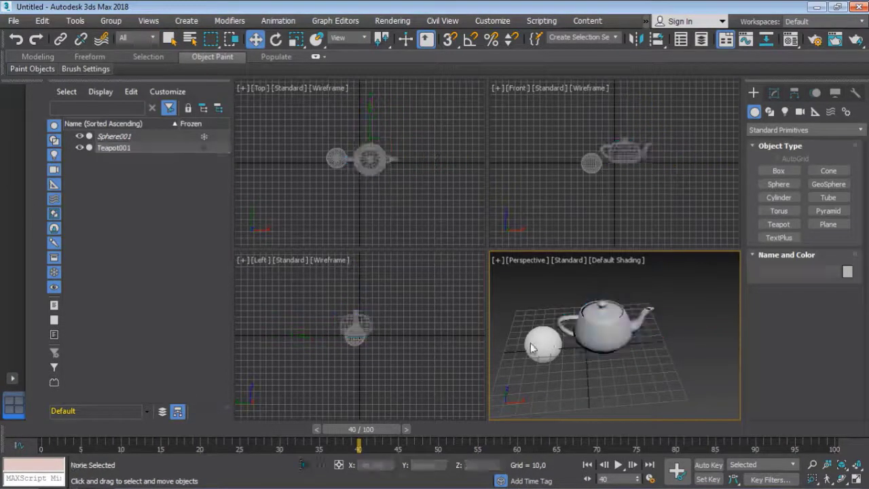
pyautogui.keyDown('alt'); pyautogui.moveTo(553, 345); pyautogui.dragTo(582, 349, button='middle'); pyautogui.keyUp('alt')
# Unfreeze the sphere, move it in the Perspective view, undo the move and clear the selection
pyautogui.click(204, 136)
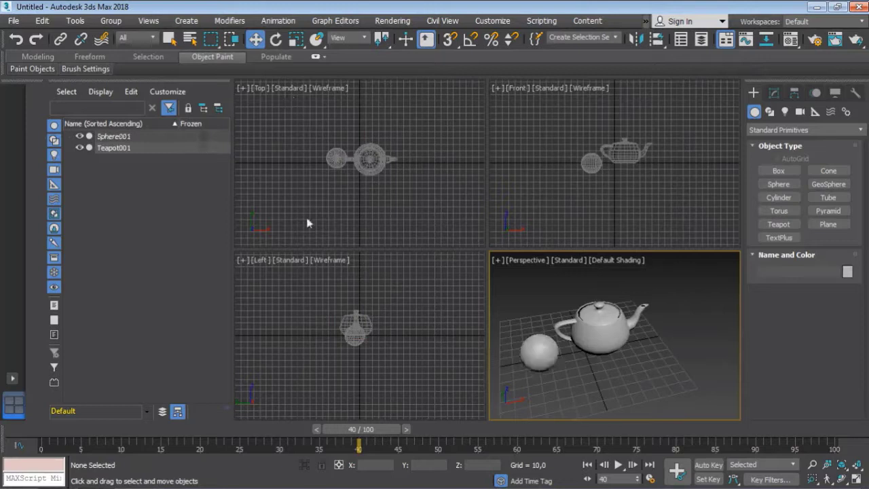
pyautogui.click(540, 348)
pyautogui.moveTo(563, 307); pyautogui.dragTo(534, 349)
pyautogui.hotkey('ctrl', 'z')
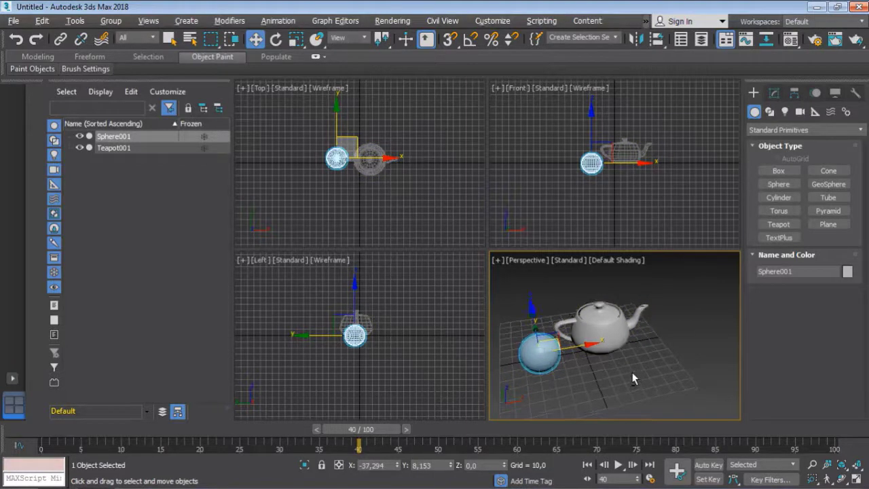
pyautogui.click(648, 351)
pyautogui.moveTo(649, 350); pyautogui.dragTo(664, 350, button='middle')
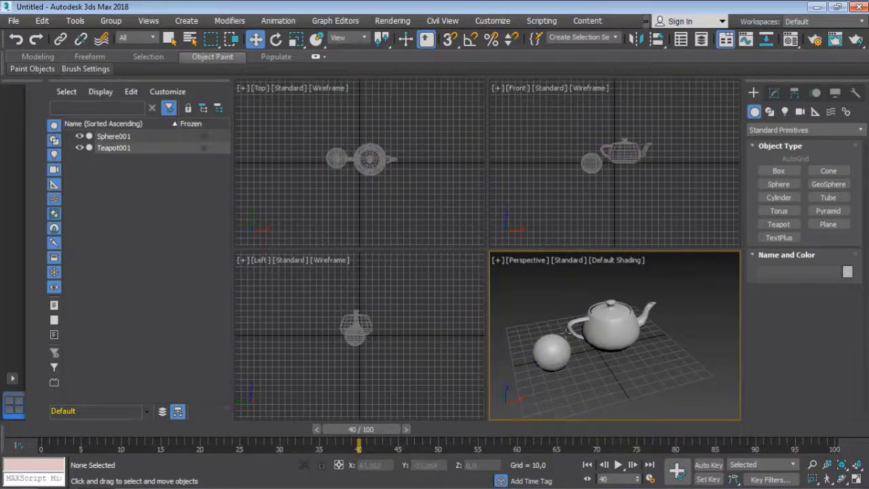
# Apply a viewport layout with Top, Front and Left views stacked beside a large Perspective view, and activate the Perspective view
pyautogui.click(14, 400)
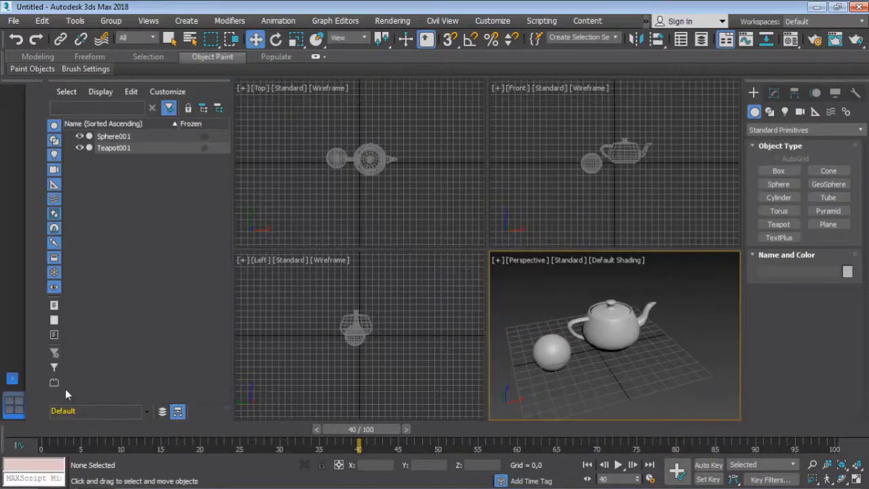
pyautogui.click(14, 405)
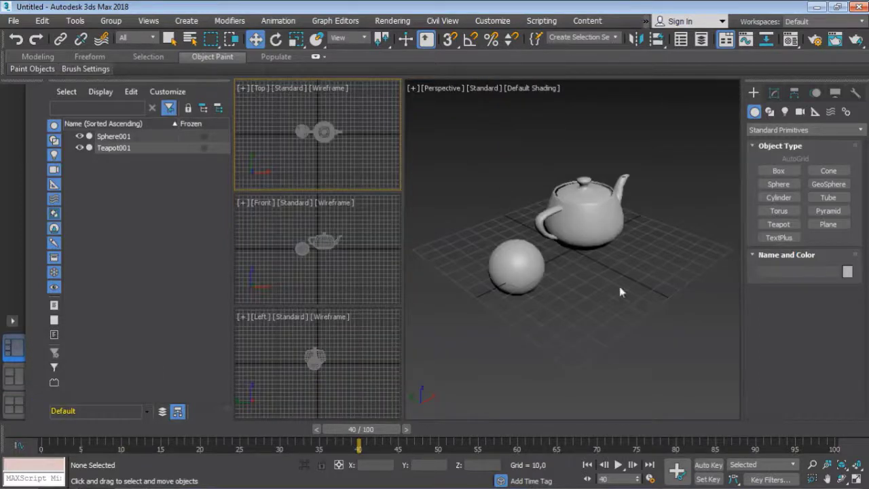
pyautogui.click(619, 309)
pyautogui.moveTo(619, 309)
pyautogui.keyDown('alt'); pyautogui.mouseDown(button='middle')
pyautogui.moveTo(622, 300)
pyautogui.moveTo(633, 305)
pyautogui.mouseUp(button='middle'); pyautogui.keyUp('alt')
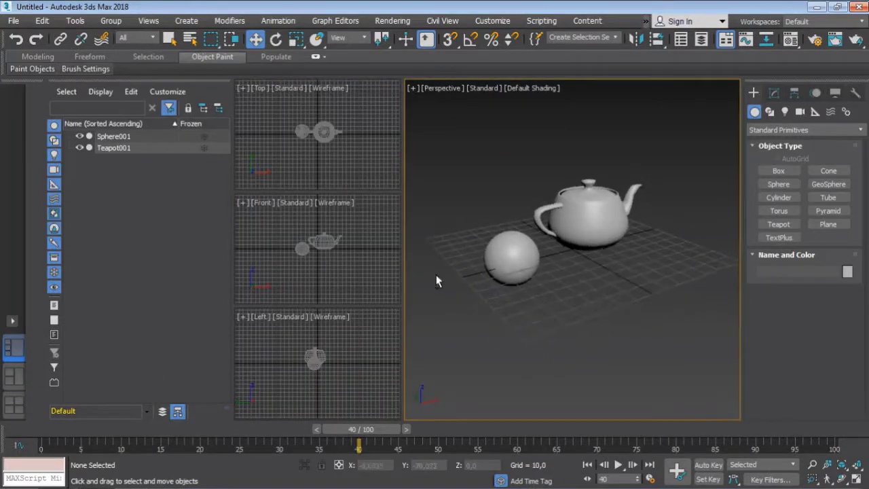
# Apply the viewport layout with four equal Top, Front, Left and Perspective views, and zoom out the Perspective view with the Zoom tool
pyautogui.click(12, 322)
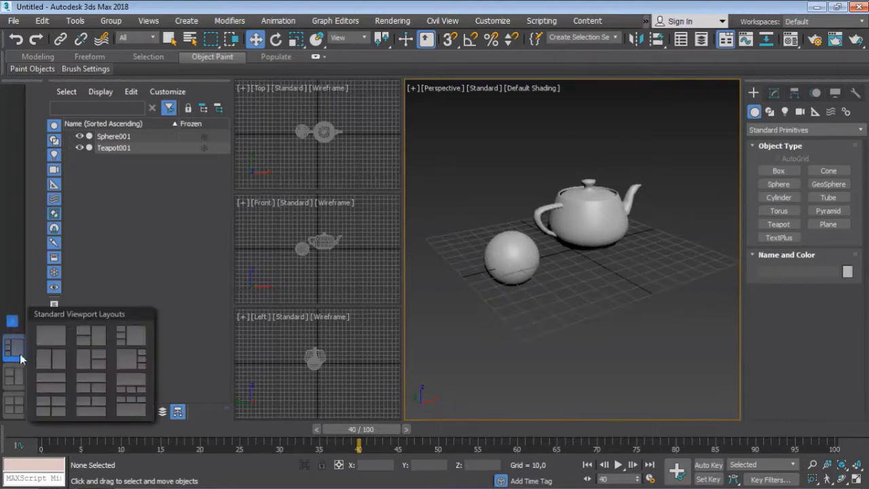
pyautogui.click(52, 406)
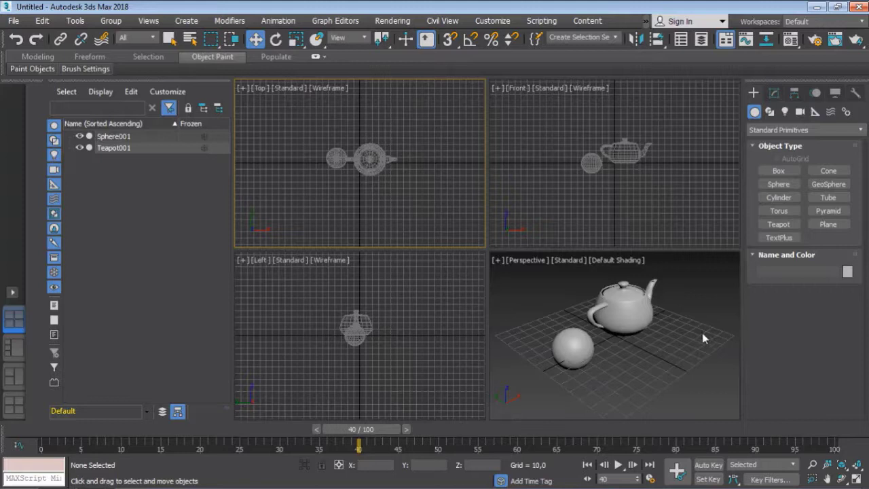
pyautogui.click(813, 465)
pyautogui.moveTo(598, 333)
pyautogui.mouseDown()
pyautogui.moveTo(599, 357)
pyautogui.moveTo(598, 332)
pyautogui.moveTo(601, 348)
pyautogui.mouseUp()
pyautogui.rightClick(663, 356)
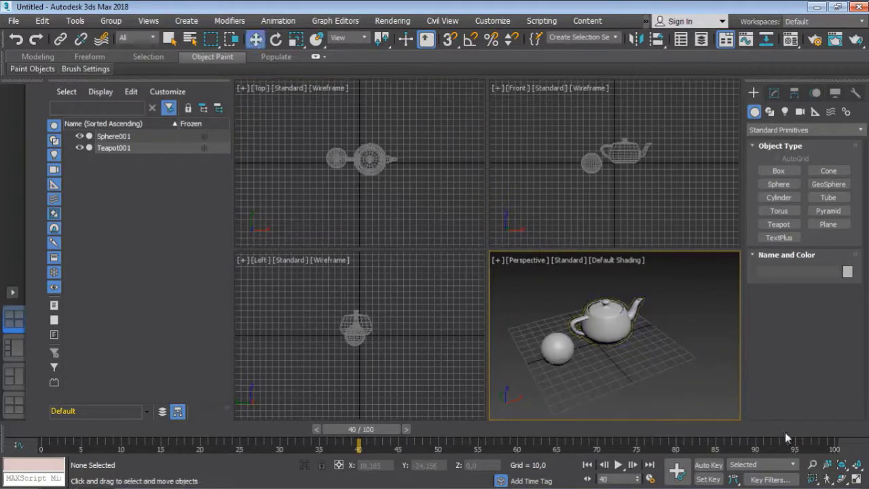
# Pan the Perspective view with the Pan tool, orbit it slightly with the Orbit tool, and leave view navigation
pyautogui.click(828, 479)
pyautogui.moveTo(636, 350); pyautogui.dragTo(601, 360)
pyautogui.click(842, 479)
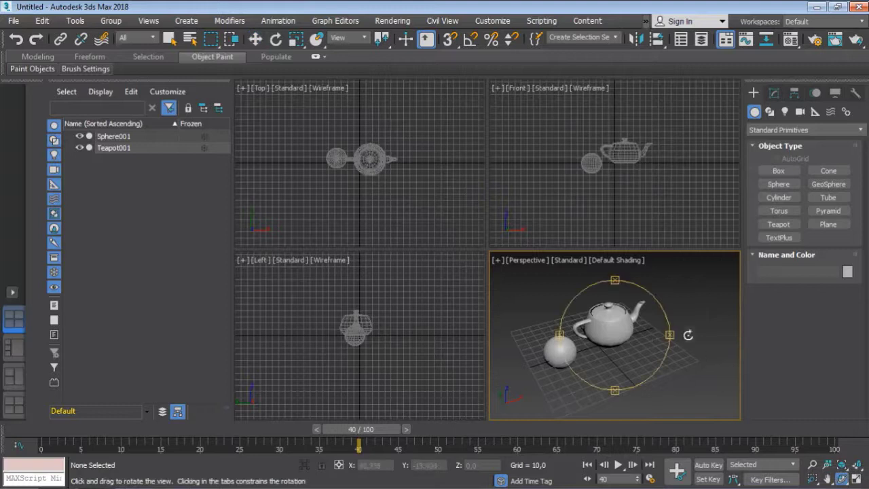
pyautogui.moveTo(642, 339)
pyautogui.mouseDown()
pyautogui.moveTo(626, 377)
pyautogui.moveTo(605, 358)
pyautogui.moveTo(610, 367)
pyautogui.moveTo(634, 345)
pyautogui.moveTo(617, 365)
pyautogui.moveTo(621, 341)
pyautogui.moveTo(612, 330)
pyautogui.moveTo(645, 340)
pyautogui.mouseUp()
pyautogui.rightClick(647, 340)
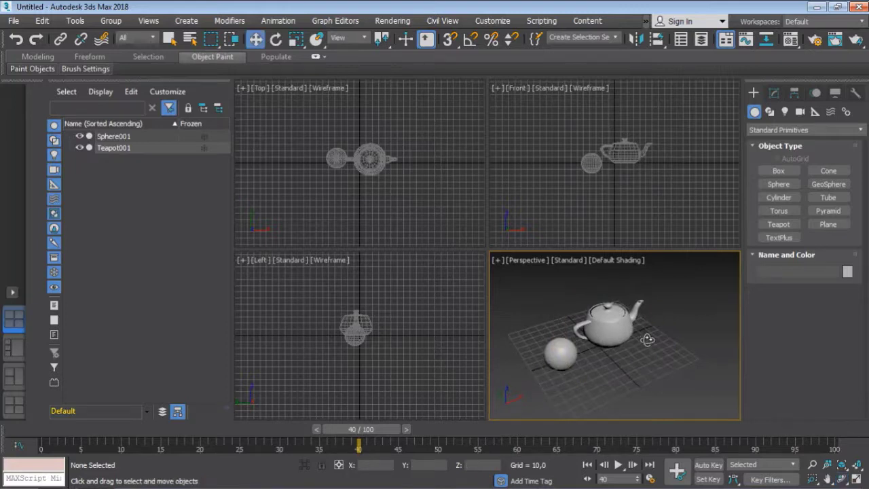
pyautogui.rightClick(647, 339)
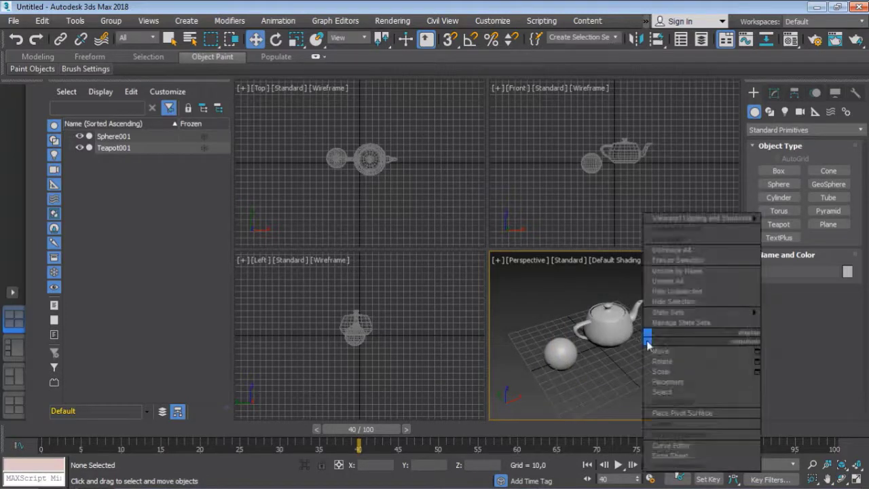
pyautogui.click(621, 359)
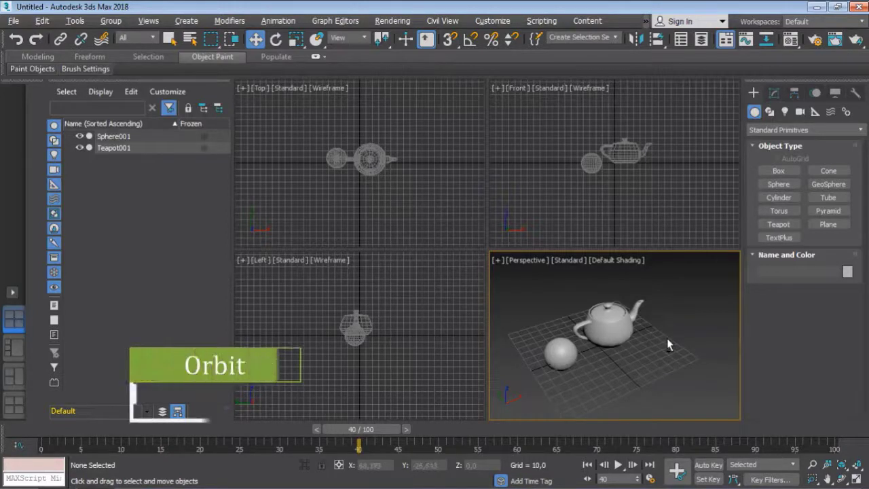
# Orbit the Perspective view around the teapot and sphere without a navigation tool, and zoom in on both objects
pyautogui.moveTo(667, 343)
pyautogui.keyDown('alt'); pyautogui.mouseDown(button='middle')
pyautogui.moveTo(604, 343)
pyautogui.moveTo(720, 337)
pyautogui.moveTo(555, 341)
pyautogui.moveTo(522, 360)
pyautogui.moveTo(582, 345)
pyautogui.moveTo(665, 366)
pyautogui.moveTo(577, 355)
pyautogui.moveTo(641, 364)
pyautogui.moveTo(648, 343)
pyautogui.moveTo(589, 344)
pyautogui.moveTo(647, 345)
pyautogui.moveTo(650, 360)
pyautogui.moveTo(653, 351)
pyautogui.mouseUp(button='middle'); pyautogui.keyUp('alt')
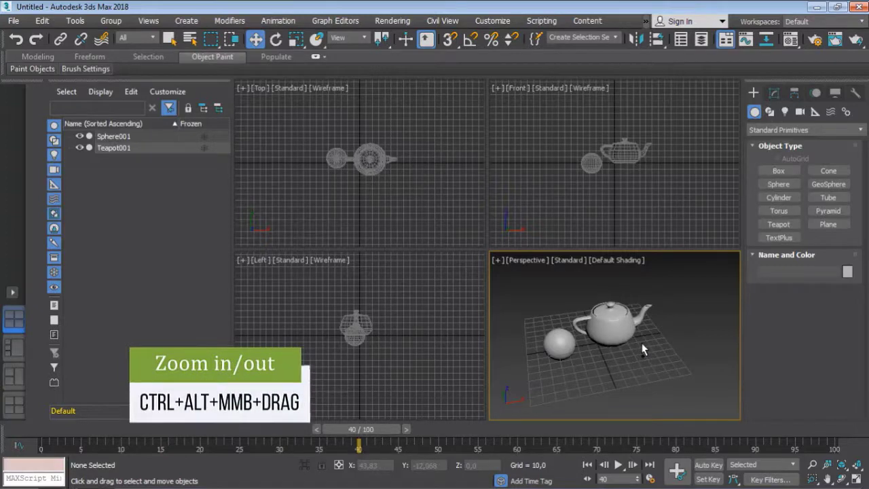
pyautogui.moveTo(643, 350)
pyautogui.keyDown('ctrl'); pyautogui.keyDown('alt'); pyautogui.mouseDown(button='middle')
pyautogui.moveTo(600, 309)
pyautogui.moveTo(639, 354)
pyautogui.moveTo(653, 352)
pyautogui.mouseUp(button='middle'); pyautogui.keyUp('alt'); pyautogui.keyUp('ctrl')
pyautogui.scroll(3, 608, 332)
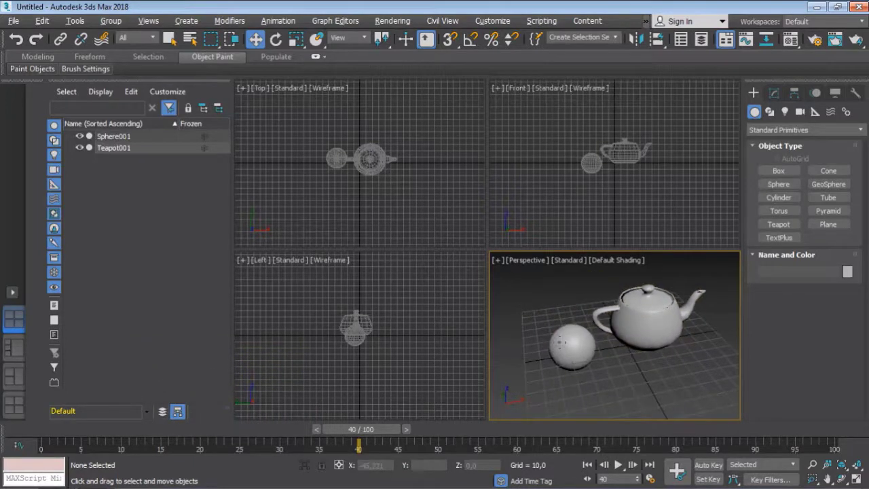
# Zoom in and out repeatedly on the teapot and the sphere in turn in the Perspective view
pyautogui.scroll(3, 642, 360)
pyautogui.scroll(-3, 642, 363)
pyautogui.scroll(1, 638, 369)
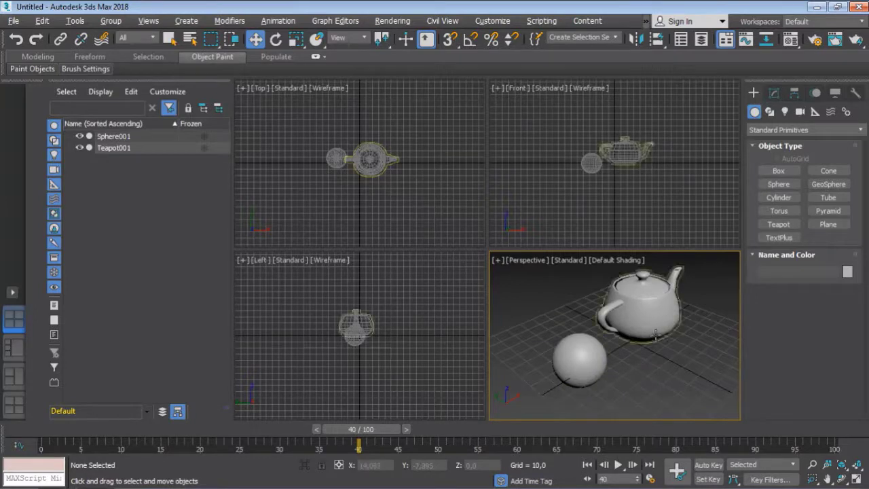
pyautogui.scroll(2, 645, 312)
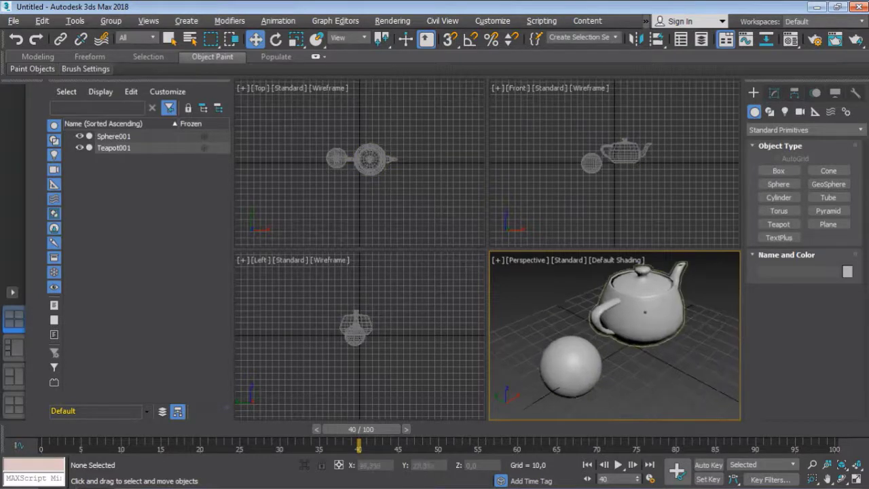
pyautogui.scroll(-2, 645, 311)
pyautogui.scroll(5, 645, 312)
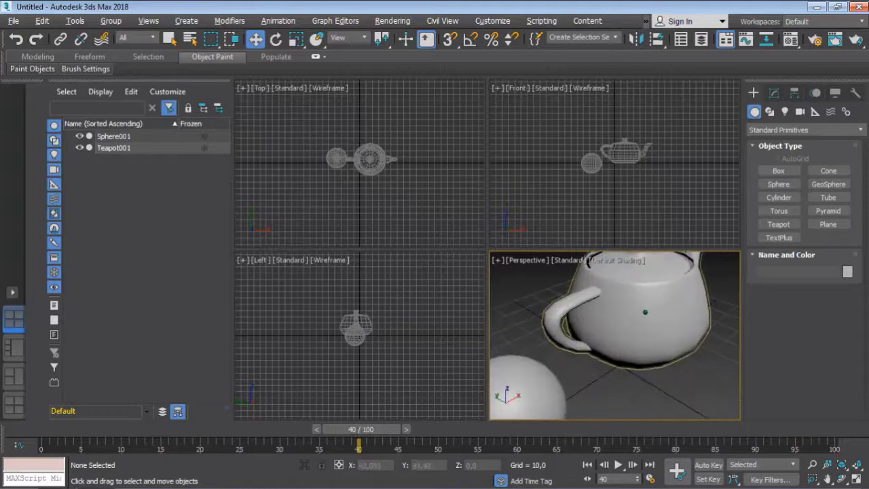
pyautogui.scroll(5, 645, 312)
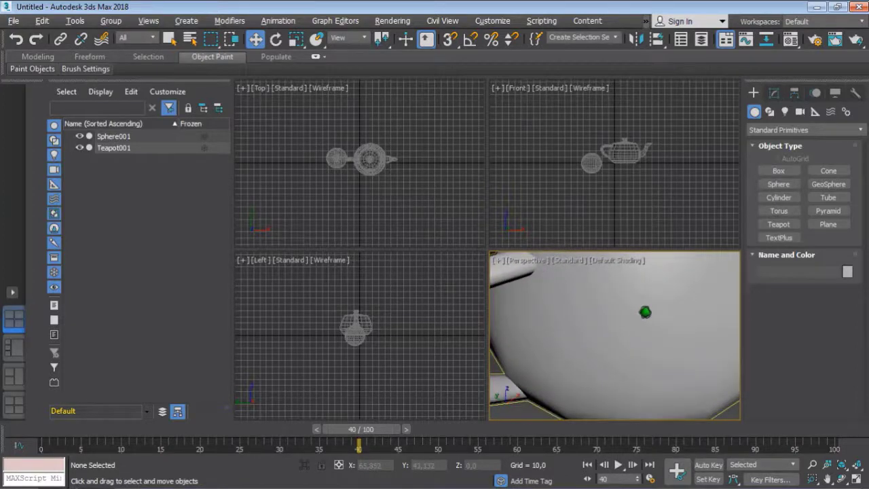
pyautogui.scroll(-3, 643, 260)
pyautogui.scroll(4, 546, 378)
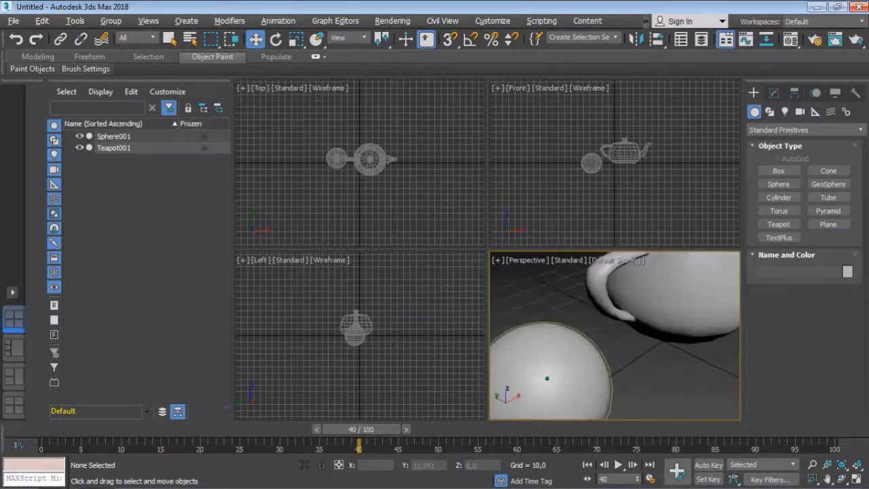
pyautogui.scroll(1, 547, 379)
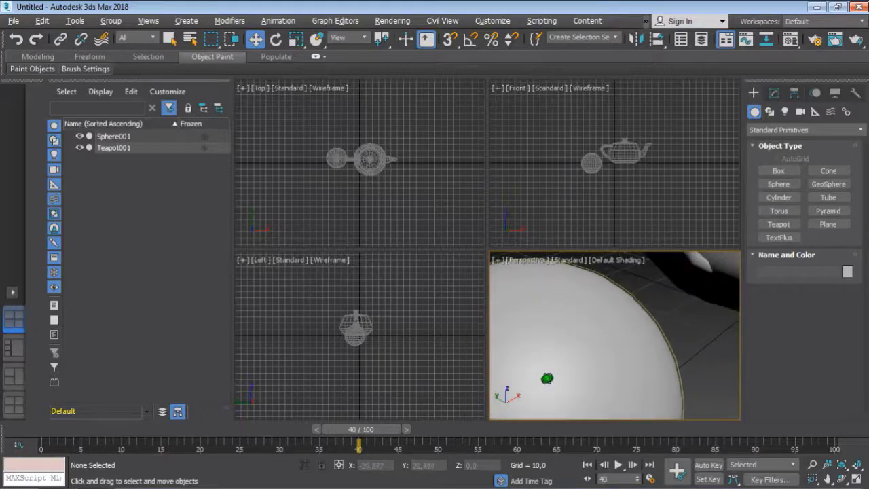
pyautogui.scroll(-5, 617, 355)
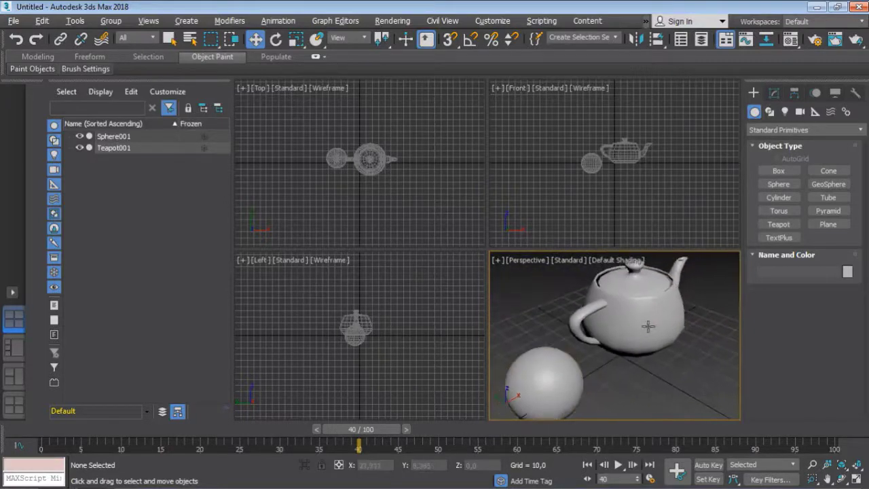
pyautogui.scroll(6, 648, 326)
pyautogui.scroll(2, 648, 325)
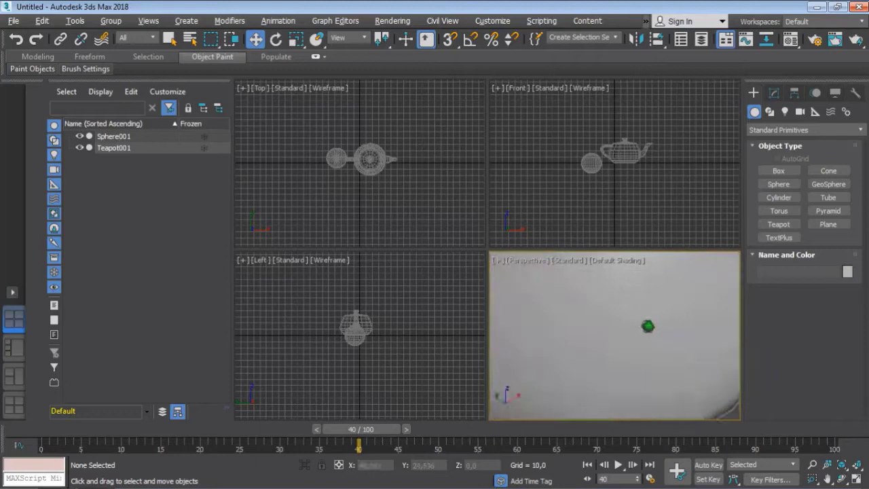
pyautogui.scroll(-3, 648, 326)
pyautogui.scroll(5, 648, 326)
pyautogui.scroll(-4, 647, 326)
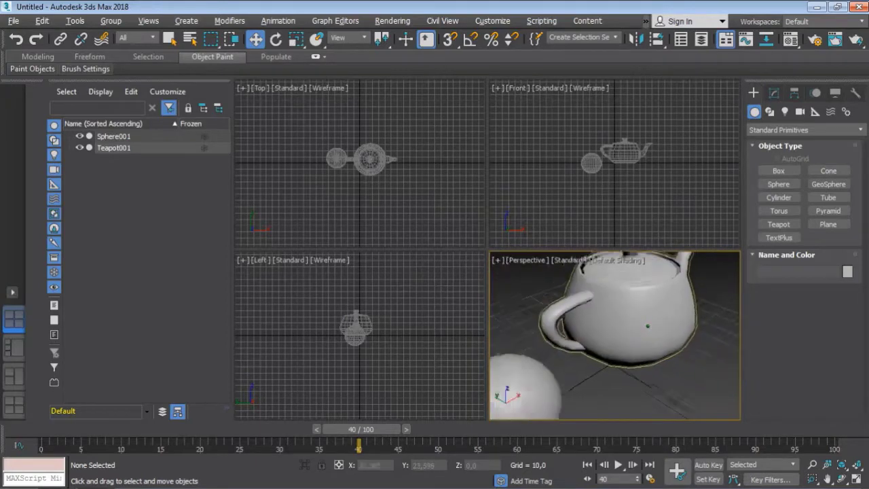
pyautogui.scroll(-3, 630, 317)
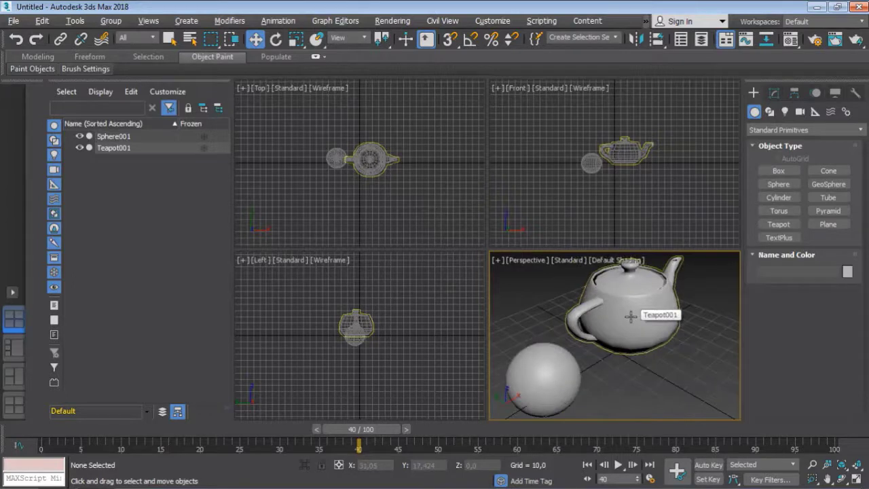
pyautogui.scroll(-3, 630, 316)
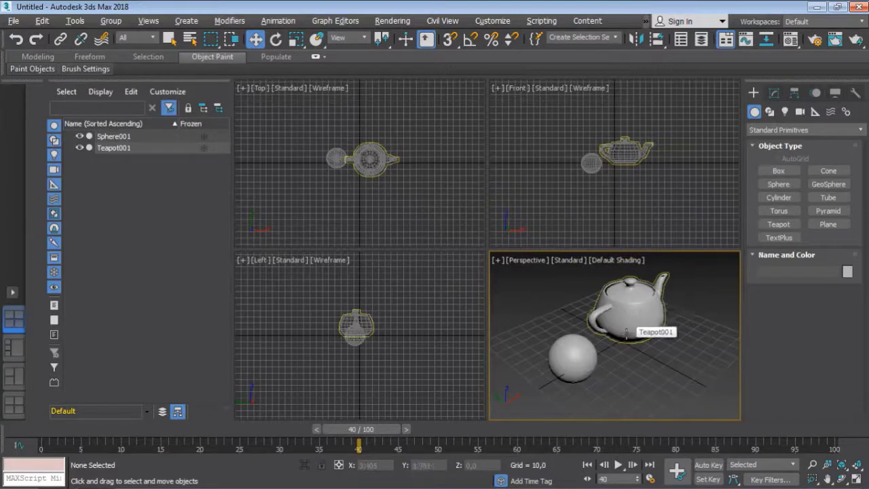
pyautogui.scroll(5, 626, 332)
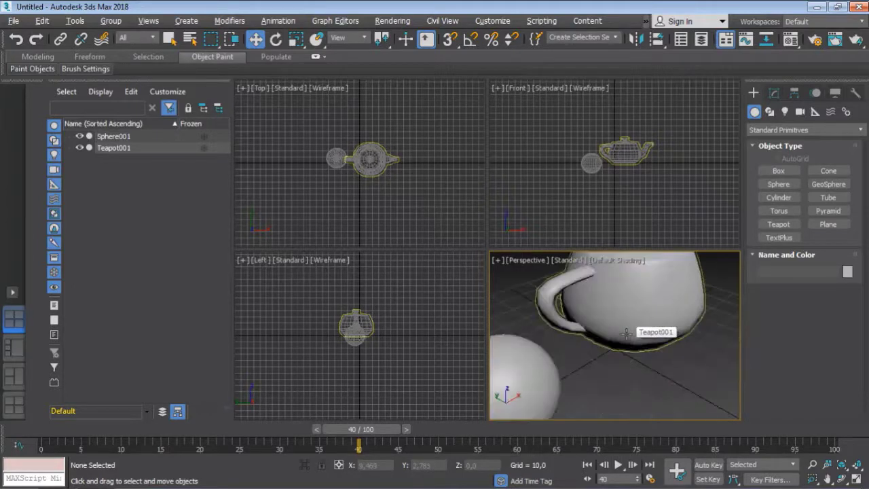
pyautogui.scroll(-5, 625, 332)
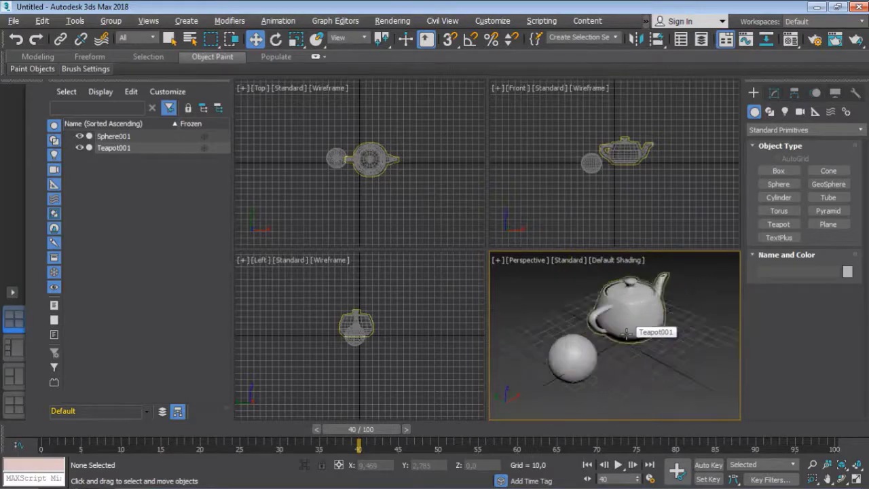
pyautogui.scroll(5, 625, 332)
pyautogui.scroll(-2, 625, 315)
pyautogui.scroll(4, 624, 315)
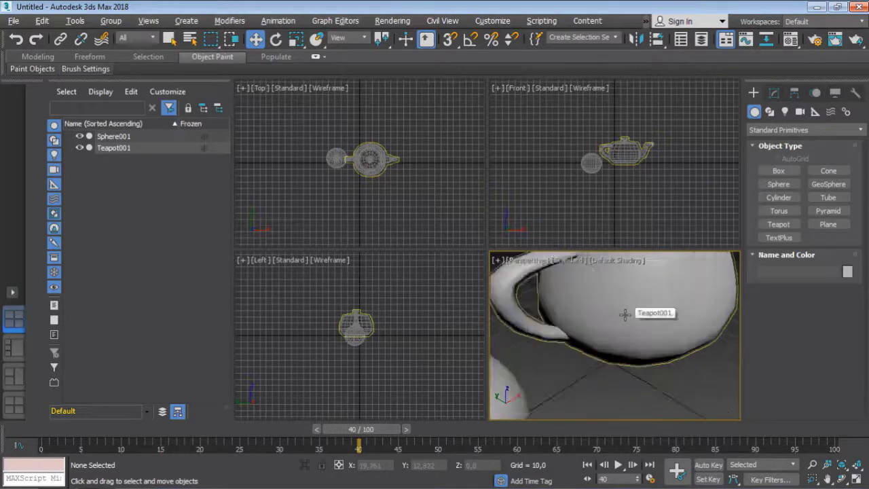
pyautogui.scroll(-5, 625, 314)
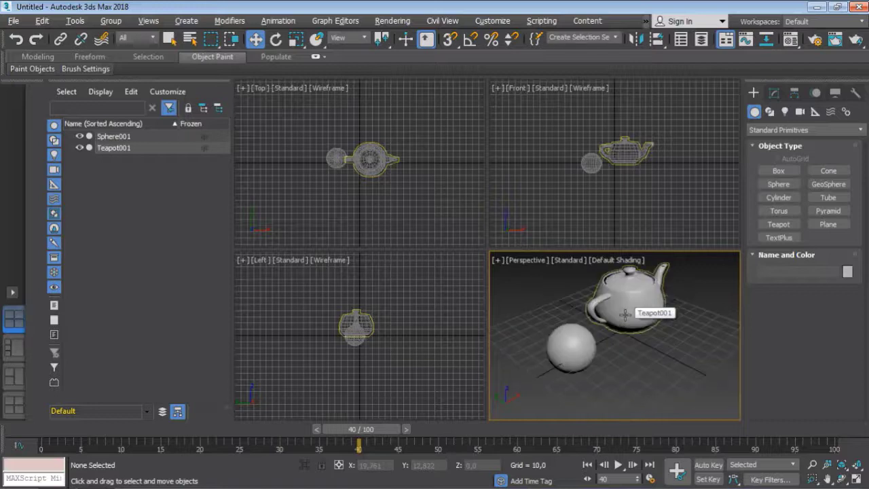
pyautogui.scroll(3, 626, 314)
pyautogui.scroll(-3, 626, 314)
pyautogui.scroll(2, 639, 348)
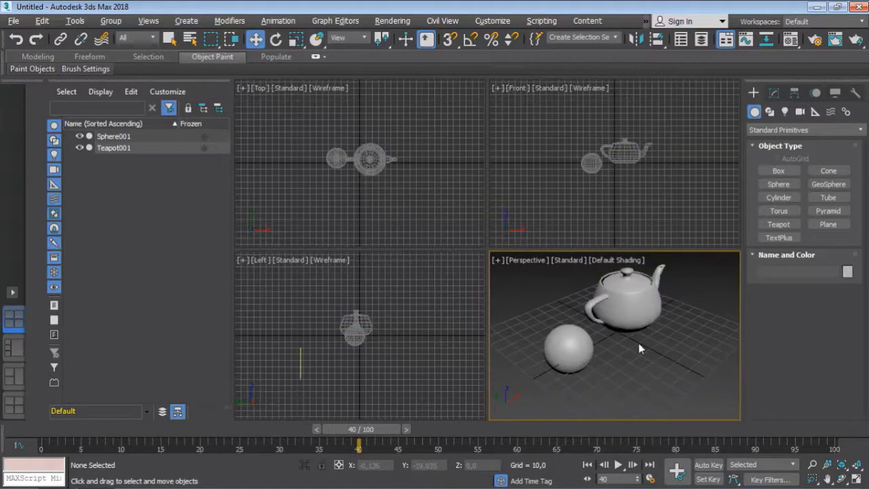
# Pan the Perspective view, maximize it to fill the viewport area, and restore the four-view layout
pyautogui.moveTo(638, 342); pyautogui.dragTo(621, 357, button='middle')
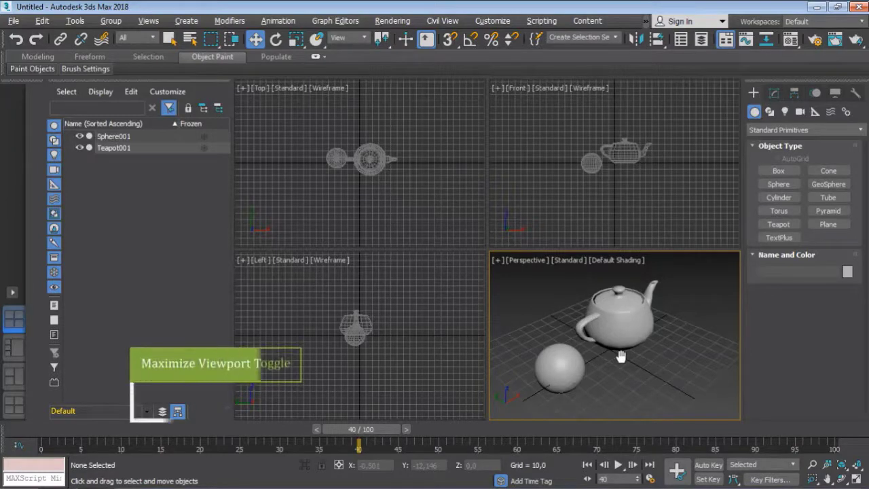
pyautogui.hotkey('alt', 'w')
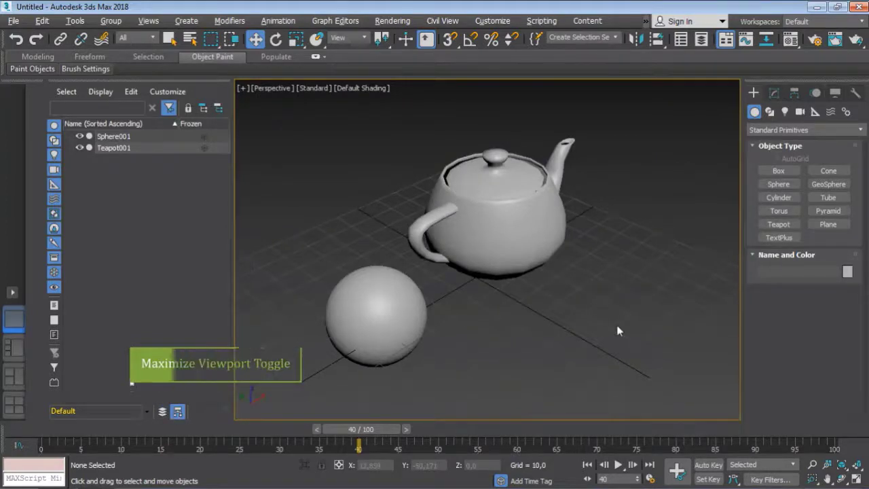
pyautogui.hotkey('alt', 'w')
pyautogui.keyDown('alt'); pyautogui.moveTo(639, 342); pyautogui.dragTo(593, 355, button='middle'); pyautogui.keyUp('alt')
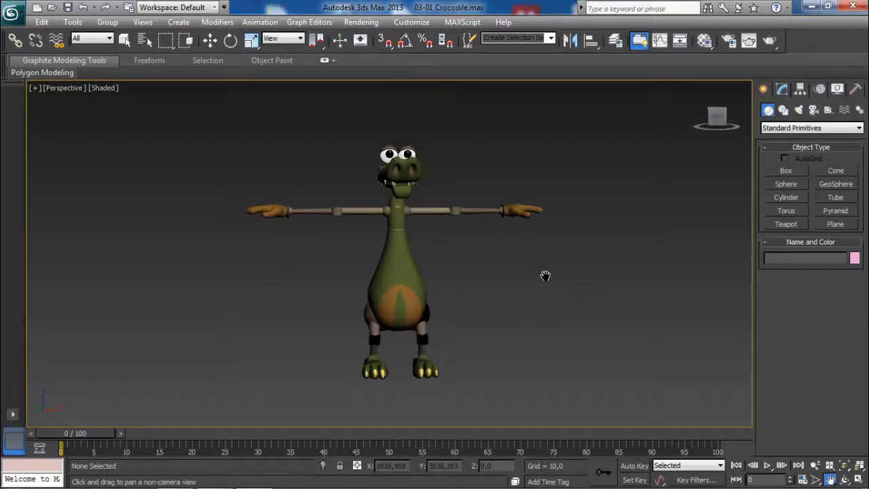
# In the 03-01 Crocodile.max scene, sketch a circled P, a circled C and an arrow from C to P over the view, and clear the sketch
pyautogui.keyDown('alt'); pyautogui.moveTo(498, 271); pyautogui.dragTo(508, 276, button='middle'); pyautogui.keyUp('alt')
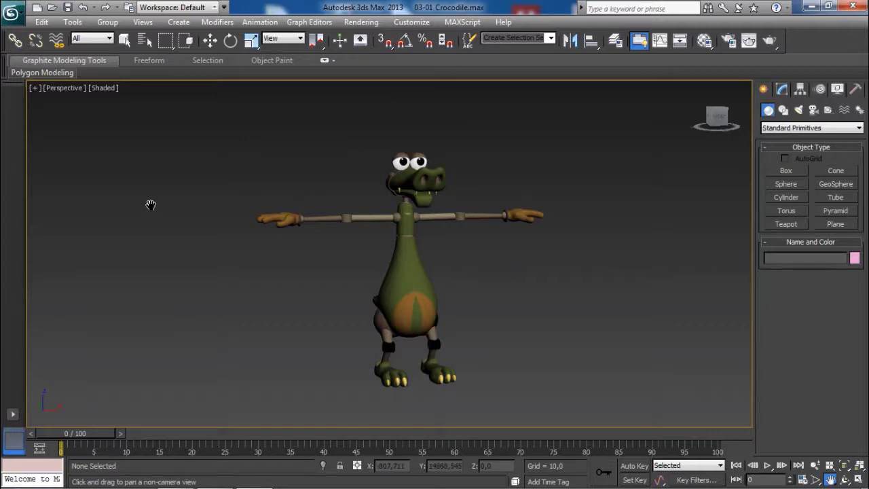
pyautogui.moveTo(145, 151)
pyautogui.mouseDown()
pyautogui.moveTo(111, 301)
pyautogui.moveTo(162, 157)
pyautogui.mouseUp()
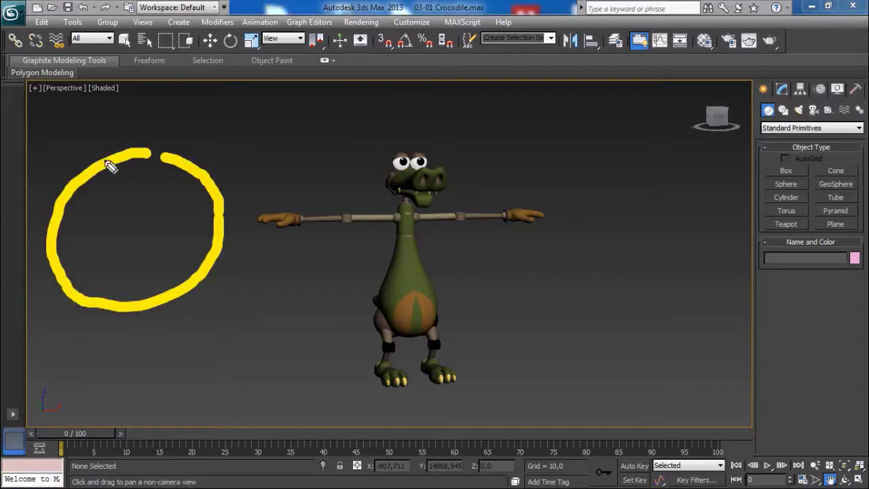
pyautogui.moveTo(110, 252)
pyautogui.mouseDown()
pyautogui.moveTo(140, 220)
pyautogui.moveTo(116, 228)
pyautogui.mouseUp()
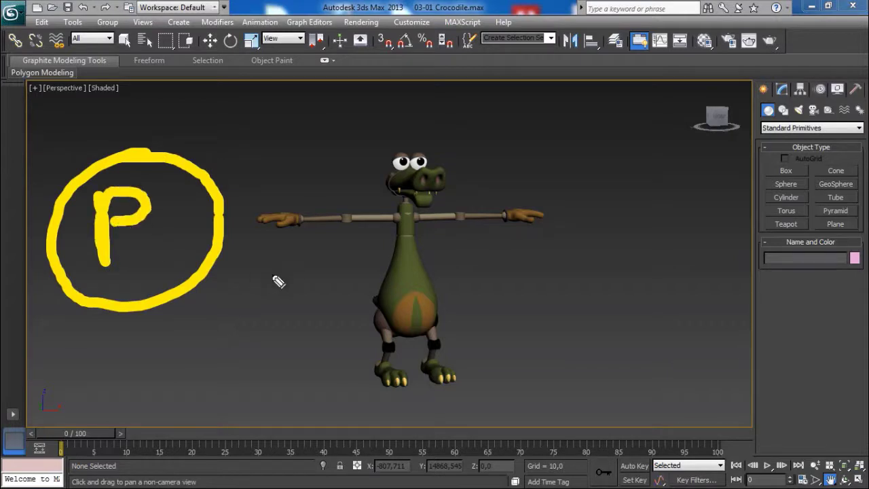
pyautogui.moveTo(637, 145)
pyautogui.mouseDown()
pyautogui.moveTo(500, 210)
pyautogui.moveTo(633, 252)
pyautogui.moveTo(640, 146)
pyautogui.mouseUp()
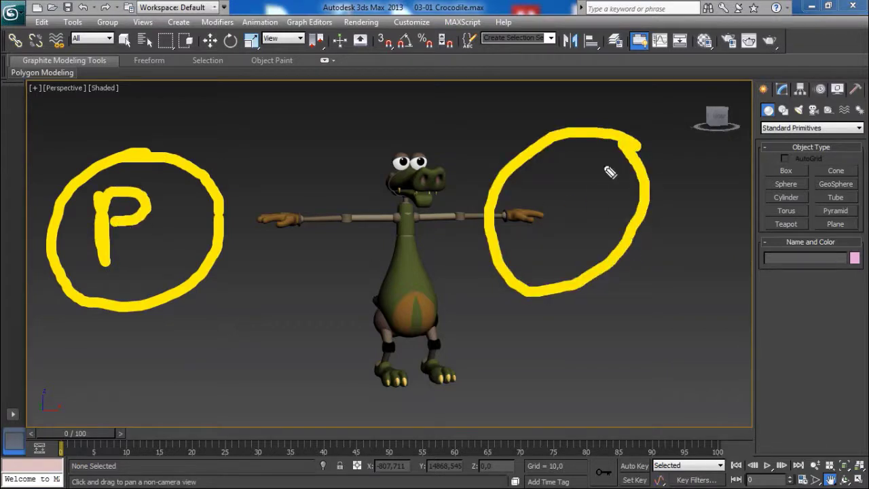
pyautogui.moveTo(587, 165)
pyautogui.mouseDown()
pyautogui.moveTo(557, 225)
pyautogui.moveTo(581, 219)
pyautogui.mouseUp()
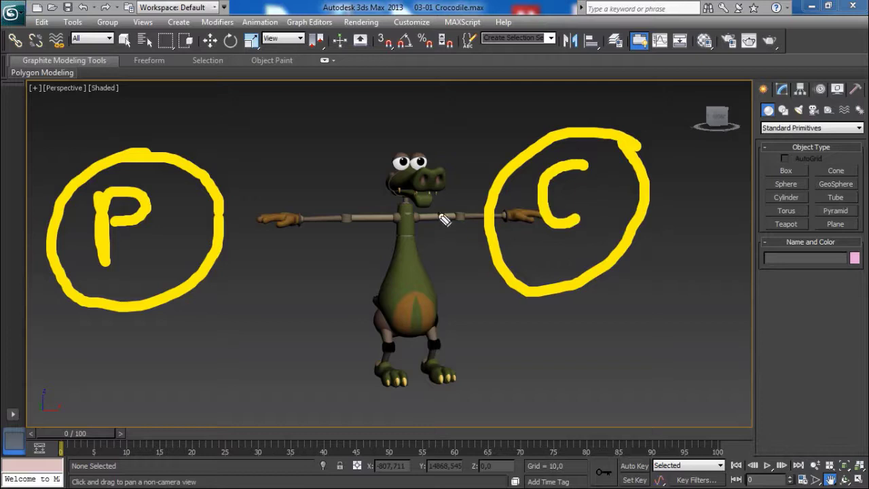
pyautogui.moveTo(466, 203)
pyautogui.mouseDown()
pyautogui.moveTo(264, 226)
pyautogui.moveTo(249, 245)
pyautogui.moveTo(315, 261)
pyautogui.mouseUp()
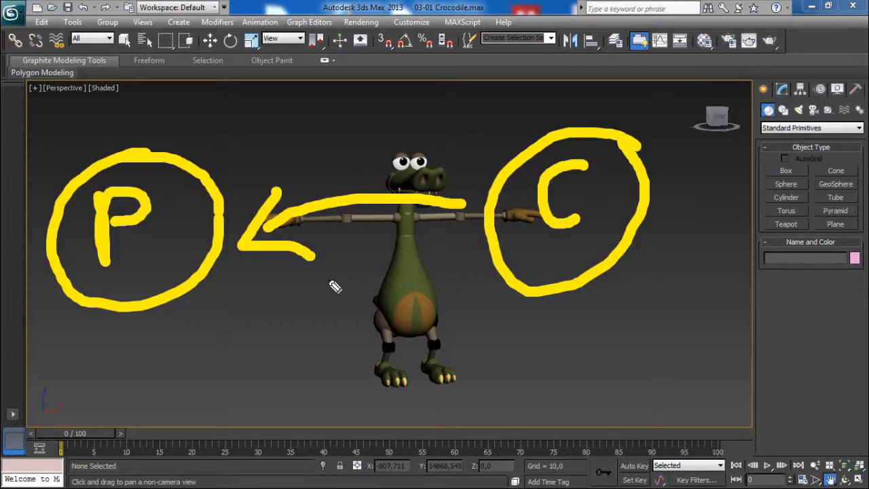
pyautogui.press('Escape')
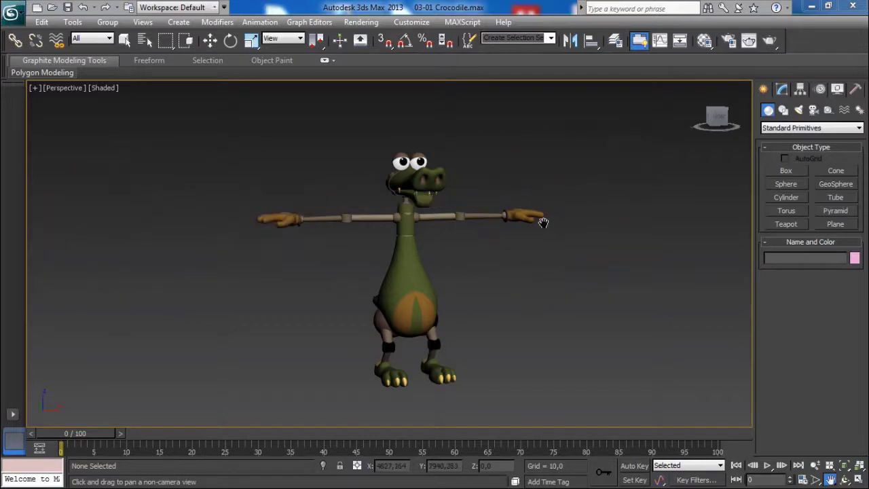
# Select the crocodile's left lower arm (Arm_LLwr) with the Move tool in the Perspective view
pyautogui.scroll(5, 526, 229)
pyautogui.keyDown('alt'); pyautogui.moveTo(510, 229); pyautogui.dragTo(459, 218, button='middle'); pyautogui.keyUp('alt')
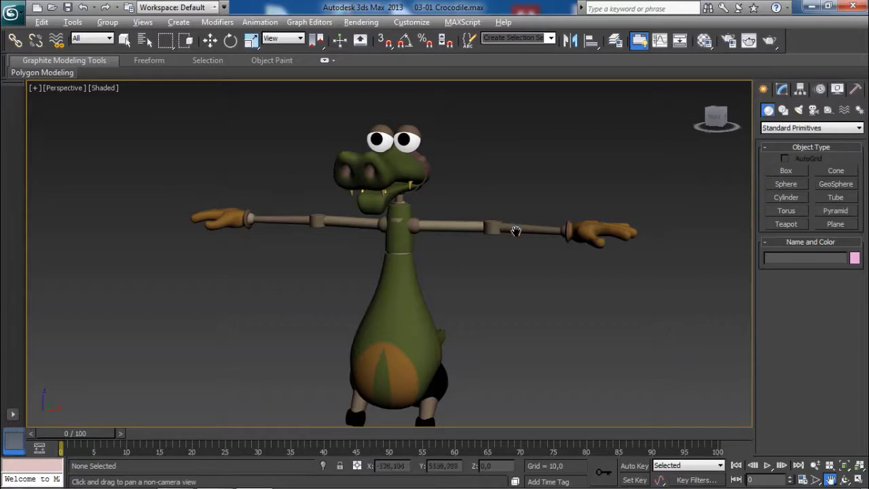
pyautogui.keyDown('alt'); pyautogui.moveTo(515, 230); pyautogui.dragTo(480, 258, button='middle'); pyautogui.keyUp('alt')
pyautogui.scroll(3, 480, 258)
pyautogui.scroll(3, 479, 258)
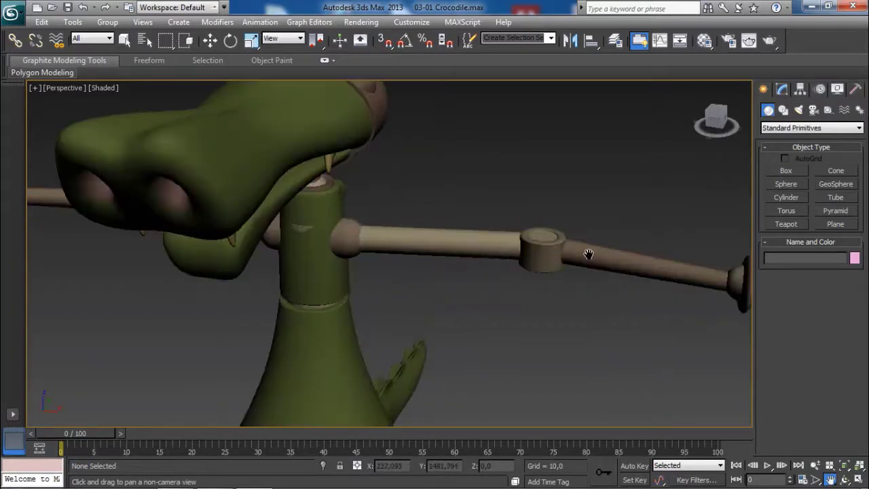
pyautogui.press('w')
pyautogui.scroll(2, 582, 250)
pyautogui.click(582, 250)
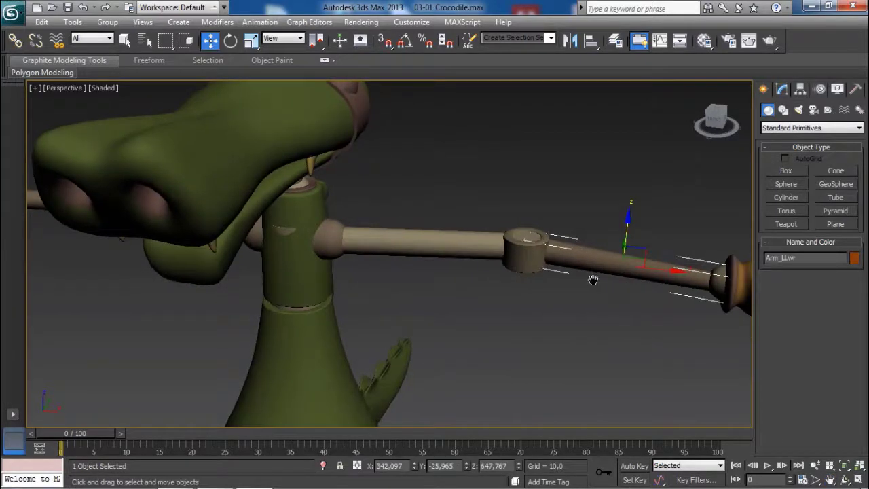
# Try rotating the left lower arm freely in several directions around its centre
pyautogui.moveTo(593, 277); pyautogui.dragTo(498, 272, button='middle')
pyautogui.scroll(-5, 497, 272)
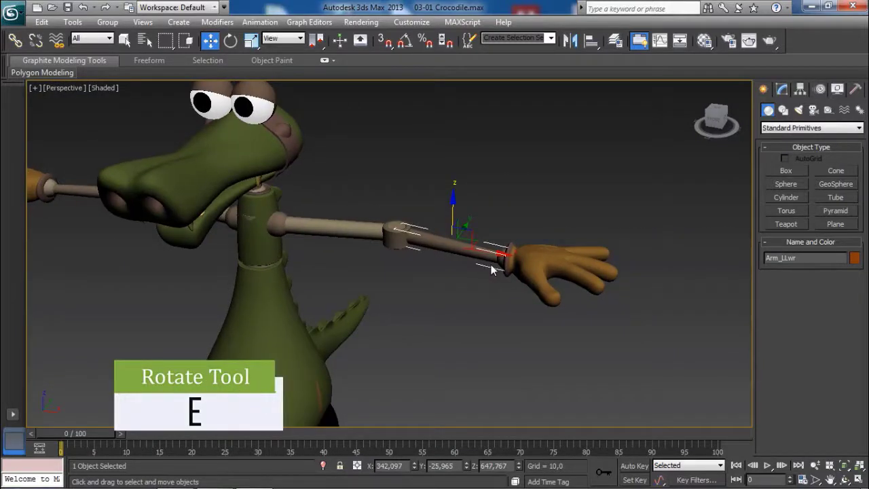
pyautogui.press('e')
pyautogui.keyDown('alt'); pyautogui.moveTo(458, 259); pyautogui.dragTo(465, 245, button='middle'); pyautogui.keyUp('alt')
pyautogui.moveTo(468, 241); pyautogui.dragTo(488, 255)
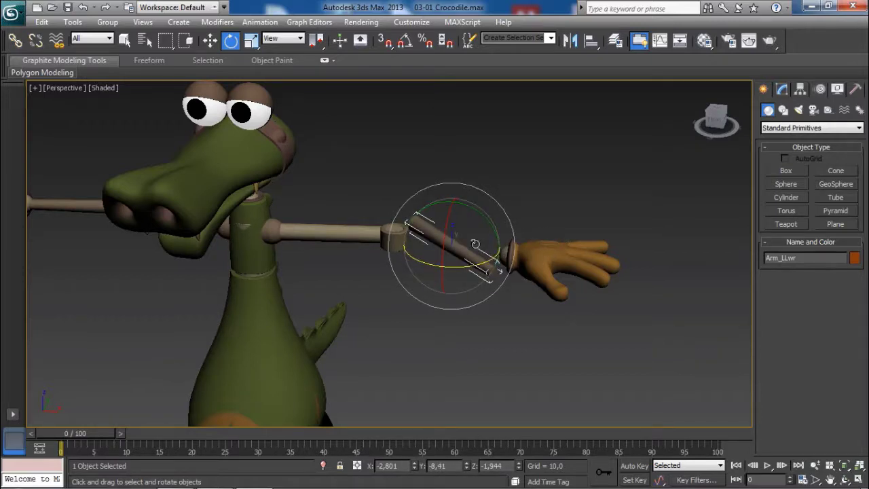
pyautogui.moveTo(475, 244); pyautogui.dragTo(483, 270)
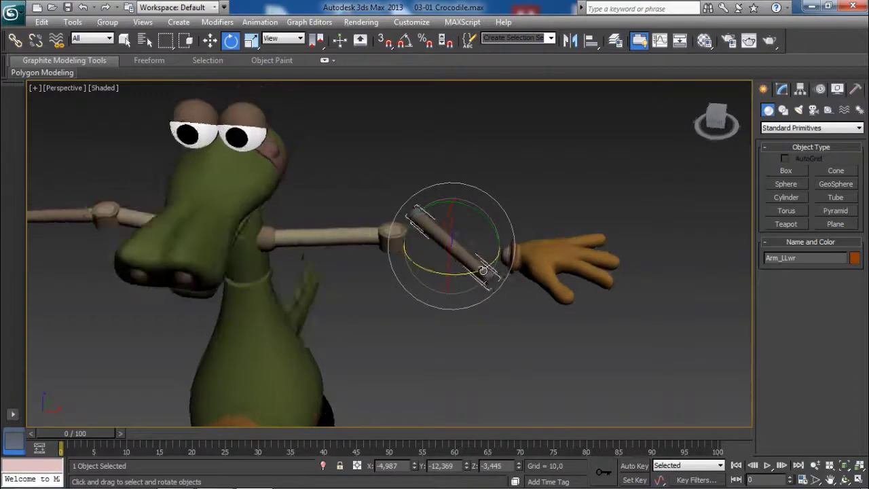
pyautogui.keyDown('alt'); pyautogui.moveTo(482, 270); pyautogui.dragTo(460, 253, button='middle'); pyautogui.keyUp('alt')
pyautogui.moveTo(460, 253); pyautogui.dragTo(468, 275)
pyautogui.keyDown('alt'); pyautogui.moveTo(469, 276); pyautogui.dragTo(458, 252, button='middle'); pyautogui.keyUp('alt')
pyautogui.moveTo(458, 252)
pyautogui.mouseDown()
pyautogui.moveTo(431, 247)
pyautogui.moveTo(452, 239)
pyautogui.moveTo(451, 266)
pyautogui.mouseUp()
pyautogui.keyDown('alt'); pyautogui.moveTo(528, 301); pyautogui.dragTo(514, 258, button='middle'); pyautogui.keyUp('alt')
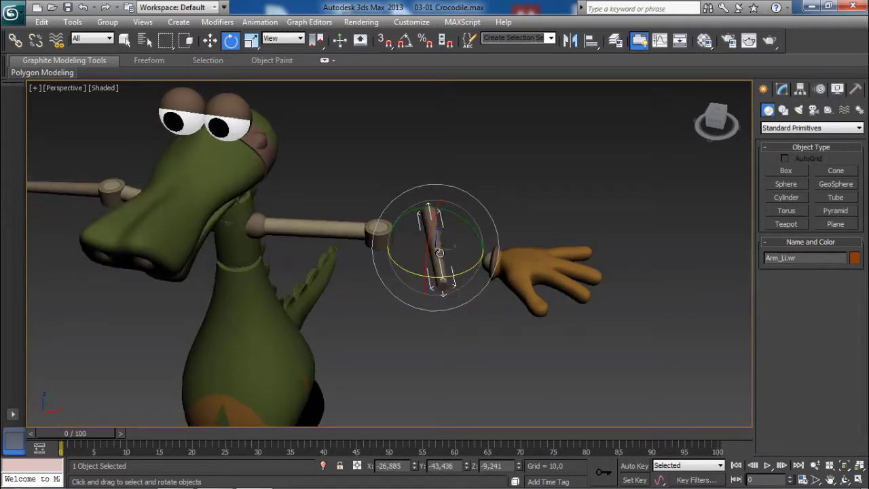
pyautogui.moveTo(439, 253)
pyautogui.mouseDown()
pyautogui.moveTo(456, 270)
pyautogui.moveTo(449, 273)
pyautogui.moveTo(469, 259)
pyautogui.moveTo(433, 243)
pyautogui.mouseUp()
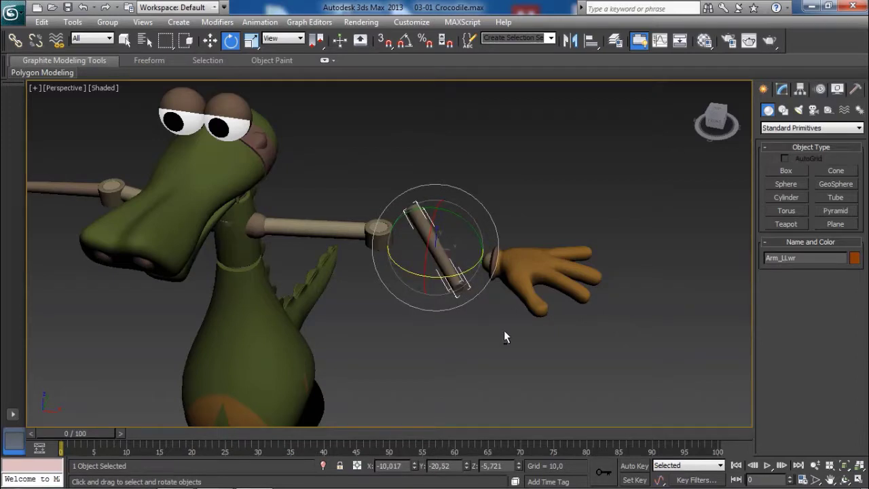
pyautogui.keyDown('alt'); pyautogui.moveTo(505, 337); pyautogui.dragTo(483, 290, button='middle'); pyautogui.keyUp('alt')
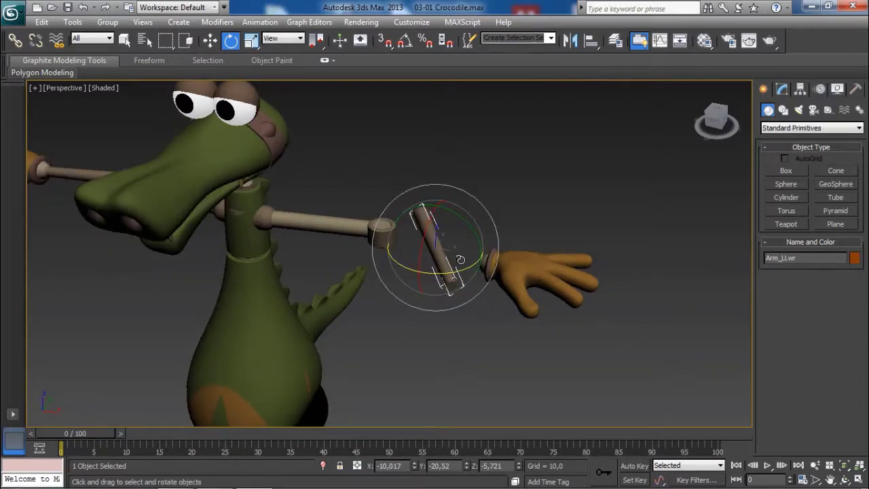
pyautogui.keyDown('alt'); pyautogui.moveTo(502, 292); pyautogui.dragTo(507, 273, button='middle'); pyautogui.keyUp('alt')
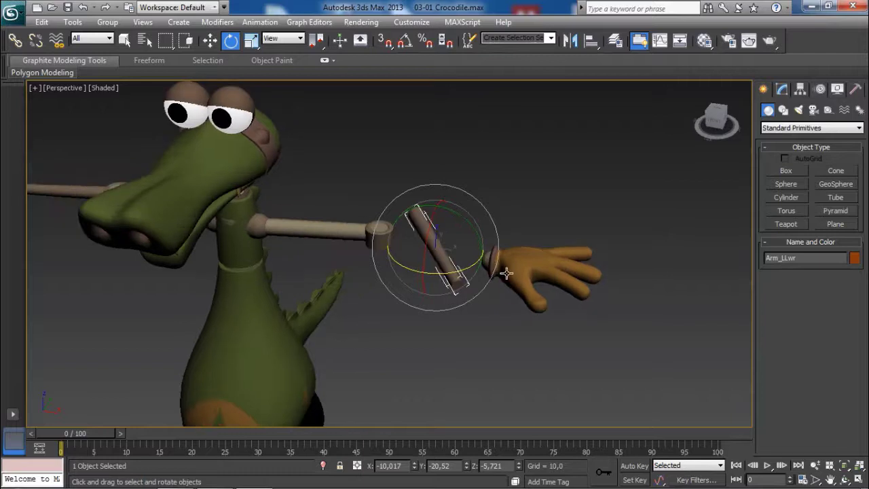
pyautogui.moveTo(458, 244)
pyautogui.mouseDown()
pyautogui.moveTo(428, 236)
pyautogui.moveTo(454, 243)
pyautogui.moveTo(450, 235)
pyautogui.moveTo(440, 250)
pyautogui.moveTo(445, 242)
pyautogui.mouseUp()
pyautogui.keyDown('alt'); pyautogui.moveTo(451, 264); pyautogui.dragTo(481, 244, button='middle'); pyautogui.keyUp('alt')
# Undo all the rotations of the left lower arm
pyautogui.hotkey('ctrl', 'z')
pyautogui.hotkey('ctrl', 'z')
pyautogui.hotkey('ctrl', 'z')
pyautogui.hotkey('ctrl', 'z')
# Try moving the left lower arm up and away from the elbow and rotating it, and revert these changes
pyautogui.press('w')
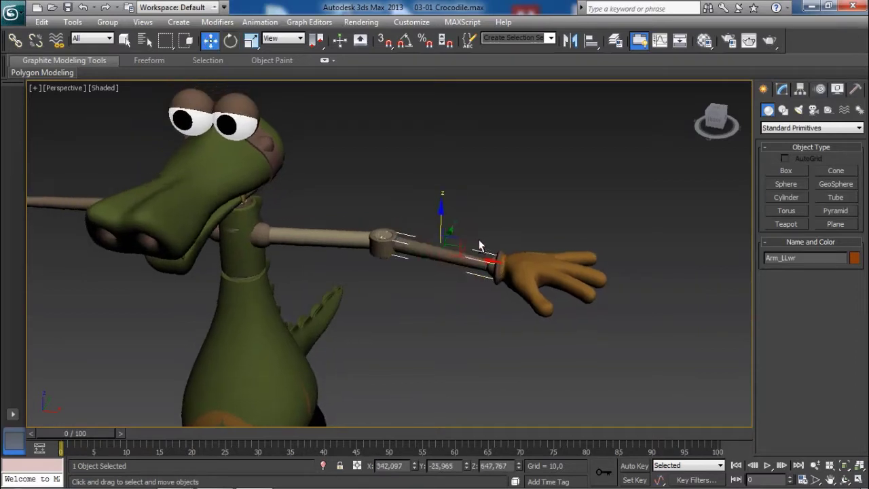
pyautogui.moveTo(460, 238); pyautogui.dragTo(465, 256)
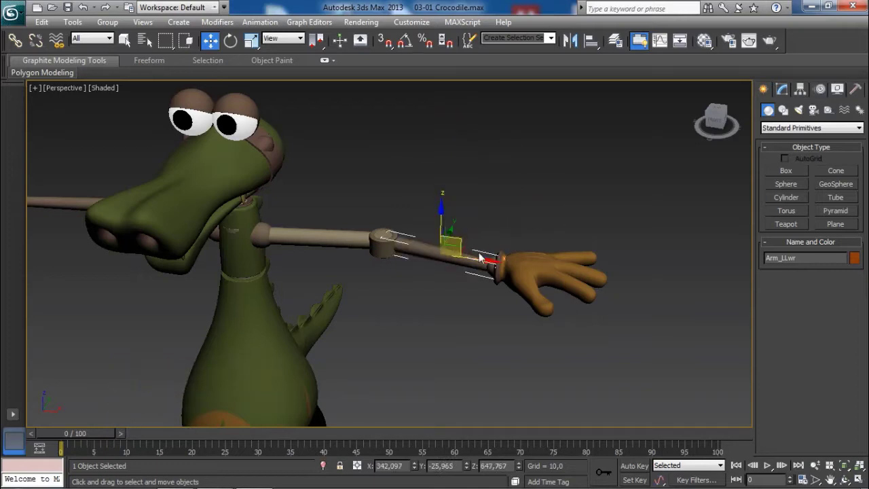
pyautogui.moveTo(578, 259); pyautogui.dragTo(541, 237, button='middle')
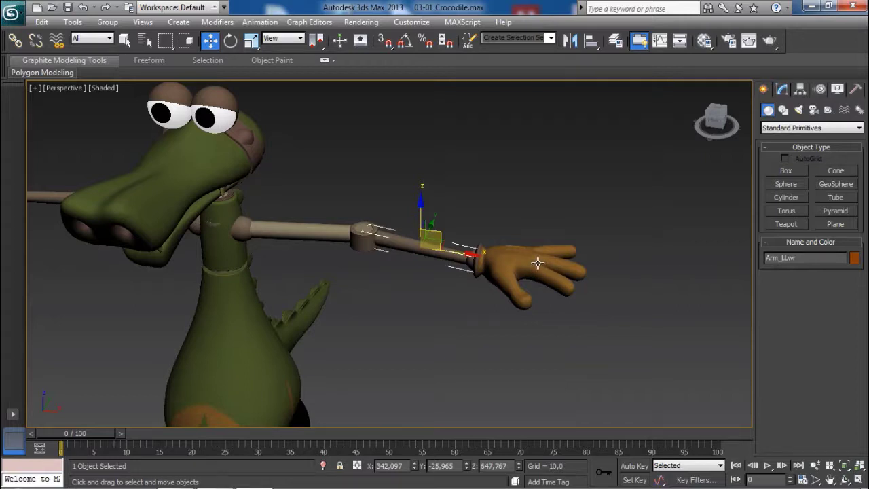
pyautogui.moveTo(455, 234); pyautogui.dragTo(468, 180)
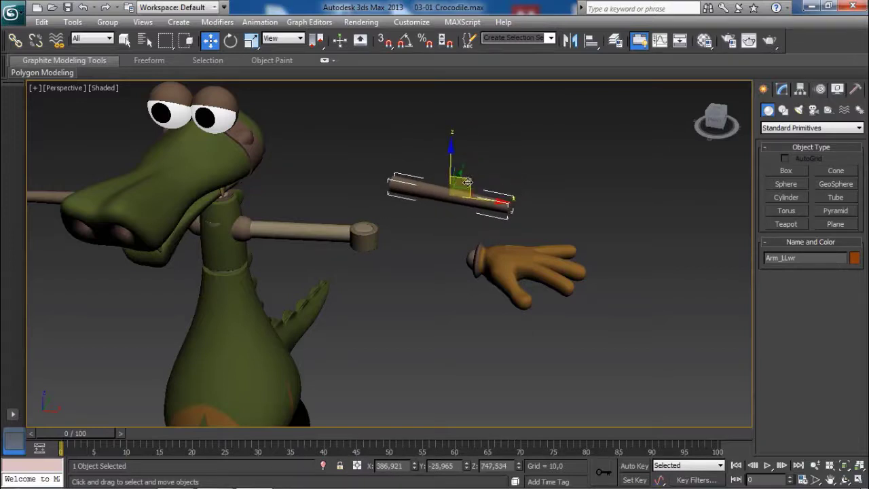
pyautogui.press('e')
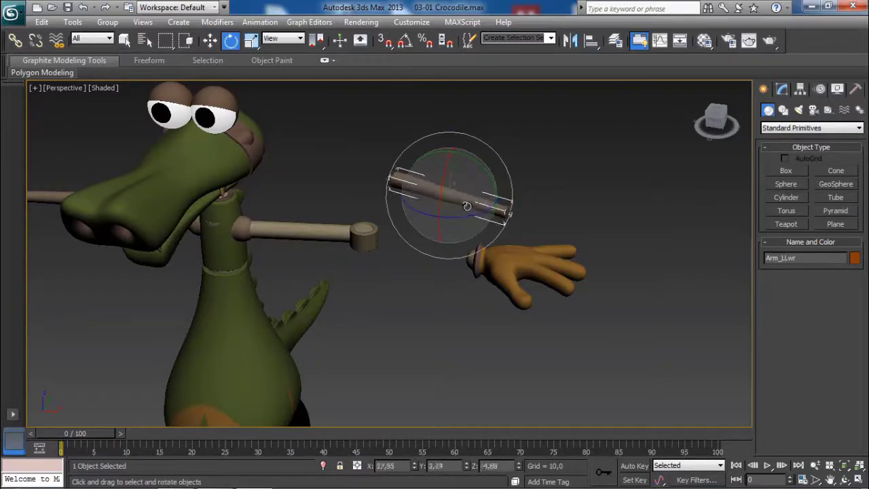
pyautogui.moveTo(468, 197); pyautogui.dragTo(450, 211)
pyautogui.hotkey('ctrl', 'z')
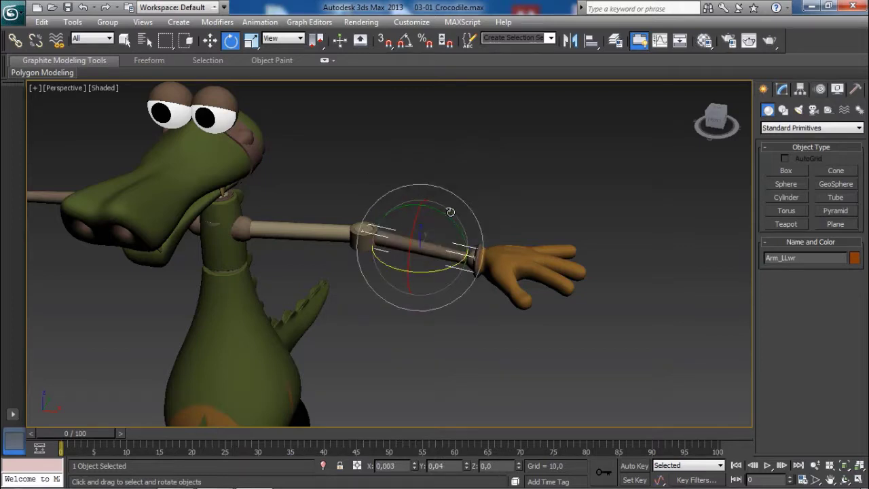
pyautogui.moveTo(435, 240)
pyautogui.mouseDown()
pyautogui.moveTo(459, 240)
pyautogui.moveTo(446, 241)
pyautogui.mouseUp()
pyautogui.rightClick(447, 242)
# Try rotating the left upper arm (Arm_LUpr) several times around its centre, cancel the rotations and clear the selection
pyautogui.moveTo(381, 245); pyautogui.dragTo(415, 246, button='middle')
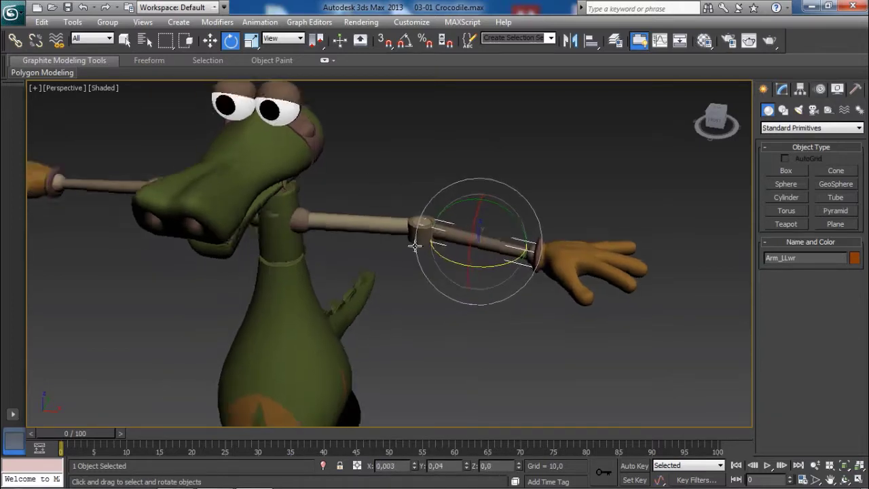
pyautogui.click(368, 225)
pyautogui.moveTo(378, 226); pyautogui.dragTo(388, 187)
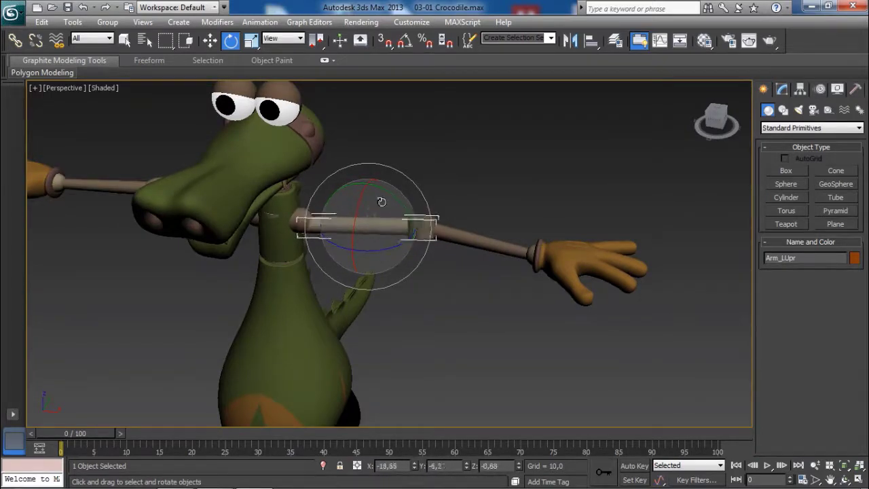
pyautogui.rightClick(380, 223)
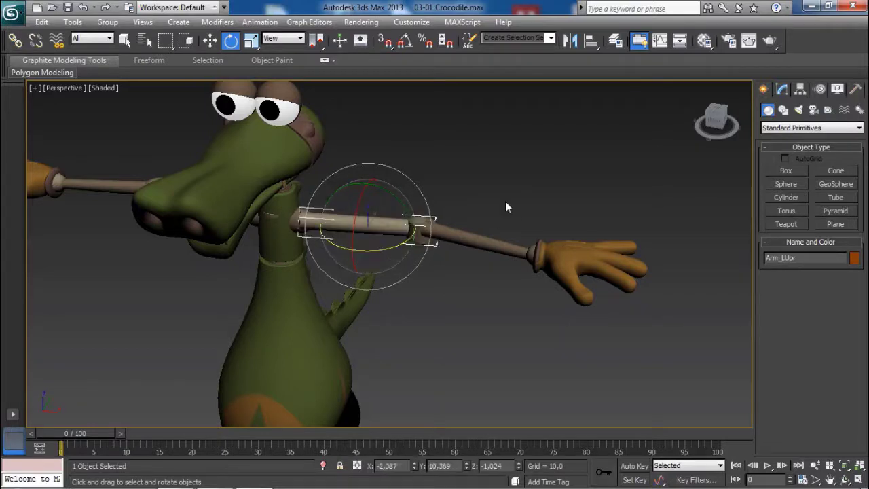
pyautogui.keyDown('alt'); pyautogui.moveTo(530, 243); pyautogui.dragTo(480, 220, button='middle'); pyautogui.keyUp('alt')
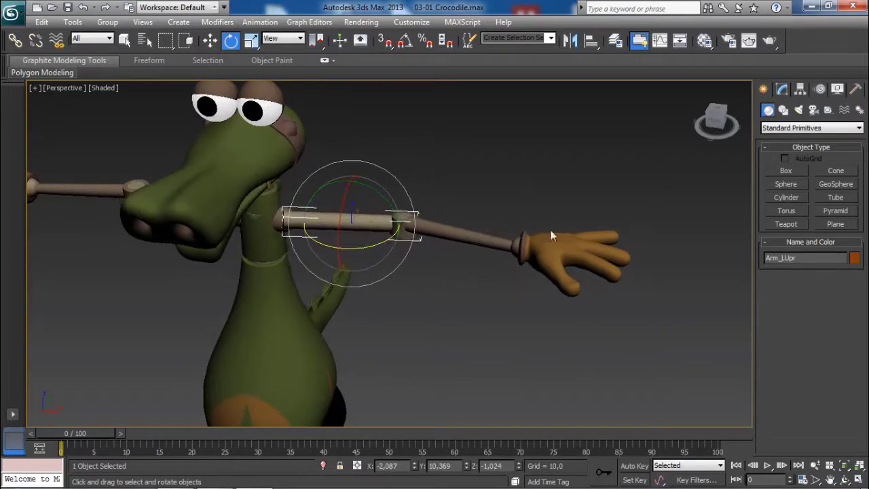
pyautogui.moveTo(362, 220)
pyautogui.mouseDown()
pyautogui.moveTo(323, 218)
pyautogui.moveTo(359, 193)
pyautogui.mouseUp()
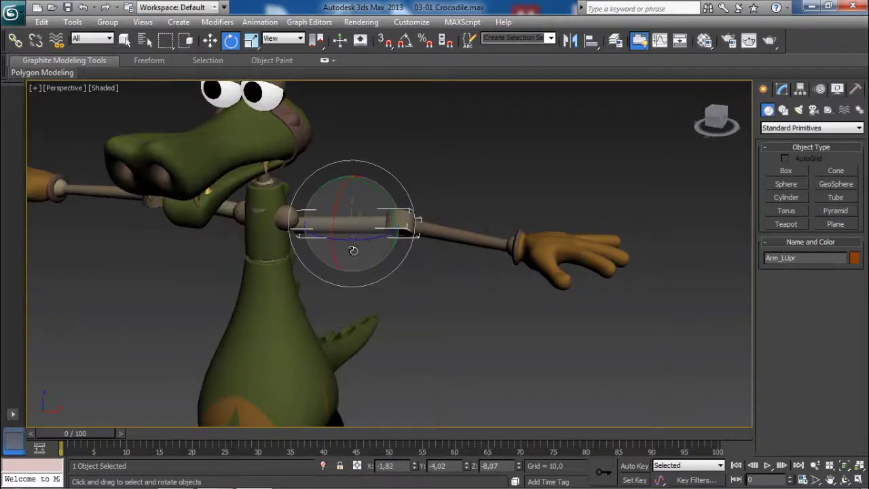
pyautogui.moveTo(362, 237); pyautogui.dragTo(339, 235)
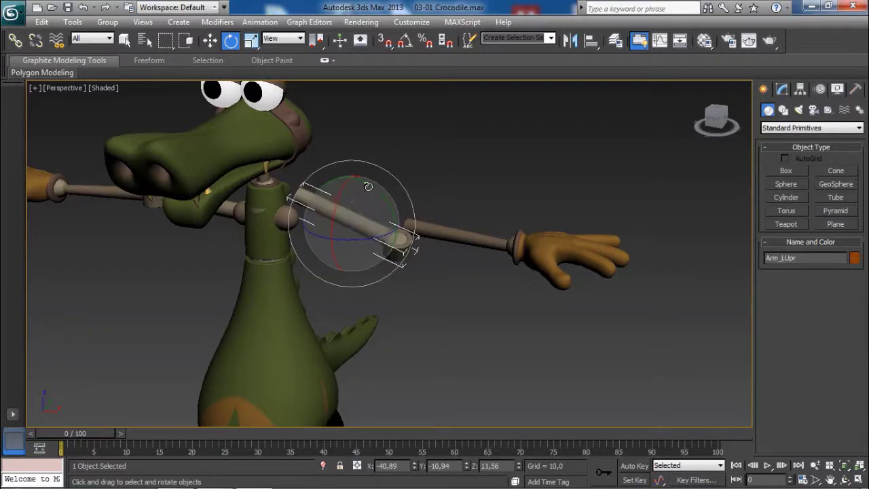
pyautogui.moveTo(360, 192); pyautogui.dragTo(415, 238)
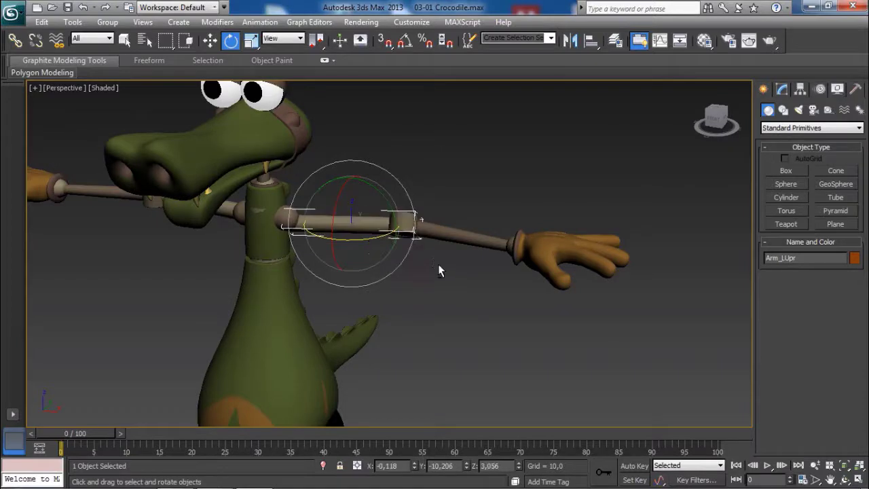
pyautogui.moveTo(438, 270); pyautogui.dragTo(464, 267)
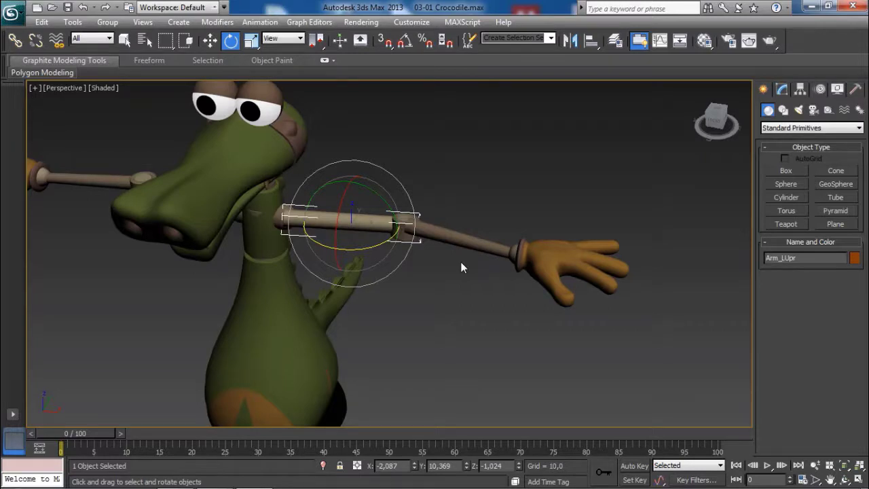
pyautogui.keyDown('alt'); pyautogui.moveTo(444, 260); pyautogui.dragTo(486, 219, button='middle'); pyautogui.keyUp('alt')
pyautogui.click(499, 189)
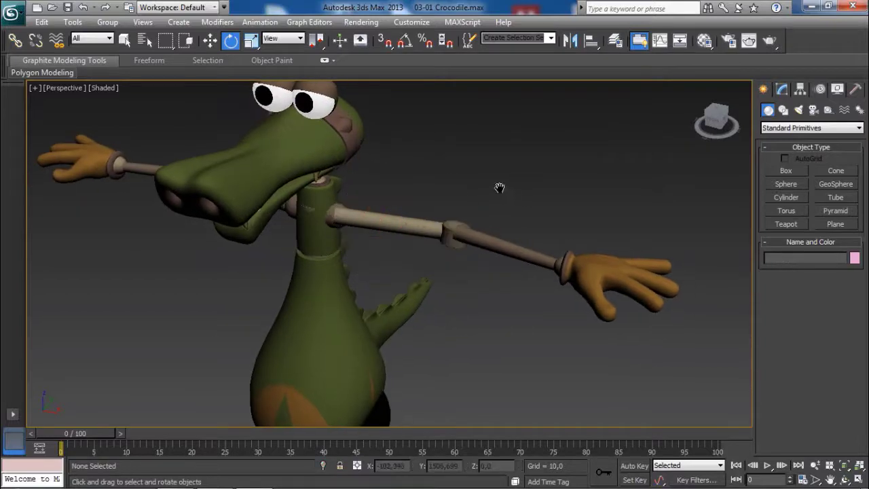
# Link the left hand to the left lower arm as its parent with Select and Link
pyautogui.keyDown('alt'); pyautogui.moveTo(499, 188); pyautogui.dragTo(474, 182, button='middle'); pyautogui.keyUp('alt')
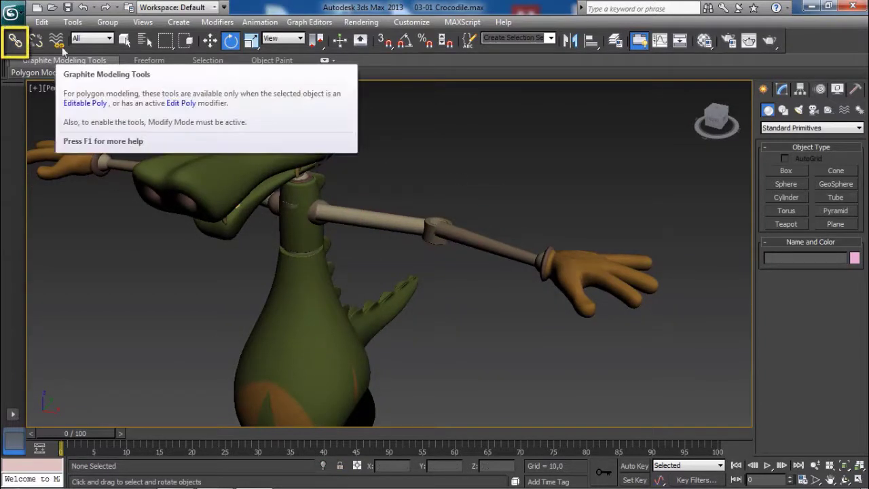
pyautogui.click(16, 45)
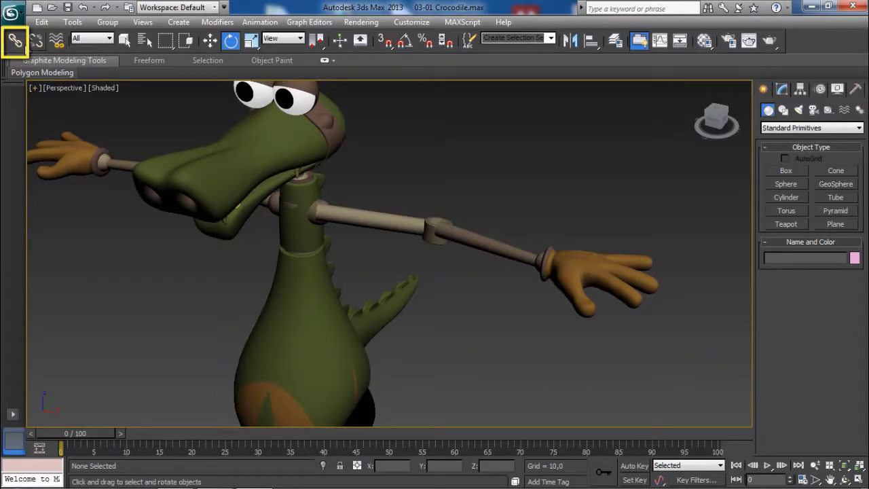
pyautogui.click(16, 45)
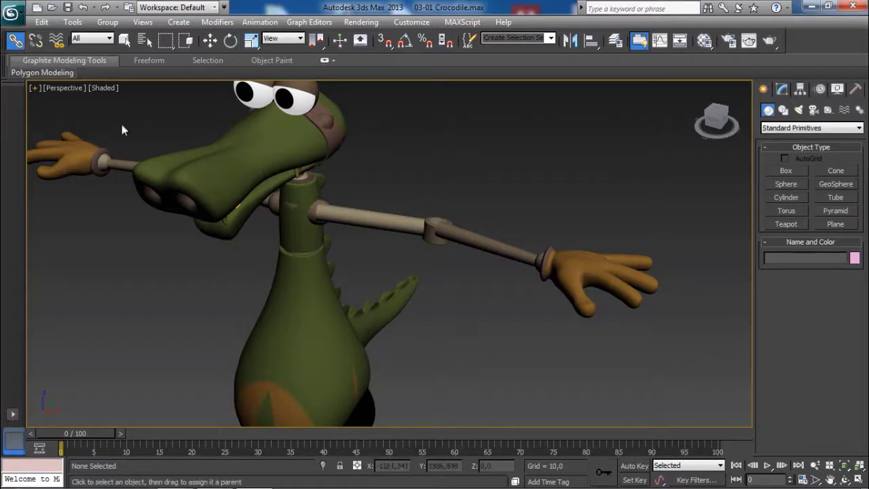
pyautogui.moveTo(448, 164); pyautogui.dragTo(432, 187, button='middle')
pyautogui.keyDown('alt'); pyautogui.moveTo(408, 219); pyautogui.dragTo(510, 215, button='middle'); pyautogui.keyUp('alt')
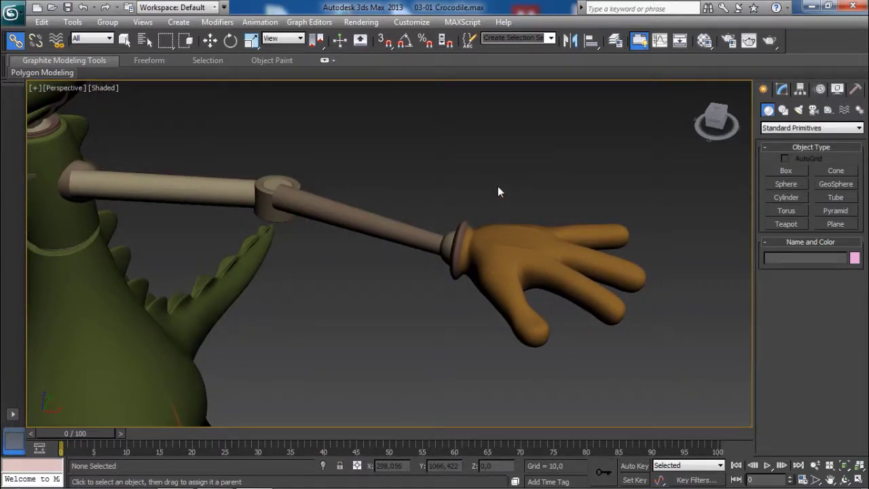
pyautogui.click(528, 249)
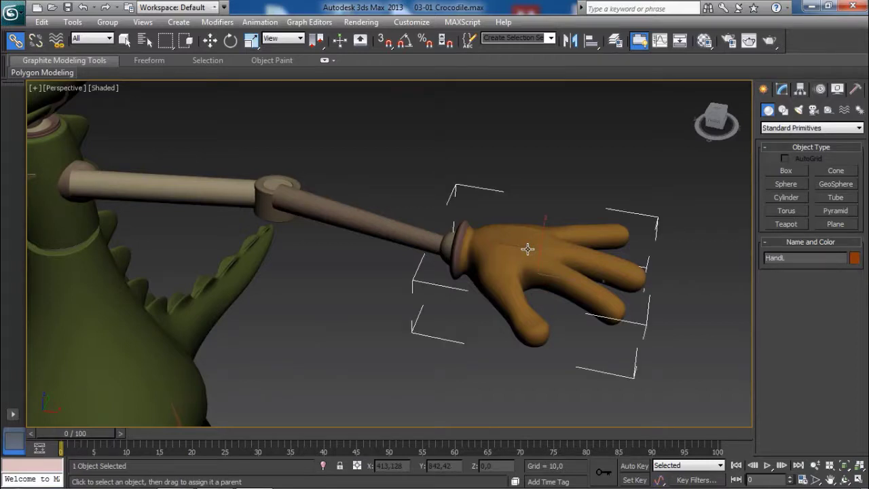
pyautogui.moveTo(523, 243); pyautogui.dragTo(547, 138)
pyautogui.moveTo(463, 145); pyautogui.dragTo(524, 243)
pyautogui.moveTo(524, 243); pyautogui.dragTo(376, 226)
pyautogui.moveTo(376, 226); pyautogui.dragTo(393, 215)
pyautogui.moveTo(465, 216); pyautogui.dragTo(372, 223)
pyautogui.moveTo(372, 223); pyautogui.dragTo(371, 222)
# Select the left lower arm, and rotate and move it to test the link with the hand
pyautogui.press('w')
pyautogui.click(371, 223)
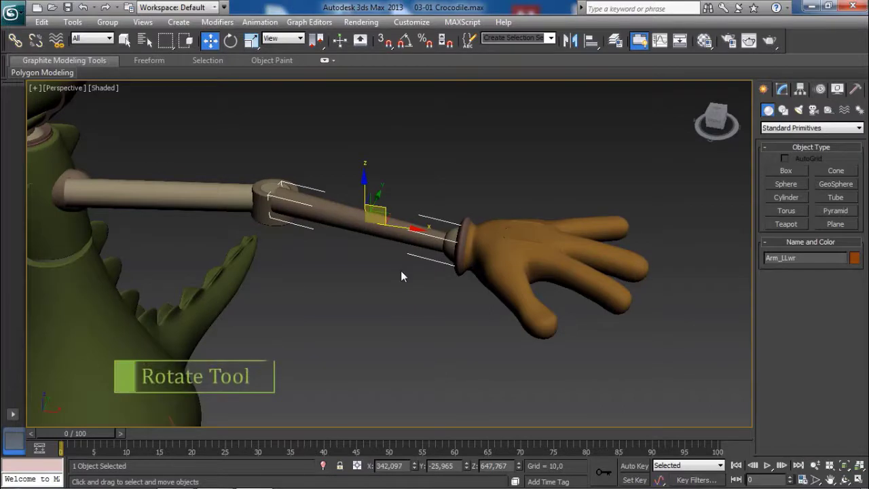
pyautogui.press('e')
pyautogui.moveTo(399, 232); pyautogui.dragTo(413, 219)
pyautogui.press('w')
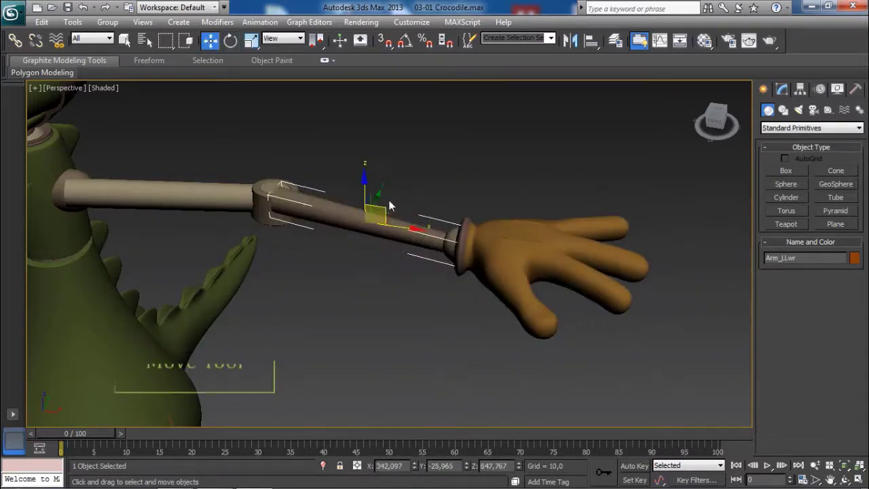
pyautogui.moveTo(382, 205); pyautogui.dragTo(468, 202)
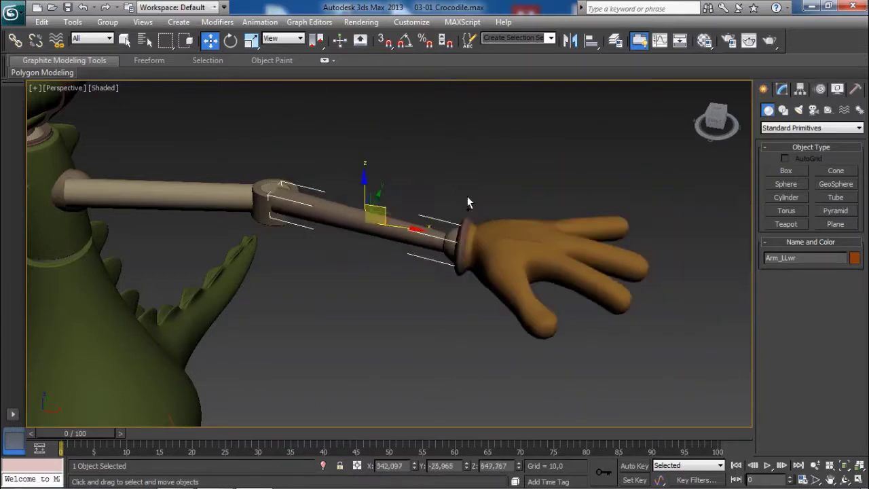
# Undo the latest scene operations on the left arm, back to the selection of the left hand
pyautogui.hotkey('ctrl', 'z')
pyautogui.hotkey('ctrl', 'z')
pyautogui.hotkey('ctrl', 'z')
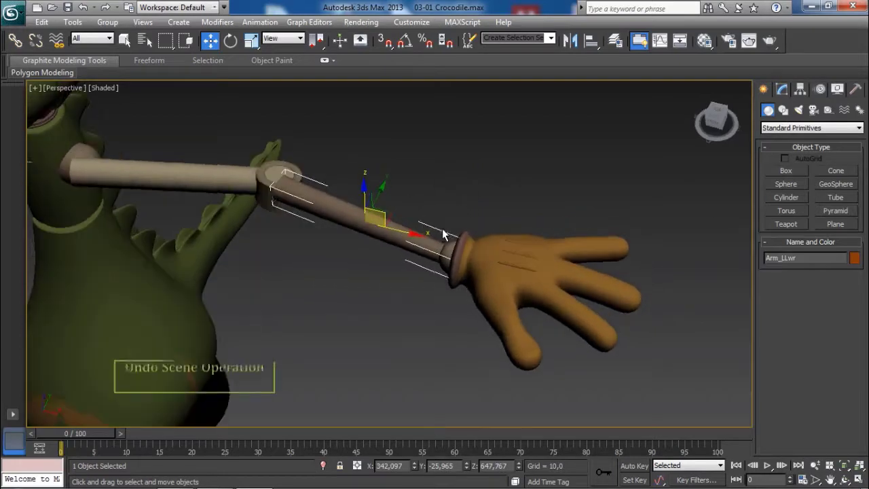
pyautogui.hotkey('ctrl', 'z')
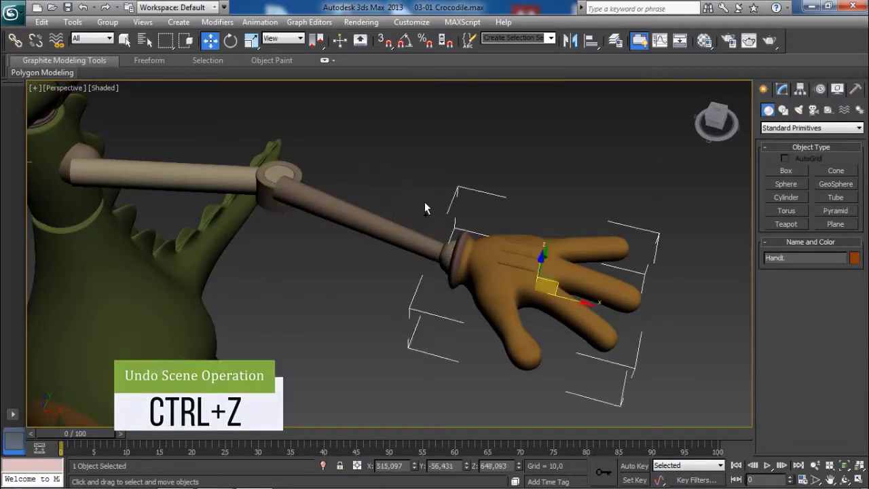
# Undo the remaining scene operations on the left arm, back to an empty selection
pyautogui.hotkey('ctrl', 'z')
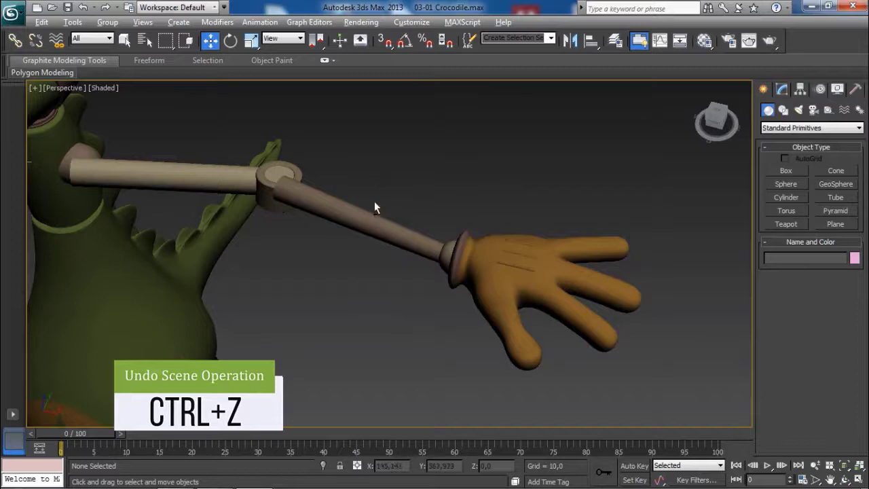
pyautogui.hotkey('ctrl', 'z')
pyautogui.hotkey('ctrl', 'z')
pyautogui.hotkey('ctrl', 'z')
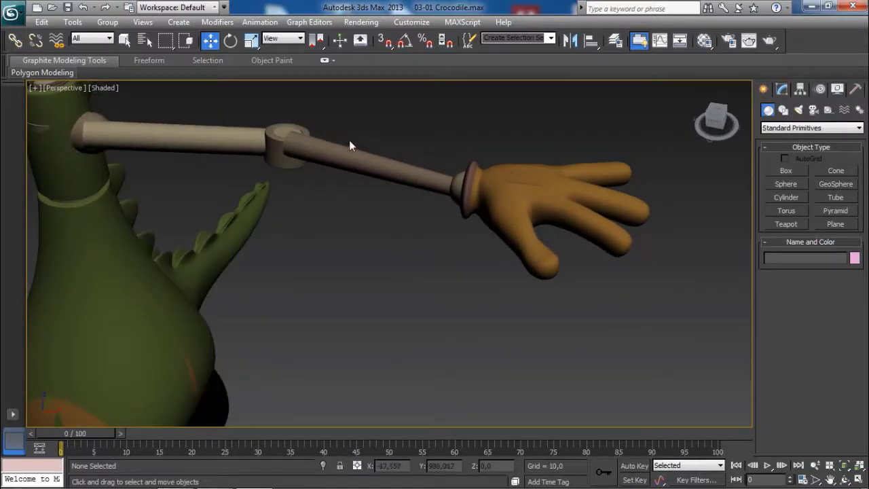
# Link the left lower arm (Arm_LLwr) to the left upper arm (Arm_LUpr) as its parent with Select and Link
pyautogui.moveTo(350, 141); pyautogui.dragTo(380, 132, button='middle')
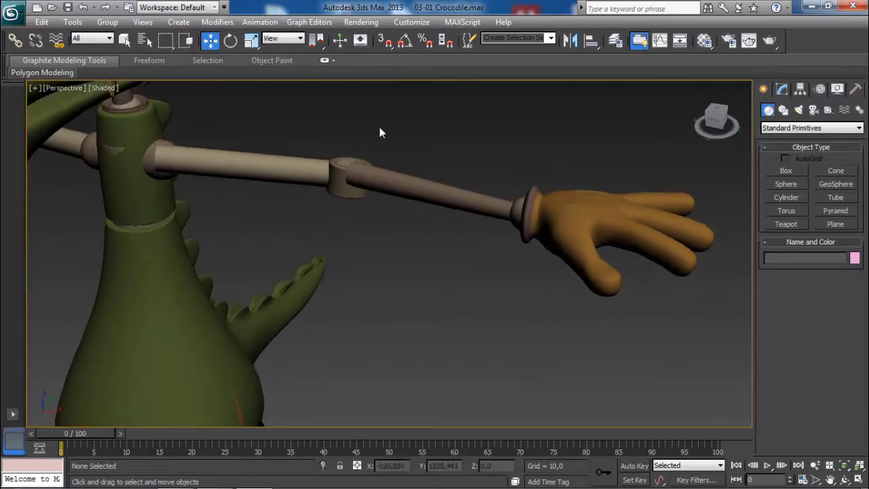
pyautogui.click(15, 42)
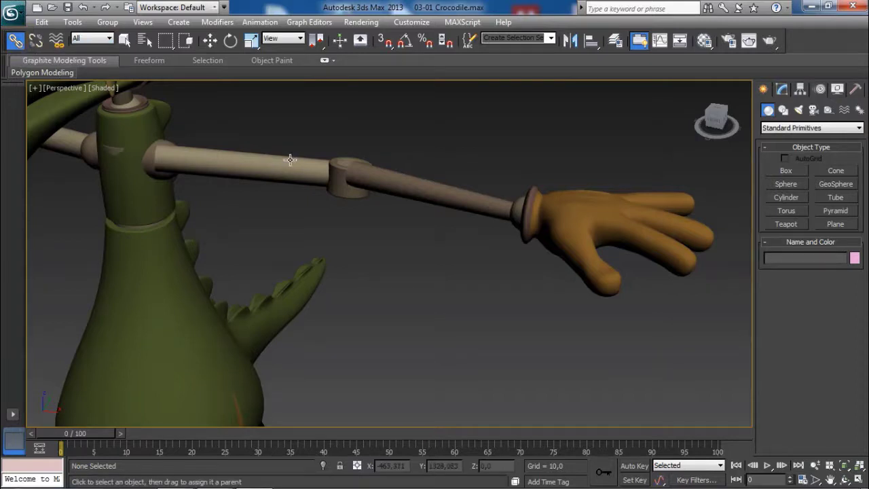
pyautogui.keyDown('alt'); pyautogui.moveTo(290, 159); pyautogui.dragTo(308, 169, button='middle'); pyautogui.keyUp('alt')
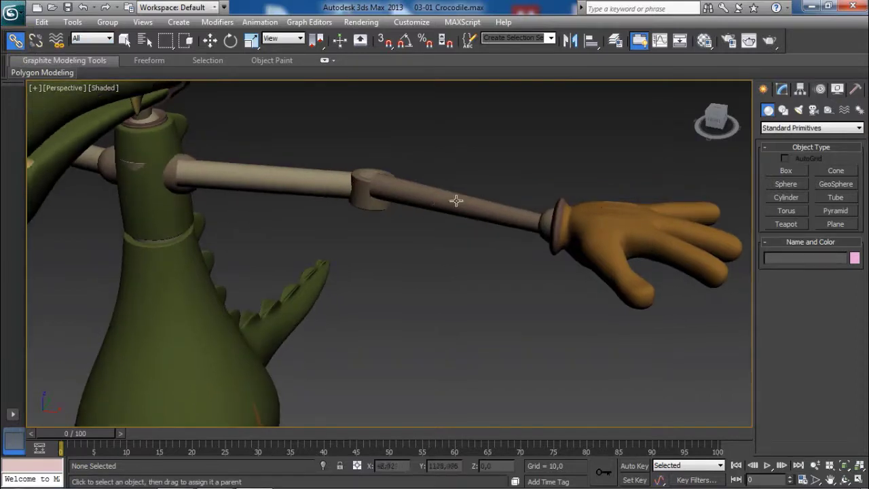
pyautogui.keyDown('alt'); pyautogui.moveTo(455, 202); pyautogui.dragTo(460, 205, button='middle'); pyautogui.keyUp('alt')
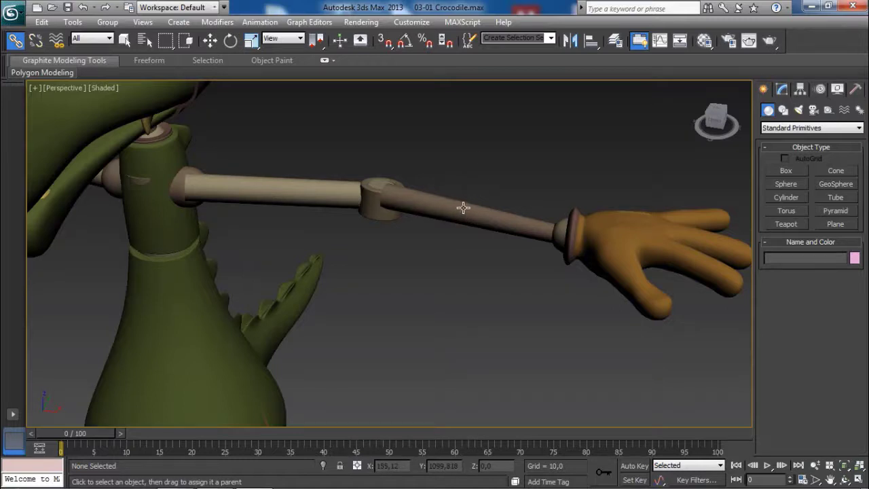
pyautogui.click(463, 208)
pyautogui.moveTo(451, 182); pyautogui.dragTo(342, 136)
pyautogui.moveTo(266, 191); pyautogui.dragTo(277, 155)
pyautogui.moveTo(271, 190); pyautogui.dragTo(270, 185)
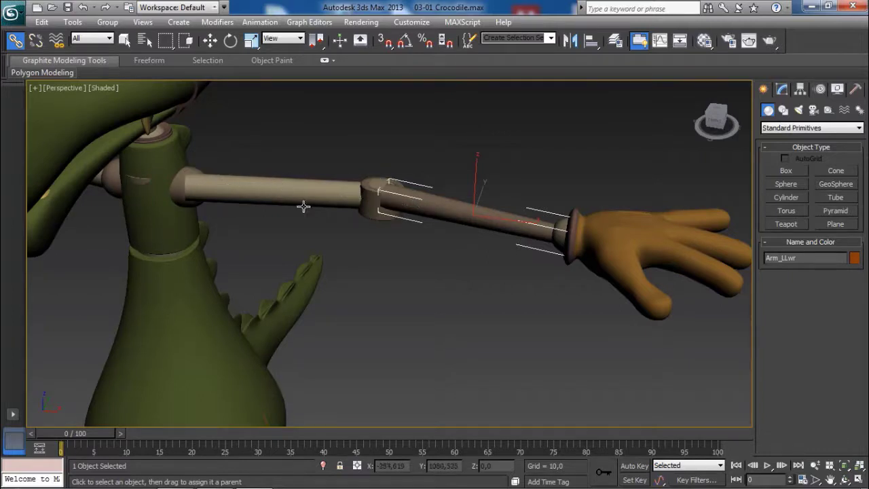
pyautogui.press('w')
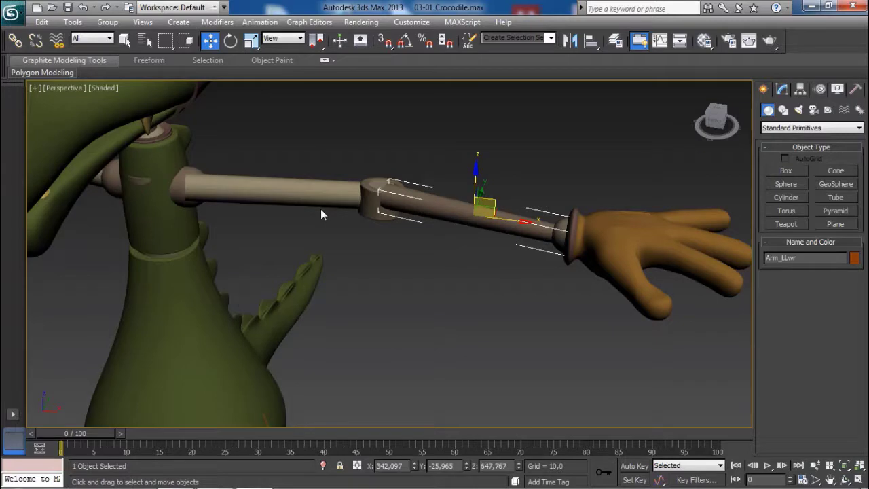
# Select the left upper arm and try rotating it to test its link with the lower arm and hand
pyautogui.click(314, 190)
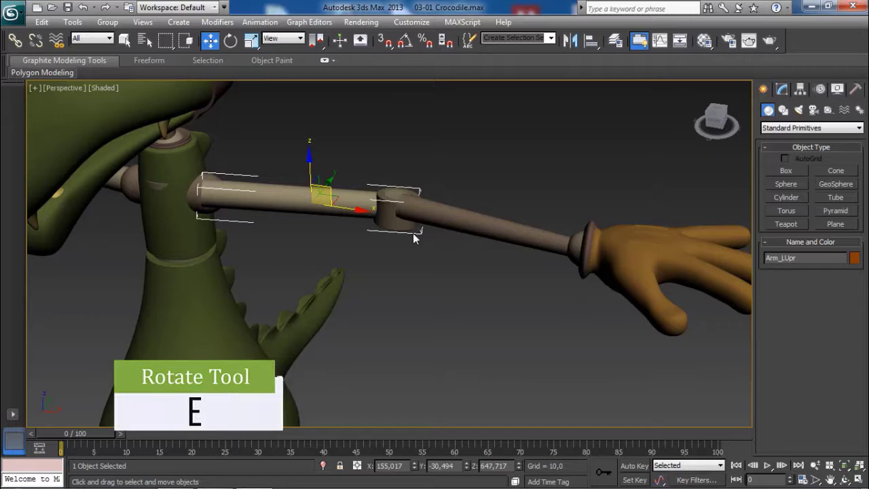
pyautogui.press('e')
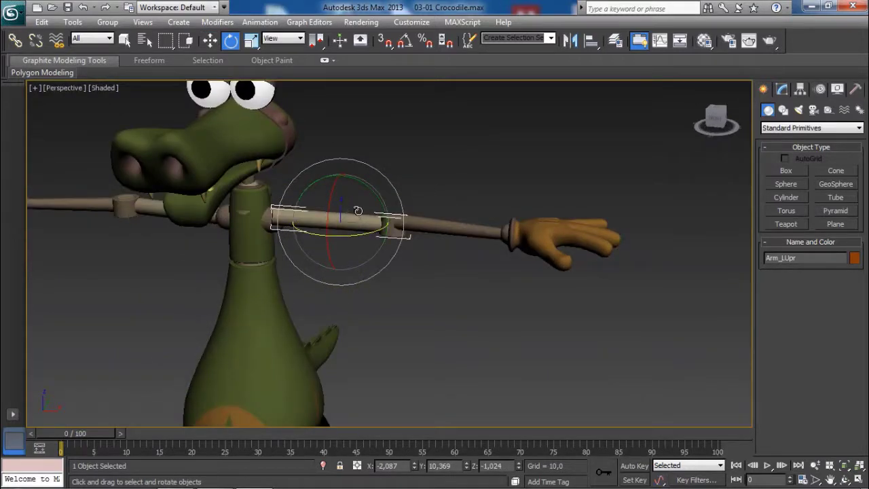
pyautogui.moveTo(357, 211)
pyautogui.mouseDown()
pyautogui.moveTo(340, 243)
pyautogui.moveTo(346, 226)
pyautogui.moveTo(363, 232)
pyautogui.moveTo(354, 188)
pyautogui.moveTo(332, 275)
pyautogui.moveTo(343, 241)
pyautogui.moveTo(336, 245)
pyautogui.moveTo(337, 257)
pyautogui.moveTo(366, 208)
pyautogui.moveTo(351, 194)
pyautogui.moveTo(344, 208)
pyautogui.moveTo(353, 199)
pyautogui.moveTo(343, 193)
pyautogui.moveTo(361, 258)
pyautogui.moveTo(353, 203)
pyautogui.moveTo(361, 219)
pyautogui.moveTo(381, 208)
pyautogui.moveTo(358, 218)
pyautogui.moveTo(342, 244)
pyautogui.moveTo(346, 232)
pyautogui.moveTo(347, 255)
pyautogui.moveTo(352, 220)
pyautogui.mouseUp()
pyautogui.keyDown('alt'); pyautogui.moveTo(465, 231); pyautogui.dragTo(460, 252, button='middle'); pyautogui.keyUp('alt')
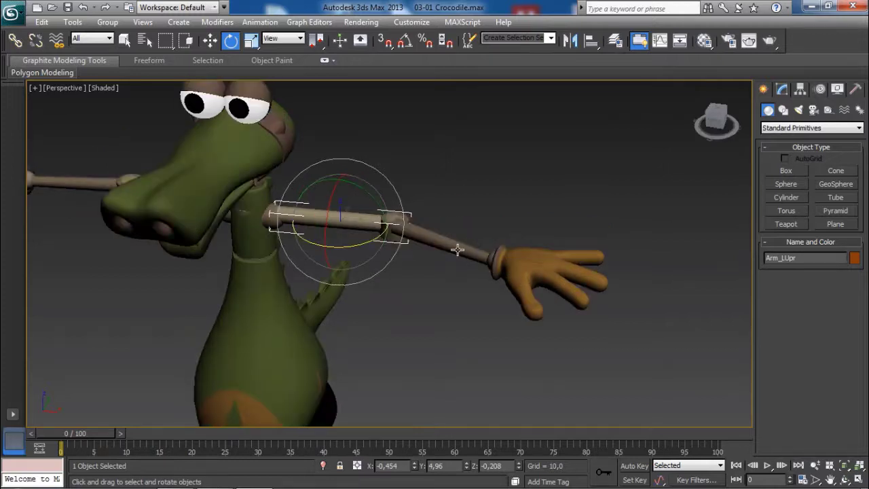
# Try rotating the left lower arm and the upper arm in turn to test the whole arm chain
pyautogui.click(457, 250)
pyautogui.scroll(4, 475, 252)
pyautogui.moveTo(502, 246)
pyautogui.mouseDown()
pyautogui.moveTo(483, 246)
pyautogui.moveTo(496, 251)
pyautogui.moveTo(488, 254)
pyautogui.mouseUp()
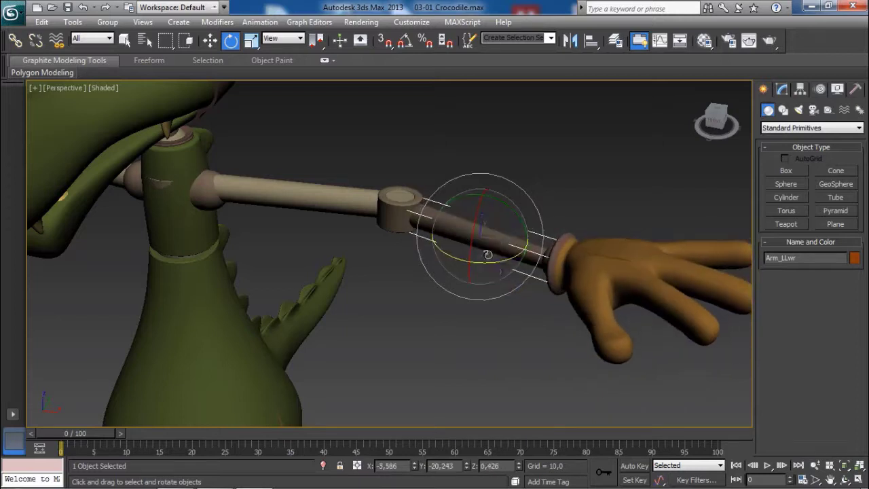
pyautogui.scroll(-5, 488, 254)
pyautogui.click(362, 233)
pyautogui.scroll(2, 345, 257)
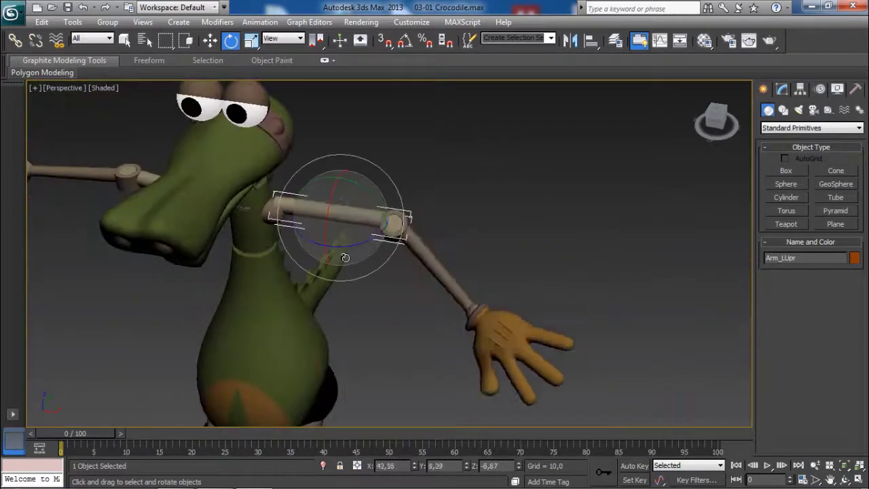
pyautogui.moveTo(345, 257); pyautogui.dragTo(358, 228)
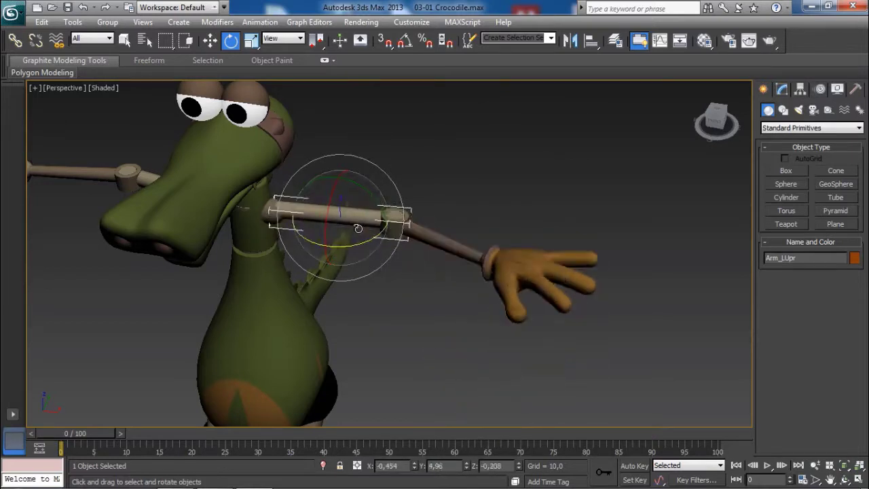
# Open the Schematic View, frame the left arm nodes, and arrange its window so the crocodile's arm stays visible
pyautogui.keyDown('alt'); pyautogui.moveTo(430, 264); pyautogui.dragTo(454, 245, button='middle'); pyautogui.keyUp('alt')
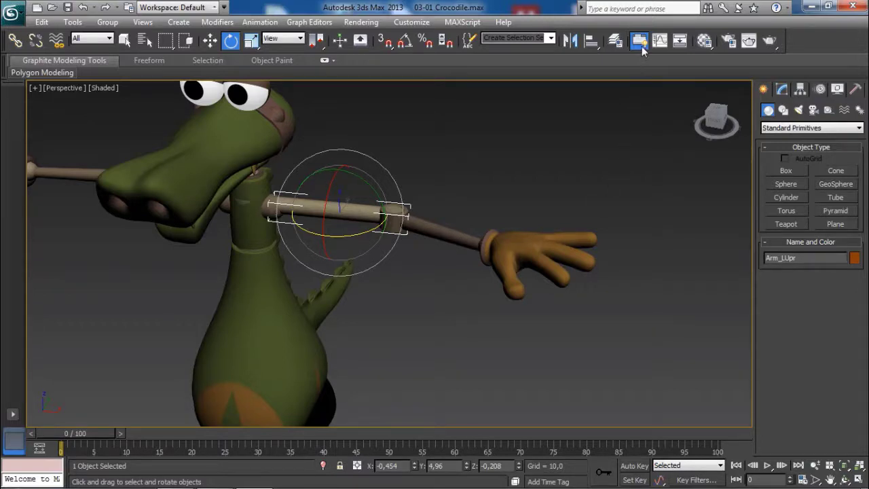
pyautogui.click(680, 42)
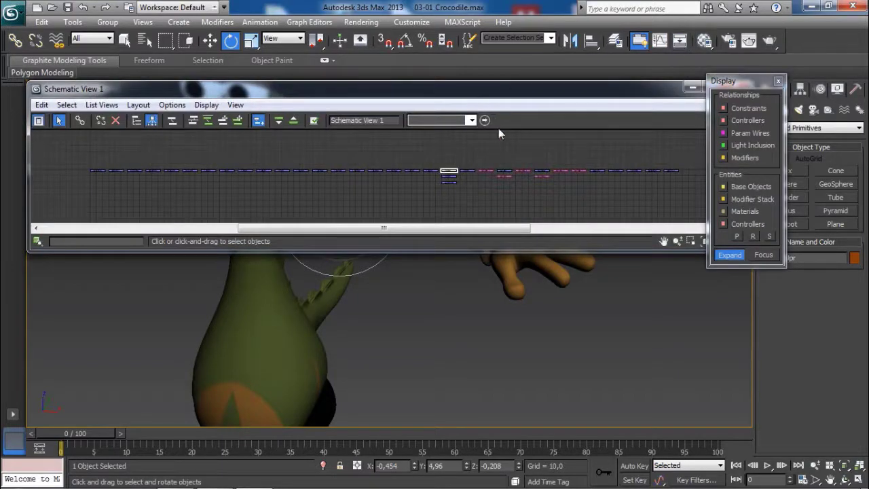
pyautogui.scroll(3, 483, 147)
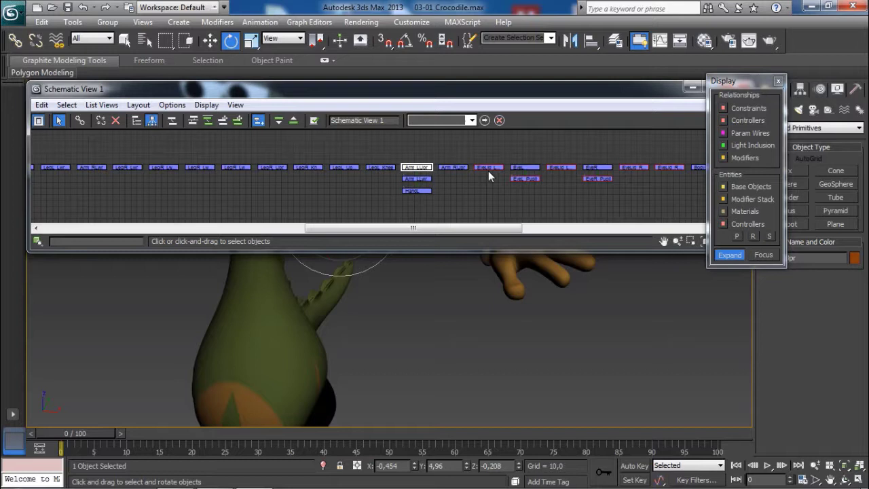
pyautogui.scroll(3, 478, 174)
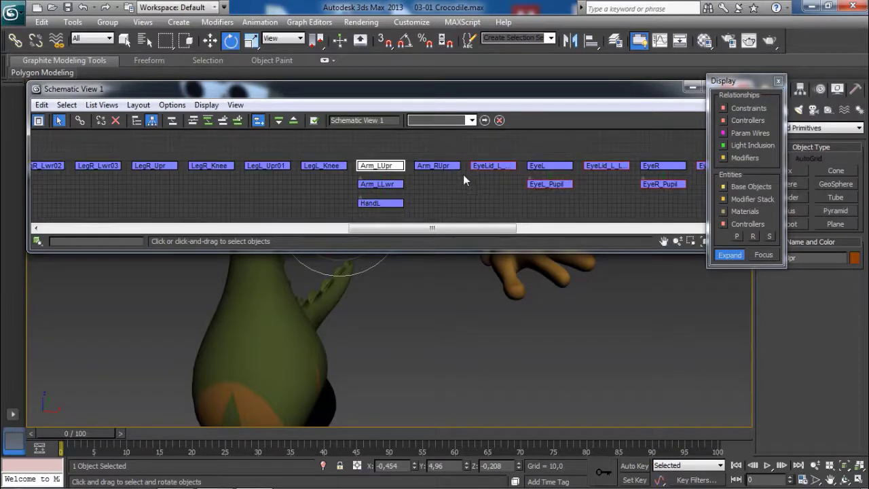
pyautogui.moveTo(458, 179); pyautogui.dragTo(409, 172, button='middle')
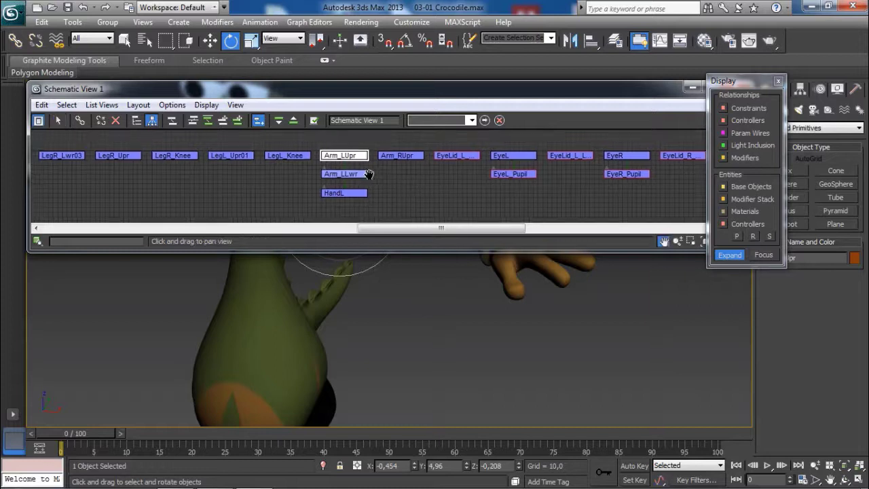
pyautogui.scroll(3, 376, 162)
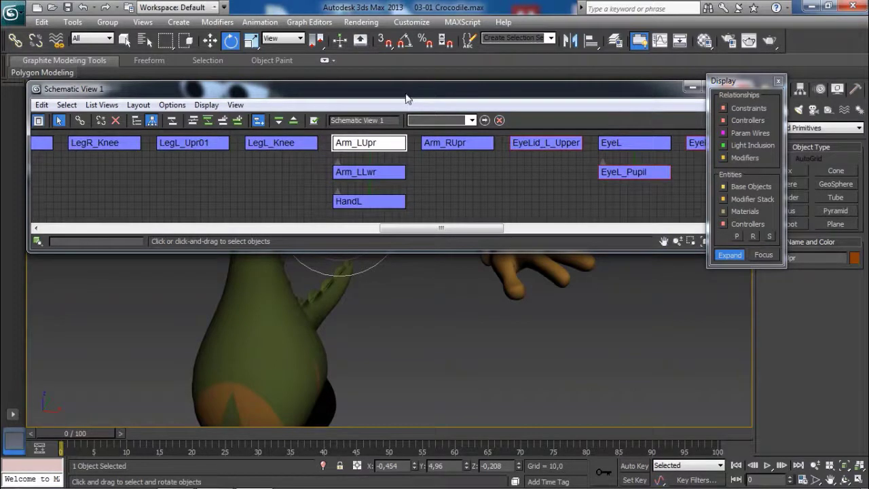
pyautogui.moveTo(406, 95); pyautogui.dragTo(515, 67)
pyautogui.moveTo(435, 294); pyautogui.dragTo(399, 318, button='middle')
pyautogui.moveTo(474, 122); pyautogui.dragTo(460, 126, button='middle')
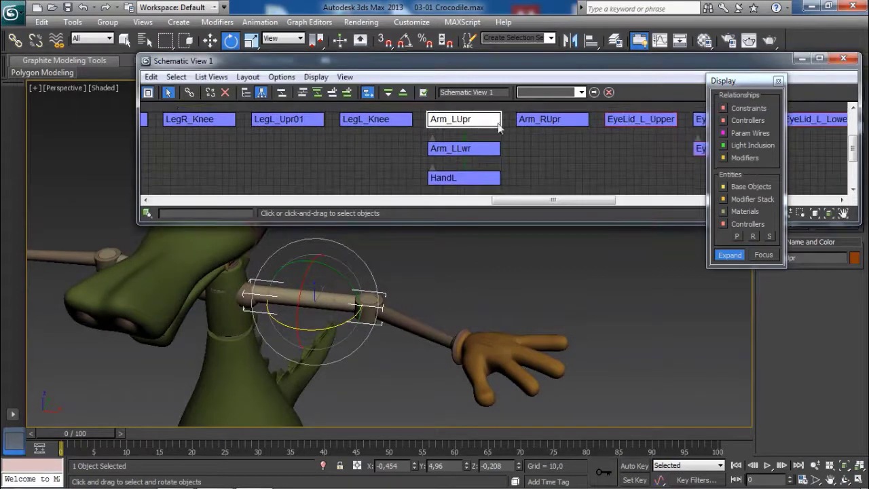
# Examine the left arm hierarchy by selecting the HandL, Arm_LUpr and Arm_LLwr nodes in the Schematic View
pyautogui.click(334, 299)
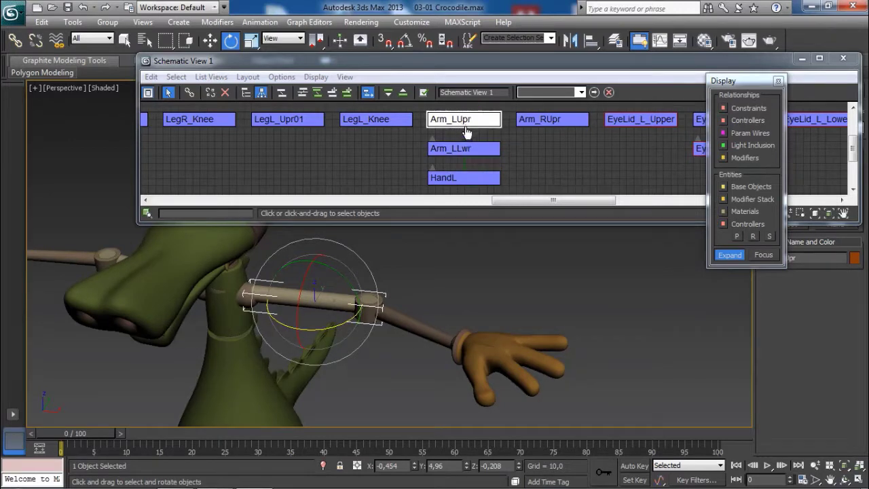
pyautogui.moveTo(326, 303); pyautogui.dragTo(315, 306, button='middle')
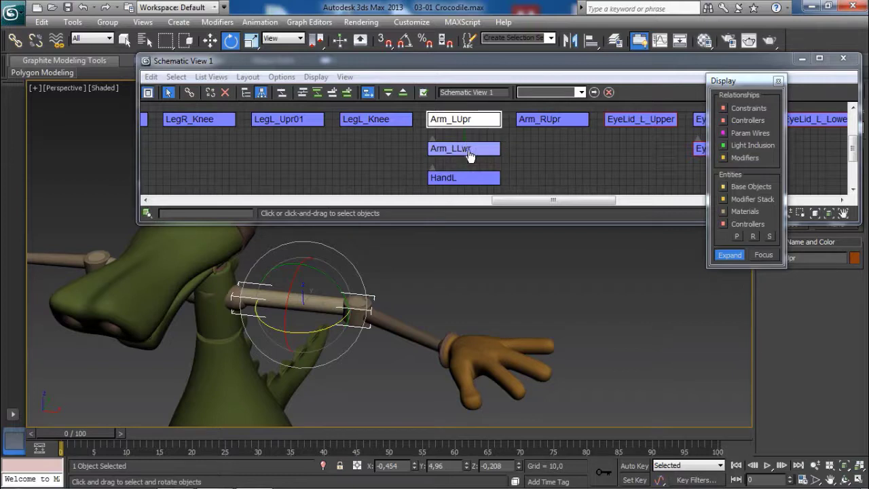
pyautogui.moveTo(408, 322); pyautogui.dragTo(389, 313, button='middle')
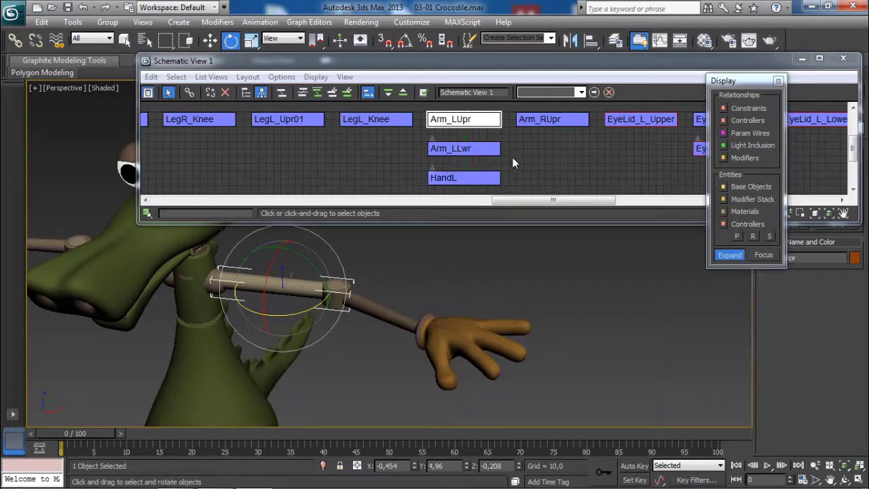
pyautogui.moveTo(538, 147); pyautogui.dragTo(528, 135, button='middle')
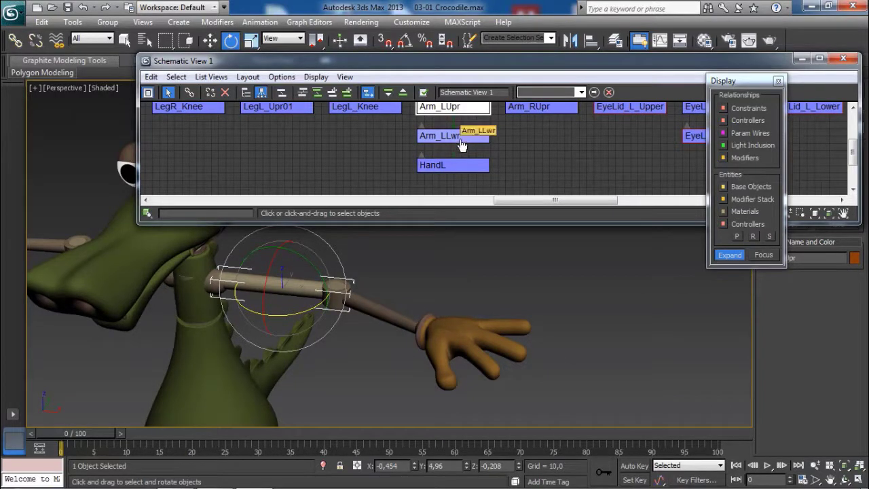
pyautogui.click(452, 165)
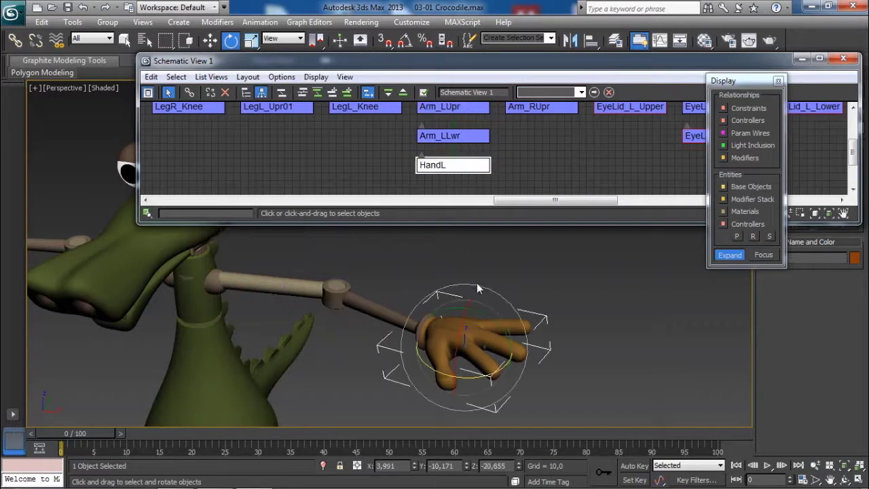
pyautogui.moveTo(502, 139); pyautogui.dragTo(503, 143, button='middle')
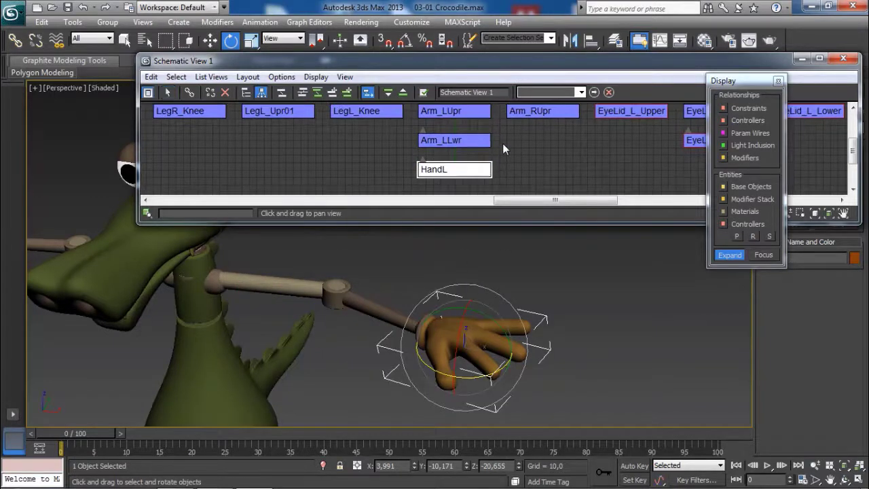
pyautogui.click(459, 118)
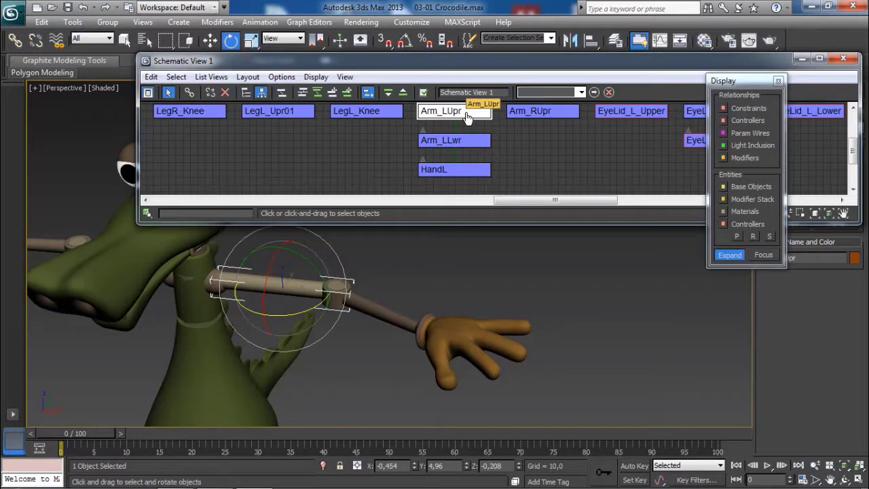
pyautogui.click(466, 141)
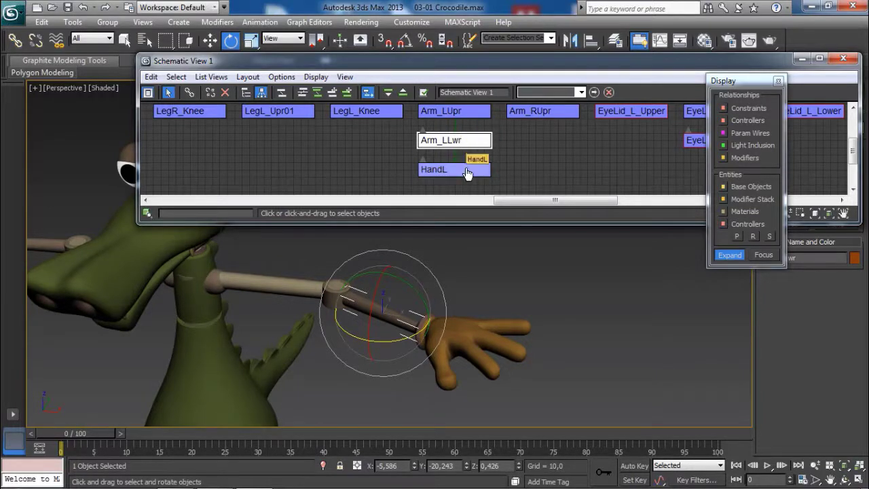
pyautogui.click(474, 169)
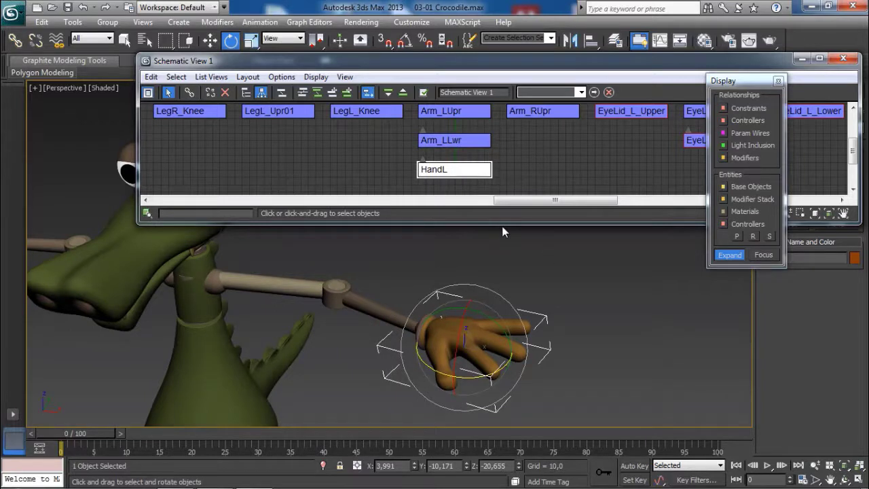
pyautogui.scroll(-2, 573, 152)
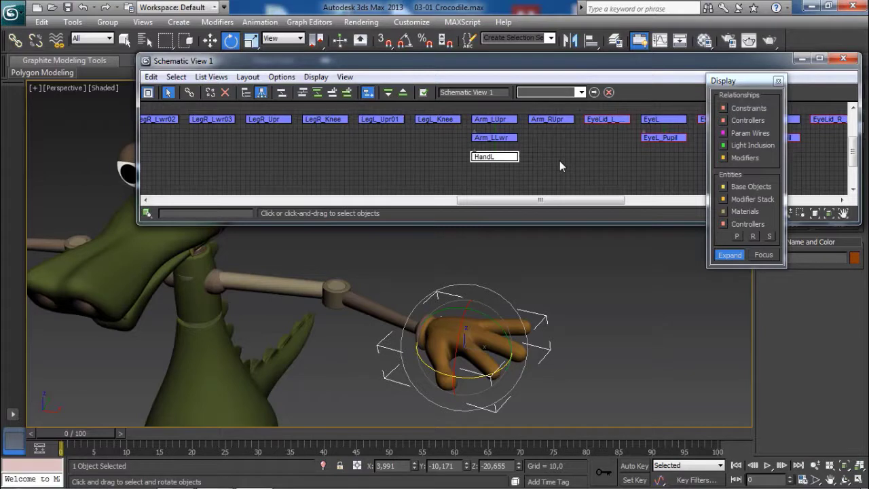
pyautogui.moveTo(558, 153)
pyautogui.mouseDown(button='middle')
pyautogui.moveTo(520, 156)
pyautogui.moveTo(563, 169)
pyautogui.moveTo(566, 147)
pyautogui.moveTo(607, 147)
pyautogui.moveTo(566, 170)
pyautogui.moveTo(551, 160)
pyautogui.mouseUp(button='middle')
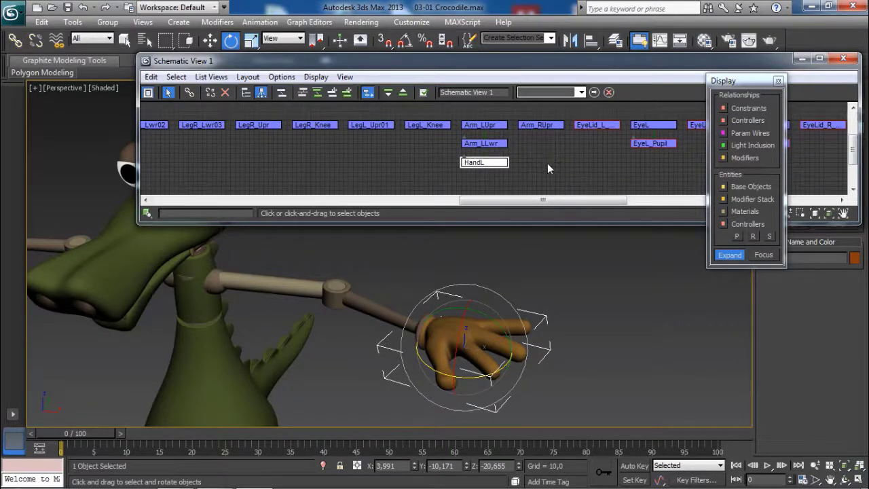
pyautogui.moveTo(546, 160)
pyautogui.keyDown('ctrl'); pyautogui.keyDown('alt'); pyautogui.mouseDown(button='middle')
pyautogui.moveTo(557, 178)
pyautogui.moveTo(537, 148)
pyautogui.moveTo(558, 183)
pyautogui.moveTo(547, 161)
pyautogui.mouseUp(button='middle'); pyautogui.keyUp('alt'); pyautogui.keyUp('ctrl')
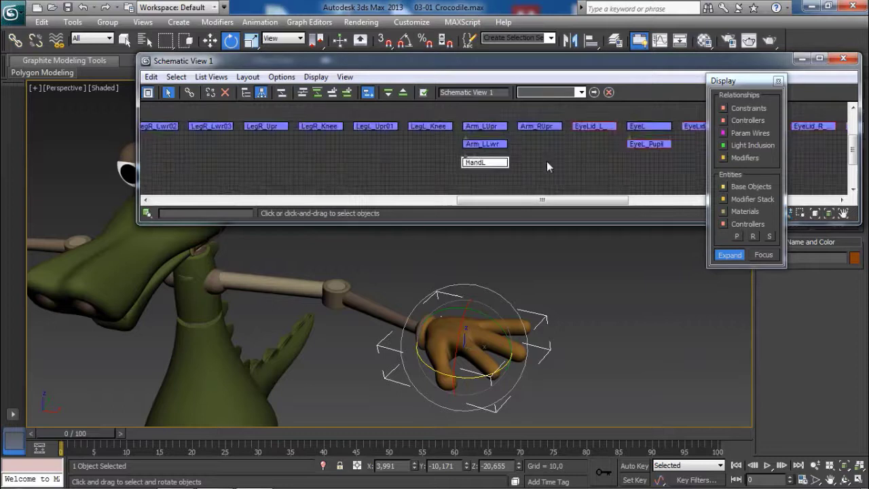
pyautogui.scroll(-4, 553, 160)
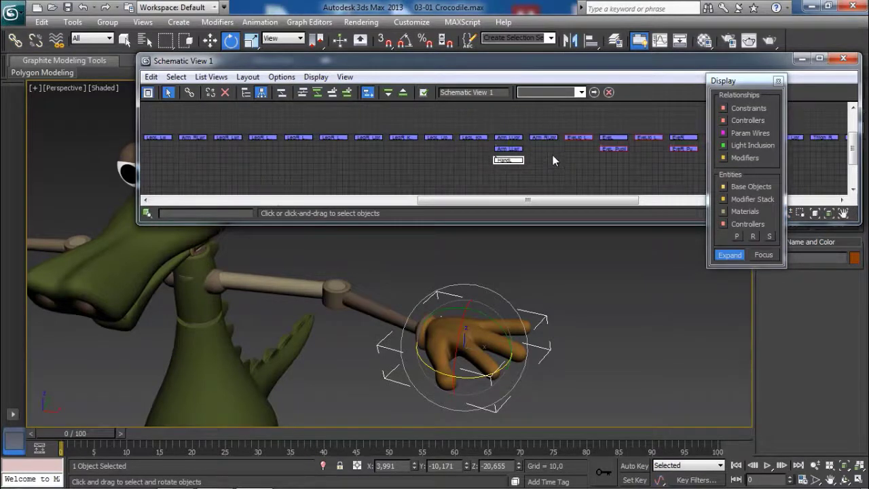
pyautogui.scroll(4, 552, 157)
pyautogui.scroll(-3, 553, 160)
pyautogui.scroll(3, 553, 160)
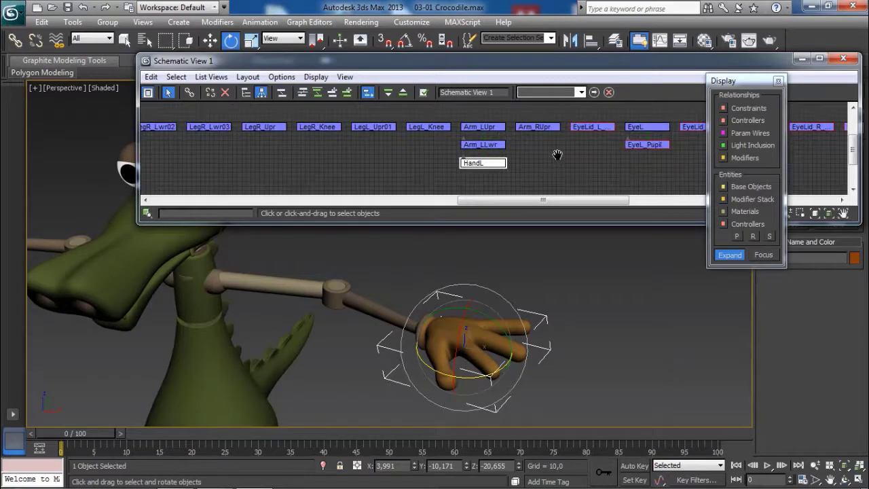
# Select the HandL node in the Schematic View and unlink it from its Arm_LLwr parent
pyautogui.moveTo(562, 152); pyautogui.dragTo(560, 155, button='middle')
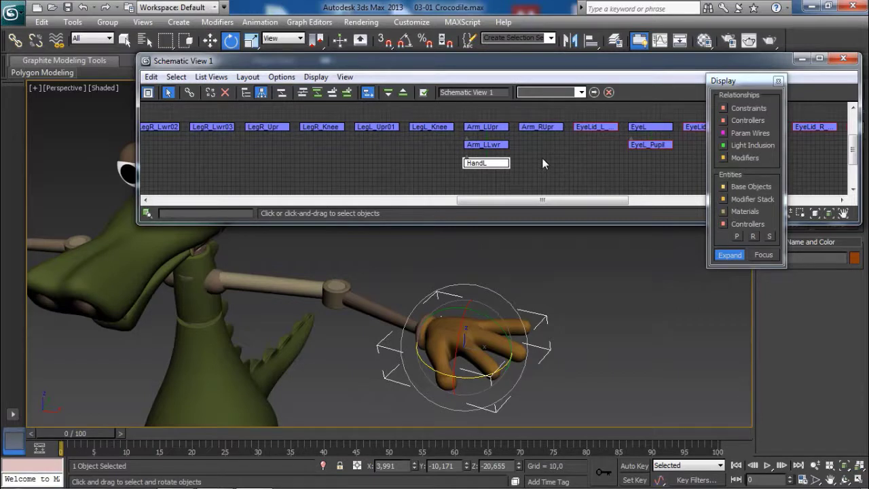
pyautogui.click(574, 146)
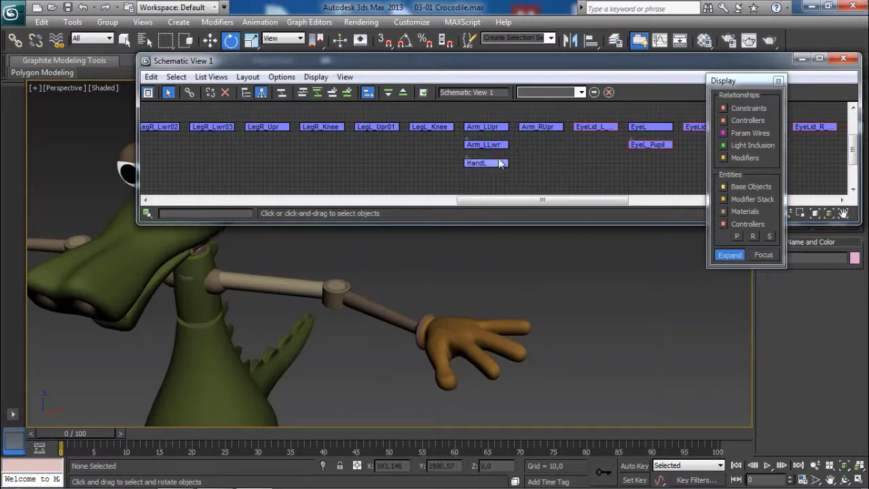
pyautogui.click(496, 163)
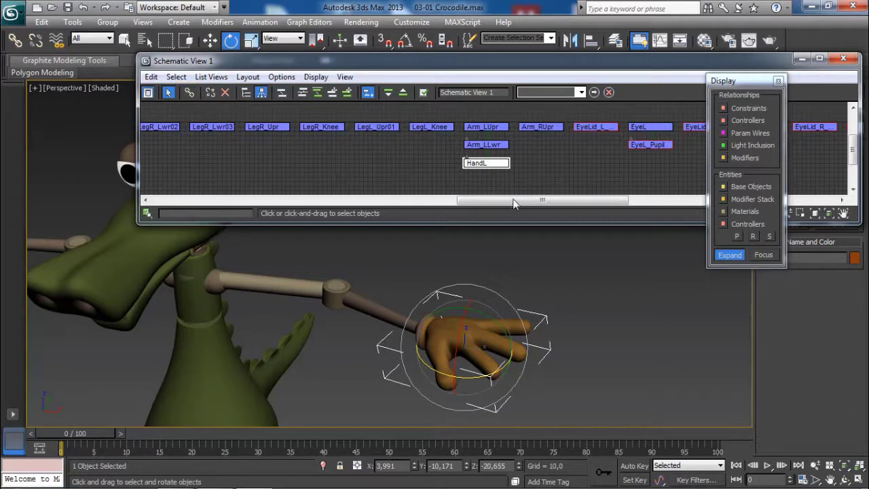
pyautogui.moveTo(522, 165); pyautogui.dragTo(506, 164, button='middle')
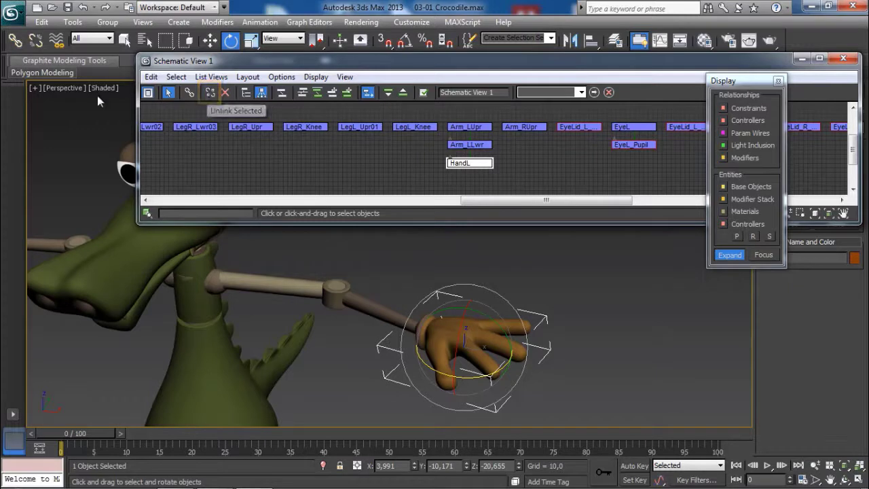
pyautogui.click(34, 42)
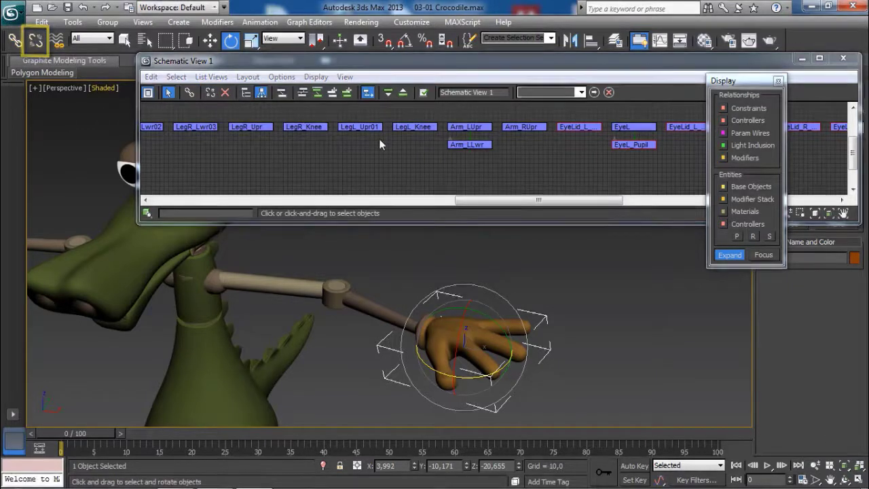
pyautogui.scroll(-5, 452, 149)
pyautogui.scroll(8, 543, 156)
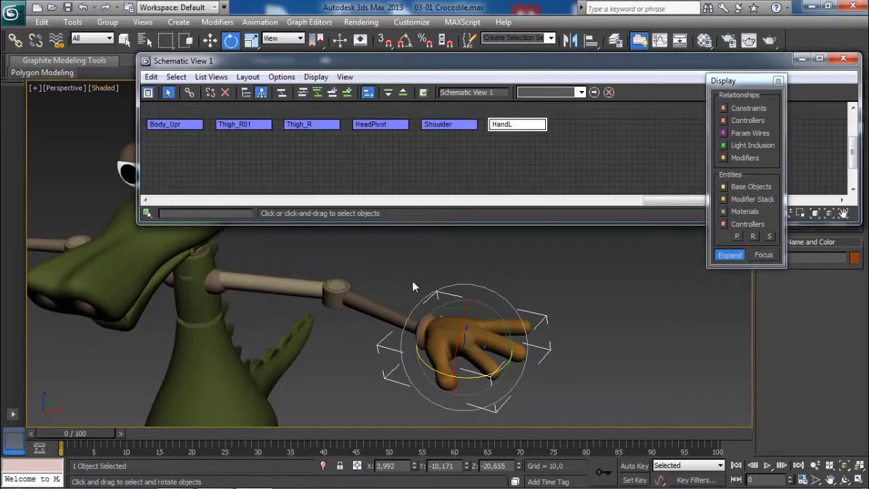
# Select the left lower arm and try rotating it to test its behaviour with the hand unlinked
pyautogui.click(378, 306)
pyautogui.keyDown('alt'); pyautogui.moveTo(378, 306); pyautogui.dragTo(398, 306, button='middle'); pyautogui.keyUp('alt')
pyautogui.moveTo(400, 297)
pyautogui.mouseDown()
pyautogui.moveTo(375, 305)
pyautogui.moveTo(385, 284)
pyautogui.moveTo(386, 313)
pyautogui.moveTo(363, 299)
pyautogui.moveTo(383, 295)
pyautogui.moveTo(378, 287)
pyautogui.moveTo(388, 309)
pyautogui.moveTo(407, 292)
pyautogui.moveTo(398, 305)
pyautogui.moveTo(412, 311)
pyautogui.moveTo(404, 307)
pyautogui.moveTo(421, 299)
pyautogui.mouseUp()
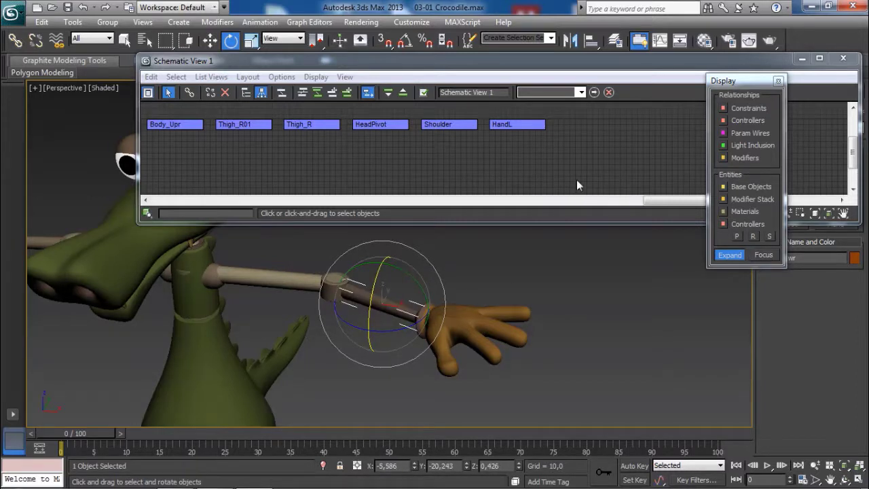
# Link the HandL node back to the Arm_LLwr node in the Schematic View
pyautogui.moveTo(572, 302); pyautogui.dragTo(584, 310, button='middle')
pyautogui.scroll(-2, 558, 168)
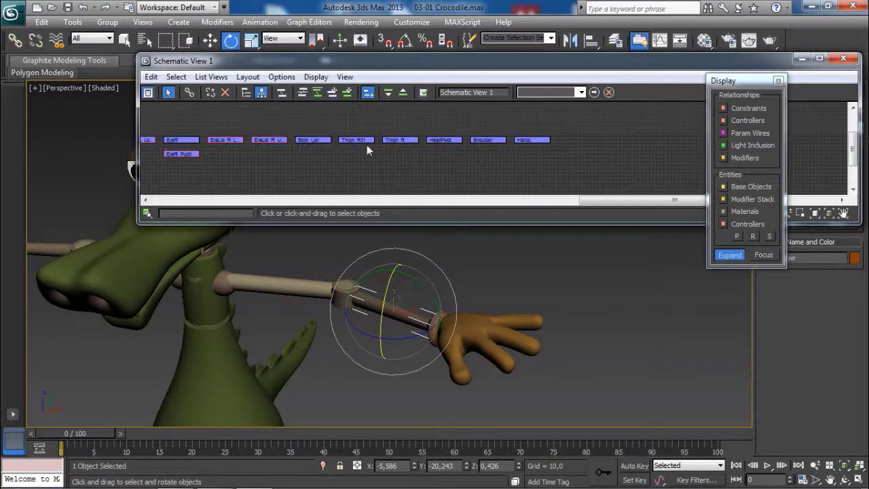
pyautogui.scroll(-1, 356, 135)
pyautogui.moveTo(372, 141); pyautogui.dragTo(405, 144, button='middle')
pyautogui.scroll(2, 403, 143)
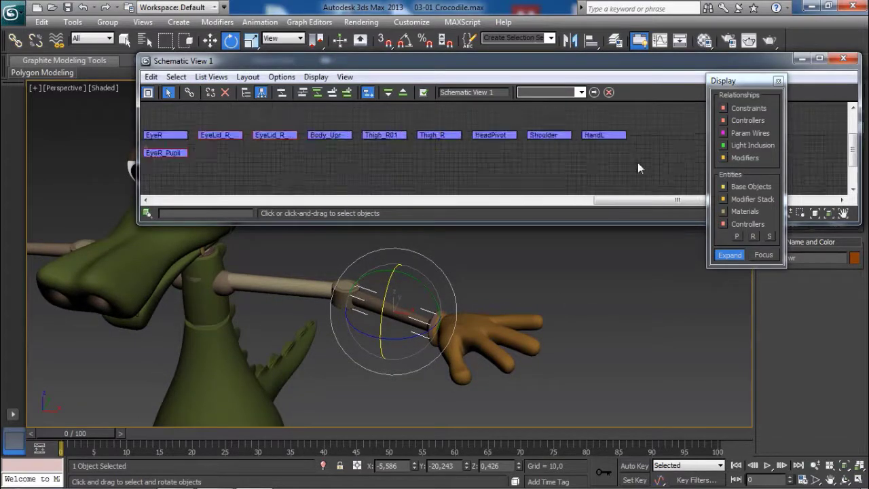
pyautogui.click(604, 136)
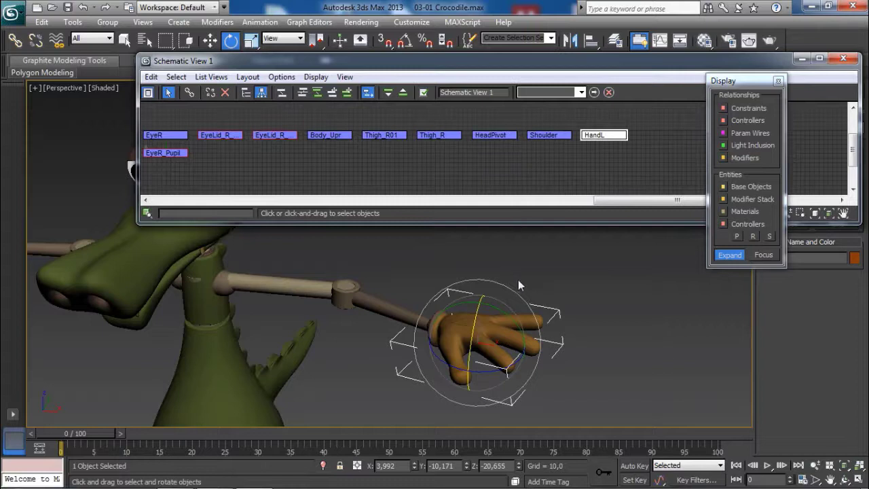
pyautogui.click(189, 93)
pyautogui.scroll(-3, 460, 158)
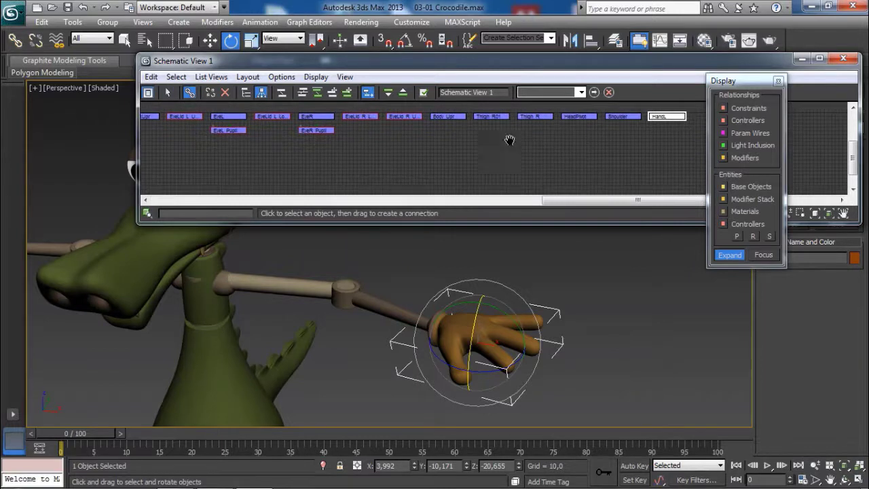
pyautogui.scroll(-3, 489, 146)
pyautogui.moveTo(462, 163); pyautogui.dragTo(449, 159, button='middle')
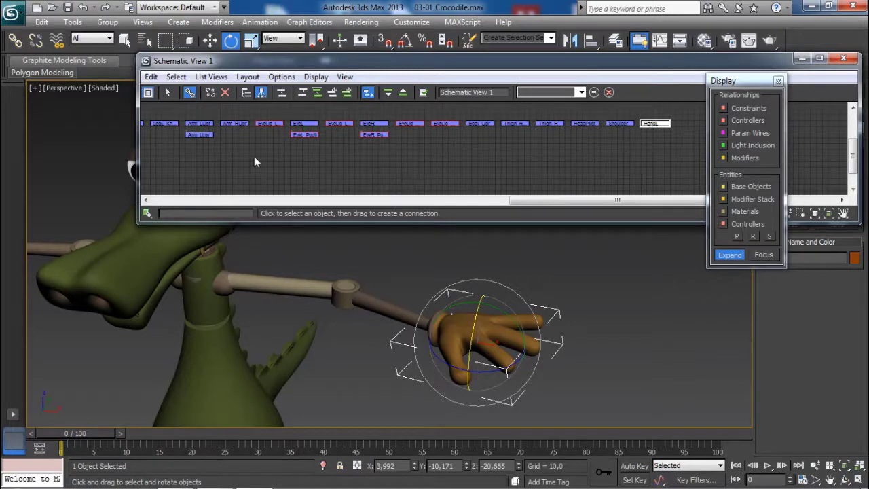
pyautogui.moveTo(254, 157); pyautogui.dragTo(200, 137)
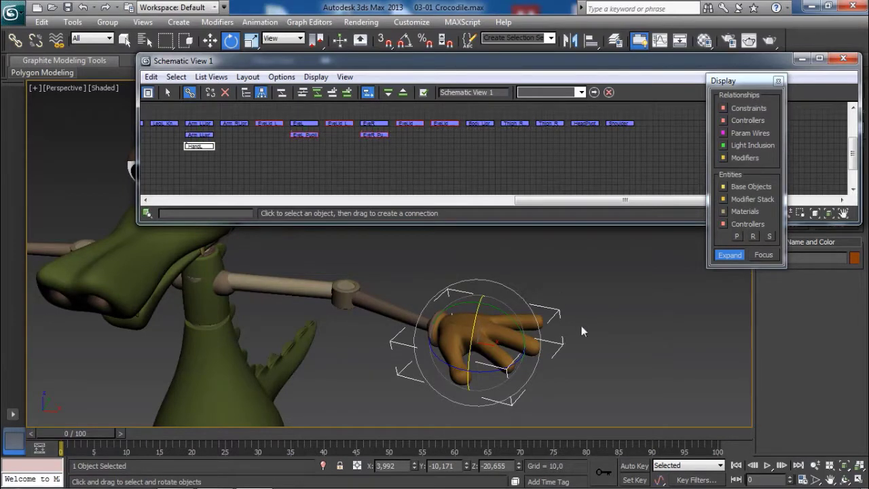
# Select the left lower arm and try rotating it to test the restored link to the hand
pyautogui.click(381, 327)
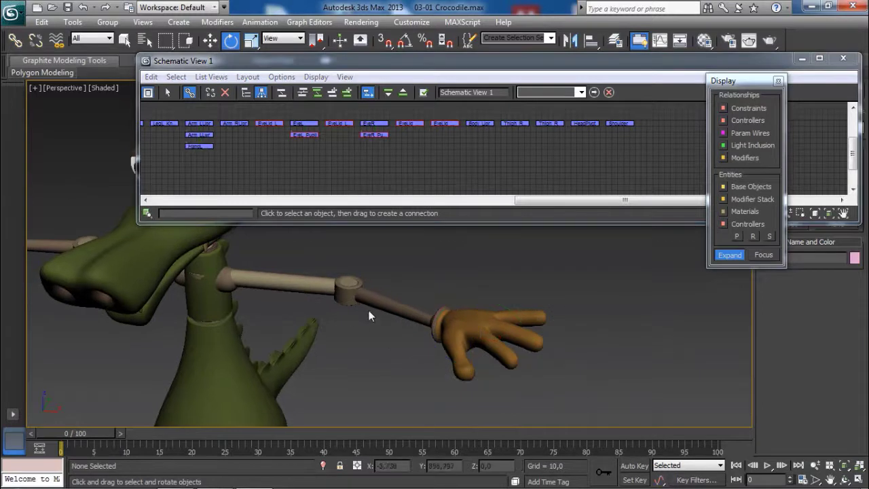
pyautogui.click(372, 300)
pyautogui.scroll(-5, 417, 334)
pyautogui.moveTo(393, 285); pyautogui.dragTo(400, 303, button='middle')
pyautogui.scroll(2, 399, 306)
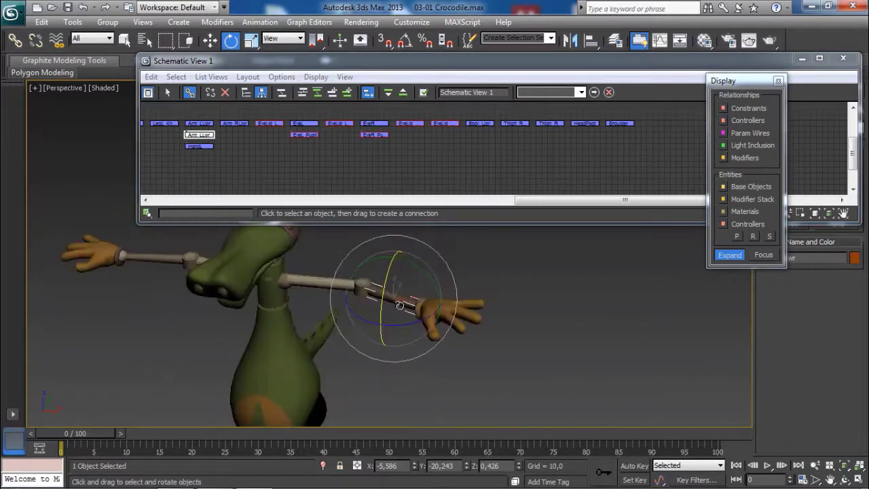
pyautogui.moveTo(404, 285); pyautogui.dragTo(592, 314)
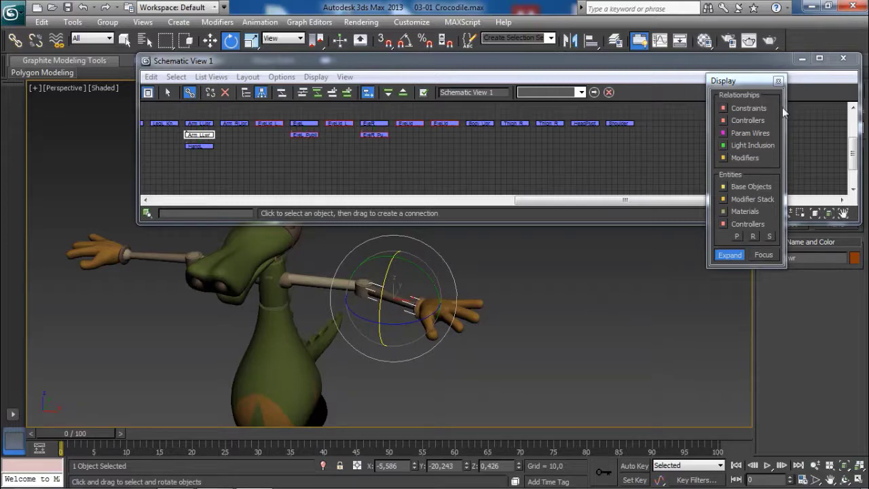
# Close the Display floater and the Schematic View, and bring the whole crocodile into view
pyautogui.click(779, 81)
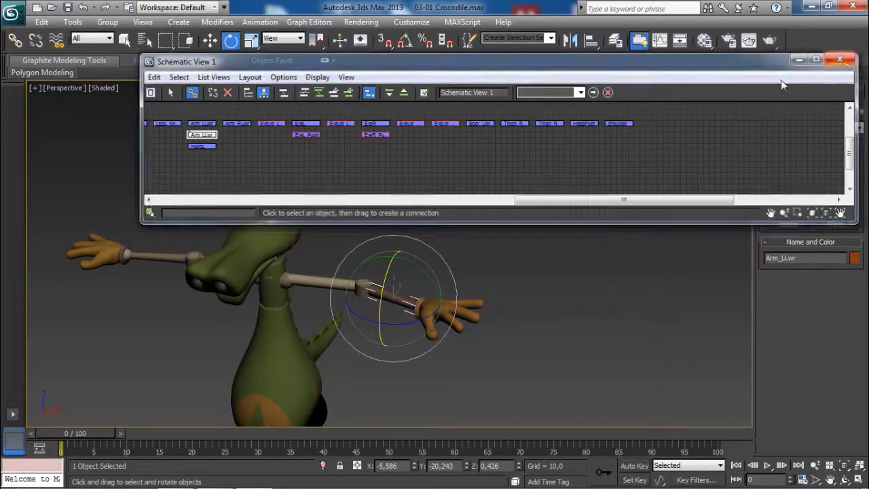
pyautogui.click(839, 60)
pyautogui.scroll(-4, 519, 262)
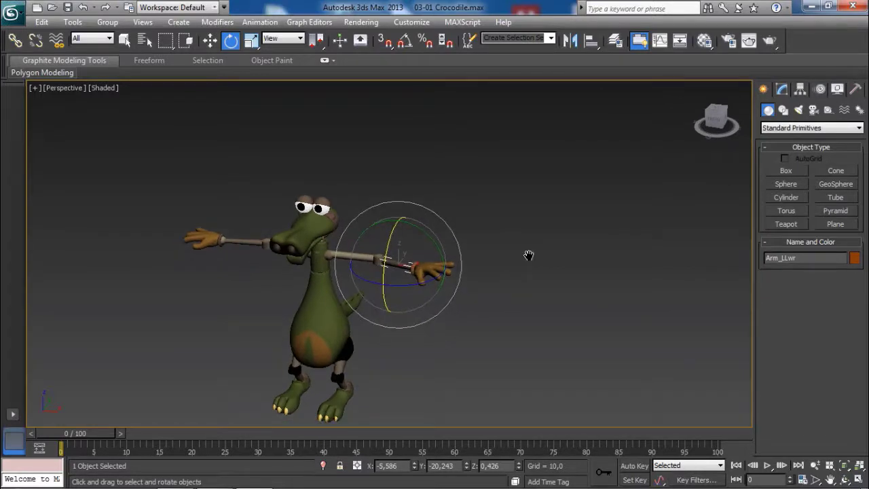
pyautogui.moveTo(529, 255); pyautogui.dragTo(533, 252, button='middle')
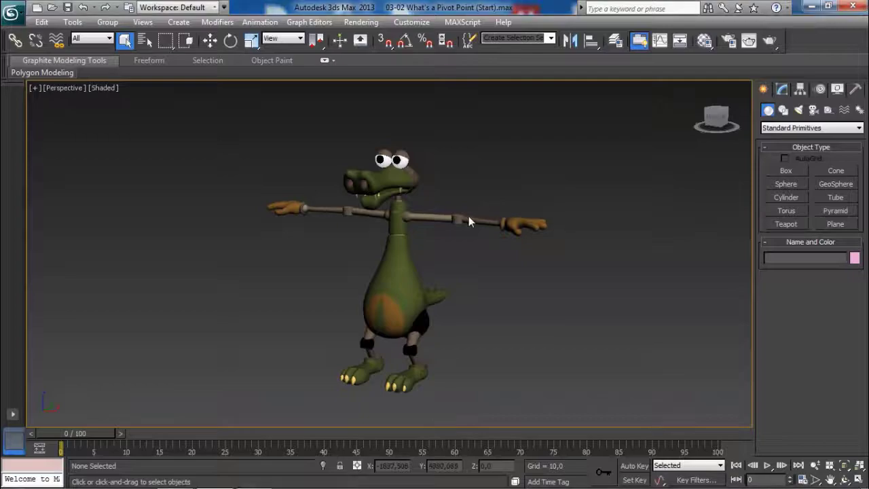
# Select the crocodile's left upper arm and frame it closely to examine its pivot axes
pyautogui.scroll(5, 468, 216)
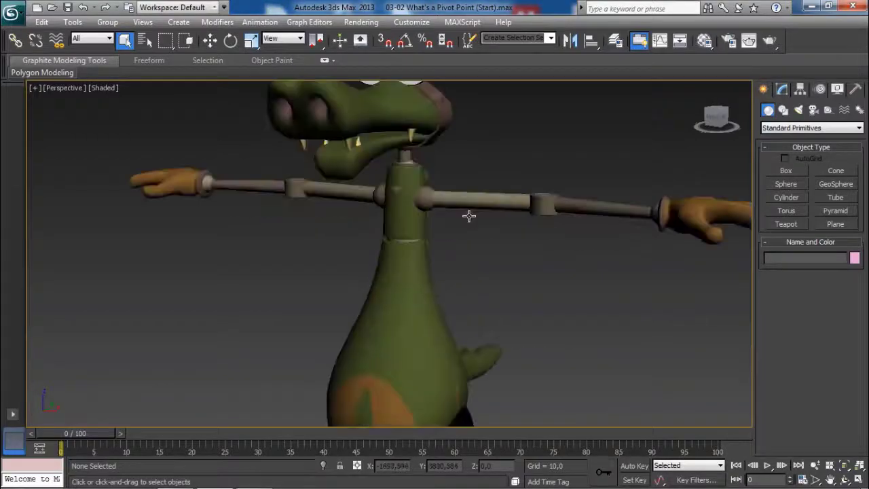
pyautogui.keyDown('alt'); pyautogui.moveTo(469, 216); pyautogui.dragTo(363, 262, button='middle'); pyautogui.keyUp('alt')
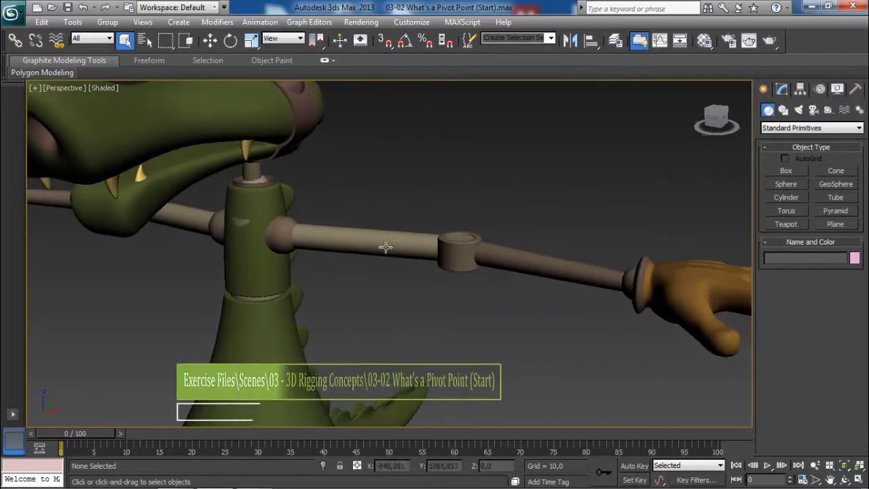
pyautogui.click(381, 236)
pyautogui.scroll(3, 417, 265)
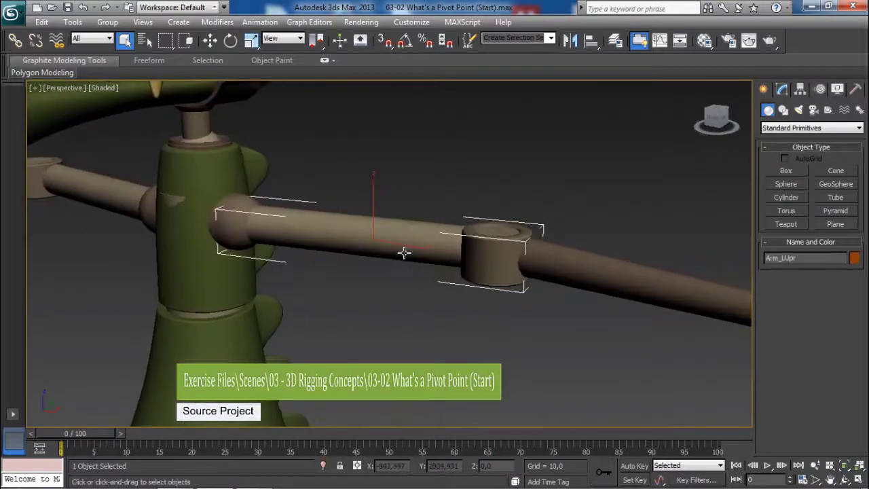
pyautogui.keyDown('alt'); pyautogui.moveTo(421, 247); pyautogui.dragTo(418, 239, button='middle'); pyautogui.keyUp('alt')
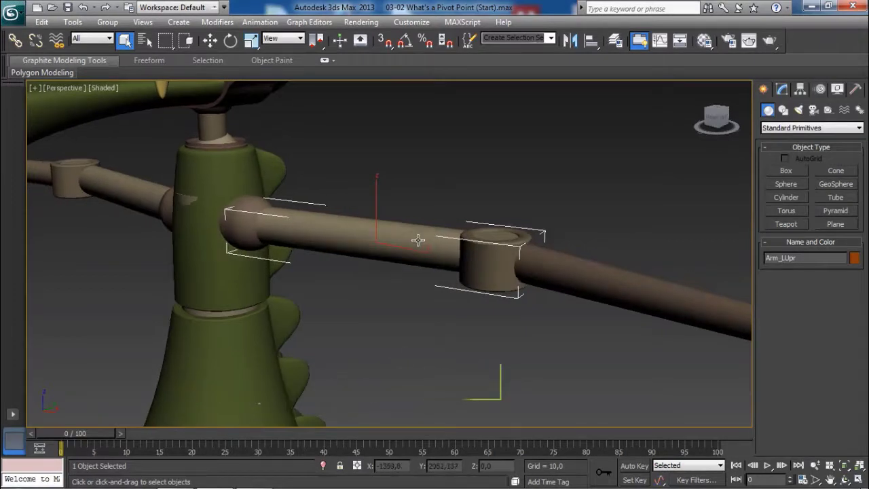
pyautogui.hotkey('ctrl', 'shift', 'd')
pyautogui.moveTo(374, 168); pyautogui.dragTo(376, 238)
pyautogui.moveTo(378, 238); pyautogui.dragTo(456, 195)
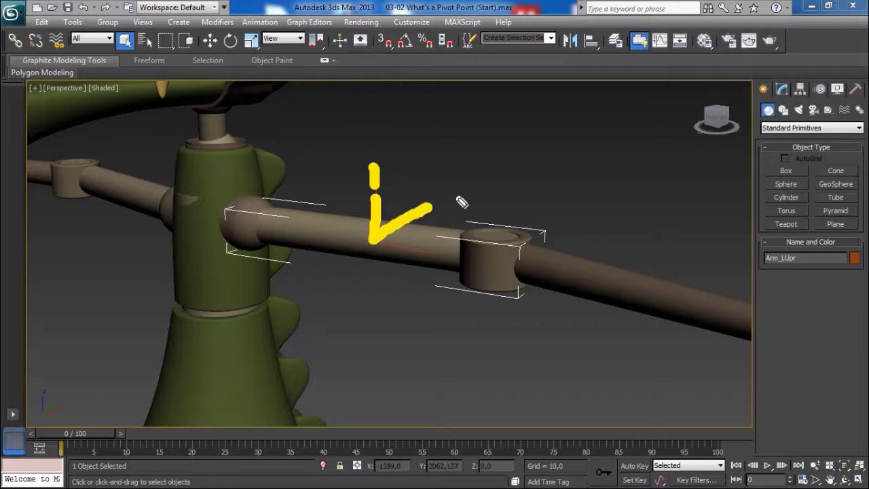
pyautogui.moveTo(376, 237); pyautogui.dragTo(428, 243)
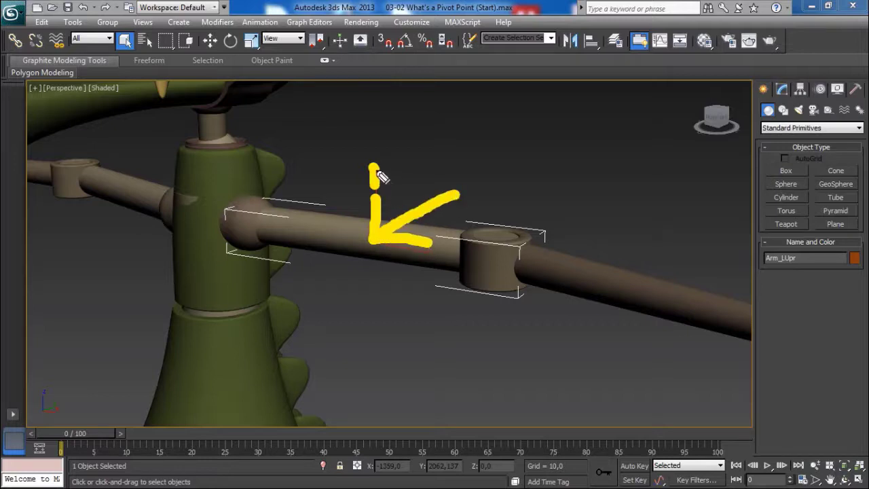
pyautogui.moveTo(374, 169); pyautogui.dragTo(378, 241)
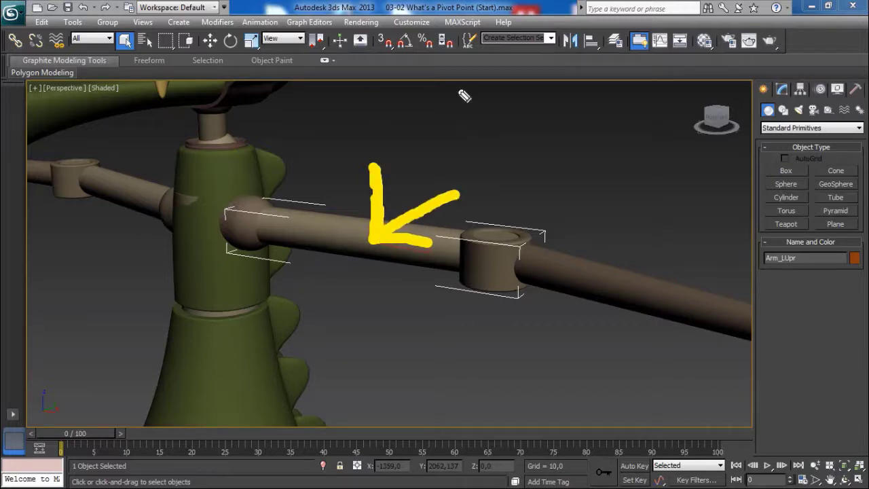
pyautogui.press('e')
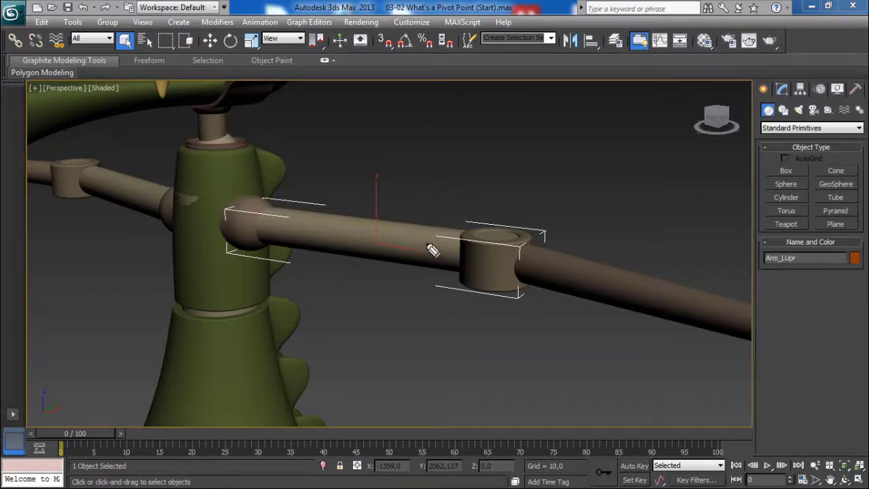
pyautogui.moveTo(367, 241); pyautogui.dragTo(445, 201)
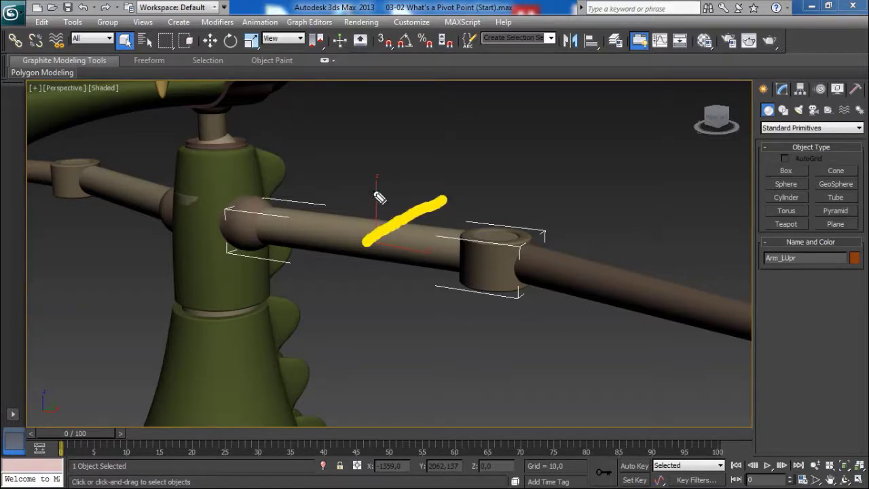
pyautogui.moveTo(375, 151)
pyautogui.mouseDown()
pyautogui.moveTo(371, 243)
pyautogui.moveTo(430, 254)
pyautogui.mouseUp()
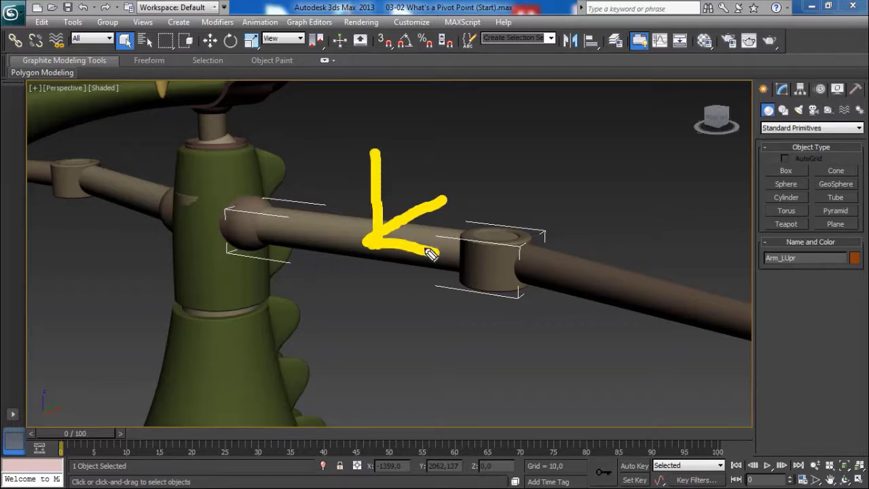
pyautogui.press('Escape')
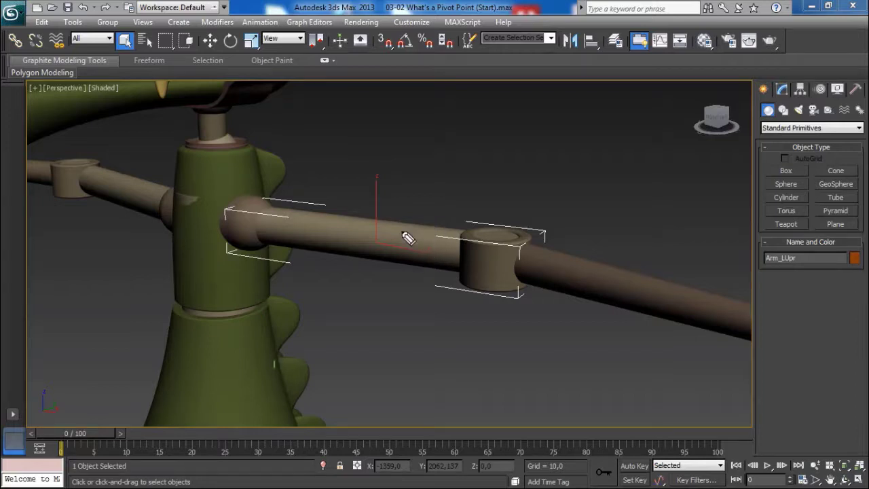
pyautogui.press('w')
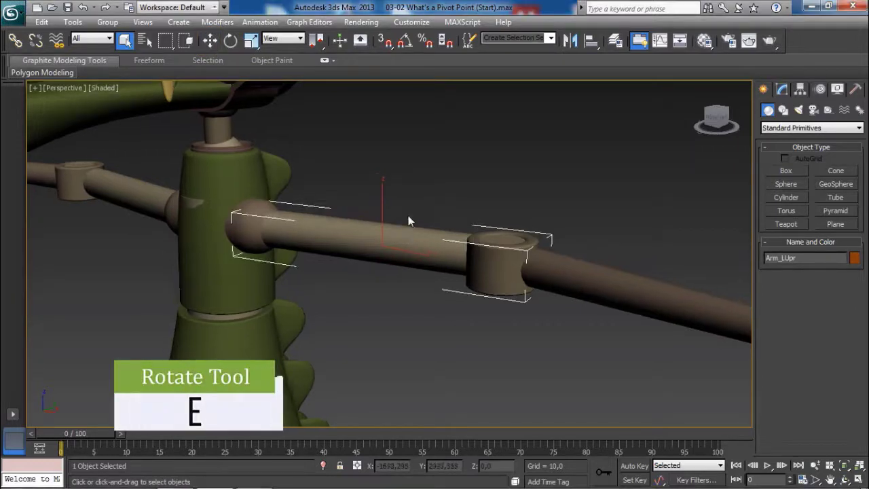
# Compare the Select, Move and Rotate gizmos at the left upper arm's pivot, ending with the Move tool active
pyautogui.press('w')
pyautogui.press('e')
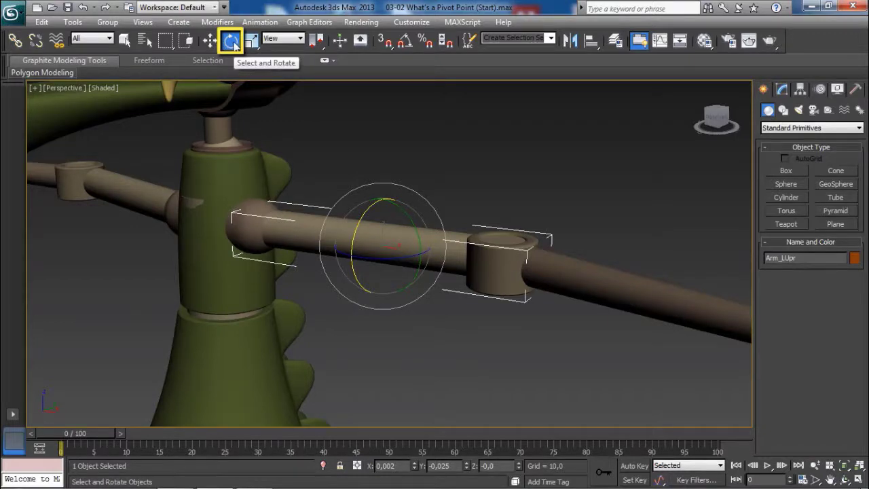
pyautogui.keyDown('alt'); pyautogui.moveTo(473, 269); pyautogui.dragTo(460, 239, button='middle'); pyautogui.keyUp('alt')
pyautogui.press('w')
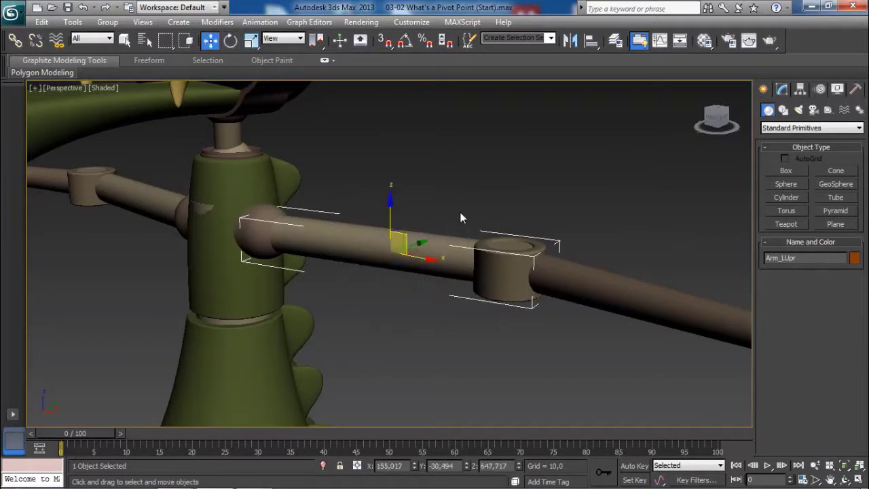
pyautogui.press('q')
pyautogui.press('w')
pyautogui.press('e')
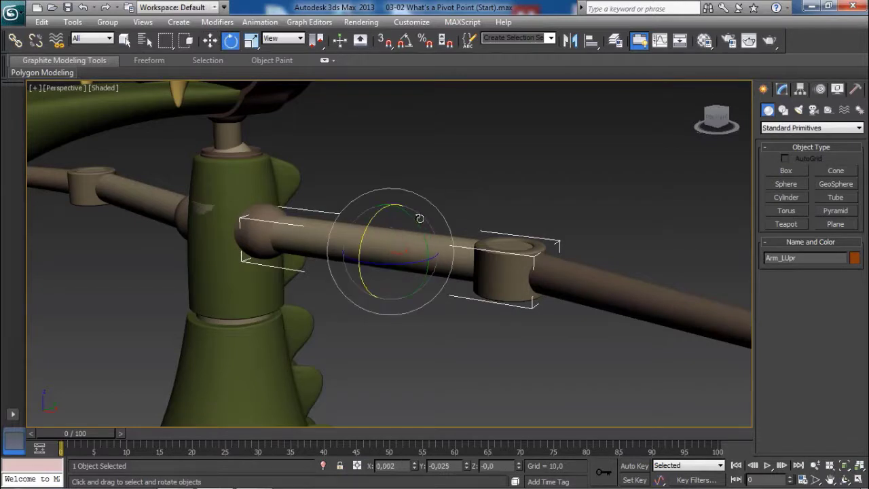
pyautogui.press('w')
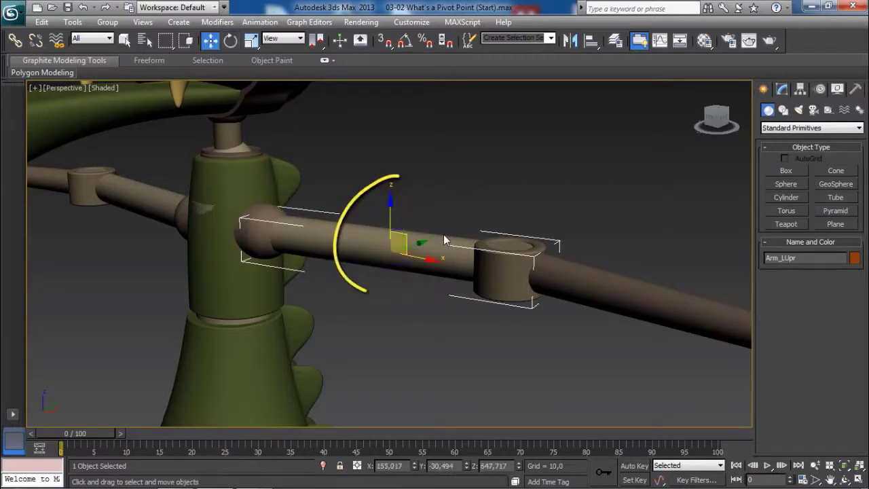
# Compare the Move and Rotate gizmos at the left upper arm's pivot in a closer view, ending with the Rotate tool active
pyautogui.scroll(2, 441, 235)
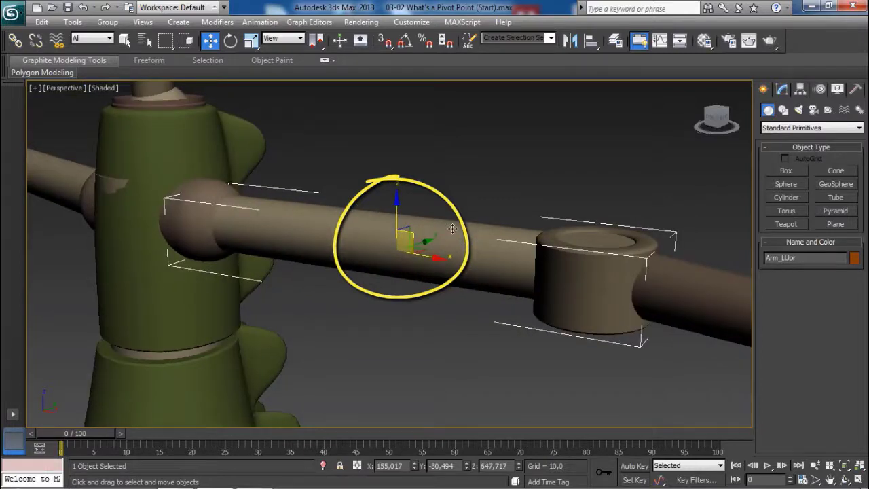
pyautogui.press('e')
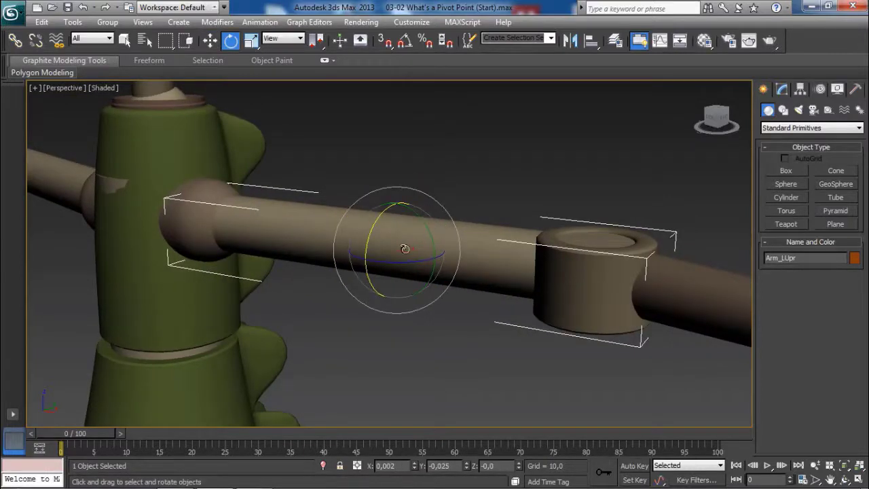
pyautogui.press('w')
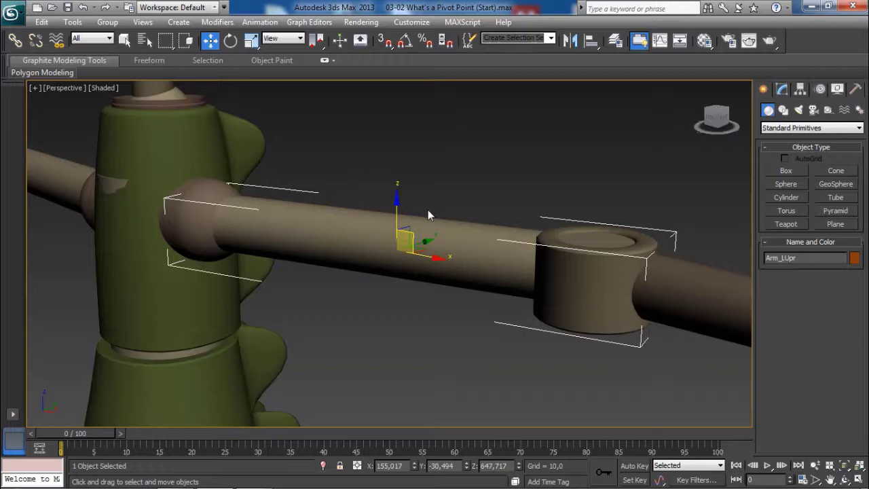
pyautogui.press('e')
# Try rotating the left upper arm about its current mid-arm pivot and examine its shoulder end
pyautogui.doubleClick(407, 273)
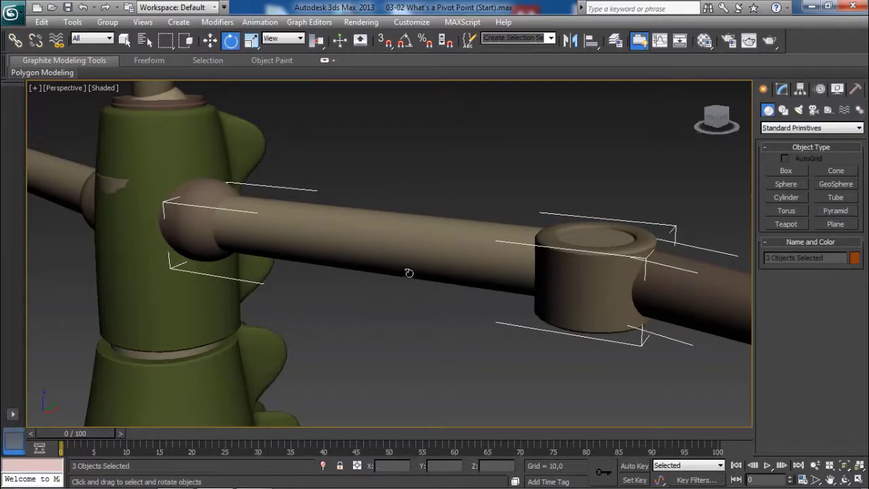
pyautogui.moveTo(409, 272); pyautogui.dragTo(407, 256)
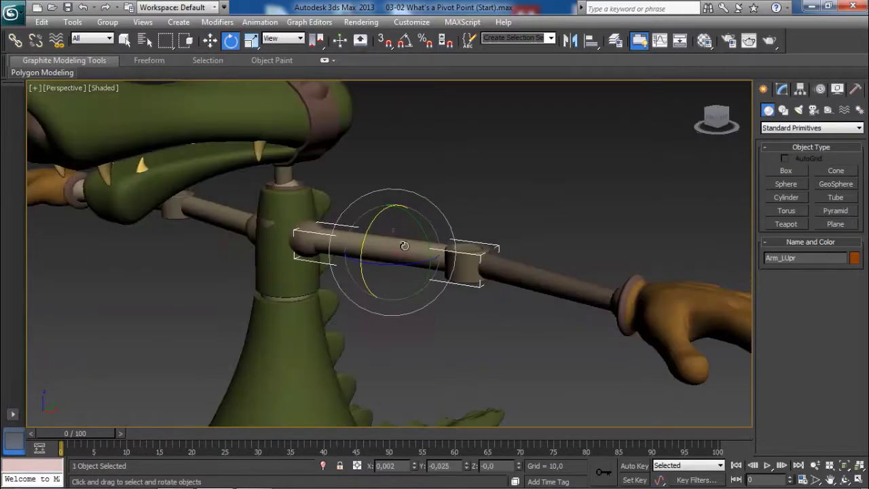
pyautogui.moveTo(401, 243)
pyautogui.mouseDown()
pyautogui.moveTo(384, 263)
pyautogui.moveTo(385, 239)
pyautogui.moveTo(388, 269)
pyautogui.moveTo(387, 241)
pyautogui.moveTo(401, 254)
pyautogui.moveTo(416, 246)
pyautogui.moveTo(398, 245)
pyautogui.mouseUp()
pyautogui.scroll(5, 389, 252)
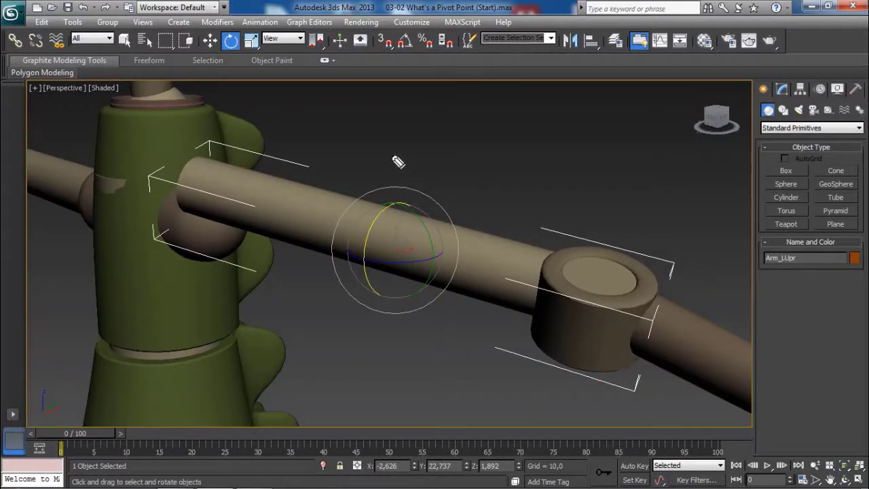
pyautogui.moveTo(391, 154)
pyautogui.mouseDown()
pyautogui.moveTo(403, 253)
pyautogui.moveTo(469, 201)
pyautogui.mouseUp()
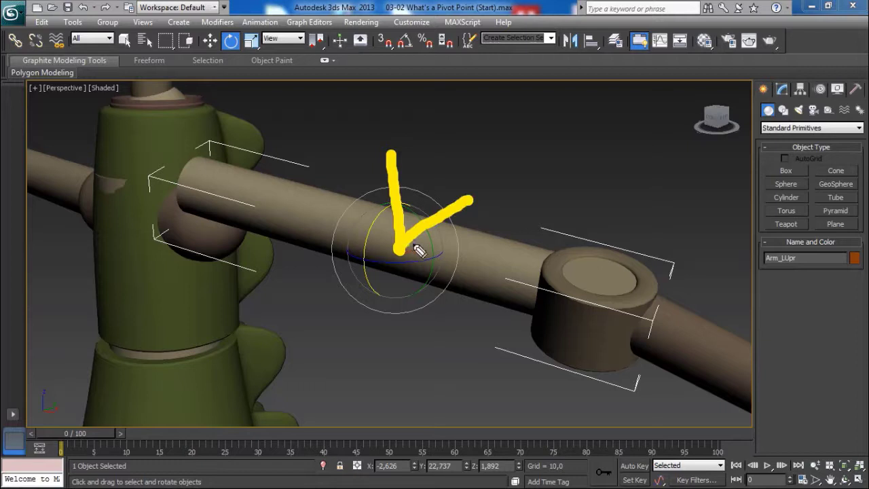
pyautogui.moveTo(416, 248); pyautogui.dragTo(482, 266)
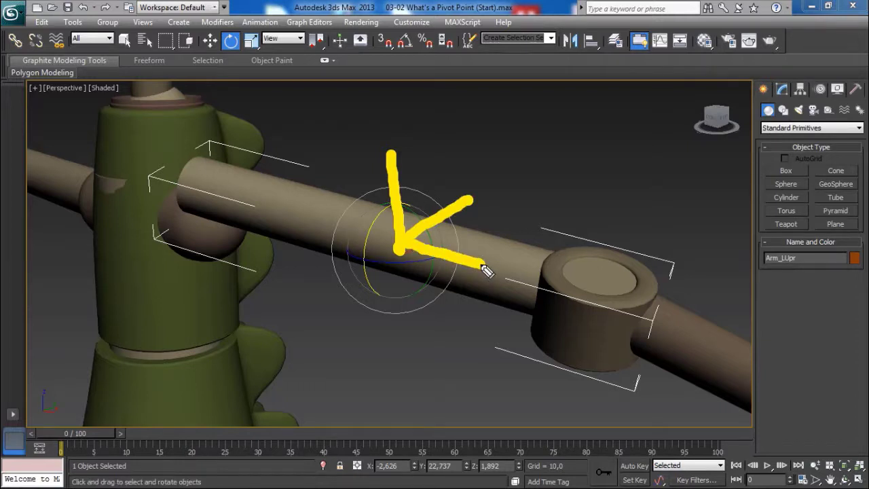
pyautogui.press('e')
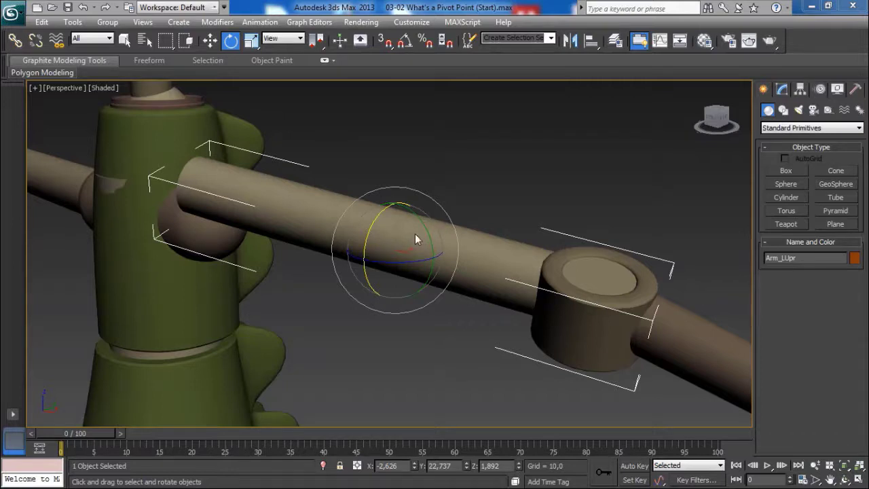
# Rotate the left upper arm freely in several directions to test its pivot, and undo the test rotations
pyautogui.moveTo(401, 246)
pyautogui.mouseDown()
pyautogui.moveTo(384, 256)
pyautogui.moveTo(413, 213)
pyautogui.moveTo(397, 254)
pyautogui.moveTo(371, 257)
pyautogui.moveTo(432, 237)
pyautogui.moveTo(417, 242)
pyautogui.moveTo(442, 218)
pyautogui.moveTo(389, 222)
pyautogui.moveTo(410, 232)
pyautogui.moveTo(374, 231)
pyautogui.moveTo(406, 241)
pyautogui.mouseUp()
pyautogui.click(398, 259)
pyautogui.press('w')
pyautogui.hotkey('ctrl', 'z')
pyautogui.hotkey('ctrl', 'z')
pyautogui.press('e')
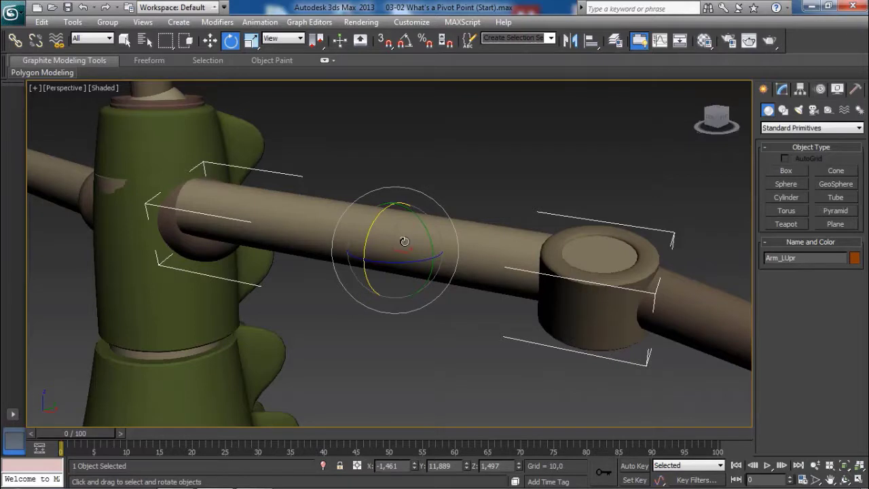
pyautogui.moveTo(405, 242); pyautogui.dragTo(442, 245)
pyautogui.hotkey('ctrl', 'z')
pyautogui.hotkey('ctrl', 'z')
pyautogui.hotkey('ctrl', 'z')
pyautogui.hotkey('ctrl', 'z')
pyautogui.hotkey('ctrl', 'z')
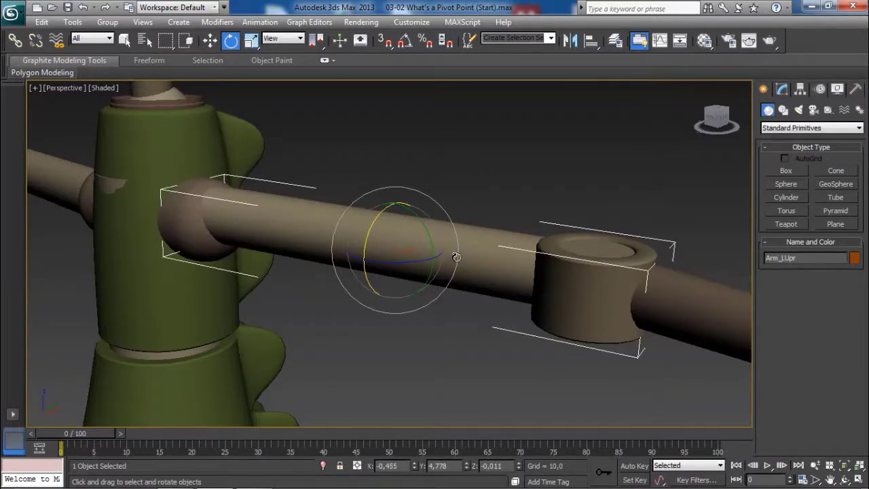
# Check where the Move gizmo sits on the left upper arm and return to the Rotate tool
pyautogui.scroll(-3, 456, 258)
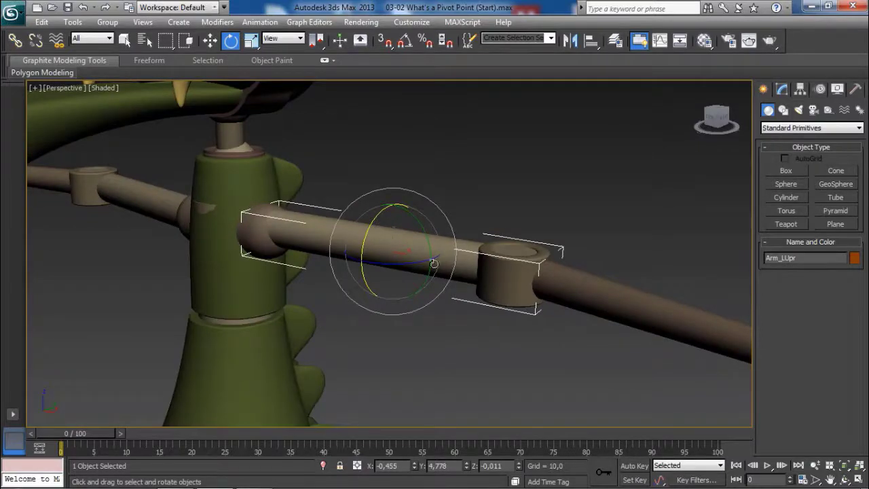
pyautogui.keyDown('alt'); pyautogui.moveTo(378, 260); pyautogui.dragTo(387, 252, button='middle'); pyautogui.keyUp('alt')
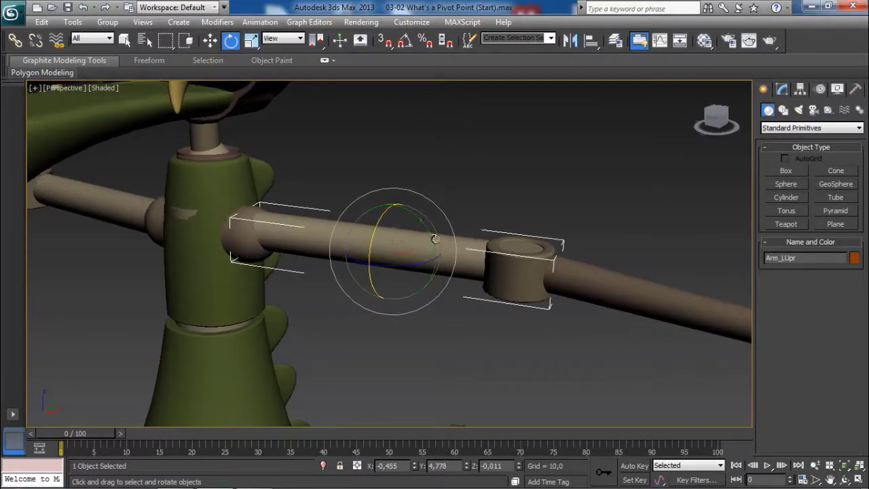
pyautogui.press('w')
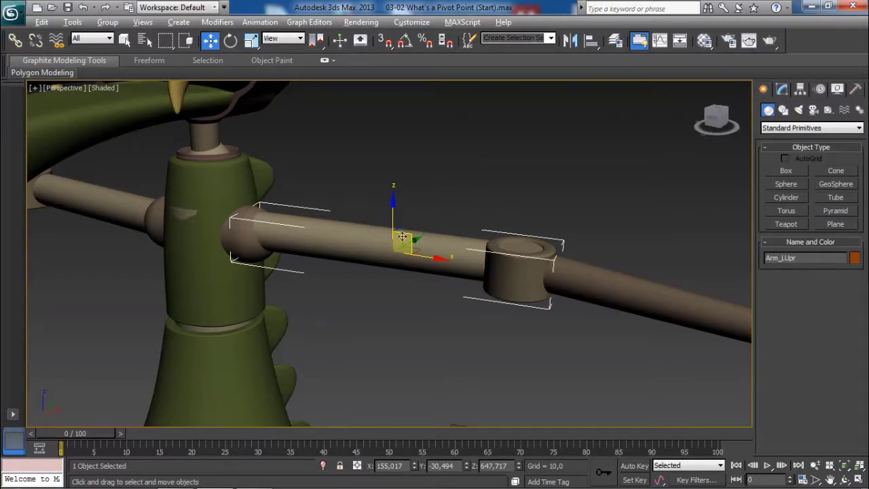
pyautogui.press('e')
# Try swinging the left upper arm around its mid-arm pivot and inspect the joint at the shoulder ball
pyautogui.keyDown('alt'); pyautogui.moveTo(402, 237); pyautogui.dragTo(357, 255, button='middle'); pyautogui.keyUp('alt')
pyautogui.moveTo(357, 255); pyautogui.dragTo(282, 233)
pyautogui.hotkey('ctrl', 'z')
pyautogui.hotkey('ctrl', 'z')
pyautogui.click(351, 245)
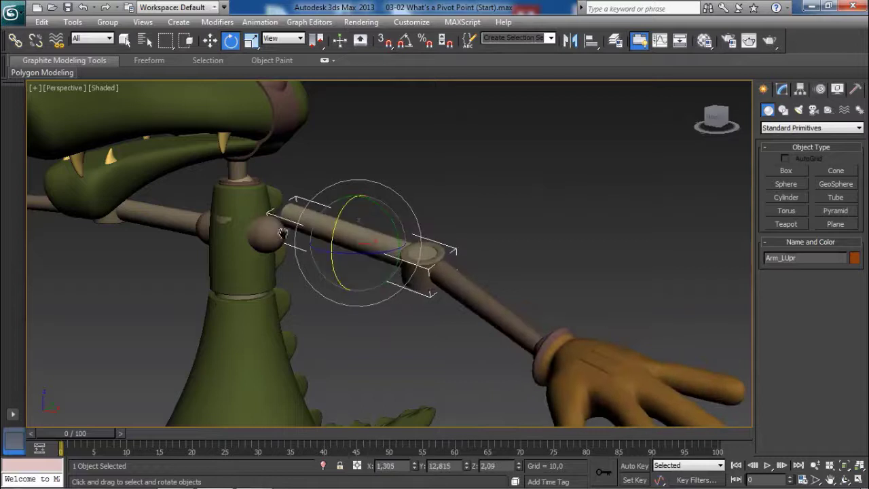
pyautogui.moveTo(283, 232); pyautogui.dragTo(345, 239, button='middle')
pyautogui.scroll(3, 345, 238)
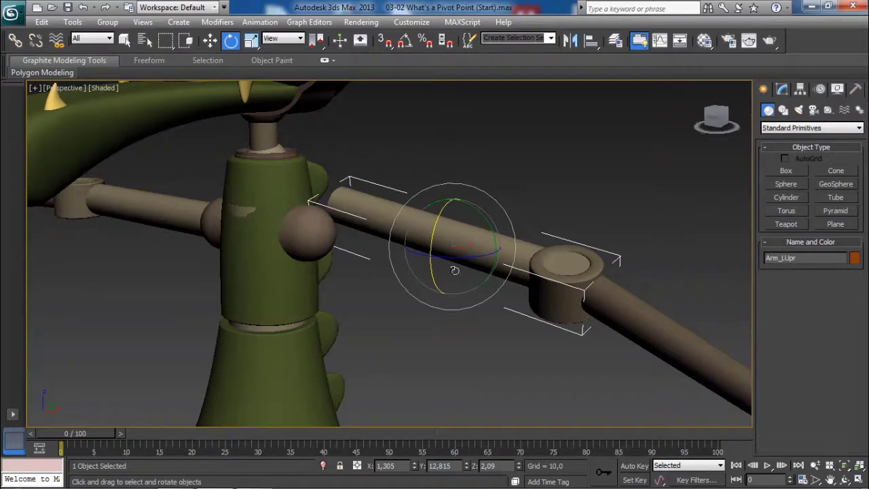
# Select the left lower arm and rotate it to test how its pivot behaves at the elbow
pyautogui.scroll(-3, 456, 270)
pyautogui.moveTo(579, 343); pyautogui.dragTo(513, 289, button='middle')
pyautogui.click(502, 260)
pyautogui.moveTo(502, 259)
pyautogui.keyDown('alt'); pyautogui.mouseDown(button='middle')
pyautogui.moveTo(509, 272)
pyautogui.moveTo(478, 264)
pyautogui.moveTo(497, 265)
pyautogui.mouseUp(button='middle'); pyautogui.keyUp('alt')
pyautogui.moveTo(485, 241); pyautogui.dragTo(376, 210)
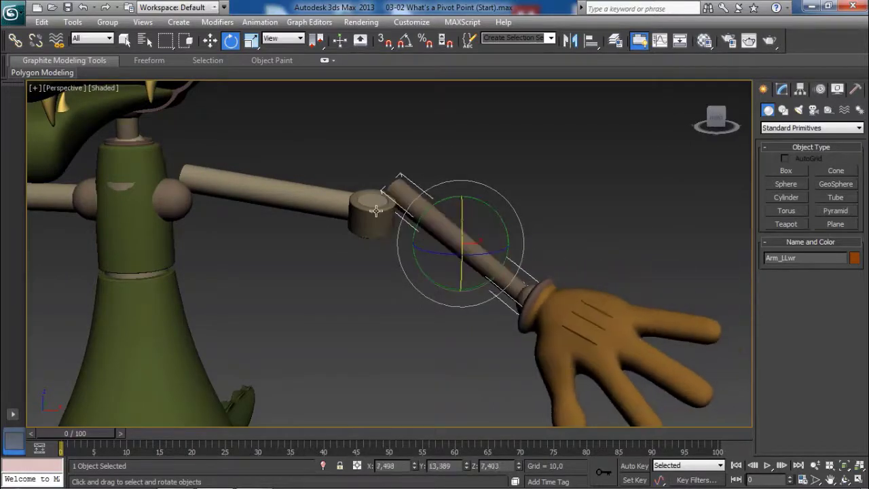
# Select the left hand and rotate it to test how its pivot behaves at the wrist
pyautogui.moveTo(583, 317); pyautogui.dragTo(584, 285, button='middle')
pyautogui.click(564, 296)
pyautogui.moveTo(578, 307); pyautogui.dragTo(537, 293)
pyautogui.keyDown('alt'); pyautogui.moveTo(506, 292); pyautogui.dragTo(478, 277, button='middle'); pyautogui.keyUp('alt')
# Undo the test rotations of the left hand, lower arm and upper arm, and clear the selection
pyautogui.hotkey('ctrl', 'z')
pyautogui.hotkey('ctrl', 'z')
pyautogui.hotkey('ctrl', 'z')
pyautogui.hotkey('ctrl', 'z')
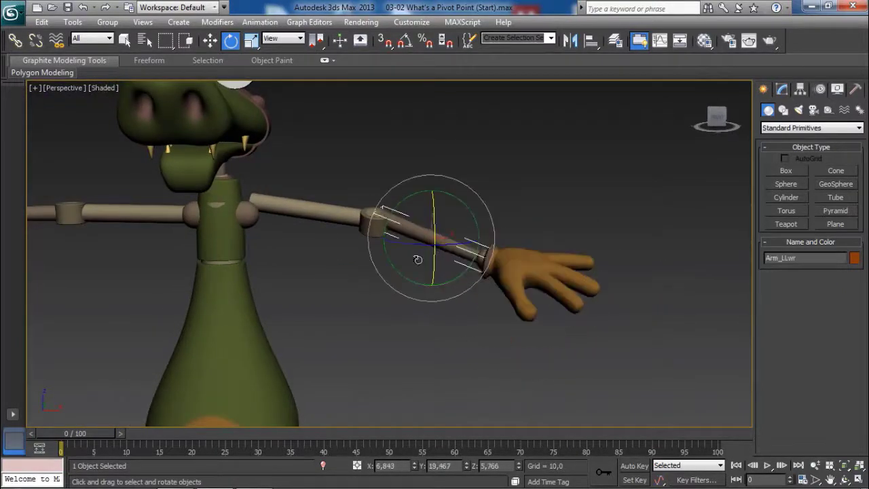
pyautogui.keyDown('alt'); pyautogui.moveTo(393, 247); pyautogui.dragTo(408, 289, button='middle'); pyautogui.keyUp('alt')
pyautogui.hotkey('ctrl', 'z')
pyautogui.hotkey('ctrl', 'z')
pyautogui.hotkey('ctrl', 'y')
pyautogui.hotkey('ctrl', 'z')
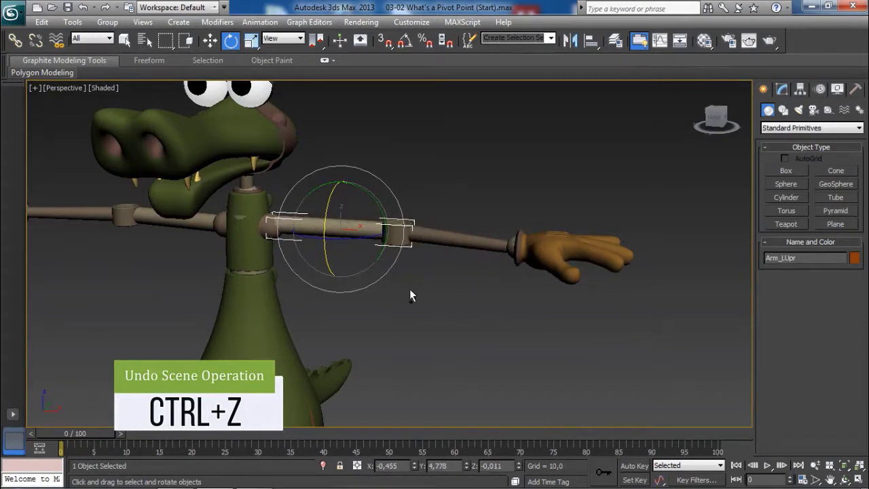
pyautogui.click(440, 317)
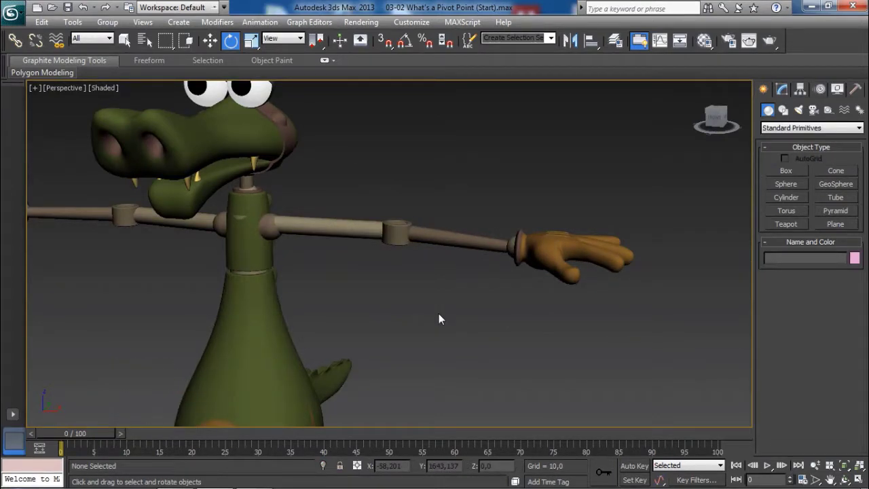
# Turn on Affect Pivot Only in the Hierarchy pivot settings and select the left upper arm to display its pivot axes
pyautogui.moveTo(353, 287); pyautogui.dragTo(379, 280, button='middle')
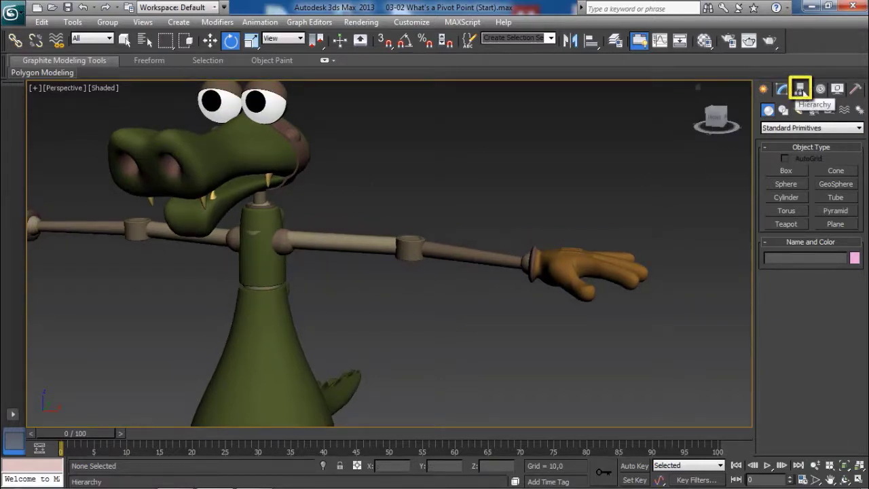
pyautogui.click(801, 89)
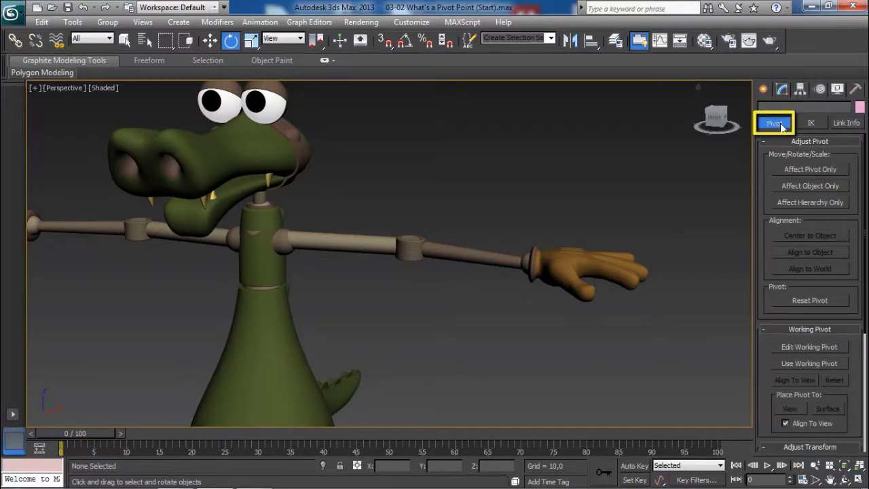
pyautogui.click(806, 173)
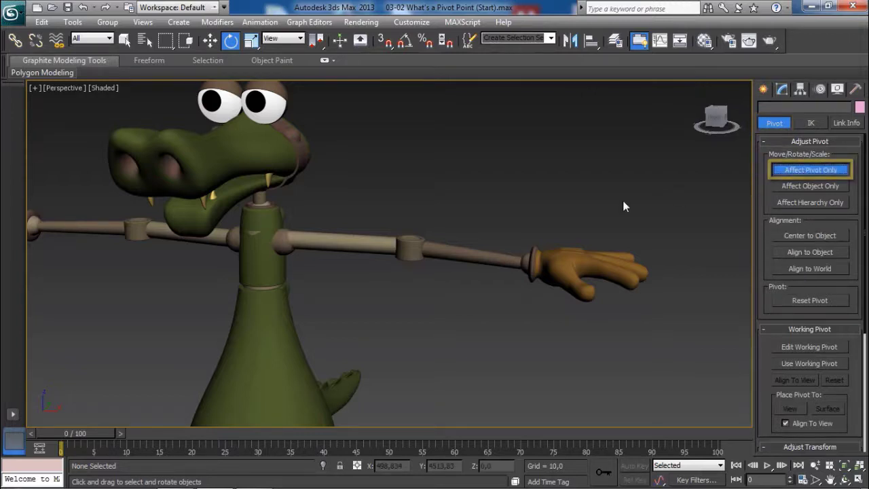
pyautogui.scroll(2, 460, 231)
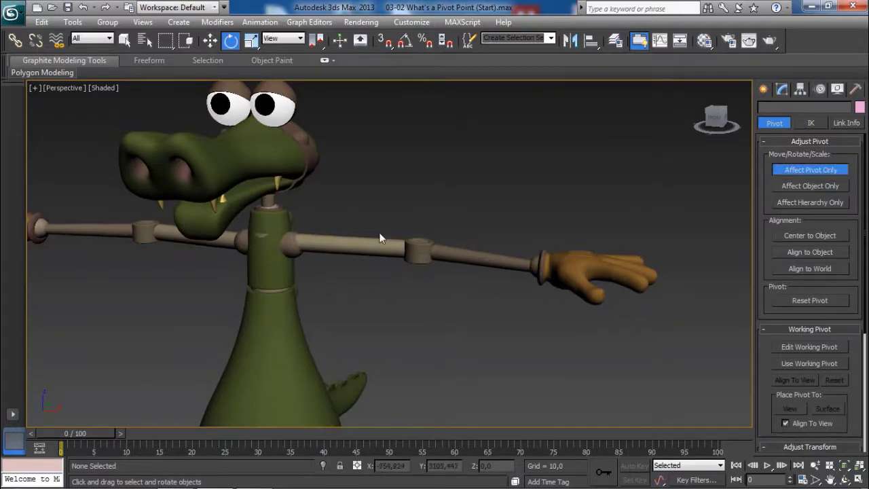
pyautogui.scroll(3, 380, 240)
pyautogui.click(342, 253)
pyautogui.scroll(3, 353, 270)
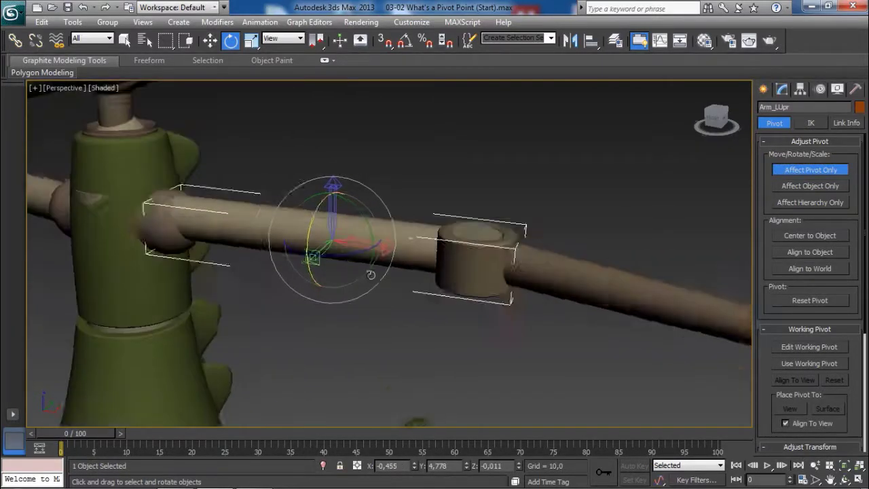
pyautogui.moveTo(370, 275); pyautogui.dragTo(419, 279, button='middle')
pyautogui.keyDown('alt'); pyautogui.moveTo(376, 245); pyautogui.dragTo(378, 235, button='middle'); pyautogui.keyUp('alt')
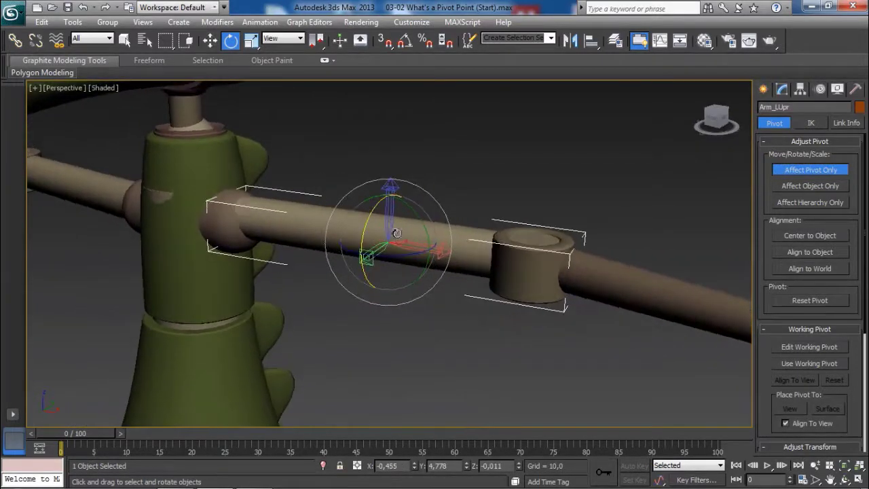
# Toggle Affect Pivot Only off and on to compare the left upper arm's display, leaving it on, and examine the pivot axes closely
pyautogui.click(799, 169)
pyautogui.click(799, 170)
pyautogui.click(798, 169)
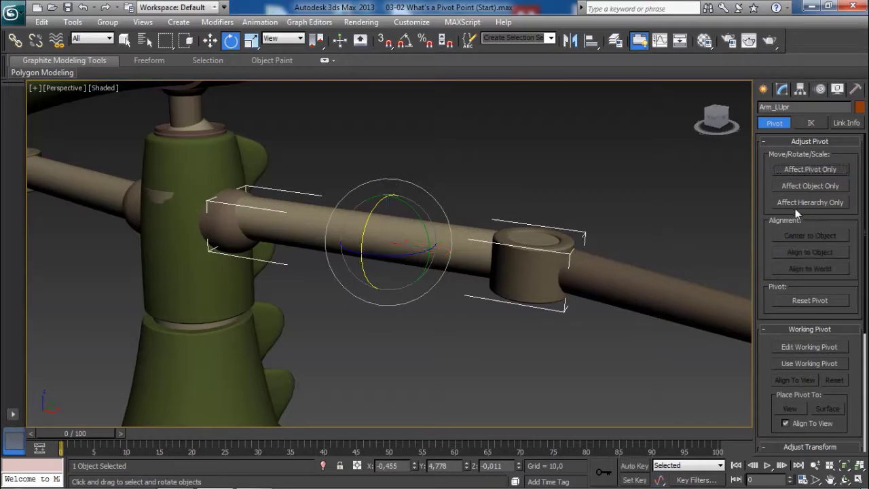
pyautogui.click(798, 169)
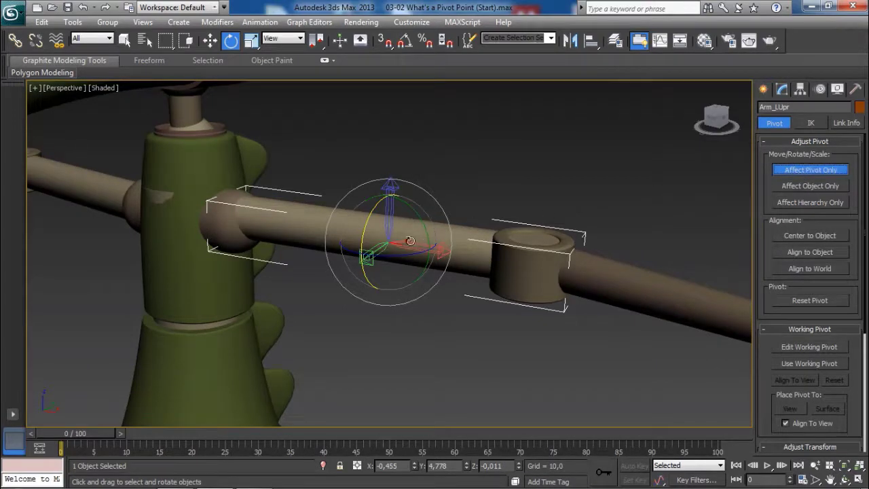
pyautogui.keyDown('alt'); pyautogui.moveTo(410, 241); pyautogui.dragTo(400, 249, button='middle'); pyautogui.keyUp('alt')
pyautogui.scroll(3, 385, 254)
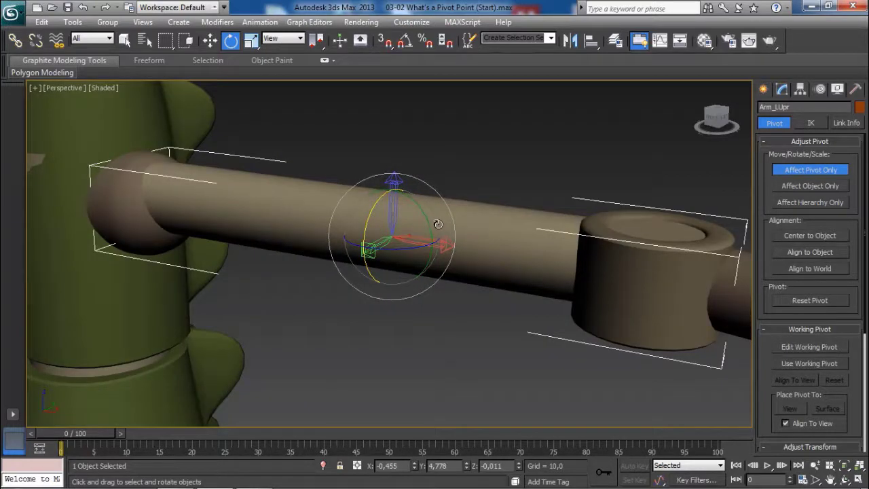
pyautogui.scroll(-3, 424, 217)
pyautogui.keyDown('alt'); pyautogui.moveTo(423, 217); pyautogui.dragTo(449, 226, button='middle'); pyautogui.keyUp('alt')
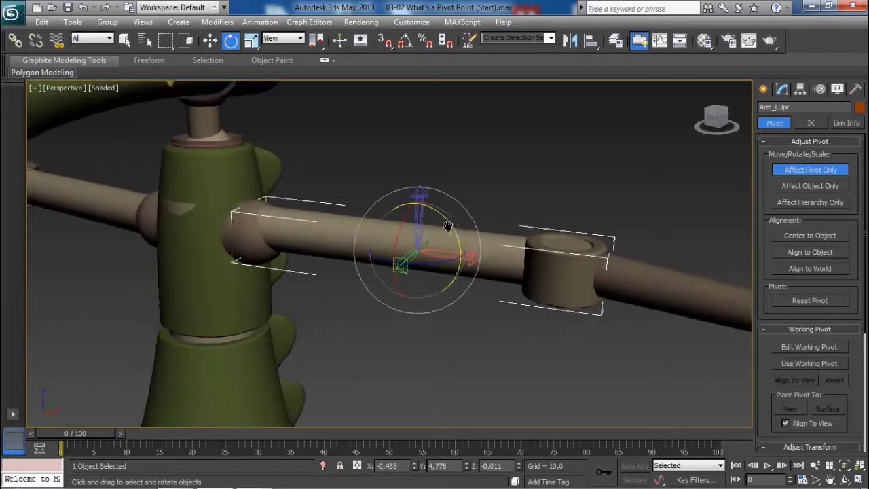
# Move the left upper arm's pivot part of the way towards the shoulder, to about X 112.2 and Z 653.8
pyautogui.press('w')
pyautogui.moveTo(441, 237); pyautogui.dragTo(414, 207)
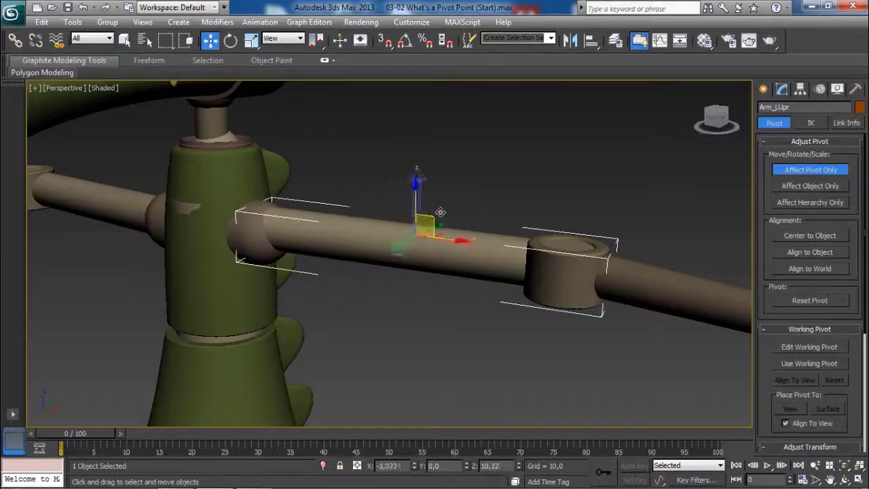
pyautogui.press('e')
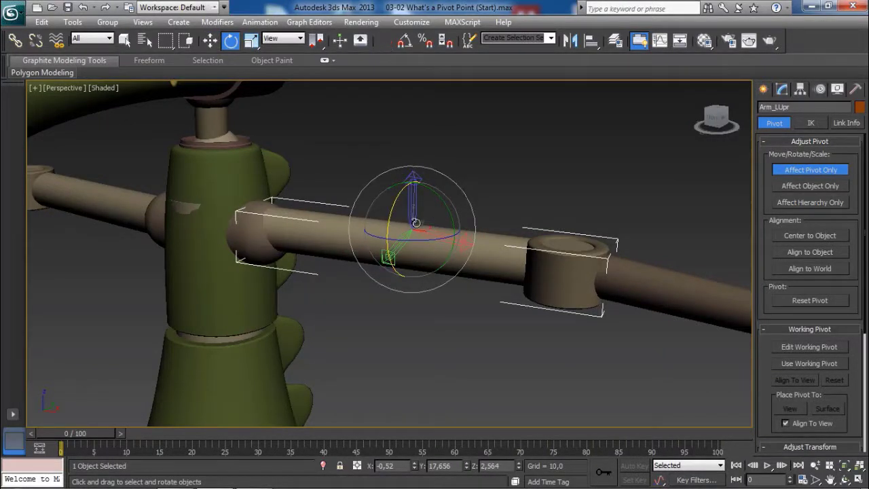
pyautogui.press('w')
pyautogui.moveTo(414, 239); pyautogui.dragTo(402, 225)
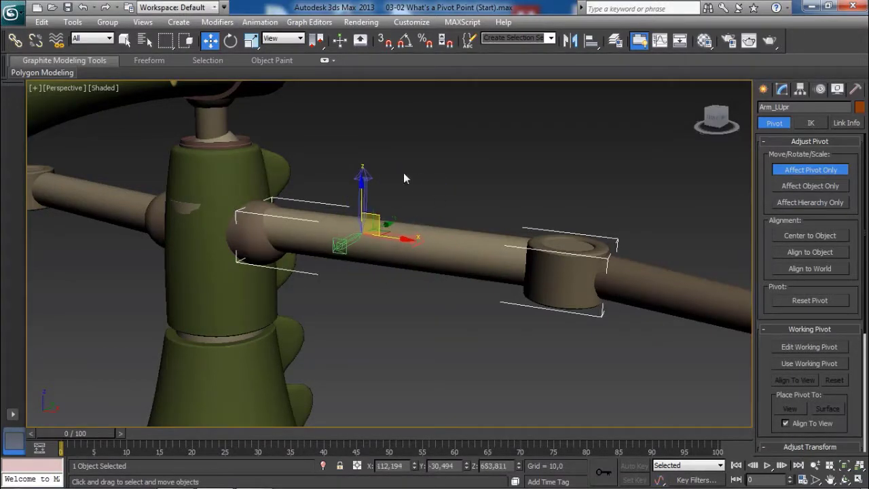
# Move the left upper arm's pivot into the shoulder area, to about X 51.3 and Y -42.8
pyautogui.keyDown('alt'); pyautogui.moveTo(509, 243); pyautogui.dragTo(386, 215, button='middle'); pyautogui.keyUp('alt')
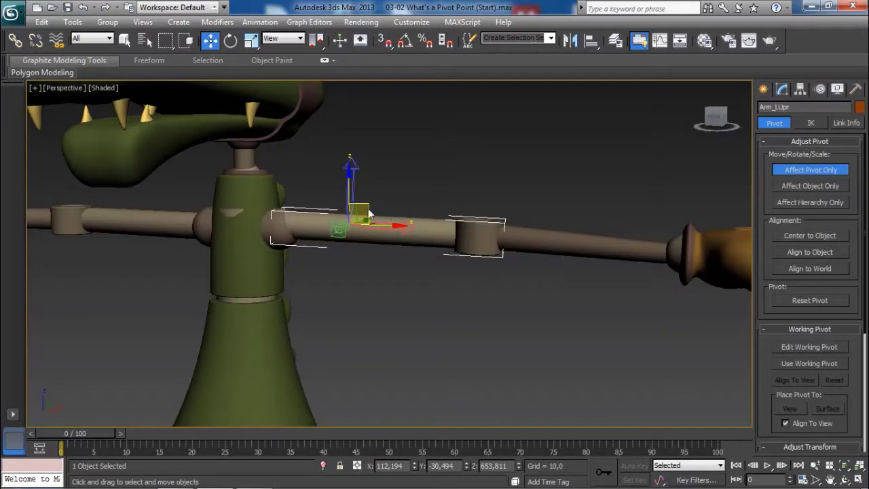
pyautogui.moveTo(358, 210); pyautogui.dragTo(472, 231, button='middle')
pyautogui.scroll(3, 399, 215)
pyautogui.scroll(3, 415, 217)
pyautogui.moveTo(457, 234); pyautogui.dragTo(385, 230)
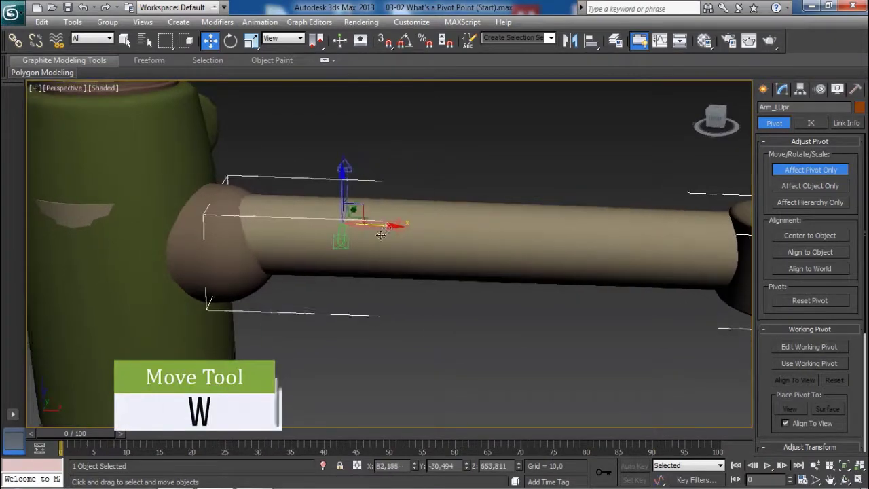
pyautogui.keyDown('alt'); pyautogui.moveTo(385, 229); pyautogui.dragTo(412, 230, button='middle'); pyautogui.keyUp('alt')
pyautogui.moveTo(410, 229); pyautogui.dragTo(387, 228)
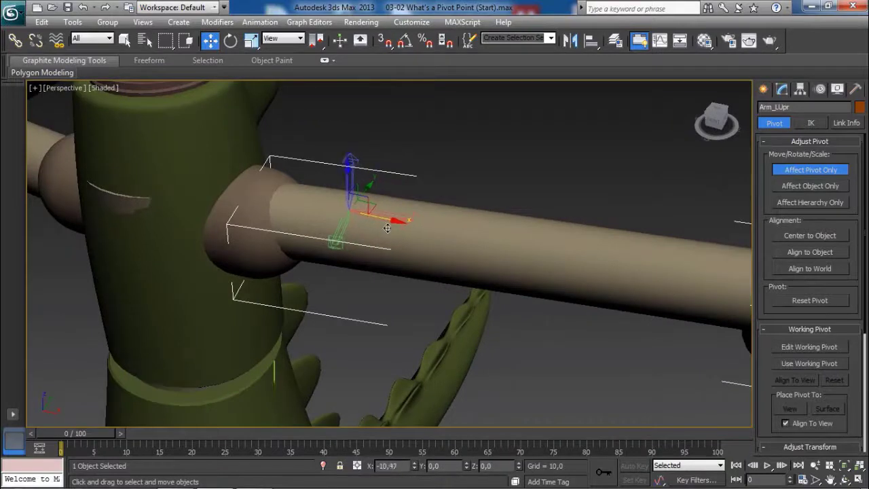
pyautogui.moveTo(357, 200)
pyautogui.keyDown('alt'); pyautogui.mouseDown(button='middle')
pyautogui.moveTo(360, 207)
pyautogui.moveTo(355, 195)
pyautogui.mouseUp(button='middle'); pyautogui.keyUp('alt')
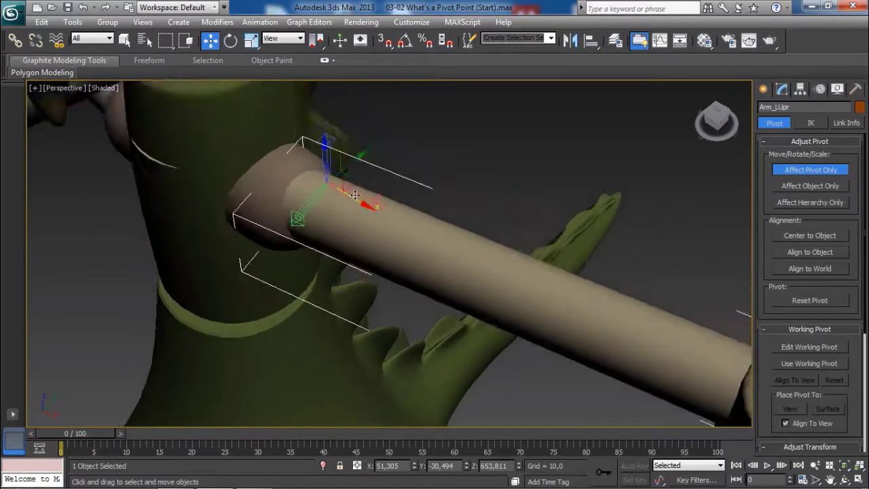
pyautogui.moveTo(351, 163); pyautogui.dragTo(336, 174)
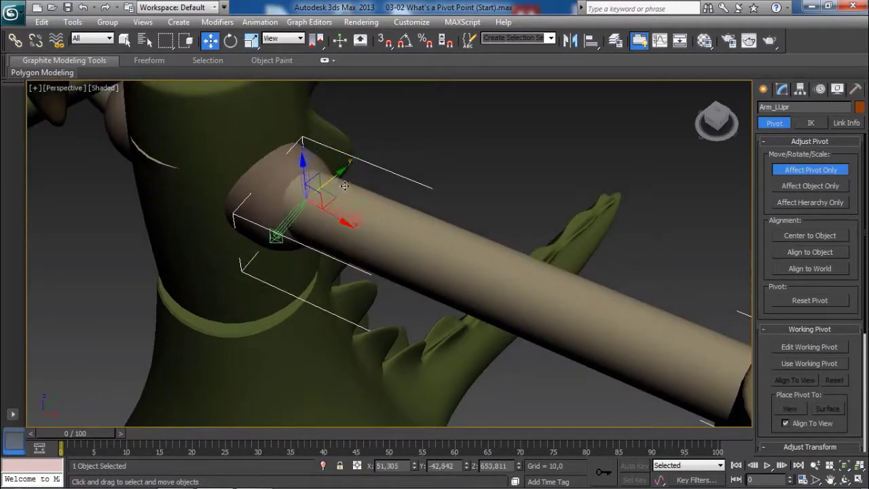
pyautogui.keyDown('alt'); pyautogui.moveTo(336, 174); pyautogui.dragTo(415, 165, button='middle'); pyautogui.keyUp('alt')
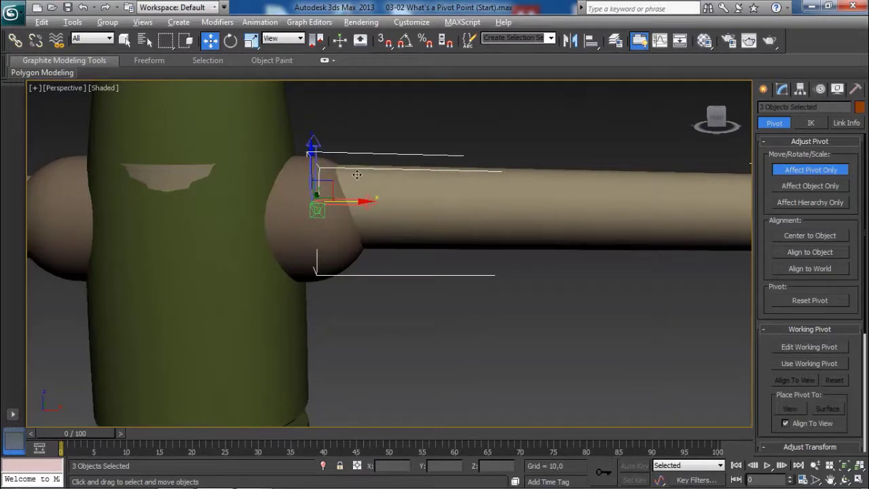
# Fine-tune the pivot height inside the shoulder ball in wireframe display, to about Z 651.0, and return to shaded display
pyautogui.keyDown('alt'); pyautogui.moveTo(357, 174); pyautogui.dragTo(380, 203, button='middle'); pyautogui.keyUp('alt')
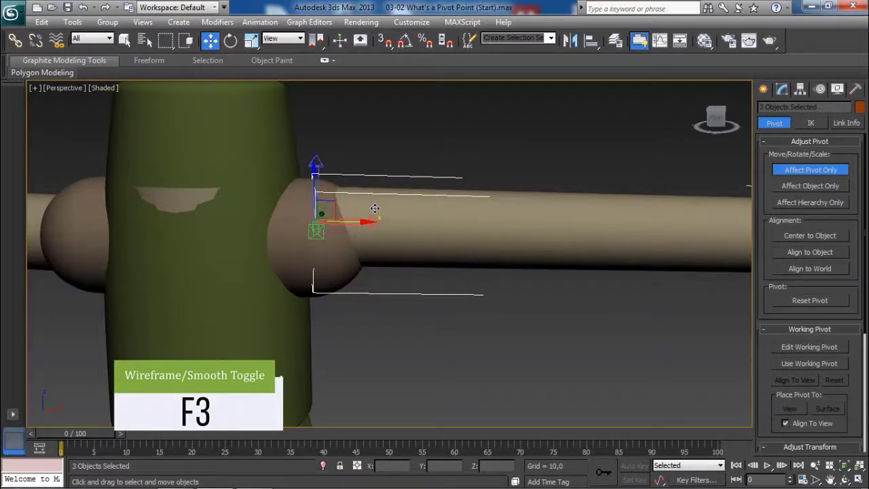
pyautogui.press('F3')
pyautogui.keyDown('alt'); pyautogui.moveTo(374, 208); pyautogui.dragTo(347, 202, button='middle'); pyautogui.keyUp('alt')
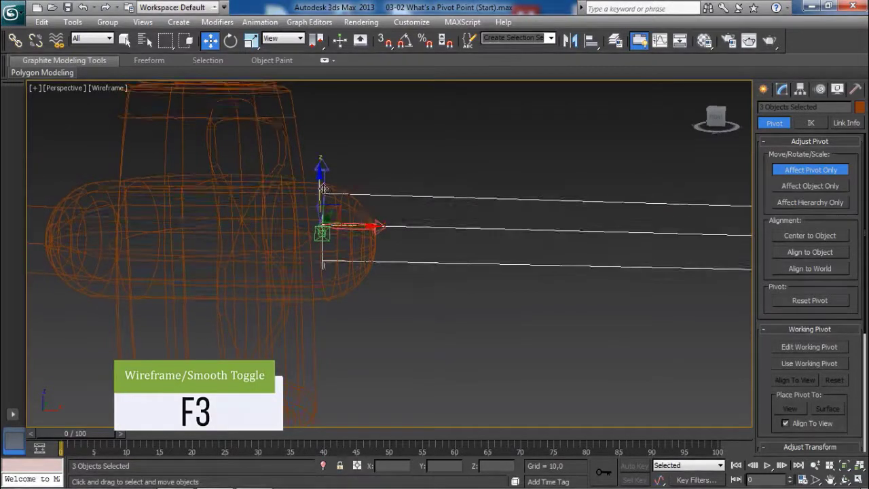
pyautogui.moveTo(323, 188); pyautogui.dragTo(323, 198)
pyautogui.keyDown('alt'); pyautogui.moveTo(326, 201); pyautogui.dragTo(303, 225, button='middle'); pyautogui.keyUp('alt')
pyautogui.moveTo(299, 209); pyautogui.dragTo(303, 212)
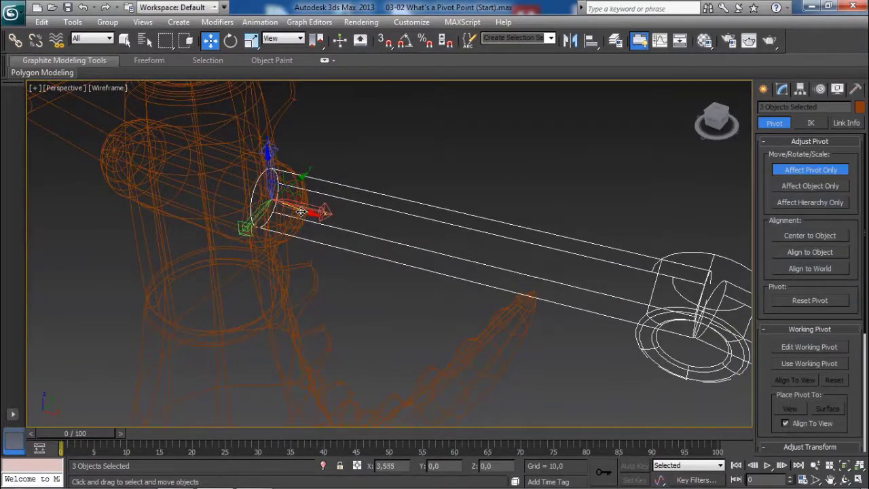
pyautogui.moveTo(298, 239)
pyautogui.keyDown('alt'); pyautogui.mouseDown(button='middle')
pyautogui.moveTo(379, 188)
pyautogui.moveTo(357, 208)
pyautogui.moveTo(386, 218)
pyautogui.mouseUp(button='middle'); pyautogui.keyUp('alt')
pyautogui.press('F3')
# Place the upper arm's pivot along X at about 39.4 in the shoulder joint and turn off Affect Pivot Only
pyautogui.scroll(4, 357, 208)
pyautogui.scroll(-4, 381, 241)
pyautogui.moveTo(378, 248)
pyautogui.mouseDown(button='middle')
pyautogui.moveTo(401, 221)
pyautogui.moveTo(385, 248)
pyautogui.mouseUp(button='middle')
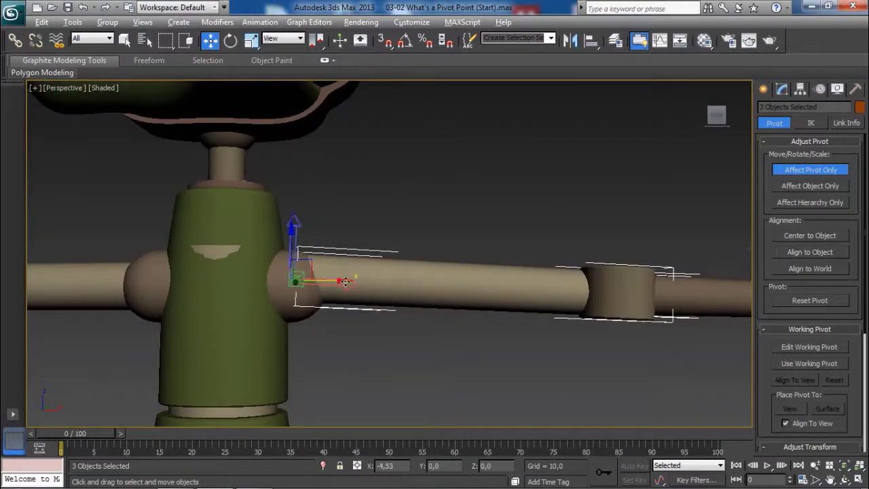
pyautogui.keyDown('alt'); pyautogui.moveTo(336, 333); pyautogui.dragTo(512, 149, button='middle'); pyautogui.keyUp('alt')
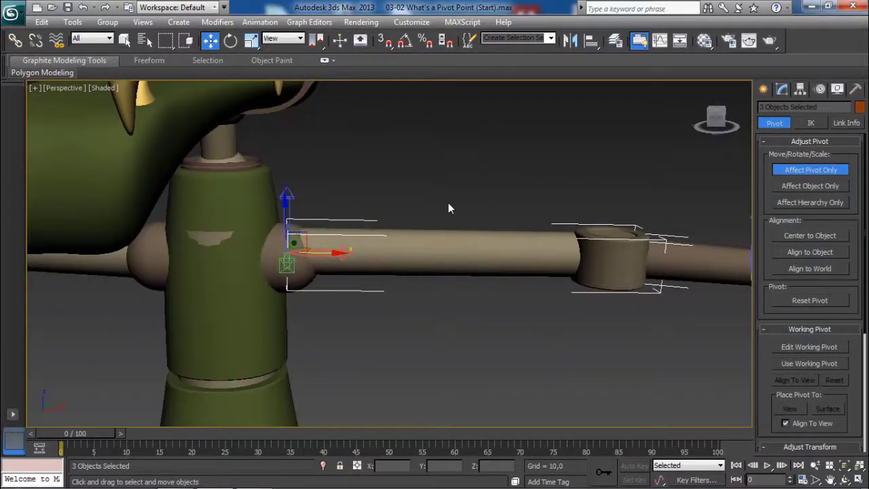
pyautogui.moveTo(448, 203); pyautogui.dragTo(462, 206, button='middle')
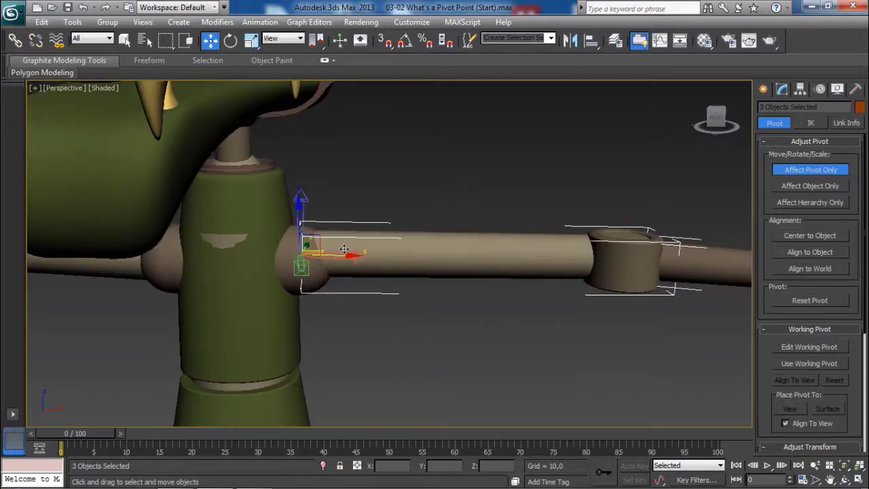
pyautogui.keyDown('alt'); pyautogui.moveTo(319, 257); pyautogui.dragTo(345, 246, button='middle'); pyautogui.keyUp('alt')
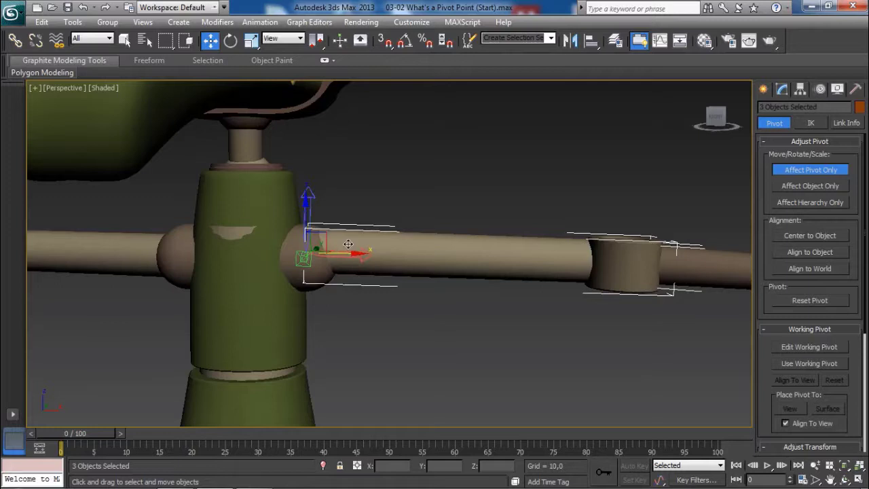
pyautogui.click(800, 171)
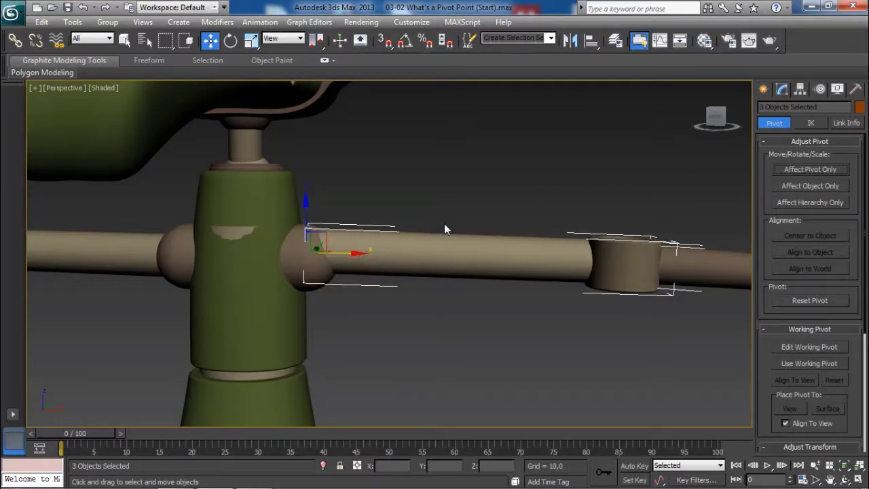
# Clear the multiple selection and select only the left upper arm
pyautogui.scroll(-4, 444, 224)
pyautogui.moveTo(444, 223); pyautogui.dragTo(445, 304, button='middle')
pyautogui.moveTo(445, 304); pyautogui.dragTo(389, 286, button='middle')
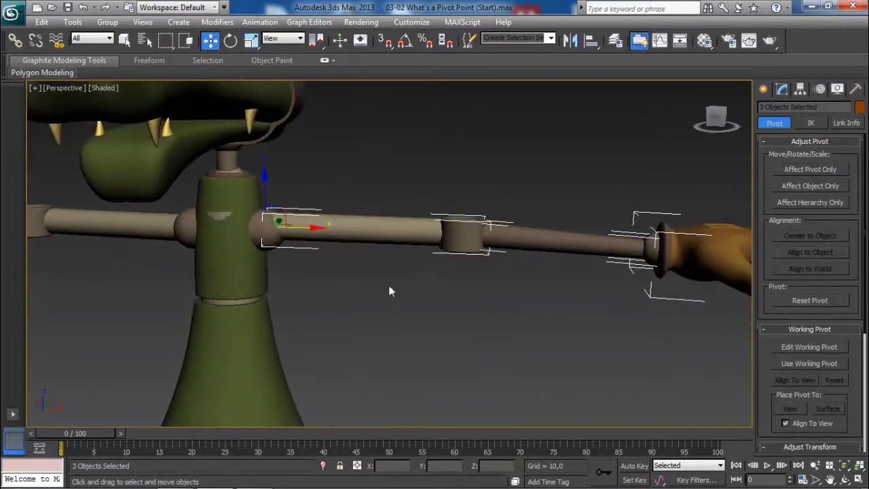
pyautogui.click(380, 285)
pyautogui.click(353, 226)
pyautogui.scroll(-4, 350, 260)
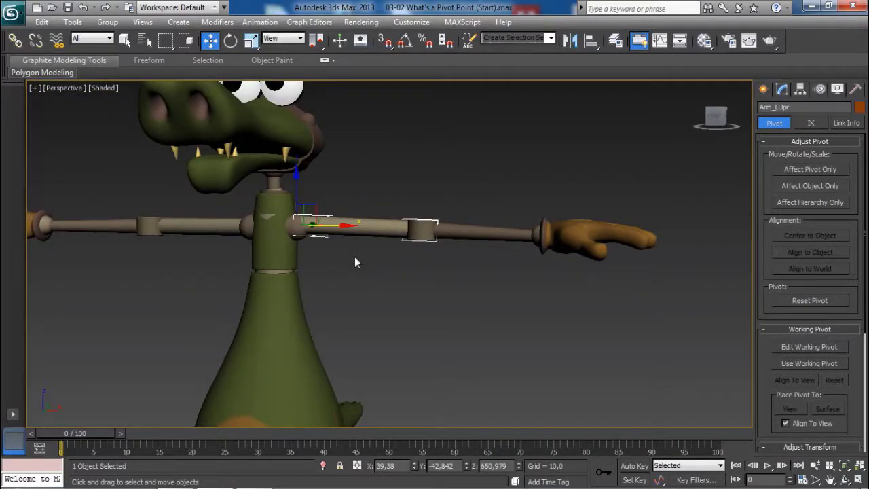
# Test-rotate the left upper arm around its shoulder pivot and undo the rotations
pyautogui.press('e')
pyautogui.scroll(3, 347, 246)
pyautogui.scroll(-3, 349, 258)
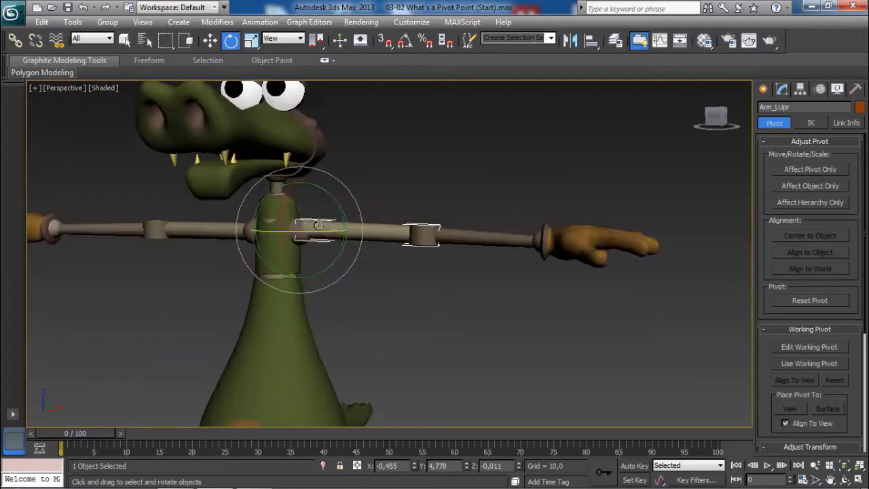
pyautogui.moveTo(311, 221); pyautogui.dragTo(295, 252)
pyautogui.moveTo(294, 252); pyautogui.dragTo(310, 213, button='middle')
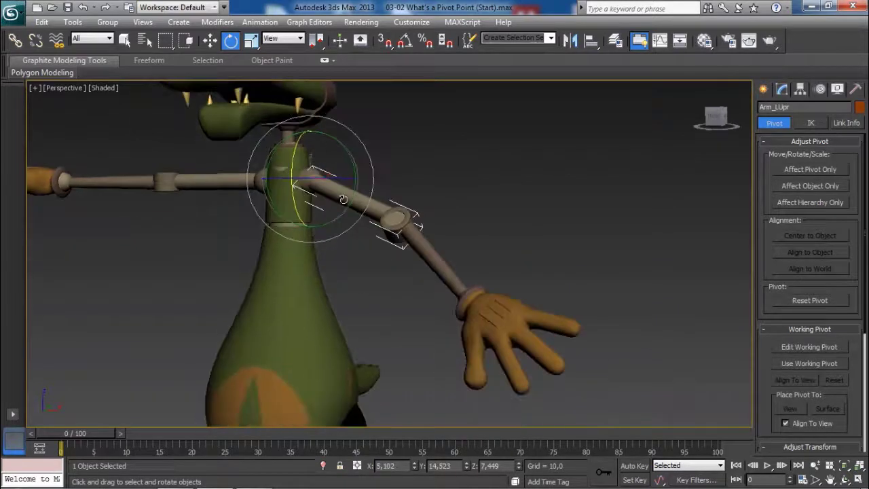
pyautogui.moveTo(310, 213); pyautogui.dragTo(316, 192)
pyautogui.hotkey('ctrl', 'z')
pyautogui.hotkey('ctrl', 'z')
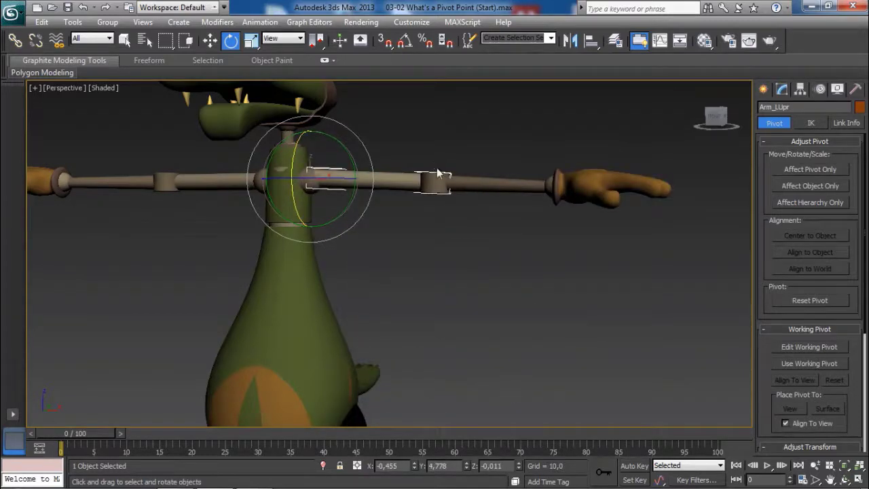
# Select the left lower arm and turn on Affect Pivot Only to display its pivot
pyautogui.keyDown('alt'); pyautogui.moveTo(438, 173); pyautogui.dragTo(450, 240, button='middle'); pyautogui.keyUp('alt')
pyautogui.scroll(3, 449, 240)
pyautogui.click(473, 223)
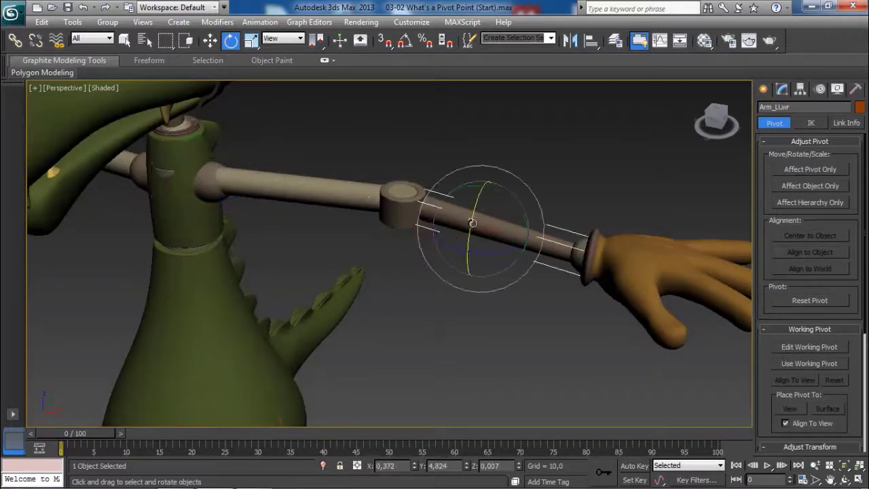
pyautogui.scroll(5, 475, 224)
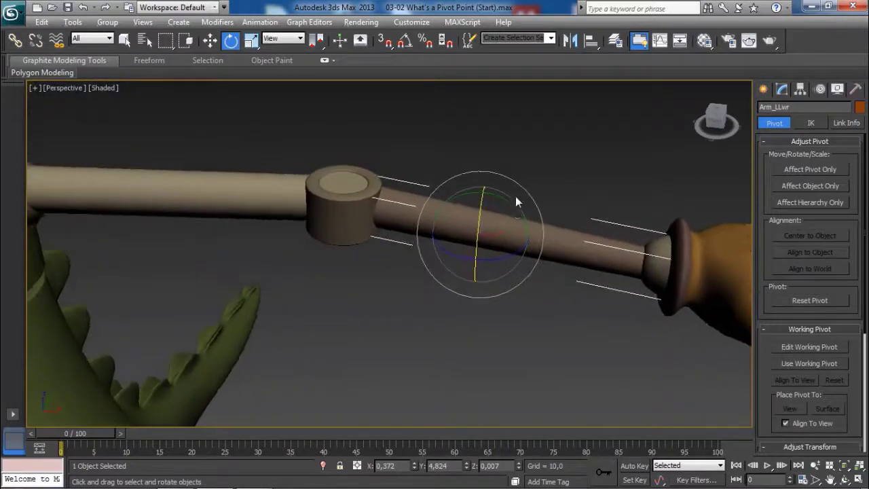
pyautogui.keyDown('alt'); pyautogui.moveTo(517, 242); pyautogui.dragTo(513, 239, button='middle'); pyautogui.keyUp('alt')
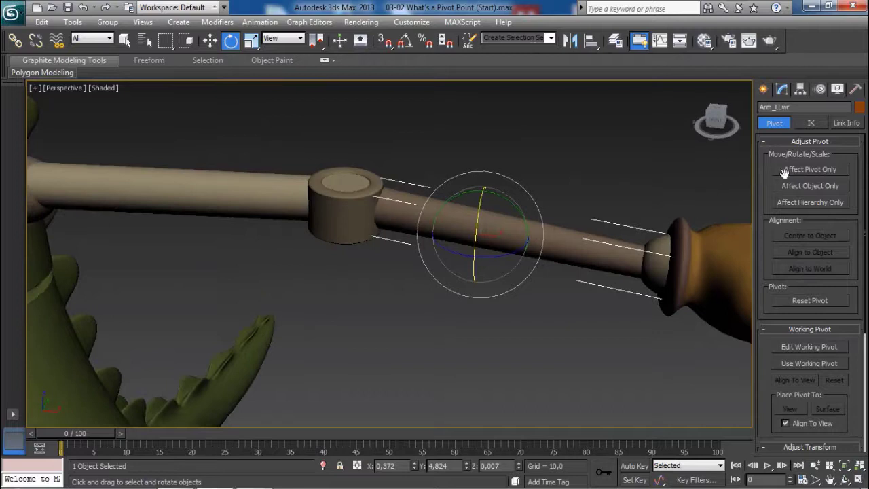
pyautogui.click(808, 170)
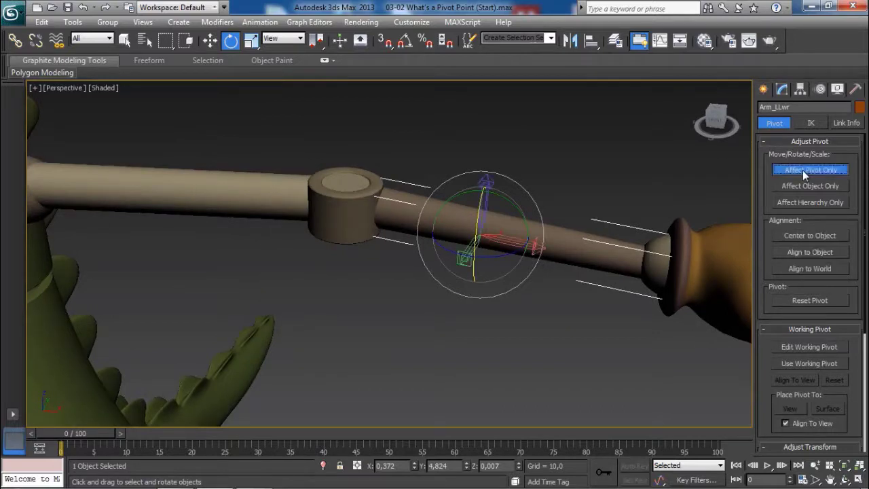
# Move the left lower arm's pivot to the elbow joint, at about X 244.1 and Y -6.2
pyautogui.moveTo(482, 181); pyautogui.dragTo(525, 288, button='middle')
pyautogui.press('w')
pyautogui.moveTo(524, 258); pyautogui.dragTo(397, 242)
pyautogui.keyDown('alt'); pyautogui.moveTo(397, 243); pyautogui.dragTo(380, 263, button='middle'); pyautogui.keyUp('alt')
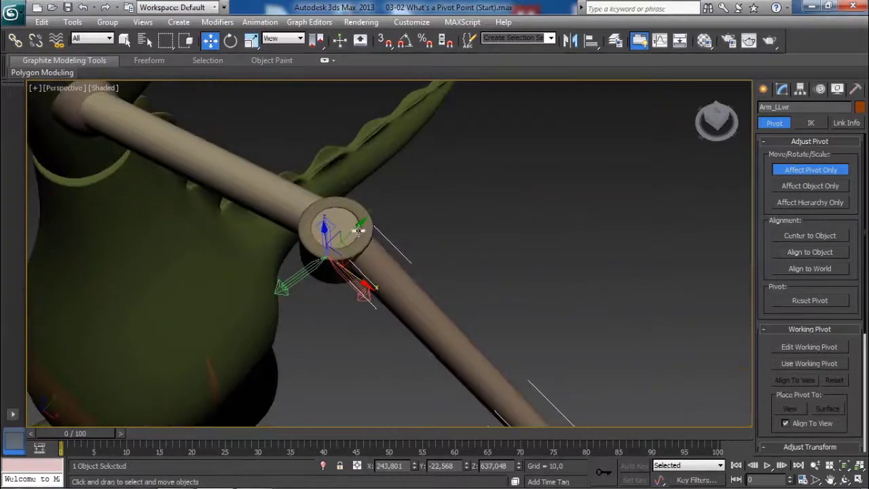
pyautogui.moveTo(381, 263); pyautogui.dragTo(386, 233)
pyautogui.keyDown('alt'); pyautogui.moveTo(399, 262); pyautogui.dragTo(392, 277, button='middle'); pyautogui.keyUp('alt')
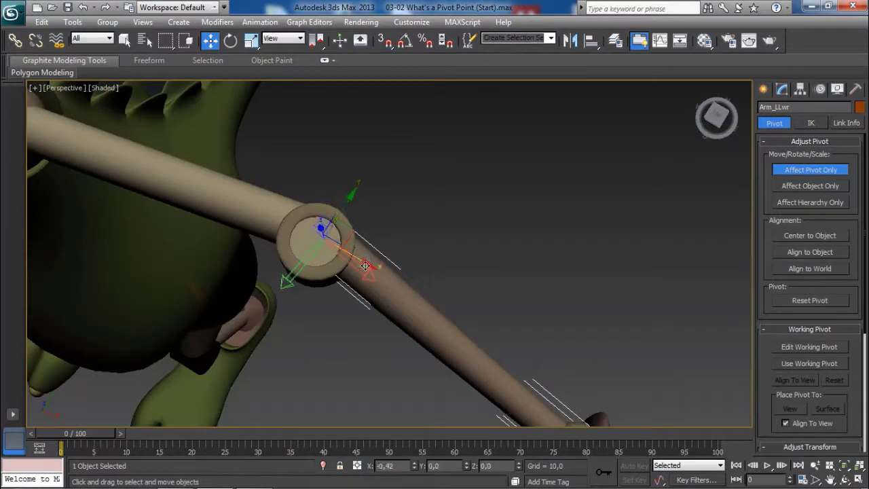
# Center the lower arm's pivot in the elbow at about Y -8.8 and Z 643.6, and turn off Affect Pivot Only
pyautogui.keyDown('alt'); pyautogui.moveTo(351, 271); pyautogui.dragTo(405, 164, button='middle'); pyautogui.keyUp('alt')
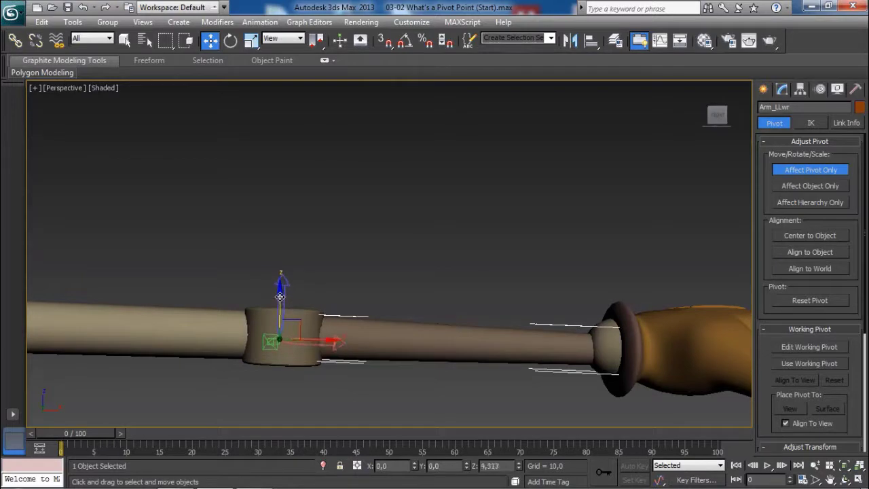
pyautogui.keyDown('alt'); pyautogui.moveTo(301, 316); pyautogui.dragTo(313, 340, button='middle'); pyautogui.keyUp('alt')
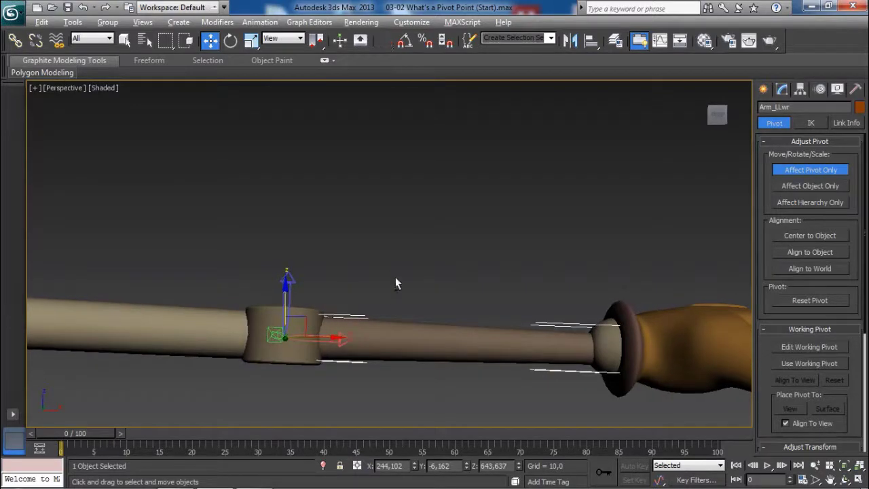
pyautogui.keyDown('alt'); pyautogui.moveTo(396, 284); pyautogui.dragTo(425, 319, button='middle'); pyautogui.keyUp('alt')
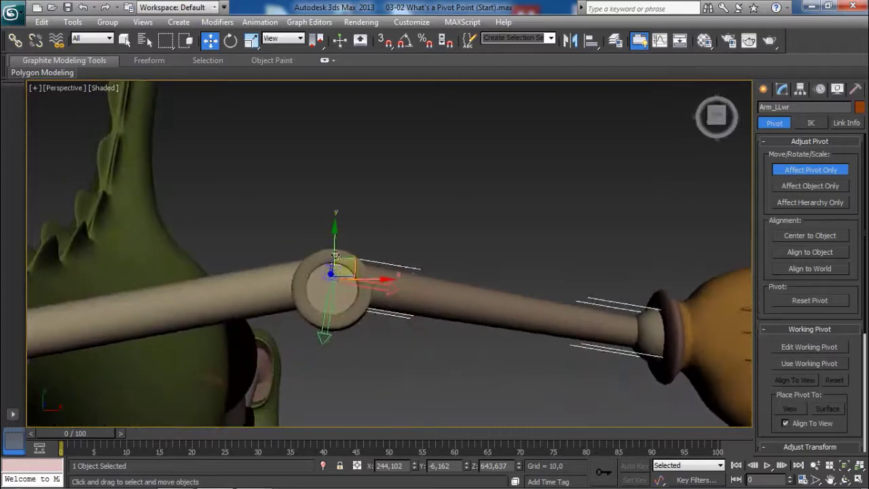
pyautogui.keyDown('alt'); pyautogui.moveTo(334, 247); pyautogui.dragTo(421, 252, button='middle'); pyautogui.keyUp('alt')
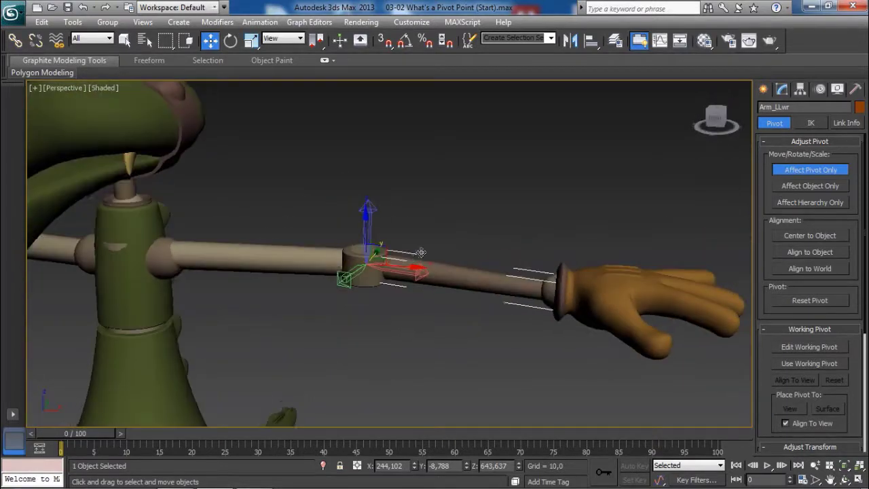
pyautogui.click(808, 174)
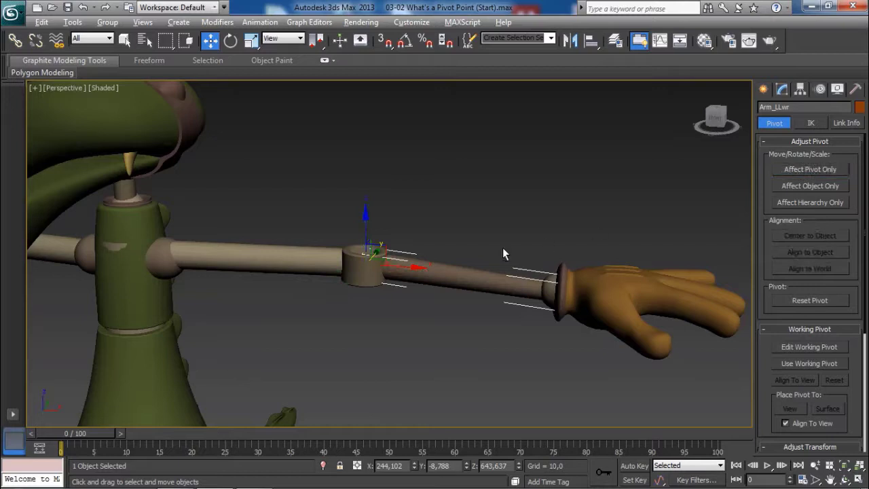
# Test-rotate the left lower arm around its elbow pivot on several axes and undo the rotations
pyautogui.keyDown('alt'); pyautogui.moveTo(502, 247); pyautogui.dragTo(427, 265, button='middle'); pyautogui.keyUp('alt')
pyautogui.press('e')
pyautogui.moveTo(371, 236); pyautogui.dragTo(346, 258)
pyautogui.keyDown('alt'); pyautogui.moveTo(346, 258); pyautogui.dragTo(354, 231, button='middle'); pyautogui.keyUp('alt')
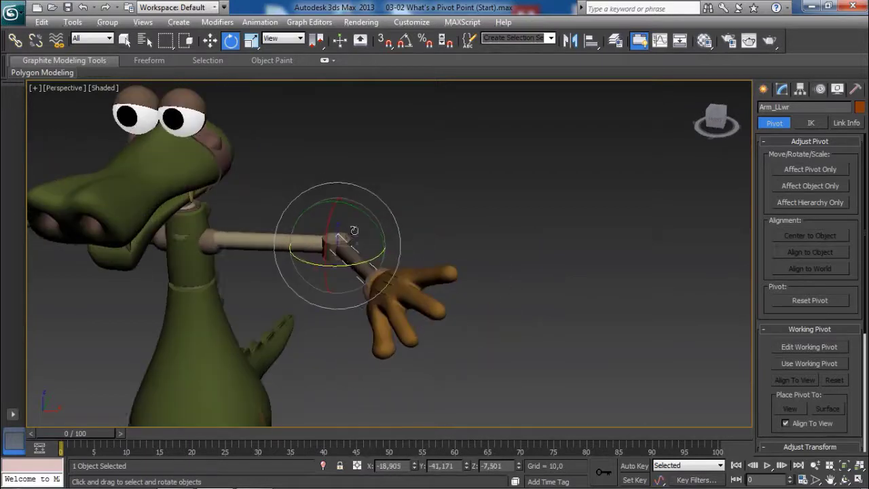
pyautogui.moveTo(354, 232); pyautogui.dragTo(371, 243)
pyautogui.moveTo(358, 240); pyautogui.dragTo(343, 258)
pyautogui.moveTo(487, 247); pyautogui.dragTo(506, 236)
pyautogui.keyDown('alt'); pyautogui.moveTo(511, 236); pyautogui.dragTo(492, 296, button='middle'); pyautogui.keyUp('alt')
pyautogui.hotkey('ctrl', 'z')
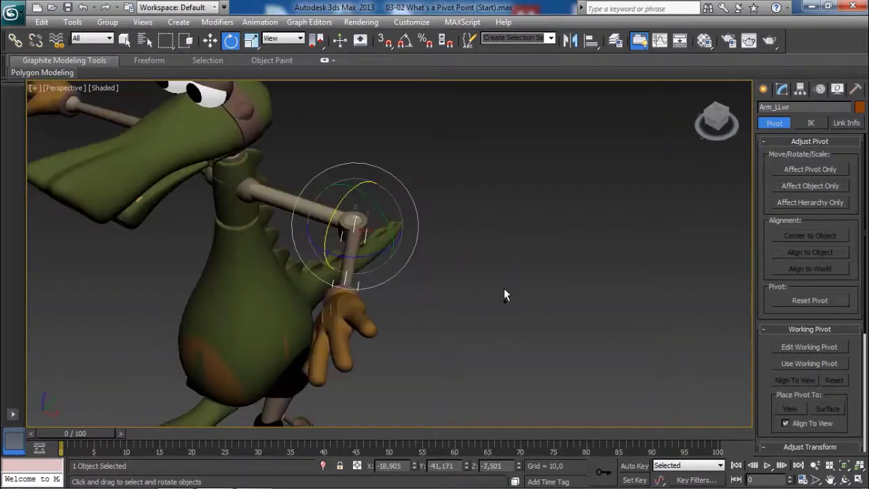
pyautogui.hotkey('ctrl', 'z')
# Select the left hand and turn on Affect Pivot Only to display its pivot
pyautogui.click(517, 296)
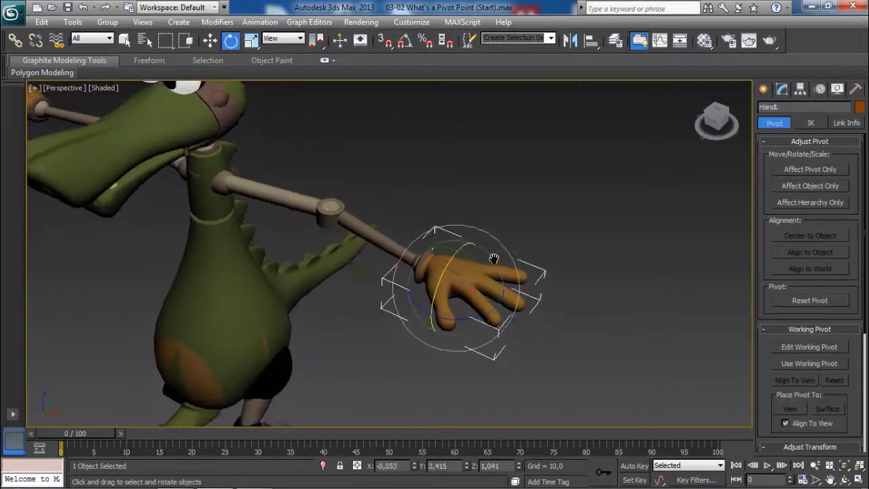
pyautogui.scroll(5, 518, 285)
pyautogui.moveTo(520, 270); pyautogui.dragTo(506, 270, button='middle')
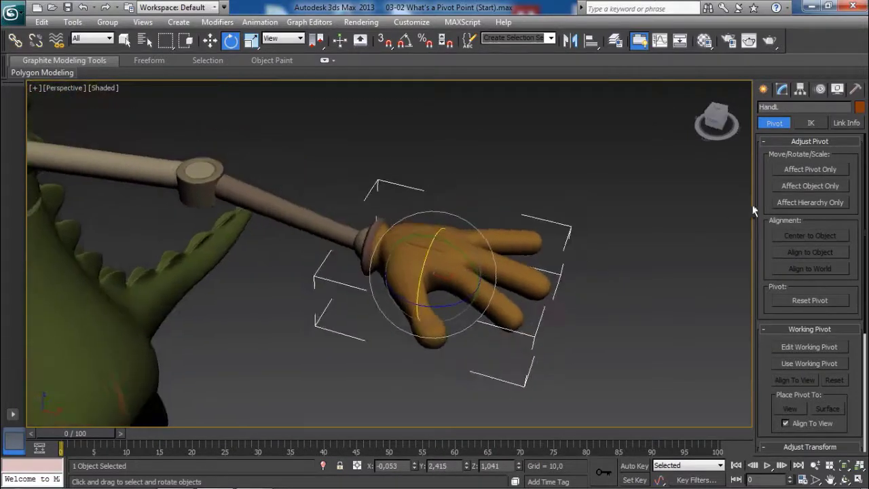
pyautogui.click(809, 169)
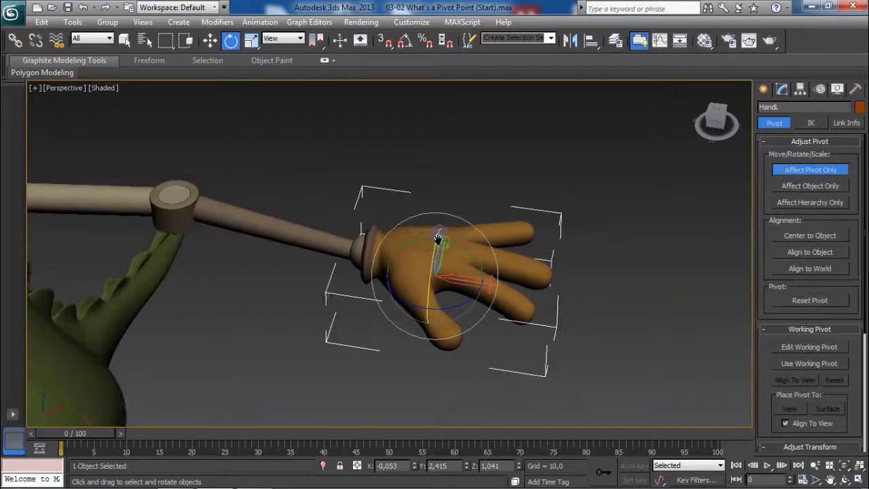
# Move the left hand's pivot to the wrist joint, at about X 443.3, Y -45.0 and Z 650.8
pyautogui.scroll(5, 456, 255)
pyautogui.press('w')
pyautogui.keyDown('alt'); pyautogui.moveTo(457, 255); pyautogui.dragTo(499, 263, button='middle'); pyautogui.keyUp('alt')
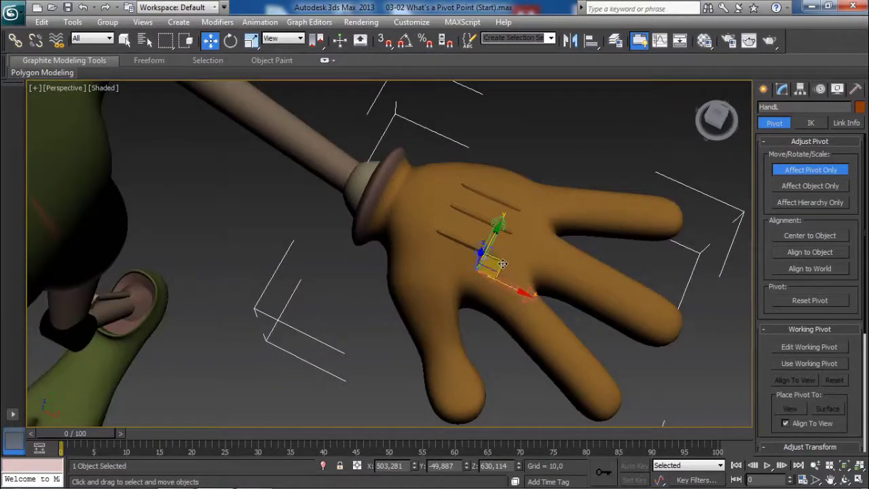
pyautogui.moveTo(502, 264); pyautogui.dragTo(451, 222)
pyautogui.keyDown('alt'); pyautogui.moveTo(450, 223); pyautogui.dragTo(423, 280, button='middle'); pyautogui.keyUp('alt')
pyautogui.moveTo(414, 271); pyautogui.dragTo(357, 272)
pyautogui.keyDown('alt'); pyautogui.moveTo(357, 272); pyautogui.dragTo(370, 210, button='middle'); pyautogui.keyUp('alt')
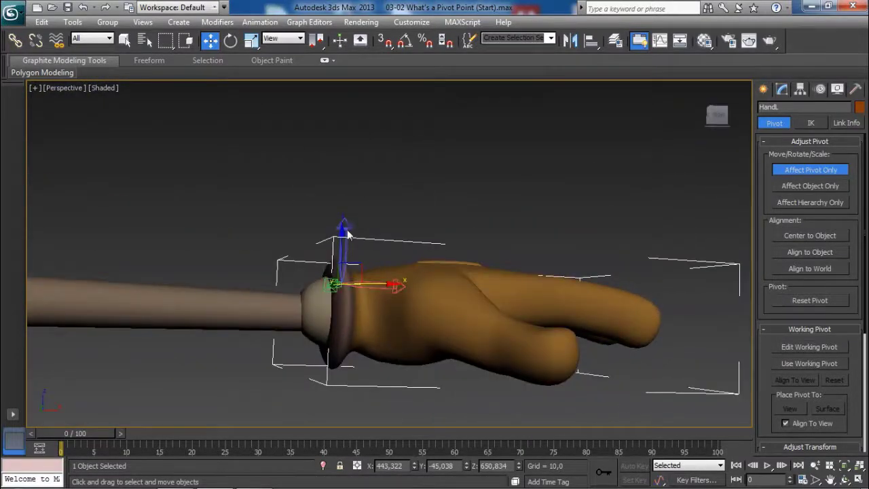
# Center the hand's pivot in the wrist ball at about X 438.0, Y -38.1 and Z 639.9, and turn off Affect Pivot Only
pyautogui.keyDown('alt'); pyautogui.moveTo(326, 281); pyautogui.dragTo(426, 332, button='middle'); pyautogui.keyUp('alt')
pyautogui.moveTo(423, 333); pyautogui.dragTo(416, 329)
pyautogui.keyDown('alt'); pyautogui.moveTo(415, 330); pyautogui.dragTo(418, 284, button='middle'); pyautogui.keyUp('alt')
pyautogui.moveTo(427, 333); pyautogui.dragTo(431, 332)
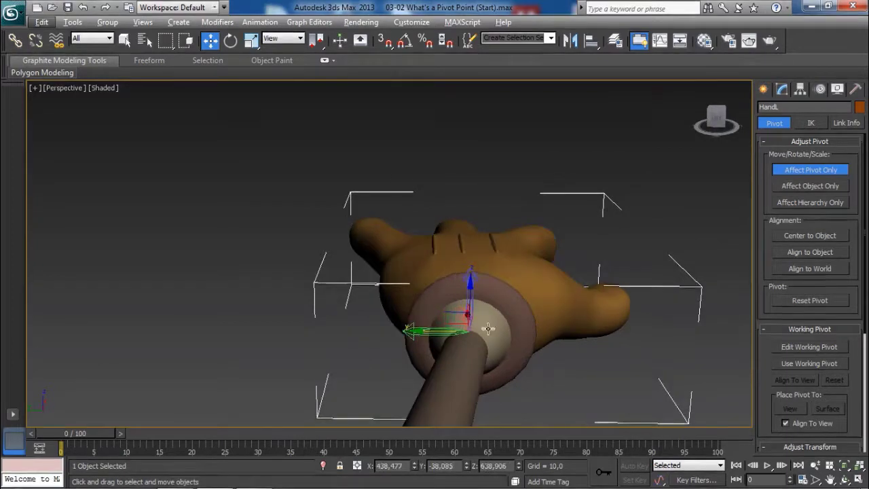
pyautogui.keyDown('alt'); pyautogui.moveTo(489, 330); pyautogui.dragTo(414, 378, button='middle'); pyautogui.keyUp('alt')
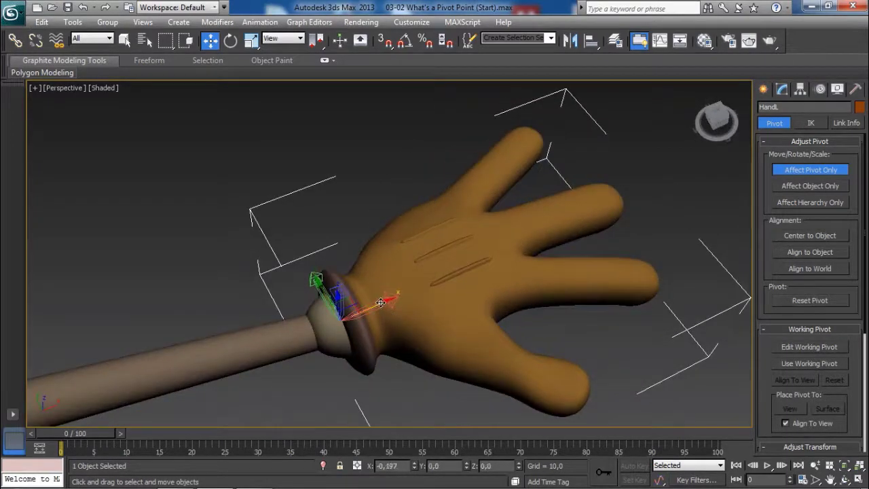
pyautogui.keyDown('alt'); pyautogui.moveTo(381, 302); pyautogui.dragTo(352, 243, button='middle'); pyautogui.keyUp('alt')
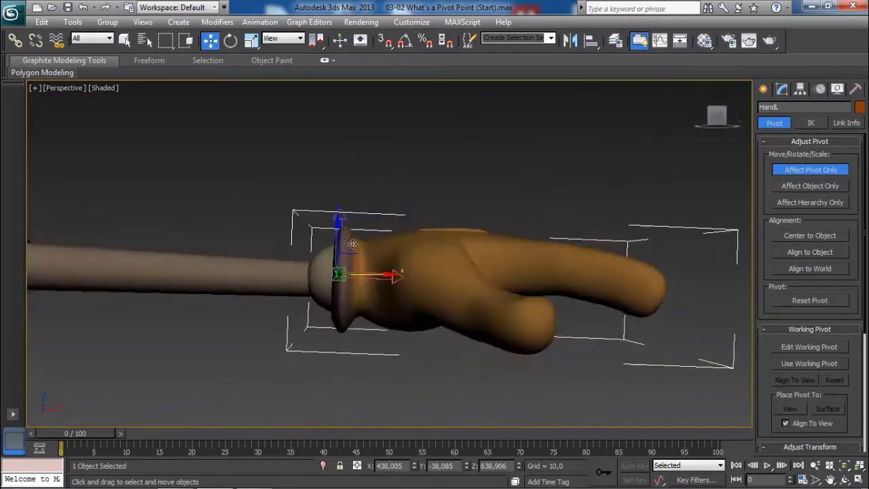
pyautogui.moveTo(339, 232); pyautogui.dragTo(339, 231)
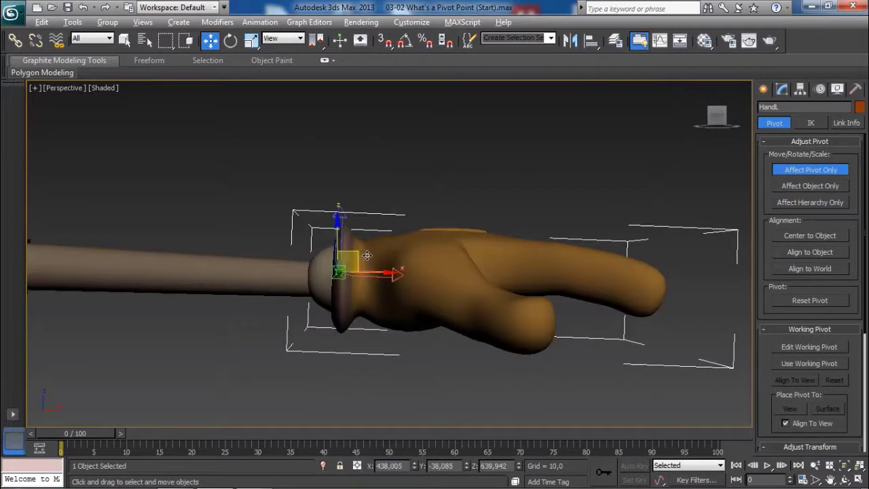
pyautogui.keyDown('alt'); pyautogui.moveTo(367, 255); pyautogui.dragTo(355, 257, button='middle'); pyautogui.keyUp('alt')
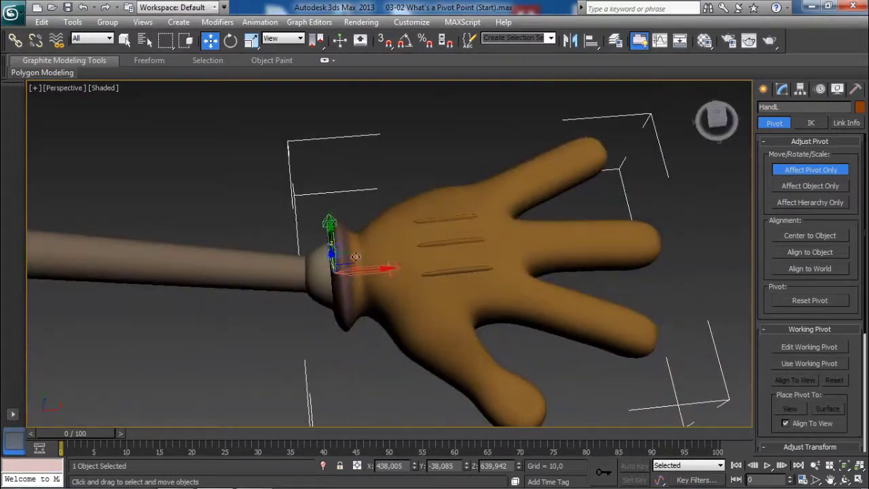
pyautogui.moveTo(381, 285); pyautogui.dragTo(411, 275, button='middle')
pyautogui.scroll(-4, 384, 297)
pyautogui.click(808, 174)
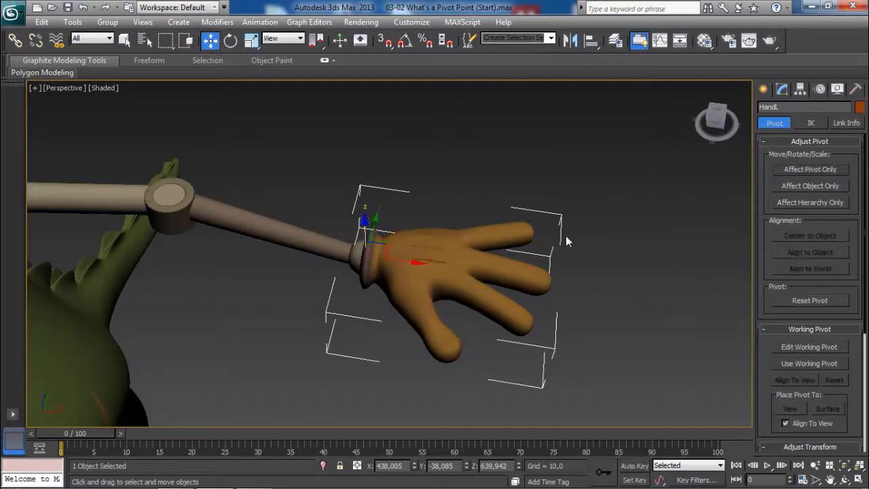
# Rotate the left hand around its wrist pivot to about X 54.3, Y 20.2 and Z 3.6
pyautogui.keyDown('alt'); pyautogui.moveTo(566, 242); pyautogui.dragTo(536, 261, button='middle'); pyautogui.keyUp('alt')
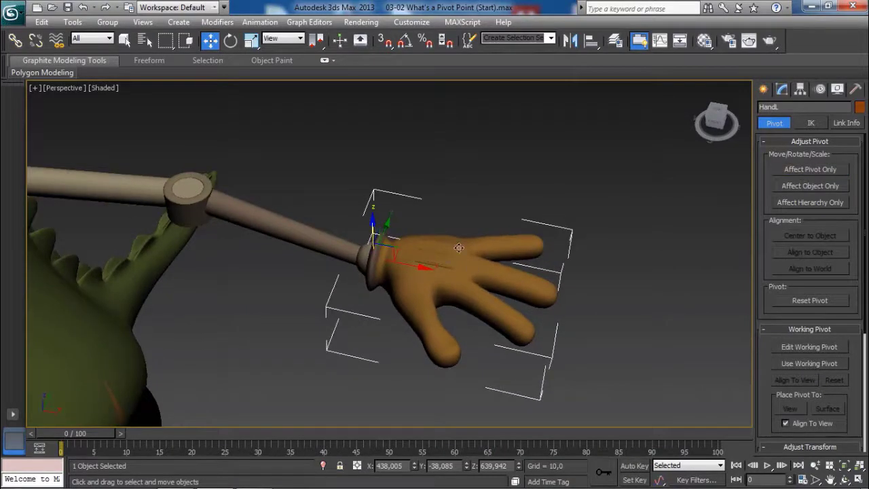
pyautogui.keyDown('alt'); pyautogui.moveTo(501, 299); pyautogui.dragTo(468, 263, button='middle'); pyautogui.keyUp('alt')
pyautogui.scroll(-3, 459, 271)
pyautogui.press('e')
pyautogui.moveTo(402, 245); pyautogui.dragTo(409, 275)
pyautogui.scroll(3, 392, 275)
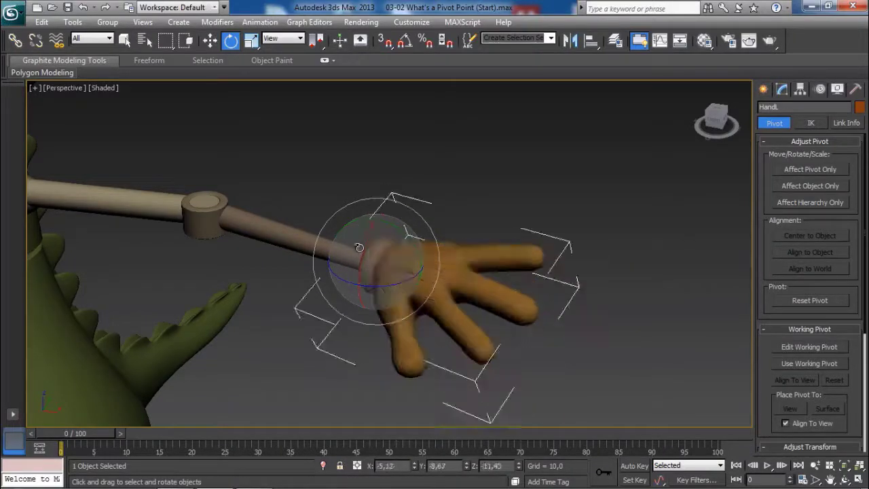
pyautogui.moveTo(372, 233); pyautogui.dragTo(398, 277)
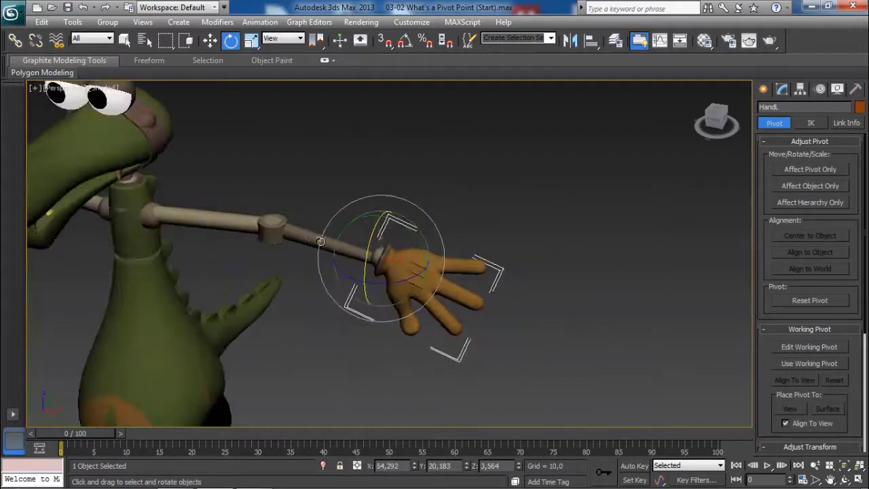
# Test-rotate the left lower arm, upper arm and hand in turn around their joint pivots
pyautogui.click(320, 241)
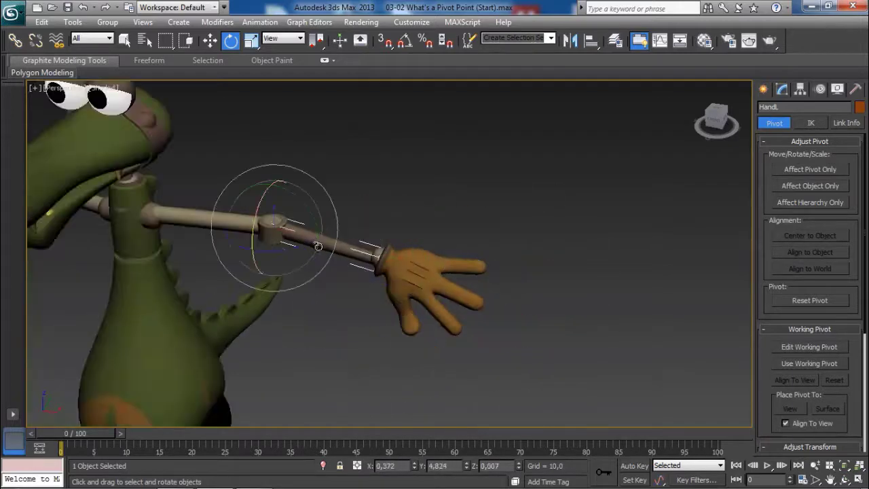
pyautogui.moveTo(280, 233); pyautogui.dragTo(263, 254)
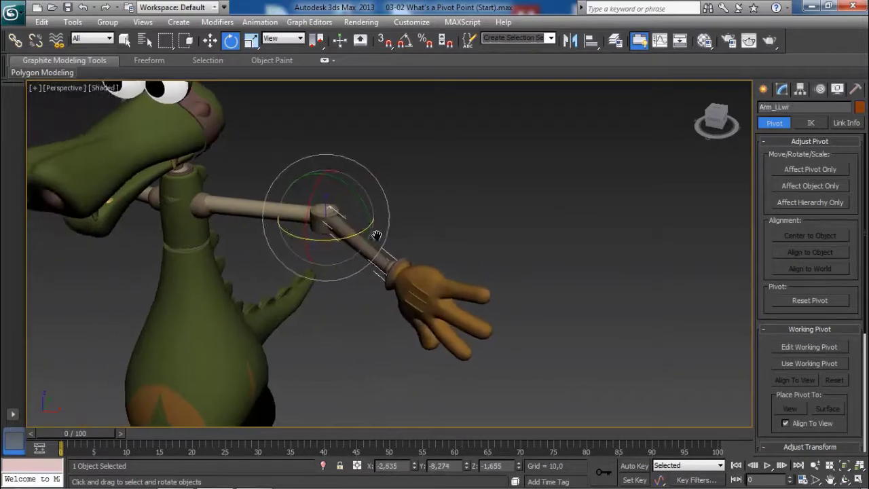
pyautogui.click(245, 203)
pyautogui.moveTo(244, 203)
pyautogui.mouseDown()
pyautogui.moveTo(220, 216)
pyautogui.moveTo(233, 201)
pyautogui.mouseUp()
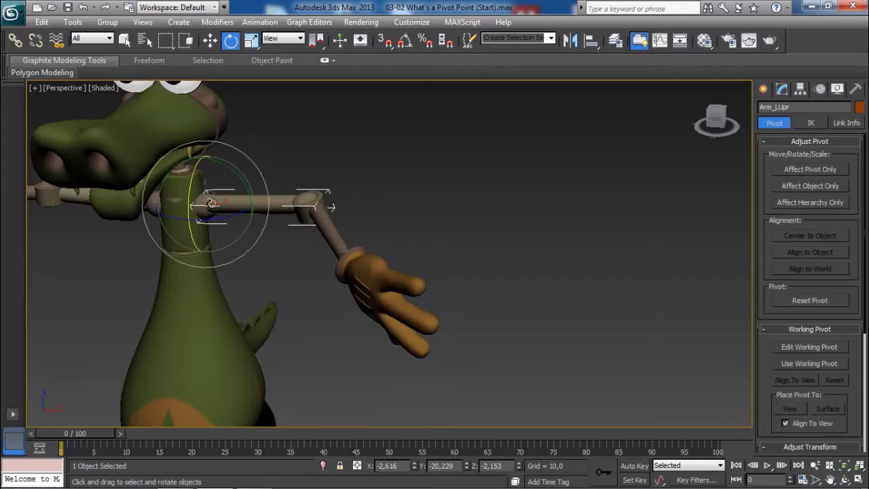
pyautogui.moveTo(220, 198)
pyautogui.mouseDown()
pyautogui.moveTo(211, 212)
pyautogui.moveTo(219, 202)
pyautogui.mouseUp()
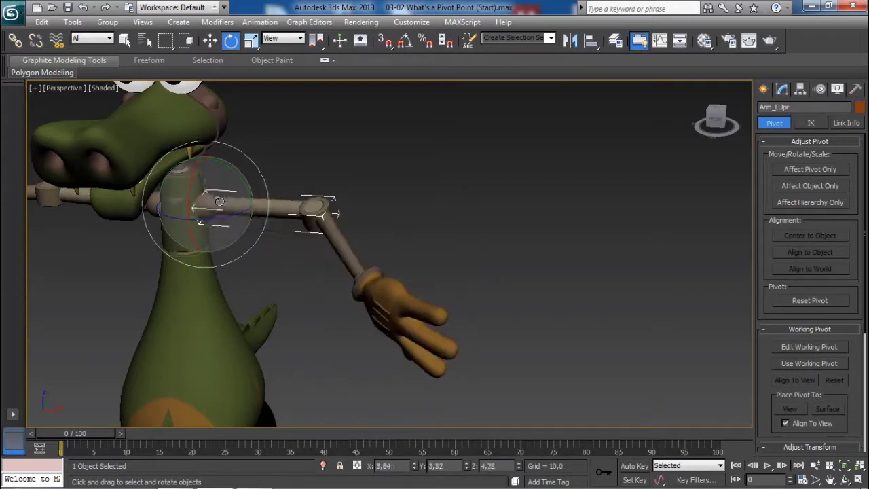
pyautogui.click(341, 242)
pyautogui.moveTo(330, 206); pyautogui.dragTo(341, 192)
pyautogui.click(434, 274)
pyautogui.moveTo(424, 262); pyautogui.dragTo(436, 239)
# Undo the test rotations of the left arm parts and clear the selection
pyautogui.hotkey('ctrl', 'z')
pyautogui.hotkey('ctrl', 'z')
pyautogui.hotkey('ctrl', 'z')
pyautogui.hotkey('ctrl', 'z')
pyautogui.hotkey('ctrl', 'z')
pyautogui.hotkey('ctrl', 'z')
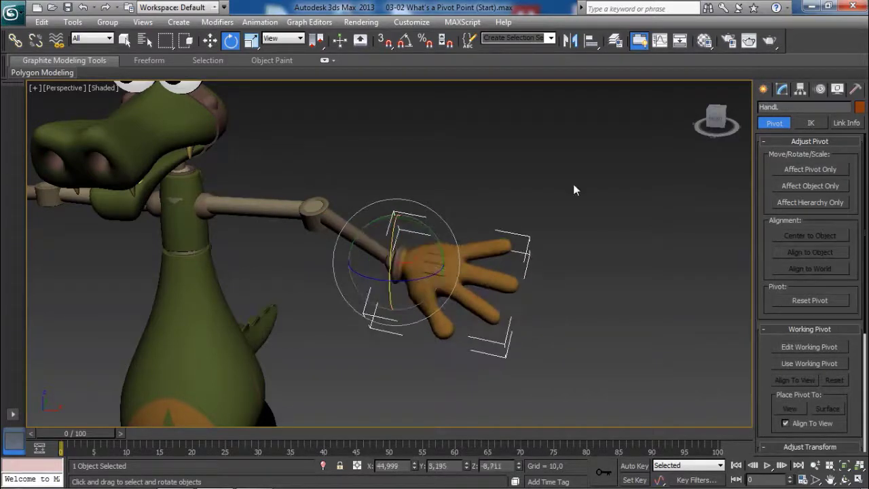
pyautogui.hotkey('ctrl', 'z')
pyautogui.hotkey('ctrl', 'z')
pyautogui.hotkey('ctrl', 'z')
pyautogui.hotkey('ctrl', 'z')
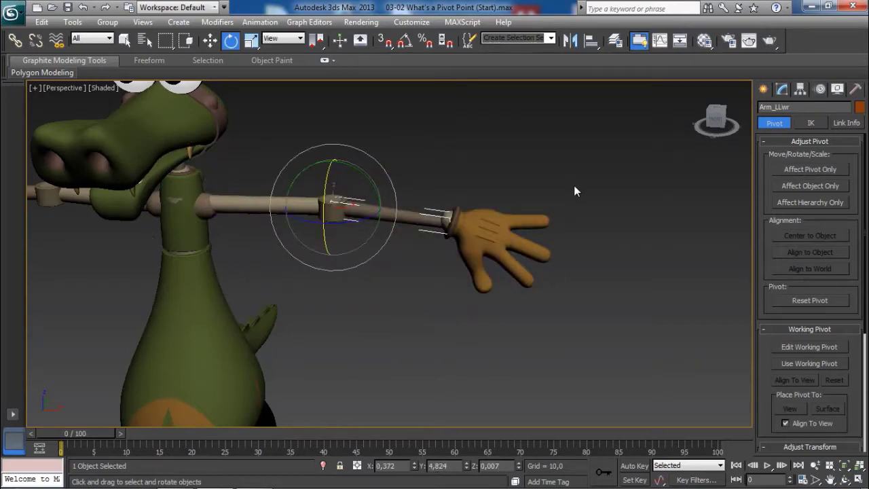
pyautogui.moveTo(548, 184)
pyautogui.mouseDown(button='middle')
pyautogui.moveTo(559, 189)
pyautogui.moveTo(548, 200)
pyautogui.mouseUp(button='middle')
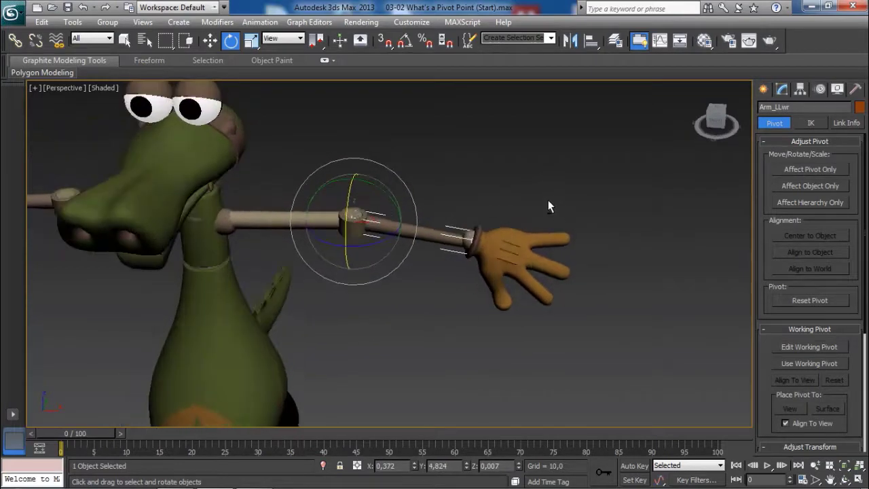
pyautogui.click(548, 200)
# Select the left hand with the Move tool and turn on Affect Object Only
pyautogui.moveTo(469, 184); pyautogui.dragTo(490, 193, button='middle')
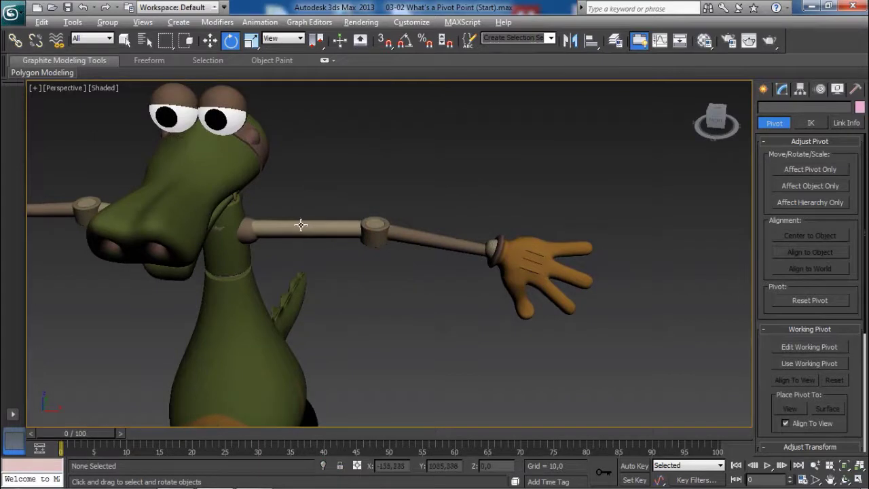
pyautogui.keyDown('alt'); pyautogui.moveTo(301, 225); pyautogui.dragTo(319, 222, button='middle'); pyautogui.keyUp('alt')
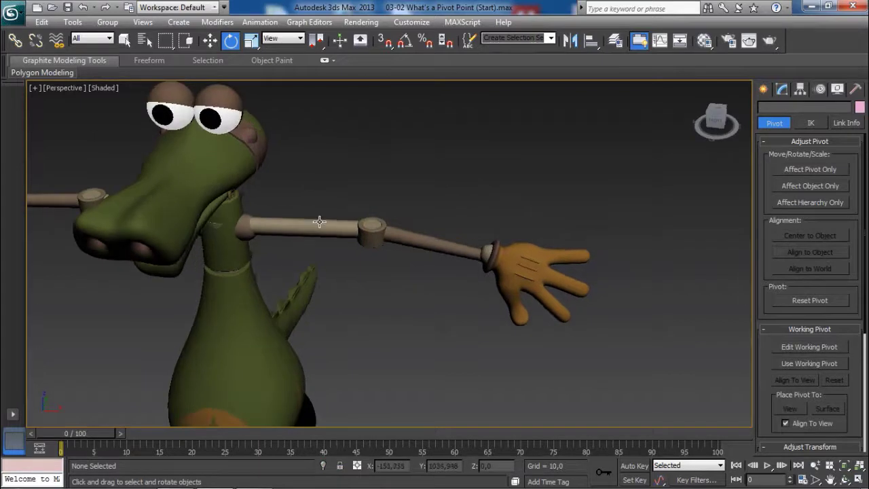
pyautogui.click(510, 268)
pyautogui.scroll(4, 469, 261)
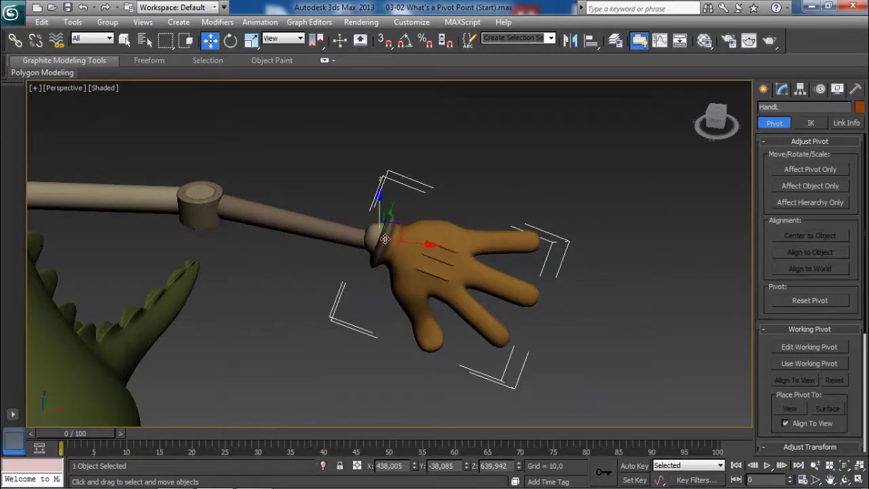
pyautogui.click(801, 190)
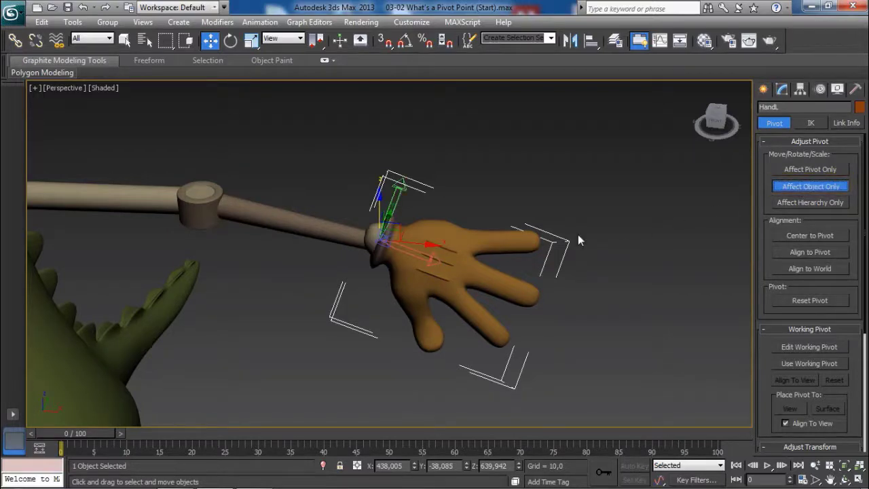
# Slide the left hand's mesh outward along the X axis, away from its pivot at the wrist
pyautogui.moveTo(479, 255); pyautogui.dragTo(435, 251, button='middle')
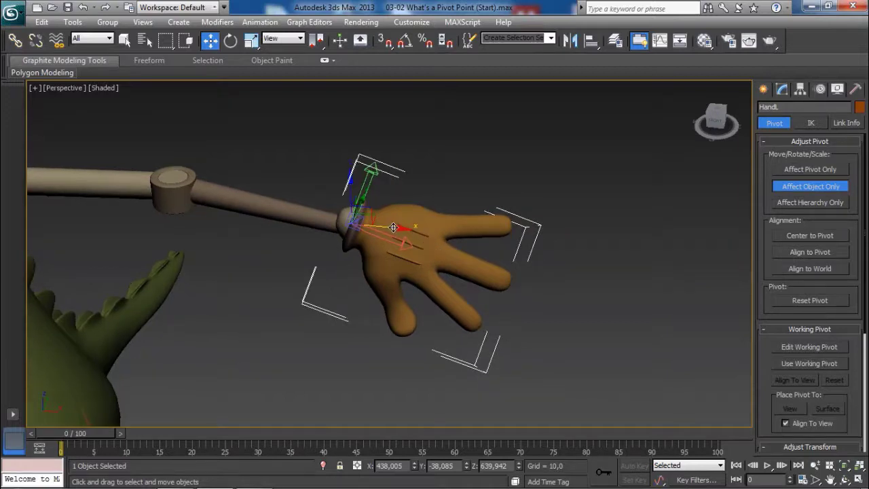
pyautogui.moveTo(393, 227); pyautogui.dragTo(466, 243)
pyautogui.keyDown('alt'); pyautogui.moveTo(441, 239); pyautogui.dragTo(428, 242, button='middle'); pyautogui.keyUp('alt')
pyautogui.moveTo(379, 195); pyautogui.dragTo(357, 214, button='middle')
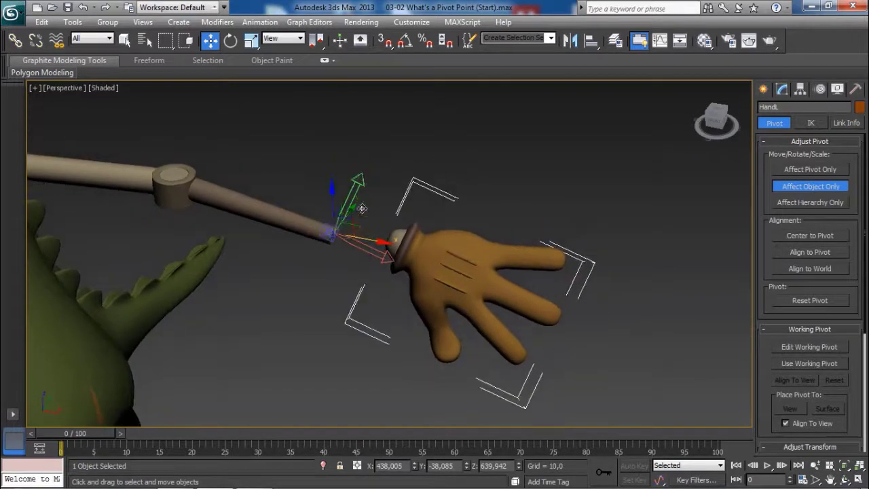
# Shift the hand mesh below its pivot in the XZ plane, and turn off Affect Object Only
pyautogui.keyDown('alt'); pyautogui.moveTo(386, 255); pyautogui.dragTo(340, 237, button='middle'); pyautogui.keyUp('alt')
pyautogui.moveTo(315, 217); pyautogui.dragTo(404, 305)
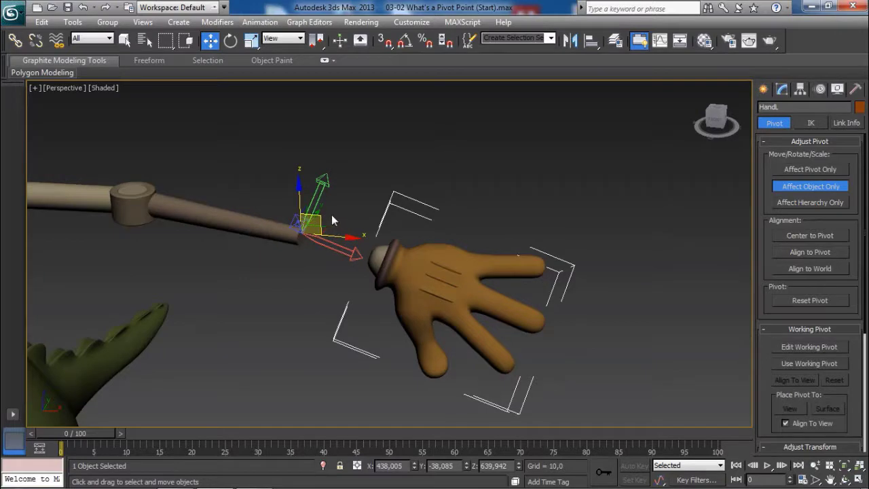
pyautogui.moveTo(317, 216); pyautogui.dragTo(319, 238)
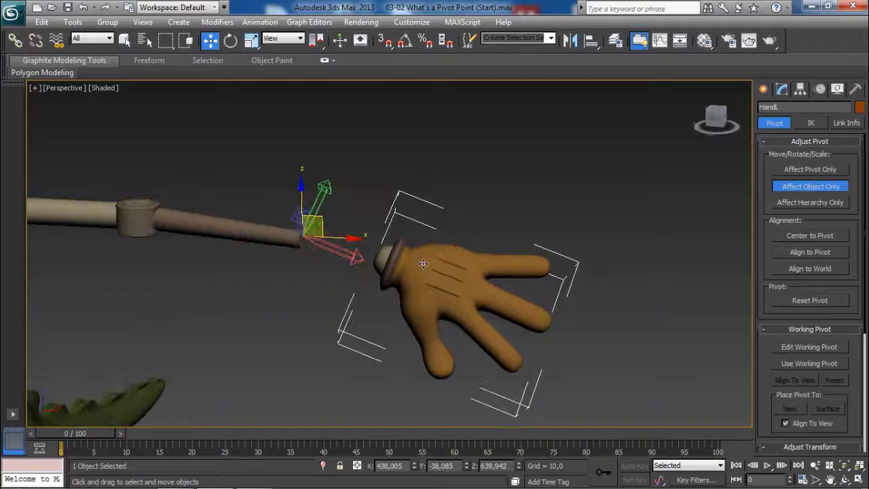
pyautogui.moveTo(423, 263)
pyautogui.mouseDown(button='middle')
pyautogui.moveTo(417, 240)
pyautogui.moveTo(414, 255)
pyautogui.mouseUp(button='middle')
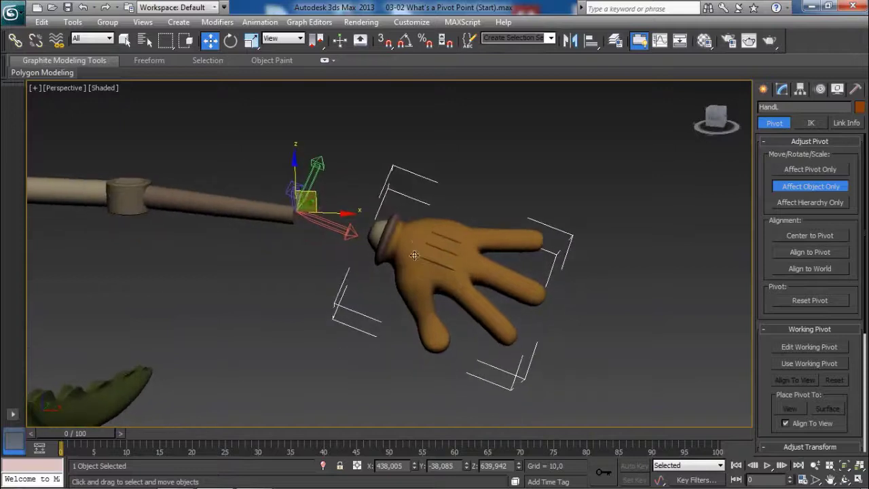
pyautogui.moveTo(313, 201); pyautogui.dragTo(313, 230)
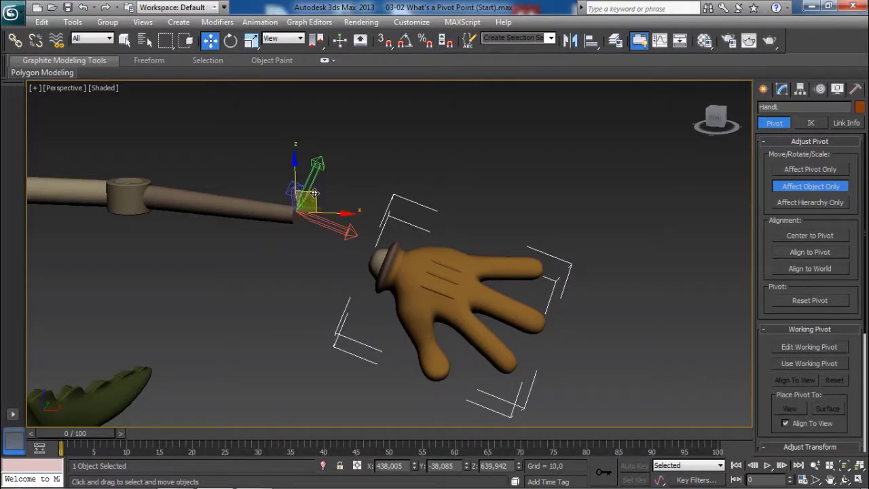
pyautogui.moveTo(314, 194); pyautogui.dragTo(315, 186)
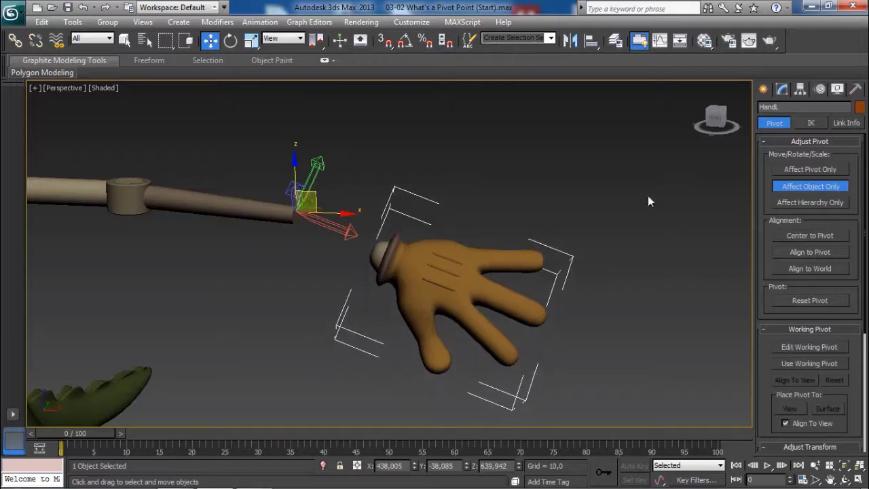
pyautogui.click(796, 191)
# Test-rotate the left hand around its offset pivot to about X 51.9, Y 22.6 and Z 9.9, and clear the selection
pyautogui.keyDown('alt'); pyautogui.moveTo(506, 246); pyautogui.dragTo(498, 273, button='middle'); pyautogui.keyUp('alt')
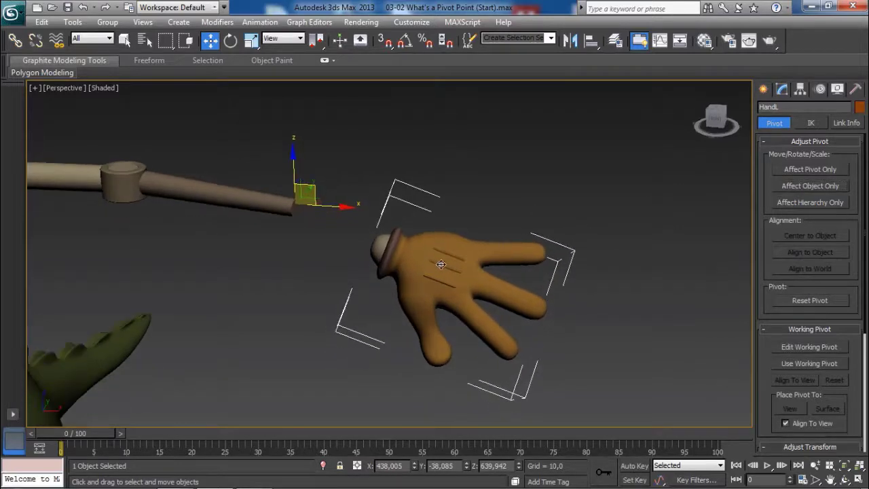
pyautogui.moveTo(441, 264); pyautogui.dragTo(459, 248, button='middle')
pyautogui.keyDown('alt'); pyautogui.moveTo(432, 281); pyautogui.dragTo(427, 291, button='middle'); pyautogui.keyUp('alt')
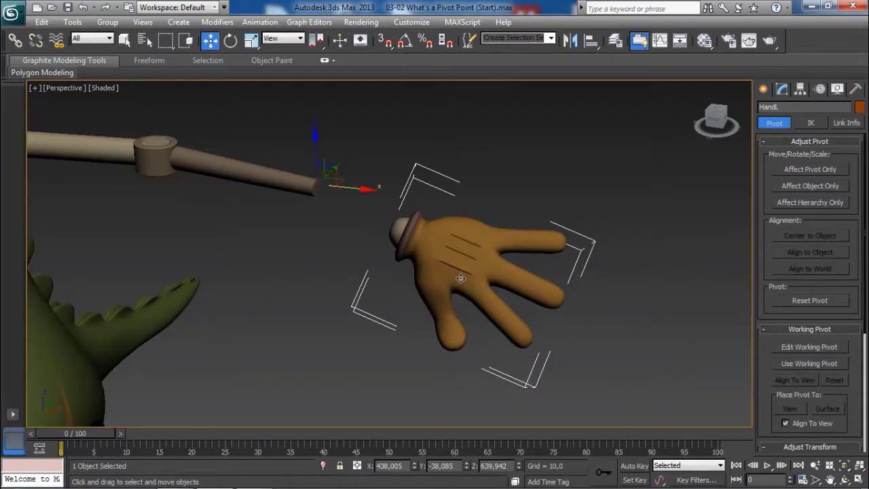
pyautogui.moveTo(460, 279); pyautogui.dragTo(383, 225, button='middle')
pyautogui.press('e')
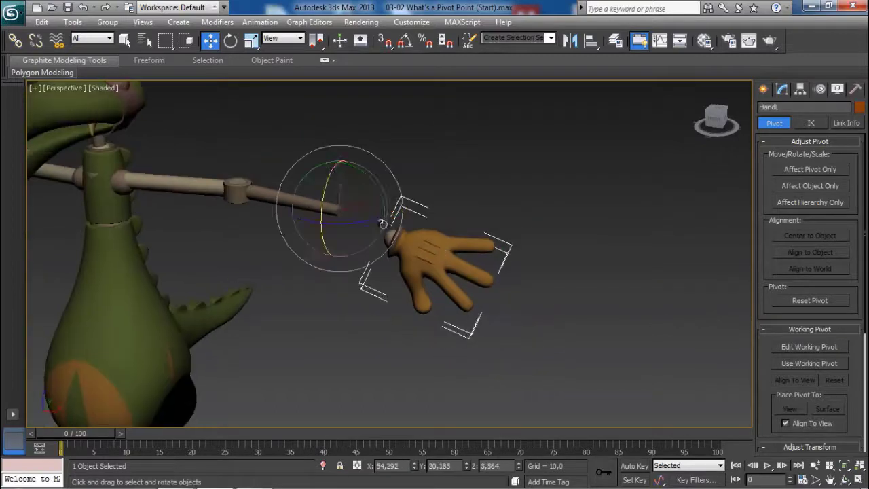
pyautogui.moveTo(360, 207)
pyautogui.mouseDown()
pyautogui.moveTo(357, 235)
pyautogui.moveTo(361, 202)
pyautogui.mouseUp()
pyautogui.click(452, 185)
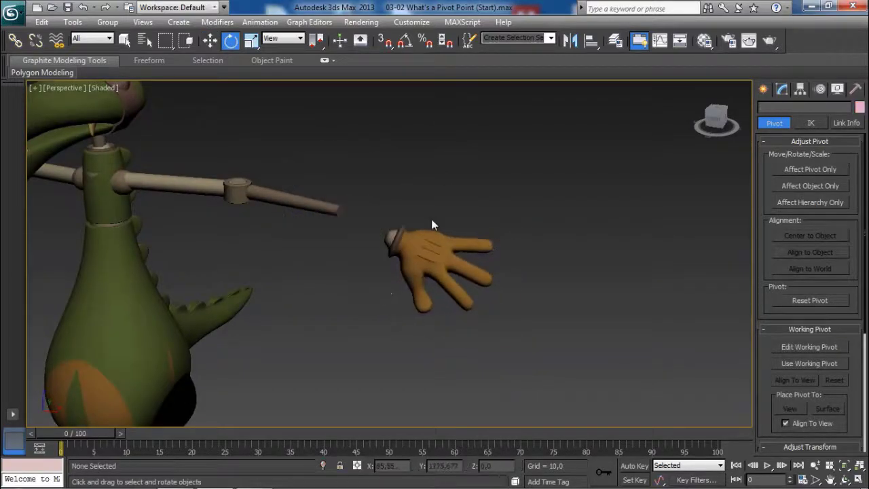
pyautogui.click(433, 226)
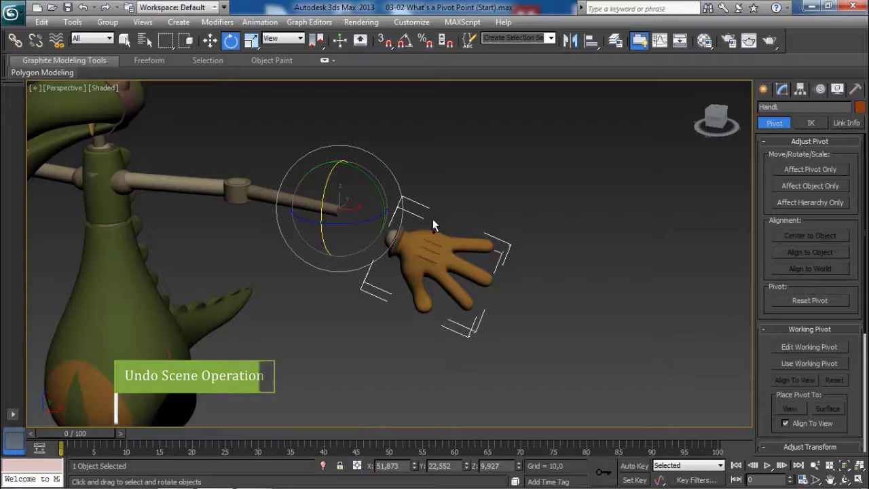
pyautogui.scroll(3, 396, 217)
pyautogui.click(482, 221)
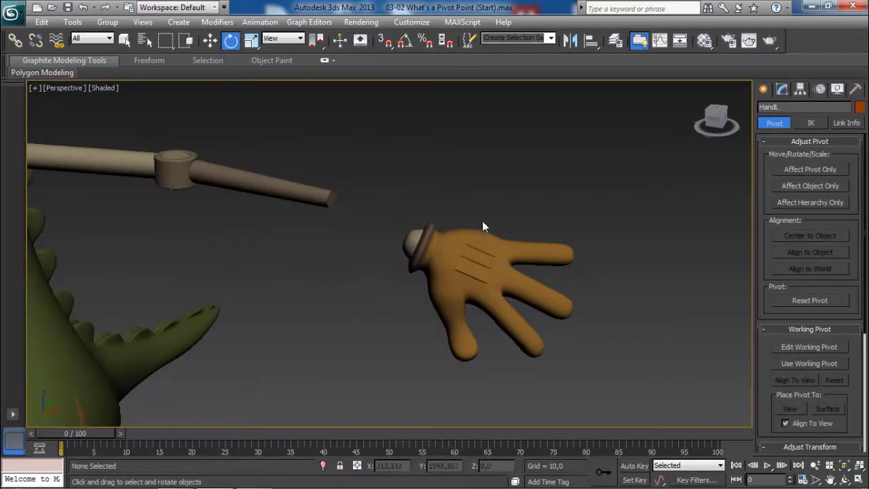
# Select the left hand, undo its test rotations and mesh offsets from the pivot, and clear the selection
pyautogui.click(466, 265)
pyautogui.press('w')
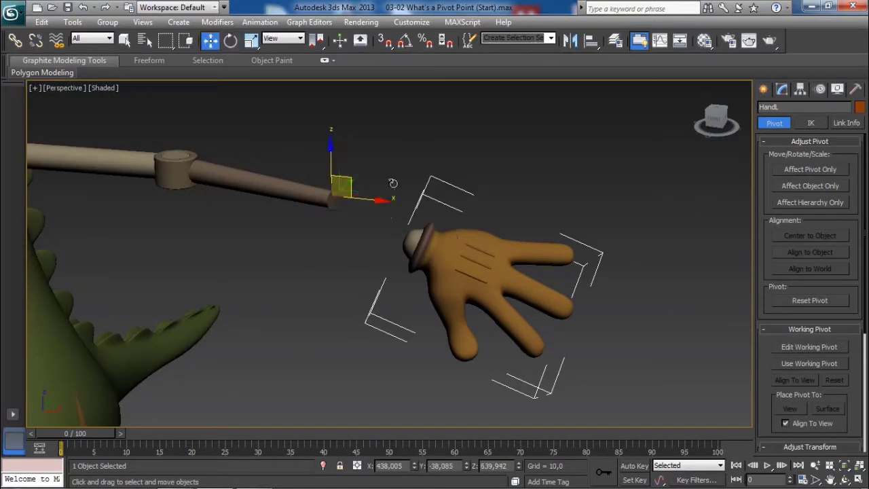
pyautogui.keyDown('alt'); pyautogui.moveTo(445, 208); pyautogui.dragTo(437, 205, button='middle'); pyautogui.keyUp('alt')
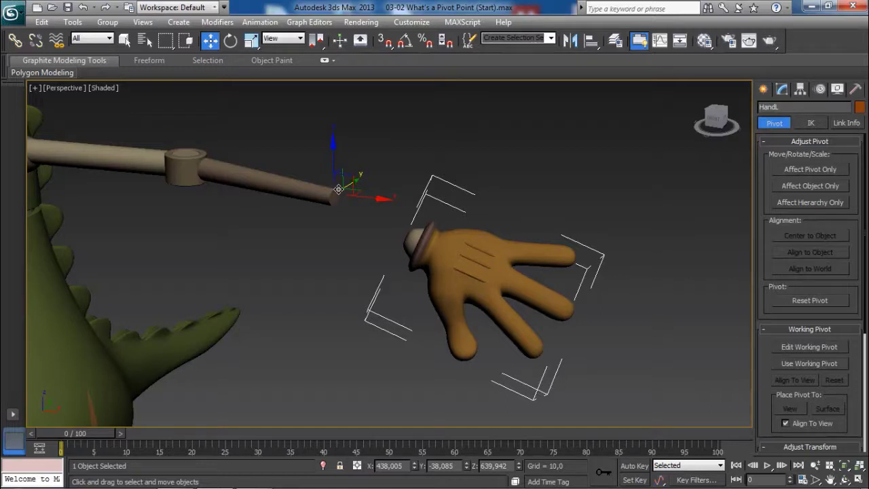
pyautogui.hotkey('ctrl', 'z')
pyautogui.hotkey('ctrl', 'z')
pyautogui.hotkey('ctrl', 'z')
pyautogui.hotkey('ctrl', 'z')
pyautogui.hotkey('ctrl', 'z')
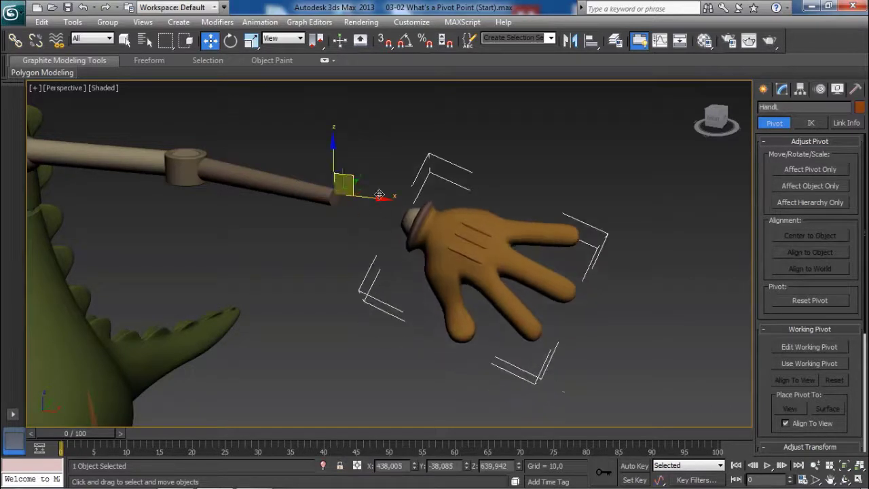
pyautogui.scroll(-5, 425, 251)
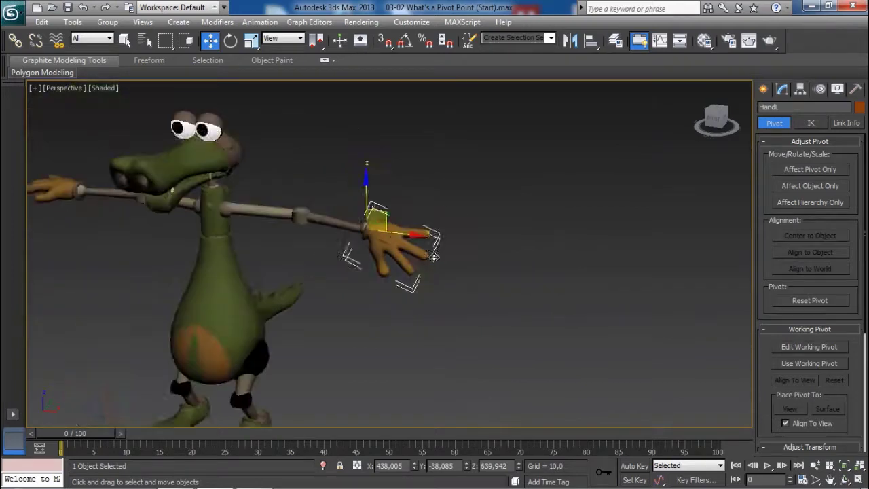
pyautogui.scroll(1, 516, 275)
pyautogui.click(516, 277)
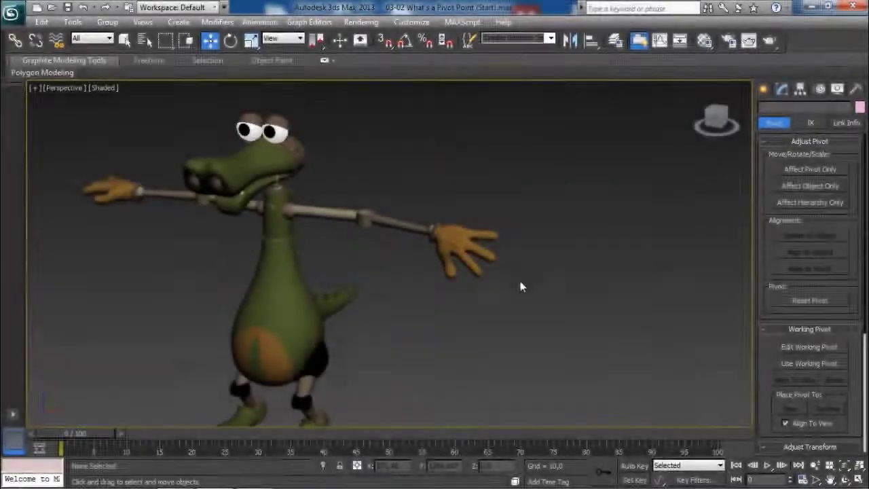
pyautogui.moveTo(527, 273); pyautogui.dragTo(508, 270, button='middle')
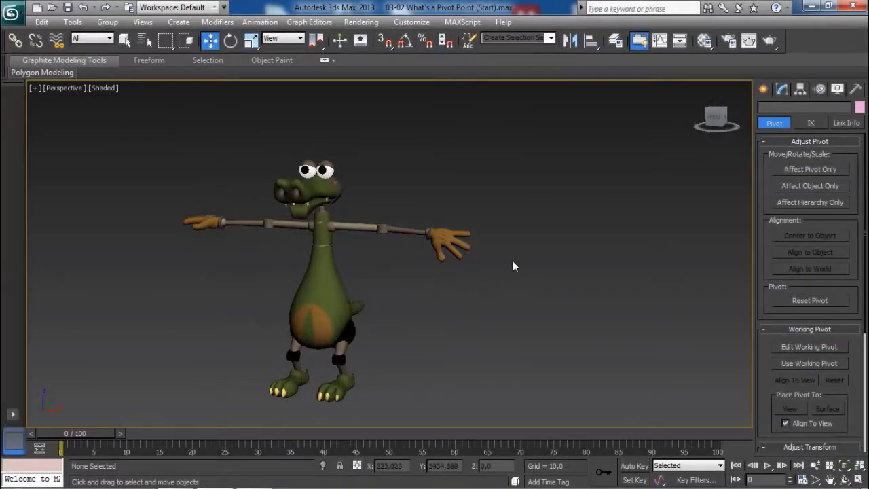
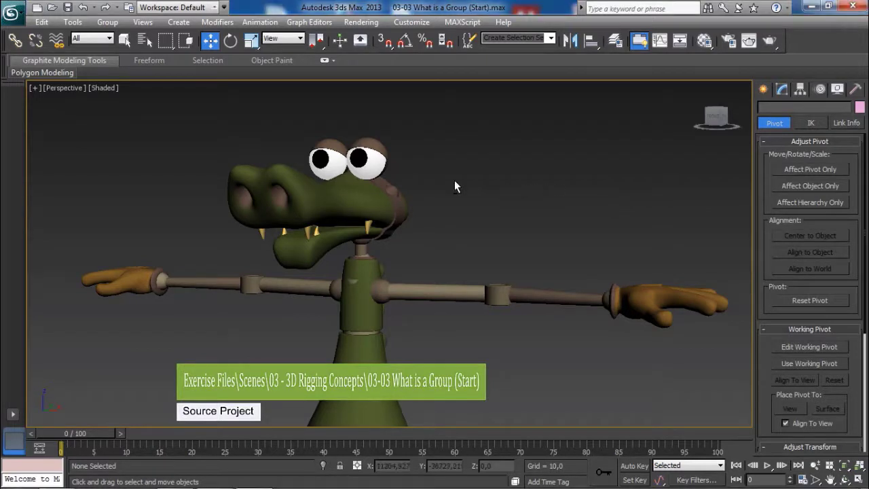
# Examine the crocodile's head parts in the 03-03 What is a Group scene with edged faces displayed
pyautogui.moveTo(394, 171); pyautogui.dragTo(400, 177, button='middle')
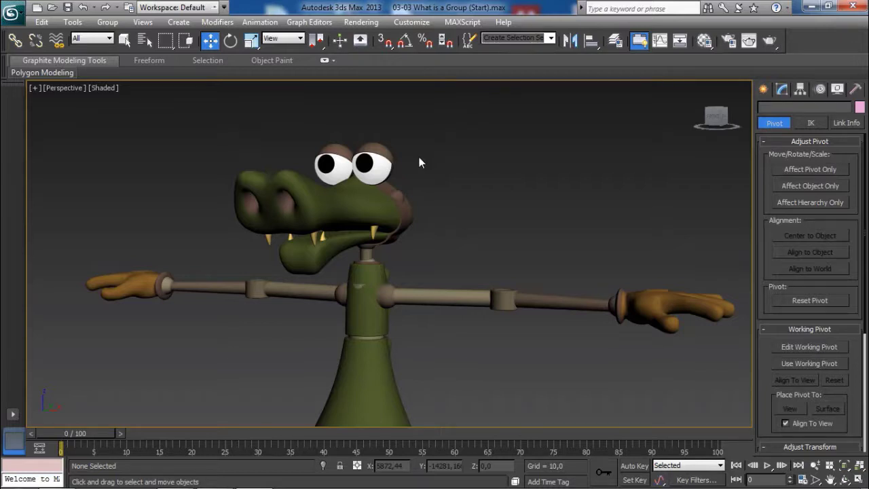
pyautogui.moveTo(464, 204)
pyautogui.keyDown('alt'); pyautogui.mouseDown(button='middle')
pyautogui.moveTo(445, 195)
pyautogui.moveTo(452, 214)
pyautogui.moveTo(402, 180)
pyautogui.moveTo(390, 182)
pyautogui.mouseUp(button='middle'); pyautogui.keyUp('alt')
pyautogui.press('F4')
pyautogui.scroll(3, 390, 182)
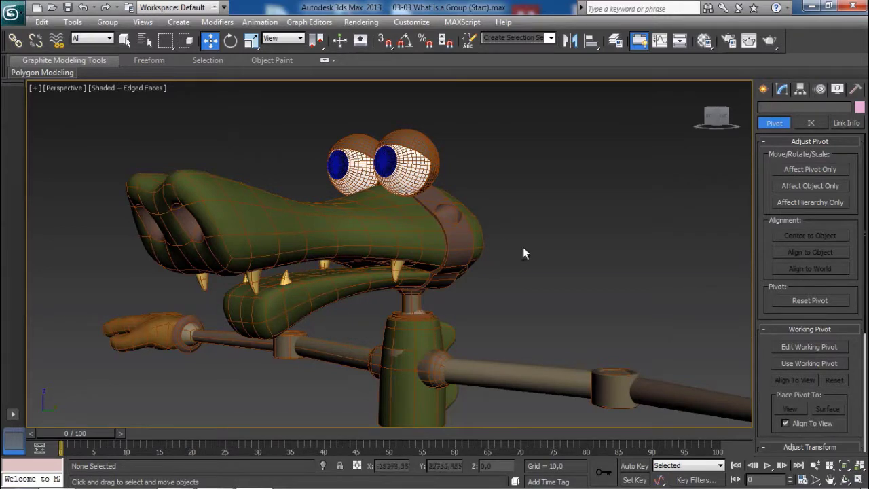
pyautogui.keyDown('alt'); pyautogui.moveTo(524, 252); pyautogui.dragTo(494, 248, button='middle'); pyautogui.keyUp('alt')
pyautogui.scroll(-3, 493, 248)
pyautogui.keyDown('alt'); pyautogui.moveTo(441, 241); pyautogui.dragTo(443, 258, button='middle'); pyautogui.keyUp('alt')
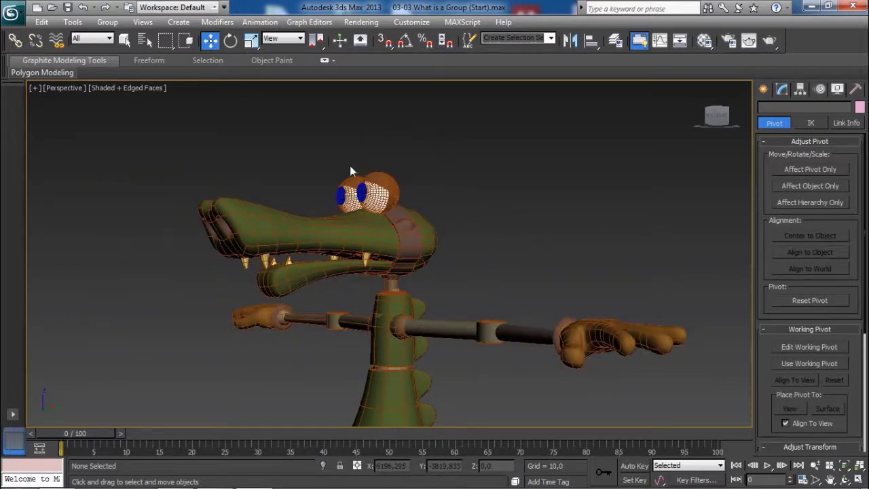
# Select all the parts of the crocodile's head and group them as GRP_Head in the plain shaded view
pyautogui.press('F3')
pyautogui.moveTo(307, 152); pyautogui.dragTo(456, 253)
pyautogui.press('F3')
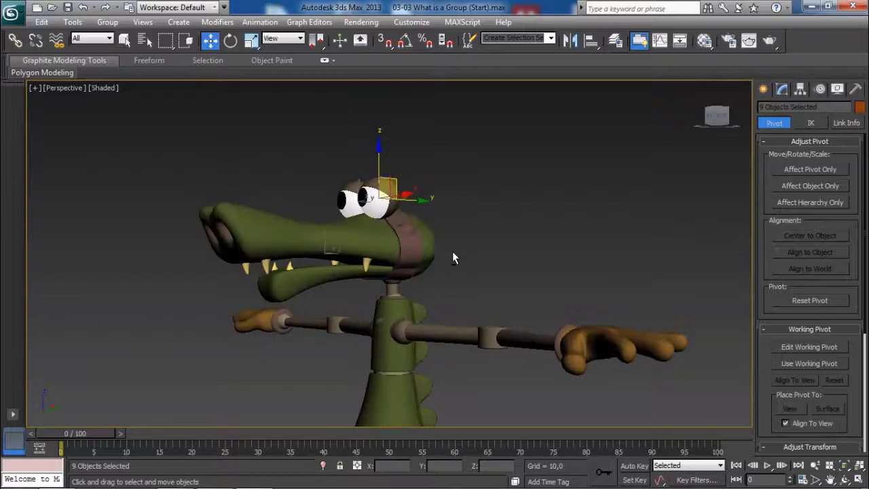
pyautogui.moveTo(452, 252)
pyautogui.keyDown('alt'); pyautogui.mouseDown(button='middle')
pyautogui.moveTo(472, 244)
pyautogui.moveTo(464, 224)
pyautogui.mouseUp(button='middle'); pyautogui.keyUp('alt')
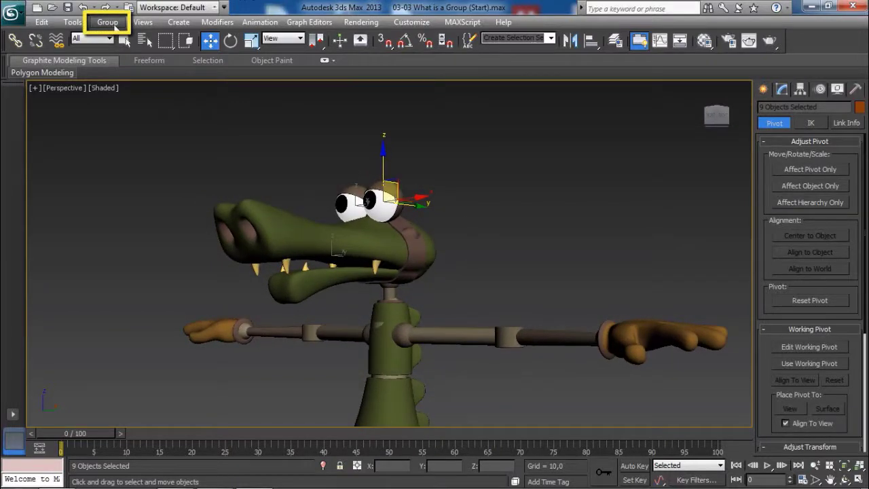
pyautogui.click(108, 23)
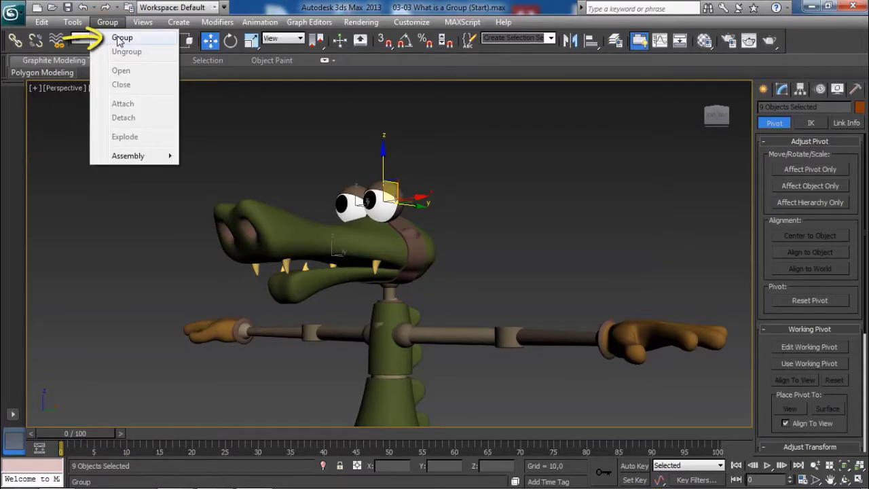
pyautogui.click(119, 38)
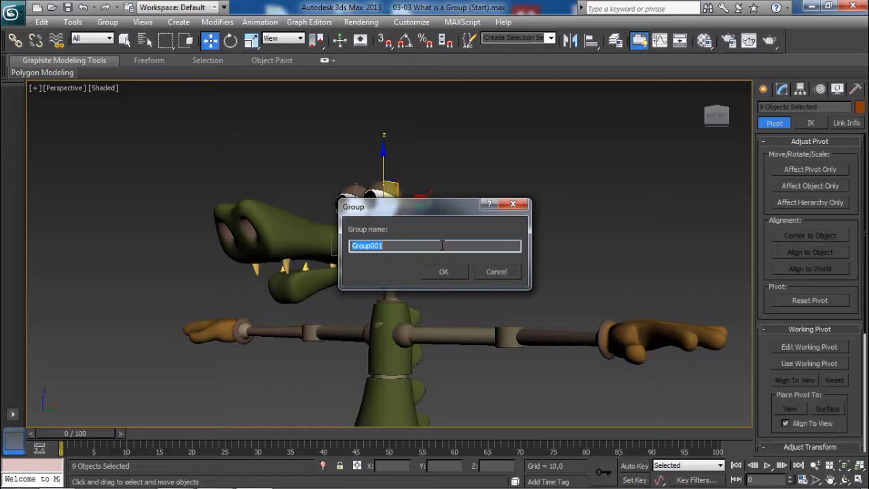
pyautogui.write('GRP_Head')
pyautogui.click(453, 269)
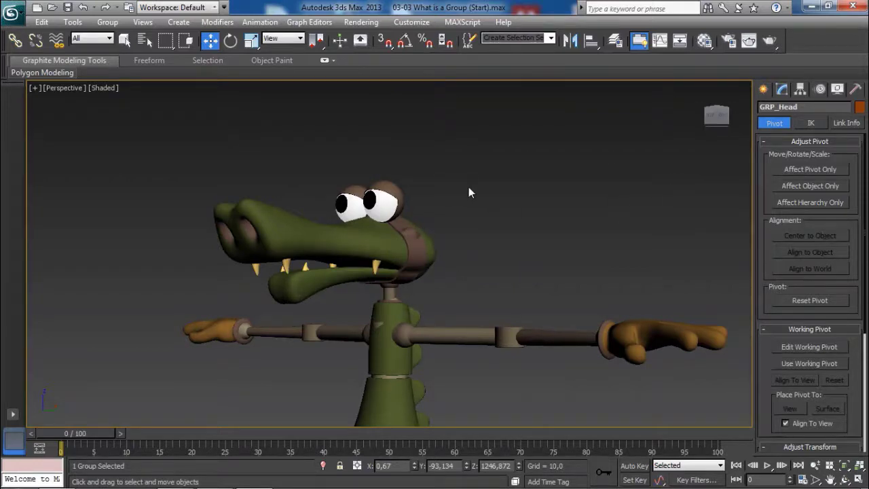
# Try to rotate the GRP_Head group around its pivot with the Rotate tool
pyautogui.keyDown('alt'); pyautogui.moveTo(469, 187); pyautogui.dragTo(473, 198, button='middle'); pyautogui.keyUp('alt')
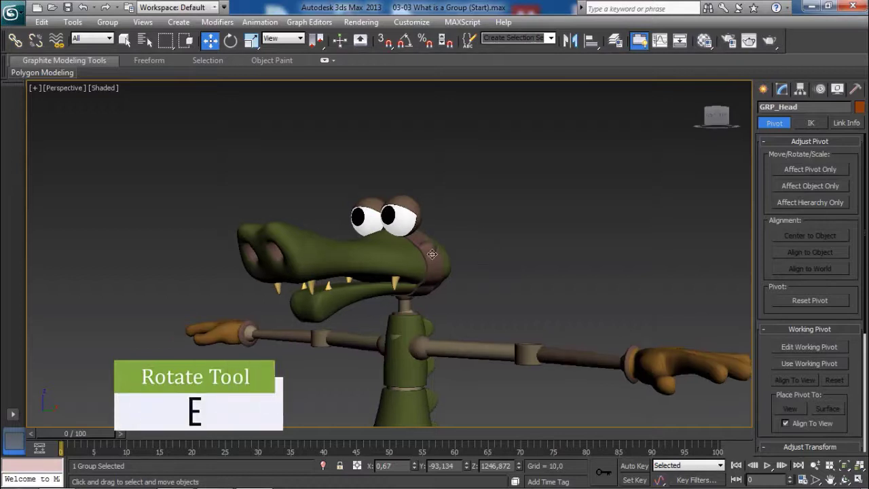
pyautogui.press('e')
pyautogui.keyDown('alt'); pyautogui.moveTo(435, 256); pyautogui.dragTo(444, 250, button='middle'); pyautogui.keyUp('alt')
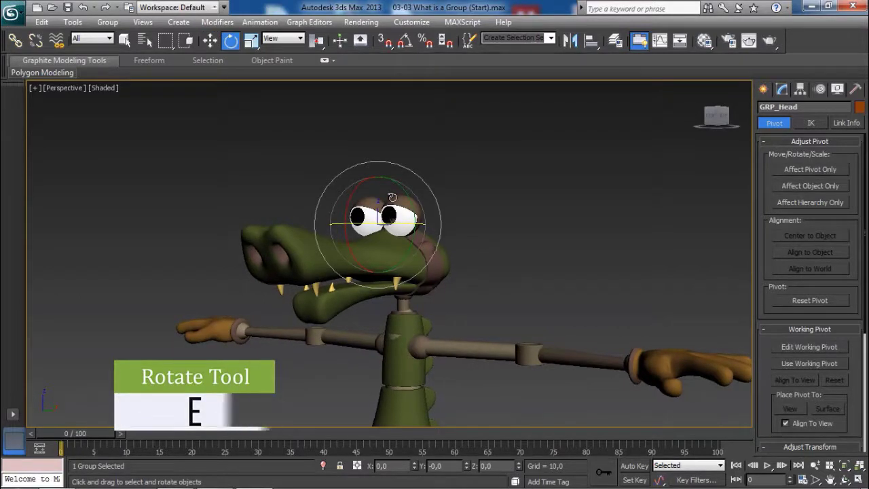
pyautogui.moveTo(391, 197)
pyautogui.mouseDown()
pyautogui.moveTo(377, 199)
pyautogui.moveTo(406, 208)
pyautogui.moveTo(364, 227)
pyautogui.moveTo(411, 212)
pyautogui.moveTo(381, 215)
pyautogui.moveTo(402, 210)
pyautogui.moveTo(384, 195)
pyautogui.moveTo(427, 214)
pyautogui.moveTo(369, 200)
pyautogui.moveTo(450, 207)
pyautogui.mouseUp()
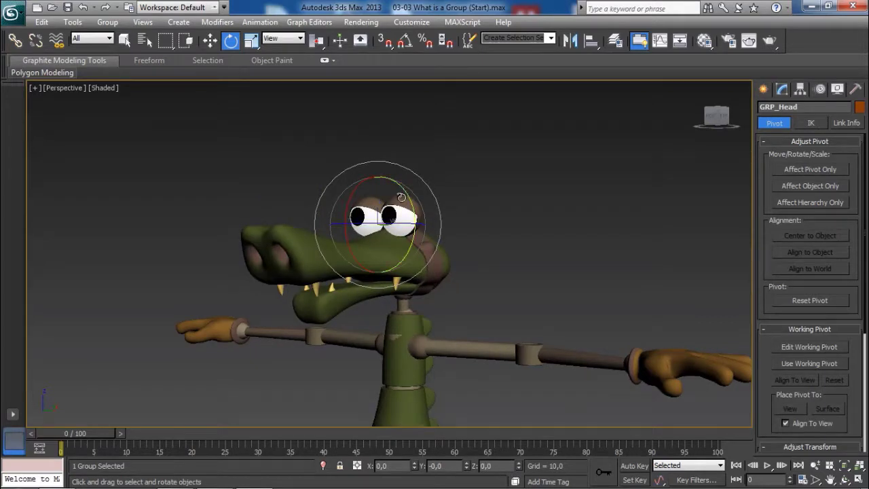
# Display the head shaded with edged faces, activate the Move tool, and clear the selection
pyautogui.keyDown('alt'); pyautogui.moveTo(403, 192); pyautogui.dragTo(422, 234, button='middle'); pyautogui.keyUp('alt')
pyautogui.scroll(3, 421, 234)
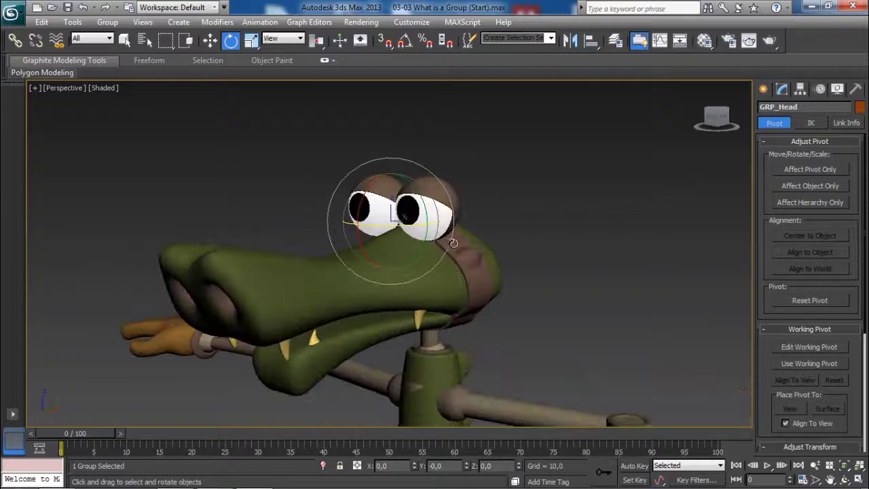
pyautogui.press('F3')
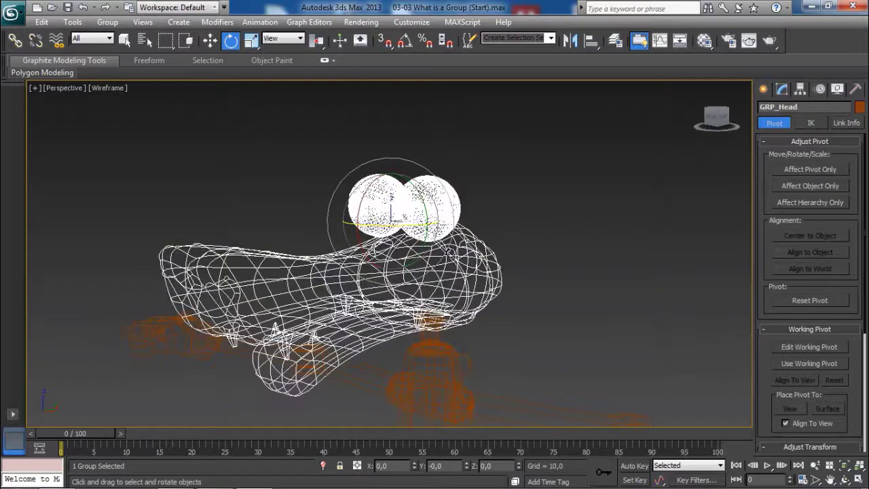
pyautogui.press('F4')
pyautogui.press('F3')
pyautogui.press('w')
pyautogui.click(492, 195)
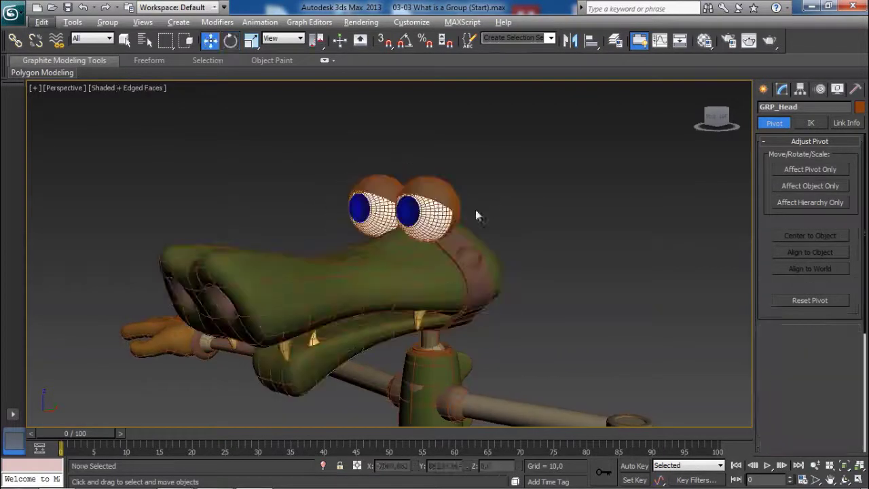
# Check how the head group selects by repeatedly picking the eye and the snout, clearing the selection between picks
pyautogui.click(435, 210)
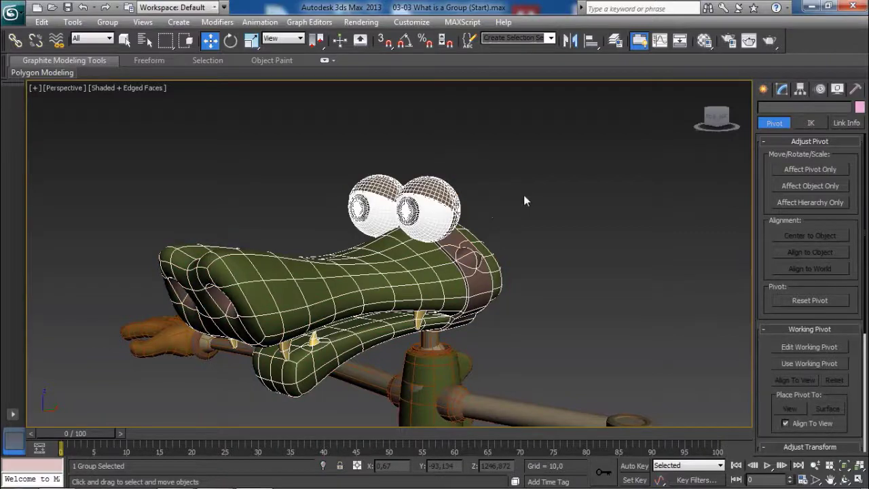
pyautogui.click(524, 194)
pyautogui.click(427, 204)
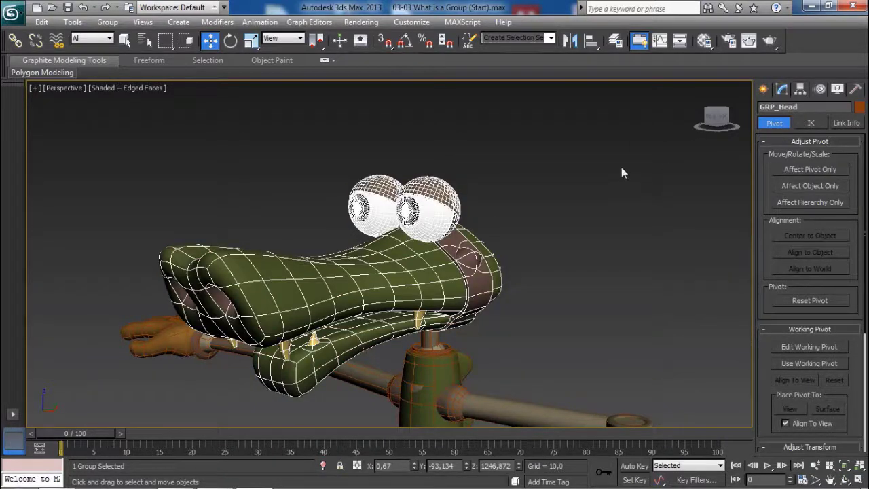
pyautogui.click(506, 220)
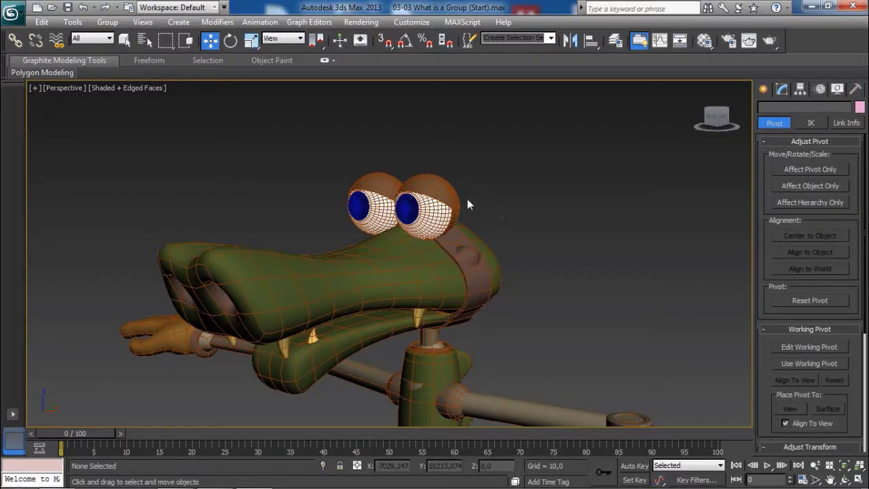
pyautogui.click(430, 209)
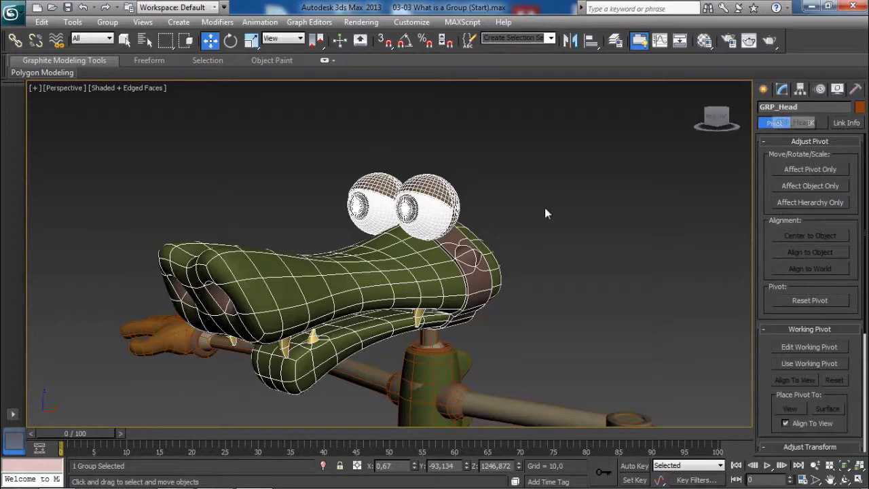
pyautogui.click(530, 245)
pyautogui.click(445, 270)
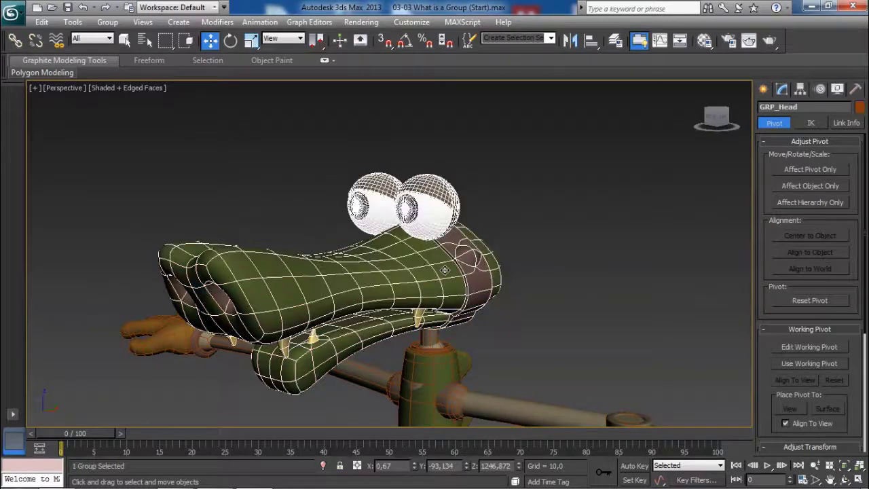
pyautogui.moveTo(457, 274); pyautogui.dragTo(450, 268, button='middle')
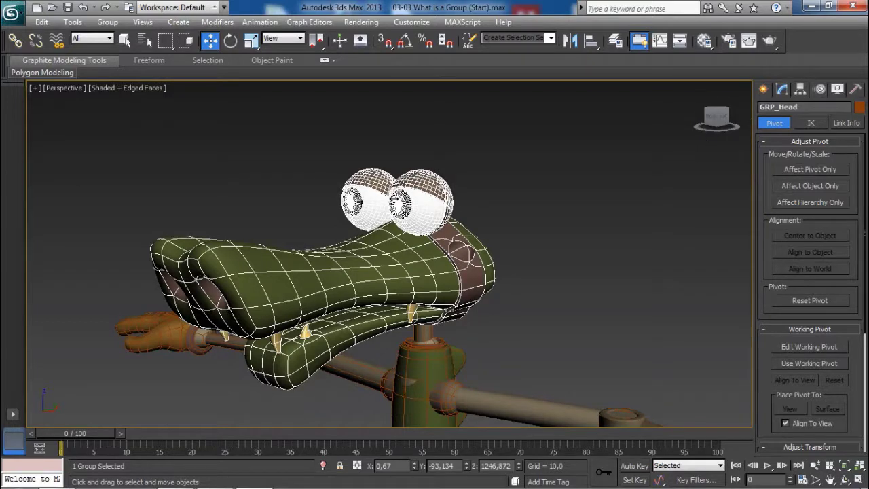
pyautogui.click(501, 207)
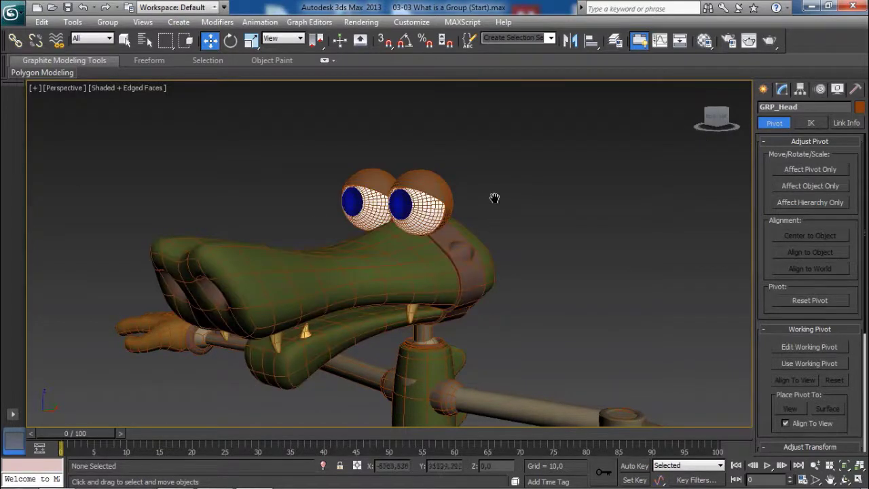
# Select the GRP_Head group and open it so its individual parts can be accessed
pyautogui.keyDown('alt'); pyautogui.moveTo(495, 194); pyautogui.dragTo(426, 197, button='middle'); pyautogui.keyUp('alt')
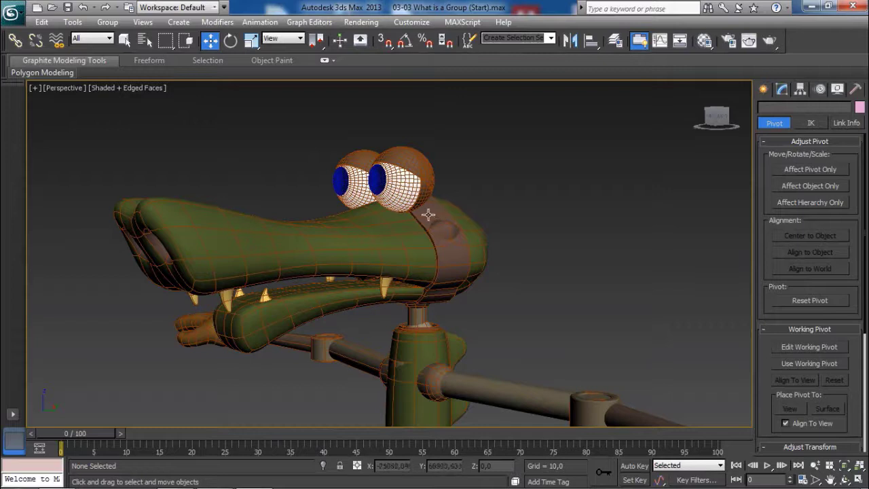
pyautogui.keyDown('alt'); pyautogui.moveTo(429, 215); pyautogui.dragTo(432, 216, button='middle'); pyautogui.keyUp('alt')
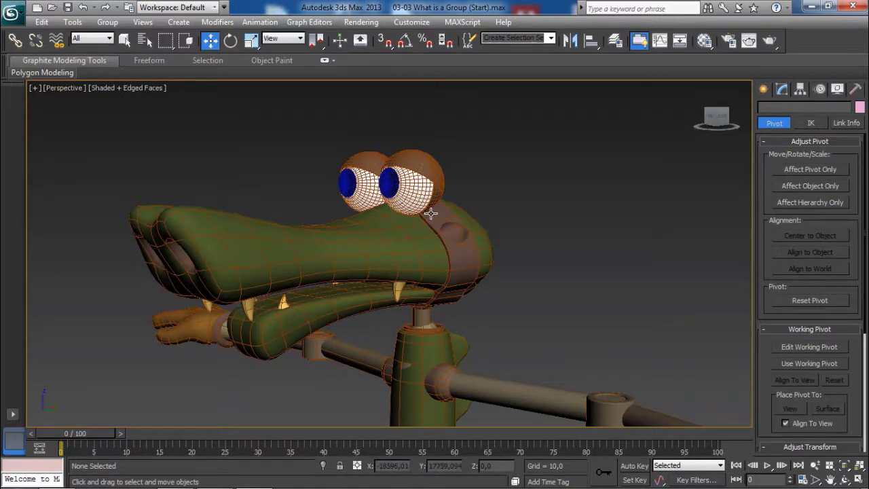
pyautogui.click(432, 214)
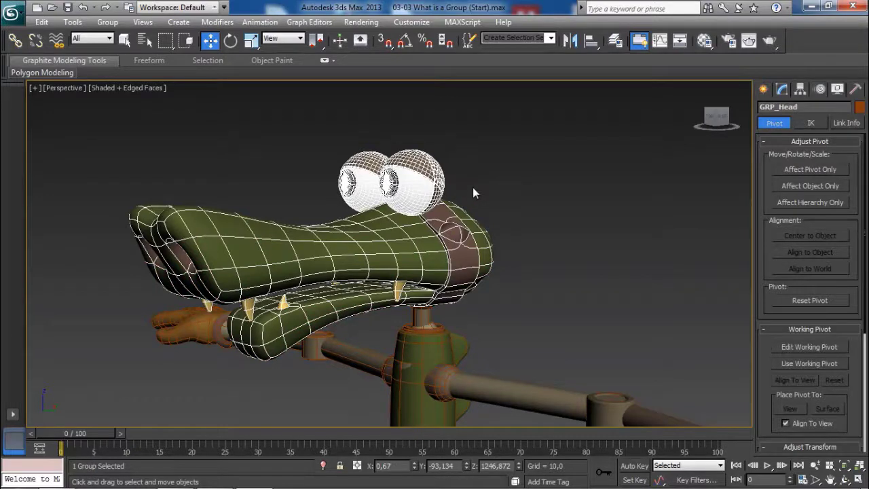
pyautogui.keyDown('alt'); pyautogui.moveTo(475, 192); pyautogui.dragTo(485, 195, button='middle'); pyautogui.keyUp('alt')
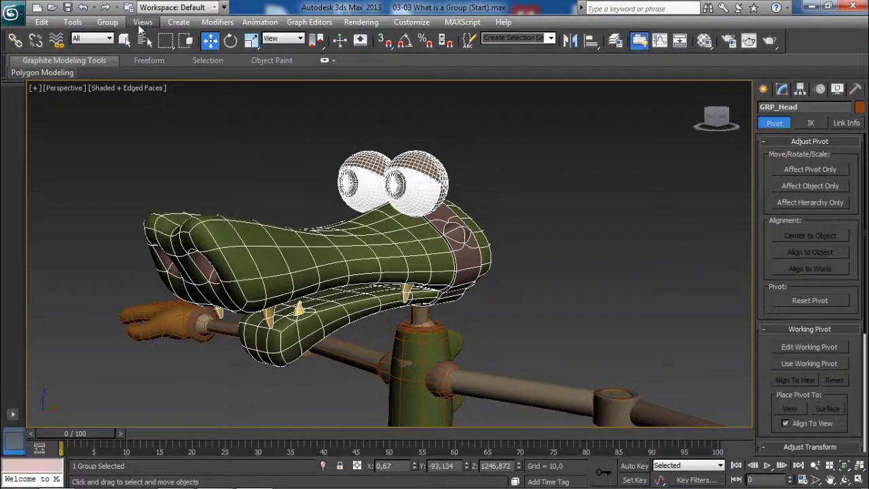
pyautogui.click(107, 23)
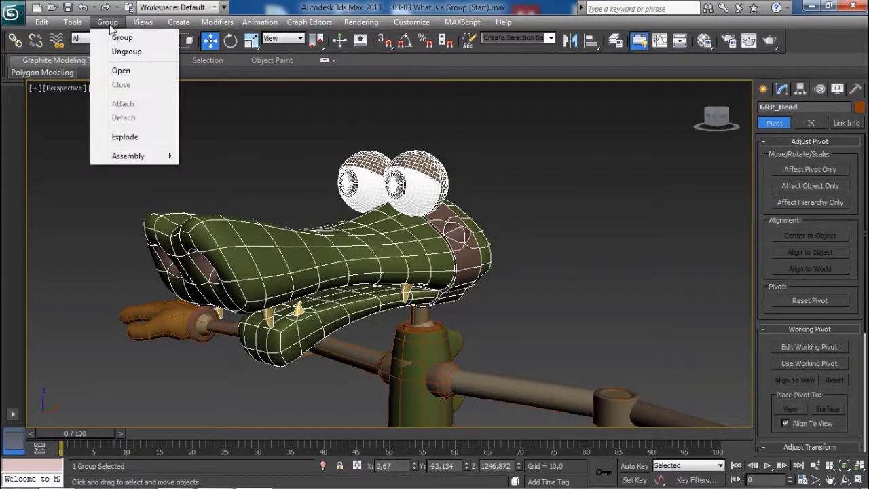
pyautogui.click(137, 72)
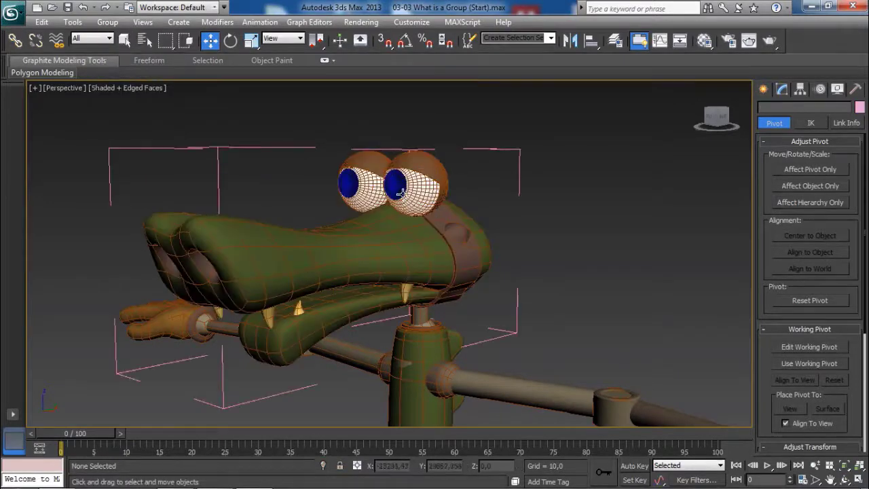
pyautogui.keyDown('alt'); pyautogui.moveTo(274, 119); pyautogui.dragTo(525, 219, button='middle'); pyautogui.keyUp('alt')
pyautogui.scroll(-3, 527, 224)
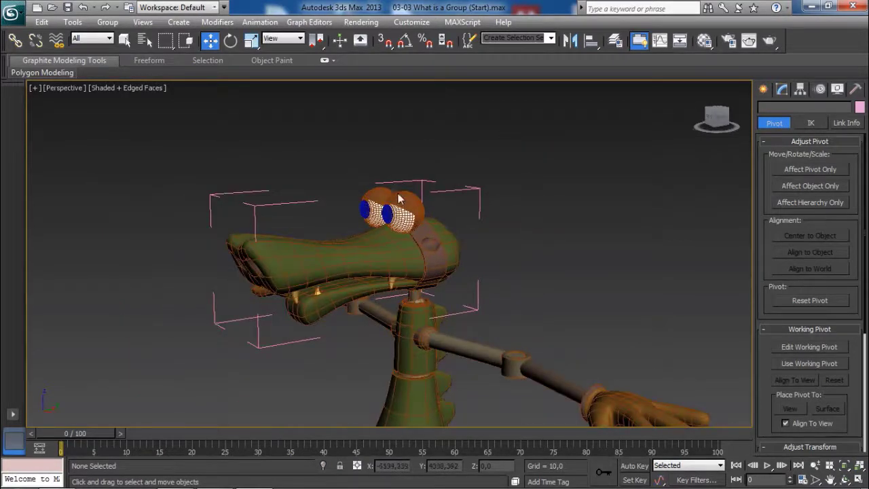
# Try moving the left eye and then the head mesh individually inside the open group
pyautogui.scroll(4, 379, 253)
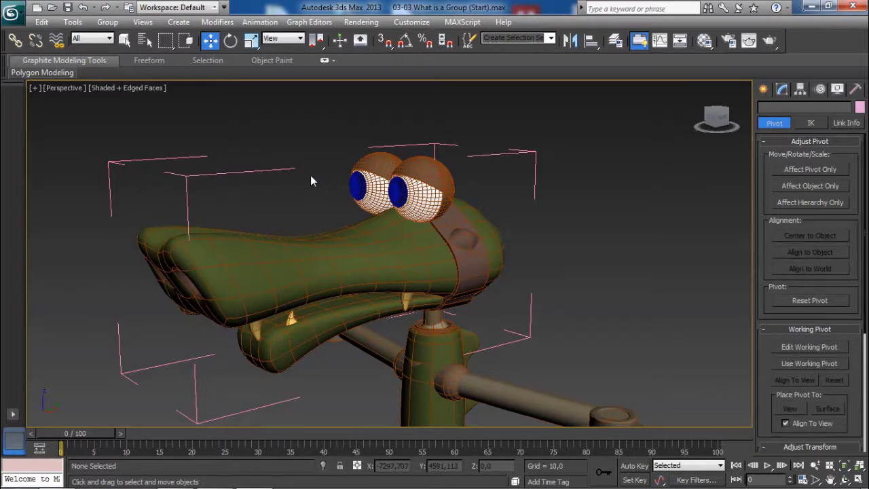
pyautogui.click(429, 180)
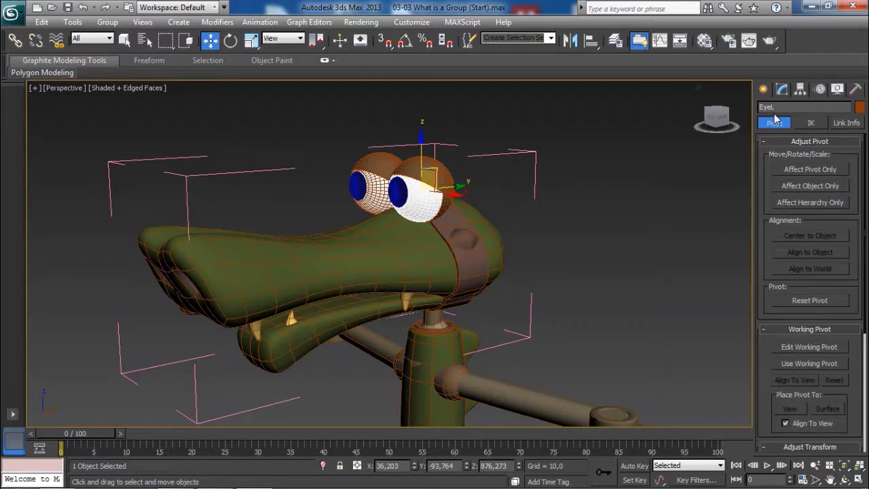
pyautogui.keyDown('alt'); pyautogui.moveTo(411, 208); pyautogui.dragTo(414, 178, button='middle'); pyautogui.keyUp('alt')
pyautogui.moveTo(416, 175); pyautogui.dragTo(407, 194)
pyautogui.click(375, 257)
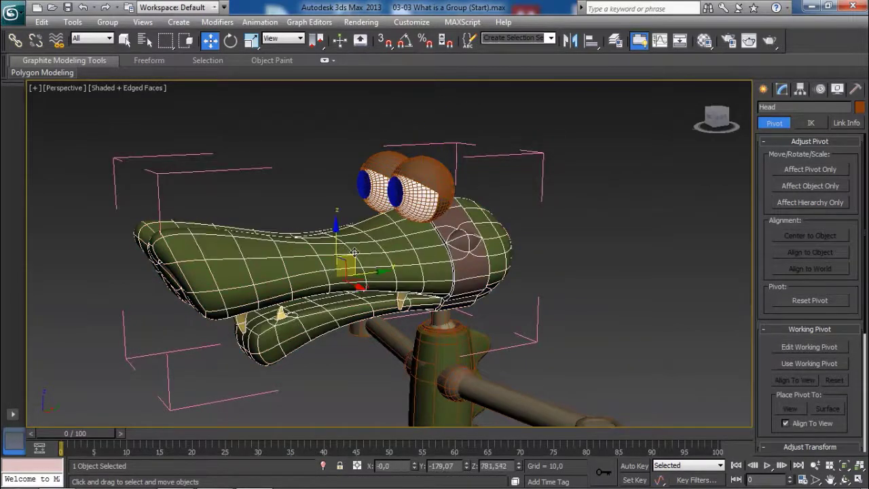
pyautogui.moveTo(354, 252); pyautogui.dragTo(424, 239)
pyautogui.moveTo(460, 215); pyautogui.dragTo(472, 249, button='middle')
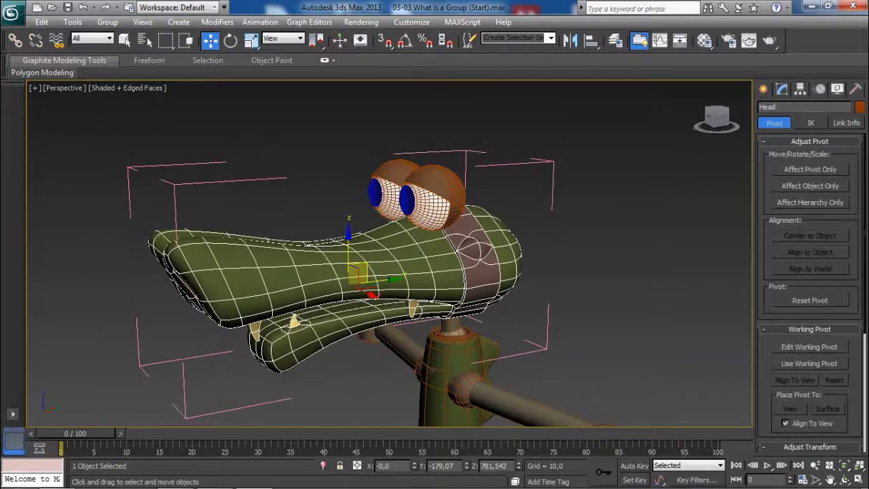
# Select the GRP_Head group by its bounding box and move it to about Y 29.571, Z 1317.094
pyautogui.click(512, 162)
pyautogui.keyDown('alt'); pyautogui.moveTo(525, 182); pyautogui.dragTo(529, 159, button='middle'); pyautogui.keyUp('alt')
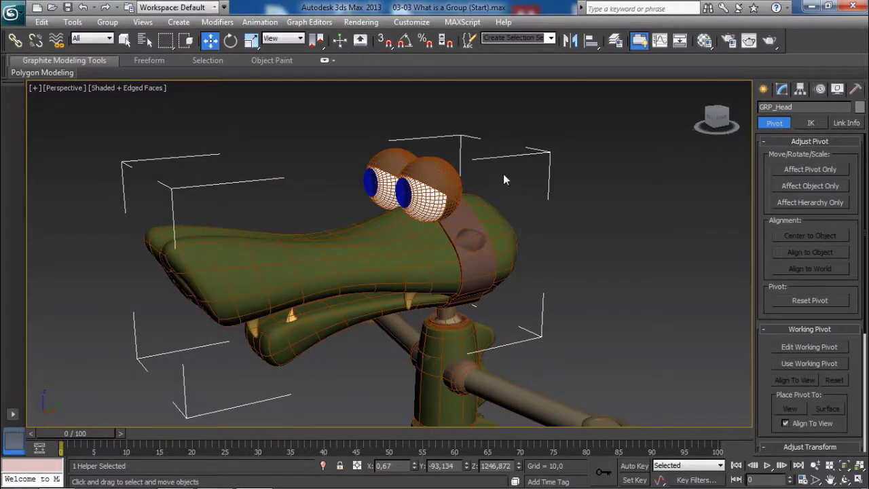
pyautogui.moveTo(504, 180); pyautogui.dragTo(512, 186, button='middle')
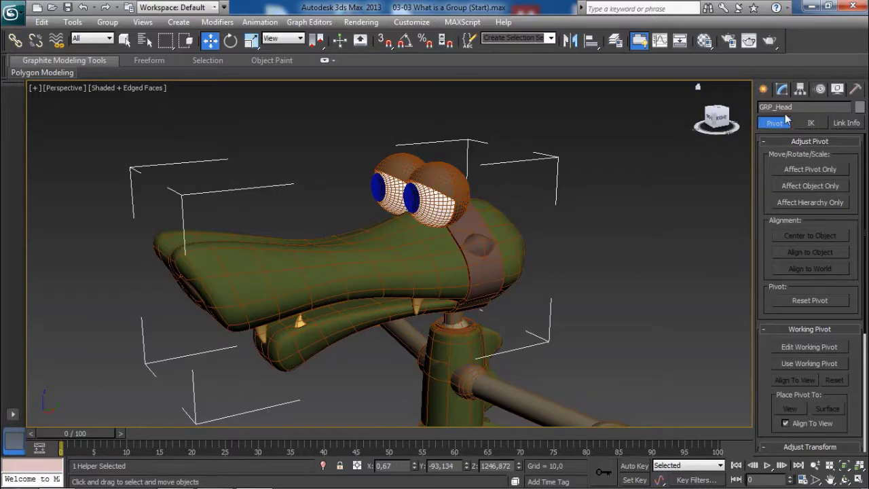
pyautogui.scroll(-3, 483, 207)
pyautogui.keyDown('alt'); pyautogui.moveTo(495, 222); pyautogui.dragTo(473, 218, button='middle'); pyautogui.keyUp('alt')
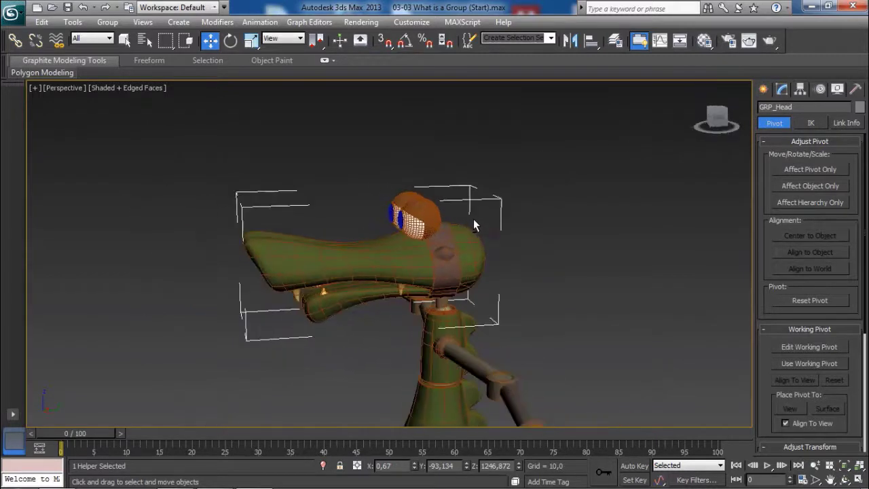
pyautogui.scroll(-3, 456, 237)
pyautogui.scroll(-2, 456, 204)
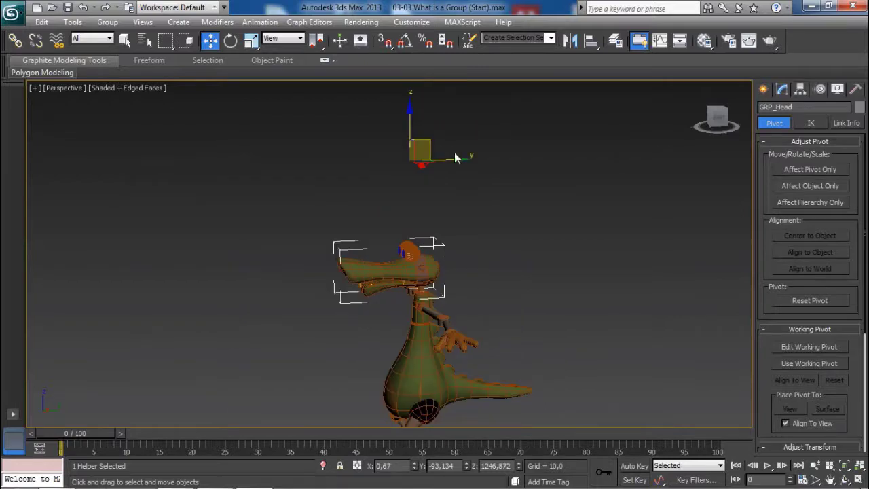
pyautogui.moveTo(431, 143)
pyautogui.mouseDown()
pyautogui.moveTo(370, 130)
pyautogui.moveTo(457, 124)
pyautogui.mouseUp()
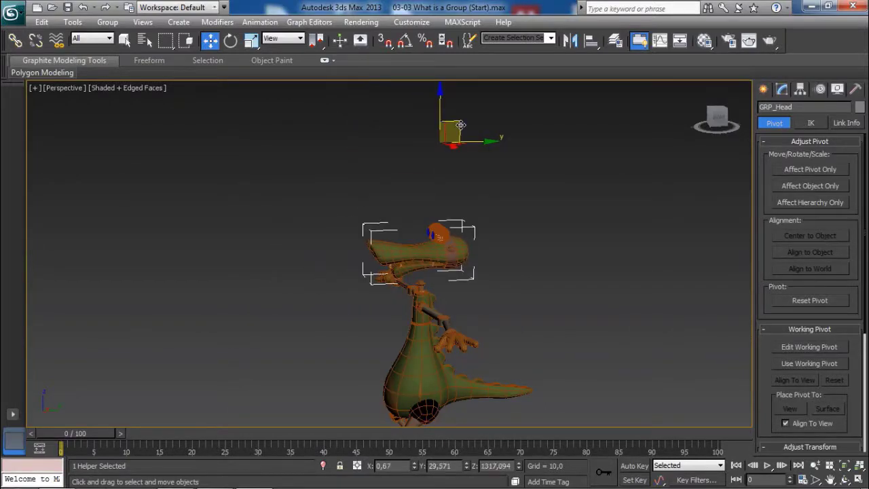
# Display the view shaded without edged faces and move the GRP_Head group to about Y -95.588, Z 1202.253
pyautogui.press('F3')
pyautogui.press('F3')
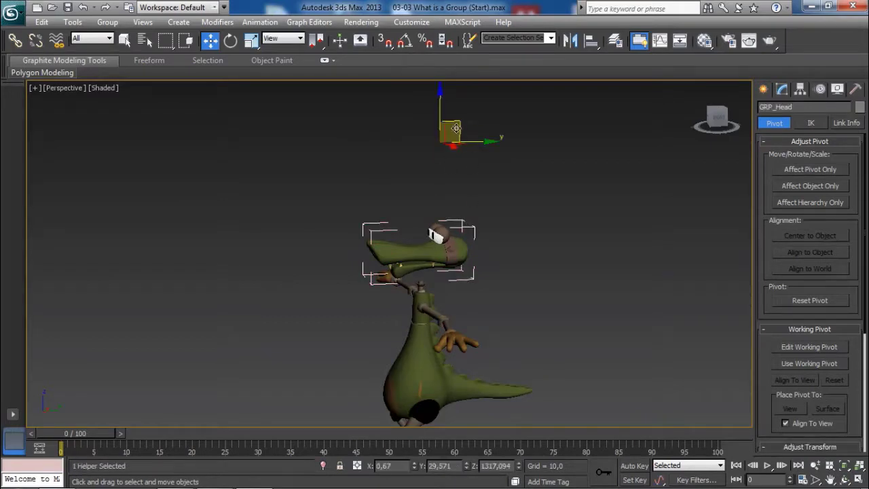
pyautogui.moveTo(455, 129); pyautogui.dragTo(431, 165)
pyautogui.keyDown('alt'); pyautogui.moveTo(468, 209); pyautogui.dragTo(444, 226, button='middle'); pyautogui.keyUp('alt')
pyautogui.scroll(5, 444, 227)
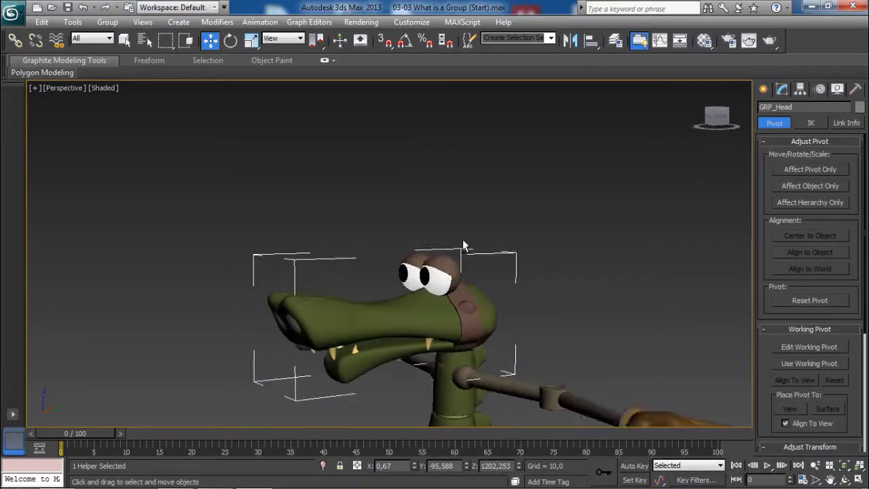
# Try moving the GRP_Head group by its distant pivot again, taking back the trial move
pyautogui.scroll(-4, 463, 242)
pyautogui.moveTo(413, 106); pyautogui.dragTo(437, 93)
pyautogui.hotkey('ctrl', 'z')
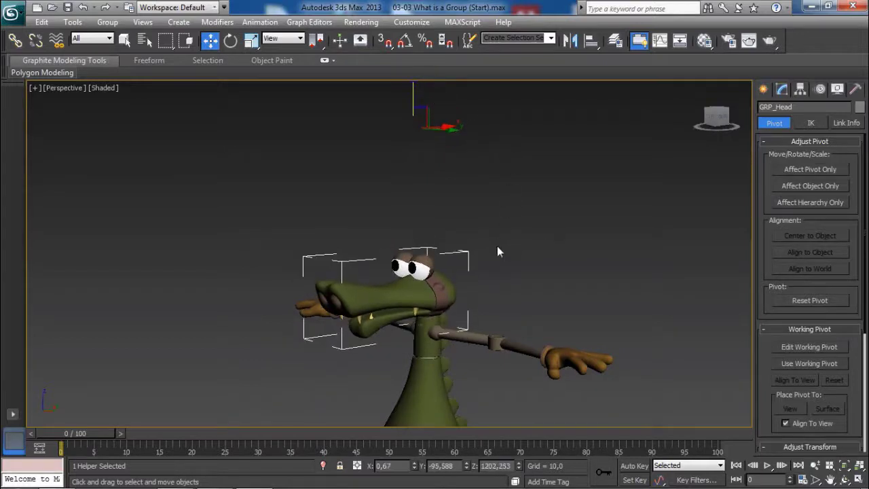
pyautogui.scroll(4, 497, 252)
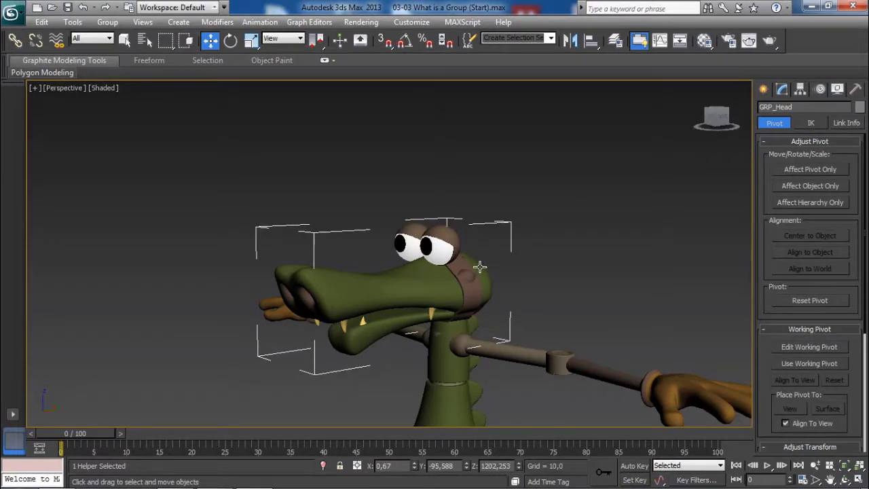
pyautogui.scroll(-4, 480, 267)
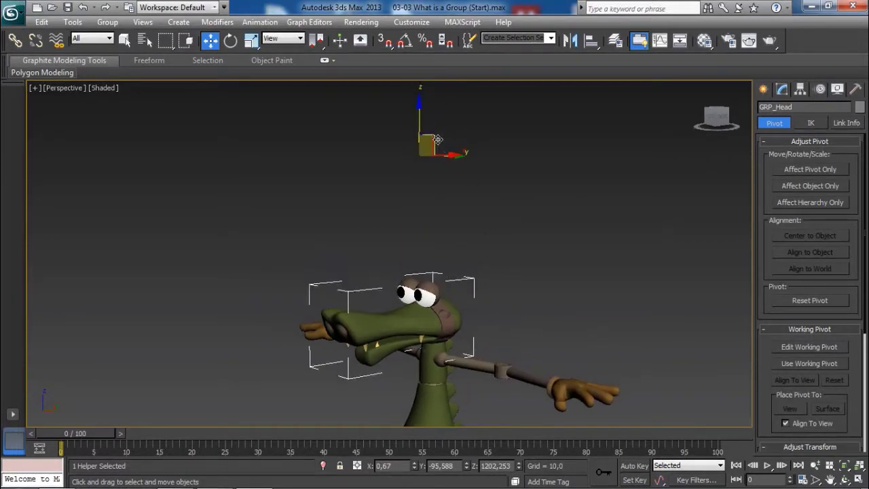
pyautogui.moveTo(436, 139); pyautogui.dragTo(482, 204)
pyautogui.scroll(4, 452, 247)
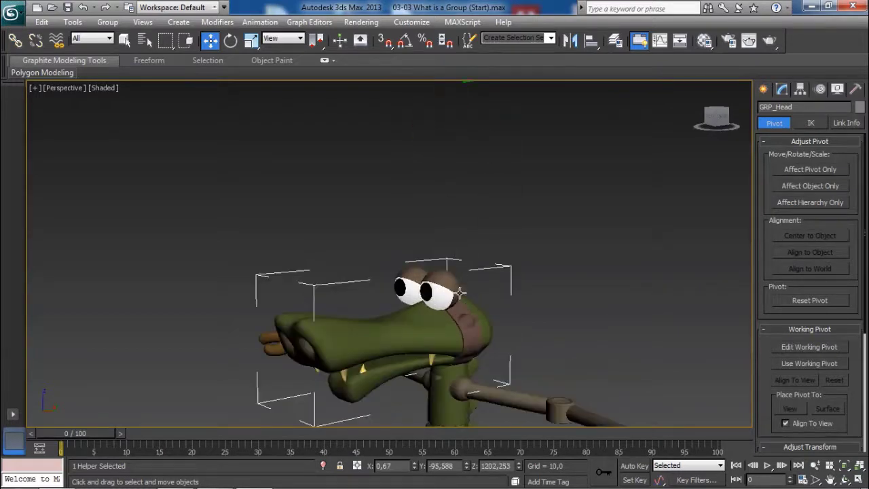
# Undo the moves of the GRP_Head group back to its original place and clear the selection
pyautogui.click(554, 229)
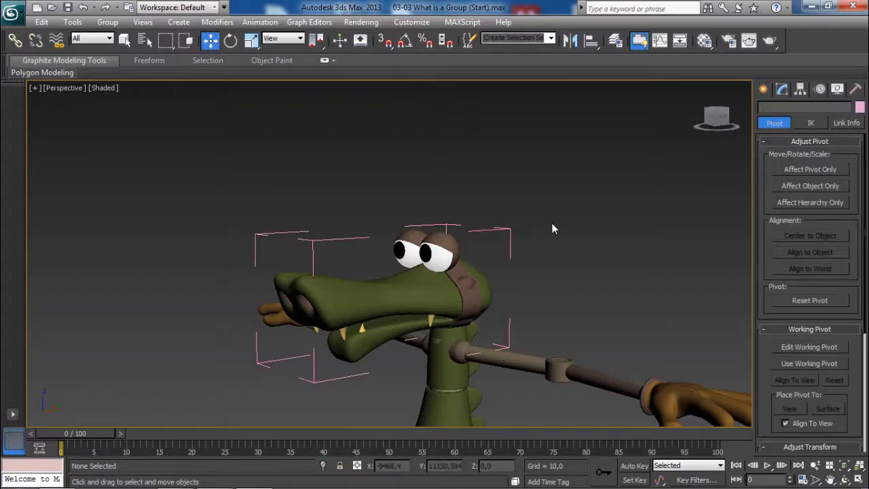
pyautogui.hotkey('ctrl', 'z')
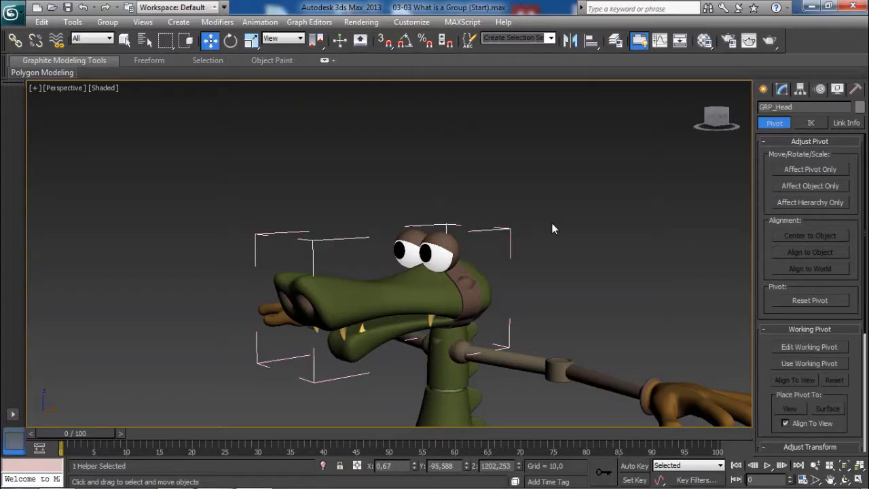
pyautogui.hotkey('ctrl', 'z')
pyautogui.hotkey('ctrl', 'z')
pyautogui.hotkey('ctrl', 'z')
pyautogui.hotkey('ctrl', 'z')
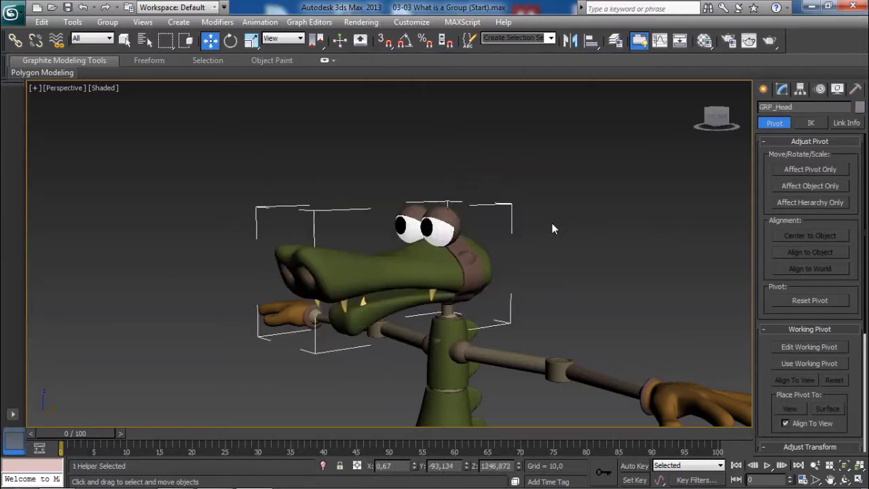
pyautogui.scroll(-3, 560, 256)
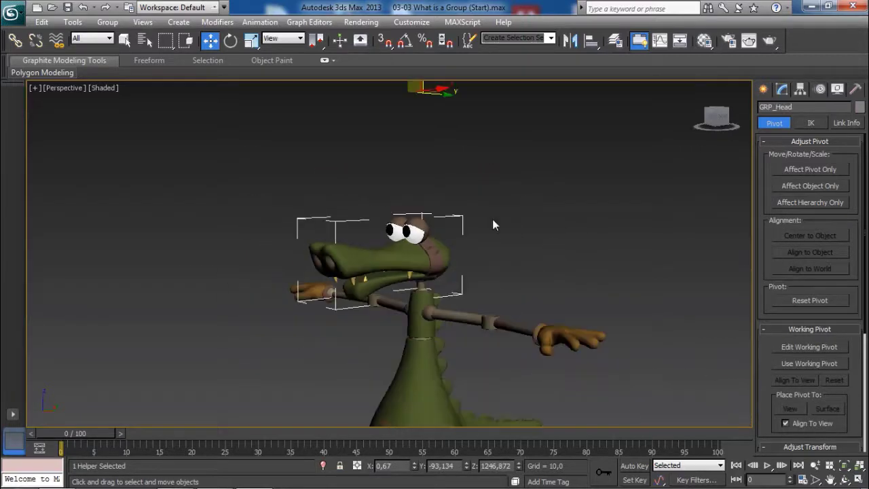
pyautogui.scroll(3, 462, 249)
pyautogui.click(563, 221)
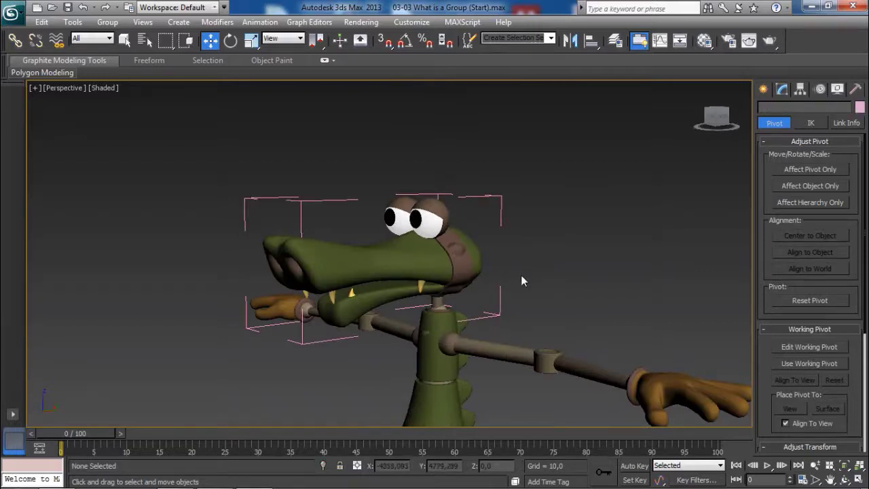
# Select the left hand (HandL) and display the model shaded with edged faces
pyautogui.keyDown('alt'); pyautogui.moveTo(521, 275); pyautogui.dragTo(488, 283, button='middle'); pyautogui.keyUp('alt')
pyautogui.scroll(3, 476, 277)
pyautogui.scroll(-3, 488, 282)
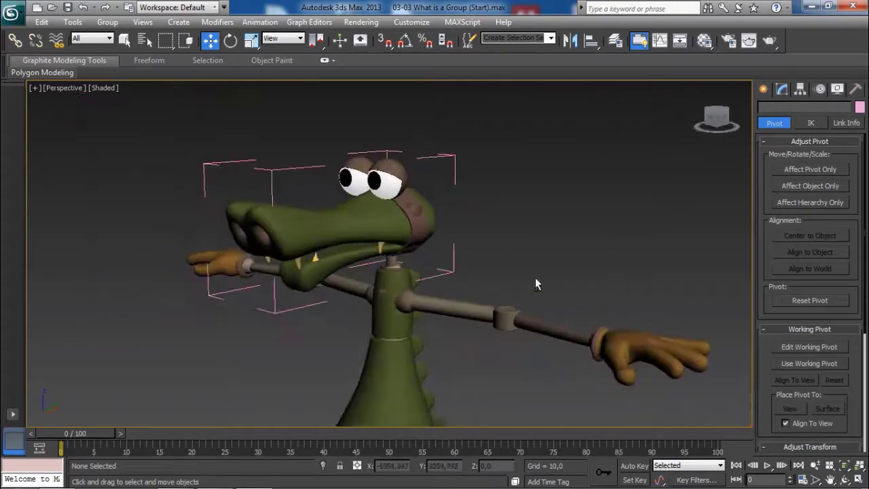
pyautogui.keyDown('alt'); pyautogui.moveTo(513, 251); pyautogui.dragTo(557, 266, button='middle'); pyautogui.keyUp('alt')
pyautogui.click(646, 342)
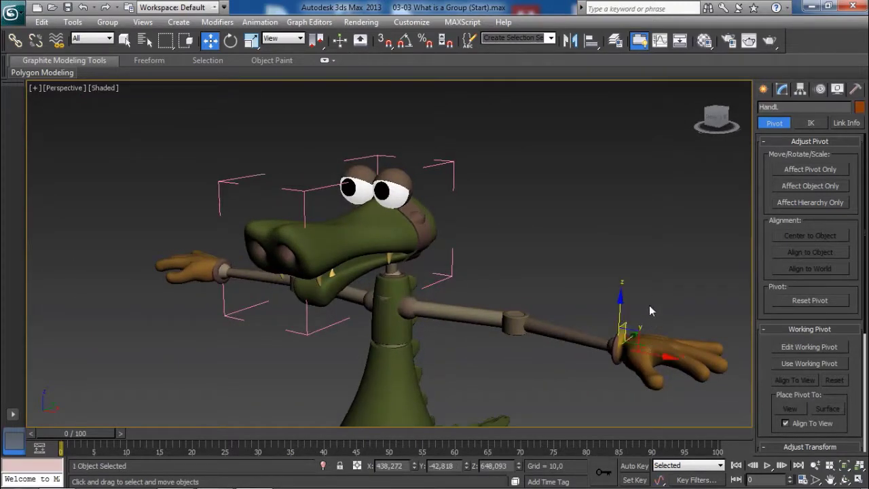
pyautogui.press('F4')
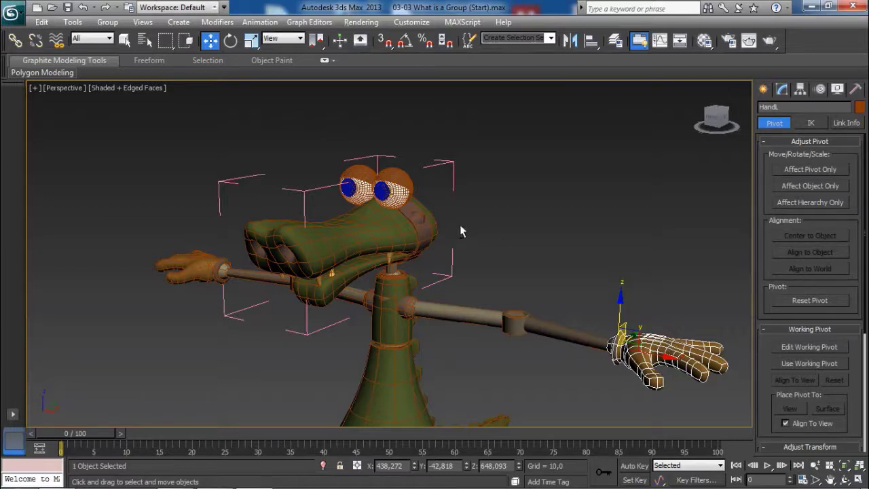
pyautogui.keyDown('alt'); pyautogui.moveTo(460, 231); pyautogui.dragTo(422, 190, button='middle'); pyautogui.keyUp('alt')
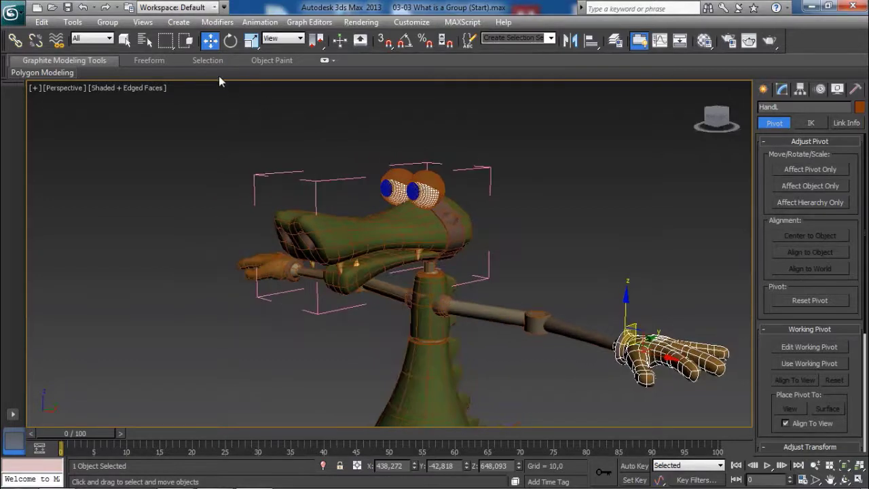
# Attach the selected left hand to the open GRP_Head group
pyautogui.click(107, 23)
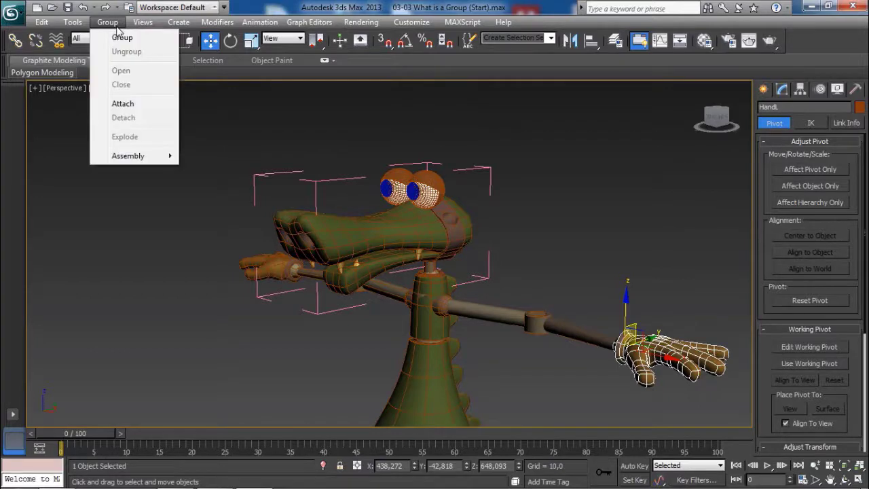
pyautogui.click(123, 104)
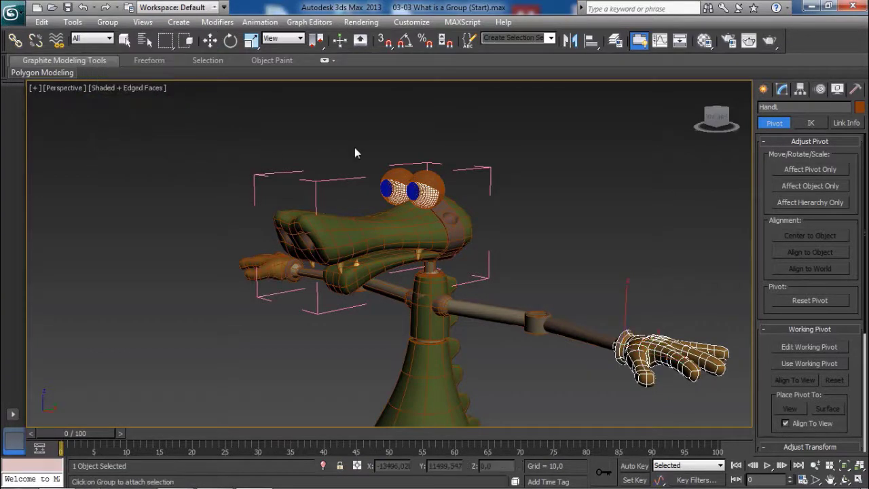
pyautogui.click(318, 184)
# Try moving the head group together with the attached left hand, then clear the selection
pyautogui.scroll(-6, 435, 220)
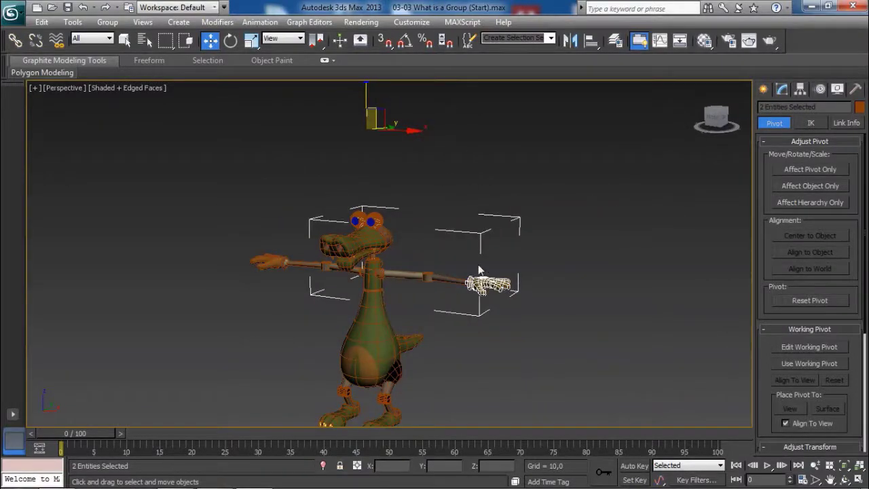
pyautogui.scroll(2, 401, 225)
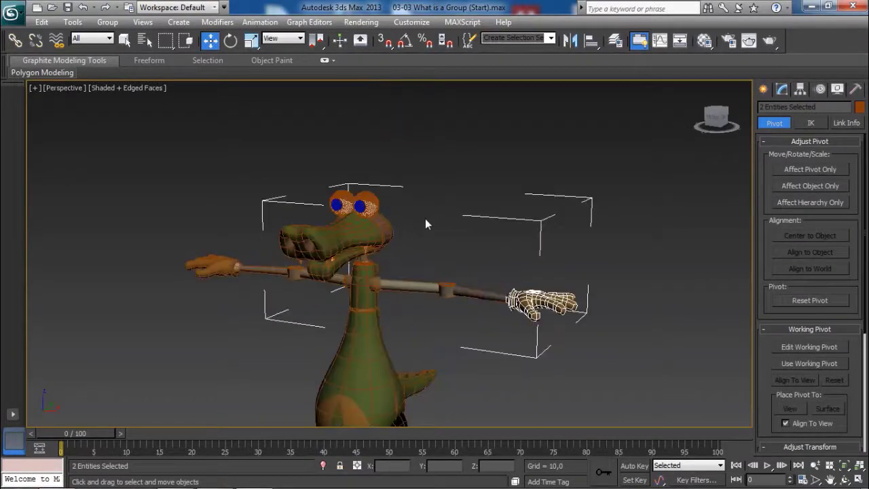
pyautogui.scroll(-4, 431, 220)
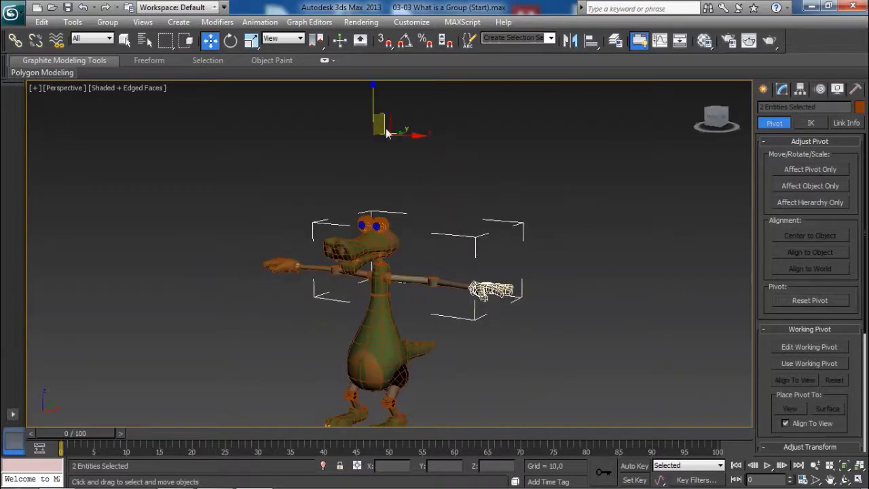
pyautogui.moveTo(392, 124)
pyautogui.mouseDown()
pyautogui.moveTo(459, 143)
pyautogui.moveTo(418, 94)
pyautogui.moveTo(408, 104)
pyautogui.moveTo(438, 135)
pyautogui.moveTo(411, 122)
pyautogui.moveTo(410, 94)
pyautogui.moveTo(411, 113)
pyautogui.moveTo(415, 105)
pyautogui.moveTo(444, 136)
pyautogui.moveTo(416, 95)
pyautogui.moveTo(439, 116)
pyautogui.moveTo(419, 128)
pyautogui.moveTo(466, 111)
pyautogui.moveTo(446, 135)
pyautogui.moveTo(419, 118)
pyautogui.moveTo(444, 132)
pyautogui.moveTo(419, 142)
pyautogui.moveTo(360, 93)
pyautogui.moveTo(502, 120)
pyautogui.moveTo(382, 122)
pyautogui.mouseUp()
pyautogui.click(435, 220)
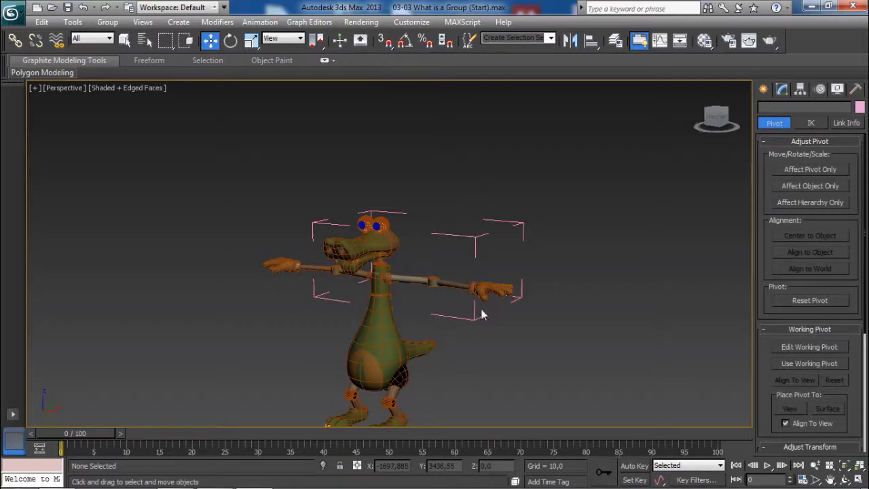
# Select the left hand, detach it from the GRP_Head group, and clear the selection
pyautogui.scroll(3, 427, 262)
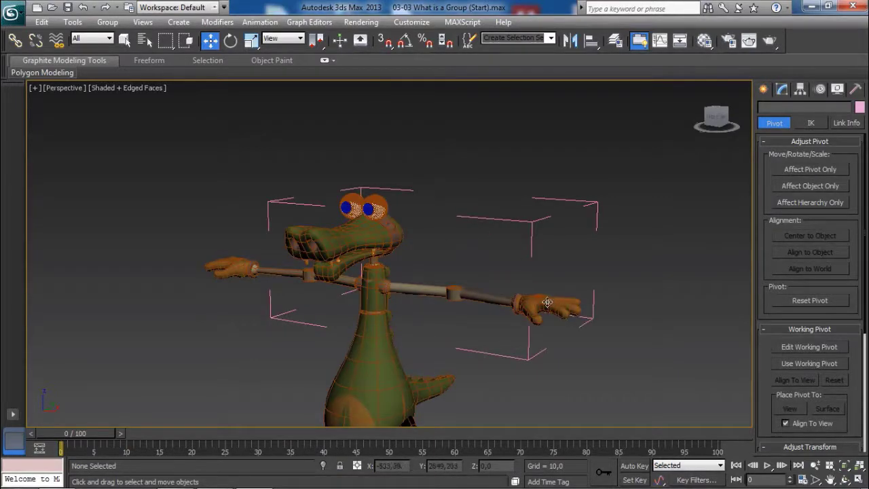
pyautogui.click(552, 300)
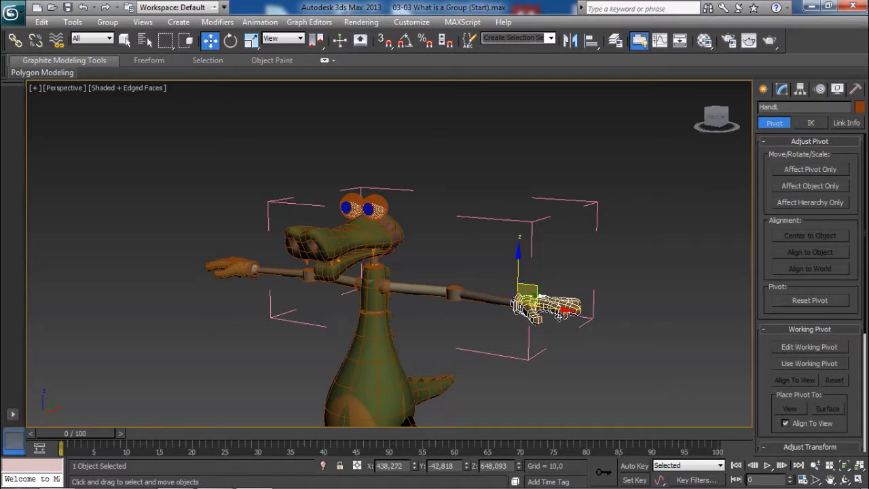
pyautogui.click(107, 22)
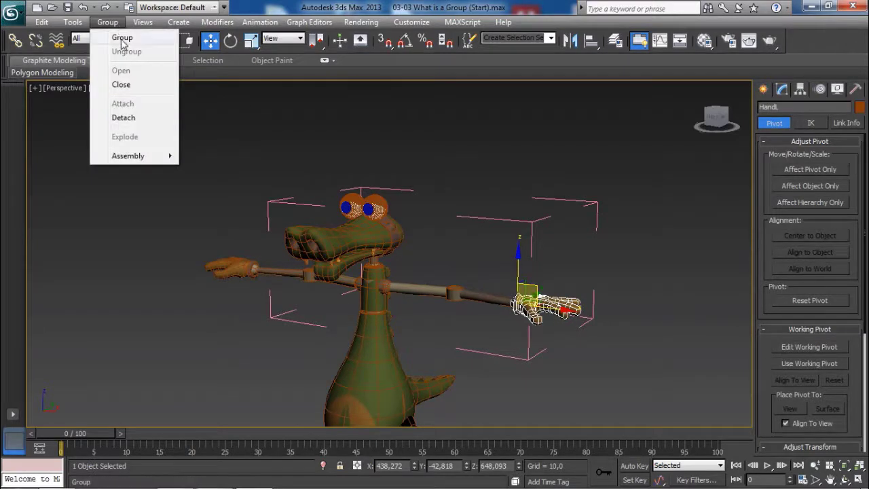
pyautogui.click(124, 117)
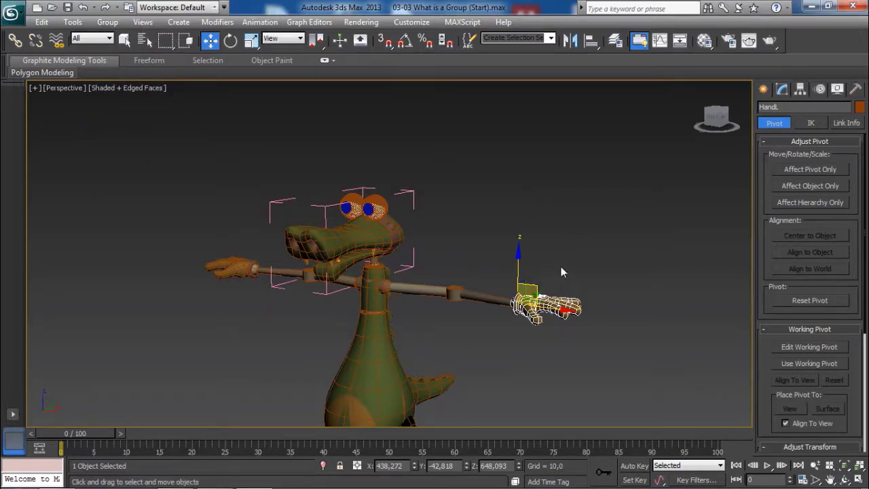
pyautogui.click(516, 241)
pyautogui.moveTo(533, 227); pyautogui.dragTo(531, 220, button='middle')
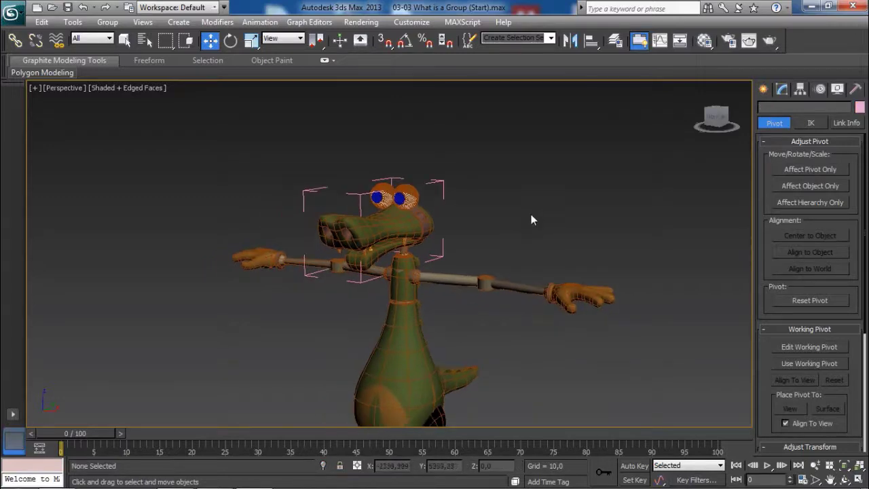
# Select the GRP_Head group and, affecting only its pivot, lower the pivot vertically to the height of the eyes
pyautogui.click(450, 194)
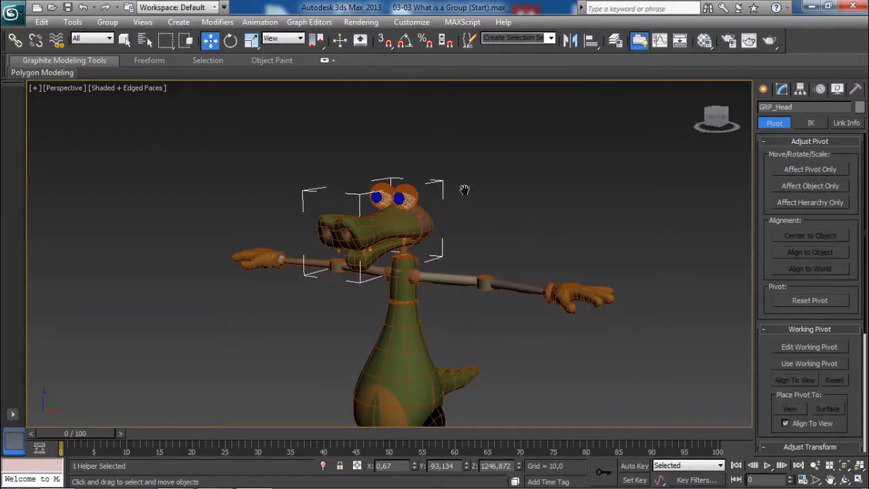
pyautogui.scroll(-3, 465, 190)
pyautogui.keyDown('alt'); pyautogui.moveTo(465, 190); pyautogui.dragTo(450, 236, button='middle'); pyautogui.keyUp('alt')
pyautogui.scroll(3, 417, 217)
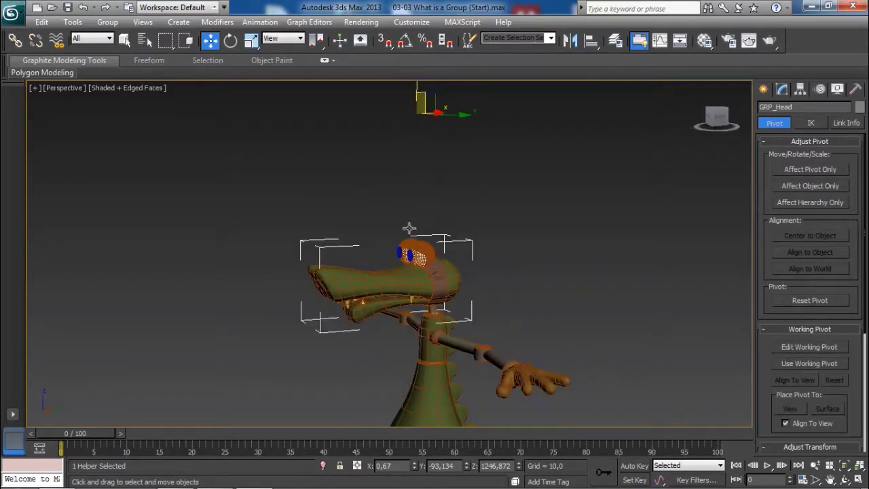
pyautogui.scroll(2, 402, 256)
pyautogui.scroll(-4, 440, 269)
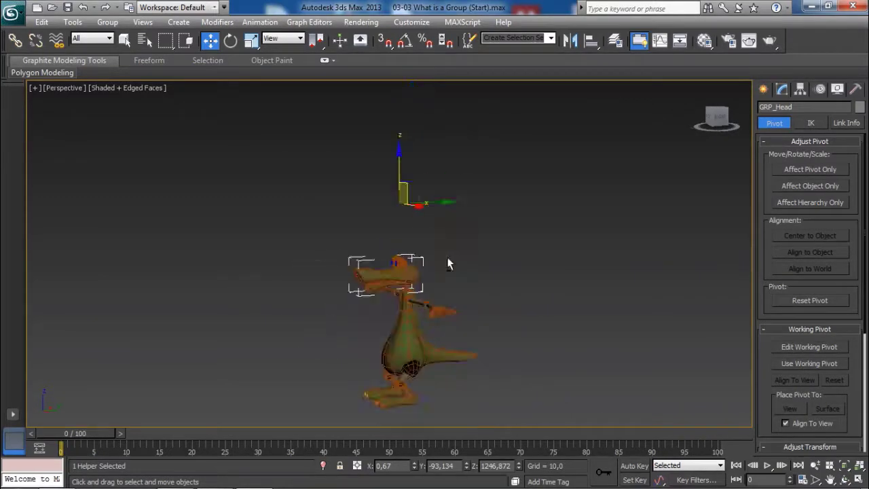
pyautogui.keyDown('alt'); pyautogui.moveTo(449, 262); pyautogui.dragTo(419, 263, button='middle'); pyautogui.keyUp('alt')
pyautogui.scroll(2, 416, 267)
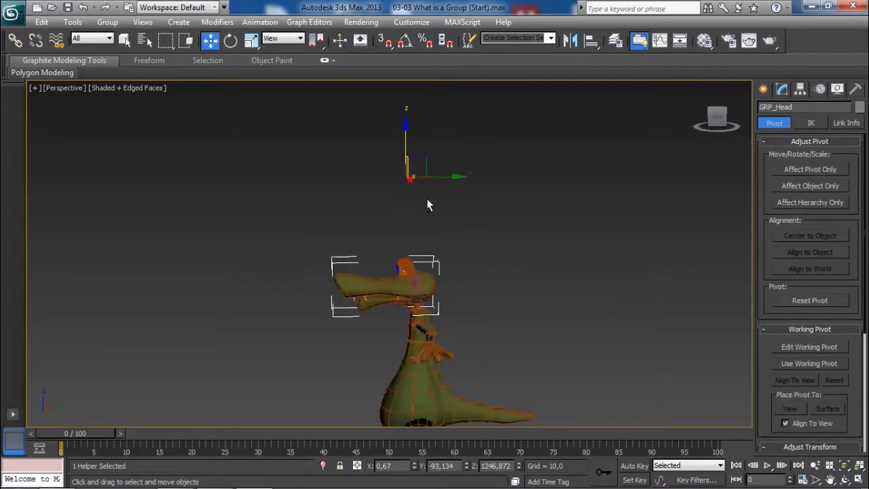
pyautogui.keyDown('alt'); pyautogui.moveTo(426, 199); pyautogui.dragTo(474, 211, button='middle'); pyautogui.keyUp('alt')
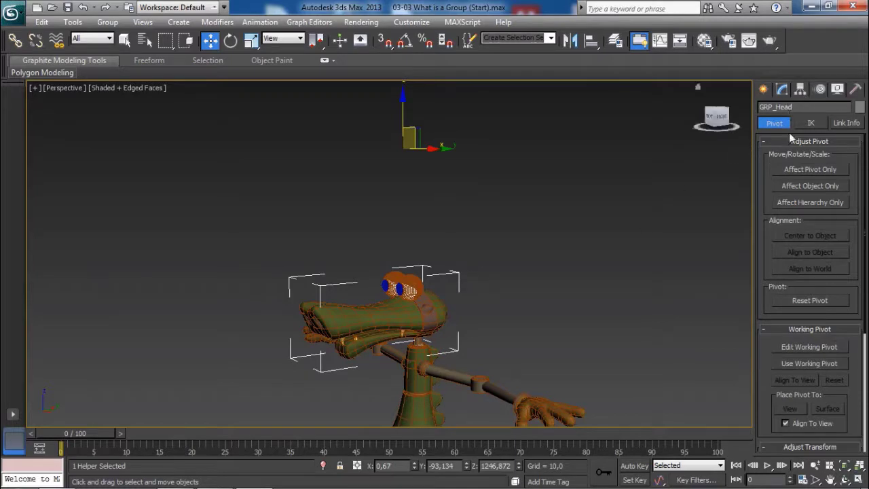
pyautogui.click(811, 169)
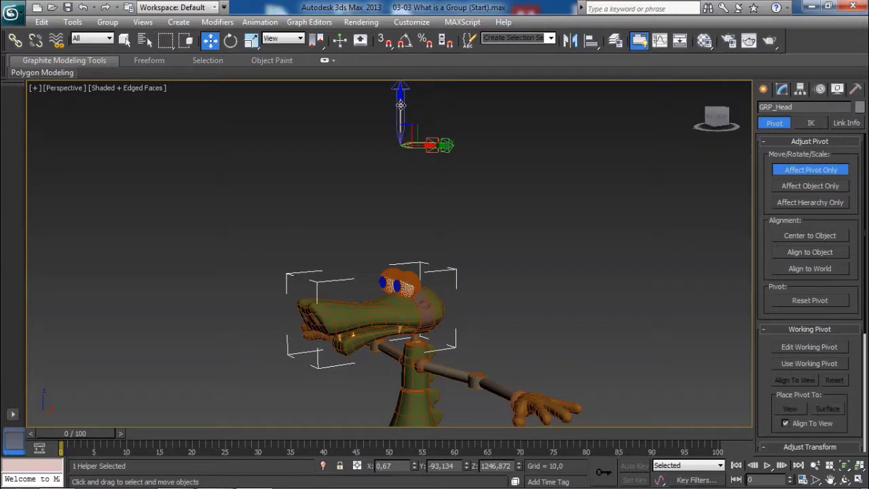
pyautogui.moveTo(400, 104); pyautogui.dragTo(404, 235)
pyautogui.scroll(2, 421, 215)
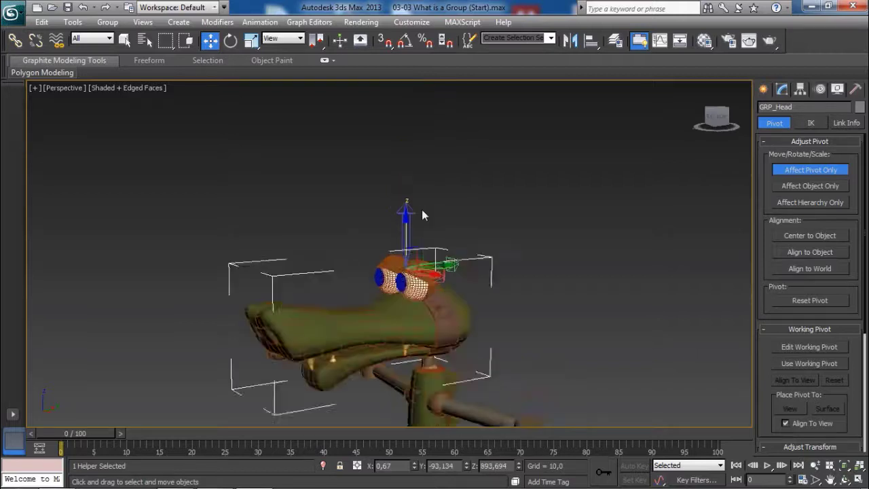
# Fine-tune the GRP_Head pivot to sit where the head meets the top of the neck, then end pivot-only editing
pyautogui.moveTo(422, 216)
pyautogui.keyDown('alt'); pyautogui.mouseDown(button='middle')
pyautogui.moveTo(433, 196)
pyautogui.moveTo(421, 204)
pyautogui.mouseUp(button='middle'); pyautogui.keyUp('alt')
pyautogui.moveTo(390, 194); pyautogui.dragTo(411, 277)
pyautogui.scroll(3, 411, 277)
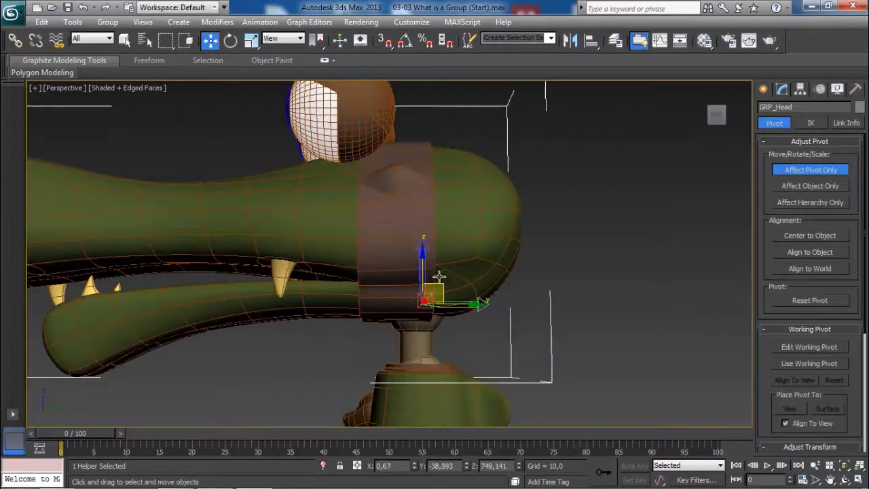
pyautogui.moveTo(440, 275); pyautogui.dragTo(433, 238, button='middle')
pyautogui.moveTo(438, 252); pyautogui.dragTo(435, 262)
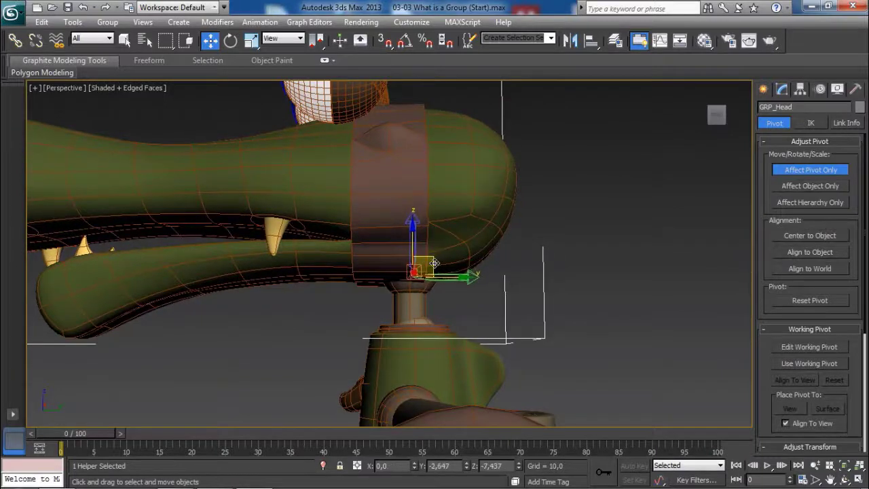
pyautogui.keyDown('alt'); pyautogui.moveTo(435, 262); pyautogui.dragTo(442, 270, button='middle'); pyautogui.keyUp('alt')
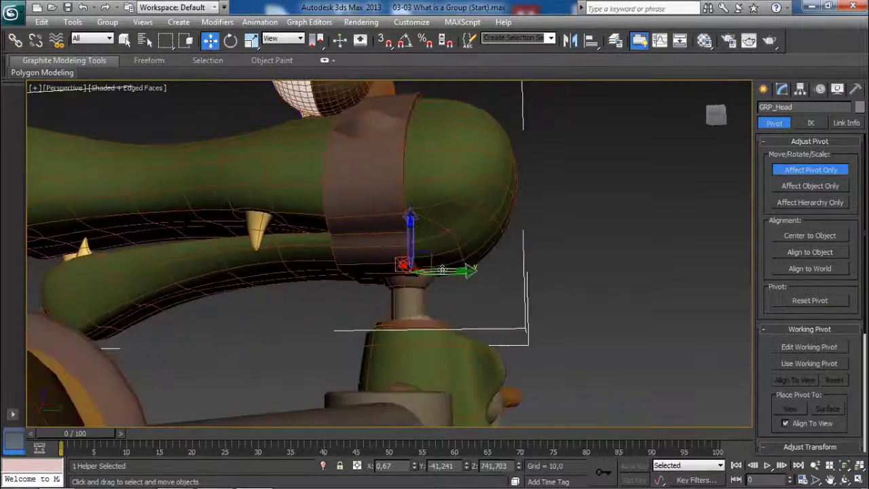
pyautogui.moveTo(444, 271); pyautogui.dragTo(440, 271)
pyautogui.keyDown('alt'); pyautogui.moveTo(445, 273); pyautogui.dragTo(463, 258, button='middle'); pyautogui.keyUp('alt')
pyautogui.scroll(-3, 432, 209)
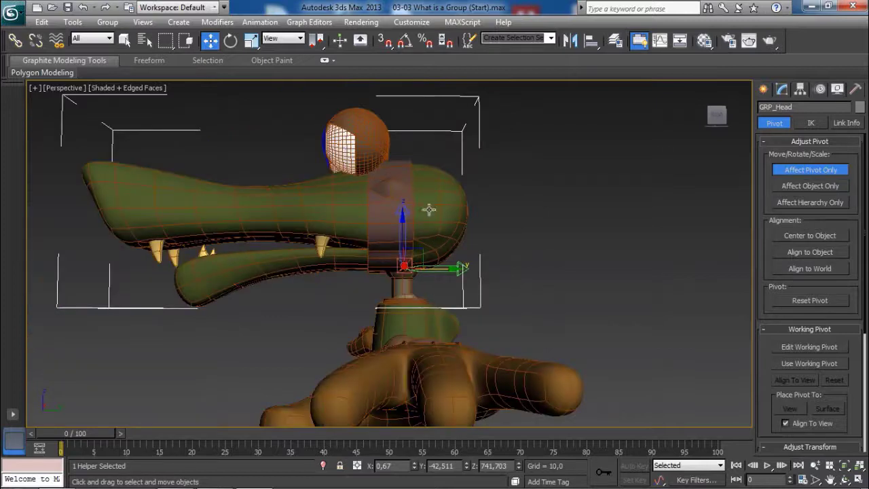
pyautogui.click(810, 170)
# Try rotating the head group up, down and sideways around its new pivot
pyautogui.scroll(-3, 498, 204)
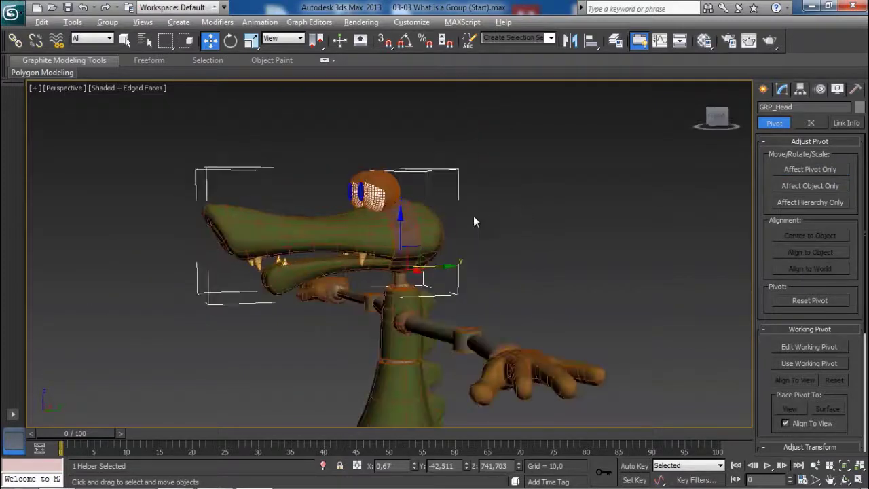
pyautogui.press('e')
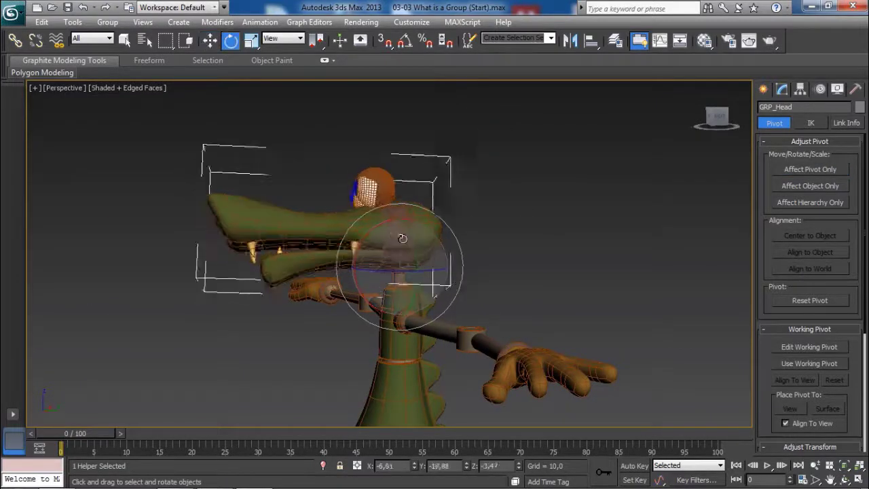
pyautogui.moveTo(402, 238); pyautogui.dragTo(434, 235)
pyautogui.keyDown('alt'); pyautogui.moveTo(435, 235); pyautogui.dragTo(520, 246, button='middle'); pyautogui.keyUp('alt')
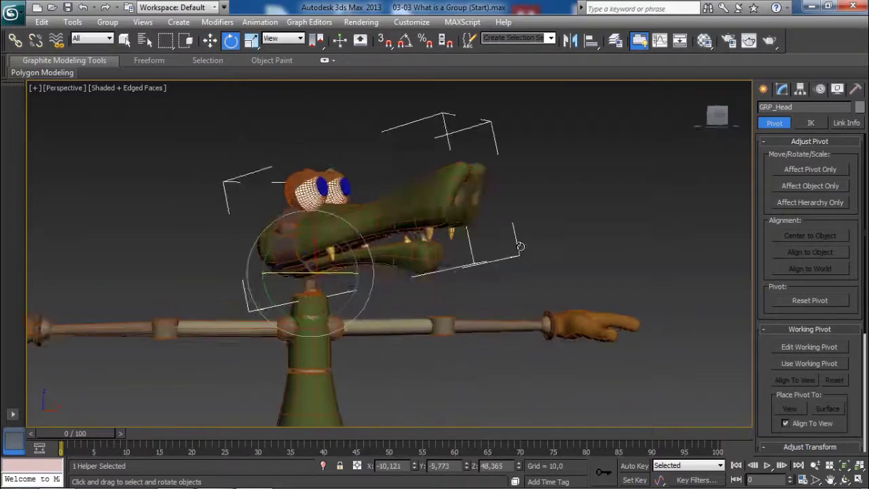
pyautogui.moveTo(306, 253); pyautogui.dragTo(384, 307)
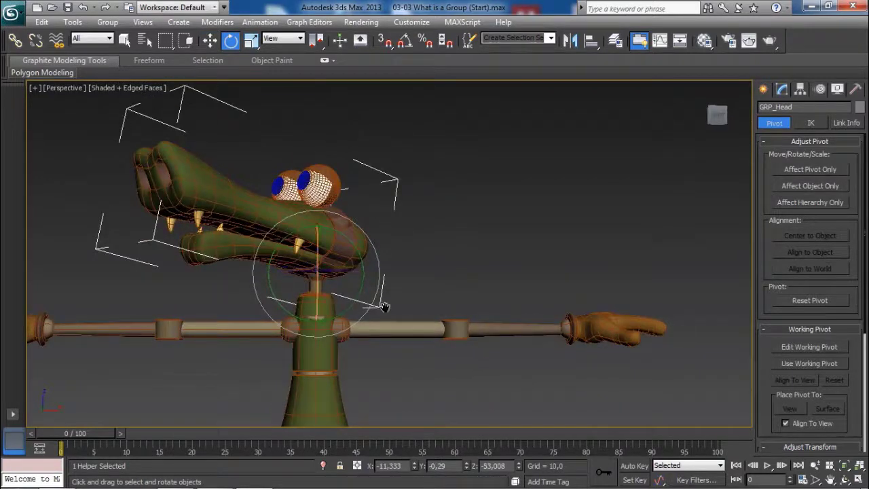
pyautogui.keyDown('alt'); pyautogui.moveTo(384, 307); pyautogui.dragTo(380, 312, button='middle'); pyautogui.keyUp('alt')
pyautogui.moveTo(381, 313); pyautogui.dragTo(525, 233)
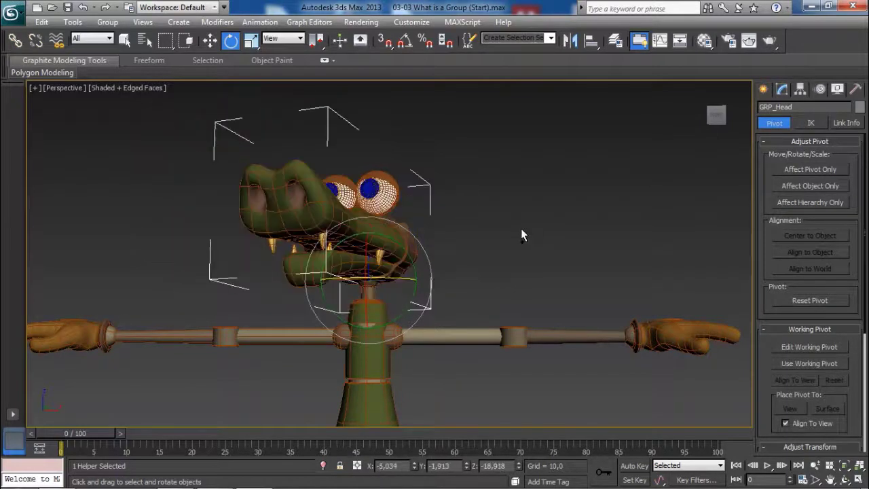
# Undo the test rotations of the head group and clear the selection
pyautogui.hotkey('ctrl', 'z')
pyautogui.hotkey('ctrl', 'z')
pyautogui.keyDown('alt'); pyautogui.moveTo(532, 234); pyautogui.dragTo(505, 234, button='middle'); pyautogui.keyUp('alt')
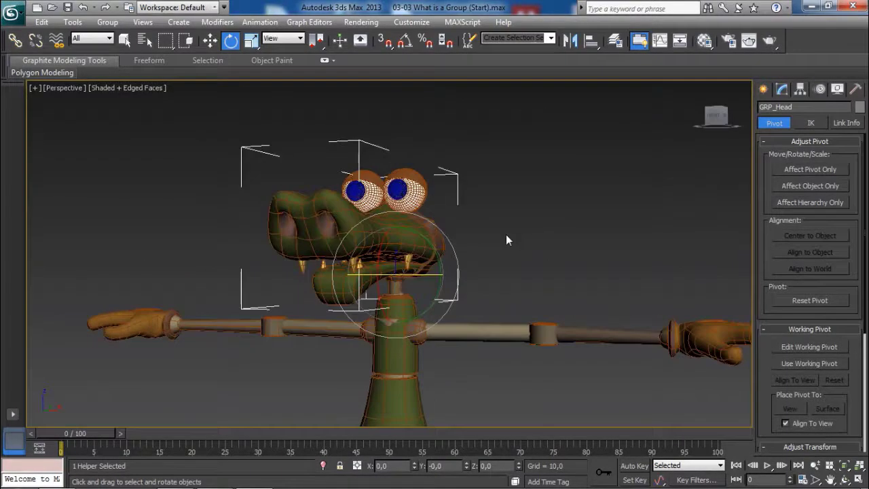
pyautogui.scroll(-3, 496, 238)
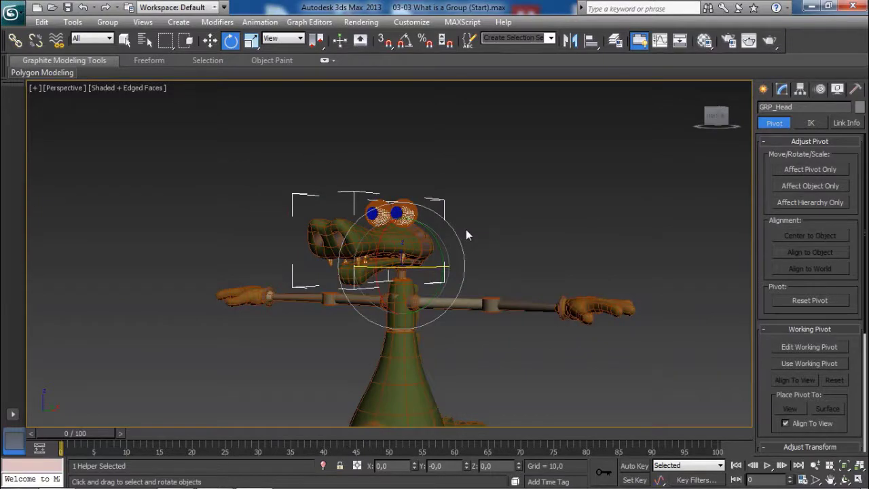
pyautogui.moveTo(483, 248)
pyautogui.mouseDown()
pyautogui.moveTo(456, 260)
pyautogui.moveTo(501, 248)
pyautogui.moveTo(480, 240)
pyautogui.mouseUp()
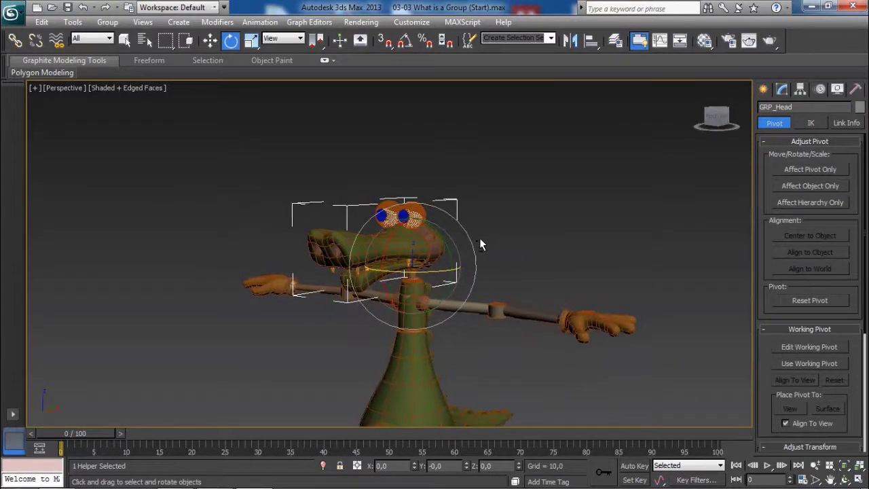
pyautogui.click(109, 22)
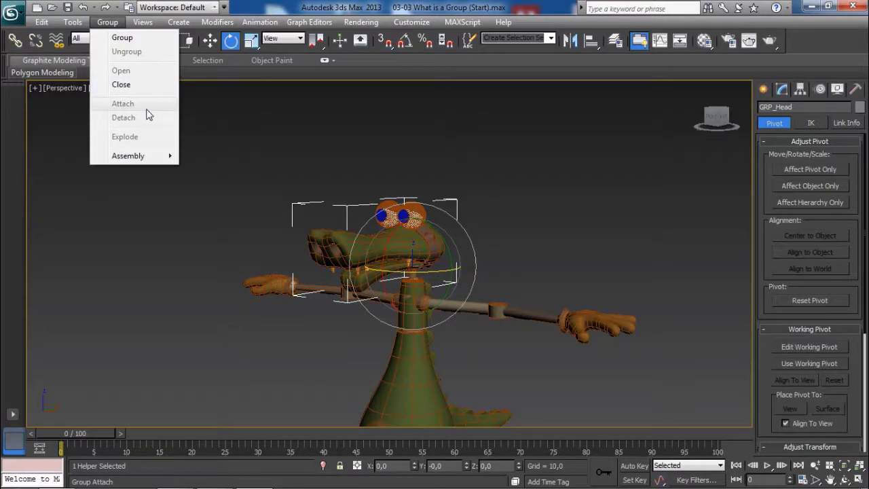
pyautogui.click(559, 201)
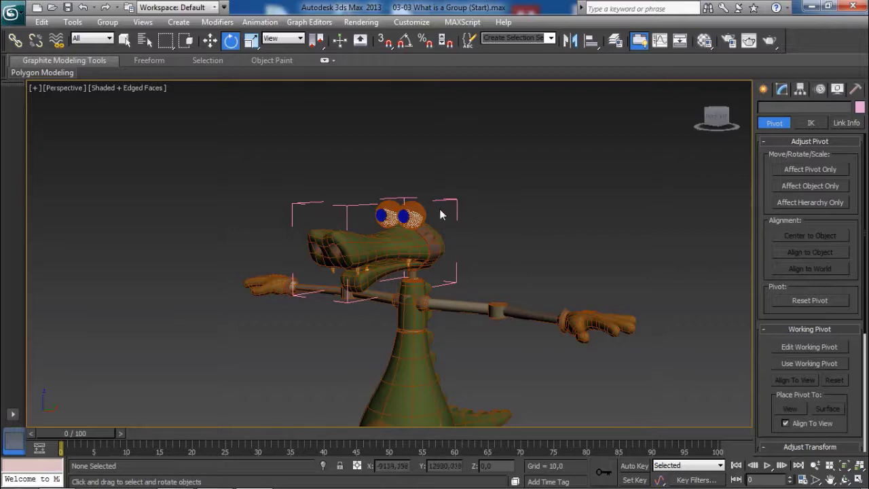
# Select the open GRP_Head group by its bounding box with the Move tool active, and close the group
pyautogui.click(457, 203)
pyautogui.scroll(3, 458, 203)
pyautogui.press('w')
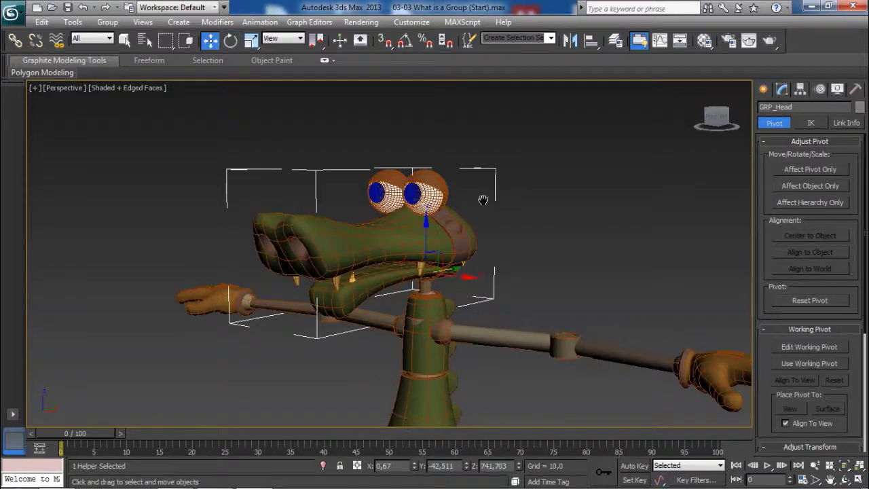
pyautogui.moveTo(483, 200); pyautogui.dragTo(493, 214, button='middle')
pyautogui.click(516, 189)
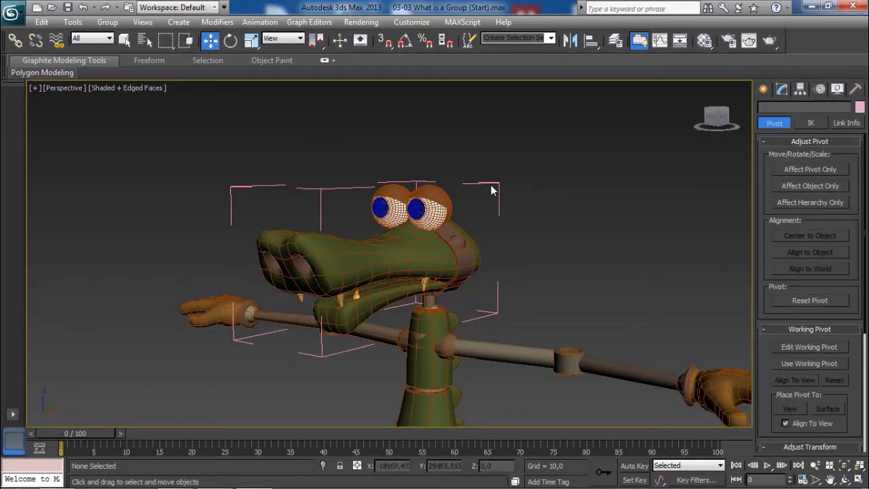
pyautogui.click(499, 183)
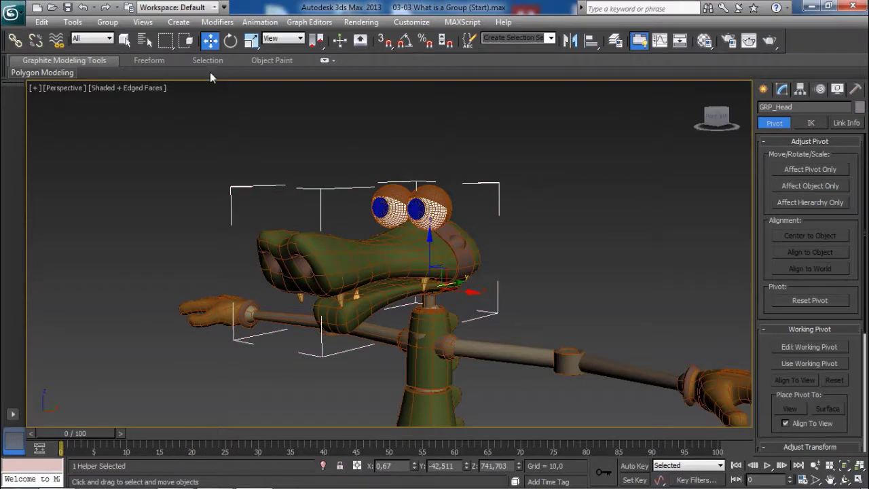
pyautogui.click(108, 23)
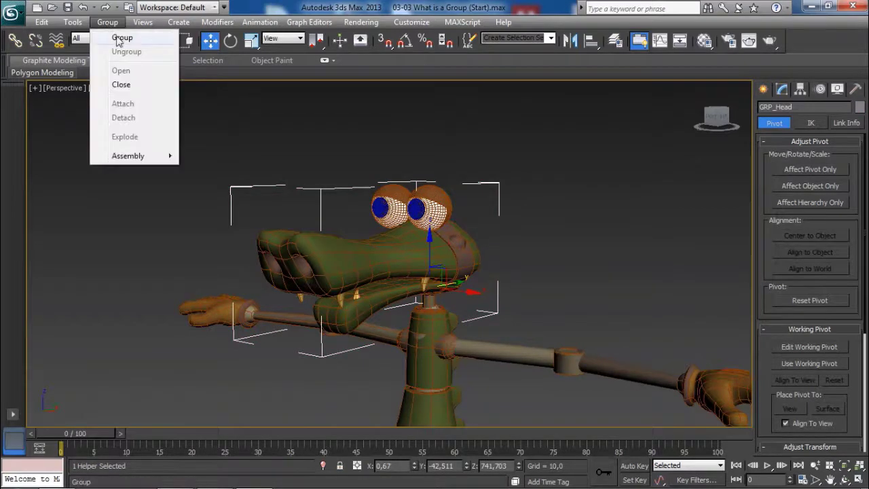
pyautogui.click(128, 85)
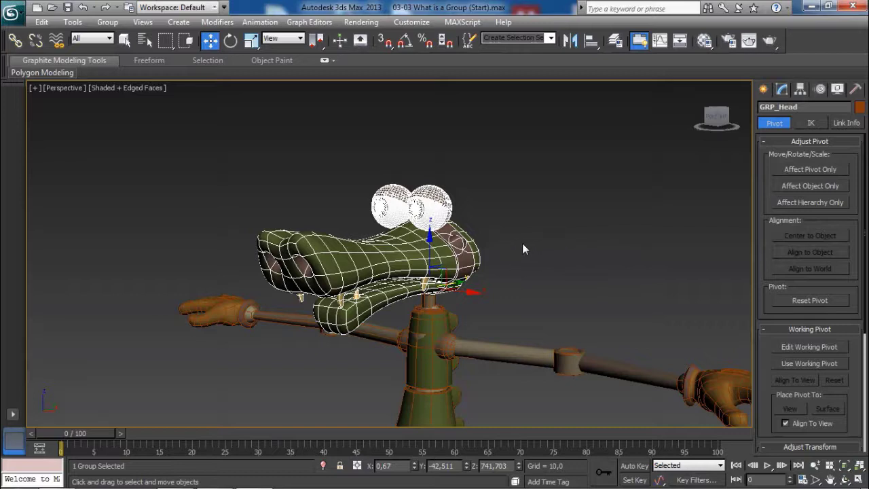
# Explode the GRP_Head group into separate objects and clear the selection
pyautogui.click(106, 28)
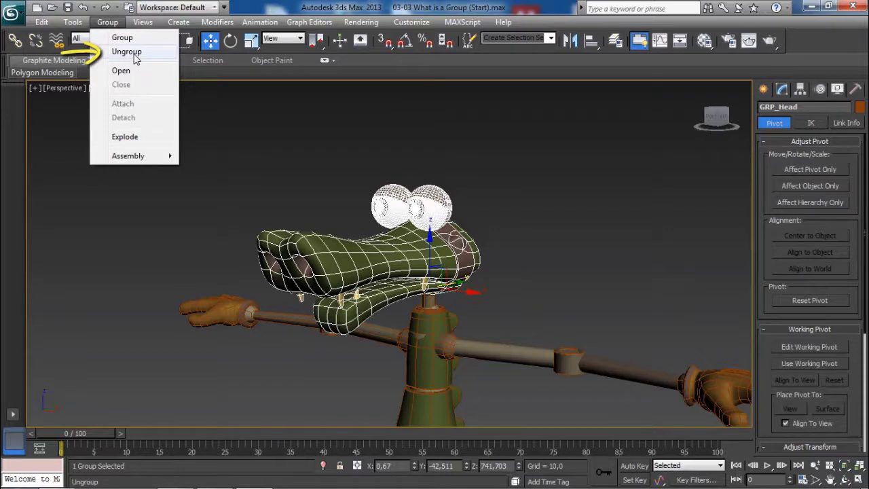
pyautogui.click(146, 138)
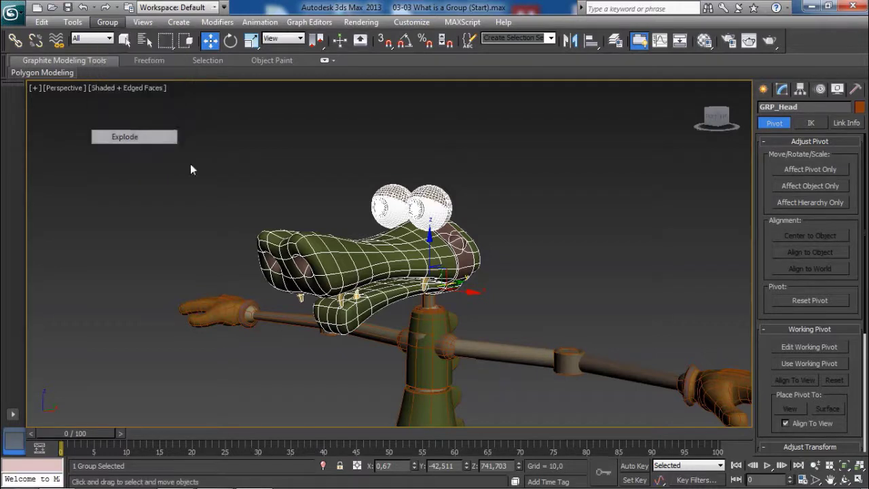
pyautogui.click(549, 221)
pyautogui.moveTo(551, 220); pyautogui.dragTo(550, 212, button='middle')
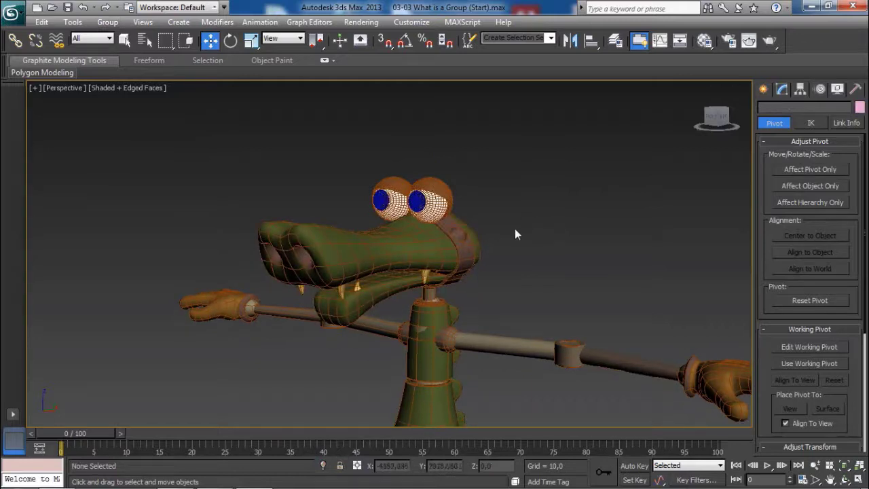
pyautogui.click(457, 236)
pyautogui.keyDown('alt'); pyautogui.moveTo(516, 277); pyautogui.dragTo(501, 226, button='middle'); pyautogui.keyUp('alt')
pyautogui.click(493, 218)
pyautogui.click(465, 199)
pyautogui.click(523, 214)
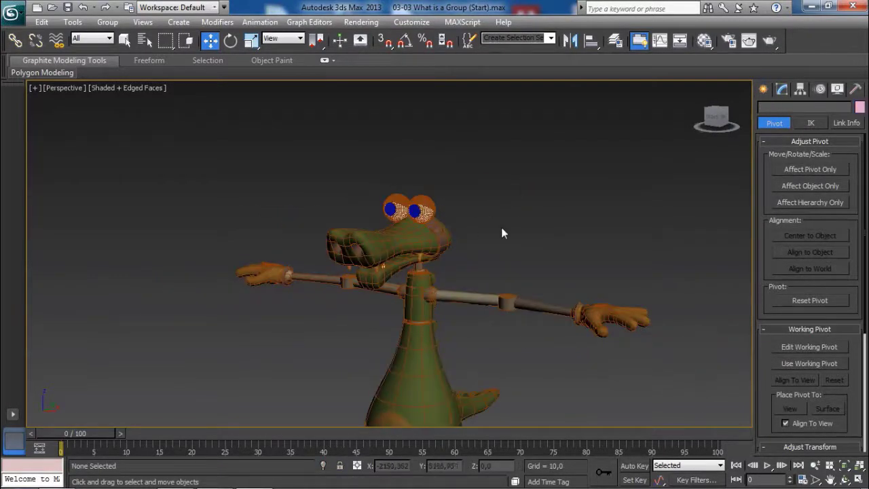
# Open the Schematic View and examine how the character's object nodes are arranged
pyautogui.click(681, 42)
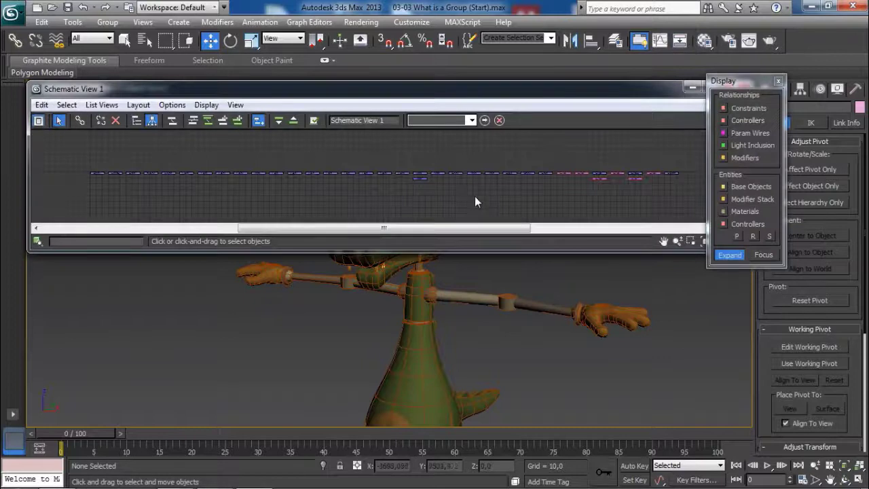
pyautogui.moveTo(476, 197); pyautogui.dragTo(553, 174, button='middle')
pyautogui.scroll(5, 422, 182)
pyautogui.scroll(-2, 422, 181)
pyautogui.scroll(-1, 541, 183)
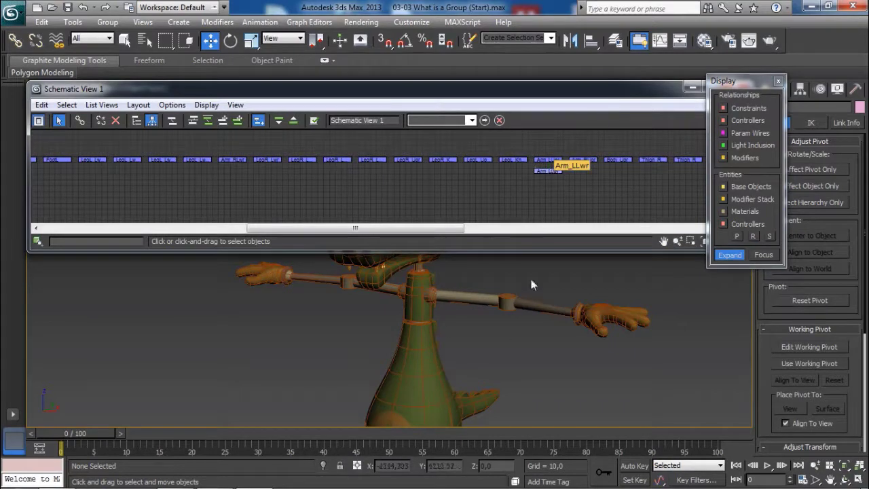
pyautogui.moveTo(531, 279); pyautogui.dragTo(523, 384, button='middle')
pyautogui.scroll(-3, 523, 380)
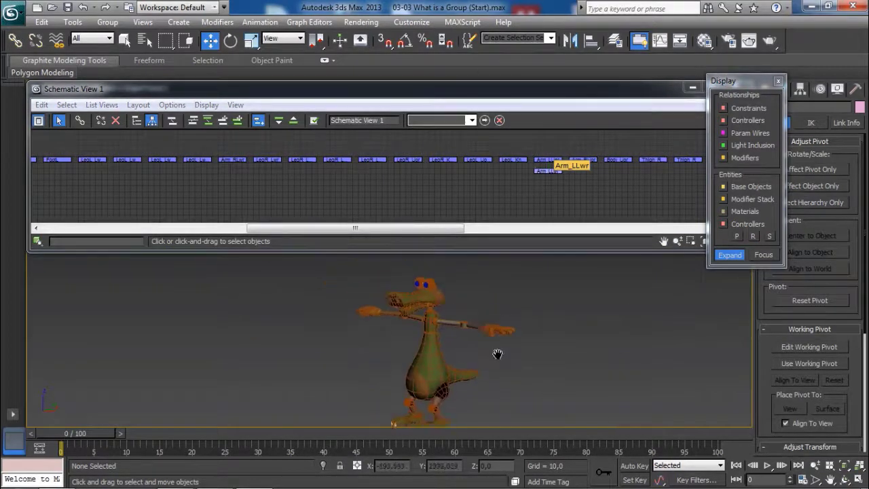
pyautogui.moveTo(497, 358); pyautogui.dragTo(477, 348, button='middle')
# Undo the explode of the head group and bring up the GRP_Head node in the Schematic View
pyautogui.hotkey('ctrl', 'z')
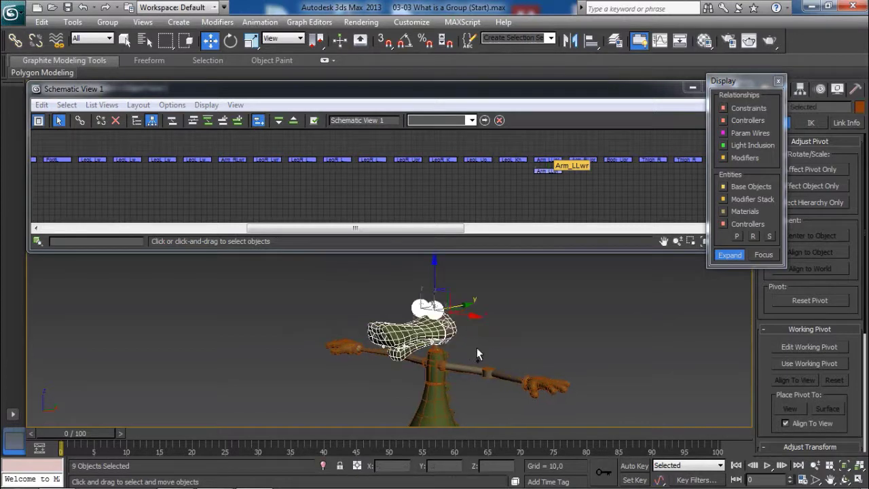
pyautogui.hotkey('ctrl', 'z')
pyautogui.hotkey('ctrl', 'z')
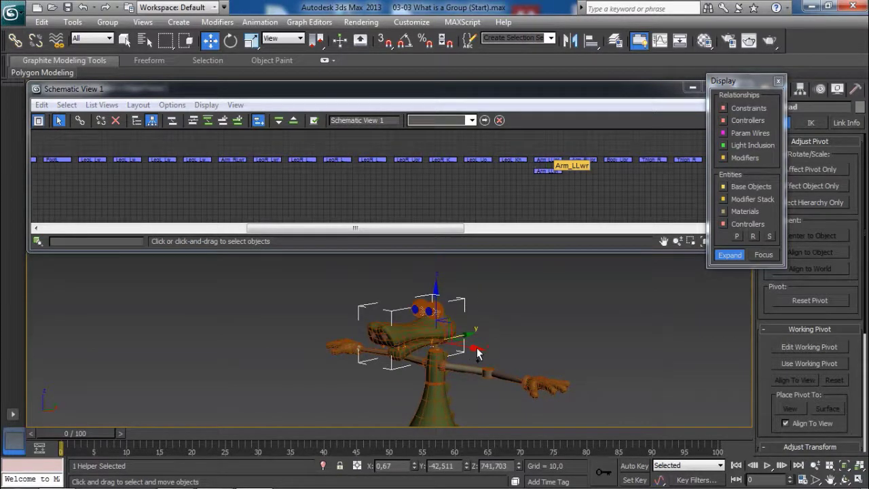
pyautogui.moveTo(549, 188); pyautogui.dragTo(427, 182, button='middle')
pyautogui.scroll(-5, 534, 189)
pyautogui.scroll(10, 527, 173)
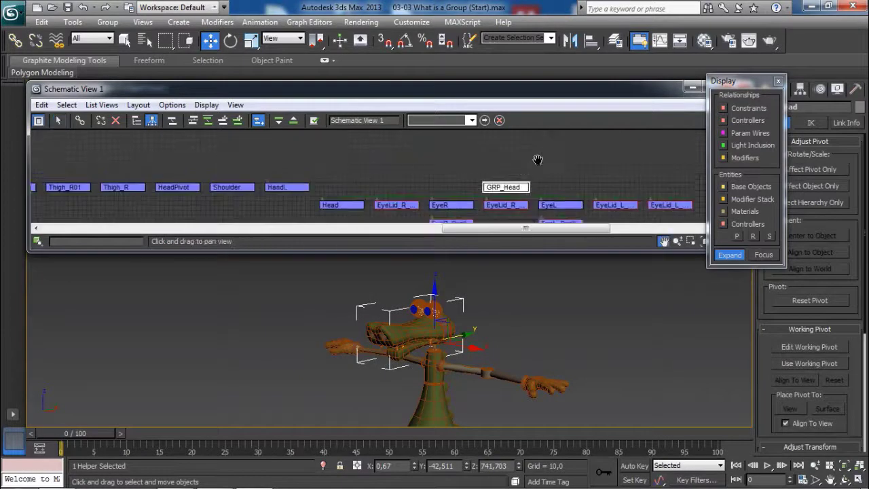
pyautogui.moveTo(565, 158); pyautogui.dragTo(560, 154, button='middle')
# Select the head group's bounding helper and close the open GRP_Head group
pyautogui.middleClick(524, 288)
pyautogui.scroll(5, 524, 288)
pyautogui.moveTo(523, 288)
pyautogui.mouseDown(button='middle')
pyautogui.moveTo(505, 252)
pyautogui.moveTo(508, 285)
pyautogui.mouseUp(button='middle')
pyautogui.scroll(-5, 525, 285)
pyautogui.click(508, 304)
pyautogui.click(452, 285)
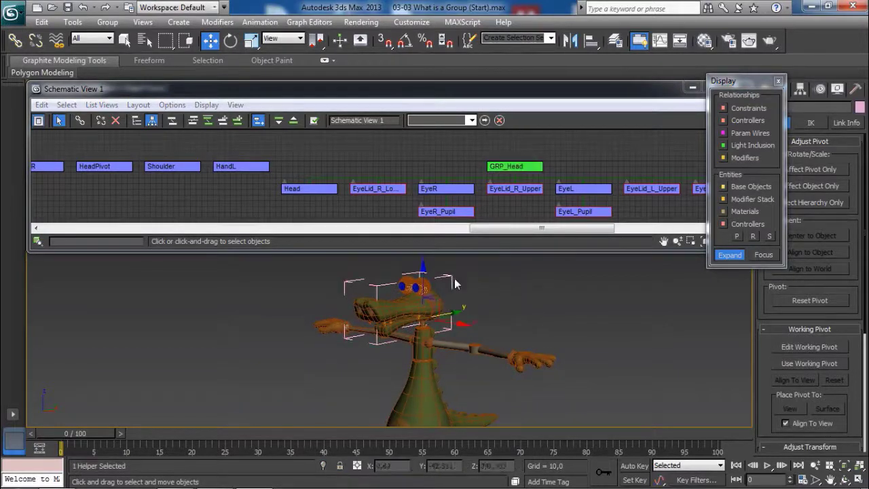
pyautogui.click(107, 22)
pyautogui.click(122, 86)
# Ungroup GRP_Head, clear the selection and review the resulting nodes in the Schematic View
pyautogui.click(107, 22)
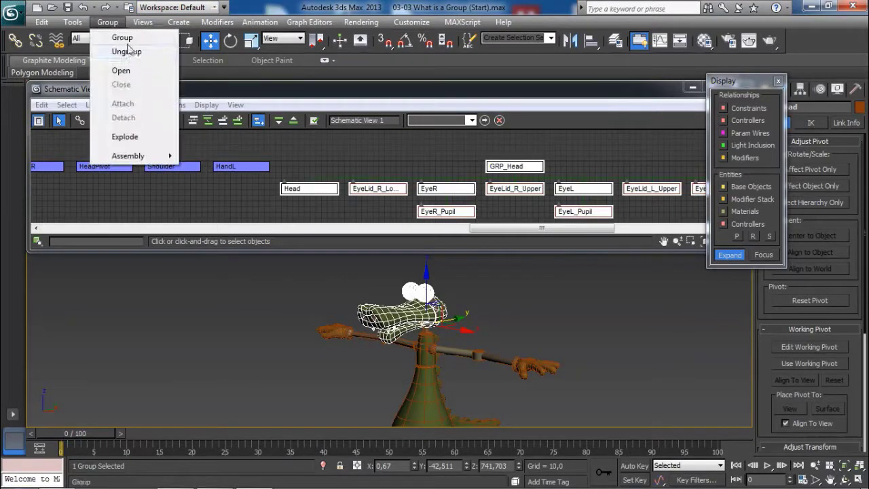
pyautogui.click(129, 55)
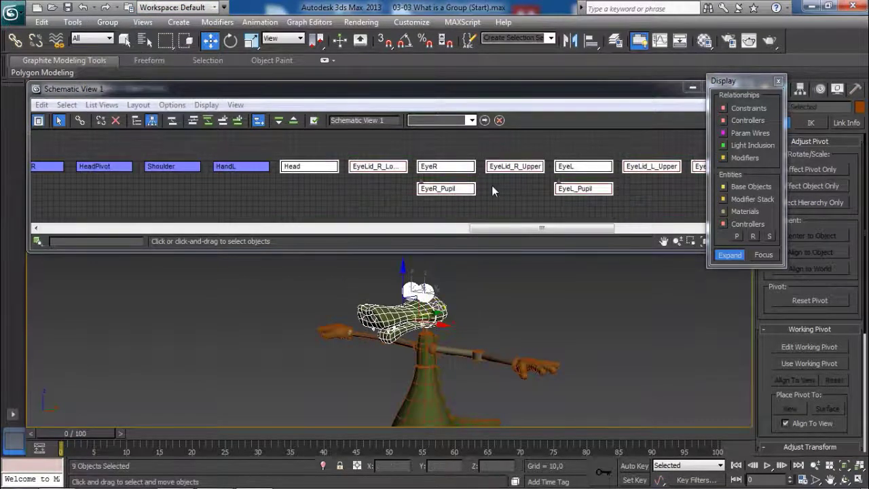
pyautogui.click(493, 186)
pyautogui.scroll(-4, 504, 188)
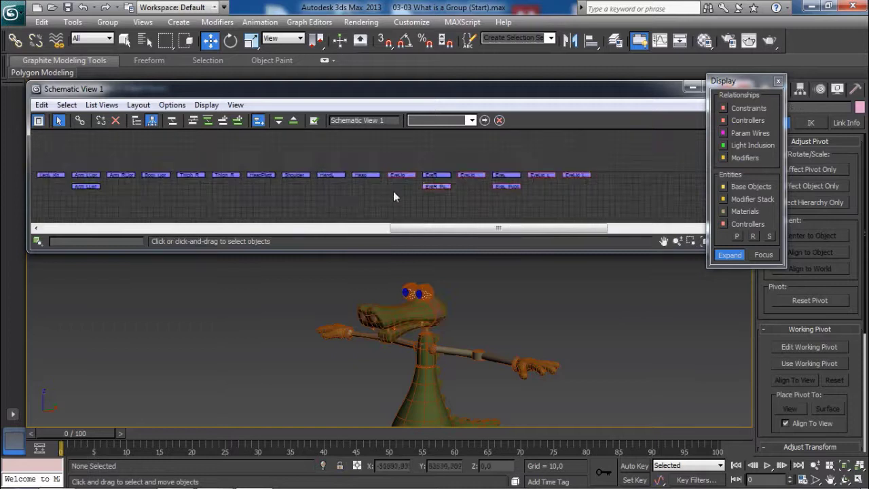
pyautogui.scroll(-3, 393, 196)
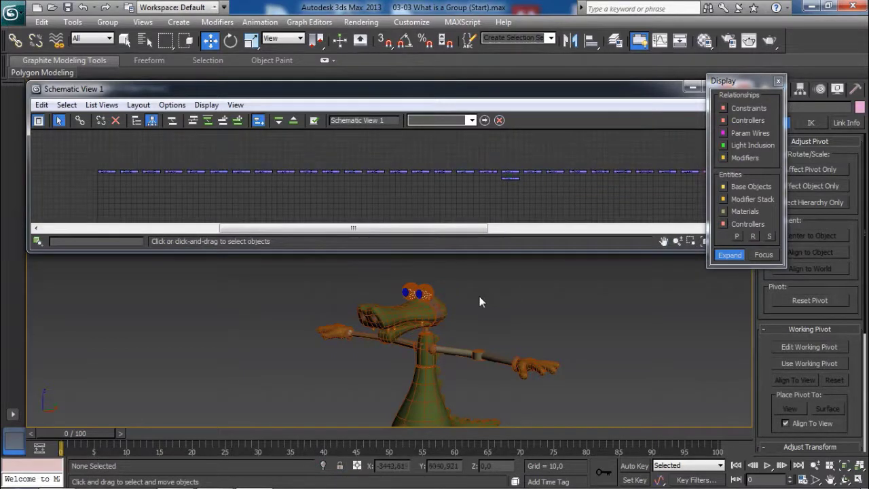
pyautogui.moveTo(479, 296); pyautogui.dragTo(480, 307, button='middle')
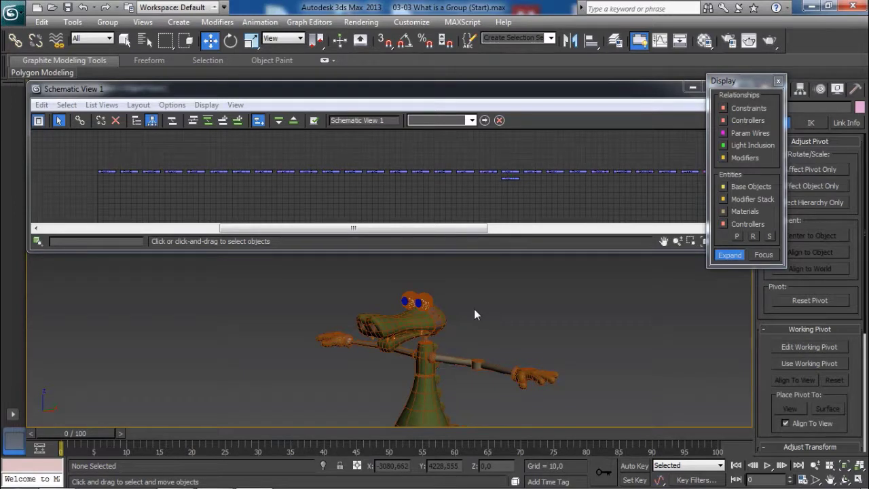
# Close the Schematic View with its Display floater and turn off edged faces in the Perspective view
pyautogui.click(778, 80)
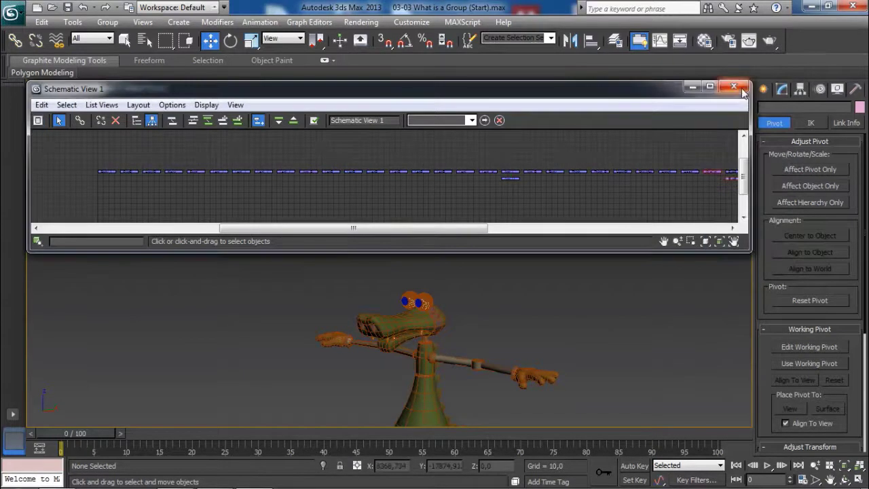
pyautogui.click(741, 90)
pyautogui.press('F4')
pyautogui.moveTo(492, 300)
pyautogui.mouseDown(button='middle')
pyautogui.moveTo(493, 248)
pyautogui.moveTo(501, 257)
pyautogui.mouseUp(button='middle')
pyautogui.scroll(4, 509, 259)
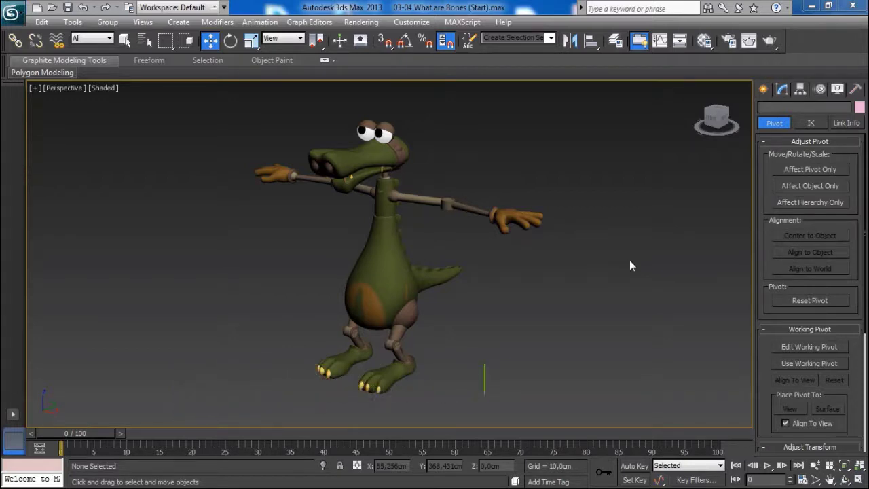
# Open the Bone Tools window from the animation commands and shift it over the viewport
pyautogui.keyDown('alt'); pyautogui.moveTo(430, 212); pyautogui.dragTo(453, 271, button='middle'); pyautogui.keyUp('alt')
pyautogui.scroll(3, 449, 211)
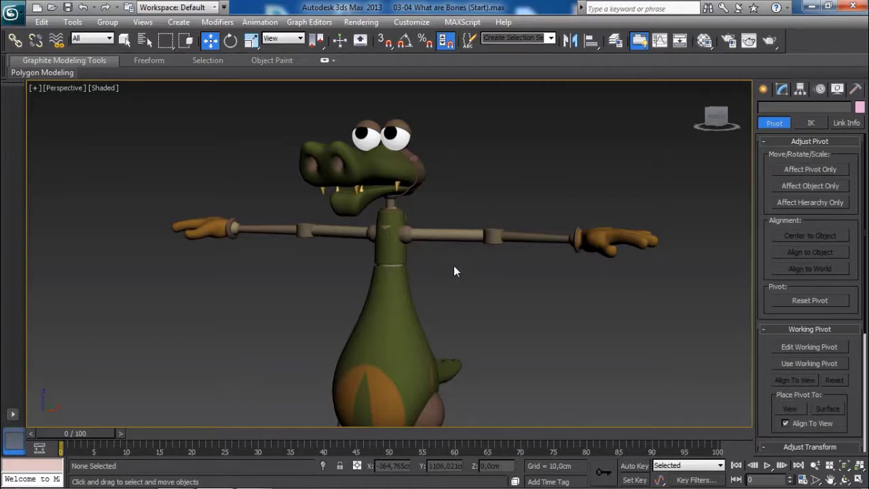
pyautogui.click(261, 22)
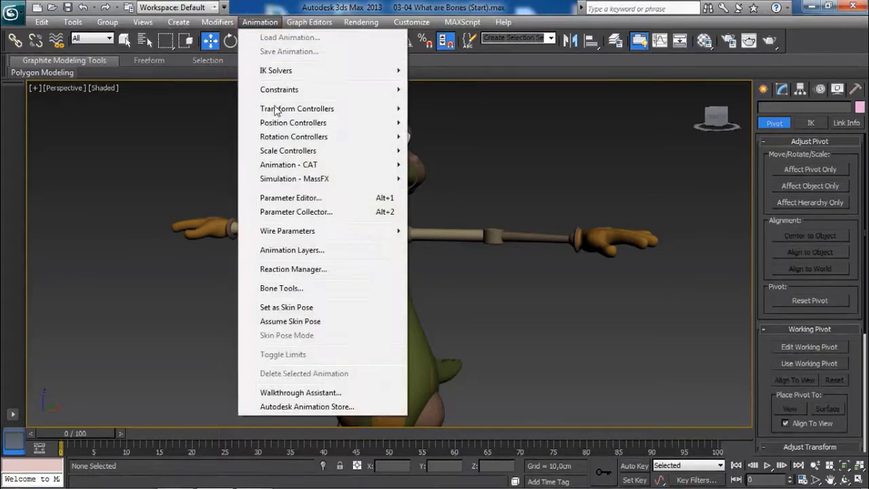
pyautogui.click(313, 290)
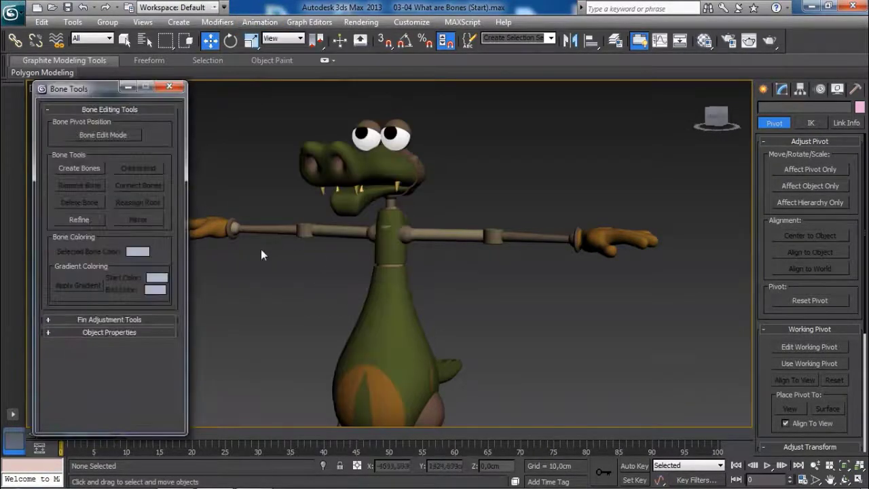
pyautogui.moveTo(97, 88); pyautogui.dragTo(246, 99)
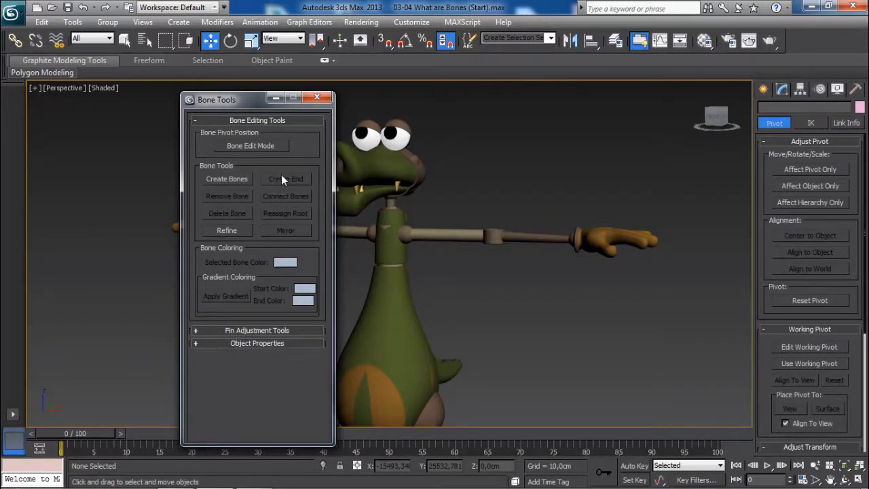
# Show all four viewports and maximize the Top view, moving the Bone Tools window clear of the crocodile
pyautogui.click(568, 181)
pyautogui.hotkey('alt', 'w')
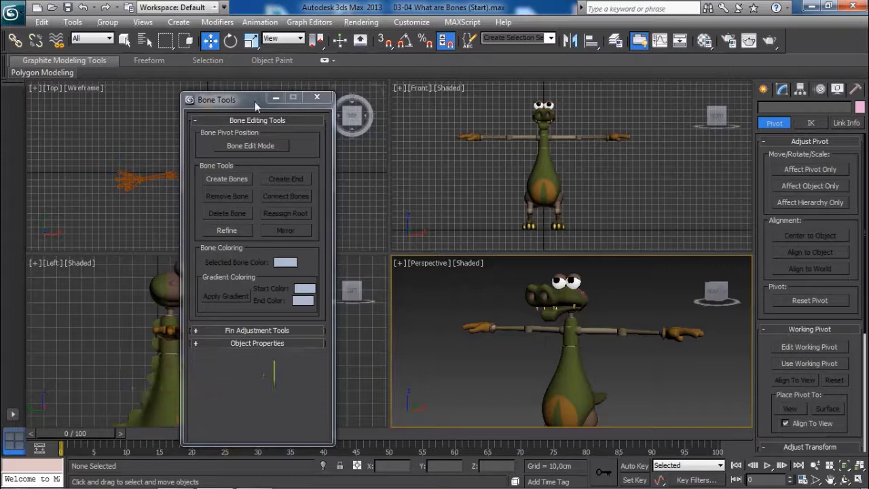
pyautogui.moveTo(255, 101); pyautogui.dragTo(386, 118)
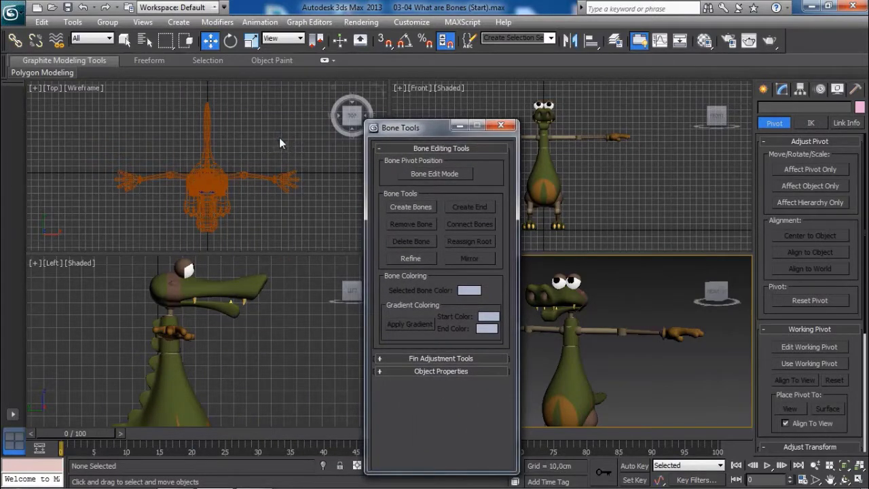
pyautogui.click(279, 137)
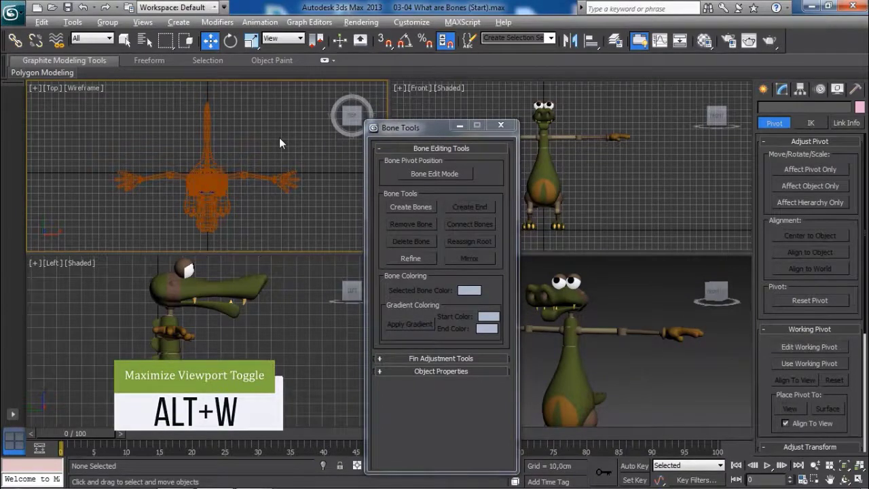
pyautogui.hotkey('alt', 'w')
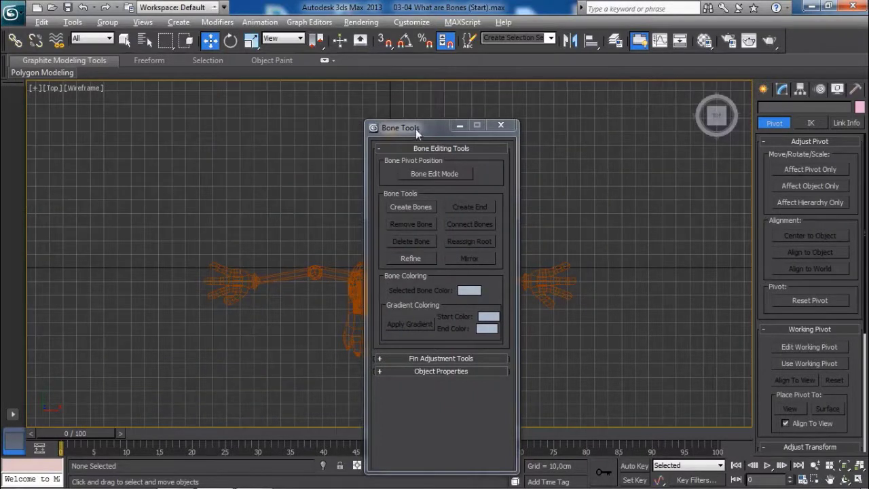
pyautogui.moveTo(415, 129); pyautogui.dragTo(662, 160)
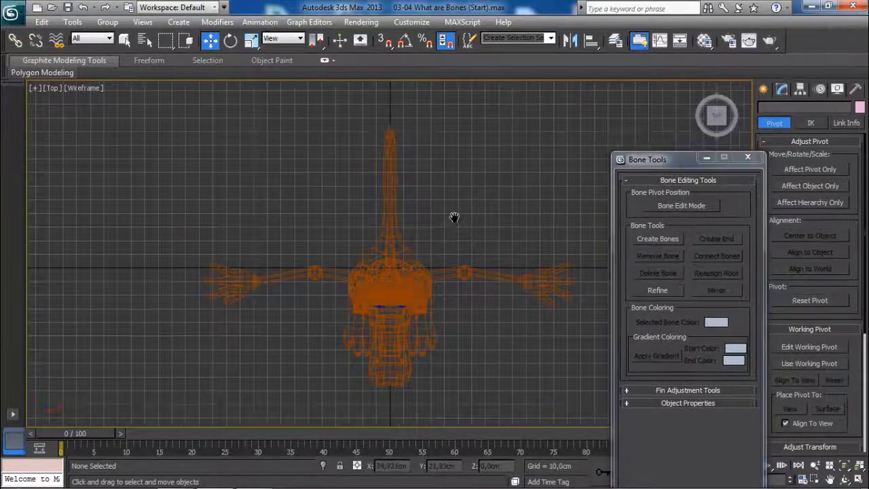
# Hide the grid in the Top view
pyautogui.moveTo(454, 218); pyautogui.dragTo(392, 202, button='middle')
pyautogui.scroll(3, 398, 206)
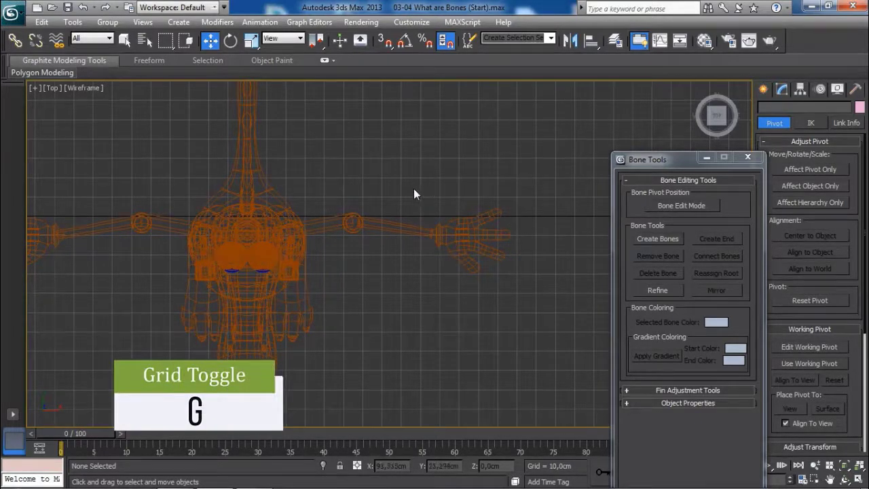
pyautogui.press('g')
# Move the Bone Tools window off the hand and select the upper arm, lower arm and hand of the crocodile's left arm
pyautogui.moveTo(385, 225); pyautogui.dragTo(331, 228, button='middle')
pyautogui.scroll(3, 366, 231)
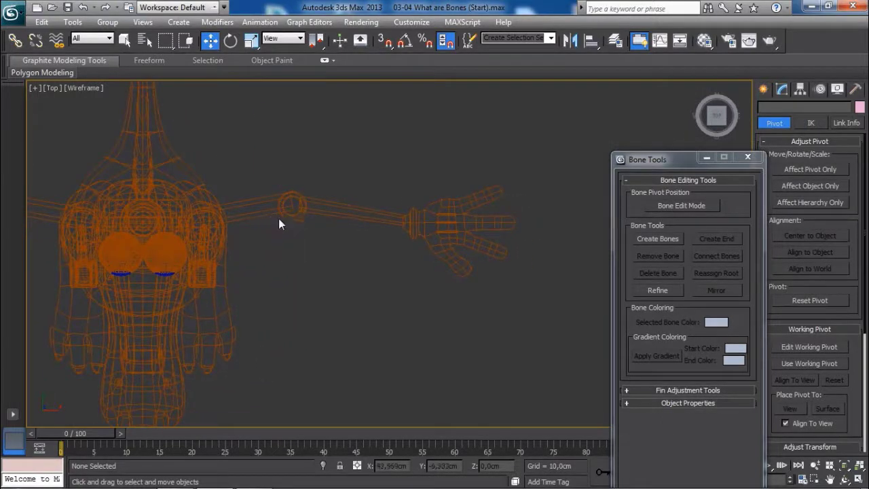
pyautogui.moveTo(302, 241); pyautogui.dragTo(315, 255, button='middle')
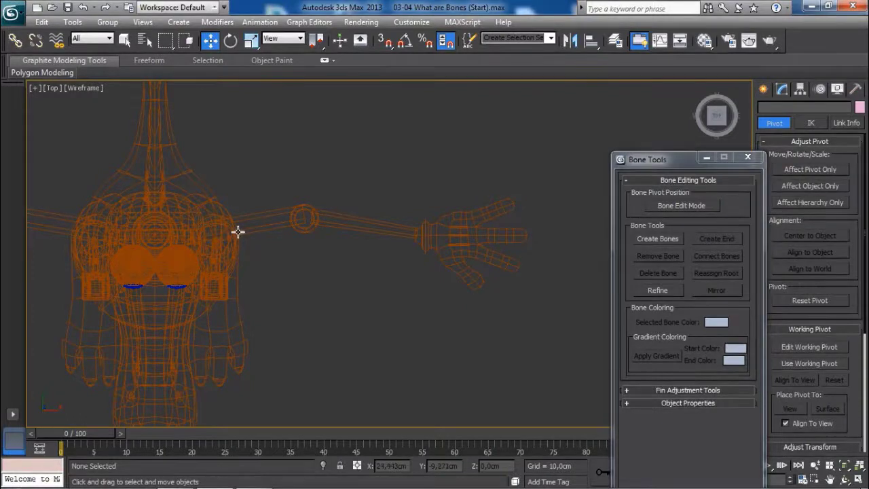
pyautogui.scroll(3, 277, 243)
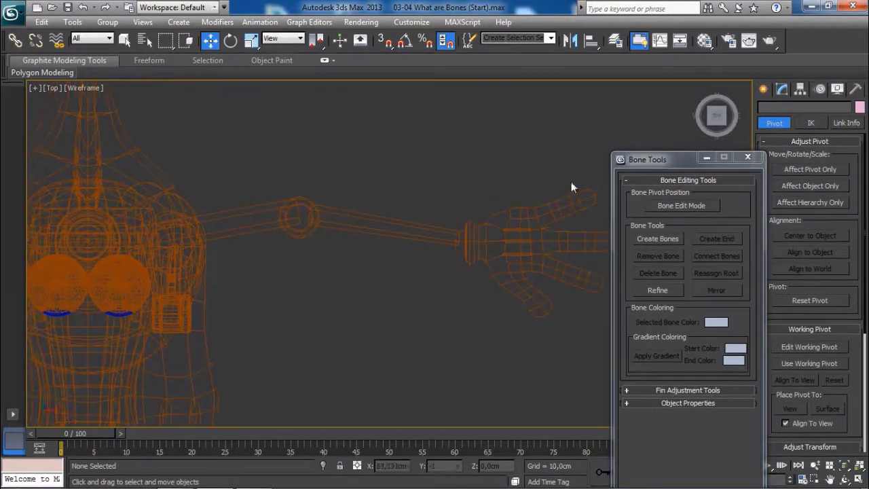
pyautogui.moveTo(672, 163); pyautogui.dragTo(724, 270)
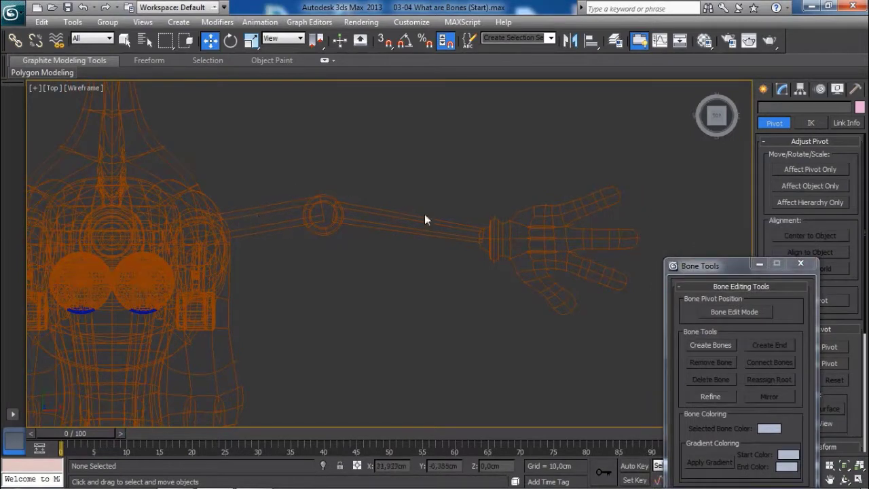
pyautogui.moveTo(503, 193); pyautogui.dragTo(512, 189, button='middle')
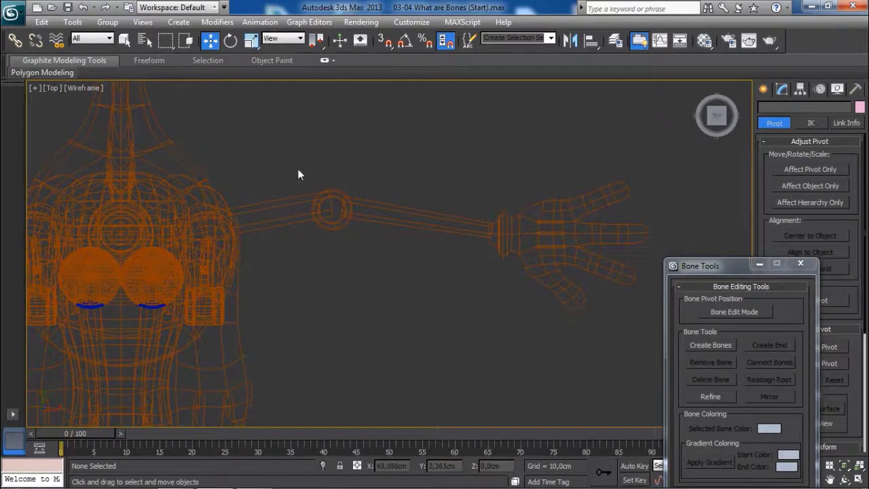
pyautogui.scroll(-3, 299, 176)
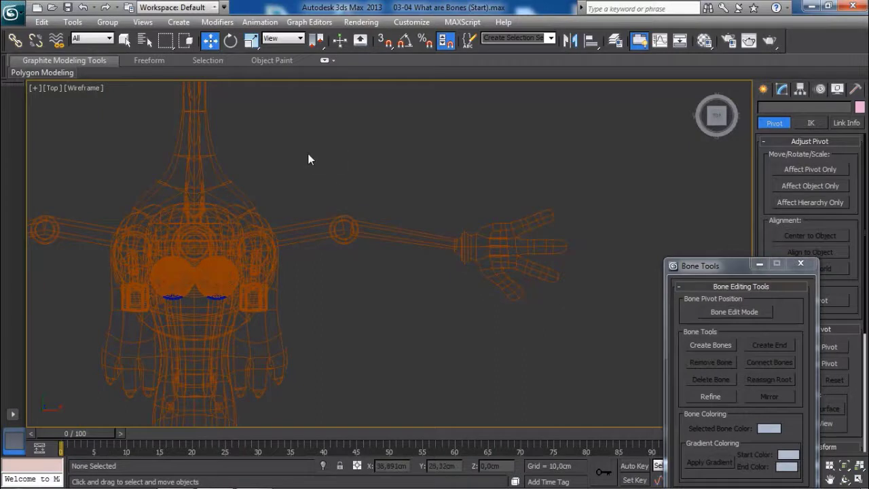
pyautogui.moveTo(299, 148); pyautogui.dragTo(544, 326)
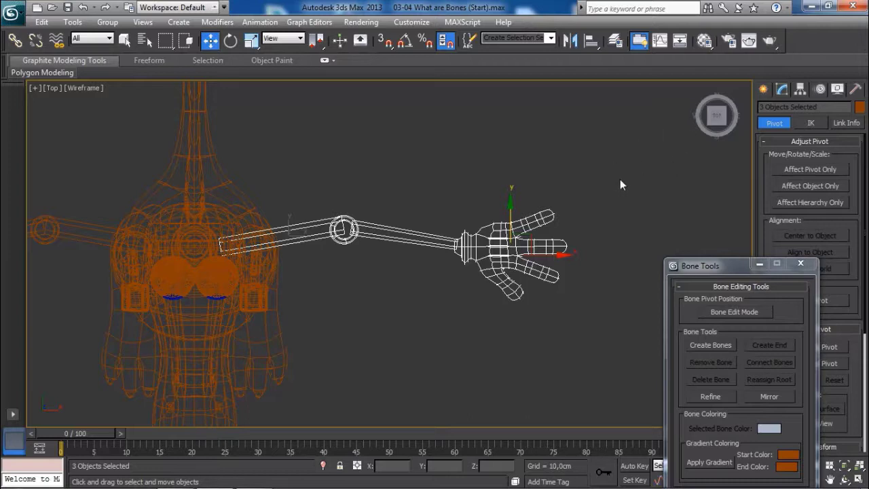
# Change the object color of the selected upper arm, lower arm and hand to yellow and deselect them
pyautogui.moveTo(620, 179); pyautogui.dragTo(626, 190, button='middle')
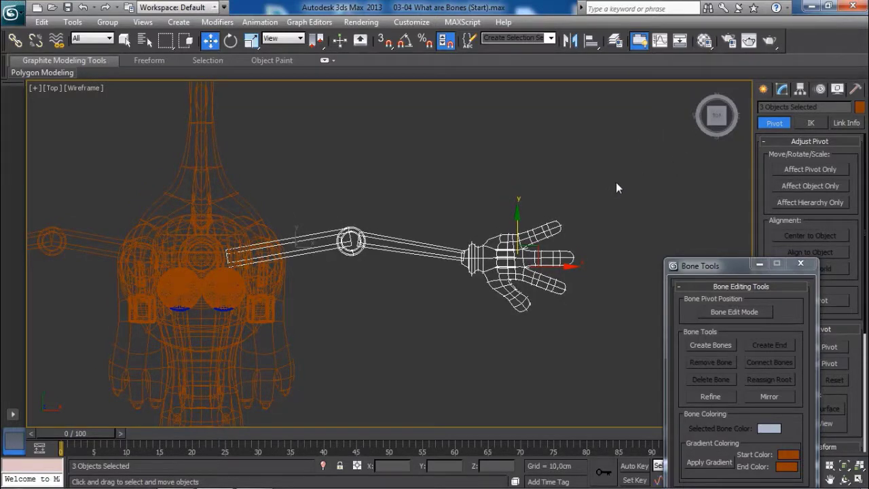
pyautogui.click(859, 109)
pyautogui.moveTo(248, 164); pyautogui.dragTo(323, 156)
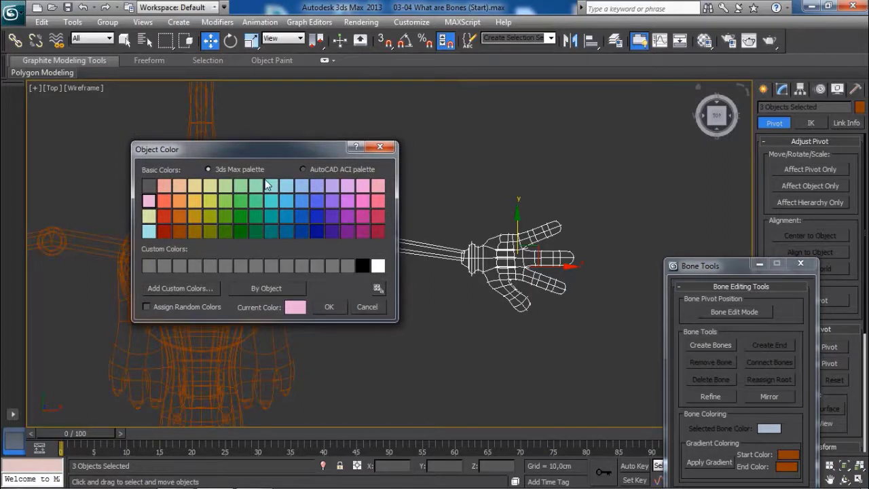
pyautogui.click(195, 201)
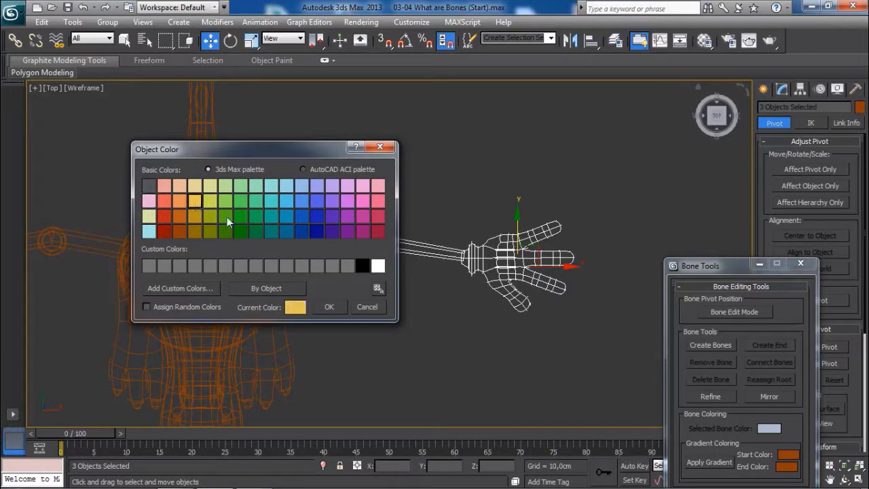
pyautogui.click(324, 307)
pyautogui.click(434, 202)
pyautogui.scroll(-2, 381, 193)
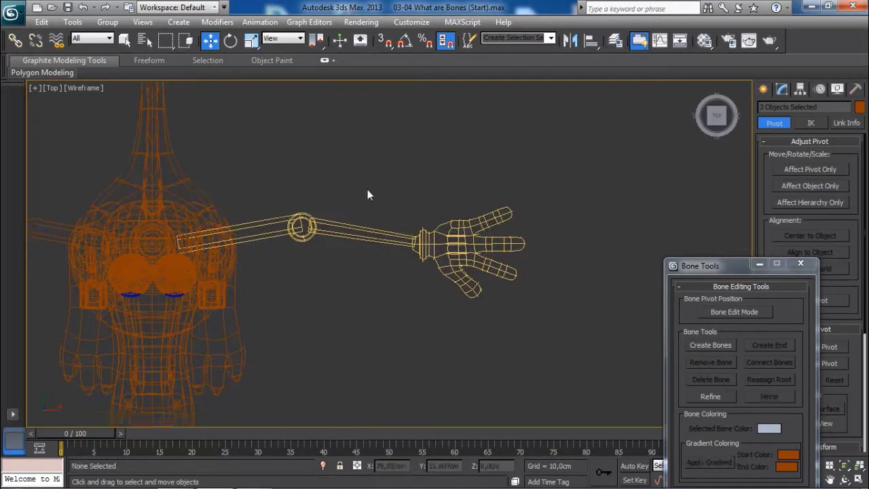
pyautogui.scroll(3, 367, 194)
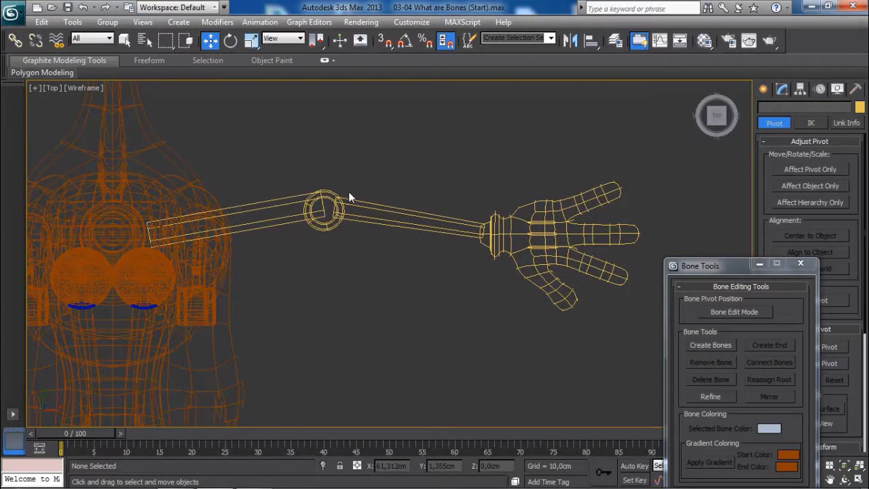
pyautogui.moveTo(352, 225); pyautogui.dragTo(355, 228, button='middle')
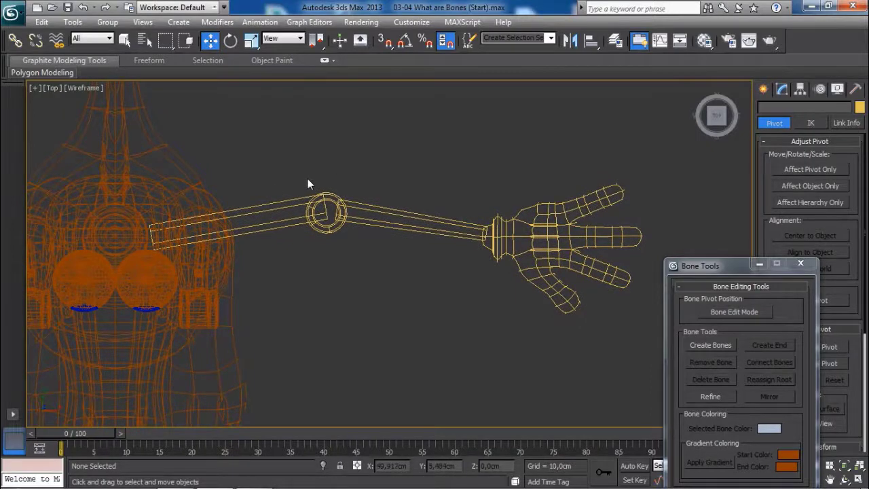
pyautogui.click(170, 206)
pyautogui.click(284, 182)
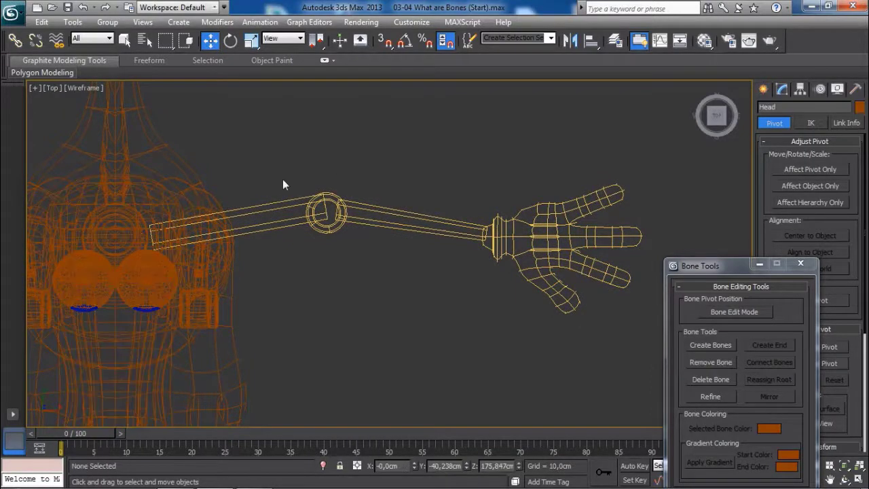
pyautogui.moveTo(157, 212)
pyautogui.mouseDown()
pyautogui.moveTo(333, 184)
pyautogui.moveTo(324, 178)
pyautogui.moveTo(330, 174)
pyautogui.moveTo(339, 178)
pyautogui.moveTo(330, 190)
pyautogui.moveTo(488, 221)
pyautogui.moveTo(471, 204)
pyautogui.moveTo(488, 227)
pyautogui.moveTo(454, 222)
pyautogui.mouseUp()
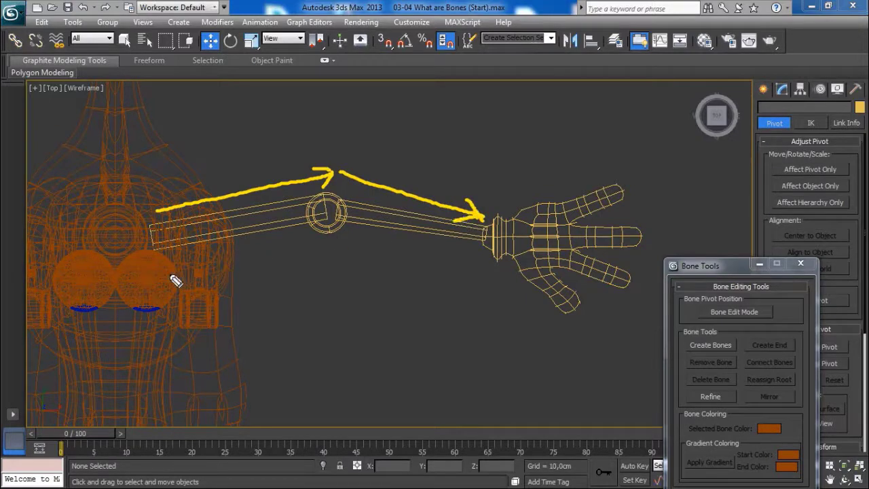
pyautogui.moveTo(171, 272)
pyautogui.mouseDown()
pyautogui.moveTo(305, 250)
pyautogui.moveTo(288, 241)
pyautogui.moveTo(320, 252)
pyautogui.moveTo(311, 262)
pyautogui.moveTo(473, 284)
pyautogui.moveTo(421, 285)
pyautogui.mouseUp()
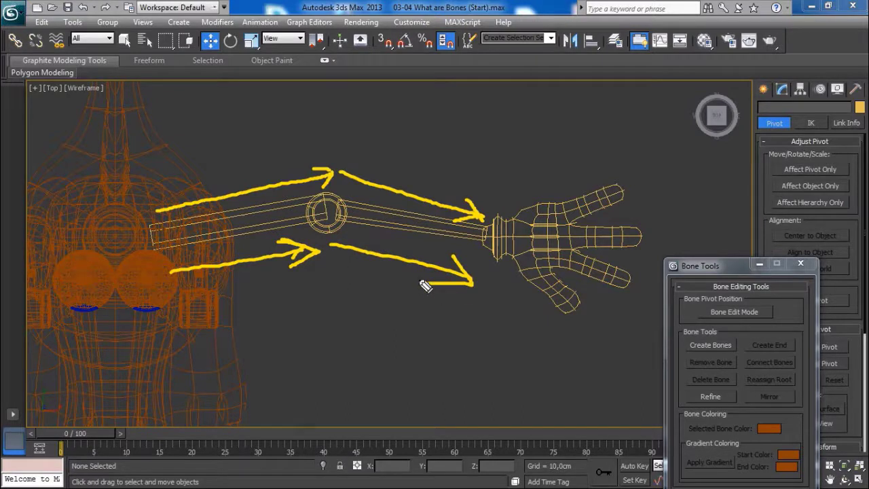
pyautogui.press('Escape')
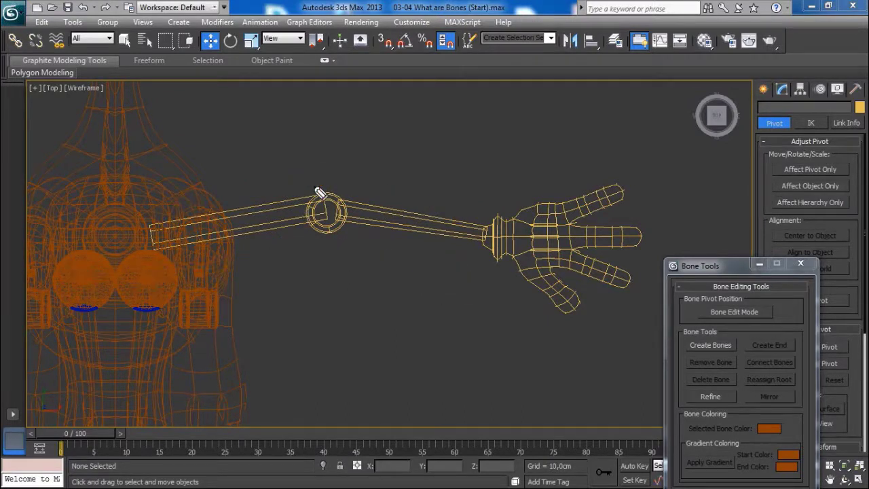
pyautogui.moveTo(289, 189)
pyautogui.mouseDown()
pyautogui.moveTo(324, 175)
pyautogui.moveTo(365, 193)
pyautogui.mouseUp()
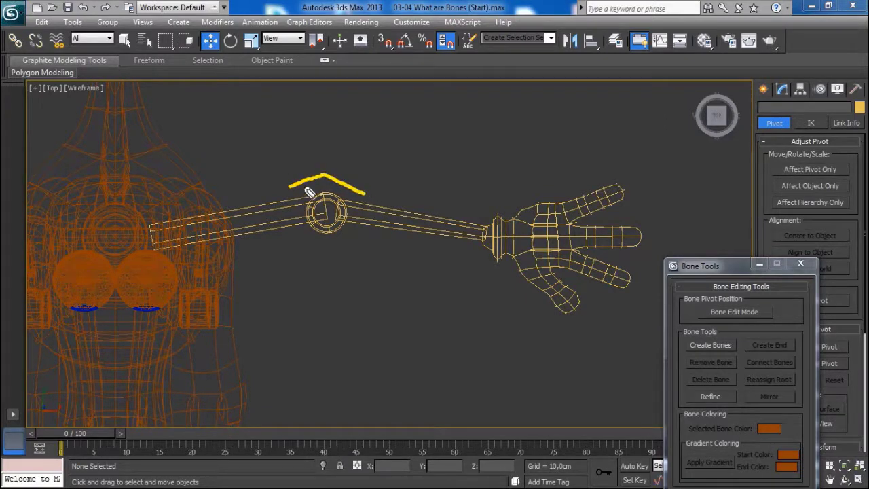
pyautogui.moveTo(182, 277)
pyautogui.mouseDown()
pyautogui.moveTo(314, 242)
pyautogui.moveTo(479, 274)
pyautogui.mouseUp()
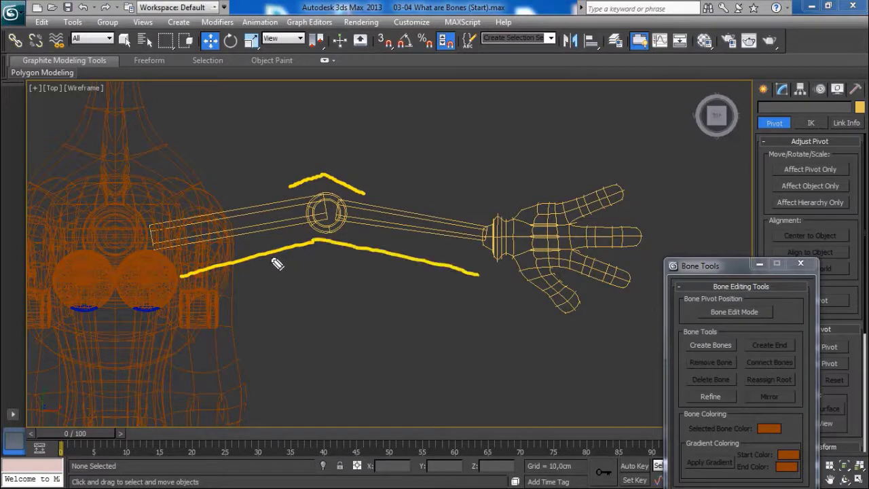
pyautogui.moveTo(271, 257)
pyautogui.mouseDown()
pyautogui.moveTo(302, 279)
pyautogui.moveTo(354, 273)
pyautogui.moveTo(373, 255)
pyautogui.mouseUp()
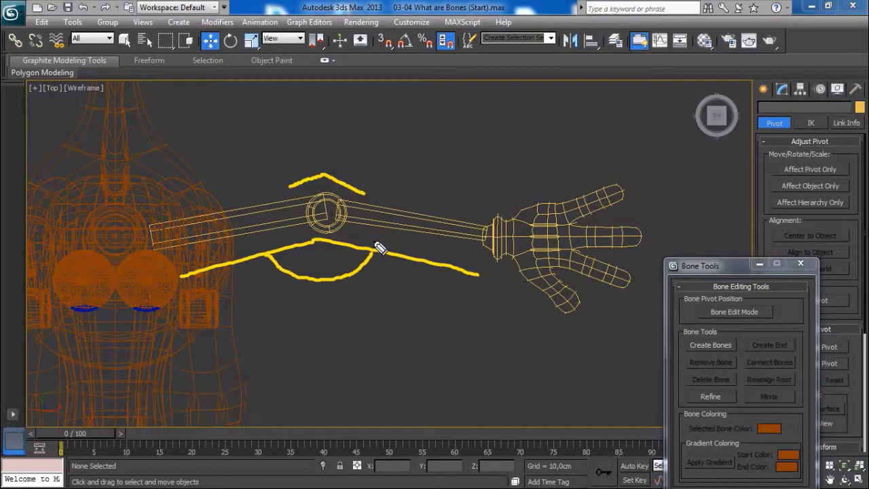
pyautogui.moveTo(231, 182)
pyautogui.mouseDown()
pyautogui.moveTo(342, 156)
pyautogui.moveTo(443, 192)
pyautogui.mouseUp()
pyautogui.moveTo(235, 218)
pyautogui.mouseDown()
pyautogui.moveTo(330, 202)
pyautogui.moveTo(401, 216)
pyautogui.mouseUp()
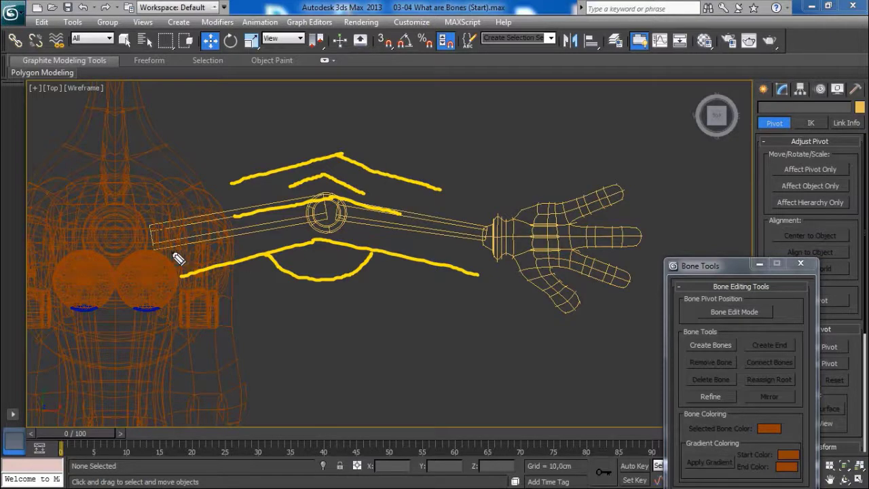
pyautogui.moveTo(175, 255)
pyautogui.mouseDown()
pyautogui.moveTo(343, 216)
pyautogui.moveTo(493, 250)
pyautogui.mouseUp()
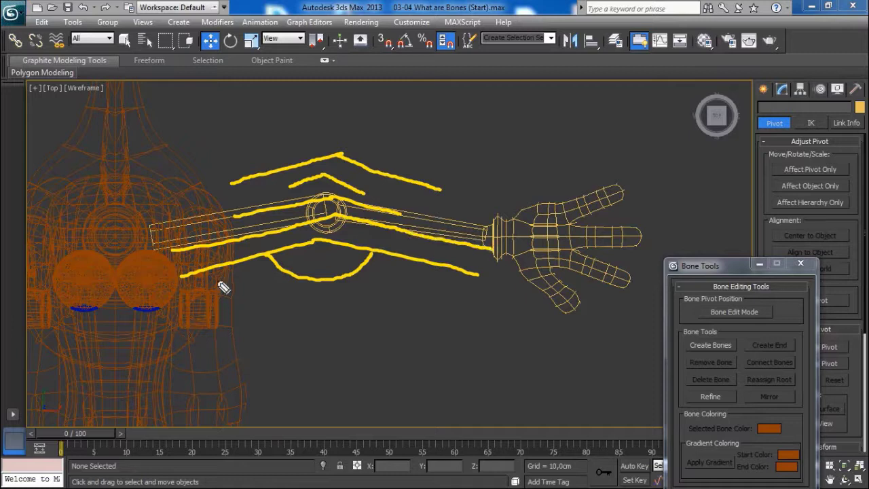
pyautogui.moveTo(278, 262)
pyautogui.mouseDown()
pyautogui.moveTo(324, 287)
pyautogui.moveTo(375, 260)
pyautogui.mouseUp()
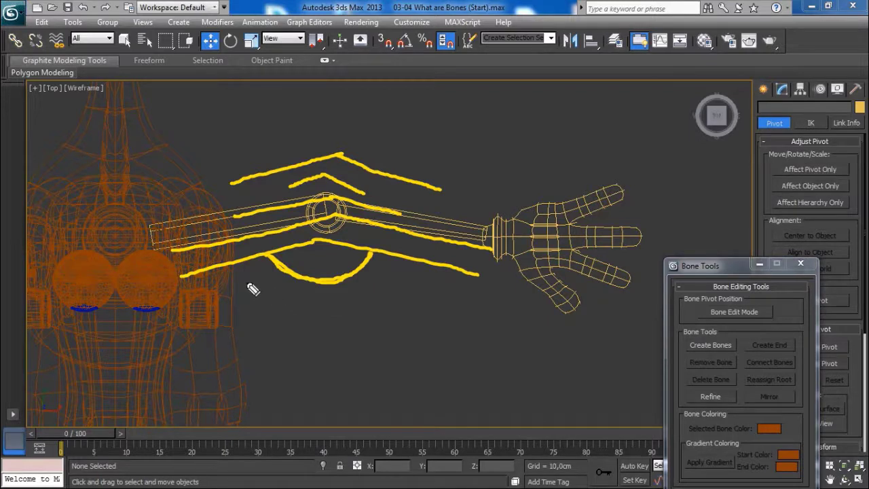
pyautogui.moveTo(244, 282)
pyautogui.mouseDown()
pyautogui.moveTo(316, 322)
pyautogui.moveTo(421, 294)
pyautogui.moveTo(428, 279)
pyautogui.moveTo(417, 278)
pyautogui.moveTo(434, 302)
pyautogui.mouseUp()
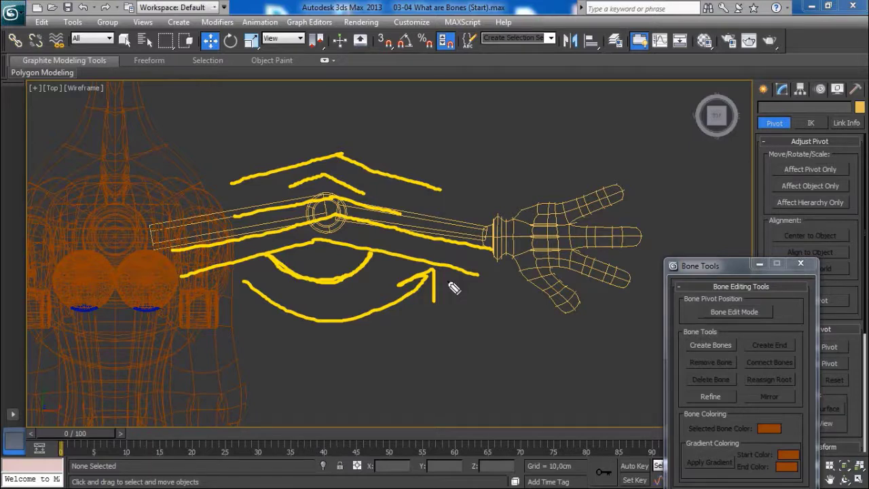
pyautogui.press('Escape')
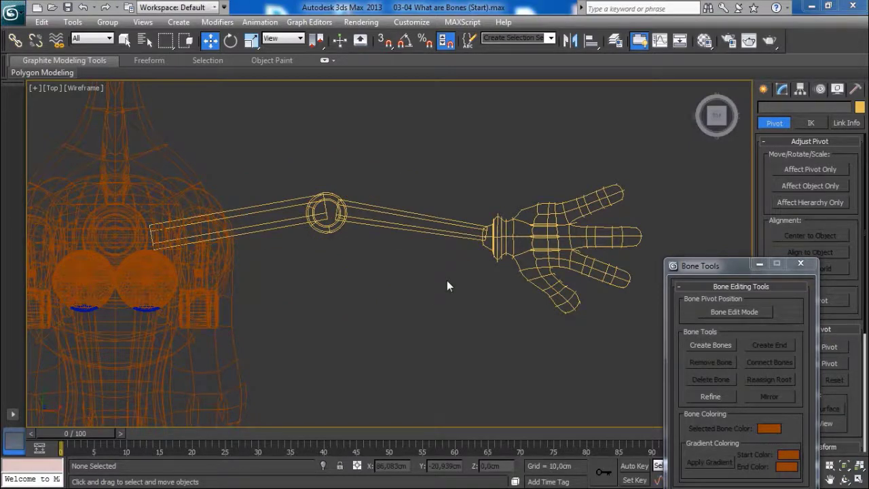
# Examine the bend at the elbow joint in shaded display and return the Top view to wireframe
pyautogui.moveTo(354, 260); pyautogui.dragTo(355, 266, button='middle')
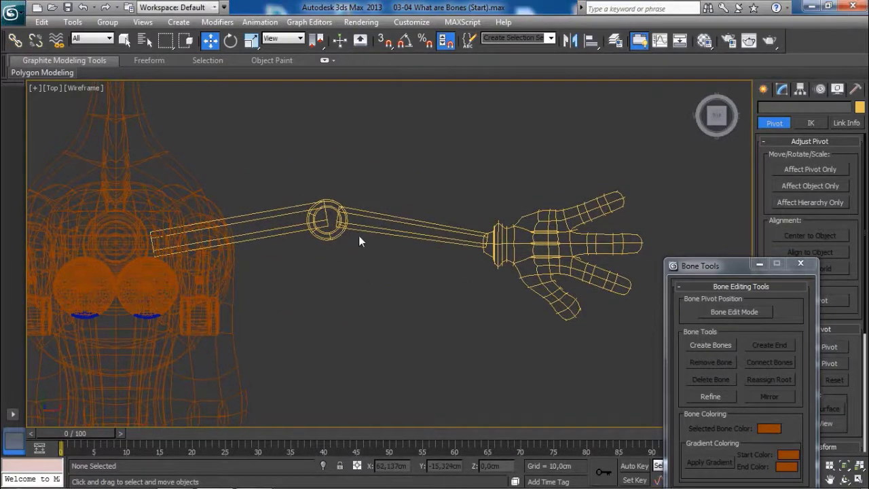
pyautogui.press('F3')
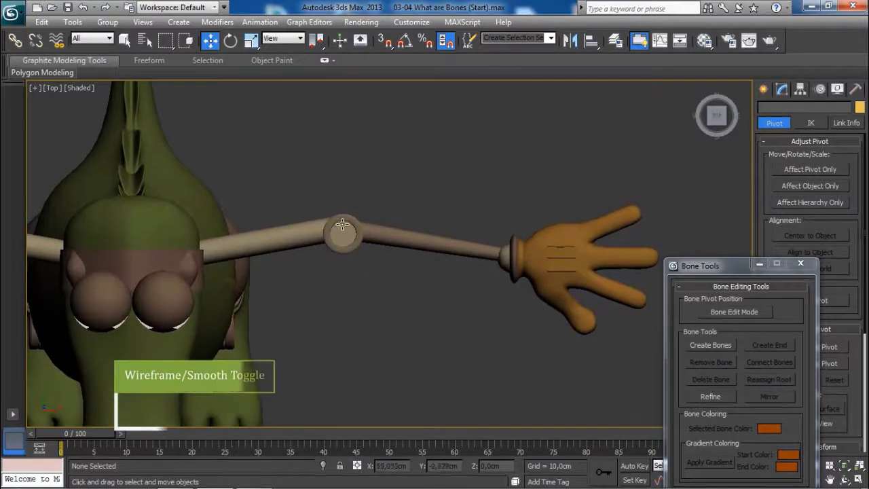
pyautogui.moveTo(344, 231)
pyautogui.mouseDown(button='middle')
pyautogui.moveTo(362, 235)
pyautogui.moveTo(354, 238)
pyautogui.mouseUp(button='middle')
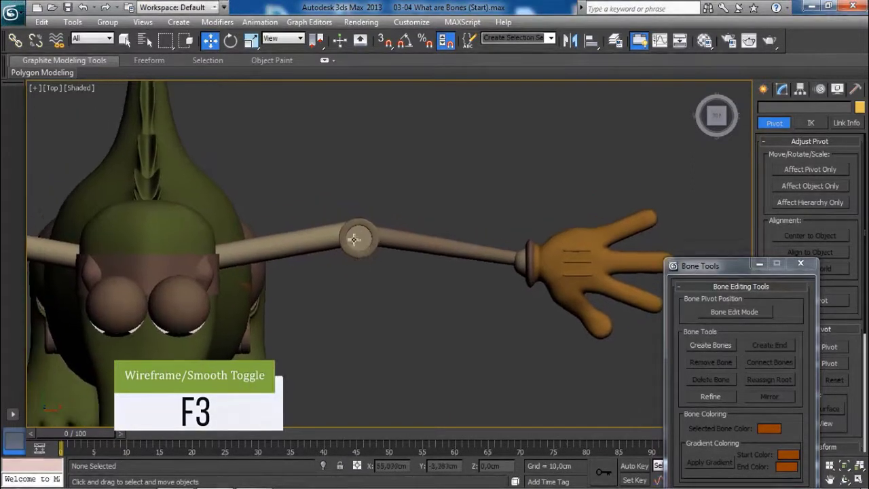
pyautogui.scroll(1, 334, 280)
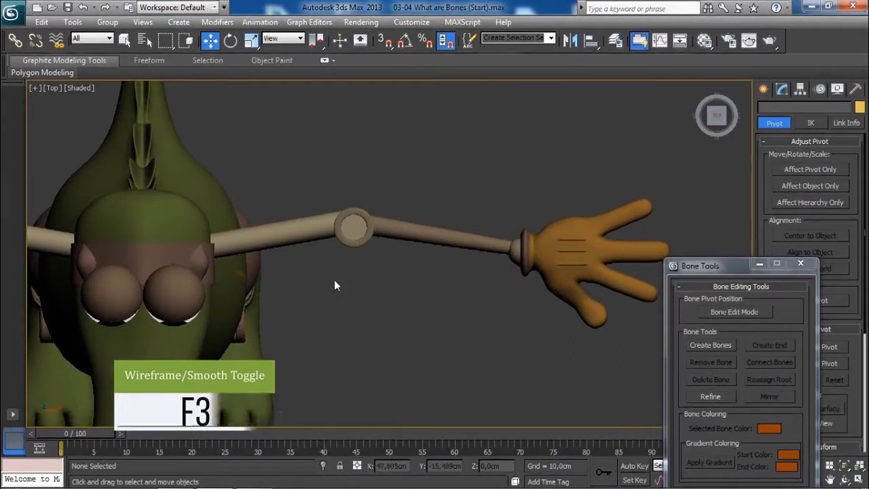
pyautogui.scroll(-1, 325, 297)
pyautogui.press('F3')
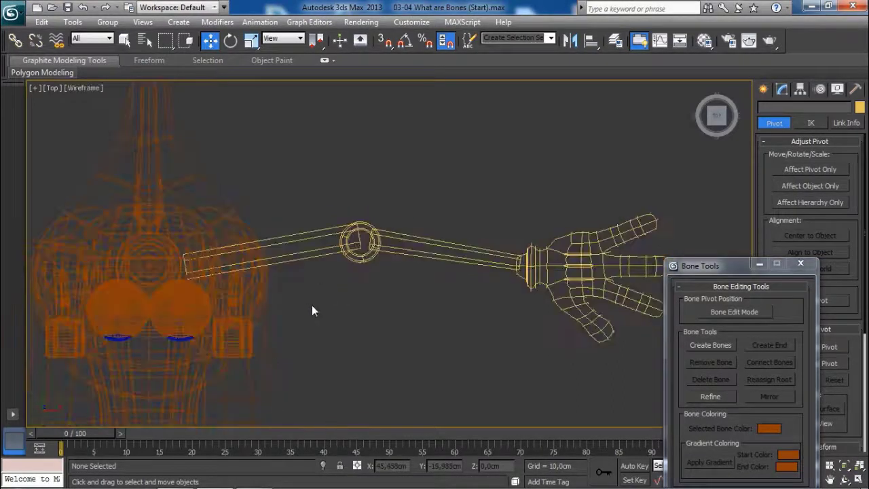
pyautogui.moveTo(285, 303); pyautogui.dragTo(286, 258, button='middle')
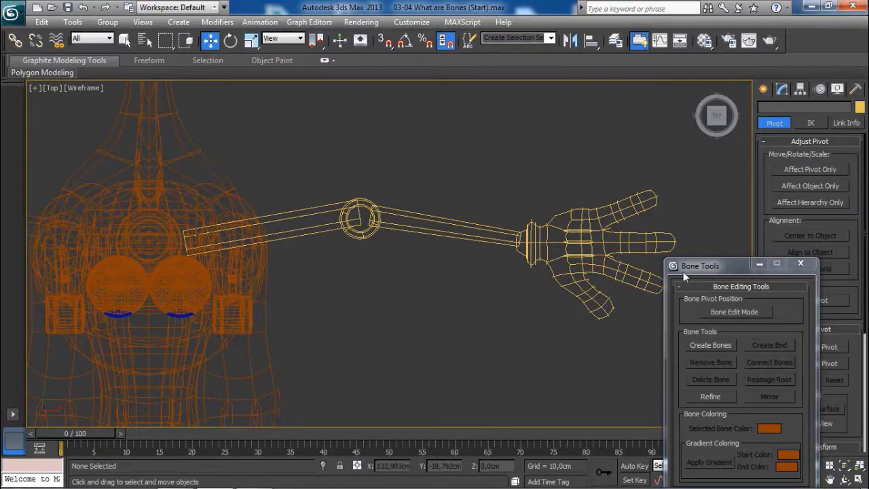
# Activate Create Bones and place the Bone Tools window clear of the arm and wrist
pyautogui.moveTo(683, 270); pyautogui.dragTo(531, 94)
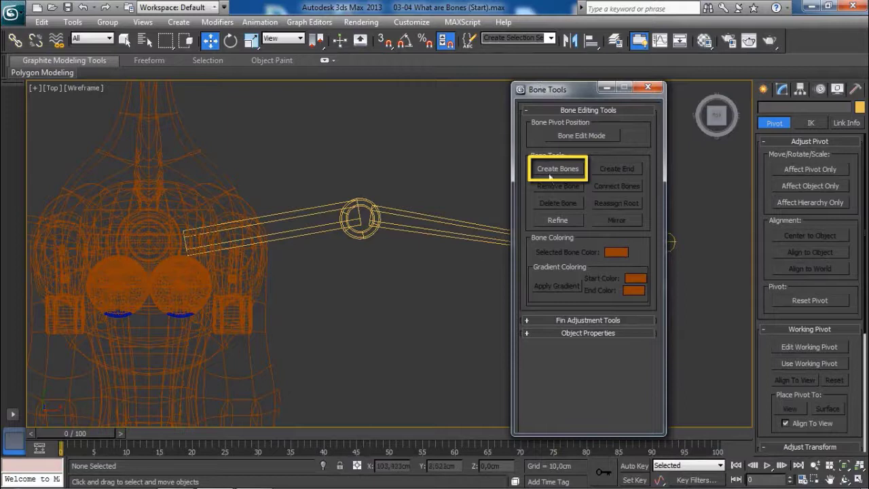
pyautogui.click(547, 170)
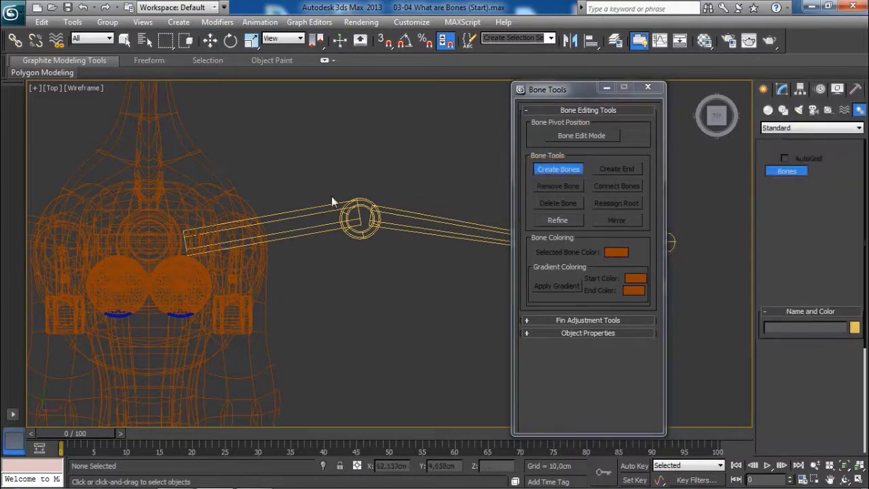
pyautogui.scroll(3, 207, 260)
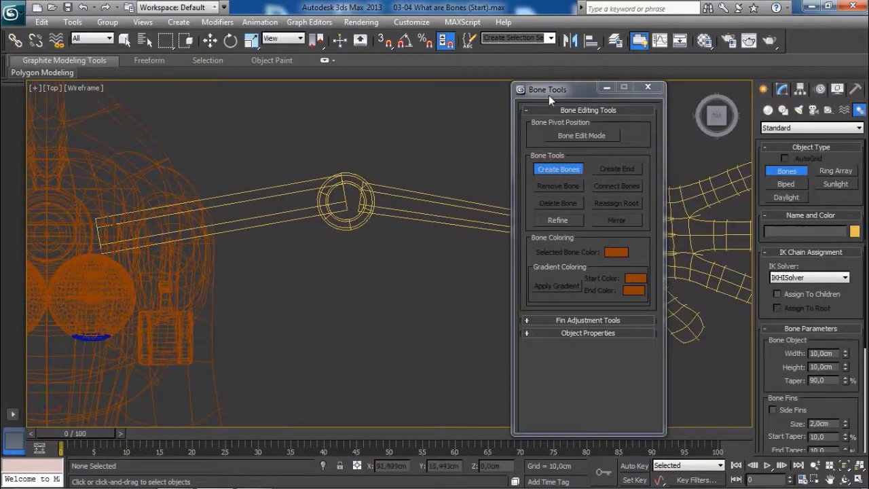
pyautogui.moveTo(549, 95); pyautogui.dragTo(620, 302)
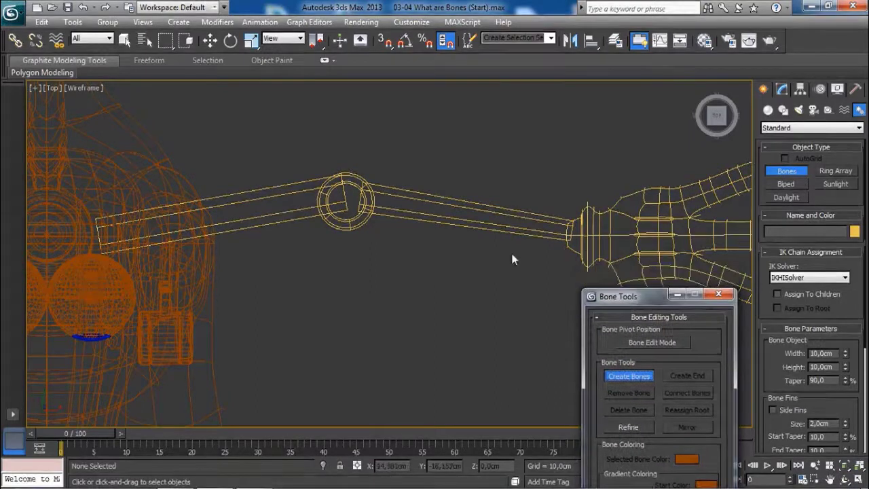
pyautogui.moveTo(512, 259)
pyautogui.mouseDown(button='middle')
pyautogui.moveTo(505, 213)
pyautogui.moveTo(524, 247)
pyautogui.mouseUp(button='middle')
pyautogui.moveTo(635, 311); pyautogui.dragTo(640, 315)
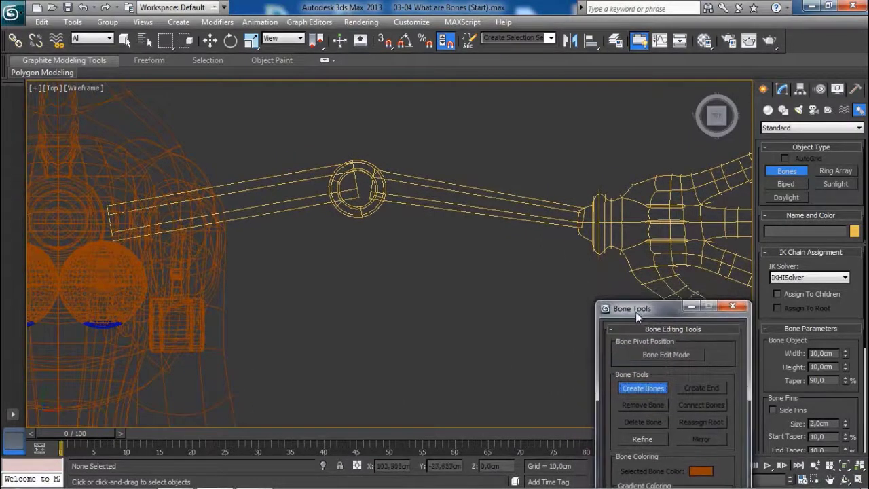
# Draw a bone chain from the shoulder through the elbow and wrist to the middle fingertip, finish with an end bone, and activate the Move tool
pyautogui.scroll(-3, 444, 239)
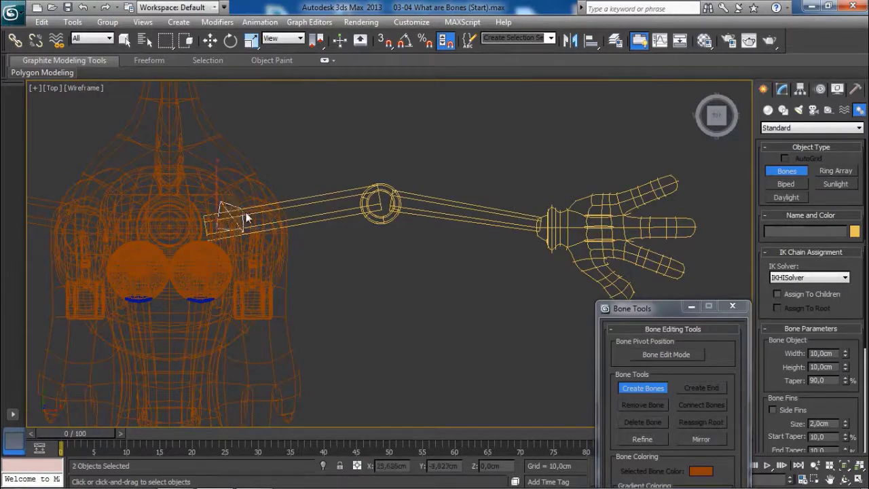
pyautogui.click(375, 207)
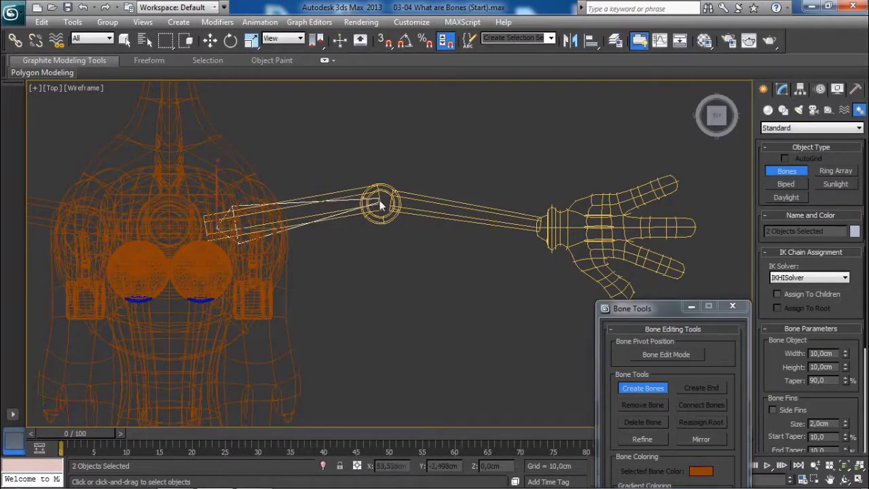
pyautogui.click(553, 231)
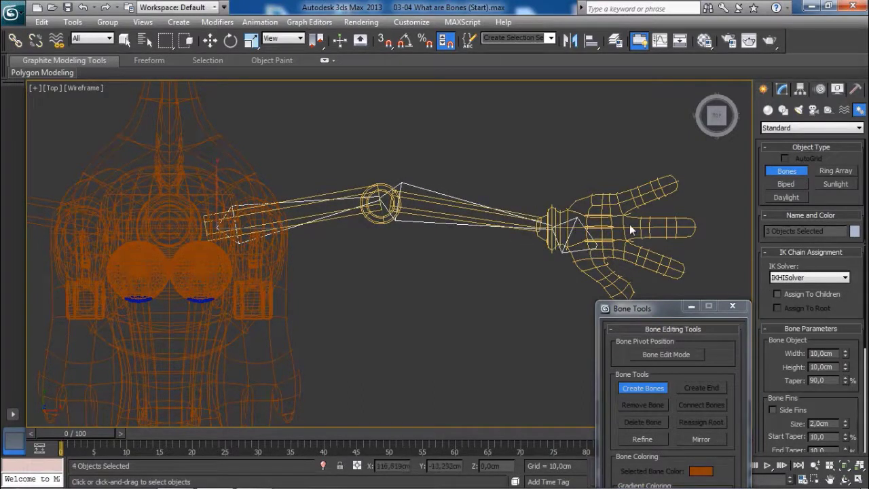
pyautogui.click(698, 227)
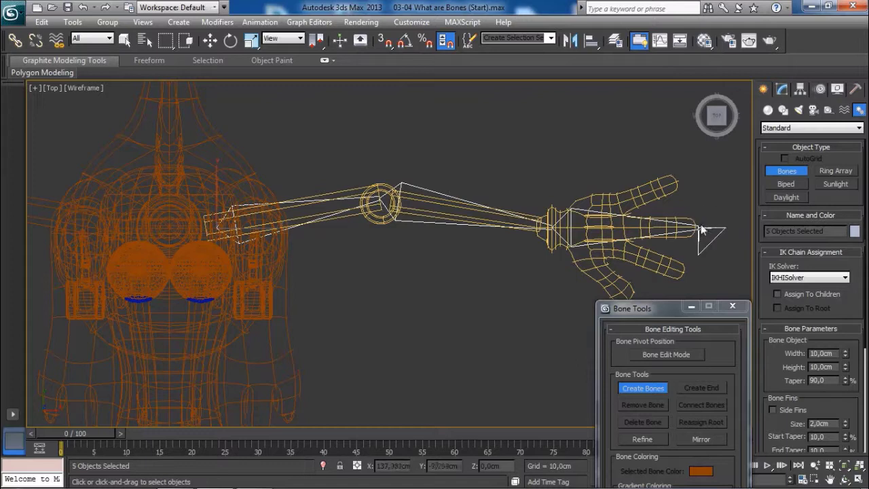
pyautogui.rightClick(723, 212)
pyautogui.rightClick(721, 206)
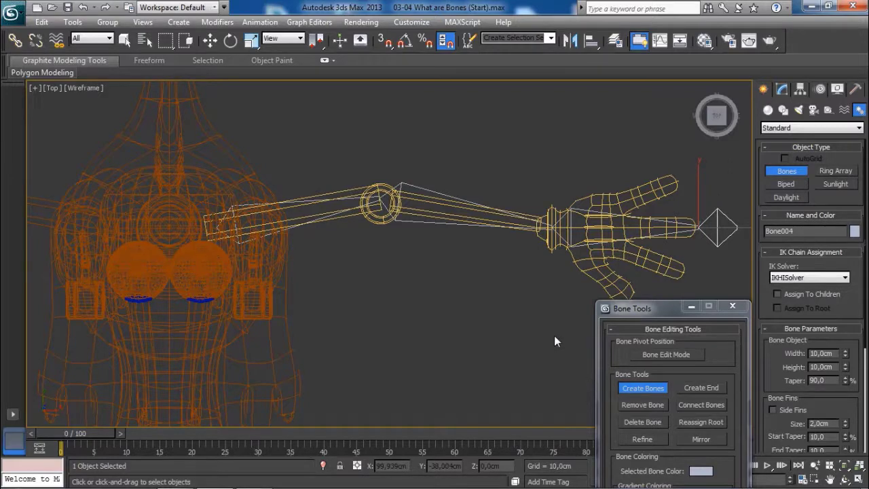
pyautogui.press('w')
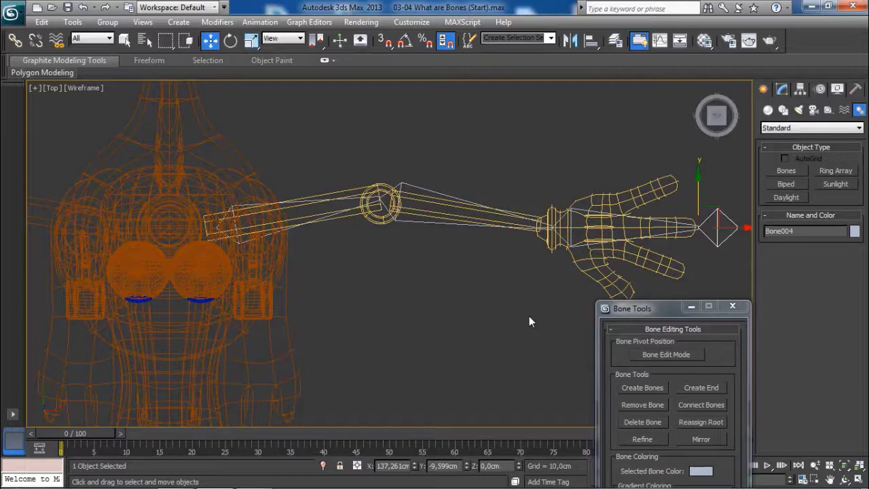
# Deselect the end bone, place the Bone Tools window lower, and show the bone chain in a shaded Perspective view
pyautogui.click(529, 316)
pyautogui.moveTo(674, 311); pyautogui.dragTo(616, 344)
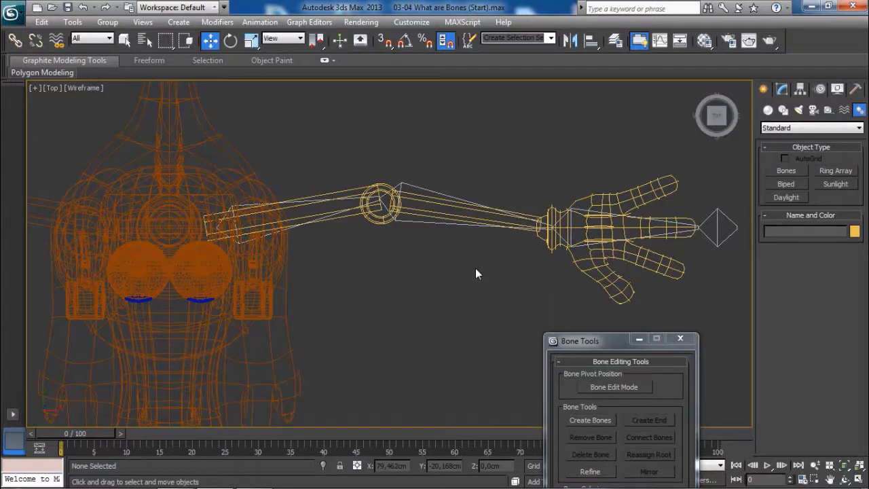
pyautogui.moveTo(461, 302); pyautogui.dragTo(435, 275, button='middle')
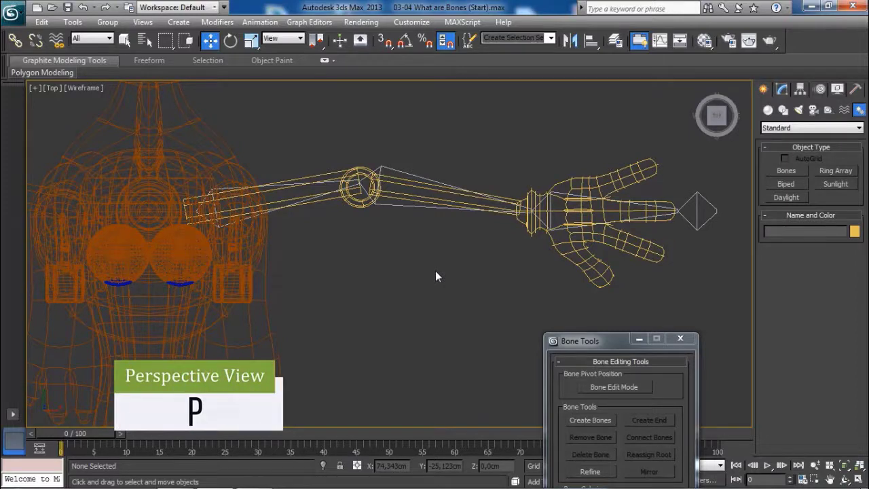
pyautogui.press('p')
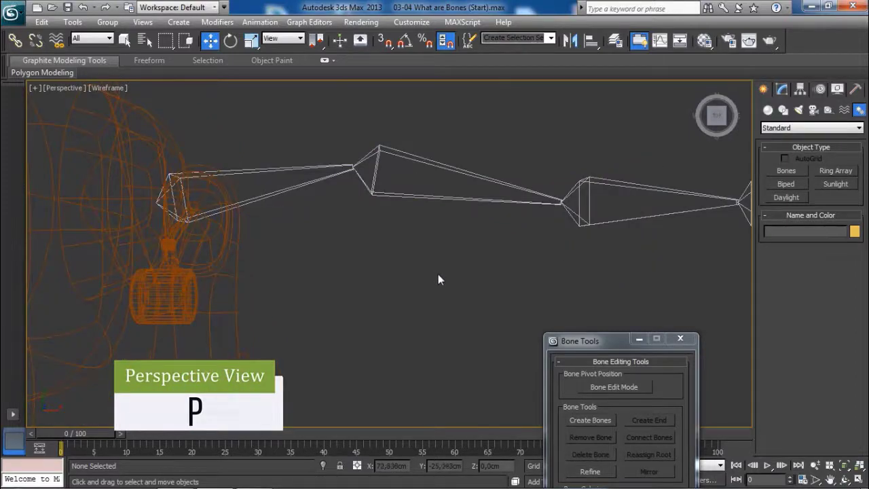
pyautogui.scroll(-5, 438, 273)
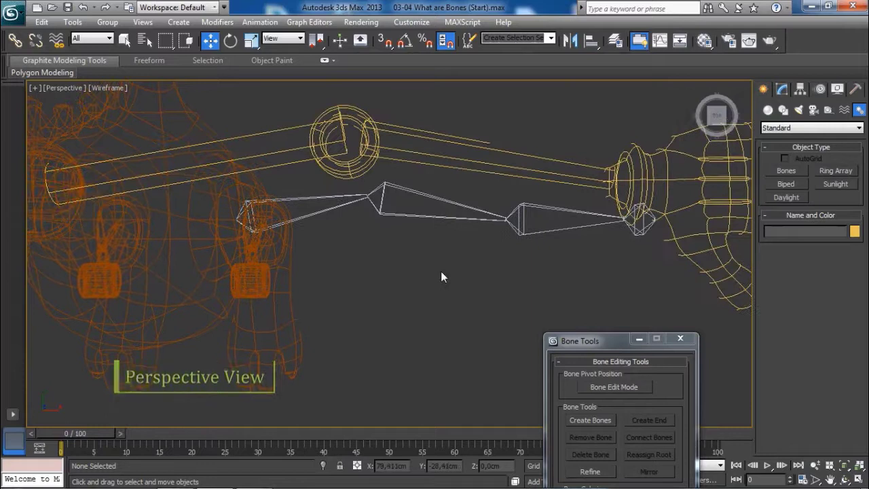
pyautogui.press('F3')
pyautogui.moveTo(440, 267)
pyautogui.keyDown('alt'); pyautogui.mouseDown(button='middle')
pyautogui.moveTo(446, 282)
pyautogui.moveTo(419, 270)
pyautogui.moveTo(415, 283)
pyautogui.moveTo(396, 265)
pyautogui.mouseUp(button='middle'); pyautogui.keyUp('alt')
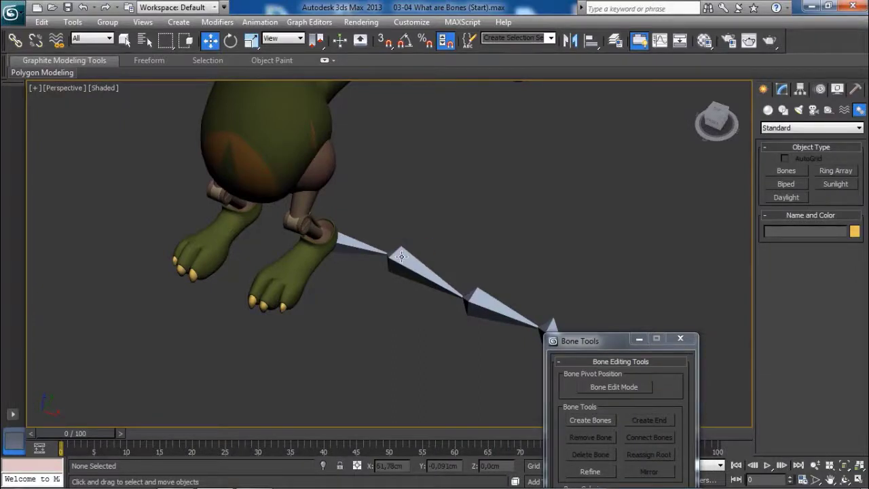
pyautogui.keyDown('alt'); pyautogui.moveTo(387, 252); pyautogui.dragTo(361, 256, button='middle'); pyautogui.keyUp('alt')
# Raise the bone chain by its first bone along Z to about 216.6 cm, above the crocodile's head
pyautogui.click(350, 248)
pyautogui.scroll(-6, 360, 253)
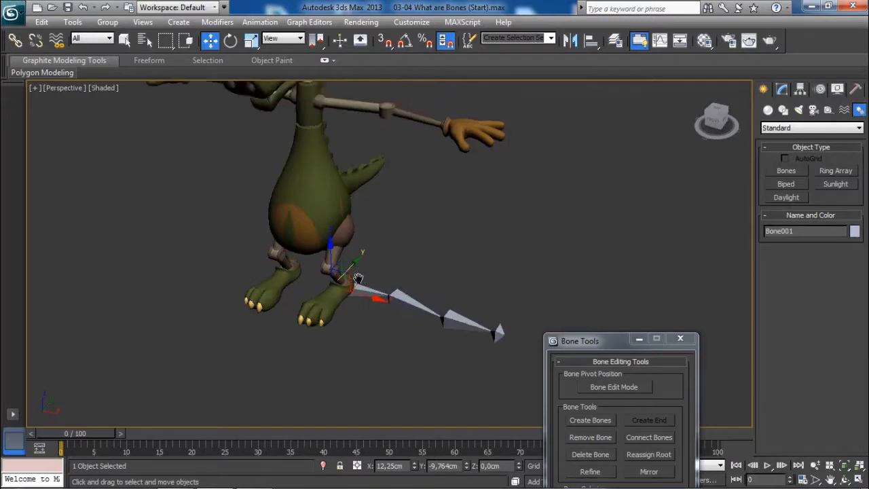
pyautogui.moveTo(351, 272); pyautogui.dragTo(355, 82)
pyautogui.moveTo(353, 160); pyautogui.dragTo(333, 224, button='middle')
pyautogui.scroll(3, 381, 215)
pyautogui.scroll(5, 384, 229)
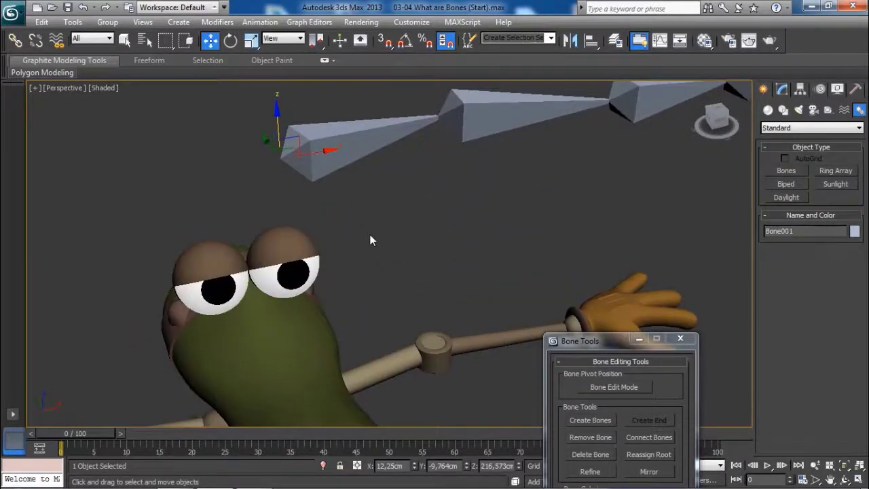
pyautogui.hotkey('shift', 'z')
pyautogui.hotkey('shift', 'z')
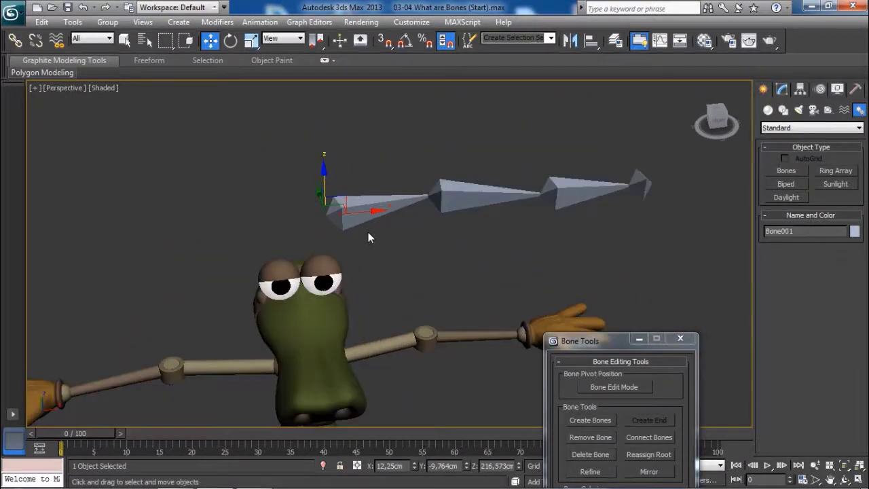
# Set the width of the chain's first bone to 11.7 cm in its bone parameters
pyautogui.press('F3')
pyautogui.moveTo(389, 229); pyautogui.dragTo(359, 228, button='middle')
pyautogui.press('F3')
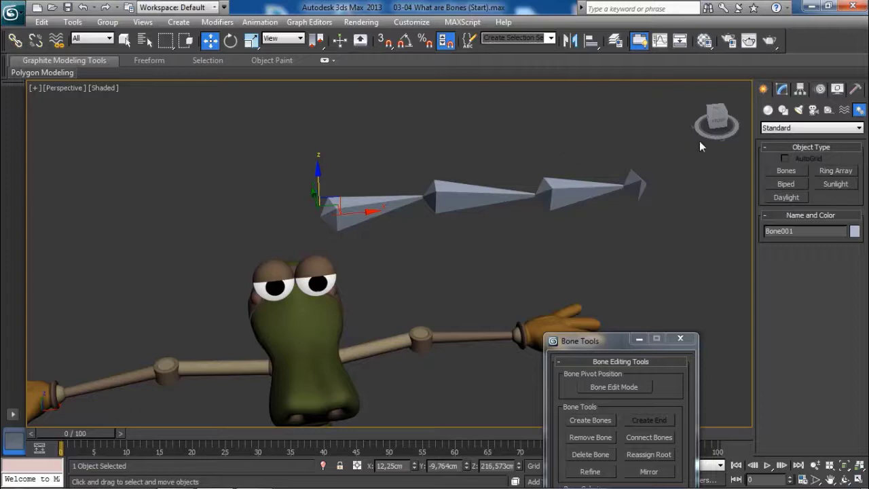
pyautogui.click(782, 90)
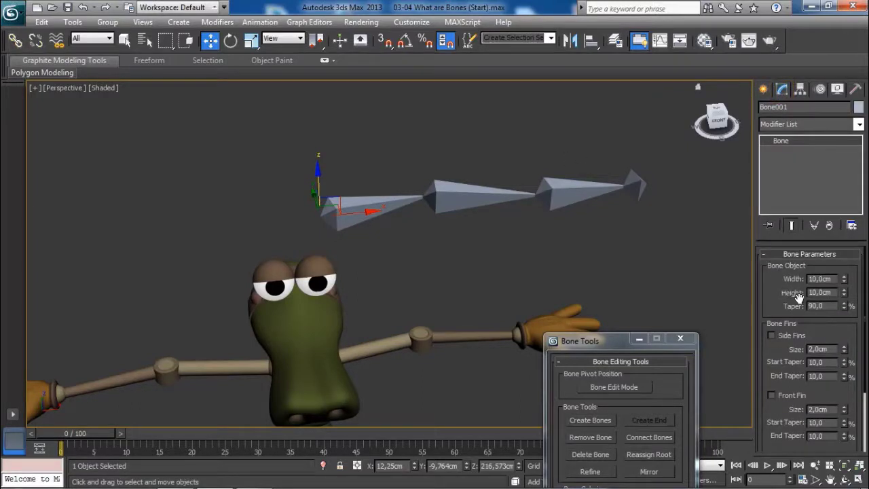
pyautogui.moveTo(846, 284); pyautogui.dragTo(845, 262)
# Try enlarging the first bone to a width of 33.871 cm and a height of 33 cm, and undo the changes
pyautogui.keyDown('alt'); pyautogui.moveTo(434, 227); pyautogui.dragTo(484, 250, button='middle'); pyautogui.keyUp('alt')
pyautogui.moveTo(843, 281); pyautogui.dragTo(861, 261)
pyautogui.moveTo(844, 296); pyautogui.dragTo(844, 147)
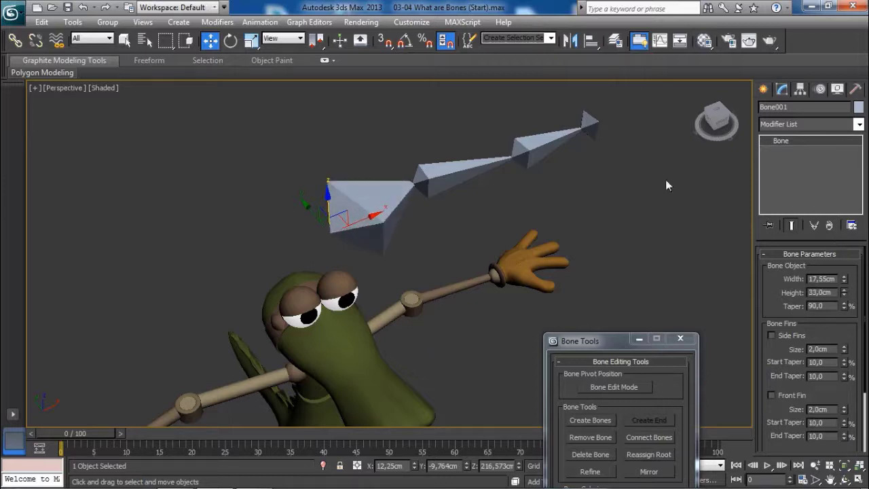
pyautogui.keyDown('alt'); pyautogui.moveTo(581, 204); pyautogui.dragTo(567, 201, button='middle'); pyautogui.keyUp('alt')
pyautogui.moveTo(845, 282); pyautogui.dragTo(830, 220)
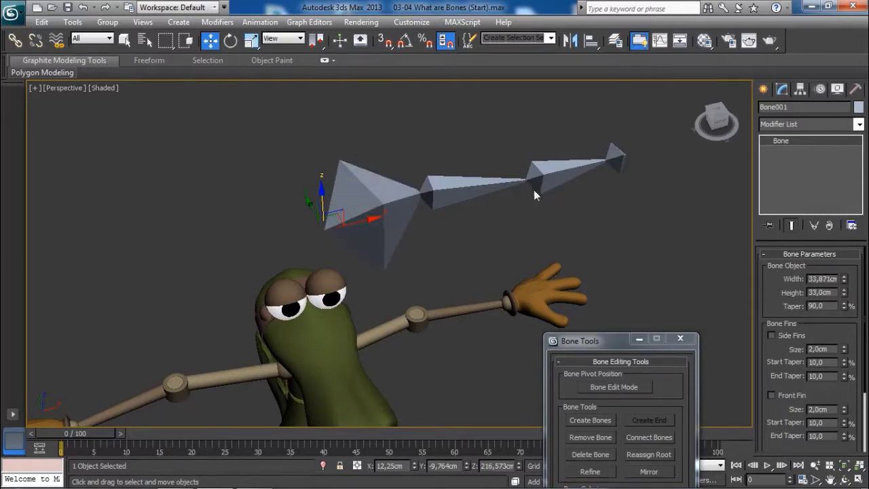
pyautogui.keyDown('alt'); pyautogui.moveTo(533, 189); pyautogui.dragTo(464, 218, button='middle'); pyautogui.keyUp('alt')
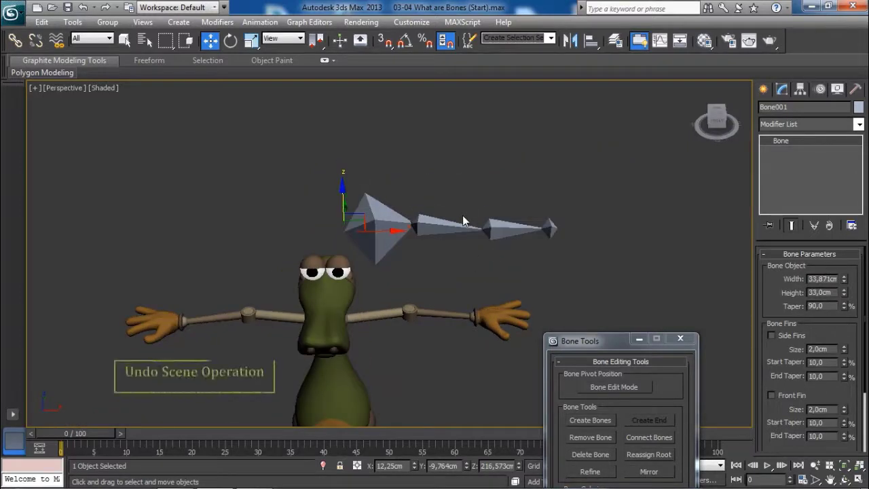
pyautogui.hotkey('ctrl', 'z')
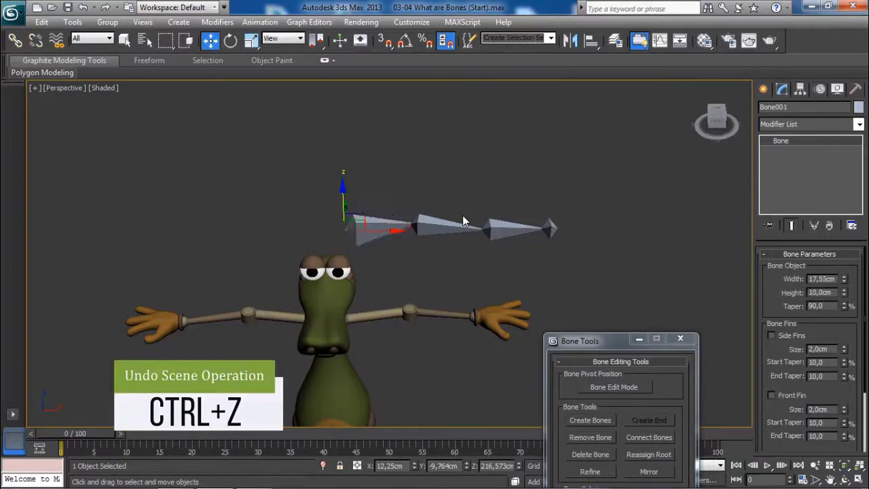
pyautogui.hotkey('ctrl', 'z')
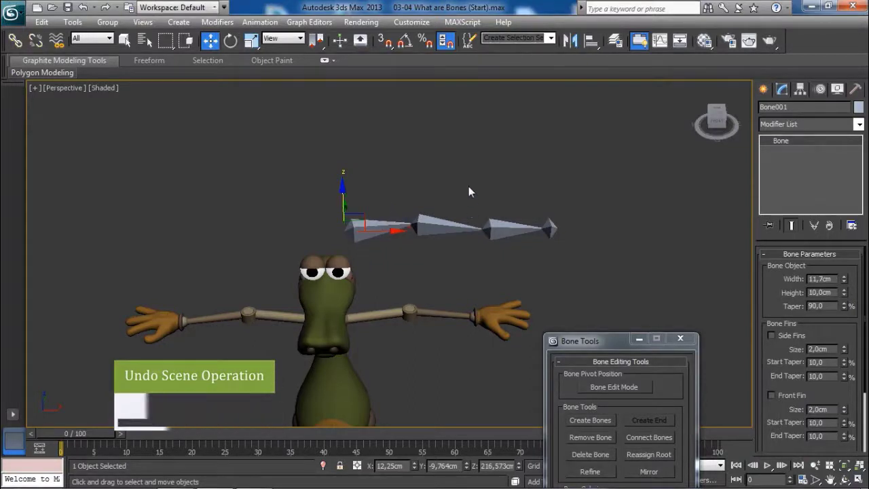
# Display edged faces on the shaded bones and crocodile in the Perspective view
pyautogui.keyDown('alt'); pyautogui.moveTo(475, 202); pyautogui.dragTo(437, 218, button='middle'); pyautogui.keyUp('alt')
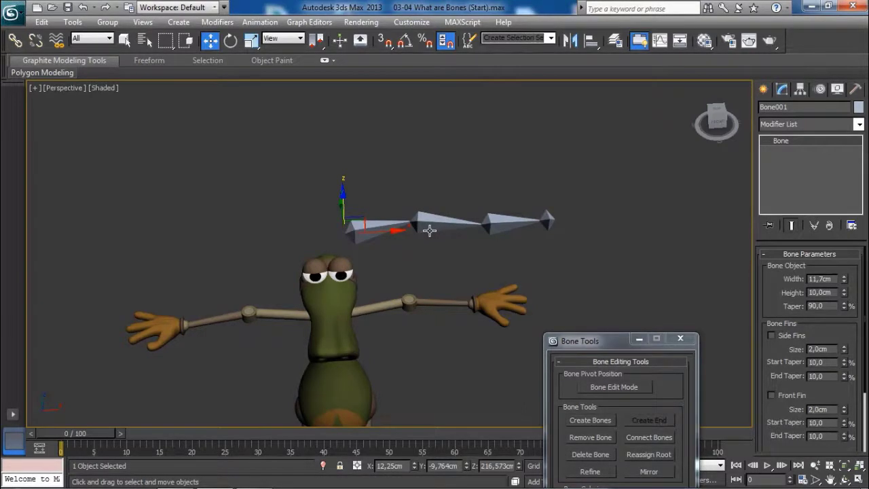
pyautogui.keyDown('alt'); pyautogui.moveTo(421, 237); pyautogui.dragTo(402, 209, button='middle'); pyautogui.keyUp('alt')
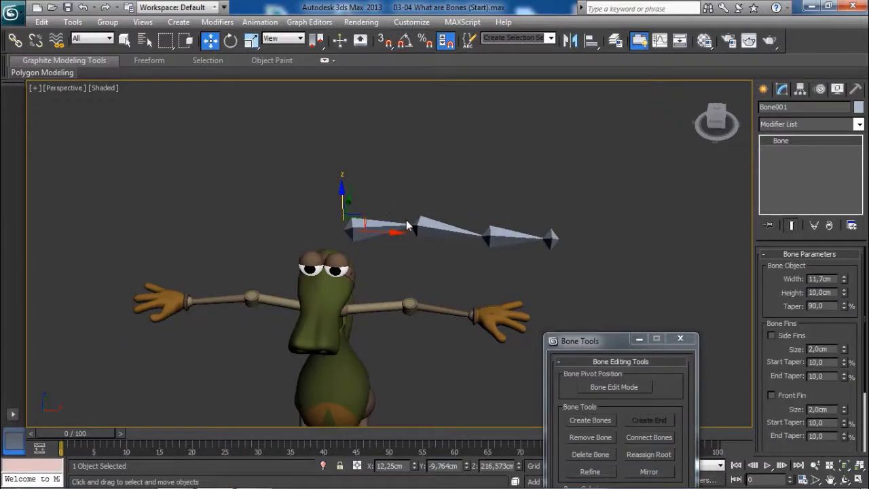
pyautogui.scroll(2, 408, 220)
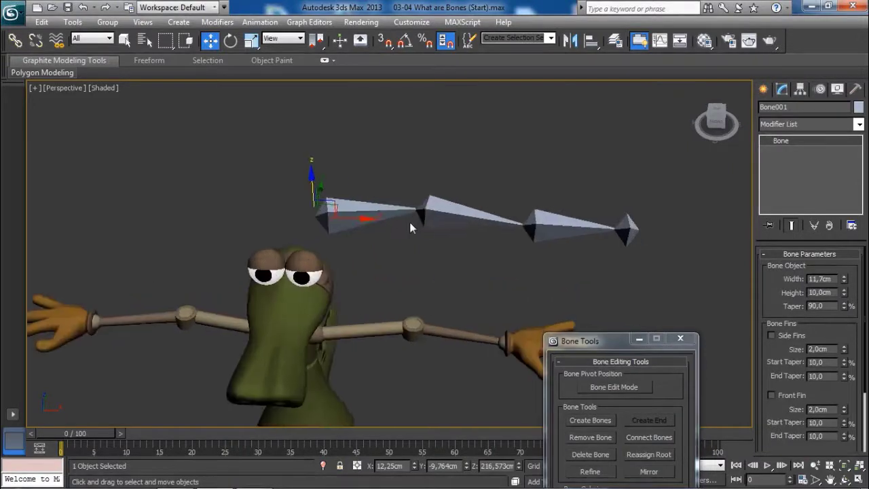
pyautogui.keyDown('alt'); pyautogui.moveTo(411, 227); pyautogui.dragTo(436, 195, button='middle'); pyautogui.keyUp('alt')
pyautogui.scroll(-2, 408, 241)
pyautogui.press('F4')
# Try rotating the first, second and third bones of the chain in turn to bend it at each joint
pyautogui.press('e')
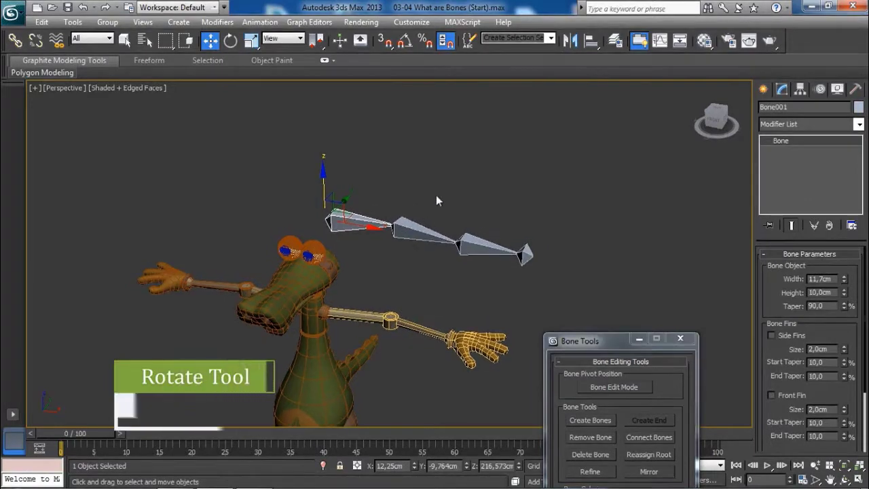
pyautogui.moveTo(348, 215); pyautogui.dragTo(380, 224)
pyautogui.click(409, 239)
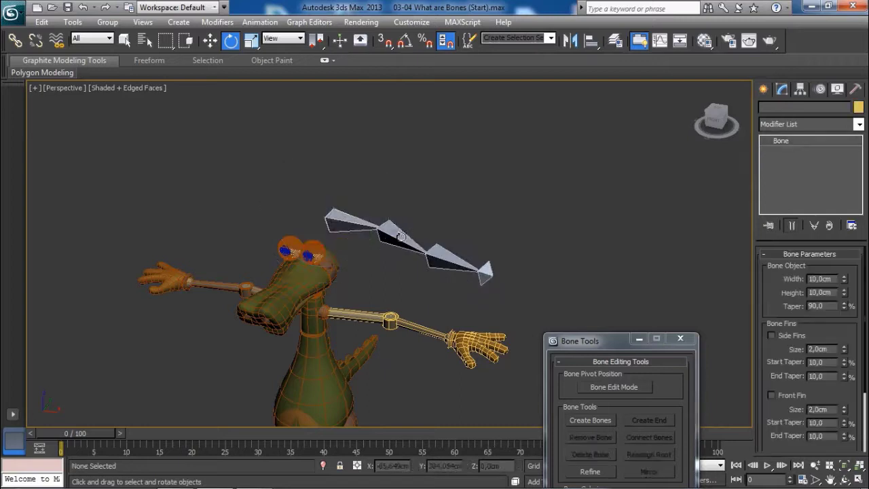
pyautogui.scroll(5, 410, 242)
pyautogui.moveTo(406, 241); pyautogui.dragTo(387, 241, button='middle')
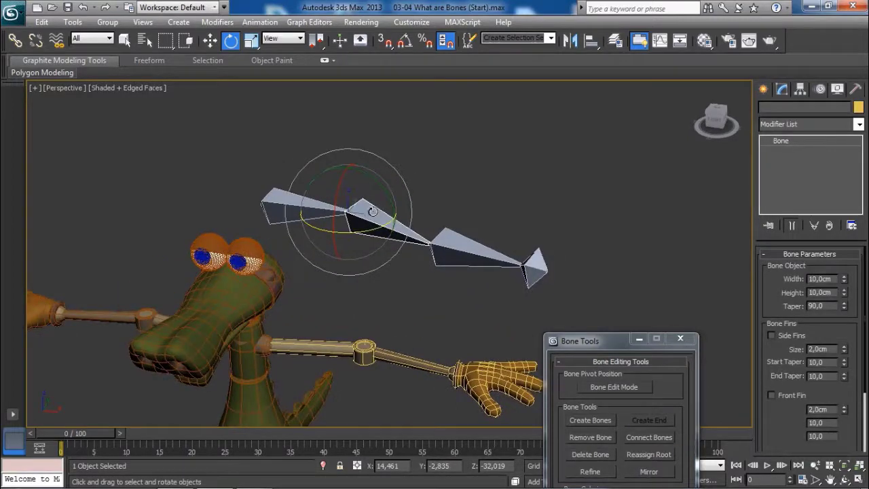
pyautogui.moveTo(373, 211)
pyautogui.mouseDown()
pyautogui.moveTo(355, 219)
pyautogui.moveTo(388, 252)
pyautogui.mouseUp()
pyautogui.keyDown('alt'); pyautogui.moveTo(388, 251); pyautogui.dragTo(386, 226, button='middle'); pyautogui.keyUp('alt')
pyautogui.moveTo(370, 221)
pyautogui.mouseDown()
pyautogui.moveTo(349, 218)
pyautogui.moveTo(368, 178)
pyautogui.moveTo(353, 197)
pyautogui.mouseUp()
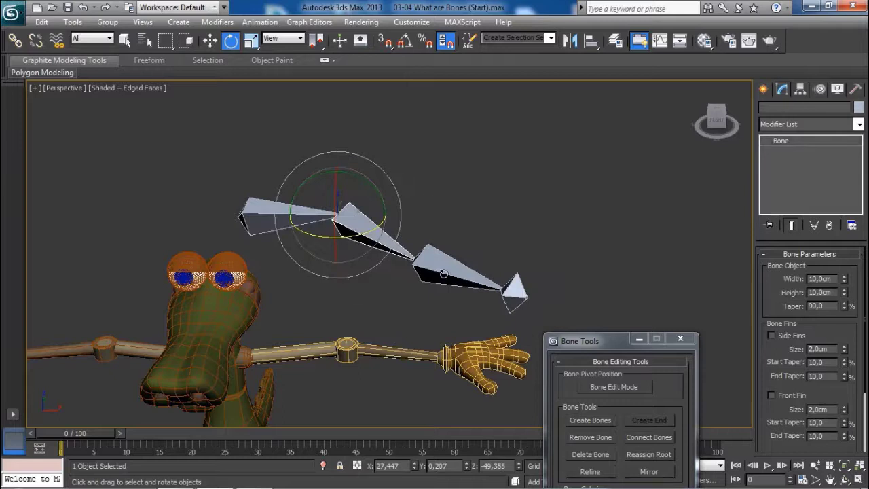
pyautogui.click(443, 273)
pyautogui.moveTo(416, 256)
pyautogui.mouseDown()
pyautogui.moveTo(417, 249)
pyautogui.moveTo(400, 273)
pyautogui.moveTo(380, 277)
pyautogui.moveTo(513, 202)
pyautogui.mouseUp()
# Undo all the test rotations of the bone chain
pyautogui.hotkey('ctrl', 'z')
pyautogui.hotkey('ctrl', 'z')
pyautogui.hotkey('ctrl', 'z')
pyautogui.hotkey('ctrl', 'z')
pyautogui.hotkey('ctrl', 'z')
pyautogui.hotkey('ctrl', 'z')
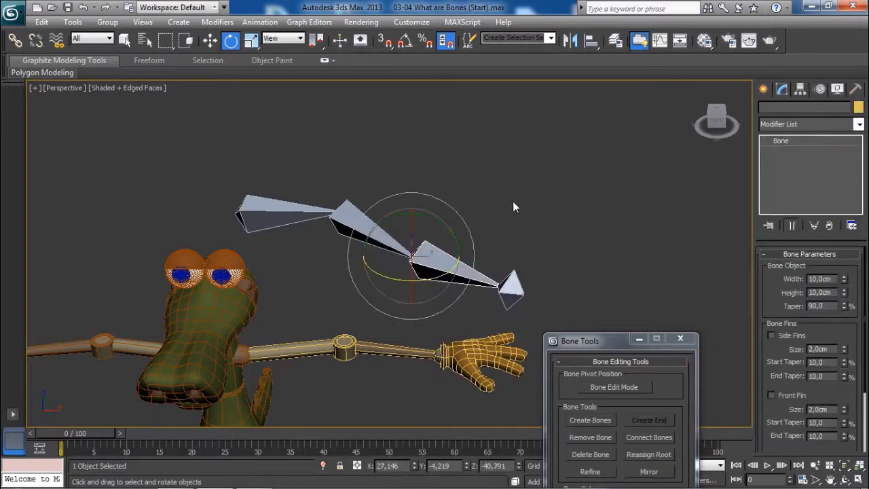
pyautogui.hotkey('ctrl', 'z')
pyautogui.hotkey('ctrl', 'z')
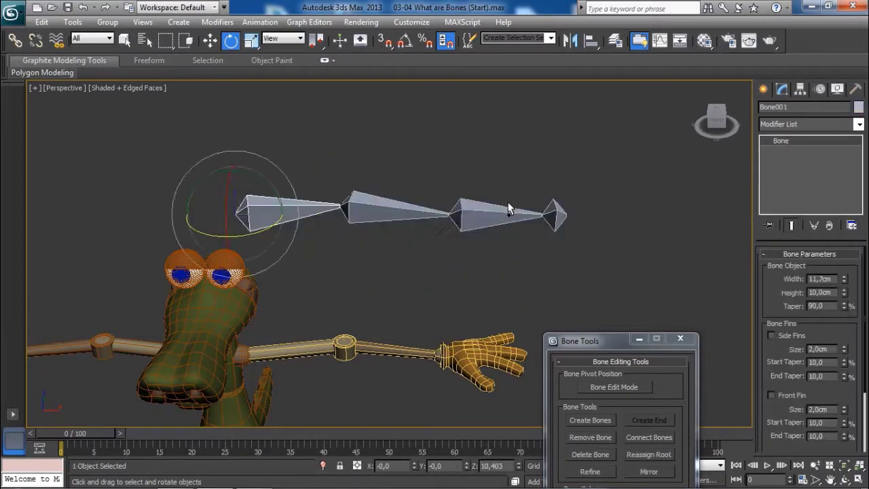
# Try rotating the first bone and the second bone separately, undoing each rotation
pyautogui.keyDown('alt'); pyautogui.moveTo(461, 197); pyautogui.dragTo(439, 211, button='middle'); pyautogui.keyUp('alt')
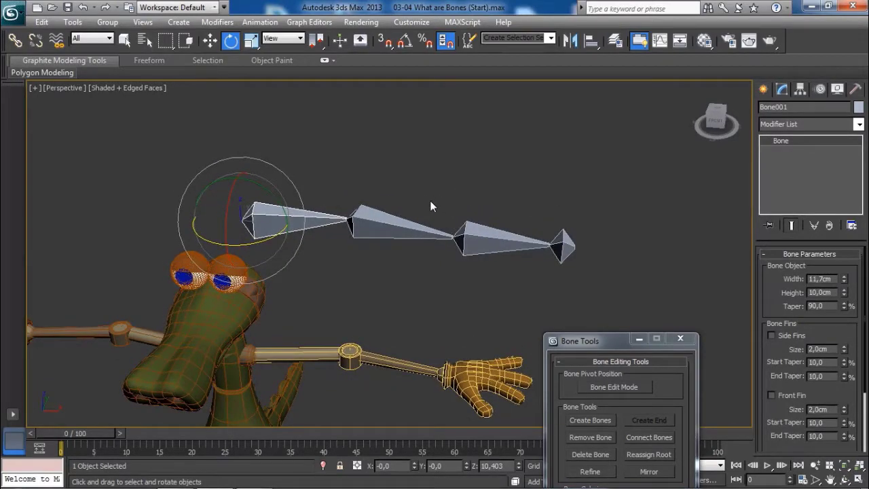
pyautogui.keyDown('alt'); pyautogui.moveTo(430, 202); pyautogui.dragTo(335, 217, button='middle'); pyautogui.keyUp('alt')
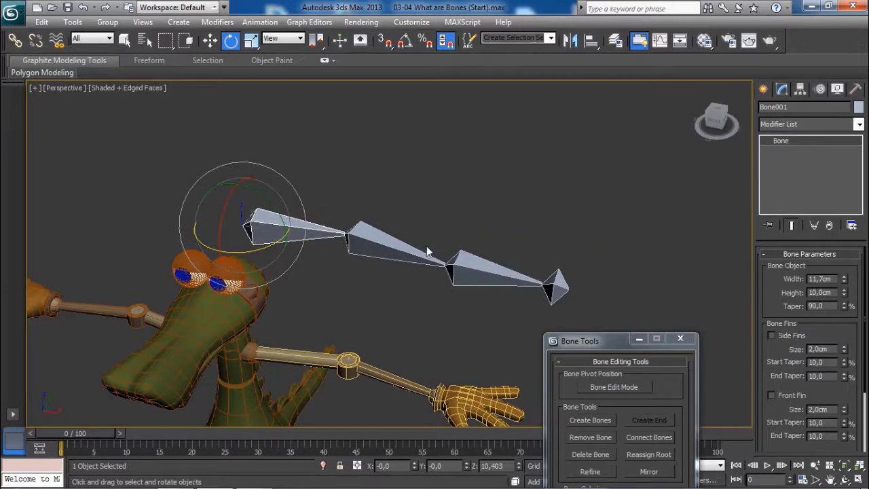
pyautogui.click(393, 238)
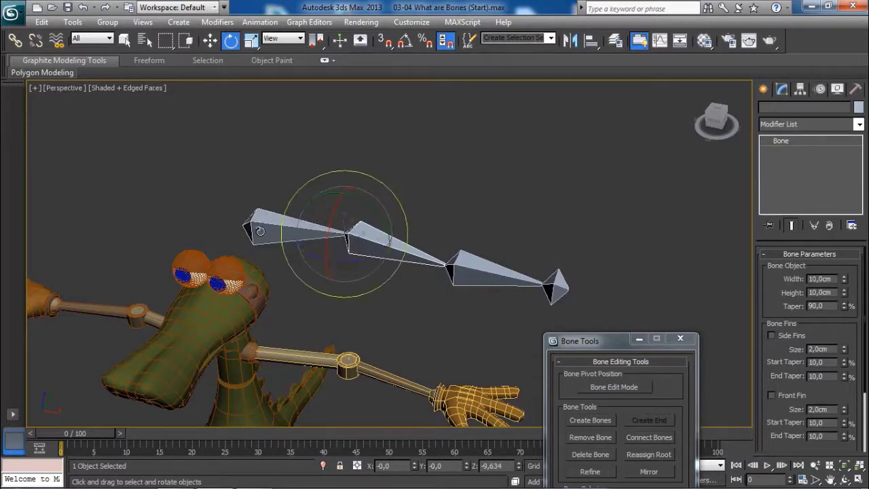
pyautogui.click(286, 232)
pyautogui.moveTo(262, 221); pyautogui.dragTo(242, 226)
pyautogui.hotkey('ctrl', 'z')
pyautogui.click(378, 245)
pyautogui.moveTo(378, 246); pyautogui.dragTo(385, 224)
pyautogui.hotkey('ctrl', 'z')
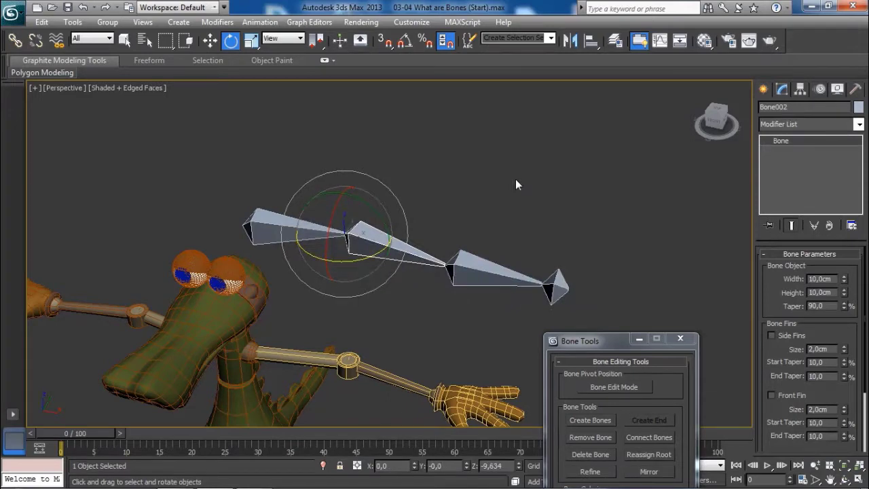
# Lower the bone chain by its first bone along Z to about 172.3 cm with the Move tool
pyautogui.keyDown('alt'); pyautogui.moveTo(516, 184); pyautogui.dragTo(442, 159, button='middle'); pyautogui.keyUp('alt')
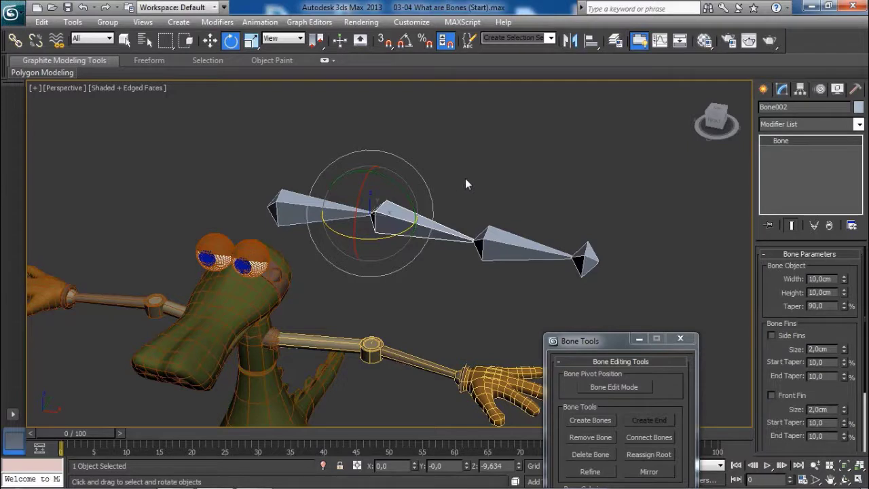
pyautogui.click(443, 164)
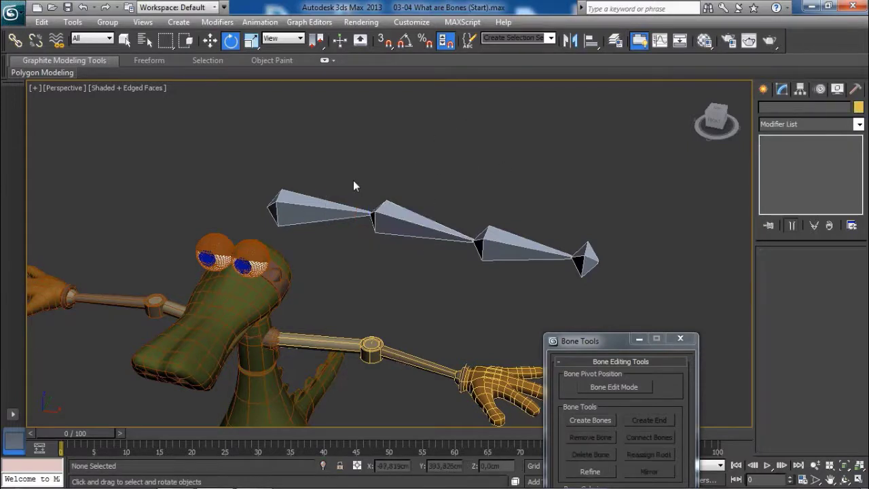
pyautogui.moveTo(348, 246); pyautogui.dragTo(323, 212, button='middle')
pyautogui.click(310, 194)
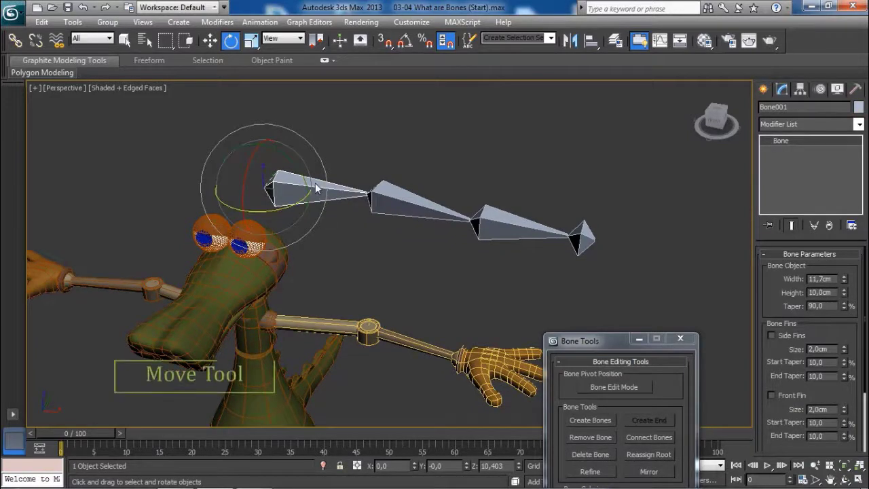
pyautogui.press('w')
pyautogui.moveTo(359, 208); pyautogui.dragTo(350, 197, button='middle')
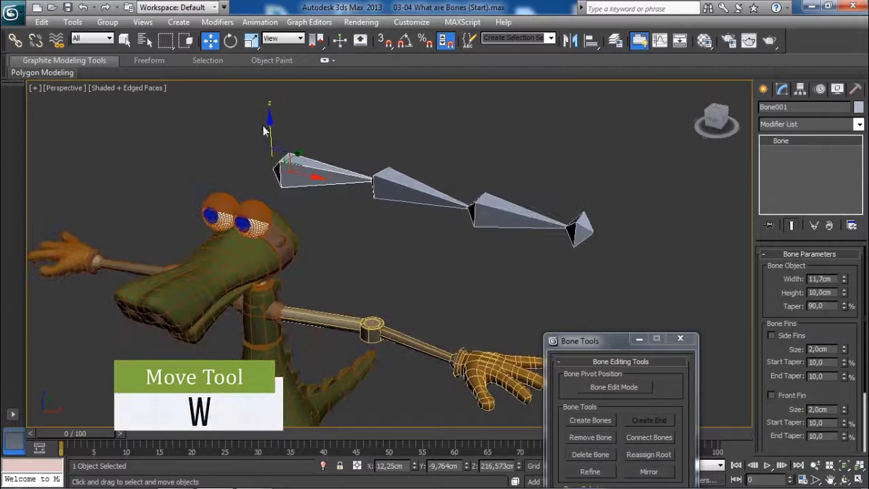
pyautogui.moveTo(271, 139); pyautogui.dragTo(273, 243)
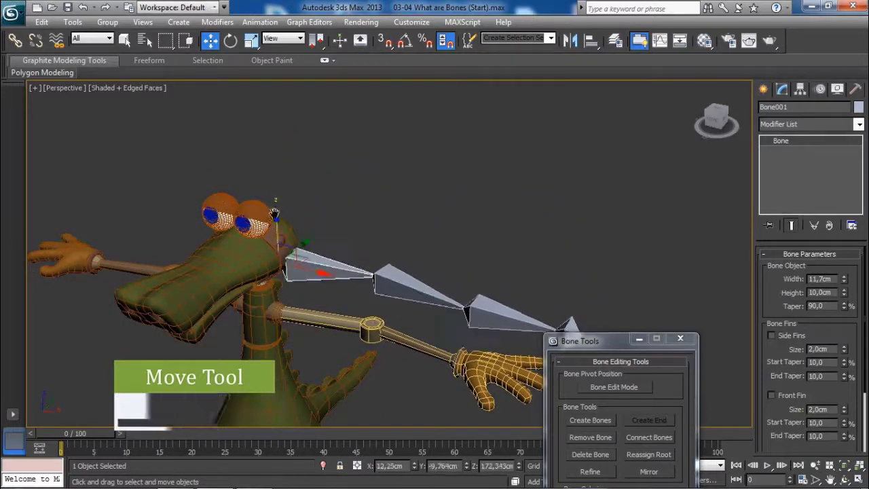
# Lower the first bone further along Z to about 146 cm so the chain sits inside the crocodile's left arm
pyautogui.scroll(3, 272, 241)
pyautogui.moveTo(272, 241); pyautogui.dragTo(245, 183, button='middle')
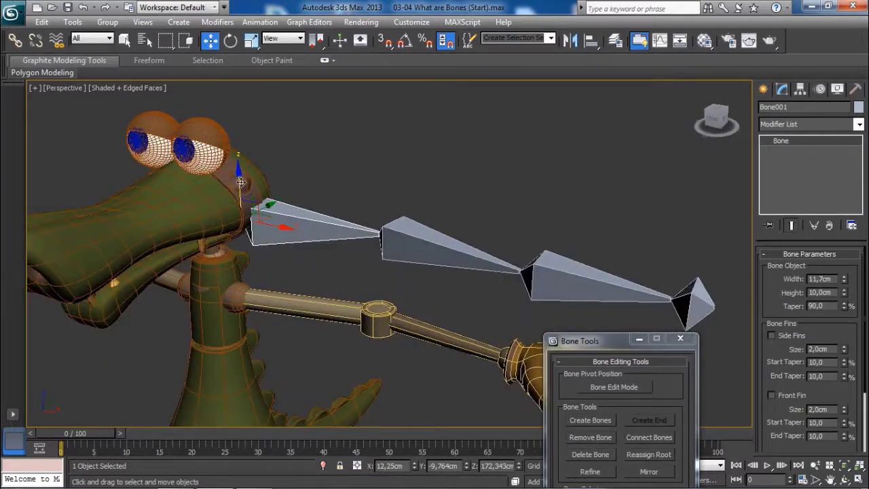
pyautogui.scroll(4, 241, 182)
pyautogui.moveTo(205, 151); pyautogui.dragTo(209, 244)
pyautogui.moveTo(233, 245); pyautogui.dragTo(266, 195, button='middle')
pyautogui.moveTo(238, 188); pyautogui.dragTo(239, 225)
# Check the bones' alignment with the arm in wireframe and shaded display, and return to the four-viewport layout
pyautogui.moveTo(263, 219)
pyautogui.keyDown('alt'); pyautogui.mouseDown(button='middle')
pyautogui.moveTo(263, 243)
pyautogui.moveTo(271, 229)
pyautogui.moveTo(264, 223)
pyautogui.moveTo(303, 213)
pyautogui.moveTo(406, 245)
pyautogui.moveTo(294, 237)
pyautogui.moveTo(367, 260)
pyautogui.moveTo(327, 268)
pyautogui.moveTo(319, 237)
pyautogui.moveTo(366, 180)
pyautogui.moveTo(373, 136)
pyautogui.moveTo(406, 307)
pyautogui.moveTo(405, 262)
pyautogui.moveTo(405, 278)
pyautogui.moveTo(415, 255)
pyautogui.moveTo(423, 299)
pyautogui.moveTo(447, 204)
pyautogui.moveTo(476, 212)
pyautogui.mouseUp(button='middle'); pyautogui.keyUp('alt')
pyautogui.press('F3')
pyautogui.press('F3')
pyautogui.hotkey('alt', 'w')
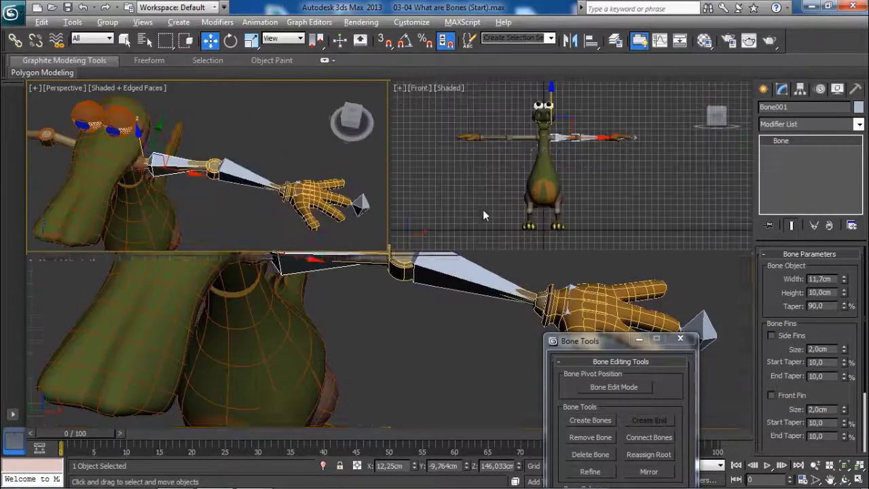
# Check the bone chain's alignment with the crocodile's left arm in the top view, in wireframe and shaded display
pyautogui.moveTo(580, 163); pyautogui.dragTo(499, 163, button='middle')
pyautogui.scroll(3, 638, 177)
pyautogui.scroll(4, 612, 171)
pyautogui.moveTo(269, 197); pyautogui.dragTo(318, 197, button='middle')
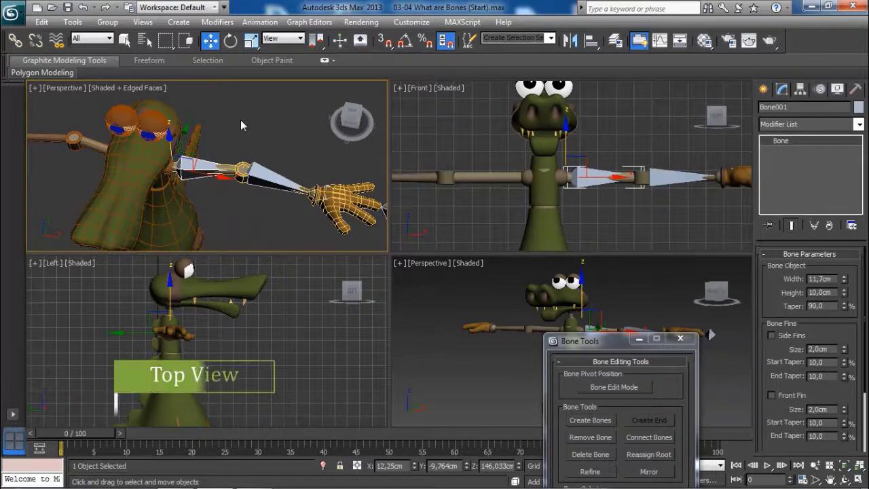
pyautogui.press('t')
pyautogui.scroll(-2, 267, 168)
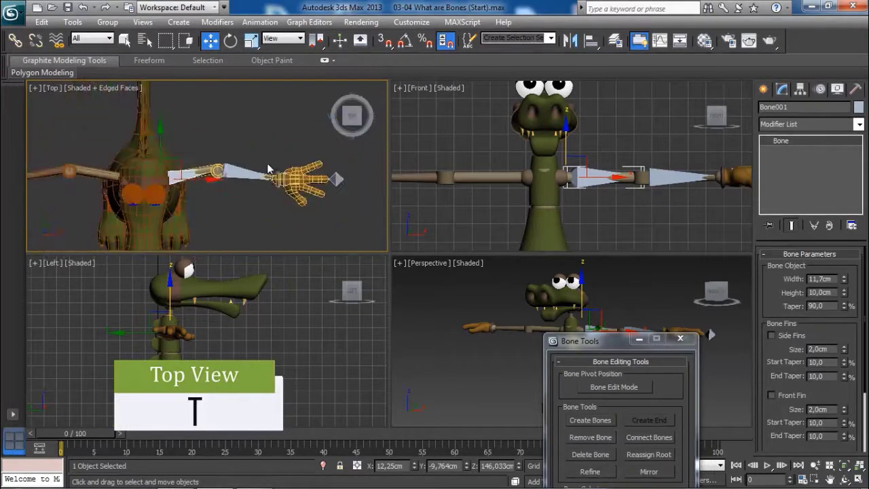
pyautogui.moveTo(266, 159); pyautogui.dragTo(276, 156, button='middle')
pyautogui.hotkey('alt', 'w')
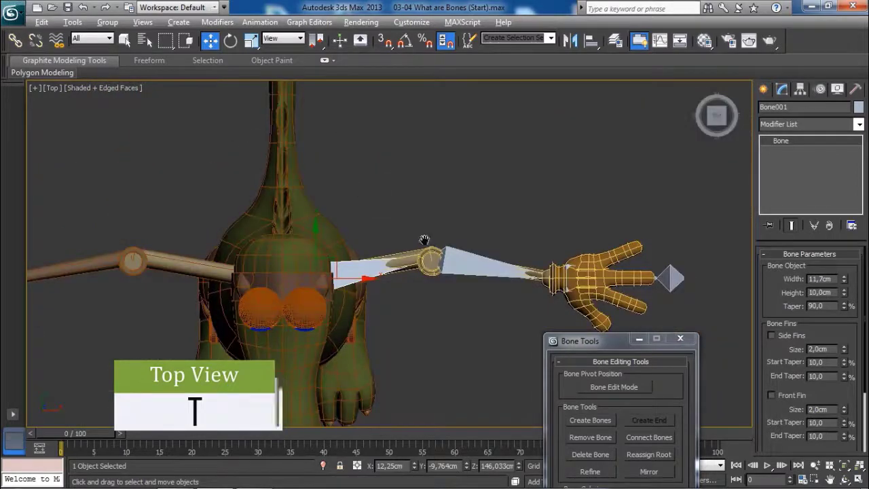
pyautogui.moveTo(425, 243); pyautogui.dragTo(365, 183, button='middle')
pyautogui.press('F3')
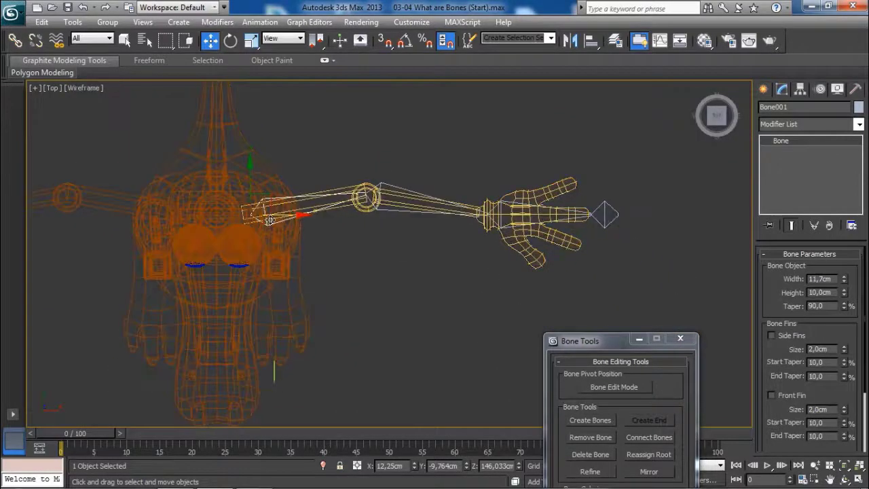
pyautogui.press('F3')
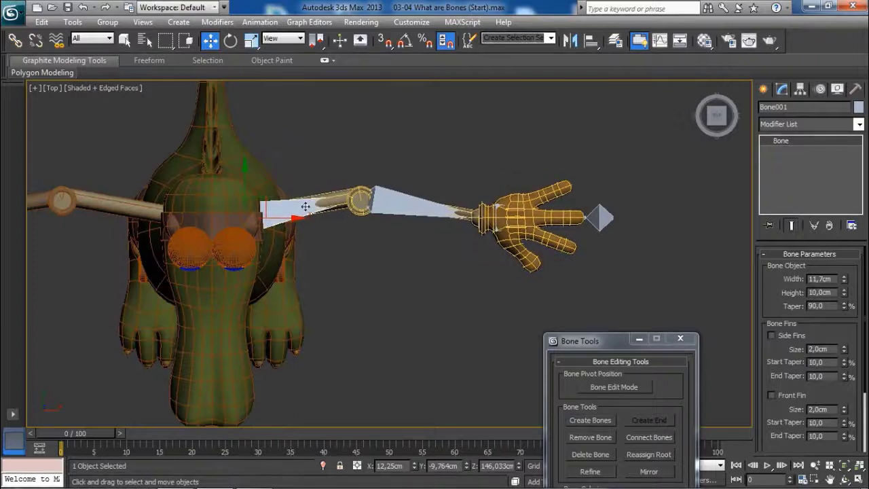
# Rename the first bone of the left arm chain UpperArm_Bone
pyautogui.hotkey('alt', 'w')
pyautogui.rightClick(508, 298)
pyautogui.hotkey('alt', 'w')
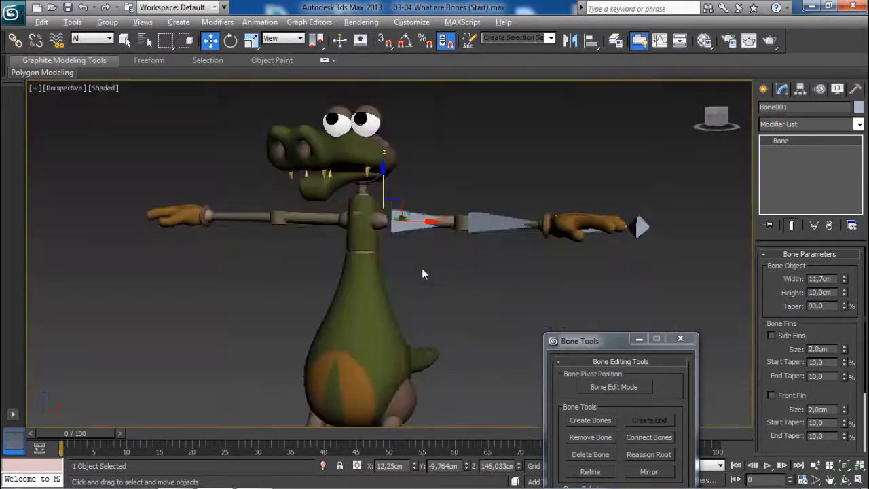
pyautogui.keyDown('alt'); pyautogui.moveTo(438, 287); pyautogui.dragTo(510, 219, button='middle'); pyautogui.keyUp('alt')
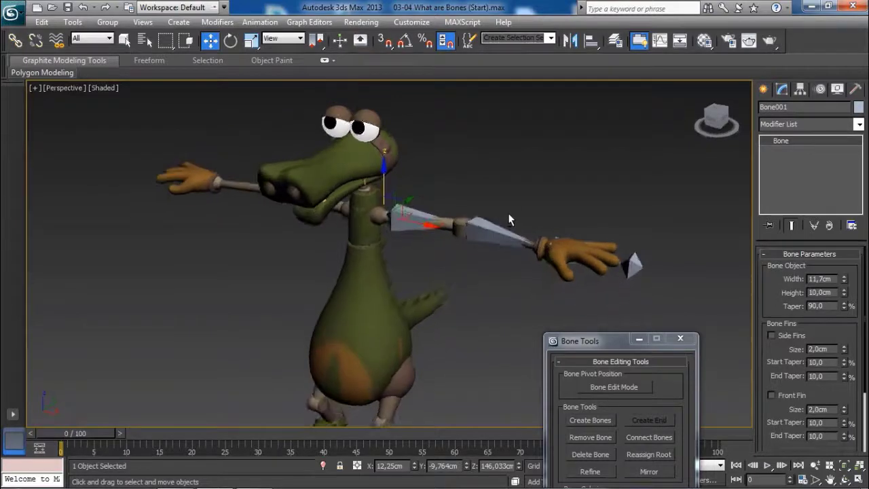
pyautogui.moveTo(514, 186); pyautogui.dragTo(502, 202, button='middle')
pyautogui.scroll(3, 509, 197)
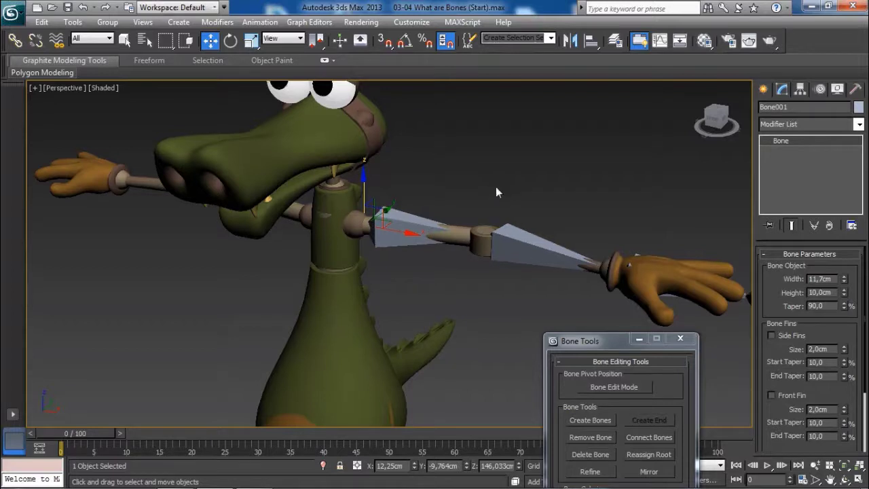
pyautogui.scroll(3, 496, 187)
pyautogui.click(472, 157)
pyautogui.click(397, 197)
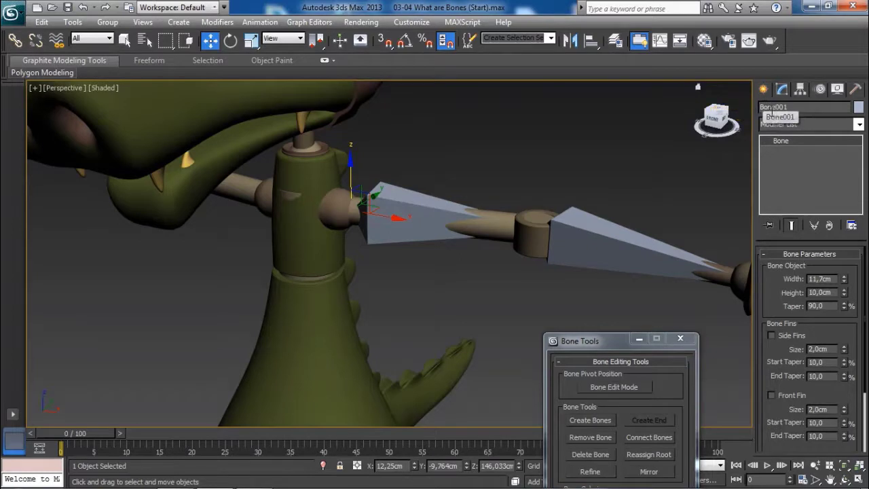
pyautogui.click(763, 107)
pyautogui.write('UpperArm_')
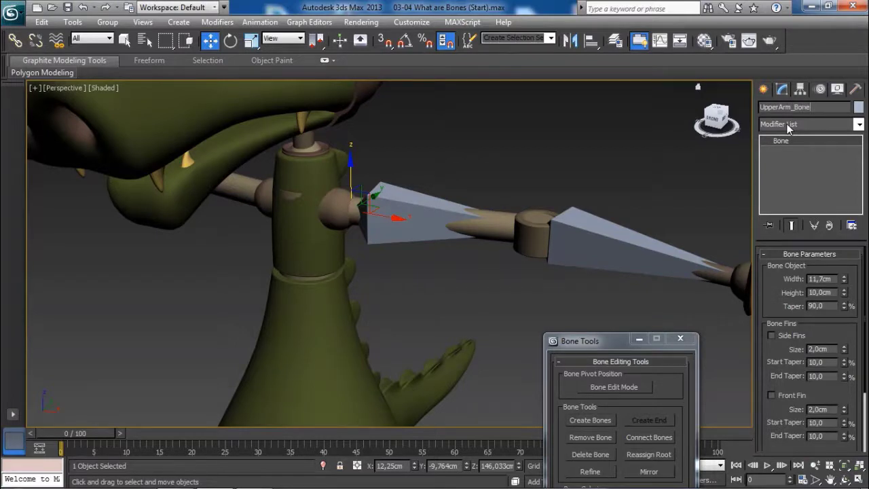
# Rename the second bone, between the elbow and the wrist, ForeArm_Bone
pyautogui.keyDown('alt'); pyautogui.moveTo(569, 243); pyautogui.dragTo(603, 212, button='middle'); pyautogui.keyUp('alt')
pyautogui.click(582, 239)
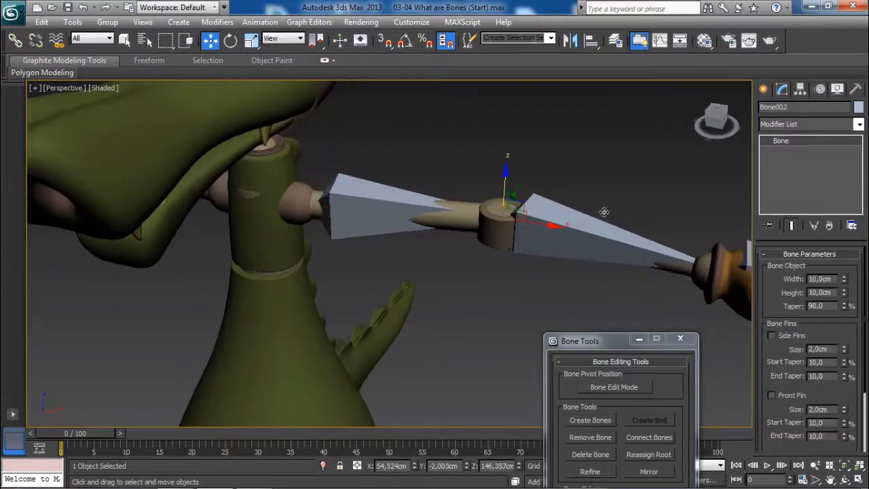
pyautogui.click(807, 106)
pyautogui.write('ForeArm_')
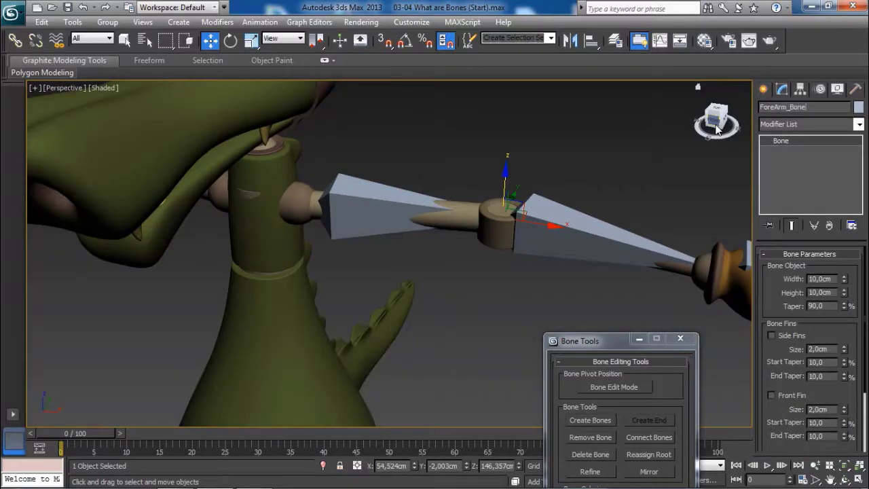
# Rename the third bone, inside the left hand, Wrist_Bone
pyautogui.moveTo(679, 129); pyautogui.dragTo(414, 190, button='middle')
pyautogui.press('F3')
pyautogui.moveTo(480, 239)
pyautogui.keyDown('alt'); pyautogui.mouseDown(button='middle')
pyautogui.moveTo(447, 256)
pyautogui.moveTo(502, 261)
pyautogui.moveTo(475, 249)
pyautogui.moveTo(495, 233)
pyautogui.mouseUp(button='middle'); pyautogui.keyUp('alt')
pyautogui.click(487, 239)
pyautogui.press('F3')
pyautogui.moveTo(802, 108); pyautogui.dragTo(714, 131)
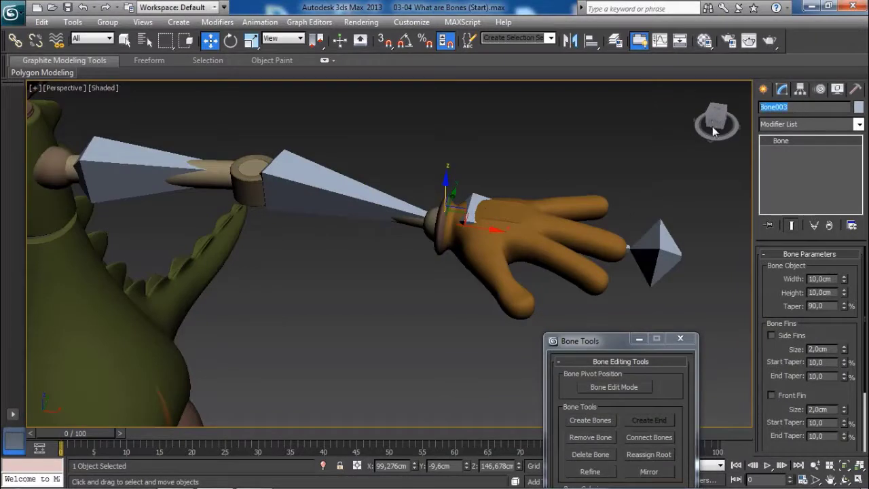
pyautogui.write('Wrist_')
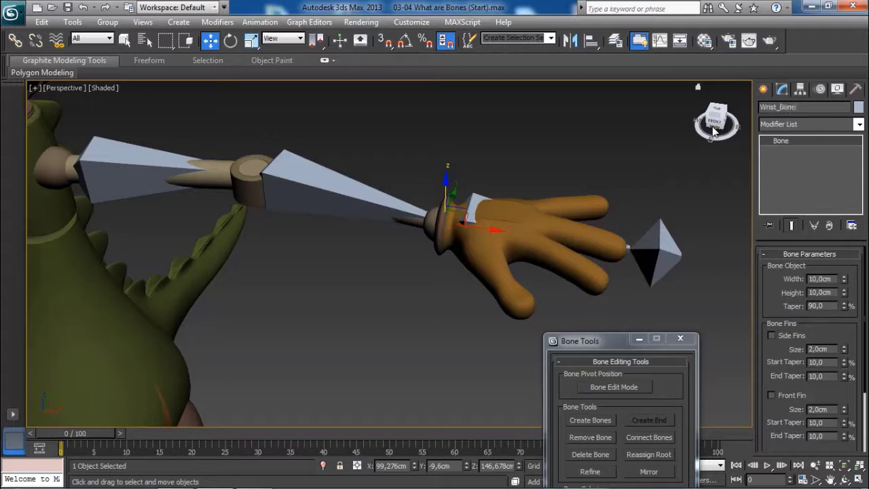
# Rename the small end bone beyond the fingertips Wrist_TipBone
pyautogui.click(645, 244)
pyautogui.keyDown('alt'); pyautogui.moveTo(645, 244); pyautogui.dragTo(625, 254, button='middle'); pyautogui.keyUp('alt')
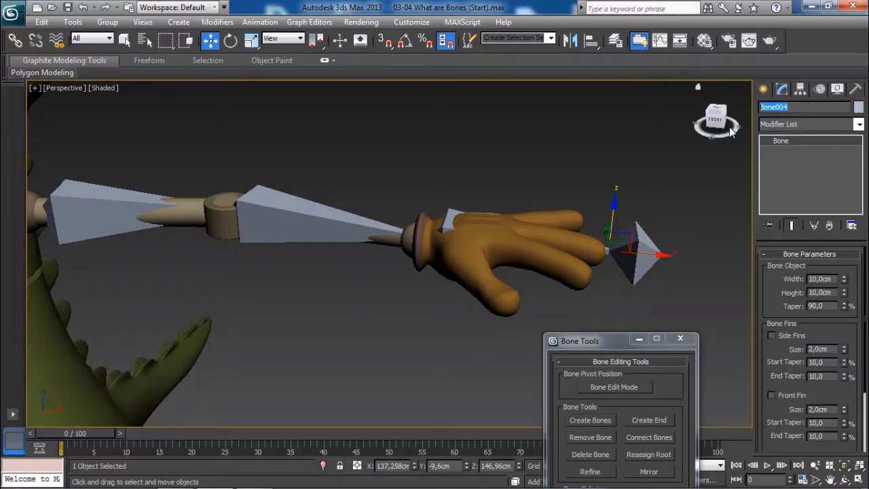
pyautogui.write('B')
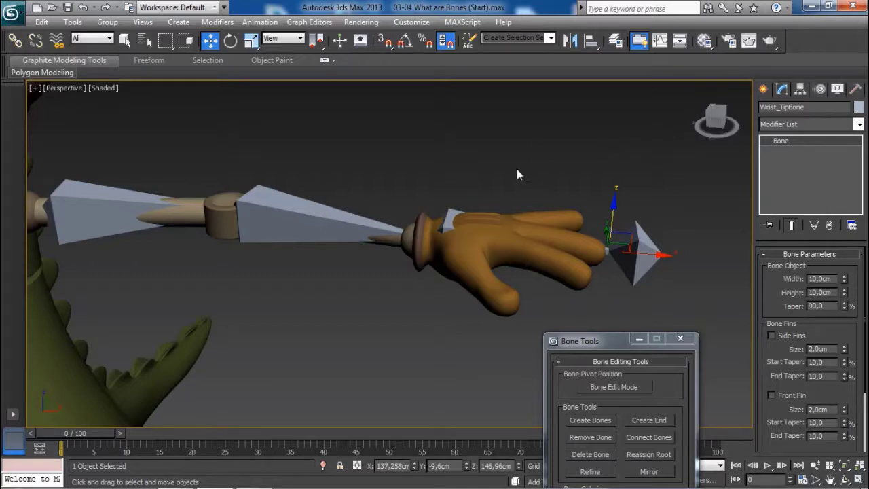
# Clear the selection and examine how the arm meshes and bones relate in shaded and wireframe display
pyautogui.moveTo(518, 174); pyautogui.dragTo(501, 202, button='middle')
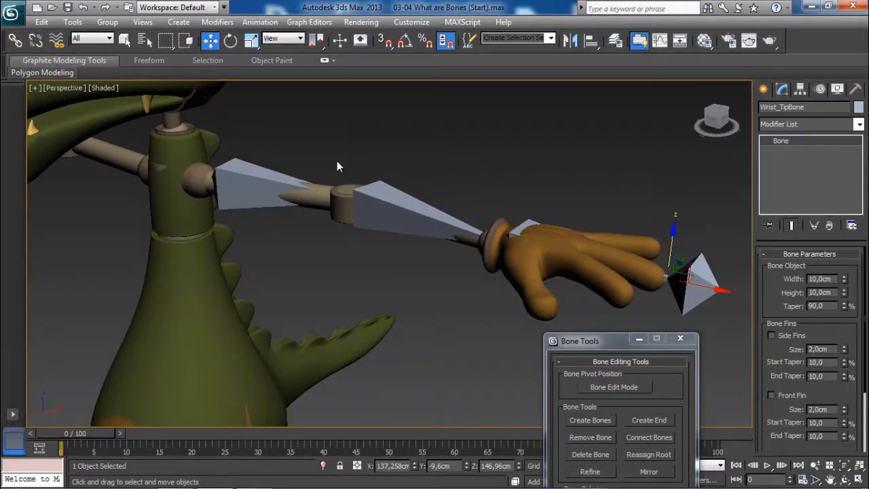
pyautogui.moveTo(337, 162); pyautogui.dragTo(331, 176, button='middle')
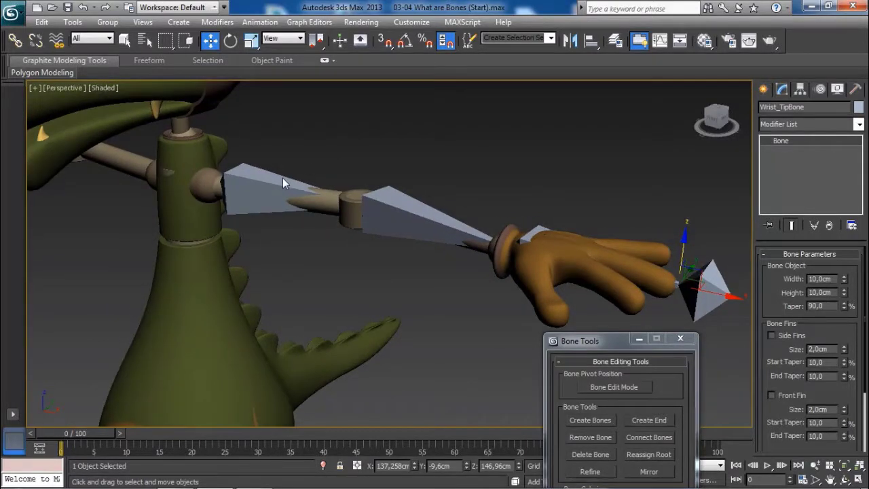
pyautogui.moveTo(320, 169); pyautogui.dragTo(334, 163, button='middle')
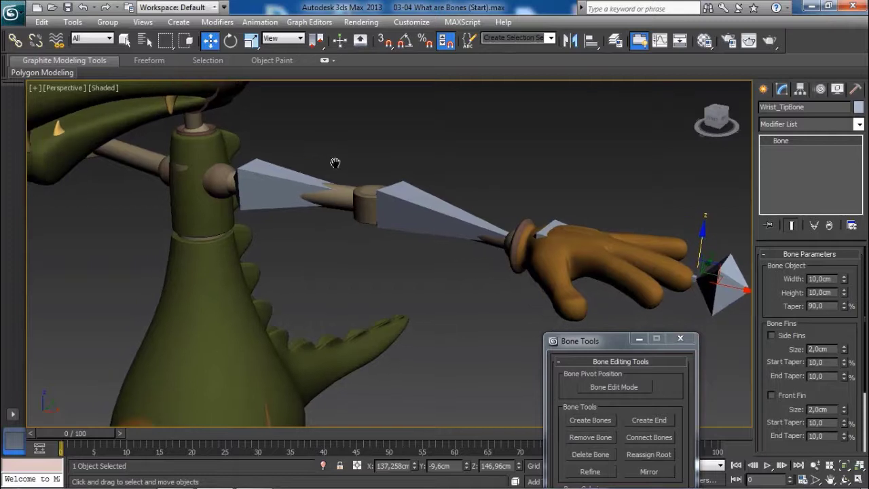
pyautogui.click(360, 151)
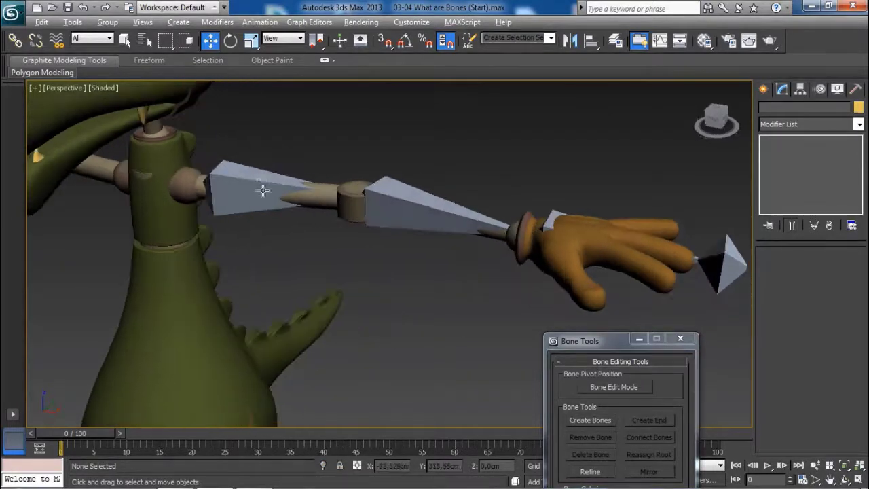
pyautogui.press('F3')
pyautogui.press('F3')
pyautogui.scroll(2, 518, 229)
pyautogui.scroll(-2, 407, 204)
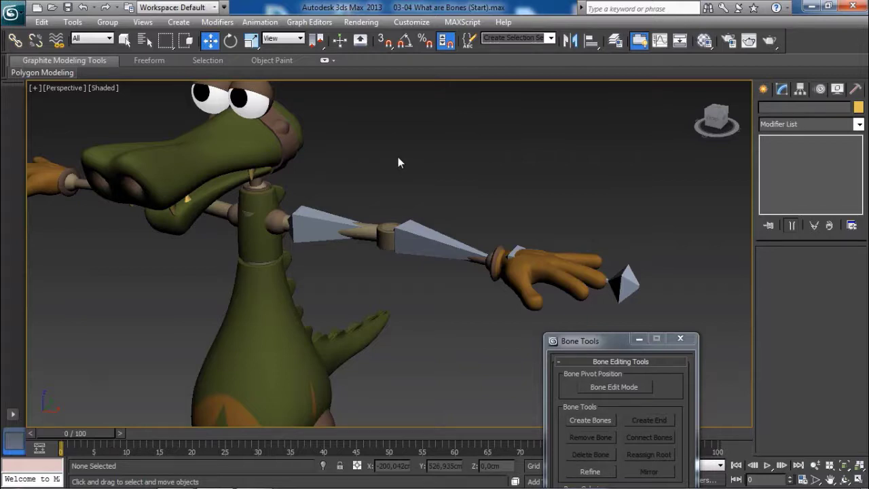
pyautogui.keyDown('alt'); pyautogui.moveTo(402, 161); pyautogui.dragTo(431, 194, button='middle'); pyautogui.keyUp('alt')
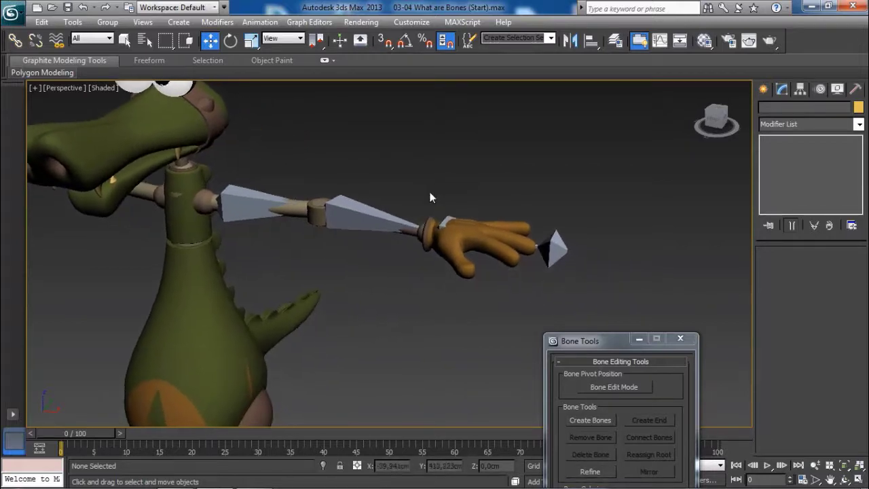
# Link the left hand mesh HandL to Wrist_Bone as its parent with Select and Link
pyautogui.scroll(3, 467, 236)
pyautogui.click(475, 235)
pyautogui.press('F4')
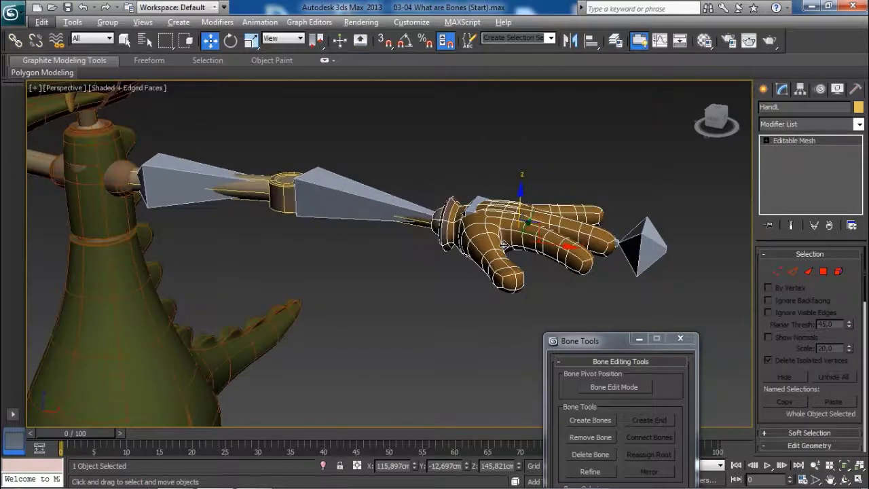
pyautogui.keyDown('alt'); pyautogui.moveTo(508, 240); pyautogui.dragTo(486, 244, button='middle'); pyautogui.keyUp('alt')
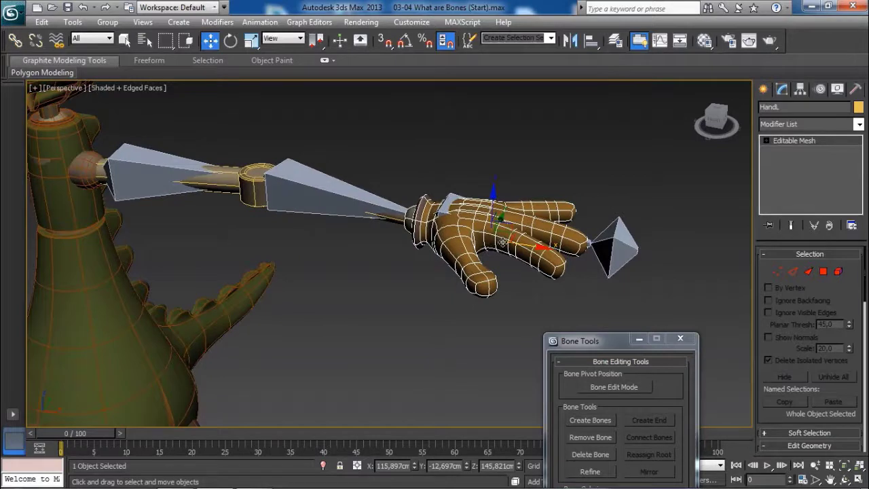
pyautogui.click(16, 42)
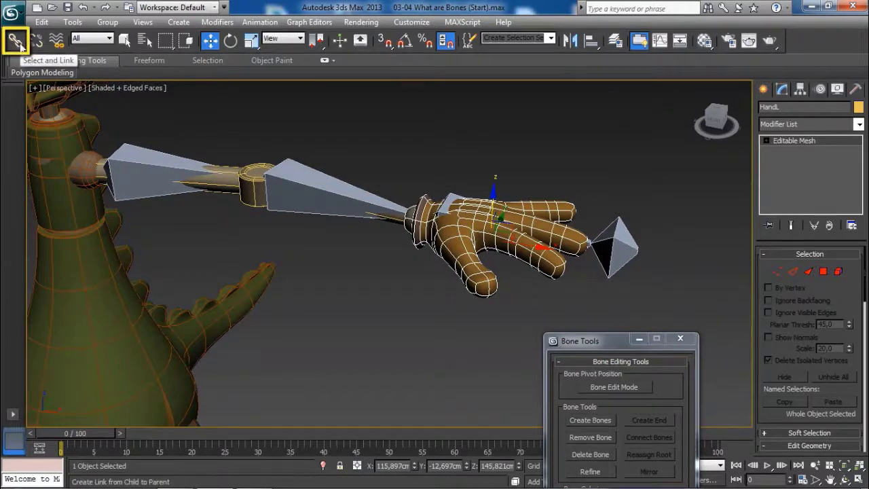
pyautogui.click(21, 47)
pyautogui.scroll(5, 467, 206)
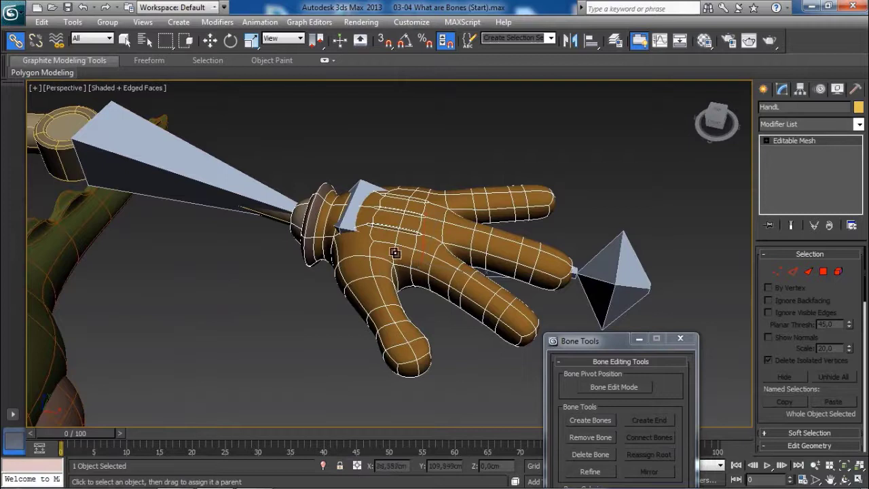
pyautogui.moveTo(397, 257)
pyautogui.keyDown('alt'); pyautogui.mouseDown(button='middle')
pyautogui.moveTo(388, 257)
pyautogui.moveTo(391, 265)
pyautogui.mouseUp(button='middle'); pyautogui.keyUp('alt')
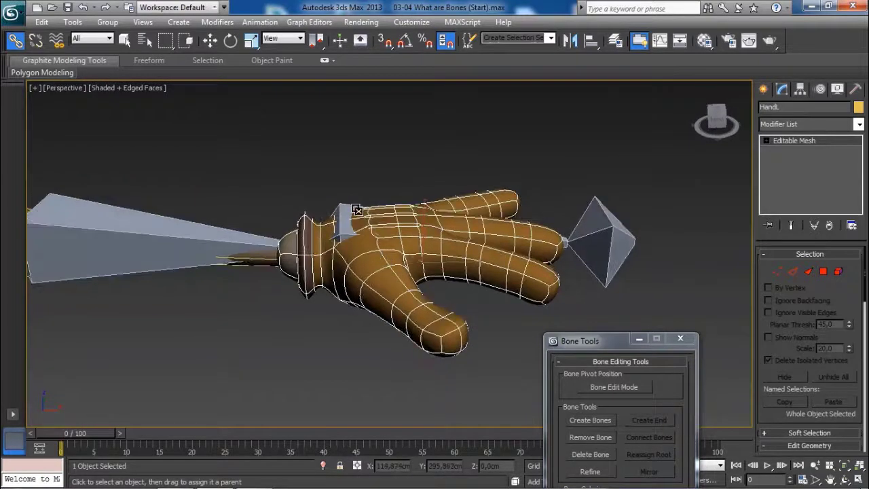
pyautogui.press('F3')
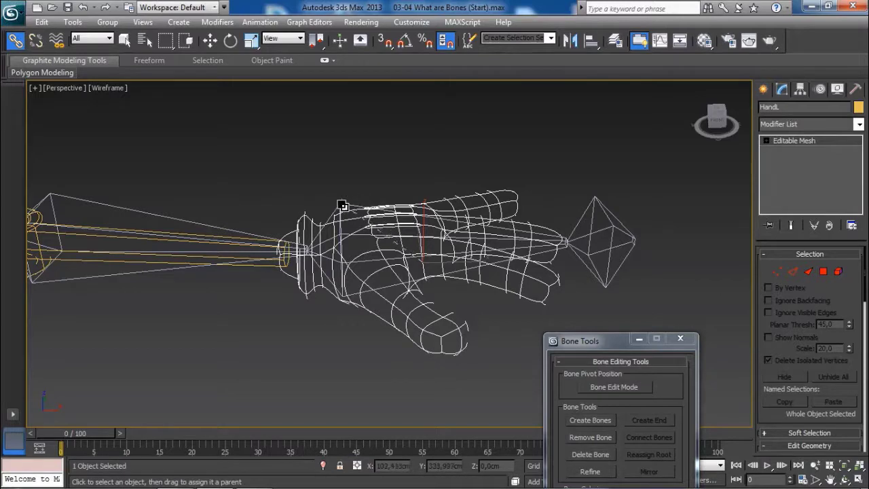
pyautogui.moveTo(342, 190)
pyautogui.mouseDown()
pyautogui.moveTo(338, 208)
pyautogui.moveTo(328, 194)
pyautogui.moveTo(351, 195)
pyautogui.moveTo(346, 189)
pyautogui.moveTo(345, 204)
pyautogui.mouseUp()
pyautogui.press('w')
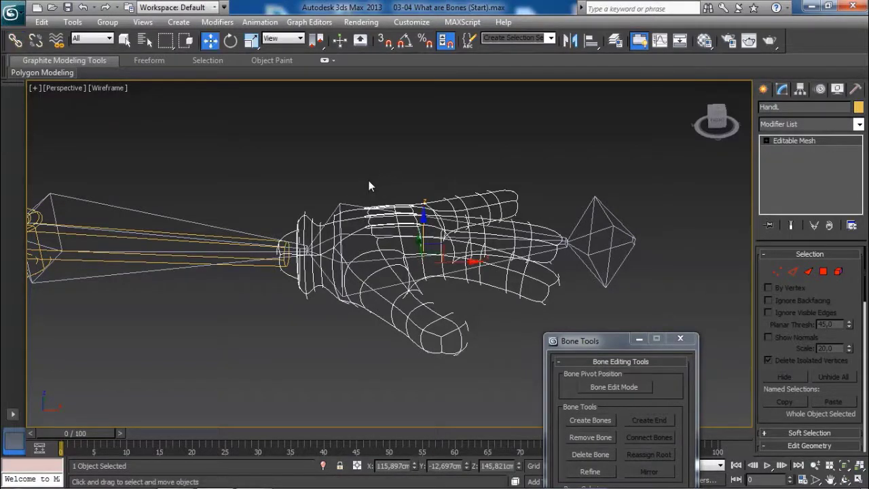
# Link the lower arm mesh Arm_LLwr to ForeArm_Bone as its parent, and clear the selection
pyautogui.moveTo(368, 209); pyautogui.dragTo(562, 222, button='middle')
pyautogui.click(271, 261)
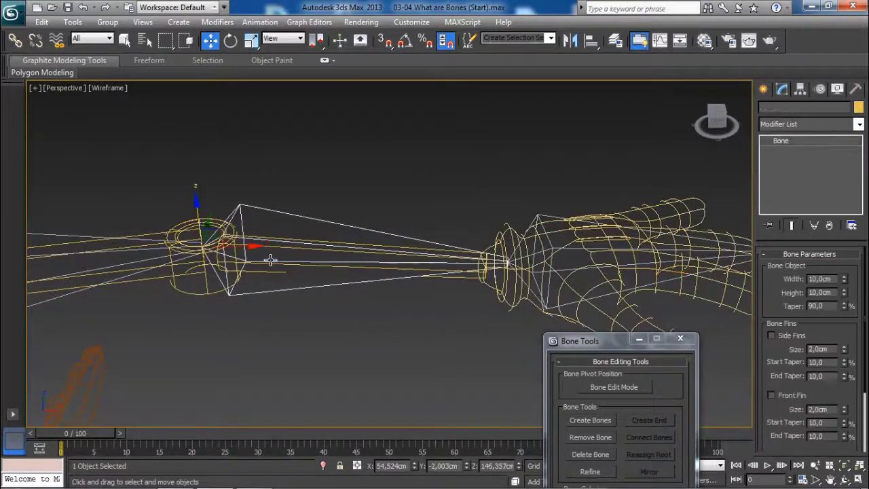
pyautogui.keyDown('alt'); pyautogui.moveTo(271, 259); pyautogui.dragTo(234, 303, button='middle'); pyautogui.keyUp('alt')
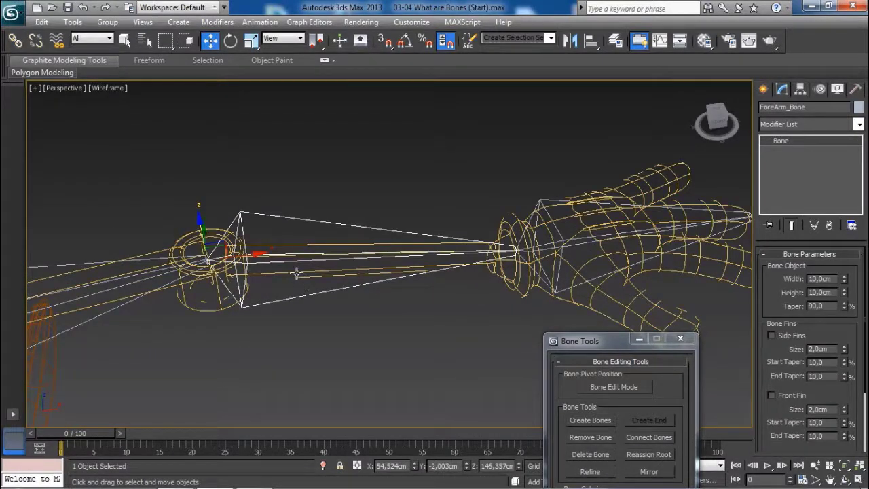
pyautogui.click(296, 273)
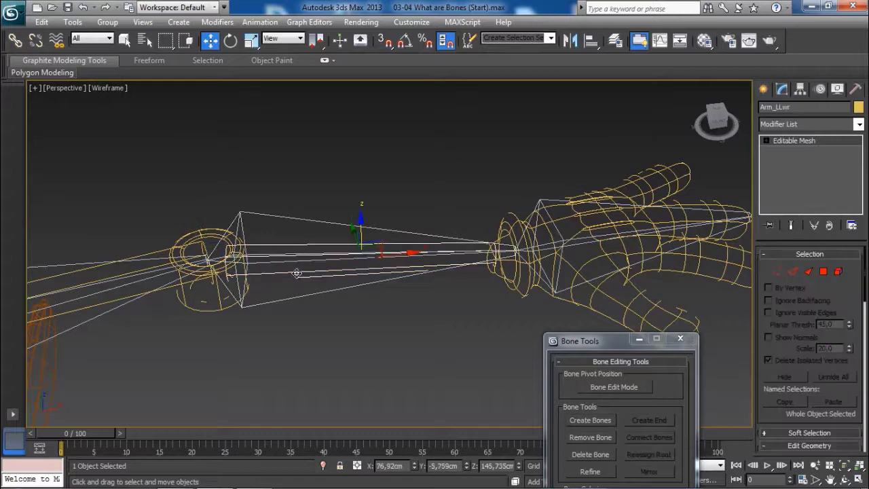
pyautogui.click(16, 42)
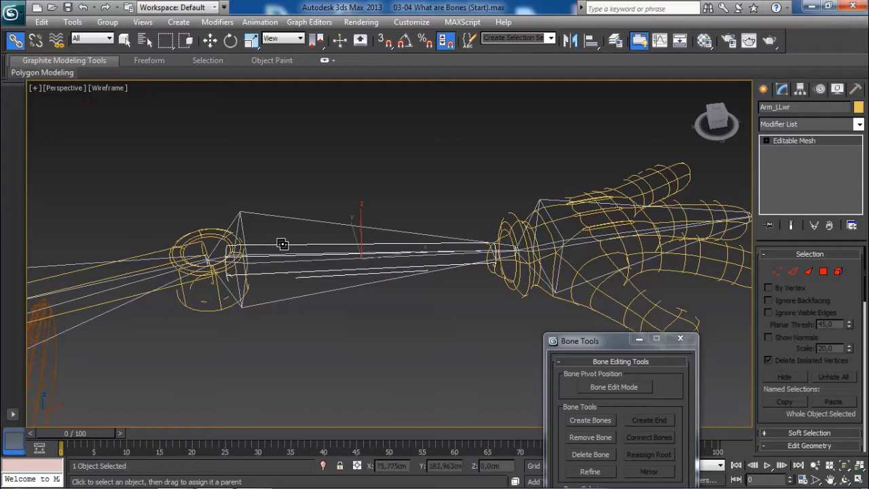
pyautogui.moveTo(271, 226); pyautogui.dragTo(272, 217)
pyautogui.moveTo(272, 217); pyautogui.dragTo(298, 215)
pyautogui.moveTo(324, 214); pyautogui.dragTo(390, 248, button='middle')
pyautogui.click(385, 177)
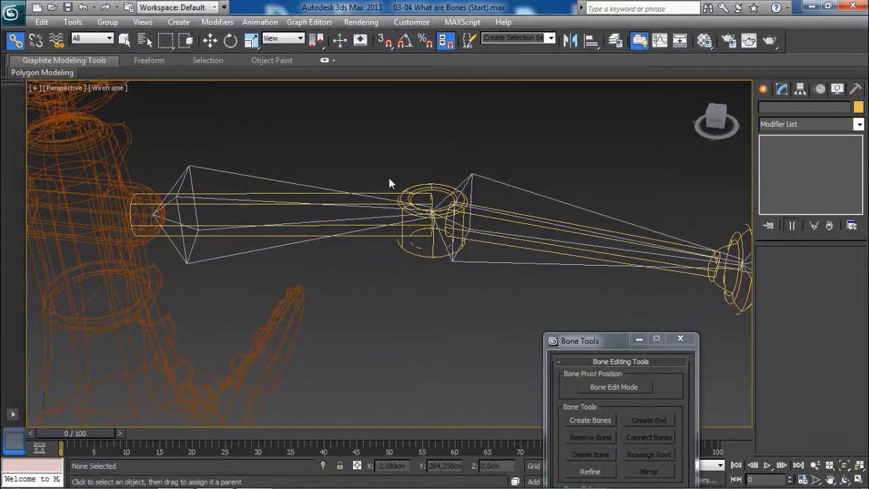
pyautogui.press('w')
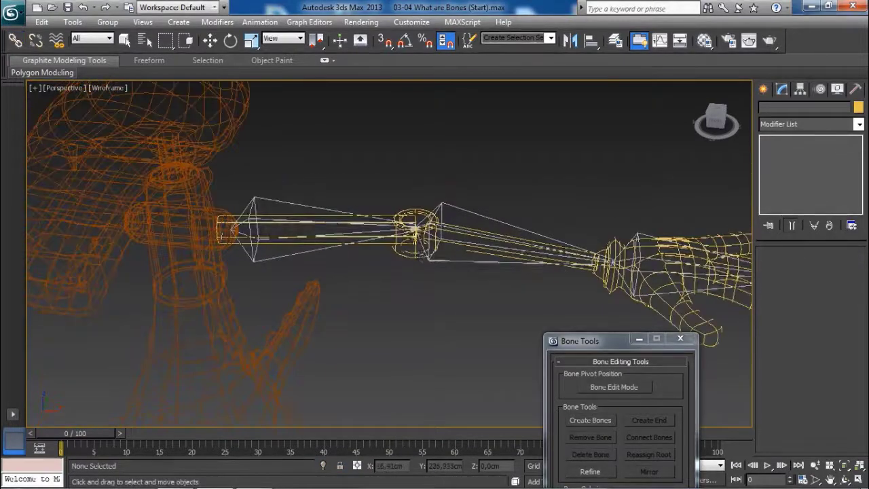
# Open the Schematic View and select the node of the upper left arm mesh Arm_LUpr
pyautogui.keyDown('alt'); pyautogui.moveTo(413, 228); pyautogui.dragTo(450, 192, button='middle'); pyautogui.keyUp('alt')
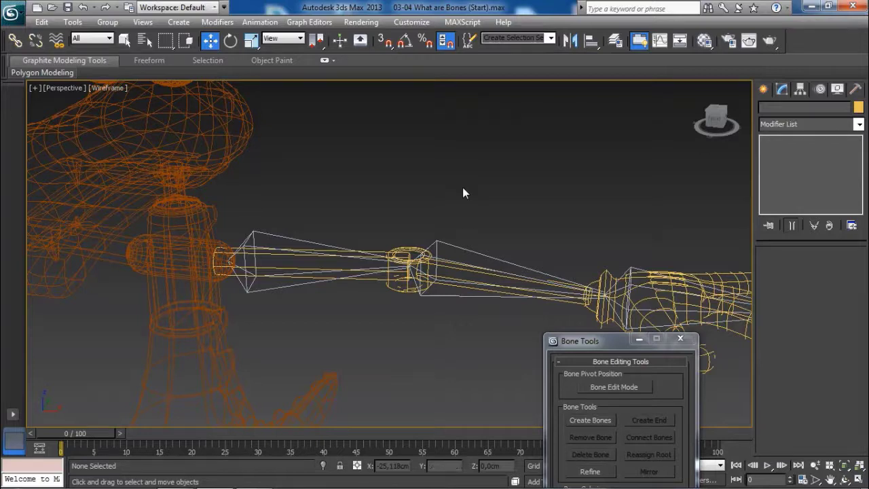
pyautogui.click(680, 42)
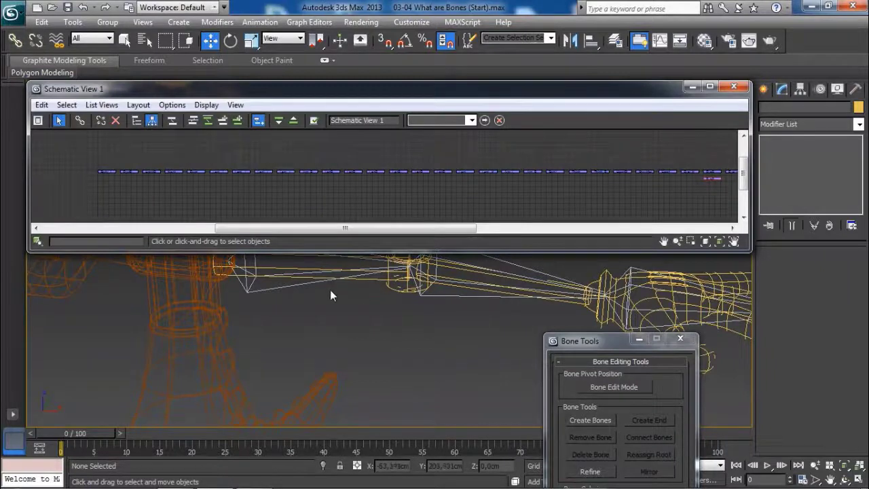
pyautogui.moveTo(331, 291); pyautogui.dragTo(325, 311, button='middle')
pyautogui.moveTo(452, 199); pyautogui.dragTo(378, 191, button='middle')
pyautogui.moveTo(397, 190); pyautogui.dragTo(303, 191, button='middle')
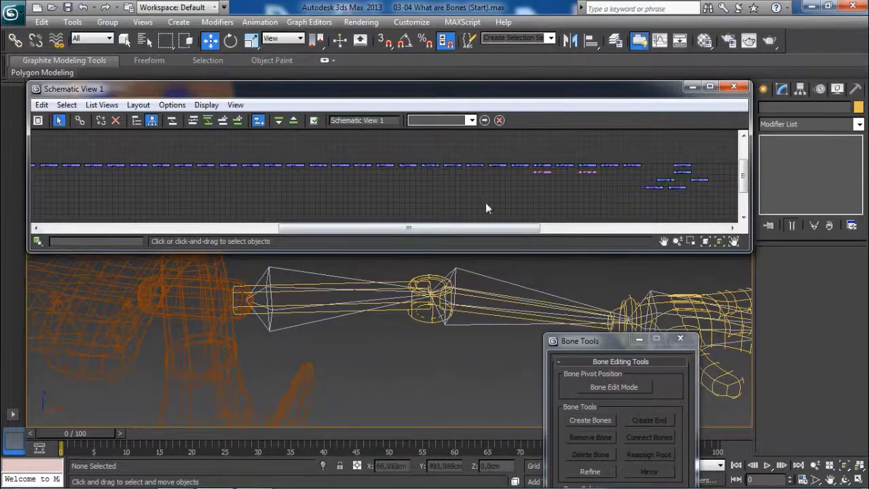
pyautogui.scroll(3, 528, 195)
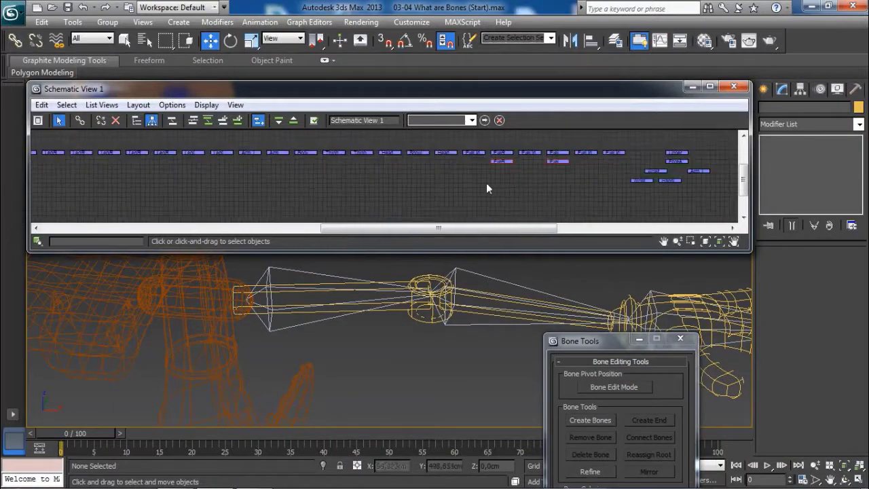
pyautogui.scroll(3, 510, 188)
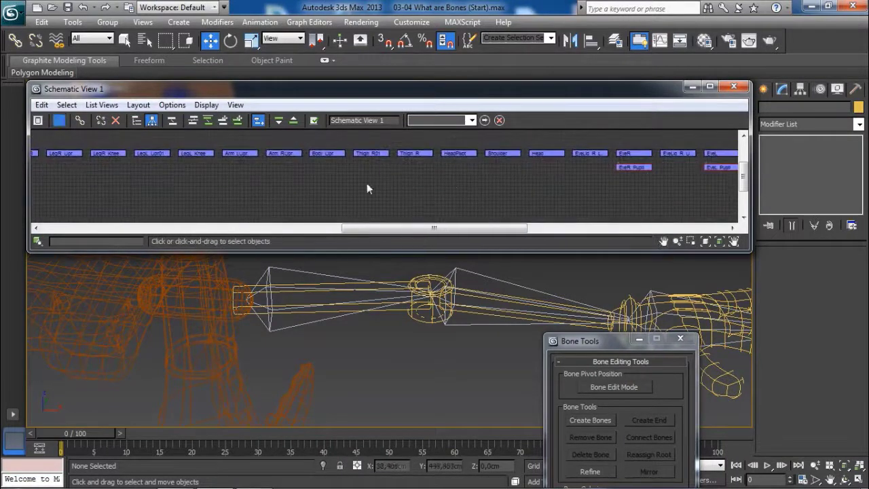
pyautogui.scroll(2, 263, 190)
pyautogui.moveTo(263, 190); pyautogui.dragTo(451, 194, button='middle')
pyautogui.scroll(-1, 451, 194)
pyautogui.moveTo(271, 315); pyautogui.dragTo(278, 323, button='middle')
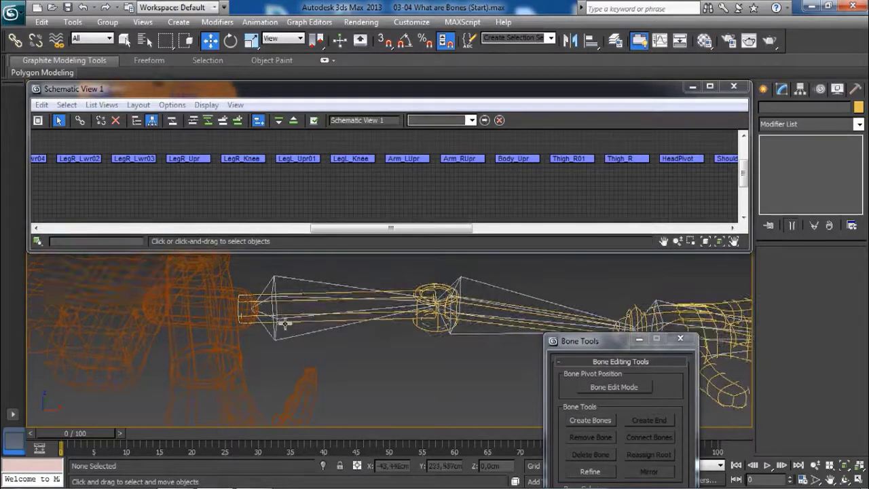
pyautogui.scroll(2, 278, 324)
pyautogui.click(407, 159)
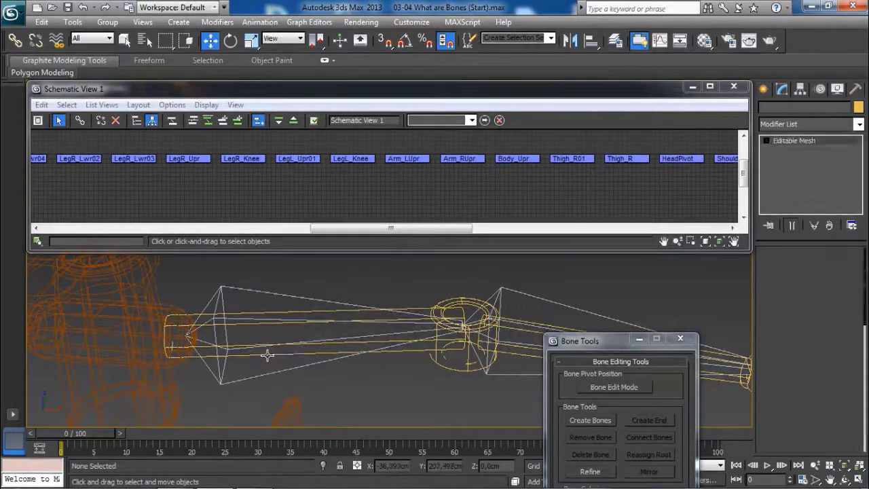
pyautogui.scroll(-1, 421, 180)
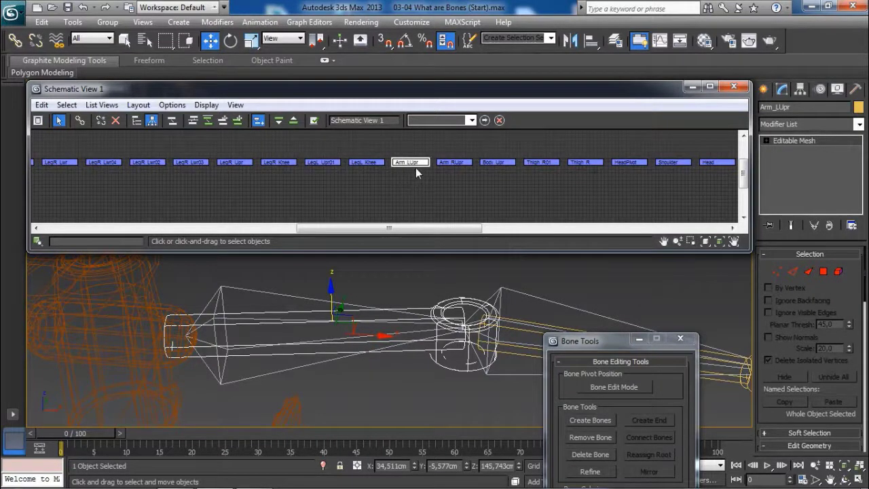
# Link Arm_LUpr to UpperArm_Bone as its parent by connecting their nodes in the Schematic View
pyautogui.click(80, 120)
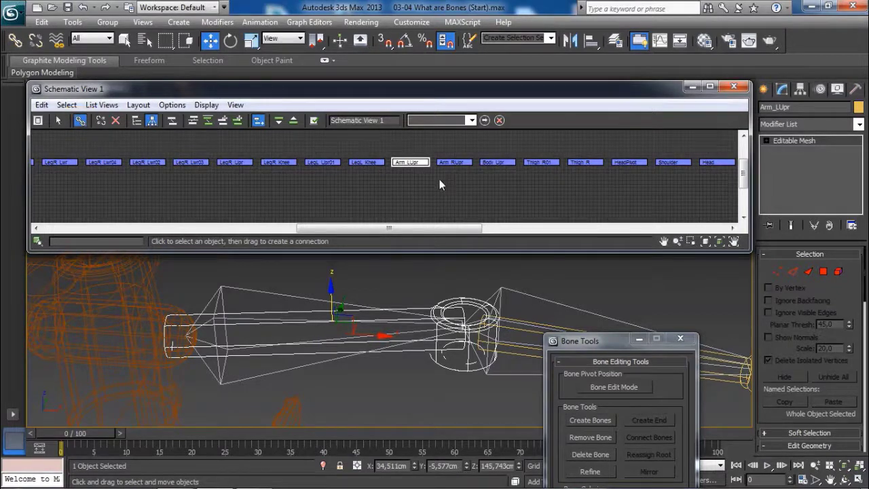
pyautogui.moveTo(437, 174); pyautogui.dragTo(305, 173, button='middle')
pyautogui.scroll(-2, 414, 192)
pyautogui.moveTo(413, 193); pyautogui.dragTo(360, 185, button='middle')
pyautogui.scroll(-3, 535, 172)
pyautogui.moveTo(535, 171); pyautogui.dragTo(343, 157, button='middle')
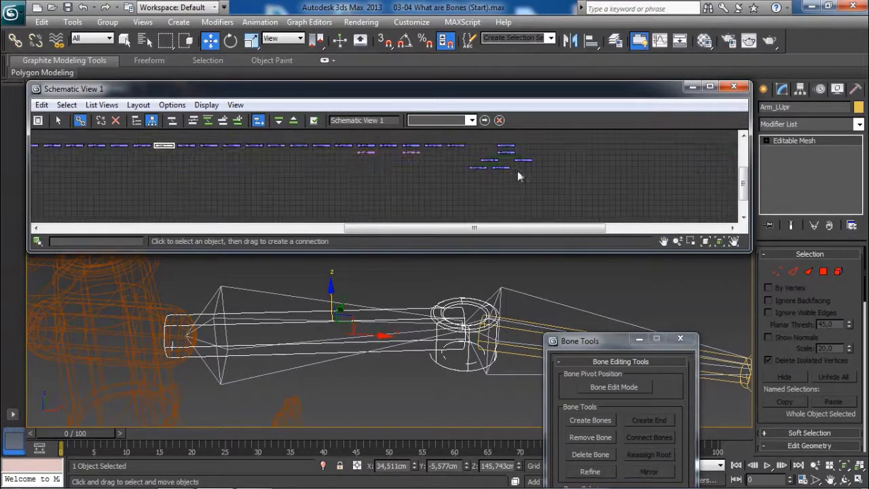
pyautogui.scroll(4, 517, 169)
pyautogui.scroll(5, 515, 175)
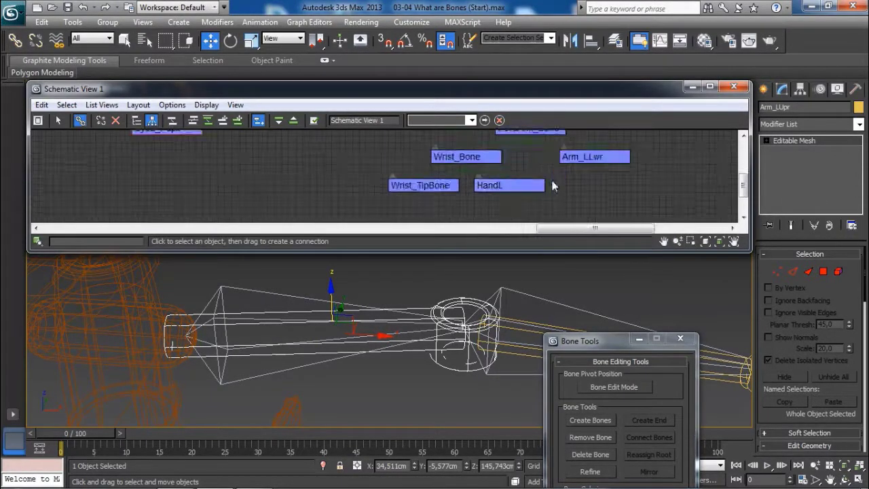
pyautogui.moveTo(553, 184); pyautogui.dragTo(581, 192, button='middle')
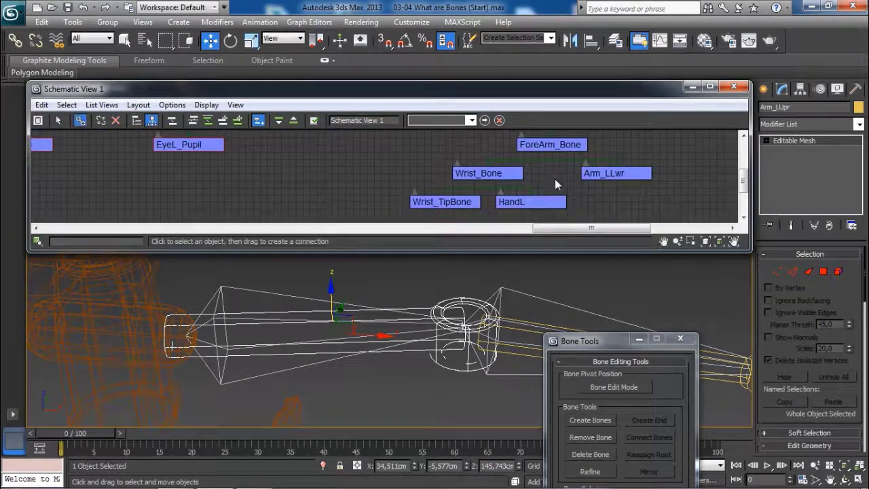
pyautogui.moveTo(564, 180); pyautogui.dragTo(597, 202, button='middle')
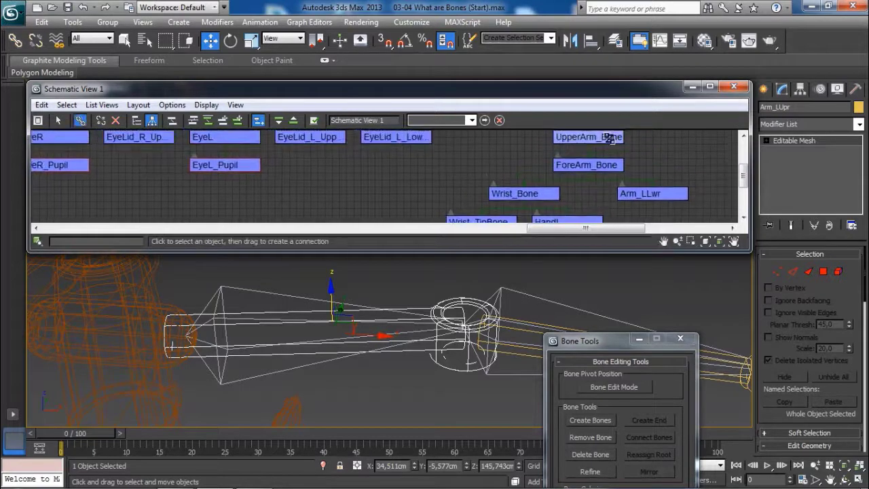
pyautogui.scroll(-2, 594, 140)
pyautogui.scroll(-4, 416, 175)
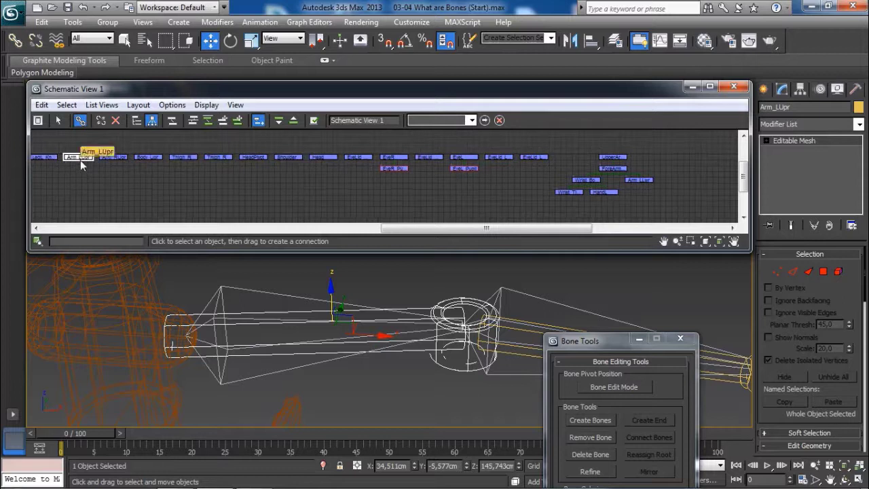
pyautogui.moveTo(103, 185); pyautogui.dragTo(114, 186, button='middle')
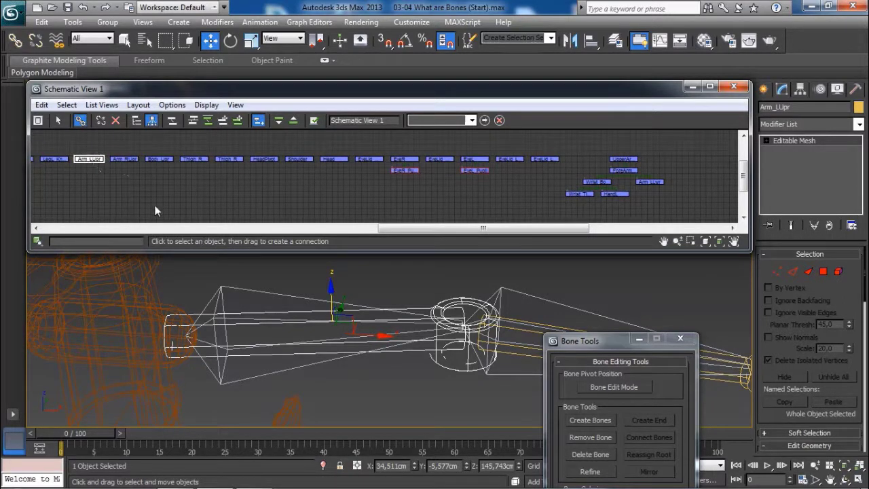
pyautogui.moveTo(319, 198); pyautogui.dragTo(431, 198)
pyautogui.moveTo(555, 185); pyautogui.dragTo(631, 157)
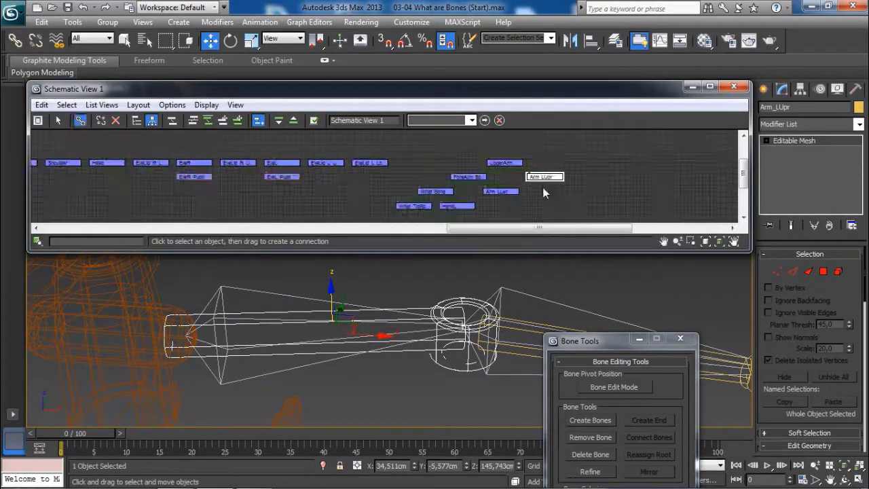
# Examine the hierarchy of arm bones and meshes in an enlarged Schematic View, and close the view
pyautogui.scroll(3, 542, 187)
pyautogui.moveTo(525, 182); pyautogui.dragTo(523, 180, button='middle')
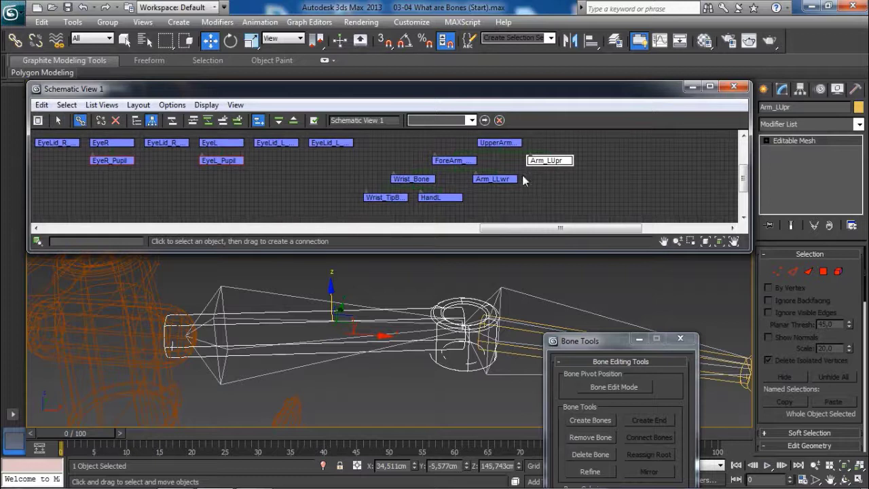
pyautogui.moveTo(531, 251); pyautogui.dragTo(536, 302)
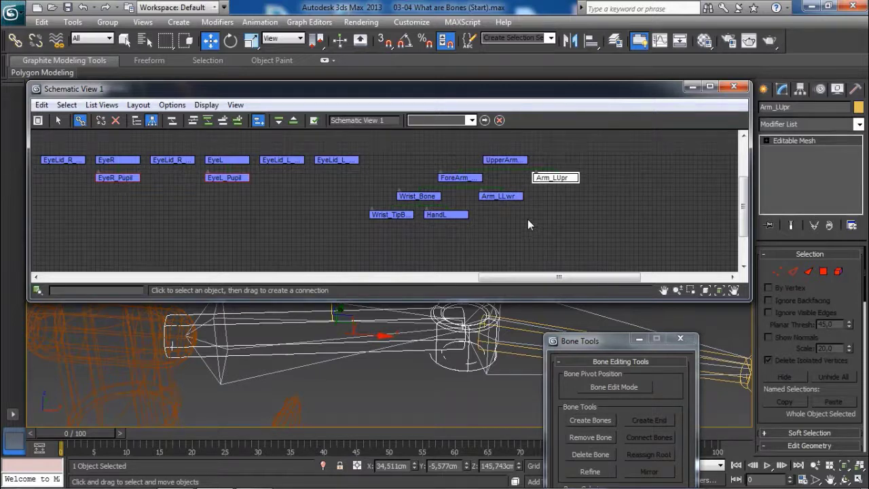
pyautogui.middleClick(438, 370)
pyautogui.scroll(-3, 444, 371)
pyautogui.scroll(-4, 421, 370)
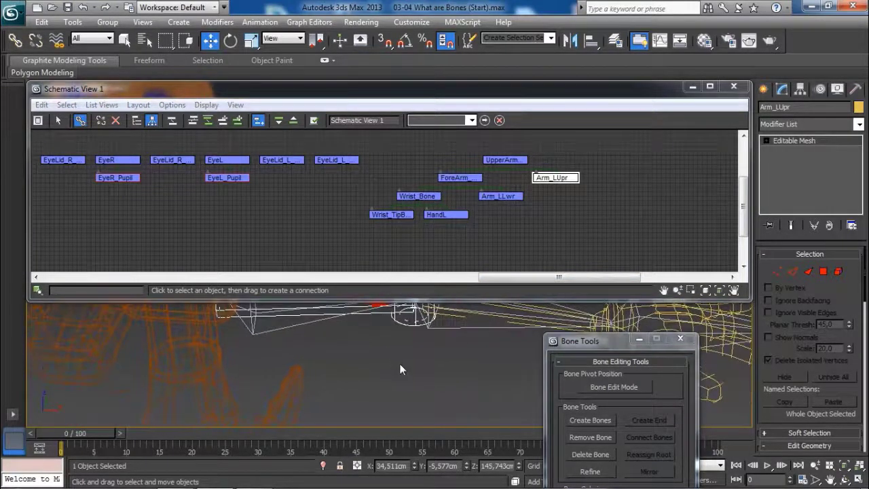
pyautogui.moveTo(412, 367); pyautogui.dragTo(417, 400, button='middle')
pyautogui.moveTo(435, 353); pyautogui.dragTo(422, 363, button='middle')
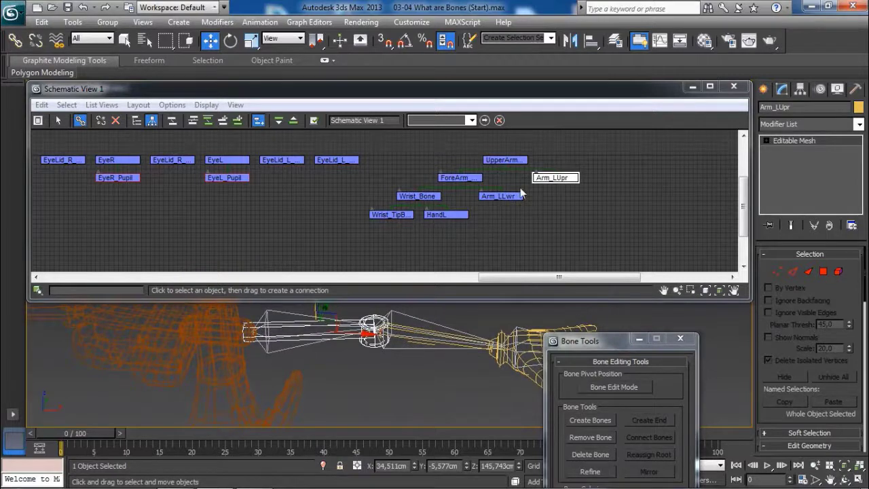
pyautogui.scroll(3, 530, 201)
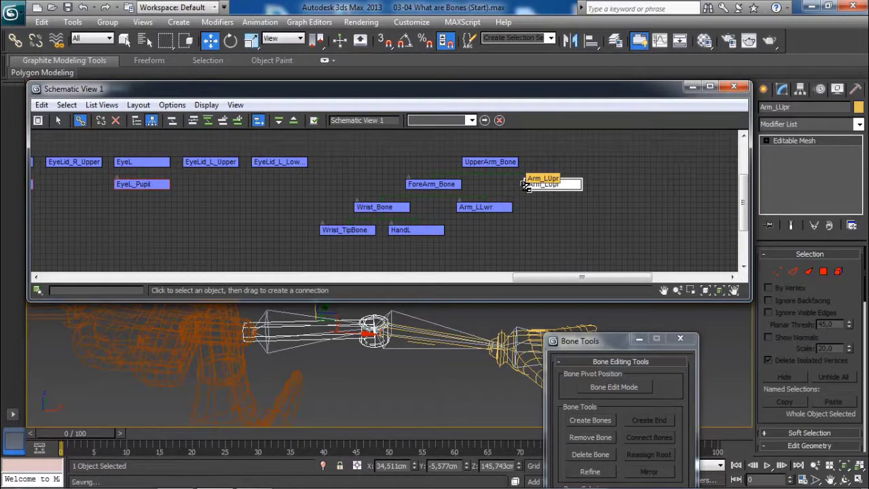
pyautogui.click(731, 88)
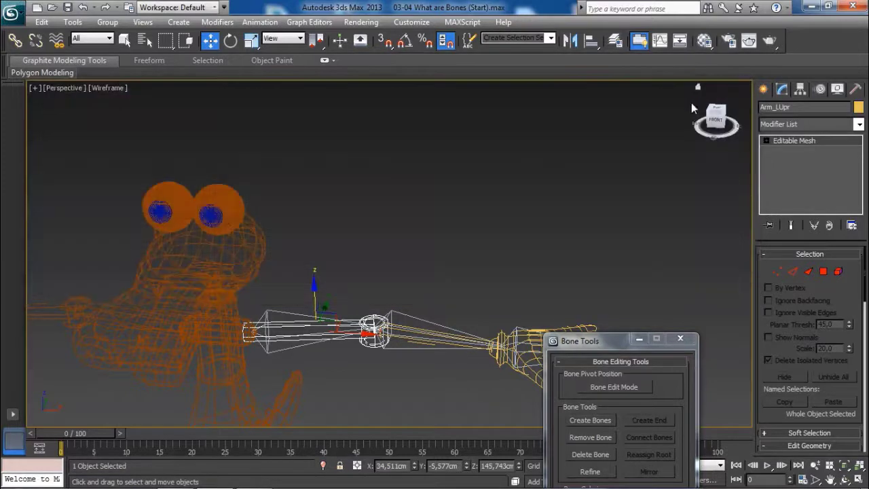
# Clear the selection and switch the perspective viewport to shaded display with edged faces
pyautogui.moveTo(463, 234); pyautogui.dragTo(486, 171, button='middle')
pyautogui.click(484, 171)
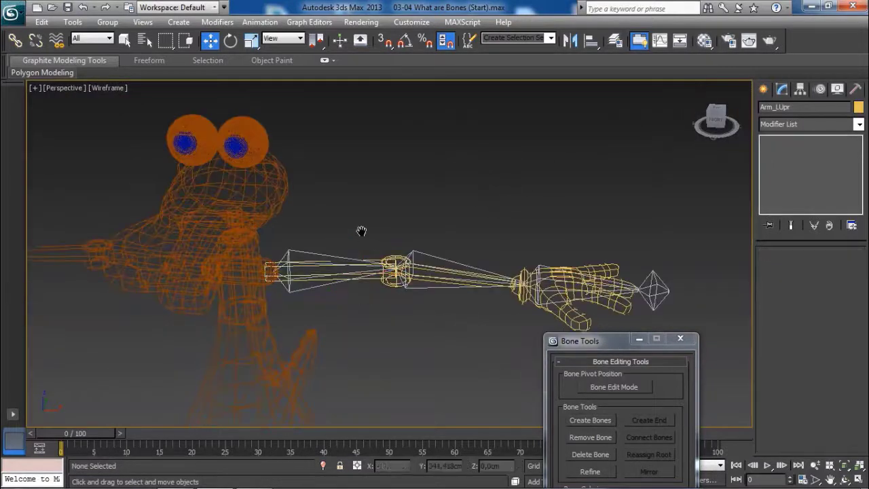
pyautogui.press('F3')
pyautogui.moveTo(344, 211); pyautogui.dragTo(343, 190, button='middle')
pyautogui.keyDown('alt'); pyautogui.moveTo(305, 229); pyautogui.dragTo(300, 234, button='middle'); pyautogui.keyUp('alt')
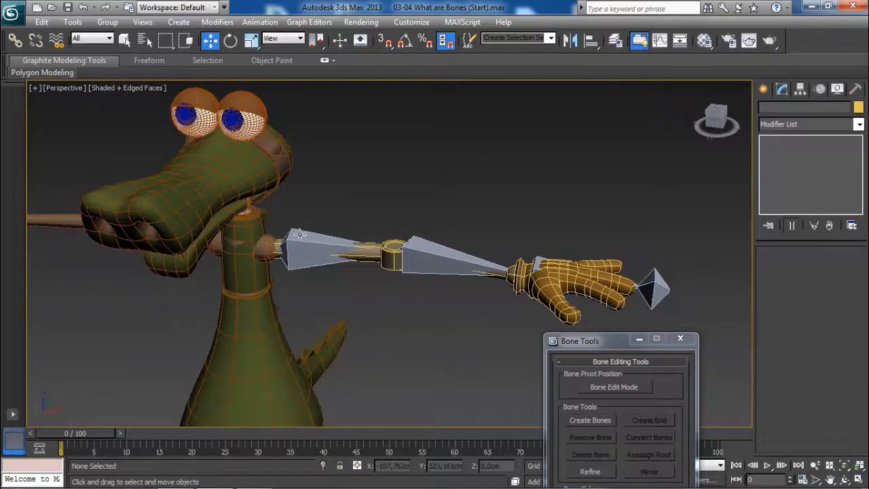
# Close the Bone Tools window and rotate UpperArm_Bone to test the linked left arm
pyautogui.click(298, 232)
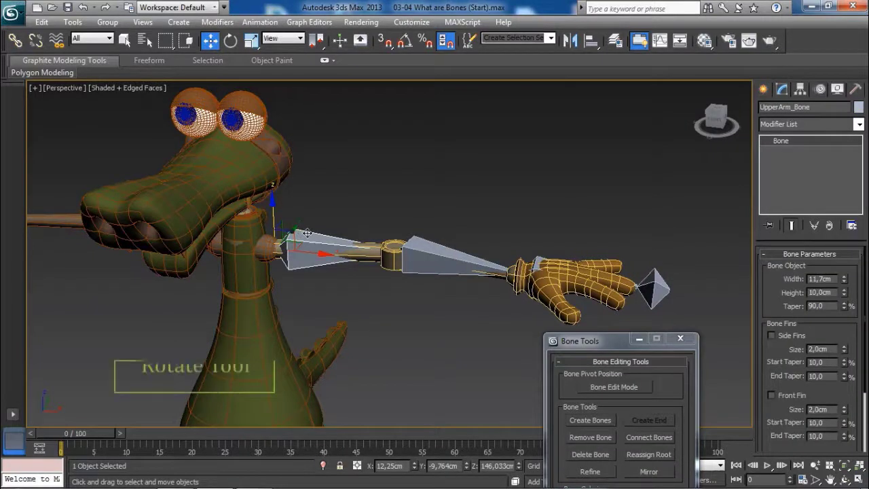
pyautogui.press('e')
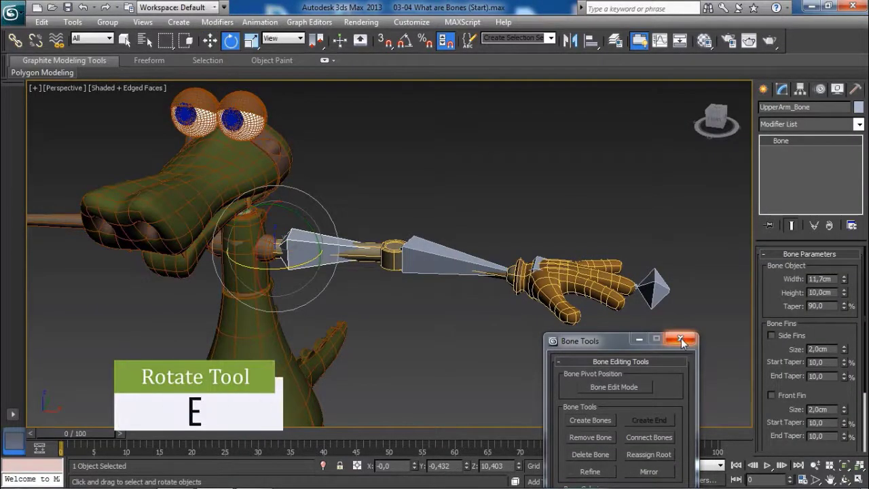
pyautogui.click(681, 339)
pyautogui.keyDown('alt'); pyautogui.moveTo(430, 180); pyautogui.dragTo(360, 229, button='middle'); pyautogui.keyUp('alt')
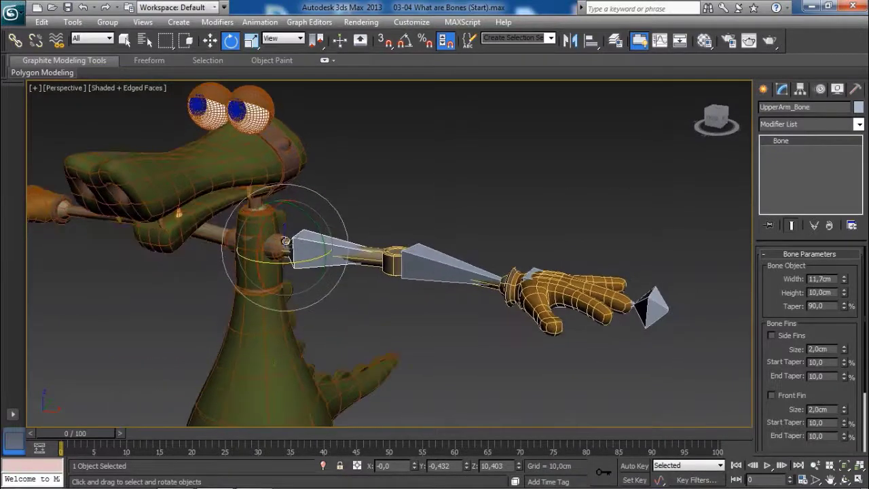
pyautogui.moveTo(297, 240)
pyautogui.mouseDown()
pyautogui.moveTo(276, 220)
pyautogui.moveTo(296, 244)
pyautogui.mouseUp()
pyautogui.keyDown('alt'); pyautogui.moveTo(296, 245); pyautogui.dragTo(344, 273, button='middle'); pyautogui.keyUp('alt')
pyautogui.scroll(3, 345, 270)
pyautogui.moveTo(318, 219)
pyautogui.mouseDown()
pyautogui.moveTo(306, 210)
pyautogui.moveTo(326, 219)
pyautogui.mouseUp()
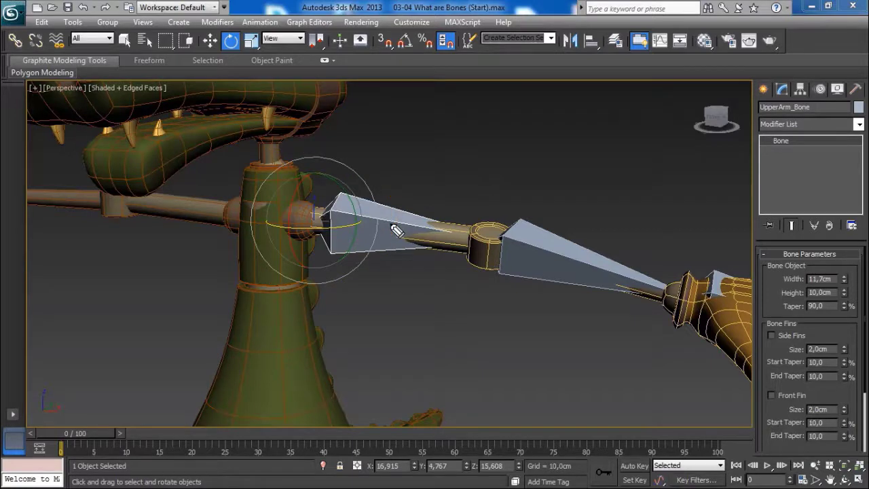
pyautogui.moveTo(334, 211); pyautogui.dragTo(292, 174)
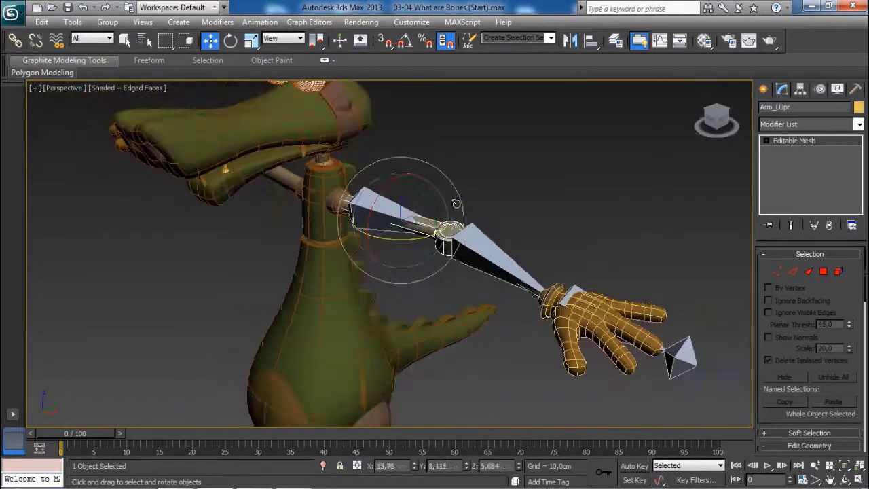
# Deselect the Arm_LUpr mesh and rotate ForeArm_Bone to bend the left arm at the elbow
pyautogui.press('e')
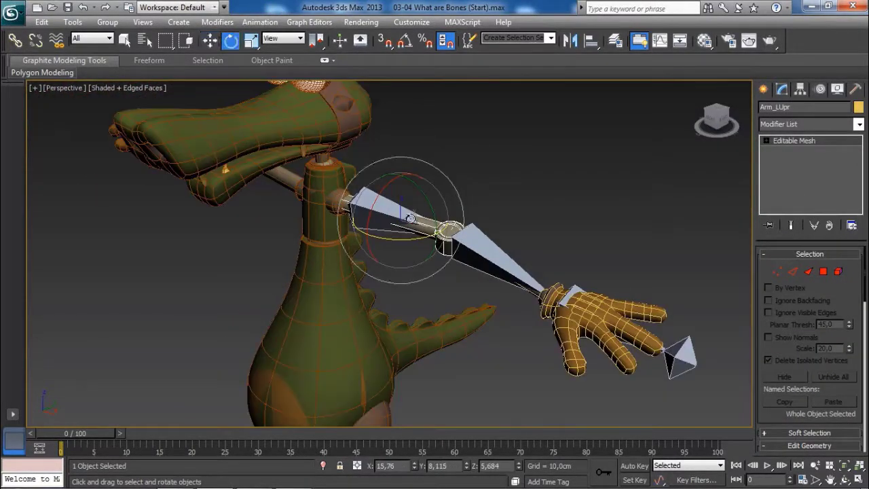
pyautogui.click(473, 175)
pyautogui.press('w')
pyautogui.click(432, 232)
pyautogui.click(407, 219)
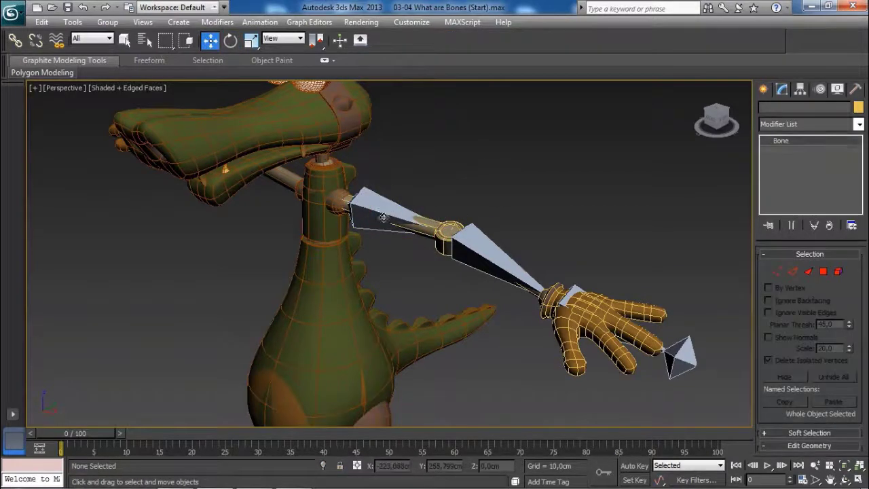
pyautogui.press('e')
pyautogui.moveTo(352, 209); pyautogui.dragTo(413, 256)
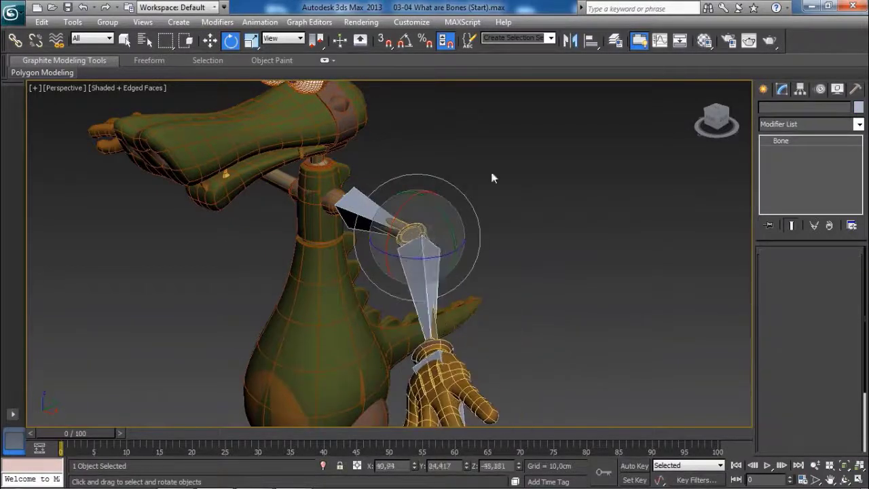
# Reselect ForeArm_Bone and swing the lower arm and hand downward with the Rotate tool
pyautogui.click(490, 175)
pyautogui.click(403, 231)
pyautogui.keyDown('alt'); pyautogui.moveTo(406, 231); pyautogui.dragTo(430, 223, button='middle'); pyautogui.keyUp('alt')
pyautogui.click(428, 216)
pyautogui.click(426, 221)
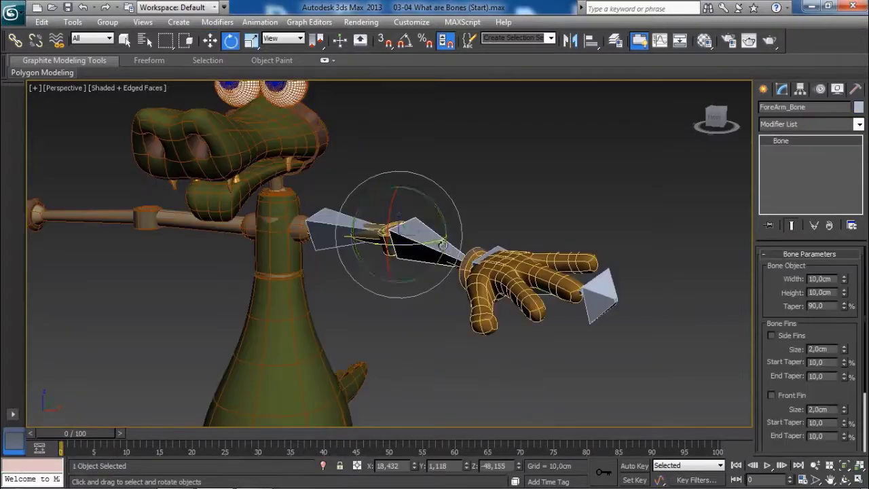
pyautogui.moveTo(424, 225); pyautogui.dragTo(444, 257)
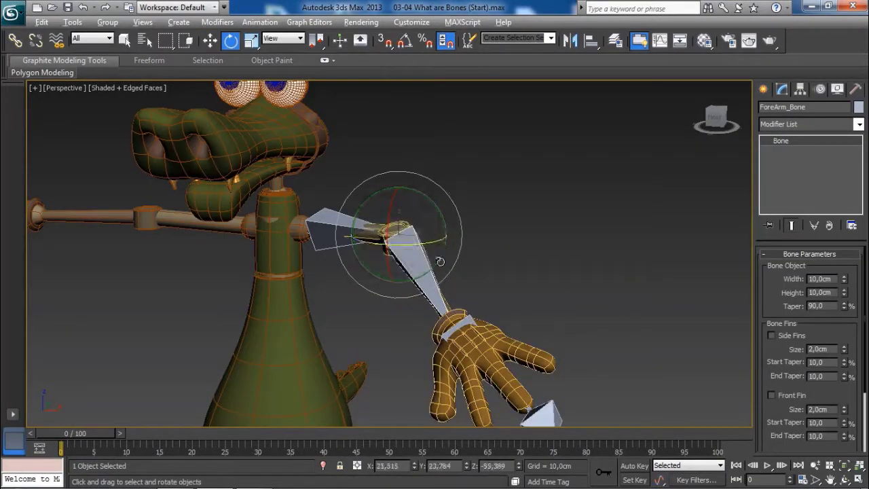
# Rotate ForeArm_Bone further around the elbow, checking the lower arm's pose from several angles
pyautogui.keyDown('alt'); pyautogui.moveTo(444, 256); pyautogui.dragTo(437, 225, button='middle'); pyautogui.keyUp('alt')
pyautogui.moveTo(403, 189); pyautogui.dragTo(388, 172)
pyautogui.keyDown('alt'); pyautogui.moveTo(388, 172); pyautogui.dragTo(412, 227, button='middle'); pyautogui.keyUp('alt')
pyautogui.moveTo(366, 181); pyautogui.dragTo(358, 197)
pyautogui.keyDown('alt'); pyautogui.moveTo(400, 216); pyautogui.dragTo(386, 182, button='middle'); pyautogui.keyUp('alt')
pyautogui.moveTo(372, 195); pyautogui.dragTo(407, 173)
# Select Wrist_Bone and rotate it to tilt the crocodile's left hand, then clear the selection
pyautogui.keyDown('alt'); pyautogui.moveTo(407, 174); pyautogui.dragTo(476, 239, button='middle'); pyautogui.keyUp('alt')
pyautogui.click(475, 239)
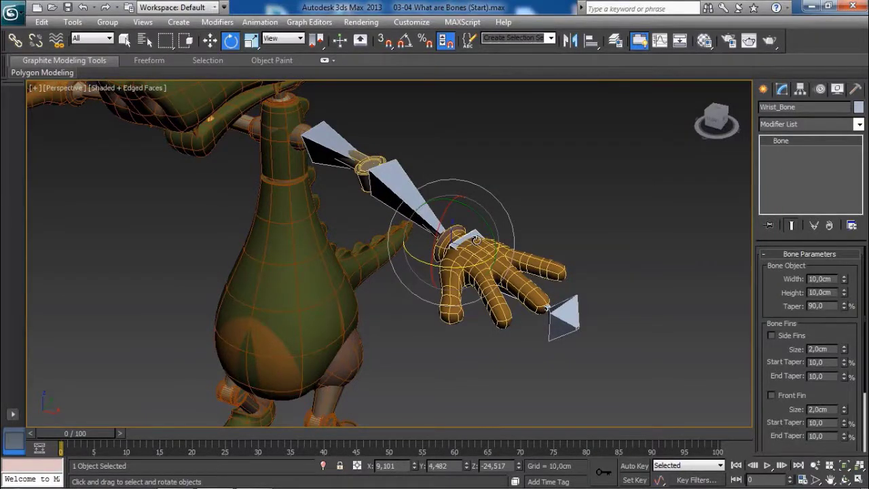
pyautogui.moveTo(479, 239); pyautogui.dragTo(526, 221)
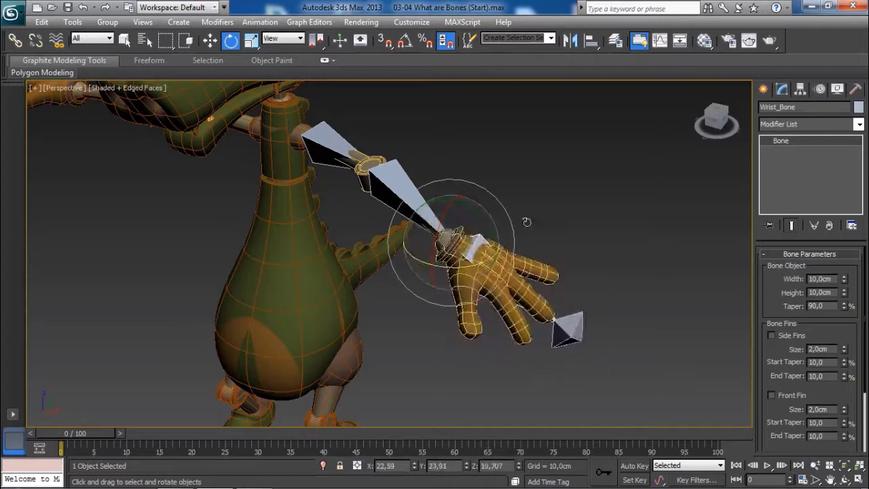
pyautogui.click(592, 177)
pyautogui.scroll(-3, 571, 191)
pyautogui.scroll(5, 539, 215)
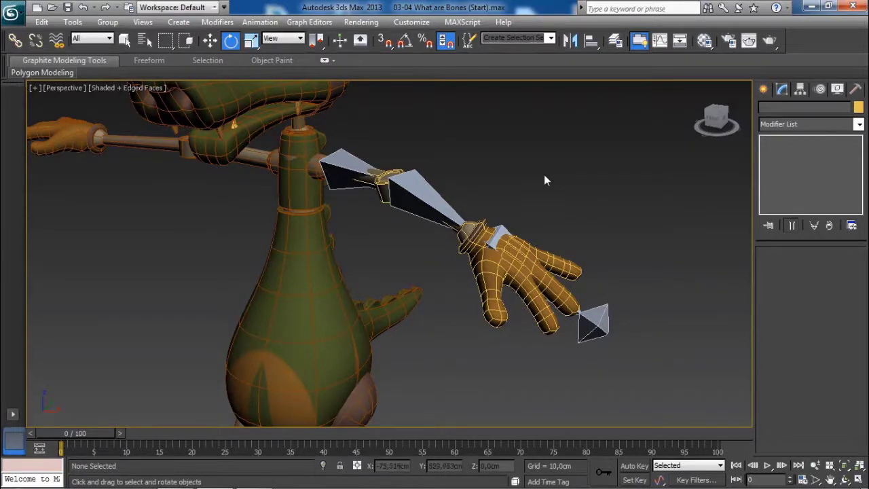
pyautogui.scroll(-3, 544, 180)
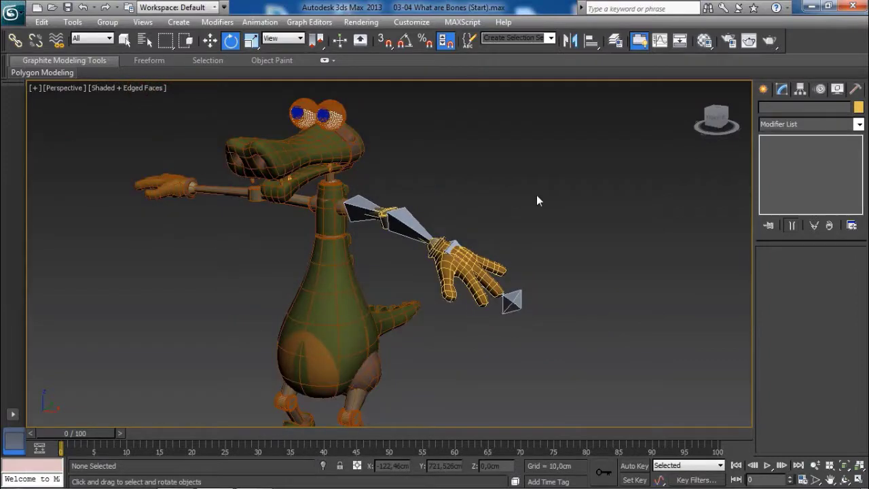
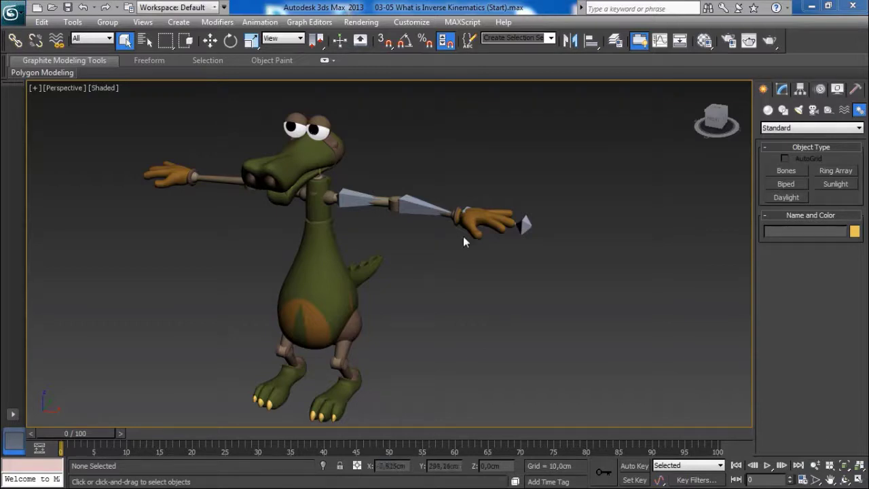
# Select ForeArm_Bone in the left arm and rotate it to bend the elbow with the Rotate tool
pyautogui.scroll(5, 462, 228)
pyautogui.click(453, 156)
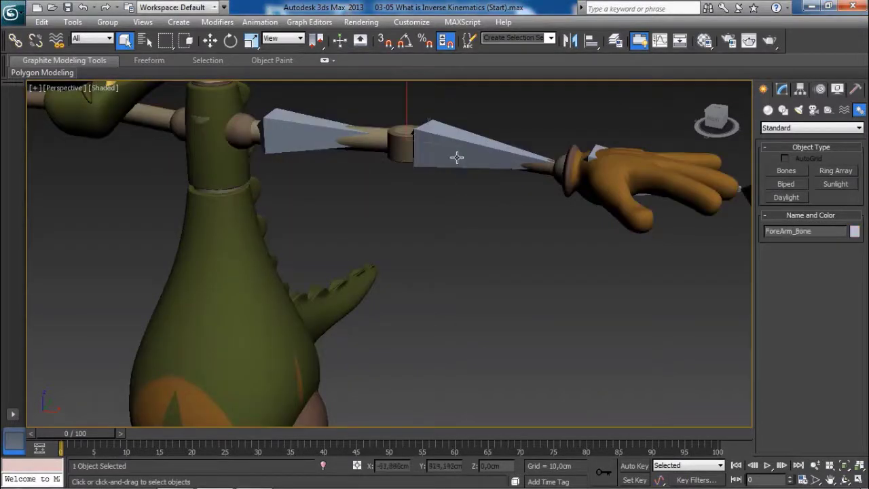
pyautogui.moveTo(464, 188); pyautogui.dragTo(455, 252, button='middle')
pyautogui.press('e')
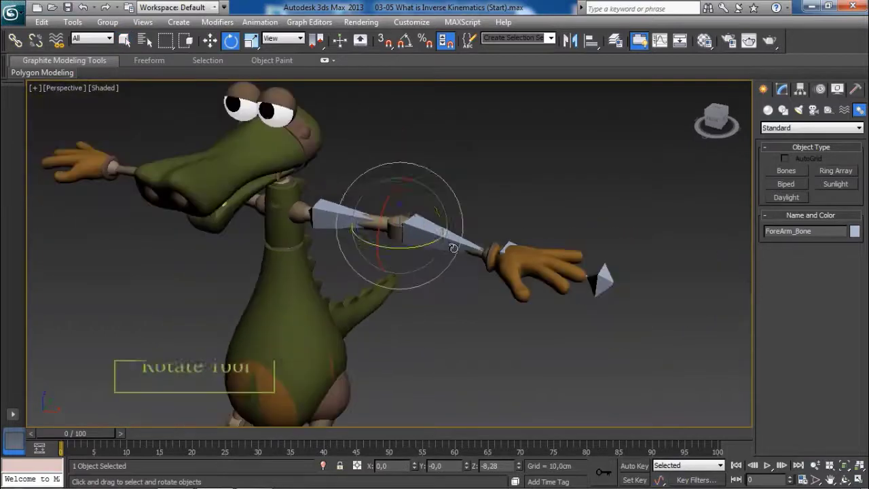
pyautogui.moveTo(400, 229)
pyautogui.mouseDown()
pyautogui.moveTo(367, 240)
pyautogui.moveTo(404, 239)
pyautogui.mouseUp()
pyautogui.keyDown('alt'); pyautogui.moveTo(403, 240); pyautogui.dragTo(424, 247, button='middle'); pyautogui.keyUp('alt')
pyautogui.moveTo(424, 248); pyautogui.dragTo(408, 236)
# Rotate UpperArm_Bone to swing the whole left arm, and readjust the elbow by rotating ForeArm_Bone
pyautogui.click(330, 247)
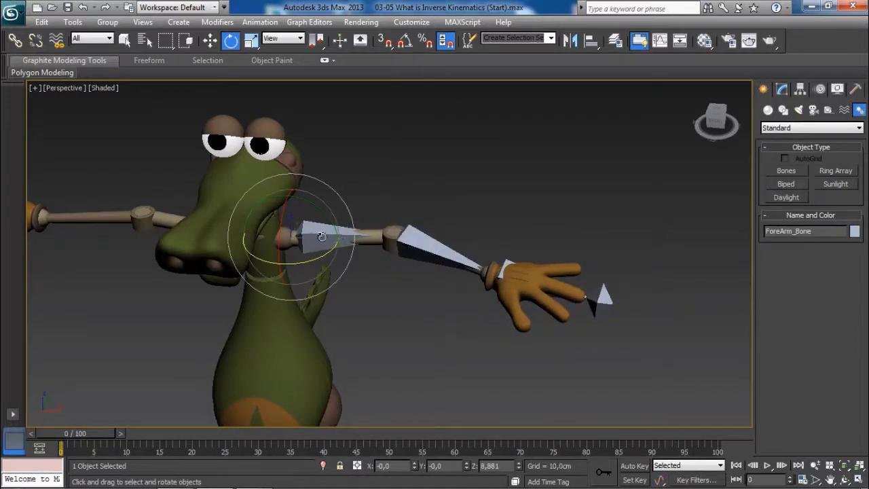
pyautogui.moveTo(322, 245); pyautogui.dragTo(303, 243)
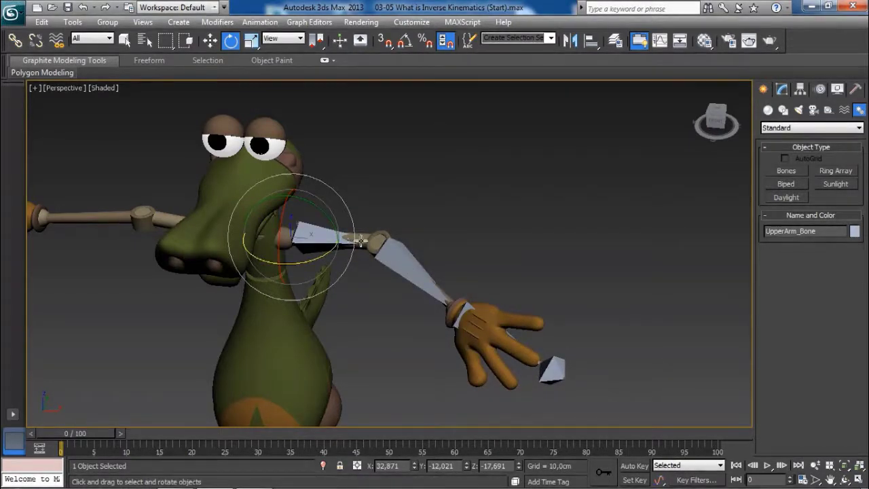
pyautogui.click(418, 277)
pyautogui.moveTo(404, 245); pyautogui.dragTo(548, 213)
# Undo the test rotations of UpperArm_Bone and ForeArm_Bone
pyautogui.hotkey('ctrl', 'z')
pyautogui.hotkey('ctrl', 'z')
pyautogui.hotkey('ctrl', 'z')
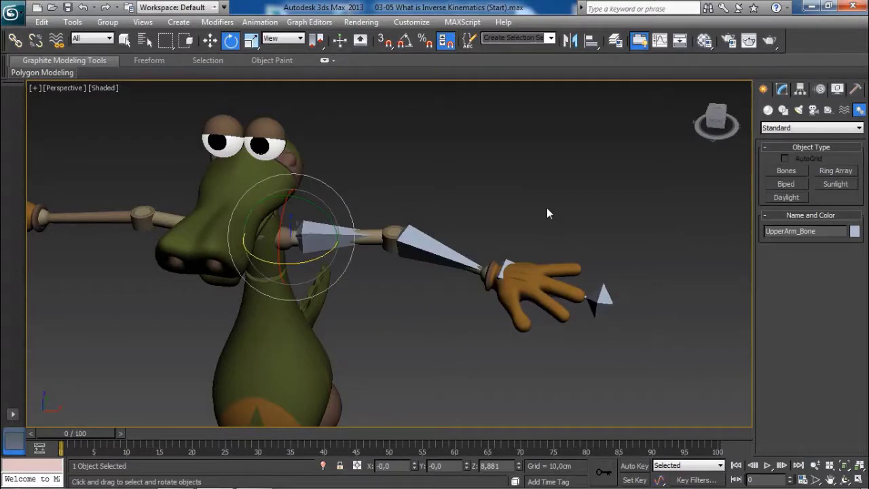
pyautogui.hotkey('ctrl', 'z')
pyautogui.hotkey('ctrl', 'z')
pyautogui.hotkey('ctrl', 'z')
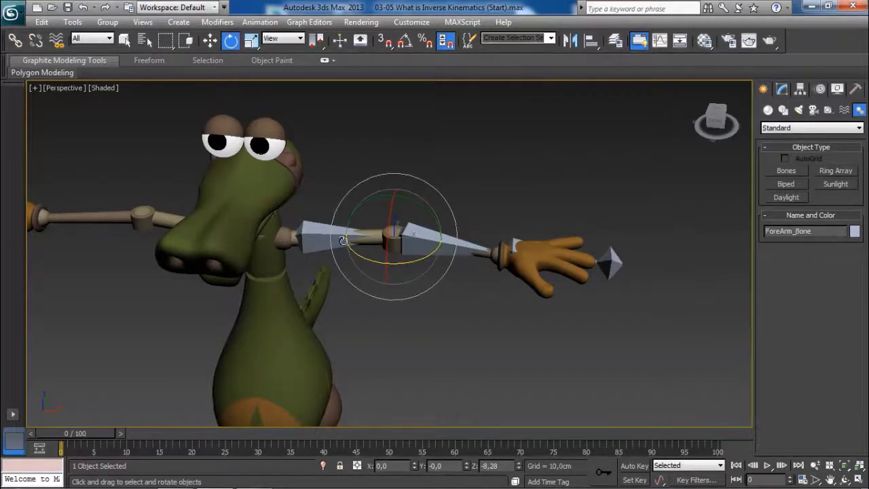
# Clear the selection, activate the Move tool and examine the left arm's bone chain up to the wrist
pyautogui.click(478, 215)
pyautogui.press('w')
pyautogui.keyDown('alt'); pyautogui.moveTo(455, 229); pyautogui.dragTo(386, 221, button='middle'); pyautogui.keyUp('alt')
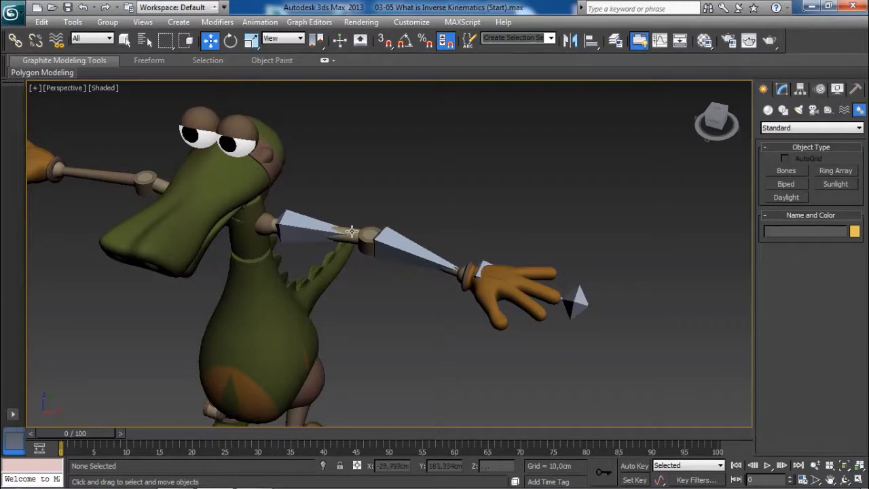
pyautogui.moveTo(462, 264); pyautogui.dragTo(457, 260, button='middle')
pyautogui.scroll(3, 457, 261)
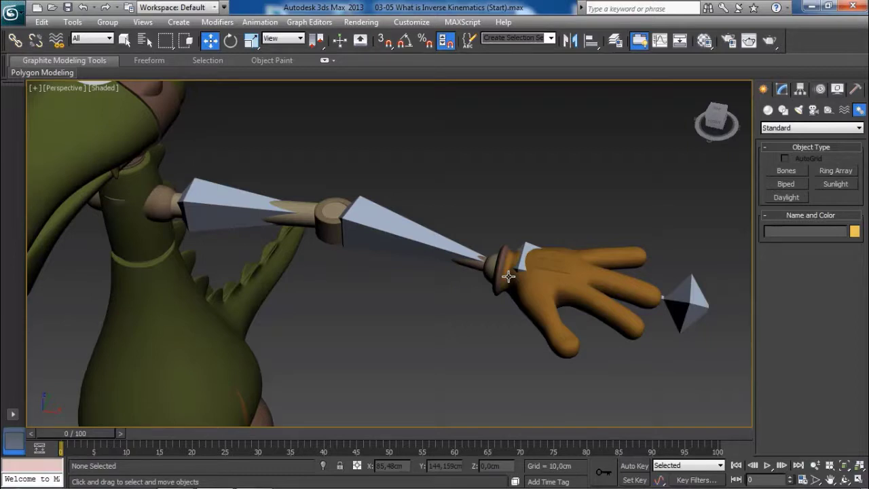
pyautogui.keyDown('alt'); pyautogui.moveTo(506, 275); pyautogui.dragTo(489, 235, button='middle'); pyautogui.keyUp('alt')
pyautogui.scroll(-5, 489, 235)
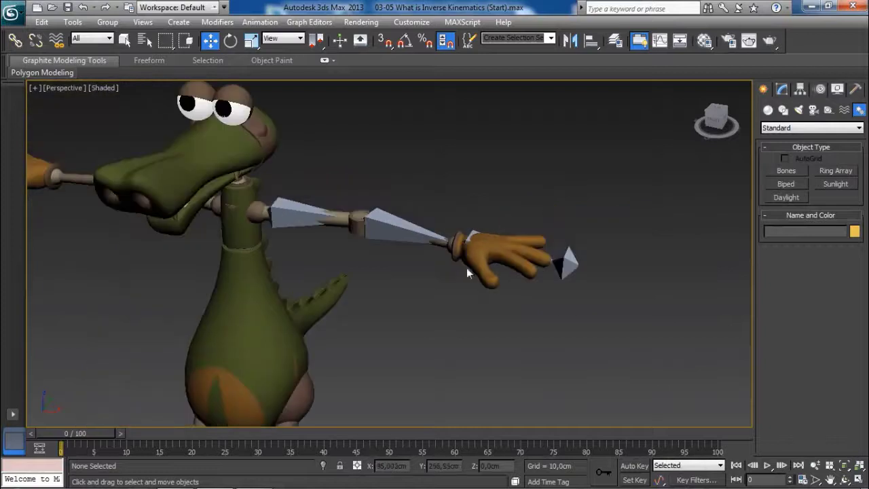
pyautogui.keyDown('alt'); pyautogui.moveTo(485, 232); pyautogui.dragTo(499, 232, button='middle'); pyautogui.keyUp('alt')
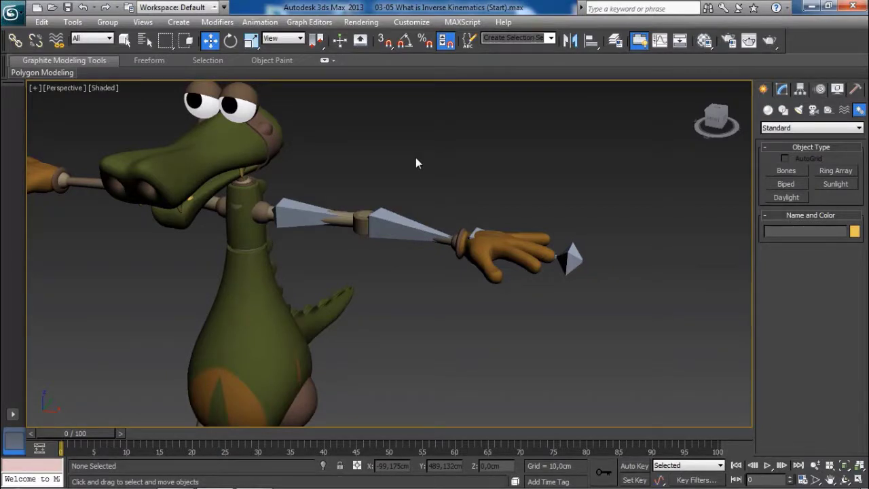
# Open the layer manager beside the character and create a new layer
pyautogui.click(614, 42)
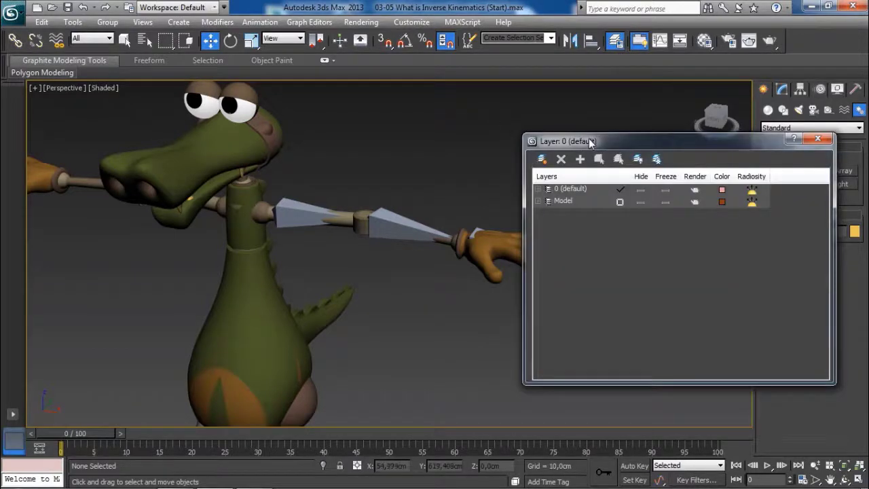
pyautogui.moveTo(598, 149); pyautogui.dragTo(595, 112)
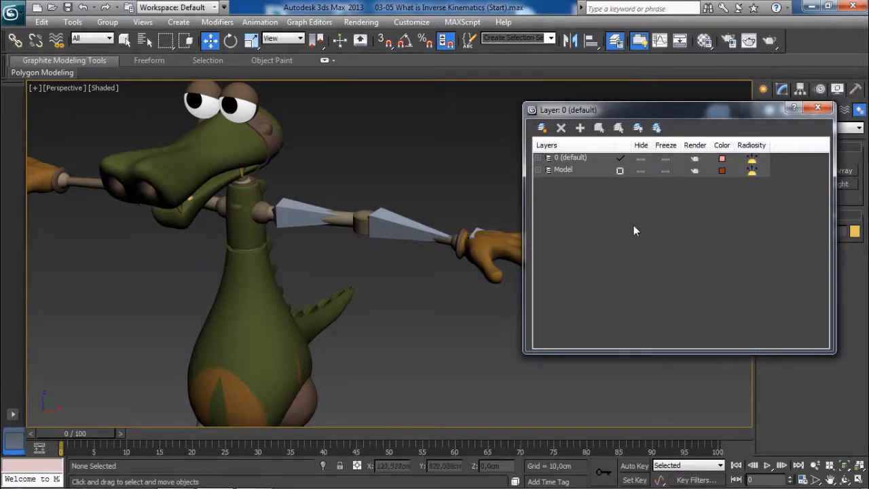
pyautogui.click(541, 130)
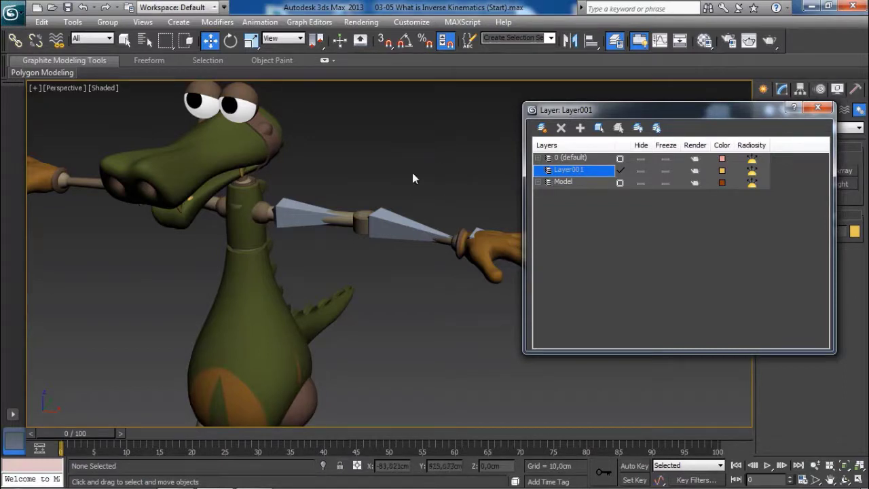
# Select the whole crocodile together with its left arm bones and turn on the Edged Faces display
pyautogui.click(349, 182)
pyautogui.keyDown('alt'); pyautogui.moveTo(362, 197); pyautogui.dragTo(349, 208, button='middle'); pyautogui.keyUp('alt')
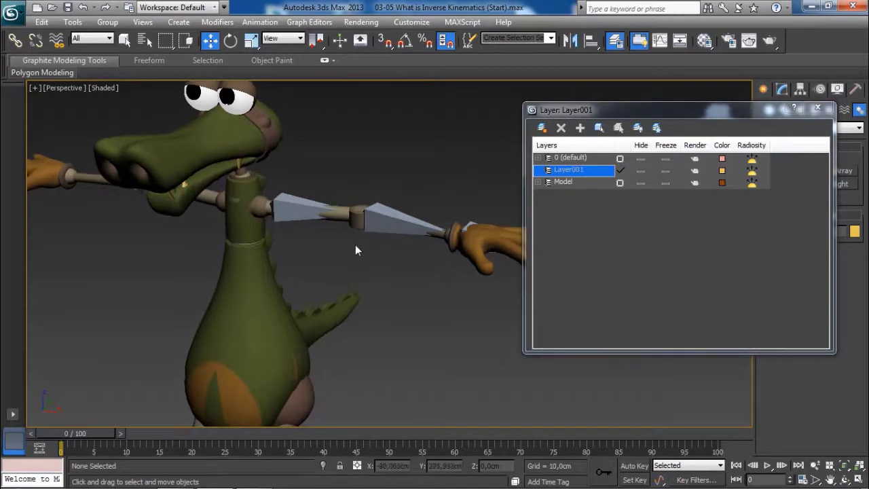
pyautogui.scroll(-3, 382, 208)
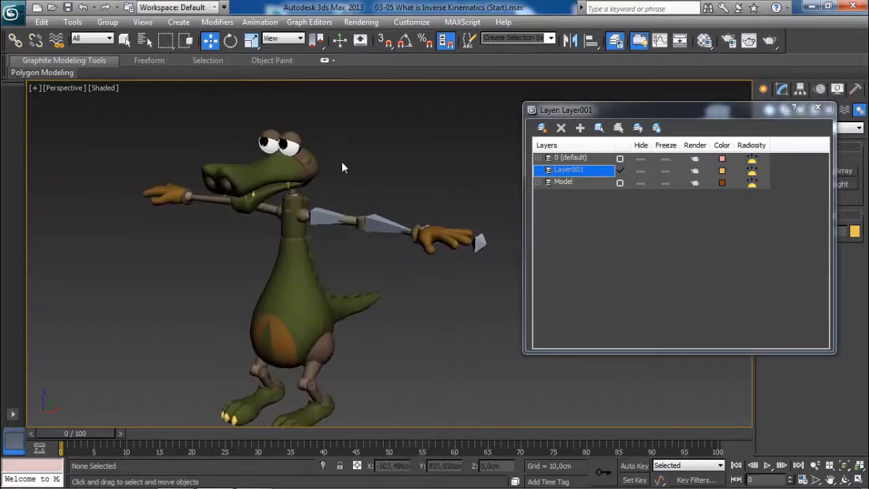
pyautogui.keyDown('alt'); pyautogui.moveTo(342, 163); pyautogui.dragTo(349, 167, button='middle'); pyautogui.keyUp('alt')
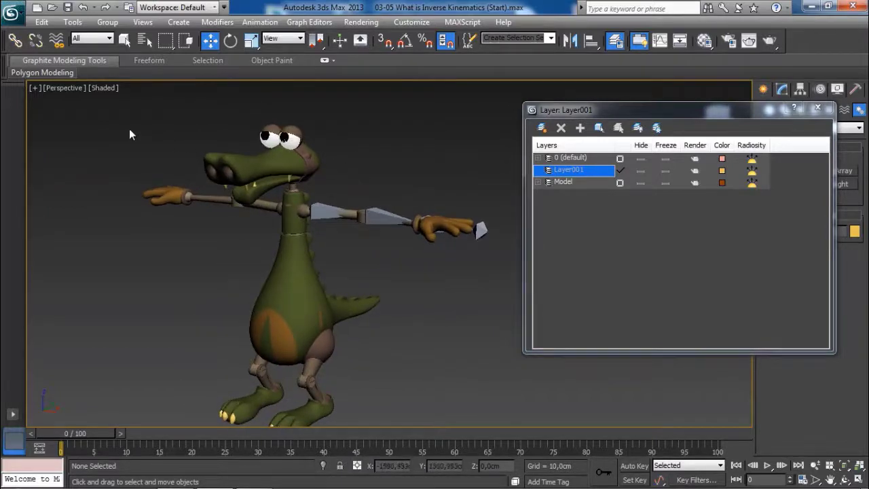
pyautogui.scroll(-3, 129, 170)
pyautogui.moveTo(137, 151); pyautogui.dragTo(468, 363)
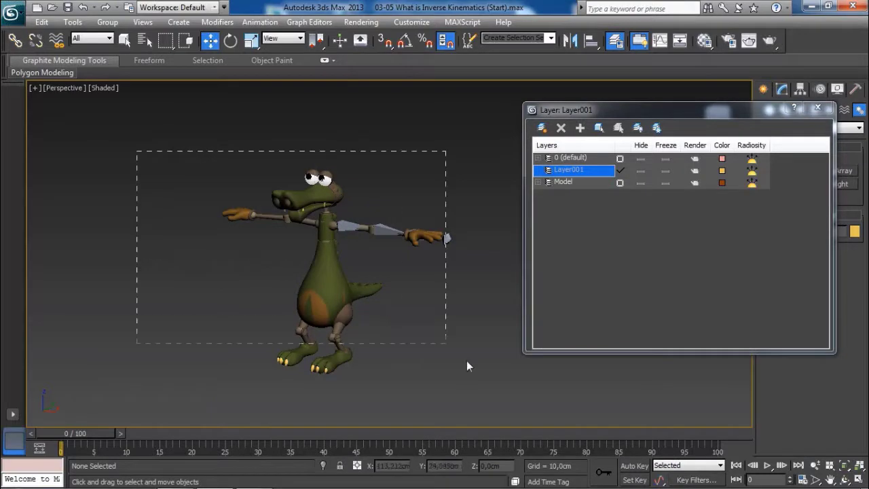
pyautogui.moveTo(493, 396); pyautogui.dragTo(492, 394)
pyautogui.scroll(5, 383, 201)
pyautogui.press('F4')
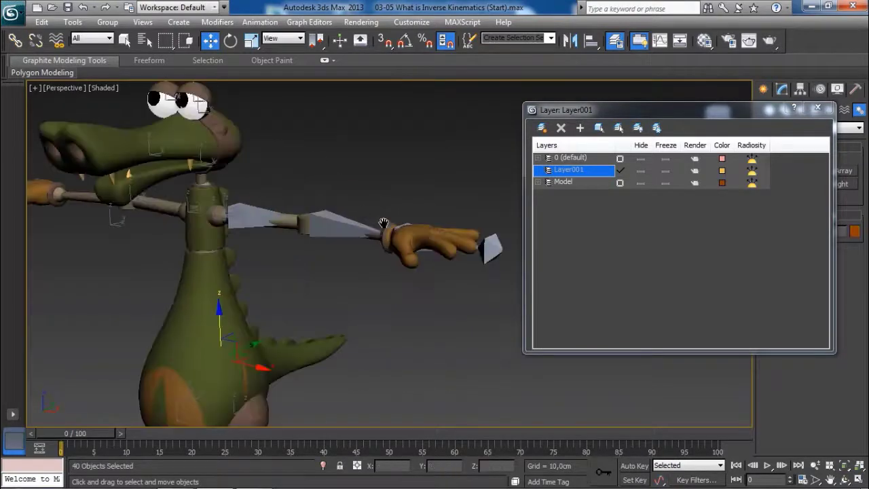
pyautogui.moveTo(313, 191); pyautogui.dragTo(316, 193, button='middle')
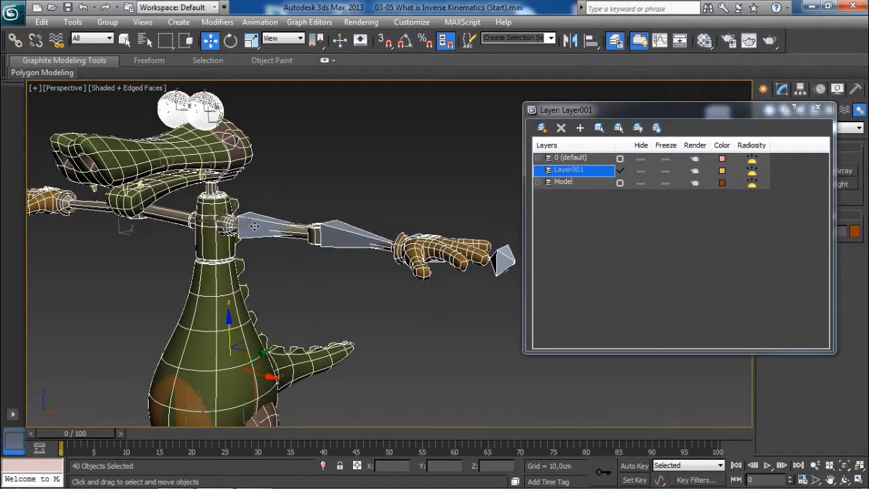
pyautogui.moveTo(275, 219)
pyautogui.keyDown('alt'); pyautogui.mouseDown(button='middle')
pyautogui.moveTo(255, 201)
pyautogui.moveTo(272, 209)
pyautogui.mouseUp(button='middle'); pyautogui.keyUp('alt')
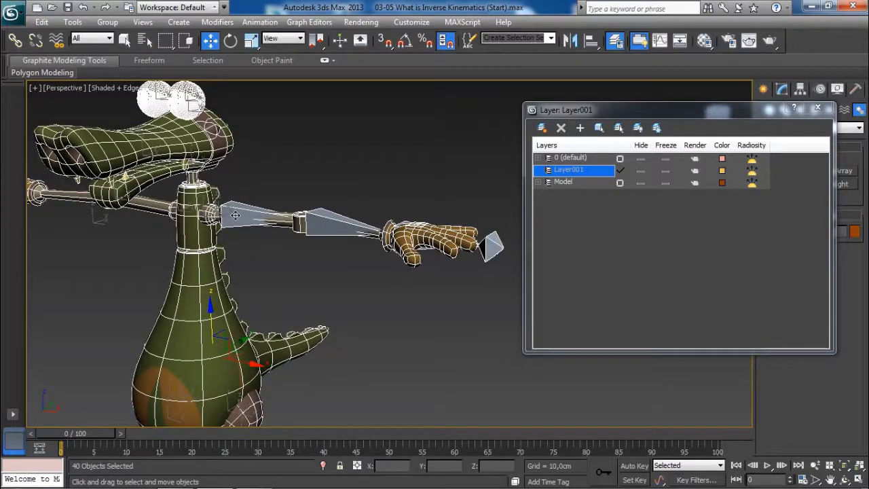
# Remove the upper arm, forearm, wrist and fingertip end bones from the selection so only the character's objects stay selected
pyautogui.keyDown('alt'); pyautogui.click(242, 213); pyautogui.keyUp('alt')
pyautogui.keyDown('alt'); pyautogui.click(311, 227); pyautogui.keyUp('alt')
pyautogui.keyDown('alt'); pyautogui.moveTo(380, 243); pyautogui.dragTo(401, 234, button='middle'); pyautogui.keyUp('alt')
pyautogui.scroll(8, 401, 234)
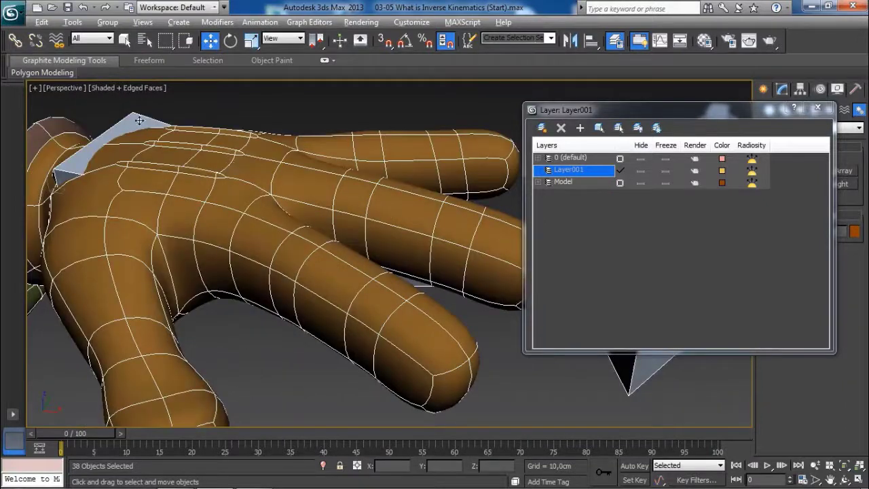
pyautogui.keyDown('alt'); pyautogui.click(138, 119); pyautogui.keyUp('alt')
pyautogui.scroll(-5, 287, 206)
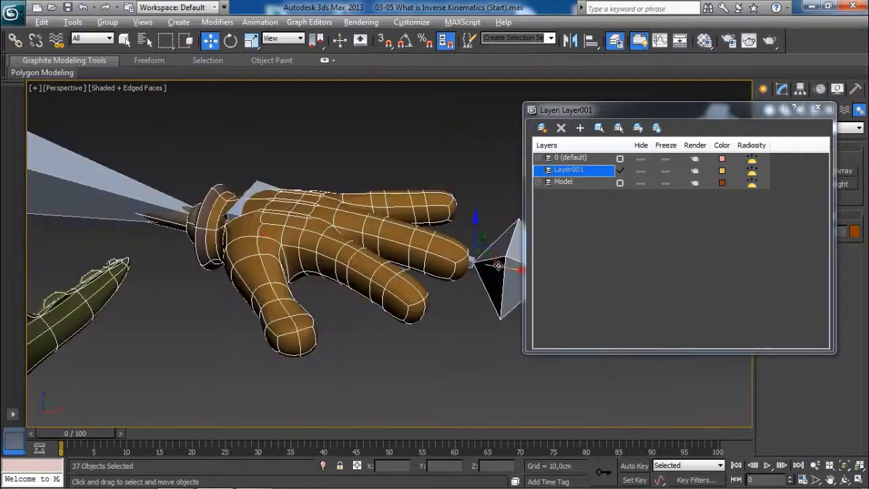
pyautogui.keyDown('alt'); pyautogui.click(467, 275); pyautogui.keyUp('alt')
pyautogui.scroll(-10, 466, 278)
pyautogui.keyDown('alt'); pyautogui.moveTo(381, 262); pyautogui.dragTo(403, 220, button='middle'); pyautogui.keyUp('alt')
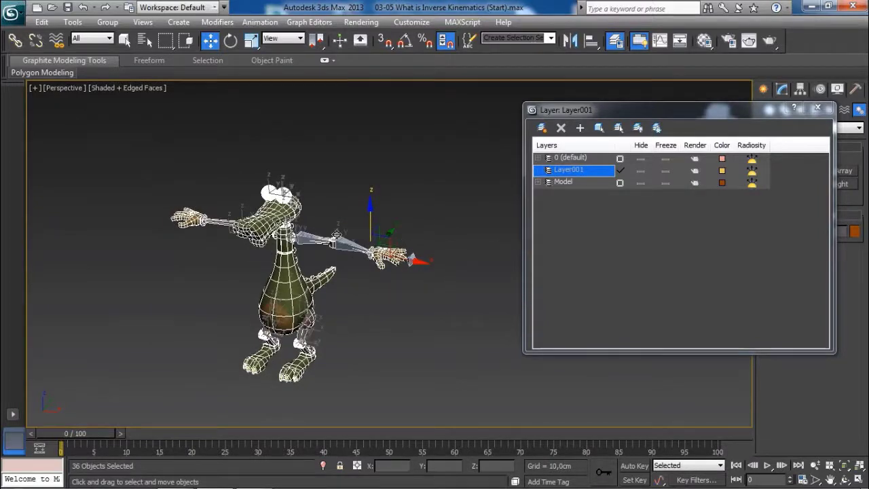
pyautogui.keyDown('alt'); pyautogui.moveTo(347, 258); pyautogui.dragTo(353, 226, button='middle'); pyautogui.keyUp('alt')
pyautogui.scroll(4, 334, 252)
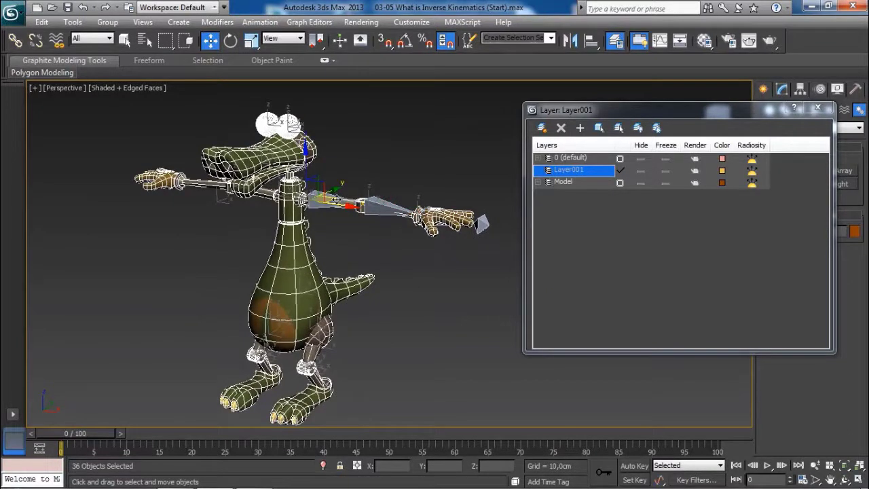
# Add the selected character objects to Layer001 and check the layer's contents
pyautogui.click(572, 161)
pyautogui.click(581, 170)
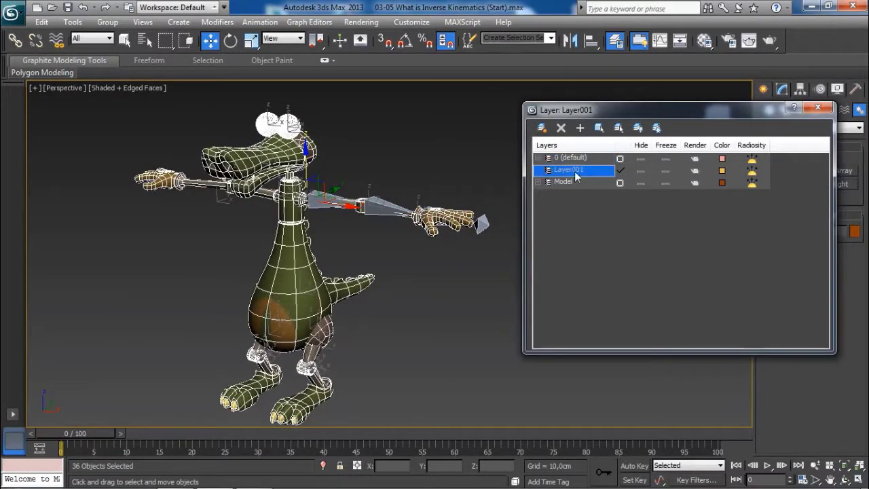
pyautogui.click(581, 129)
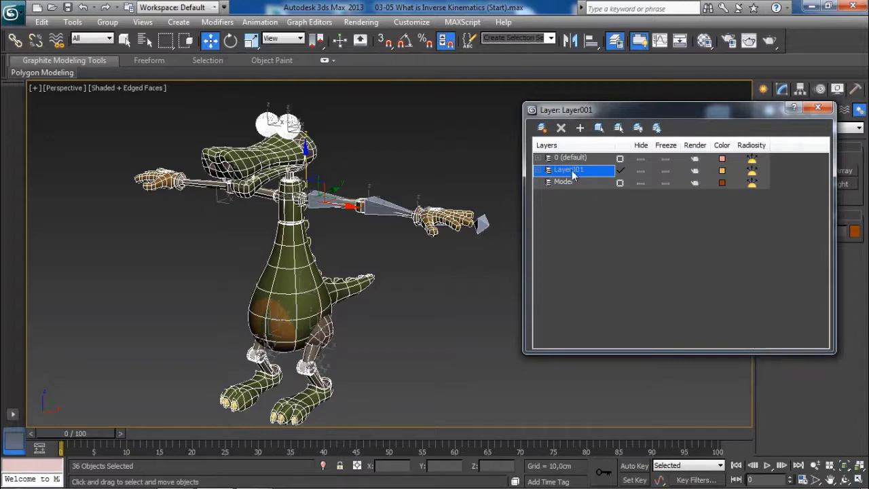
pyautogui.click(538, 170)
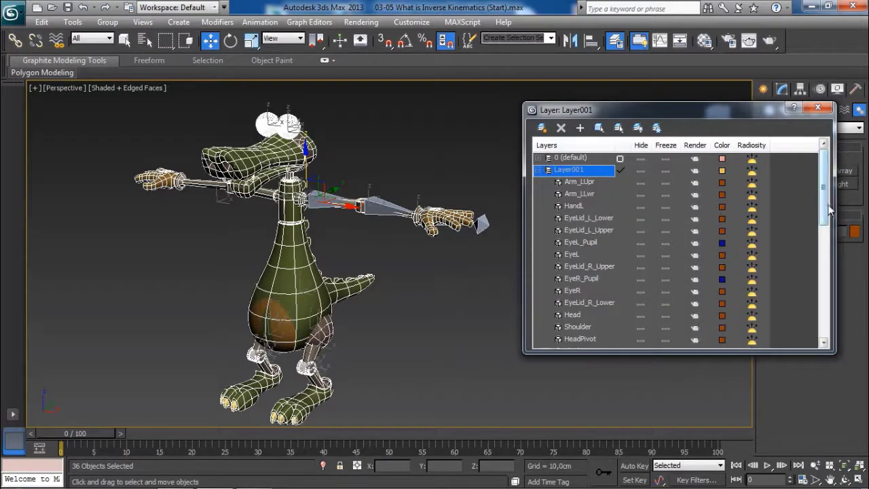
pyautogui.moveTo(823, 204); pyautogui.dragTo(812, 189)
pyautogui.click(538, 169)
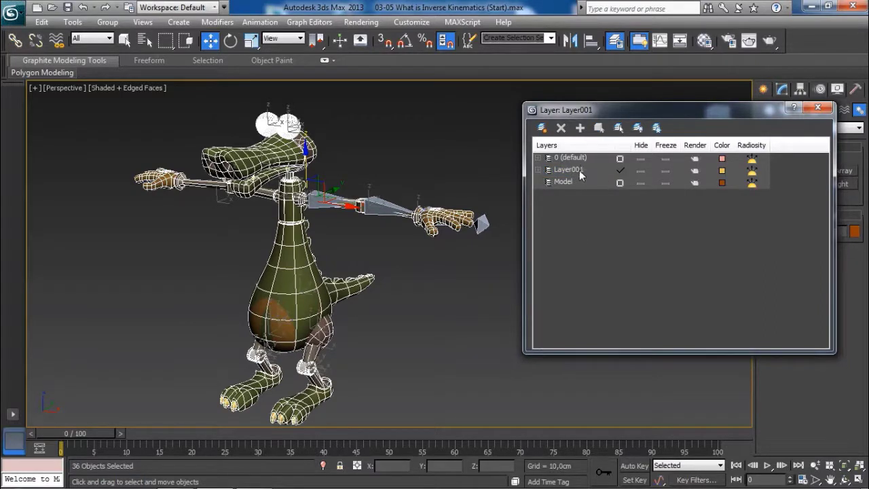
# Rename Layer001 as Model_Layer
pyautogui.click(581, 172)
pyautogui.click(581, 174)
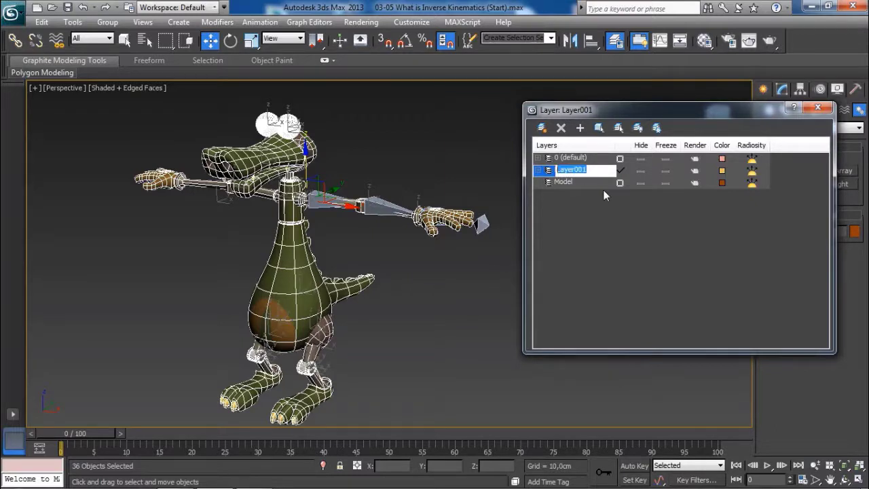
pyautogui.write('Model_')
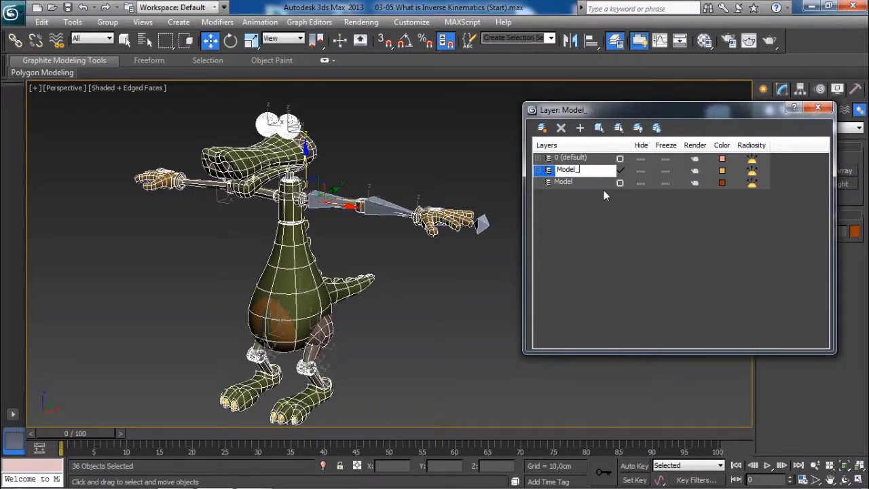
pyautogui.write('Layer')
pyautogui.press('Return')
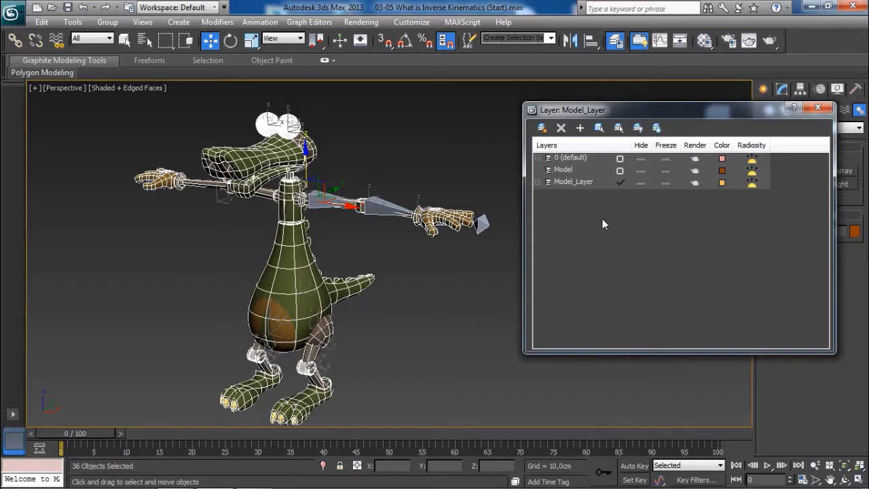
# Test Model_Layer's display controls by hiding and showing it, and freezing and unfreezing it
pyautogui.click(641, 183)
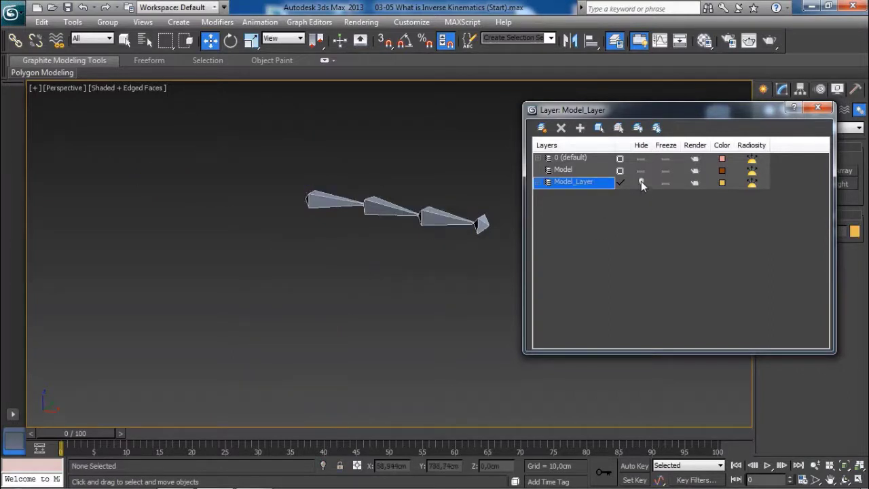
pyautogui.click(642, 183)
pyautogui.click(666, 182)
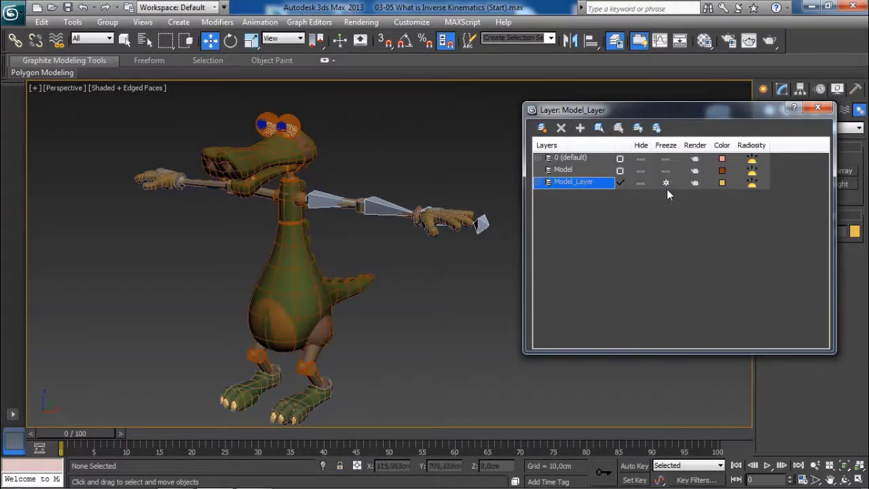
pyautogui.click(665, 182)
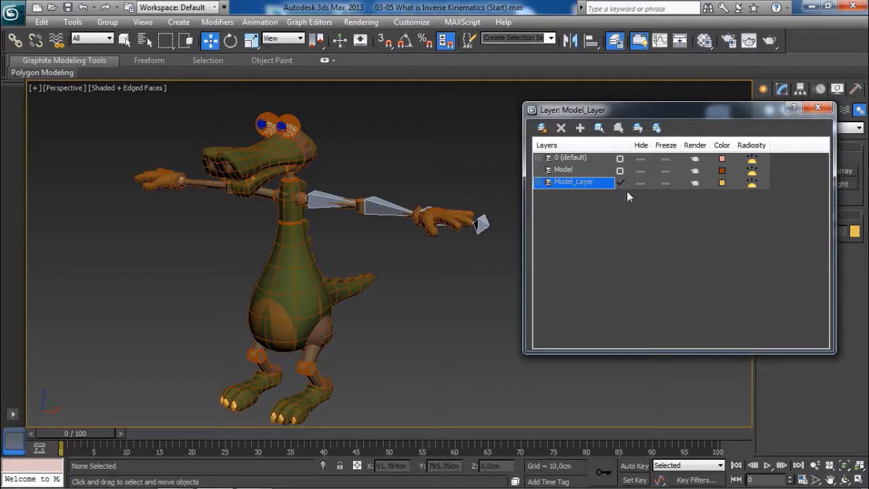
# Freeze Model_Layer, try to box-select the crocodile's outstretched right arm and head, and unfreeze the layer
pyautogui.click(666, 182)
pyautogui.moveTo(99, 141); pyautogui.dragTo(148, 167)
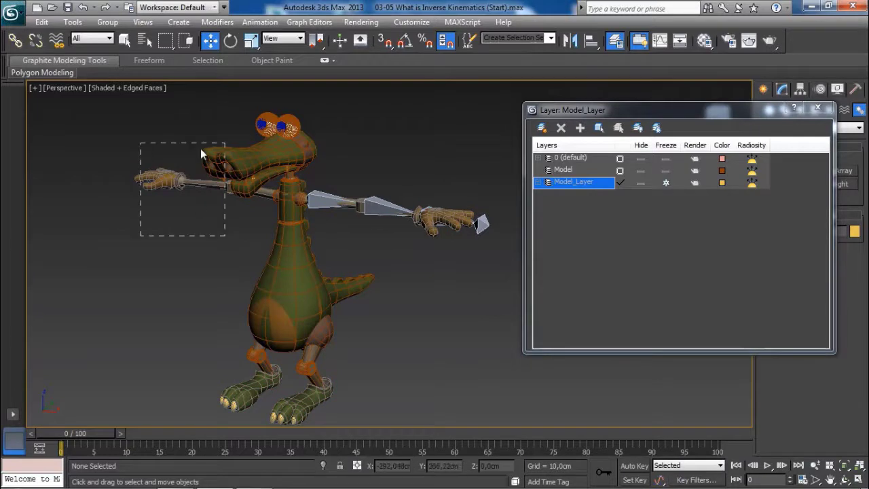
pyautogui.moveTo(201, 150); pyautogui.dragTo(260, 221)
pyautogui.moveTo(187, 209); pyautogui.dragTo(196, 215)
pyautogui.moveTo(131, 143); pyautogui.dragTo(221, 272)
pyautogui.moveTo(135, 141); pyautogui.dragTo(224, 250)
pyautogui.click(666, 182)
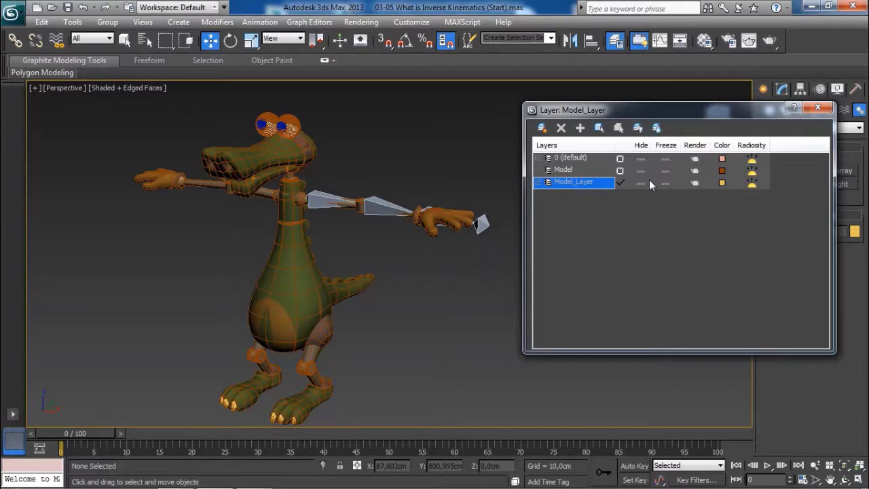
# Hide Model_Layer and leave 0 (default) as the current layer after trying Model_Layer as the current one
pyautogui.click(620, 159)
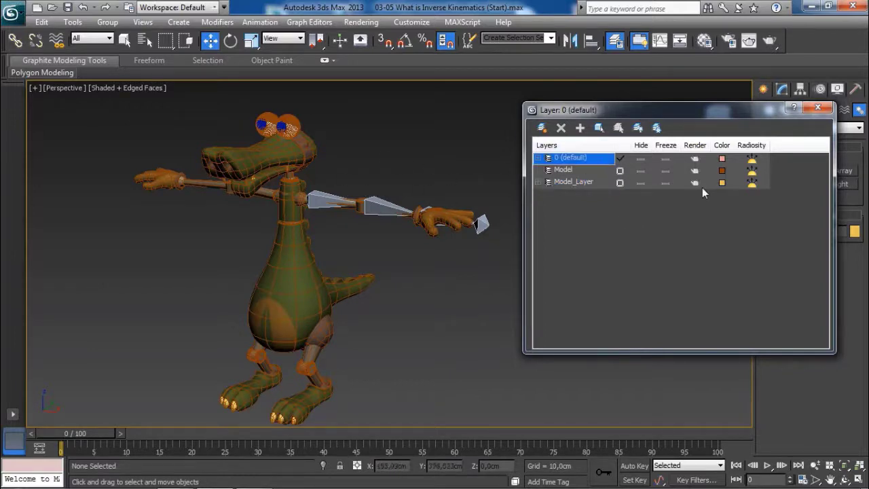
pyautogui.click(641, 183)
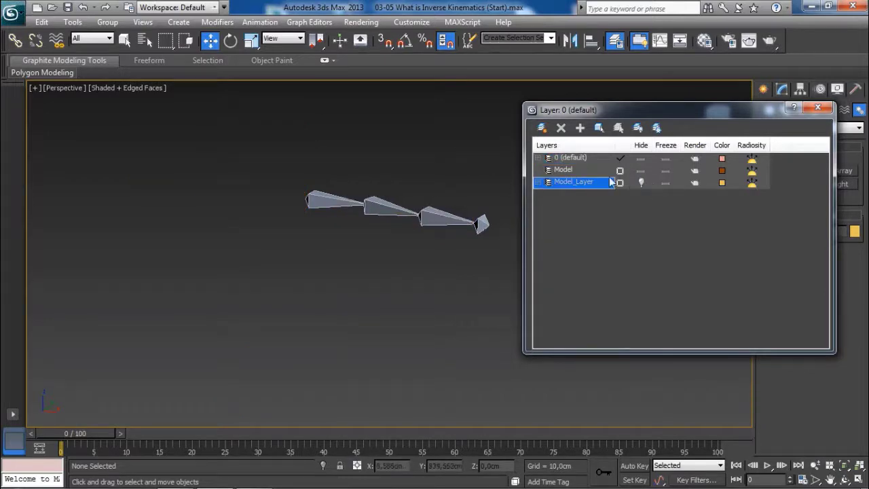
pyautogui.click(613, 183)
pyautogui.click(620, 182)
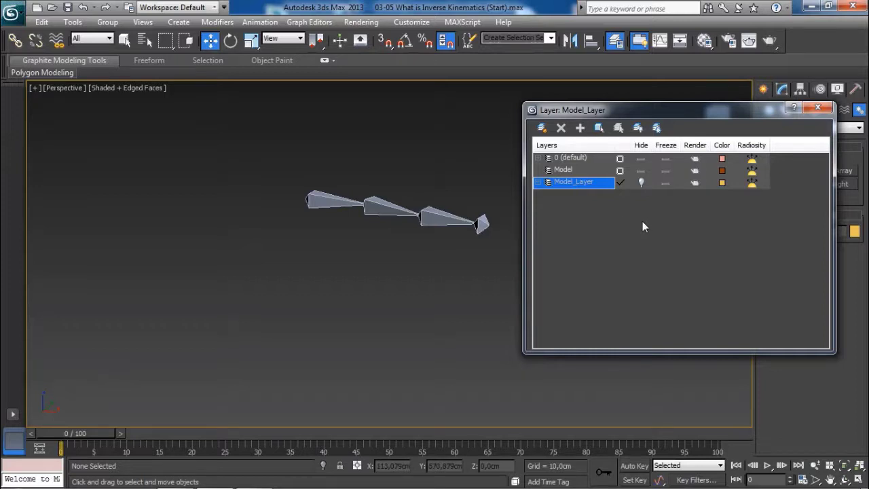
pyautogui.click(620, 158)
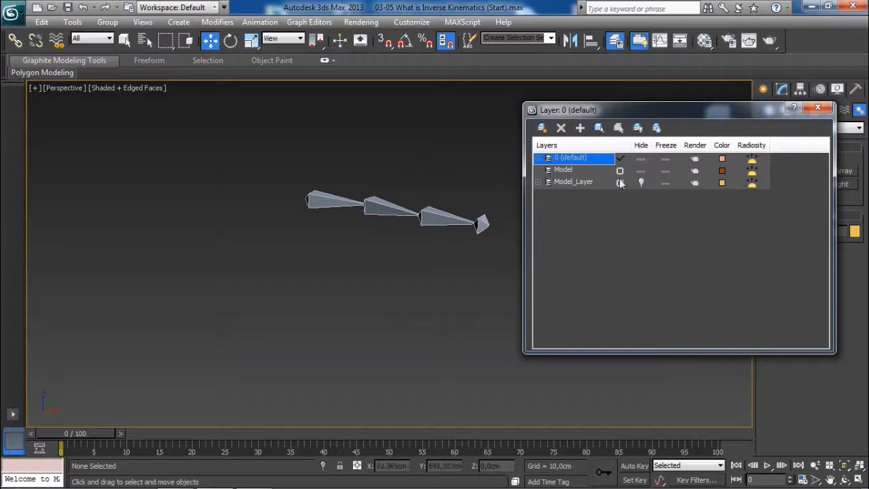
# Show Model_Layer briefly to view the crocodile together with its arm bones, and hide it again
pyautogui.click(641, 183)
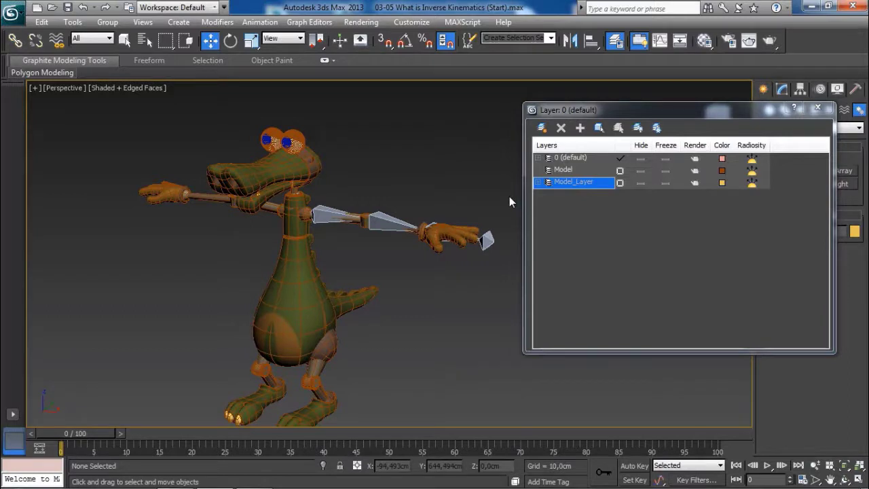
pyautogui.keyDown('alt'); pyautogui.moveTo(459, 192); pyautogui.dragTo(445, 177, button='middle'); pyautogui.keyUp('alt')
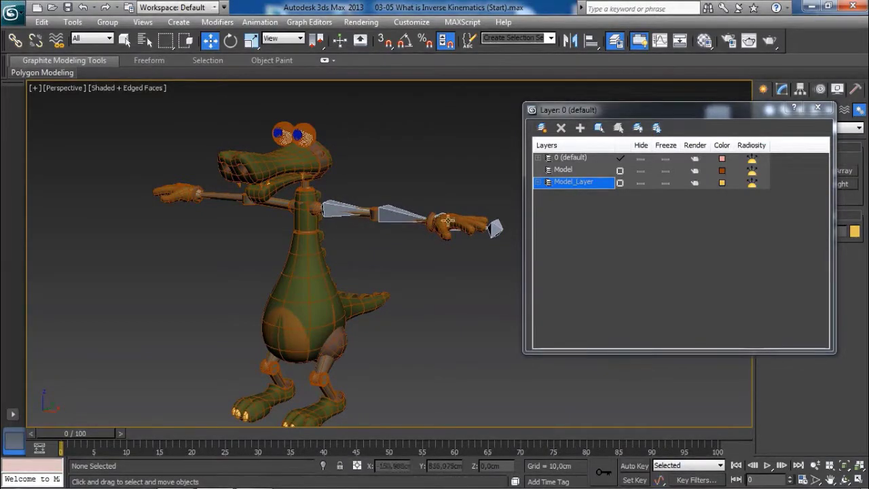
pyautogui.click(641, 180)
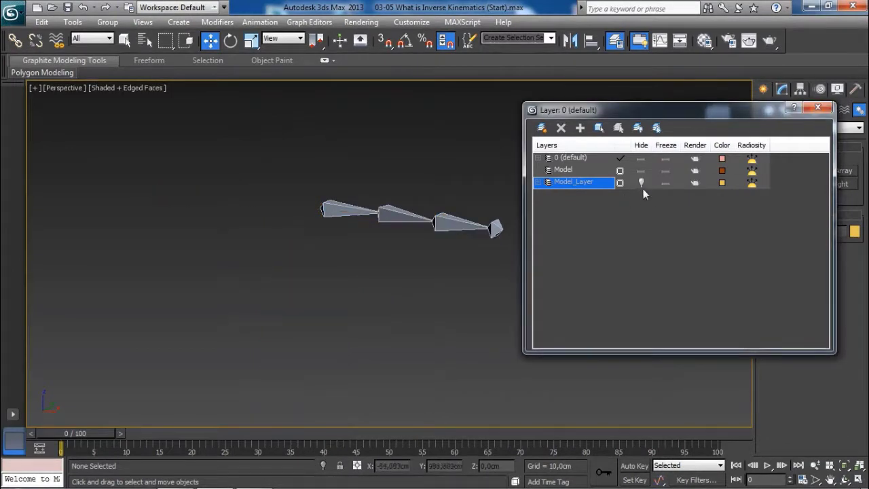
# Delete the unused Model layer and close the layer manager
pyautogui.click(569, 171)
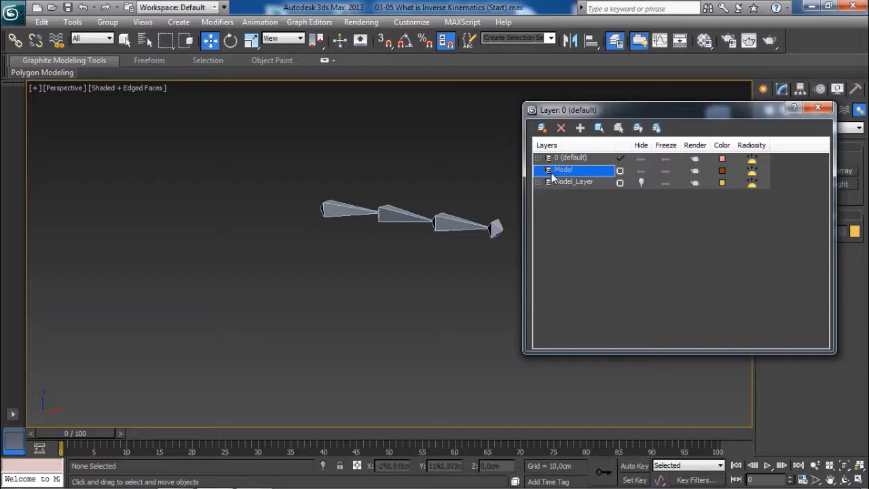
pyautogui.click(561, 128)
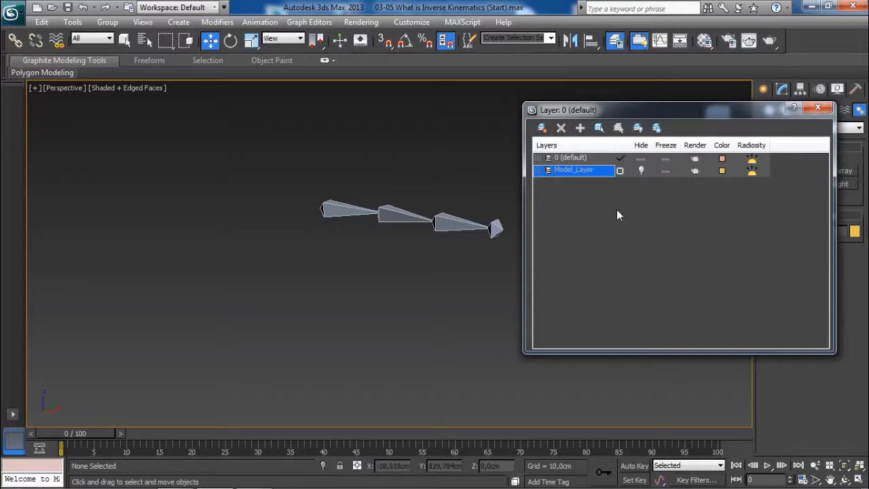
pyautogui.moveTo(454, 223); pyautogui.dragTo(431, 218, button='middle')
pyautogui.moveTo(359, 202)
pyautogui.mouseDown(button='middle')
pyautogui.moveTo(374, 225)
pyautogui.moveTo(400, 210)
pyautogui.moveTo(364, 201)
pyautogui.mouseUp(button='middle')
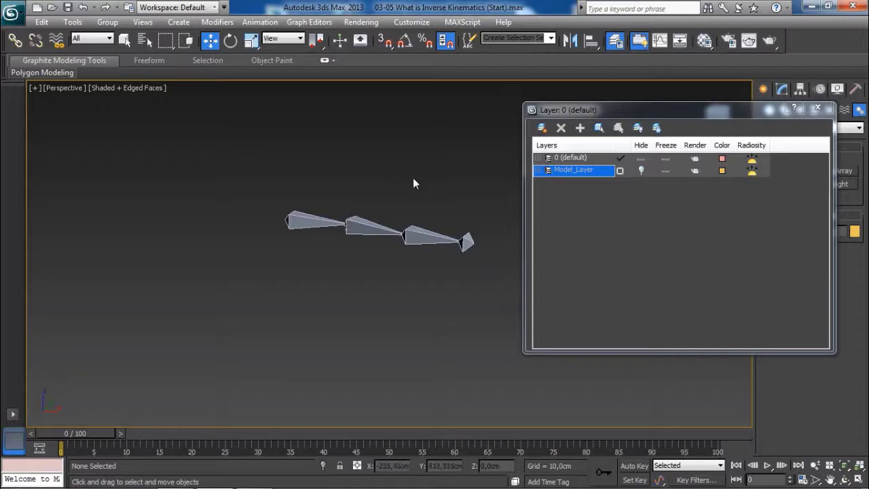
pyautogui.keyDown('alt'); pyautogui.moveTo(413, 177); pyautogui.dragTo(381, 190, button='middle'); pyautogui.keyUp('alt')
pyautogui.scroll(3, 381, 191)
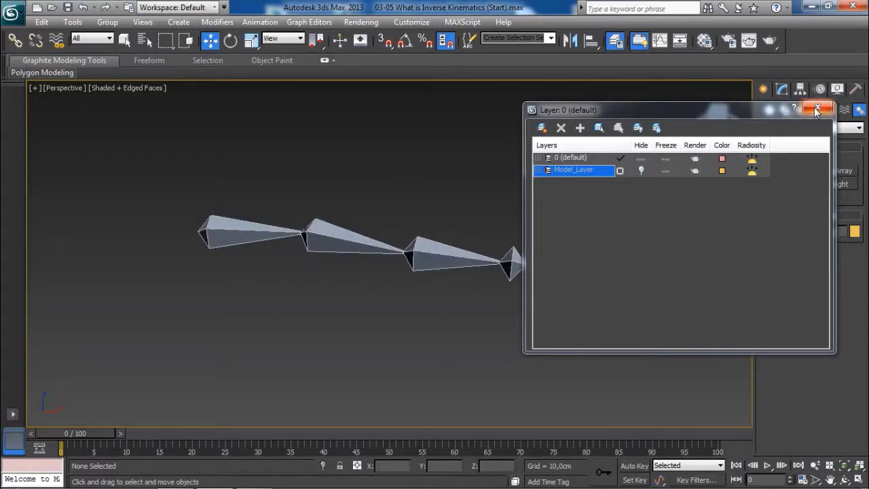
pyautogui.click(817, 109)
# Apply an HI Solver from the upper arm bone to the wrist bone to create the arm's IK chain
pyautogui.moveTo(376, 186); pyautogui.dragTo(432, 188, button='middle')
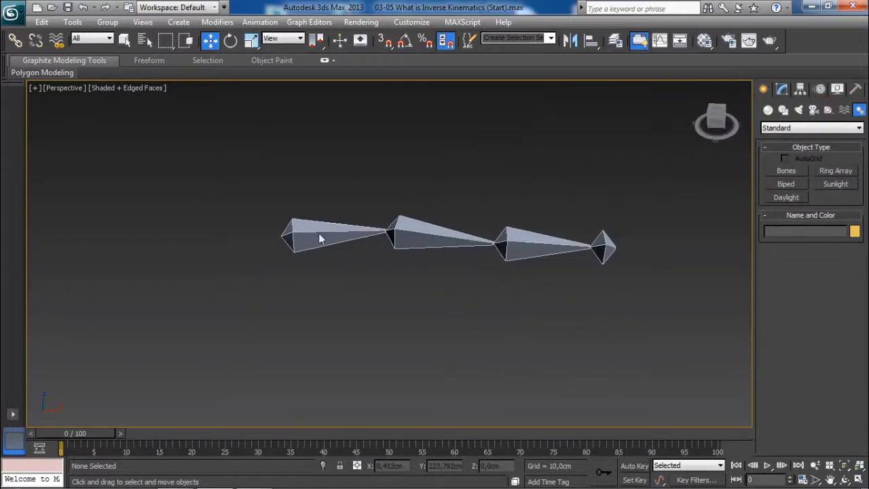
pyautogui.click(320, 237)
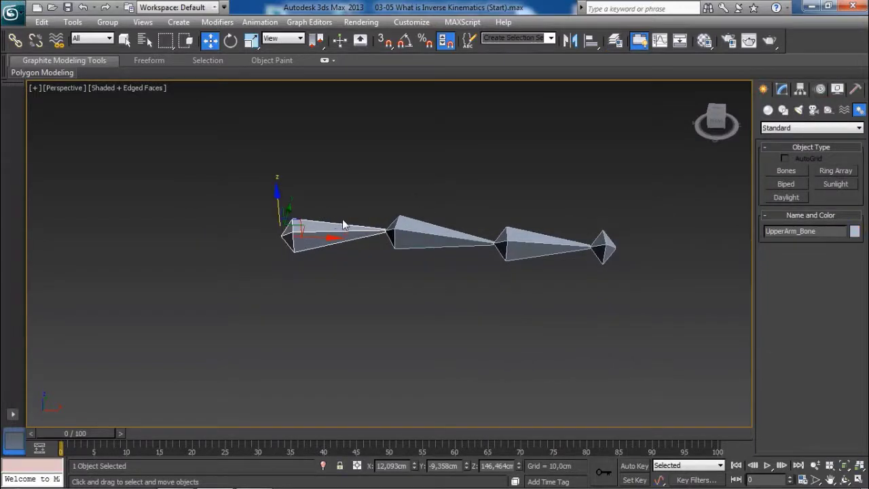
pyautogui.moveTo(343, 225); pyautogui.dragTo(365, 239, button='middle')
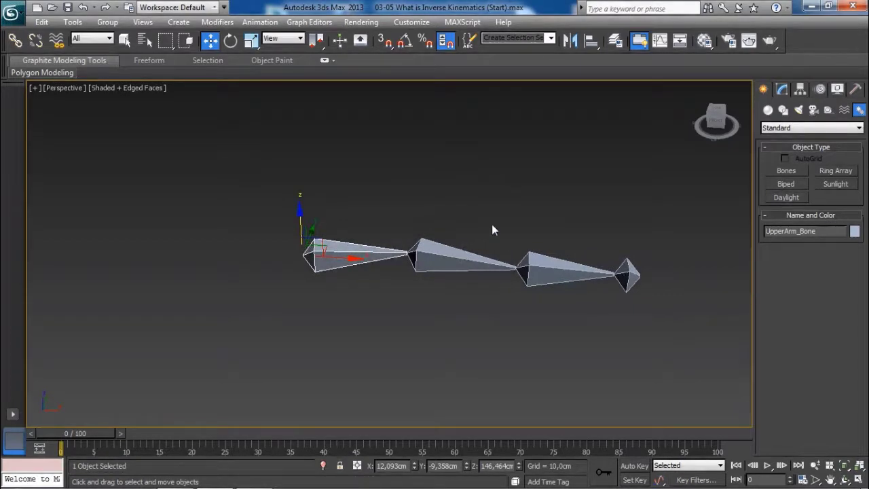
pyautogui.click(261, 24)
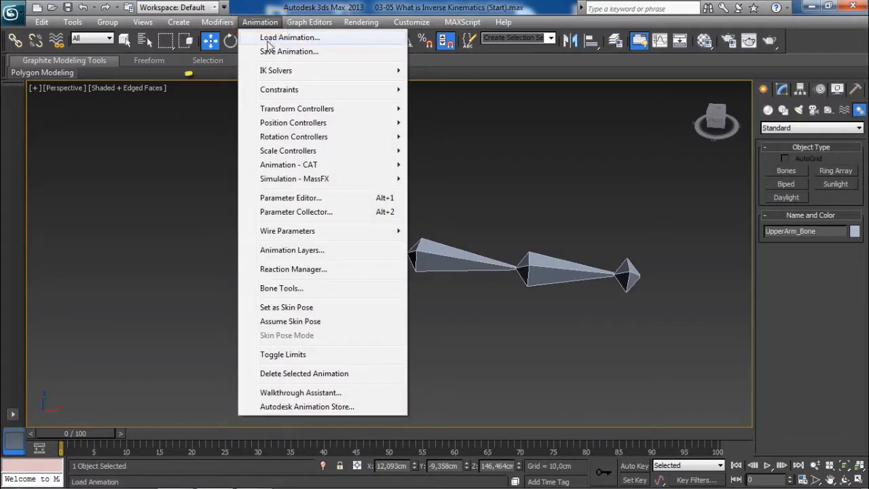
pyautogui.moveTo(269, 78)
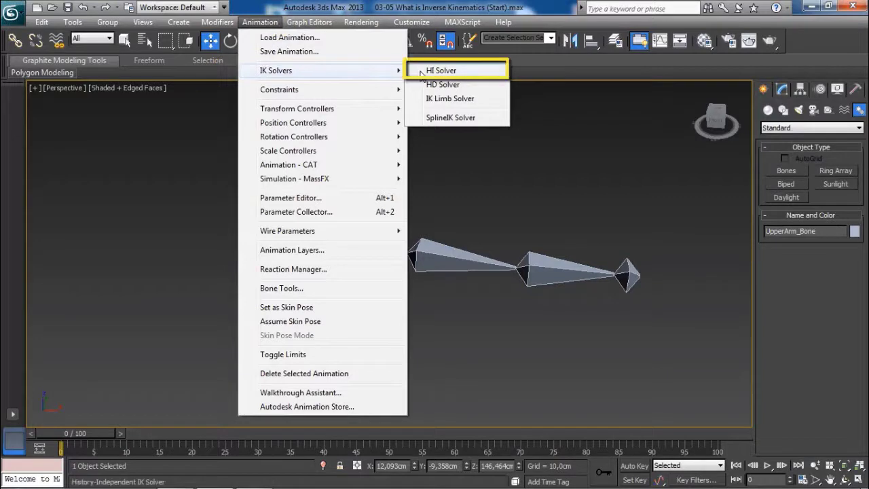
pyautogui.click(467, 70)
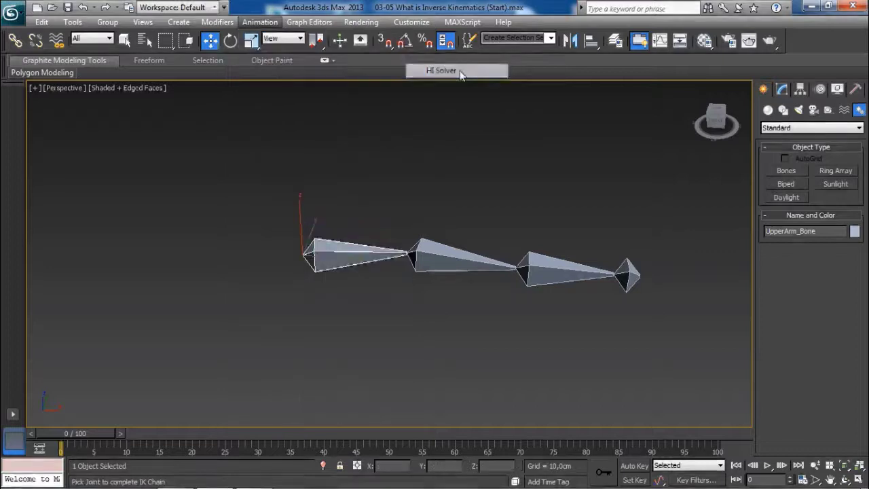
pyautogui.moveTo(482, 215); pyautogui.dragTo(431, 206, button='middle')
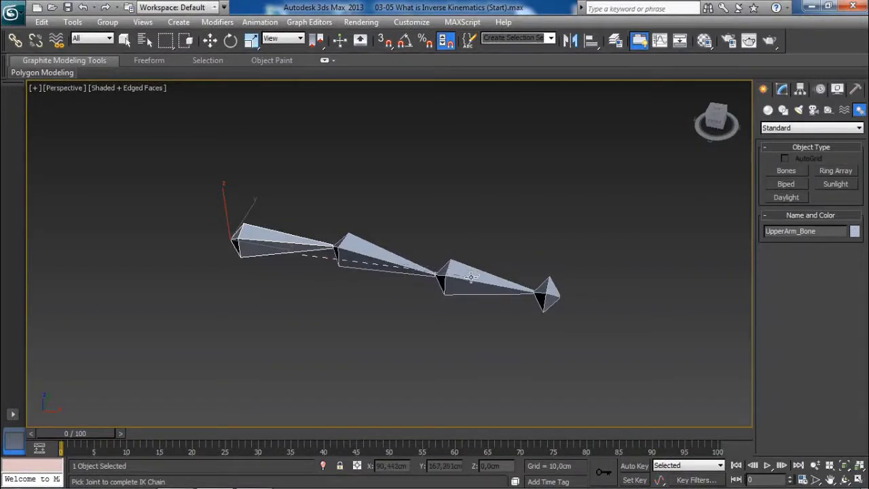
pyautogui.click(471, 278)
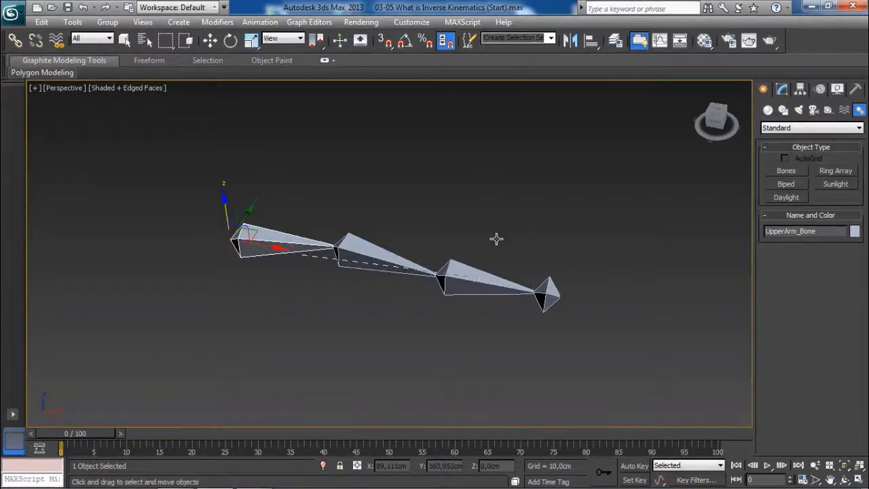
# Examine the IK chain and its goal at the wrist joint from several angles, and select the wrist bone
pyautogui.keyDown('alt'); pyautogui.moveTo(501, 234); pyautogui.dragTo(524, 225, button='middle'); pyautogui.keyUp('alt')
pyautogui.keyDown('alt'); pyautogui.moveTo(488, 254); pyautogui.dragTo(290, 271, button='middle'); pyautogui.keyUp('alt')
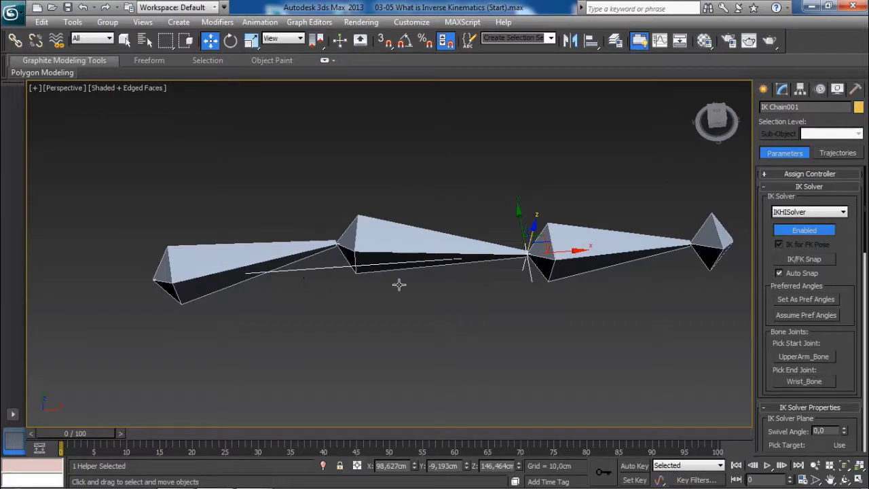
pyautogui.keyDown('alt'); pyautogui.moveTo(399, 284); pyautogui.dragTo(421, 284, button='middle'); pyautogui.keyUp('alt')
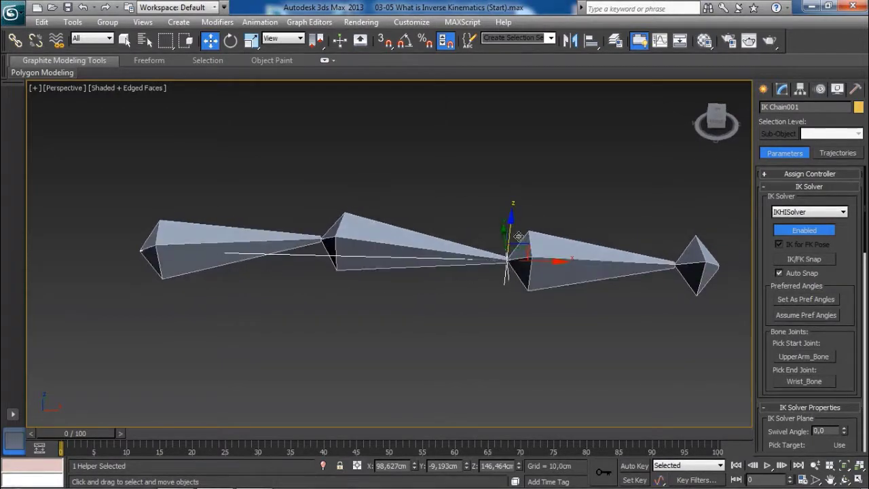
pyautogui.keyDown('alt'); pyautogui.moveTo(519, 235); pyautogui.dragTo(508, 248, button='middle'); pyautogui.keyUp('alt')
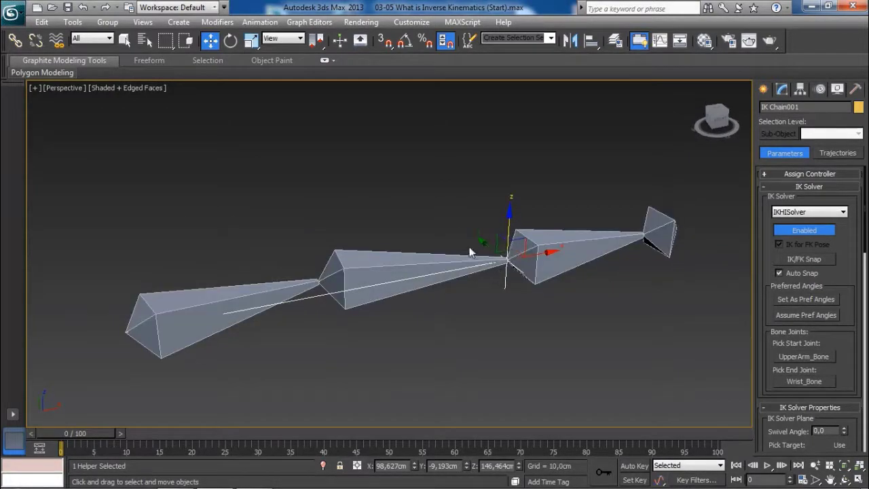
pyautogui.scroll(-3, 541, 250)
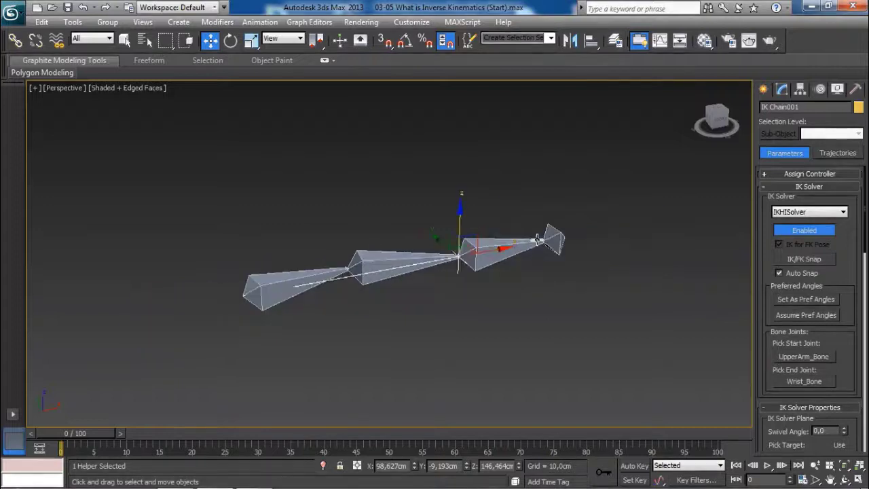
pyautogui.scroll(4, 516, 246)
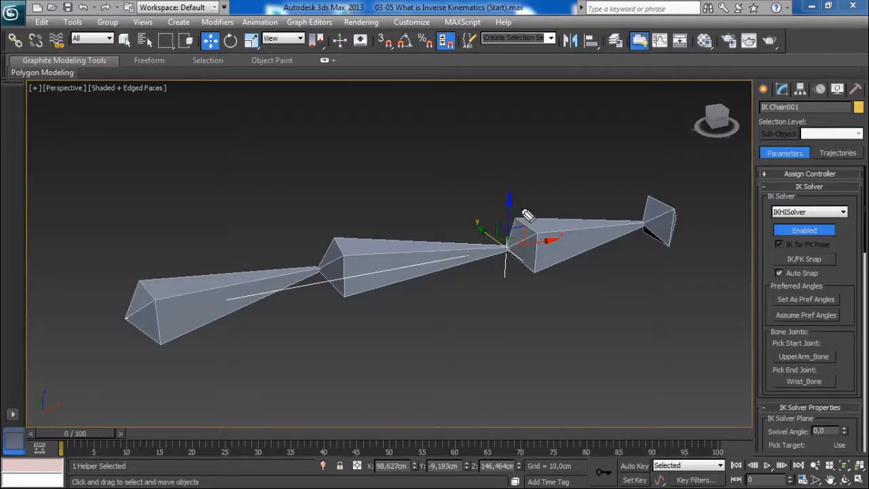
pyautogui.scroll(4, 526, 258)
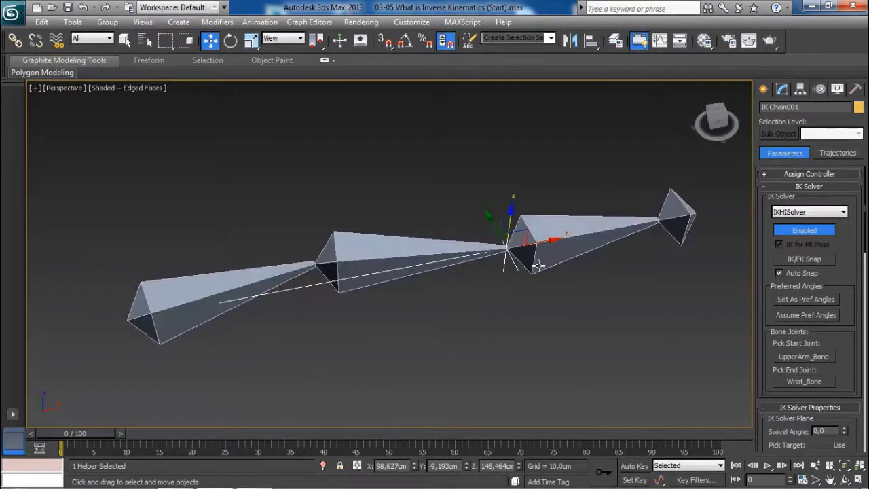
pyautogui.scroll(-4, 598, 262)
pyautogui.keyDown('alt'); pyautogui.moveTo(592, 264); pyautogui.dragTo(543, 238, button='middle'); pyautogui.keyUp('alt')
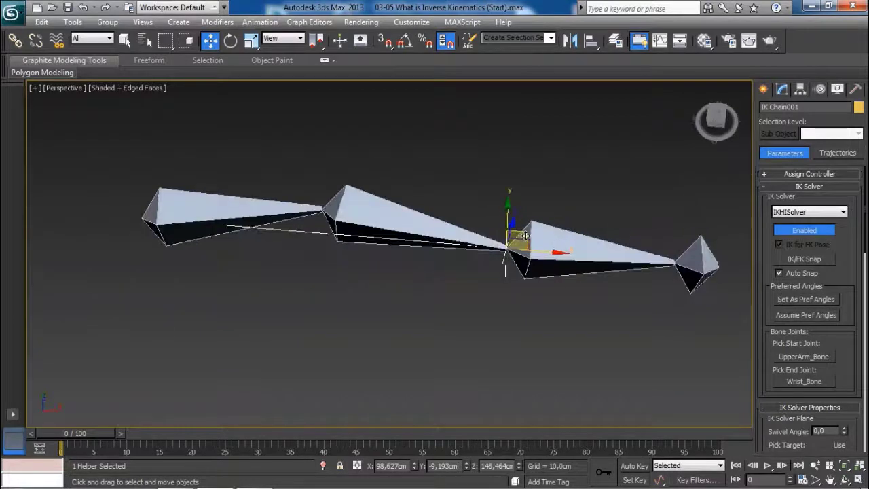
pyautogui.click(527, 235)
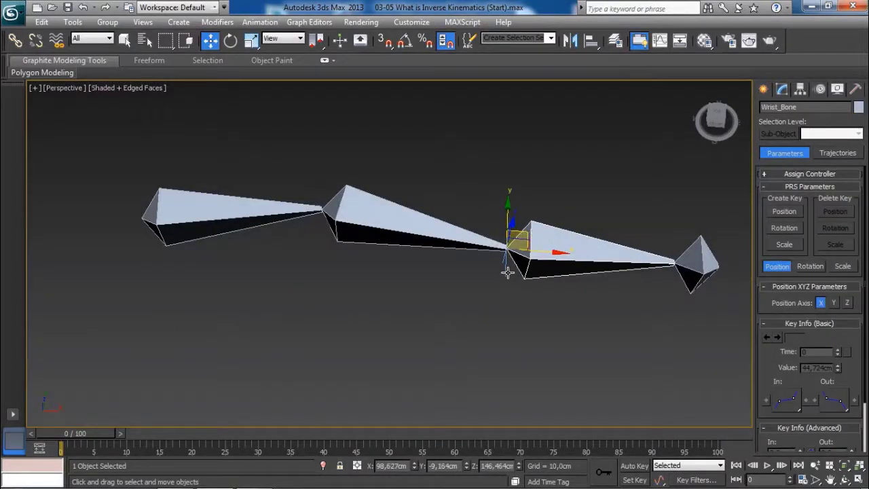
# Select the IK chain's goal at the wrist joint instead of the wrist bone
pyautogui.click(515, 237)
pyautogui.moveTo(523, 231)
pyautogui.mouseDown()
pyautogui.moveTo(477, 252)
pyautogui.moveTo(427, 229)
pyautogui.moveTo(495, 209)
pyautogui.moveTo(476, 198)
pyautogui.moveTo(472, 219)
pyautogui.moveTo(489, 240)
pyautogui.moveTo(467, 236)
pyautogui.moveTo(449, 207)
pyautogui.moveTo(502, 223)
pyautogui.moveTo(522, 204)
pyautogui.moveTo(481, 205)
pyautogui.moveTo(500, 219)
pyautogui.moveTo(520, 210)
pyautogui.moveTo(495, 201)
pyautogui.moveTo(504, 256)
pyautogui.mouseUp()
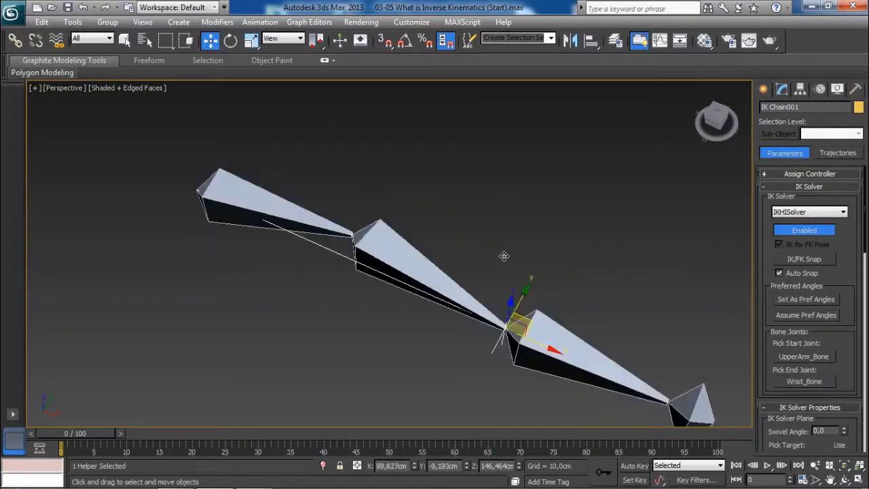
pyautogui.moveTo(511, 243); pyautogui.dragTo(496, 207, button='middle')
pyautogui.click(564, 214)
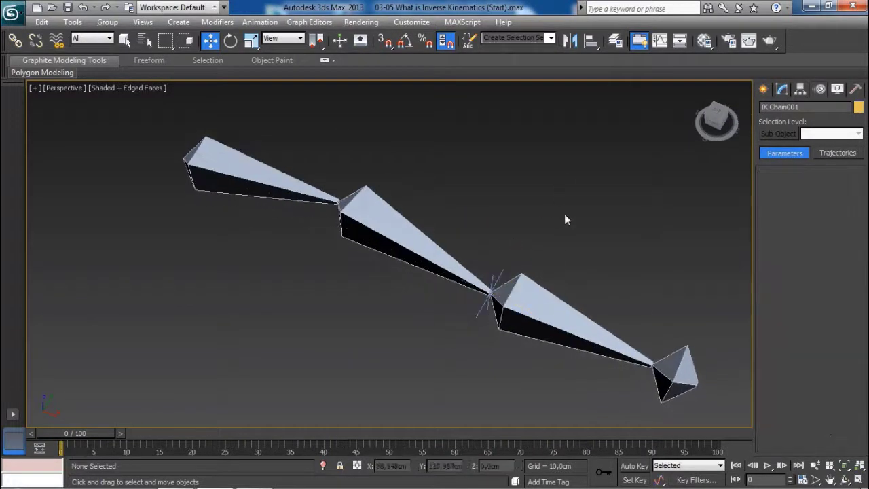
pyautogui.keyDown('alt'); pyautogui.moveTo(505, 277); pyautogui.dragTo(584, 287, button='middle'); pyautogui.keyUp('alt')
pyautogui.click(550, 236)
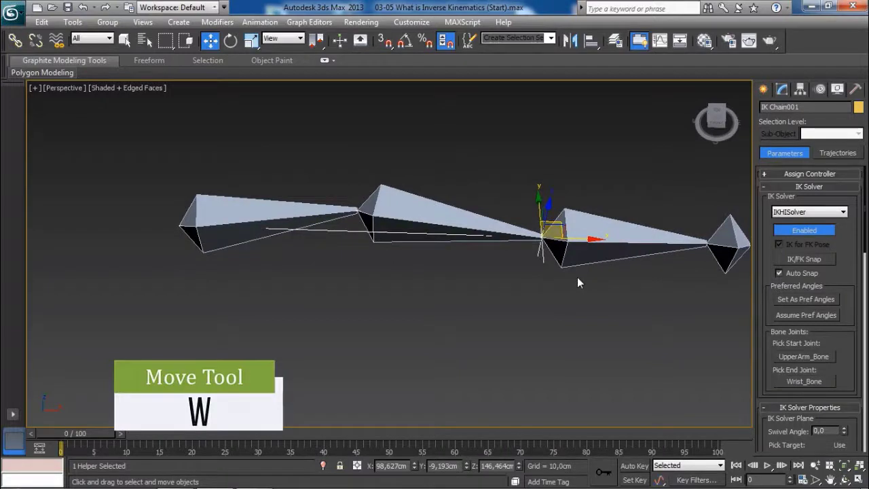
pyautogui.keyDown('alt'); pyautogui.moveTo(577, 283); pyautogui.dragTo(563, 267, button='middle'); pyautogui.keyUp('alt')
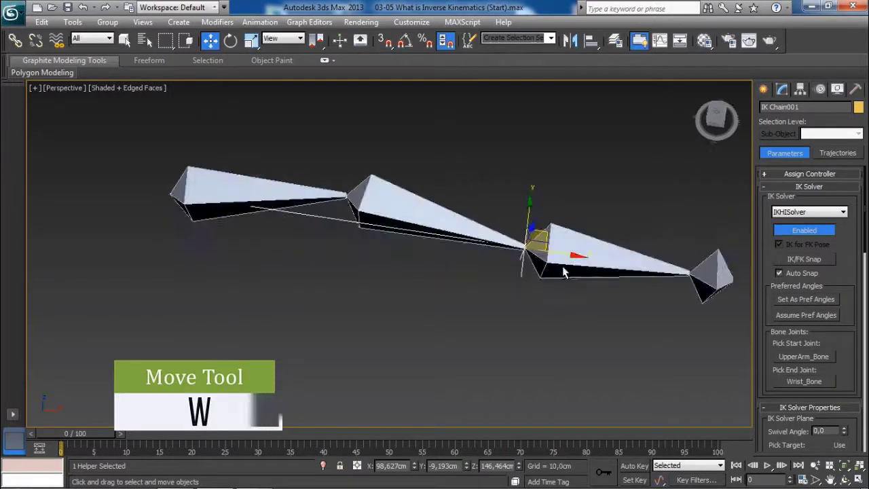
# Try moving the IK goal toward the shoulder to bend the elbow, and mark both arm segments with temporary arrows
pyautogui.click(550, 233)
pyautogui.moveTo(551, 233); pyautogui.dragTo(508, 226)
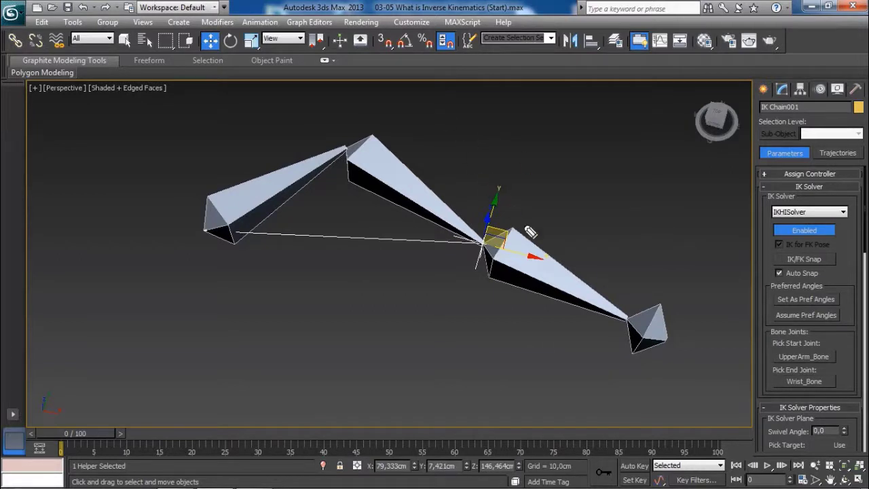
pyautogui.moveTo(542, 243)
pyautogui.mouseDown()
pyautogui.moveTo(442, 171)
pyautogui.moveTo(406, 158)
pyautogui.mouseUp()
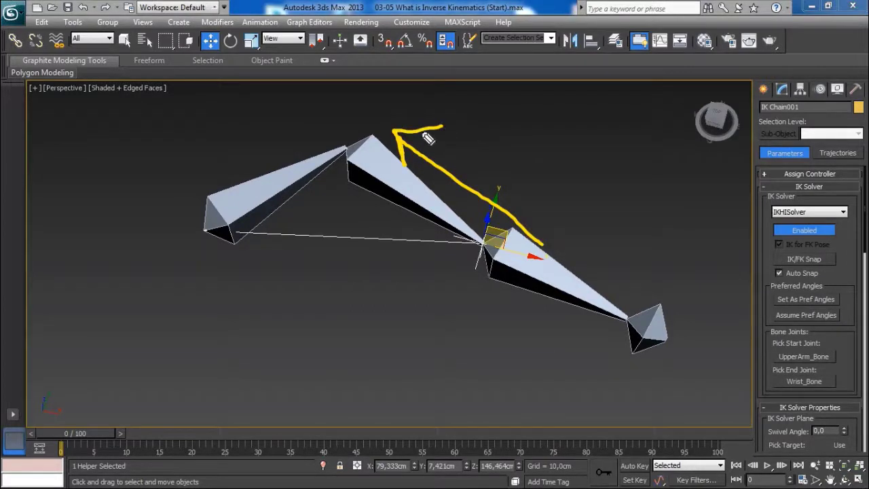
pyautogui.moveTo(196, 181); pyautogui.dragTo(204, 205)
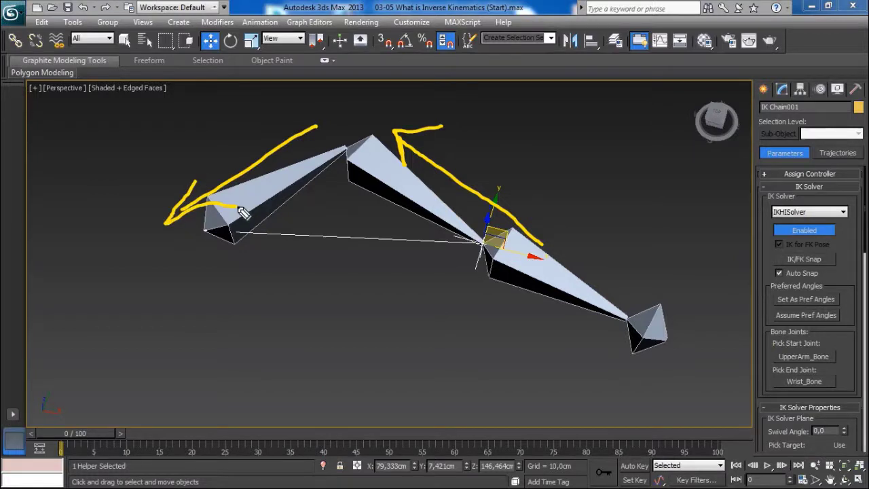
pyautogui.press('Escape')
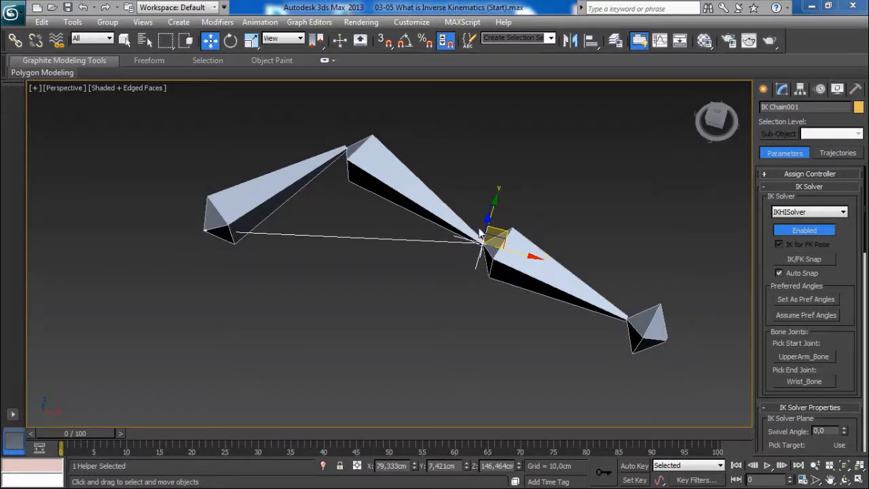
# Move the IK goal once more near the wrist, and undo the goal moves back to the original arm pose
pyautogui.moveTo(504, 233); pyautogui.dragTo(549, 263)
pyautogui.moveTo(536, 282)
pyautogui.keyDown('alt'); pyautogui.mouseDown(button='middle')
pyautogui.moveTo(528, 277)
pyautogui.moveTo(543, 292)
pyautogui.moveTo(542, 276)
pyautogui.mouseUp(button='middle'); pyautogui.keyUp('alt')
pyautogui.hotkey('ctrl', 'z')
pyautogui.hotkey('ctrl', 'z')
pyautogui.hotkey('ctrl', 'z')
pyautogui.hotkey('ctrl', 'z')
pyautogui.hotkey('ctrl', 'z')
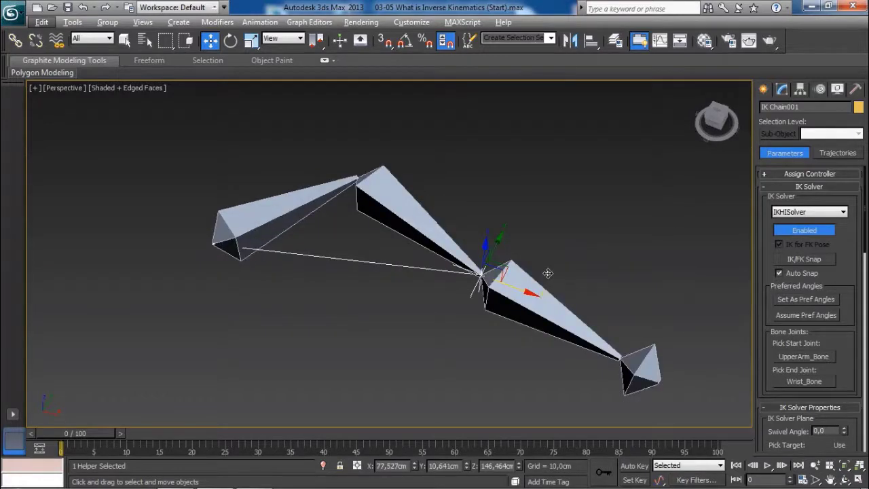
pyautogui.hotkey('ctrl', 'z')
pyautogui.hotkey('ctrl', 'z')
pyautogui.hotkey('ctrl', 'z')
pyautogui.hotkey('ctrl', 'z')
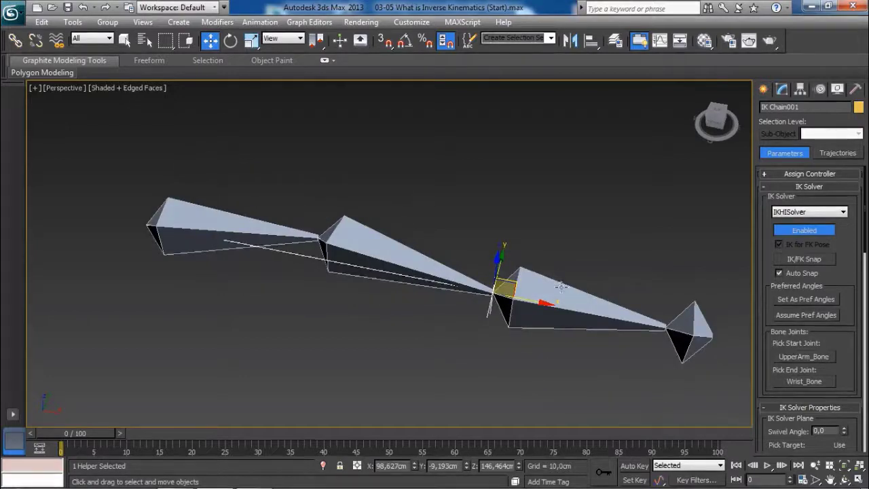
# Try pulling the IK goal inward to flex the elbow, and return it to its original position
pyautogui.moveTo(547, 275); pyautogui.dragTo(492, 272, button='middle')
pyautogui.scroll(-3, 549, 259)
pyautogui.moveTo(492, 272); pyautogui.dragTo(470, 243)
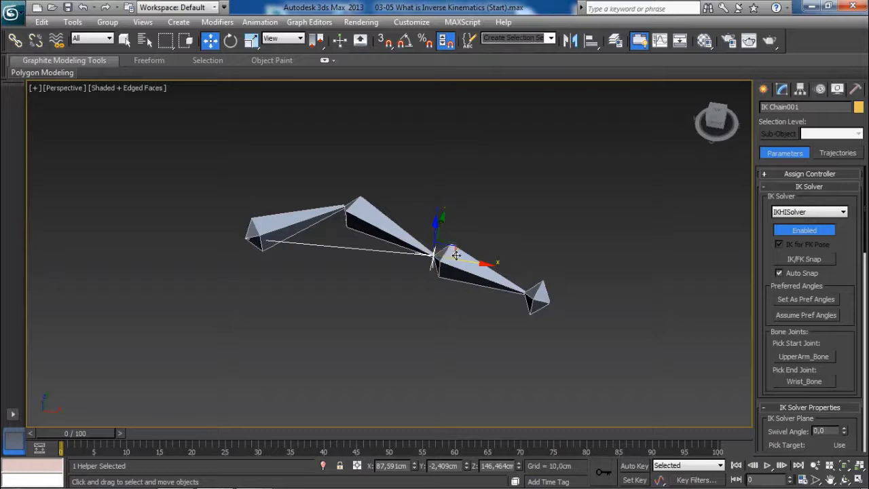
pyautogui.moveTo(457, 241); pyautogui.dragTo(440, 248)
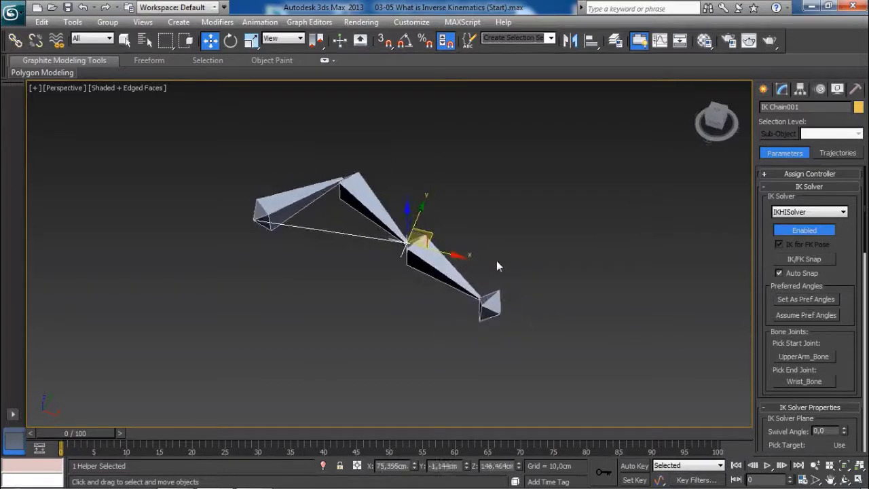
pyautogui.keyDown('alt'); pyautogui.moveTo(496, 267); pyautogui.dragTo(594, 229, button='middle'); pyautogui.keyUp('alt')
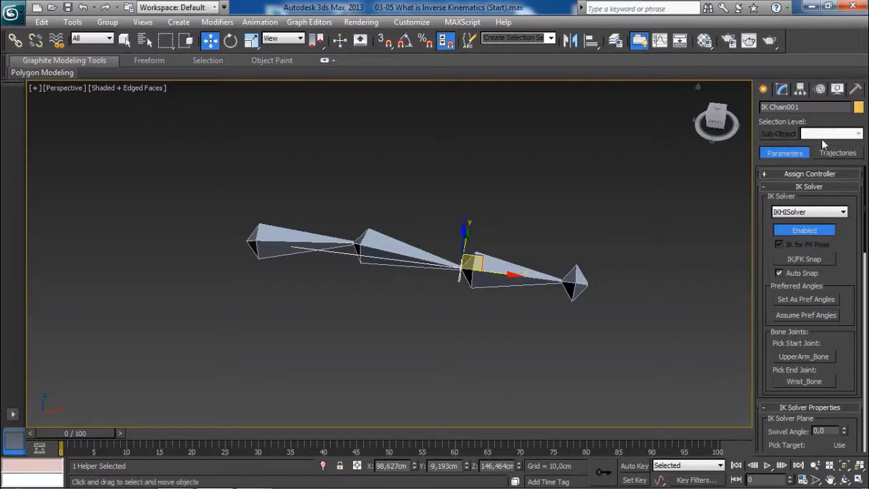
# Review the IK chain's parameters, try a swivel angle of 52 on the extended arm, and undo it
pyautogui.moveTo(848, 261); pyautogui.dragTo(845, 200)
pyautogui.moveTo(851, 294); pyautogui.dragTo(849, 177)
pyautogui.moveTo(851, 264); pyautogui.dragTo(854, 110)
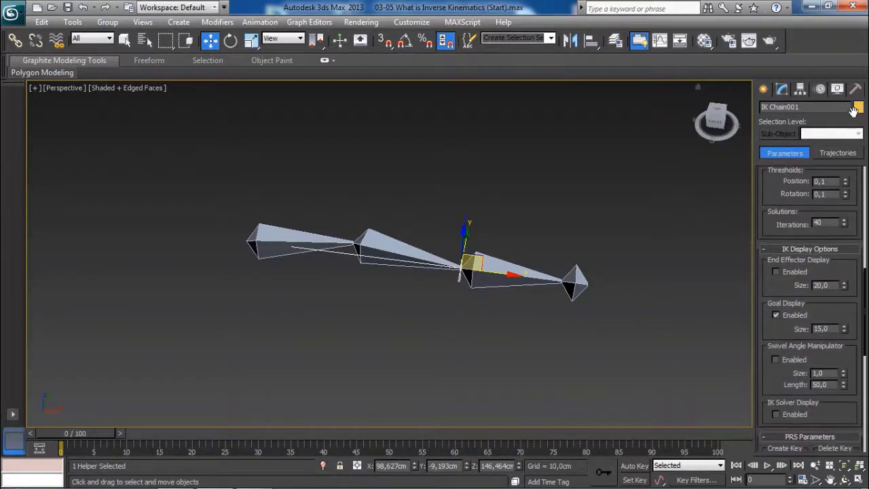
pyautogui.moveTo(804, 262); pyautogui.dragTo(794, 420)
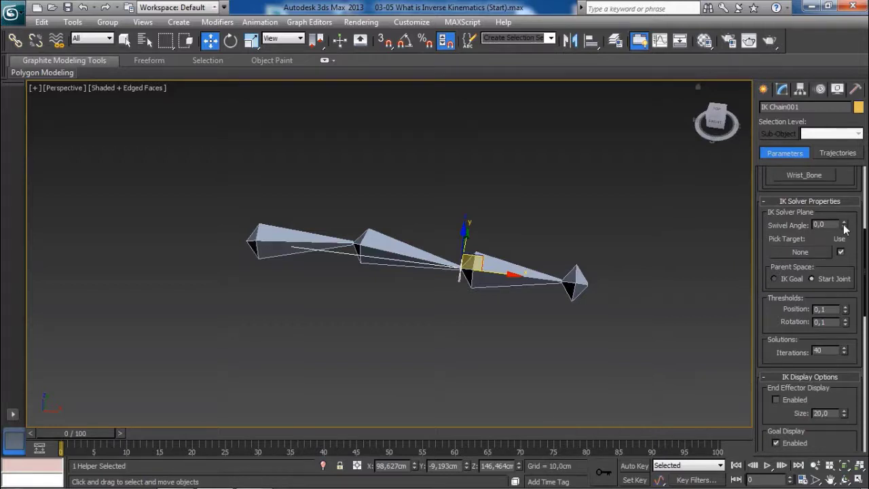
pyautogui.moveTo(849, 232); pyautogui.dragTo(838, 204)
pyautogui.hotkey('ctrl', 'z')
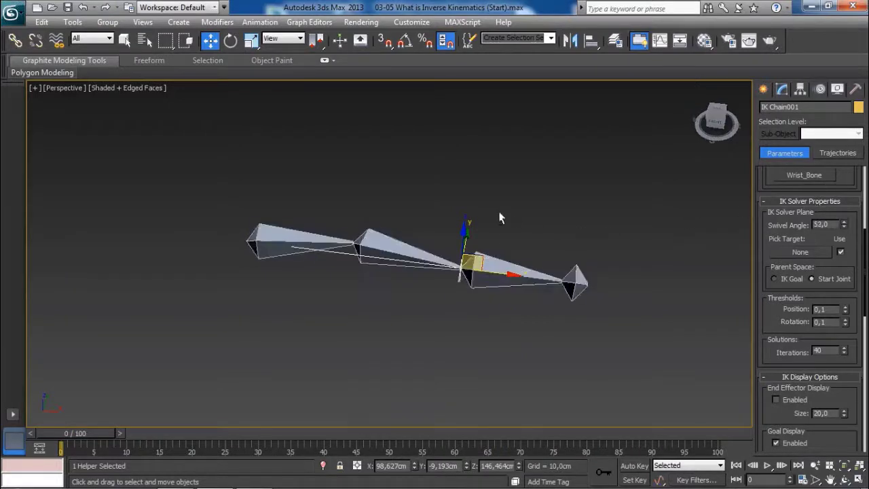
# Move the IK goal toward the shoulder to about X 76.5 cm, Y -9.9 cm to bend the elbow
pyautogui.keyDown('alt'); pyautogui.moveTo(501, 214); pyautogui.dragTo(500, 264, button='middle'); pyautogui.keyUp('alt')
pyautogui.scroll(3, 516, 259)
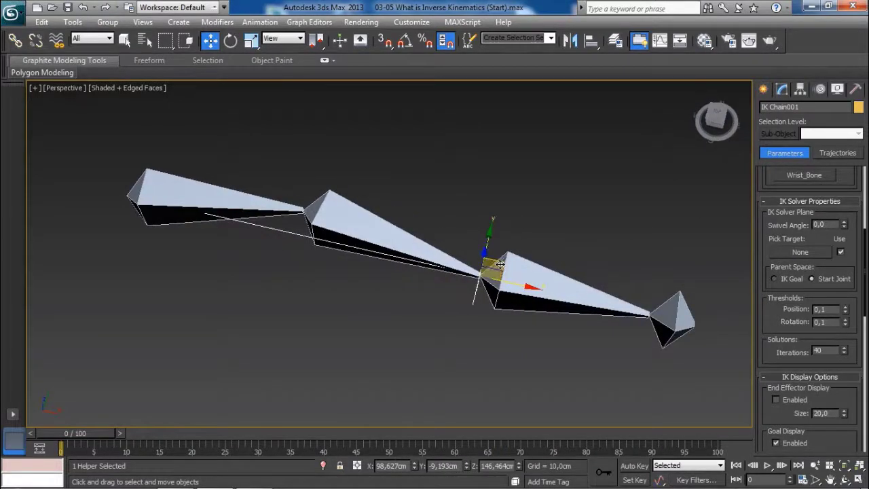
pyautogui.moveTo(494, 265); pyautogui.dragTo(466, 301)
pyautogui.moveTo(465, 300)
pyautogui.keyDown('alt'); pyautogui.mouseDown(button='middle')
pyautogui.moveTo(427, 283)
pyautogui.moveTo(474, 276)
pyautogui.moveTo(466, 283)
pyautogui.mouseUp(button='middle'); pyautogui.keyUp('alt')
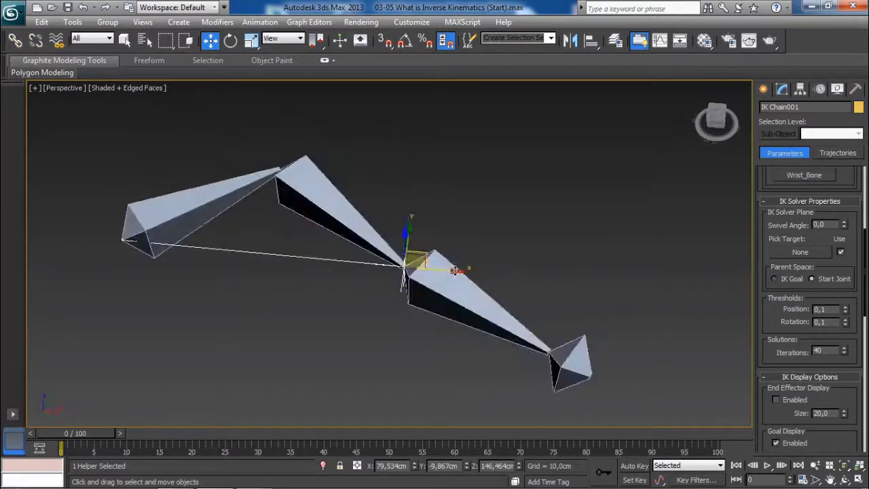
pyautogui.moveTo(452, 270); pyautogui.dragTo(442, 271)
pyautogui.keyDown('alt'); pyautogui.moveTo(457, 273); pyautogui.dragTo(463, 281, button='middle'); pyautogui.keyUp('alt')
pyautogui.moveTo(460, 281); pyautogui.dragTo(453, 282)
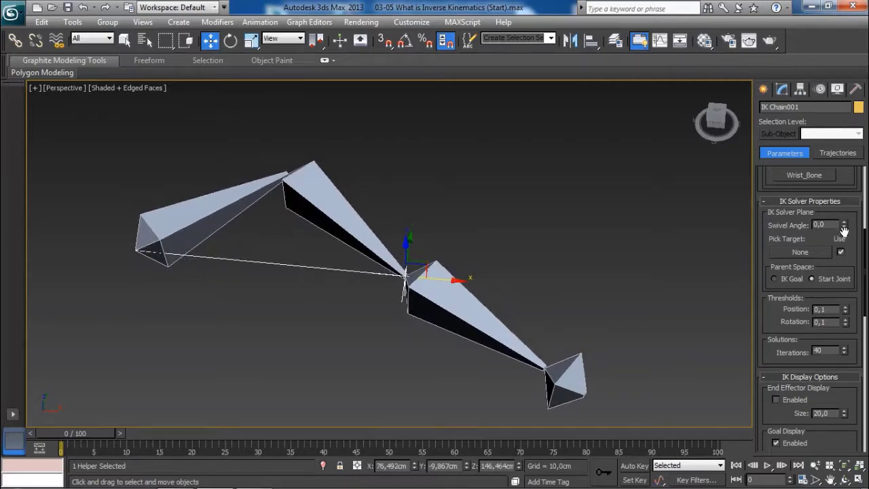
# Set the IK chain's swivel angle to 28 to raise the bent elbow
pyautogui.moveTo(844, 226); pyautogui.dragTo(819, 209)
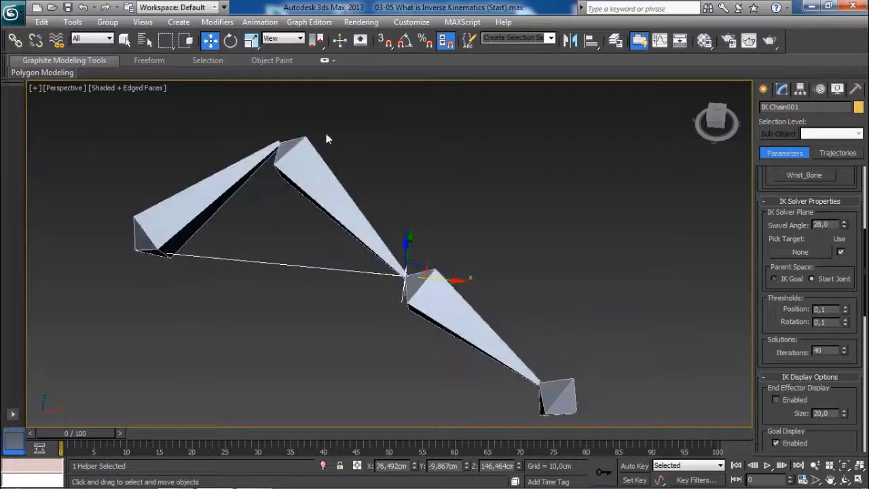
pyautogui.keyDown('alt'); pyautogui.moveTo(281, 138); pyautogui.dragTo(394, 202, button='middle'); pyautogui.keyUp('alt')
pyautogui.scroll(-3, 288, 144)
pyautogui.moveTo(394, 202); pyautogui.dragTo(588, 155, button='middle')
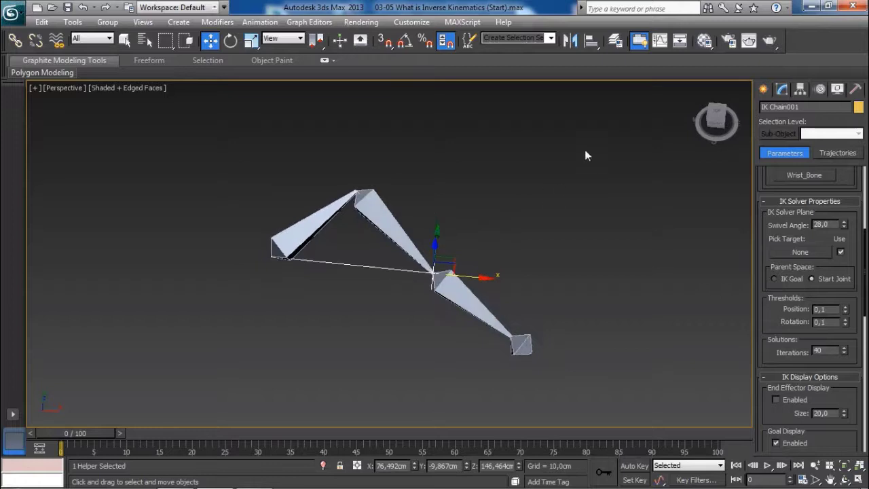
# Unhide Model_Layer to show the crocodile around the bones, and close the layer manager
pyautogui.click(617, 42)
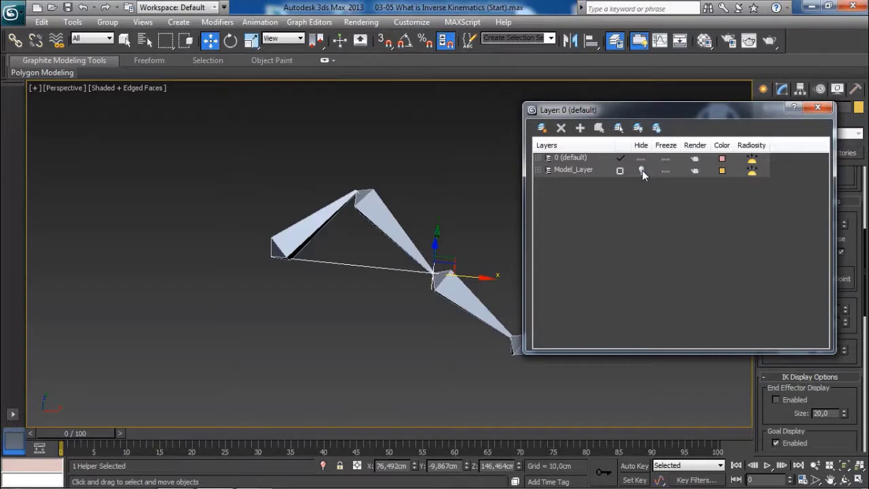
pyautogui.click(643, 170)
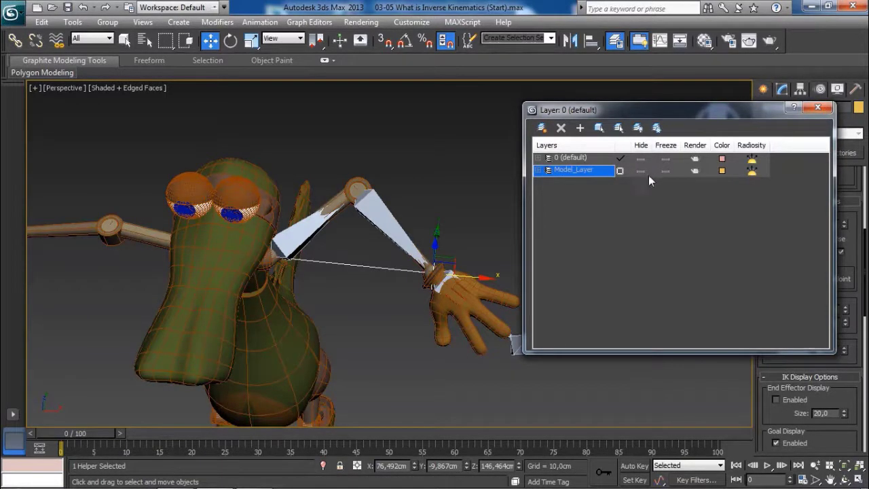
pyautogui.click(817, 107)
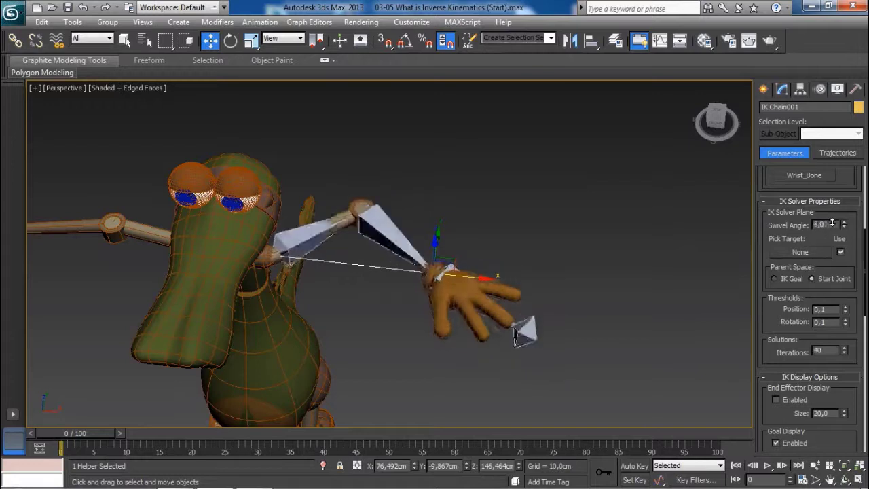
# Try several swivel angles including 16 on the crocodile's arm, and reset the swivel angle to 0
pyautogui.click(841, 252)
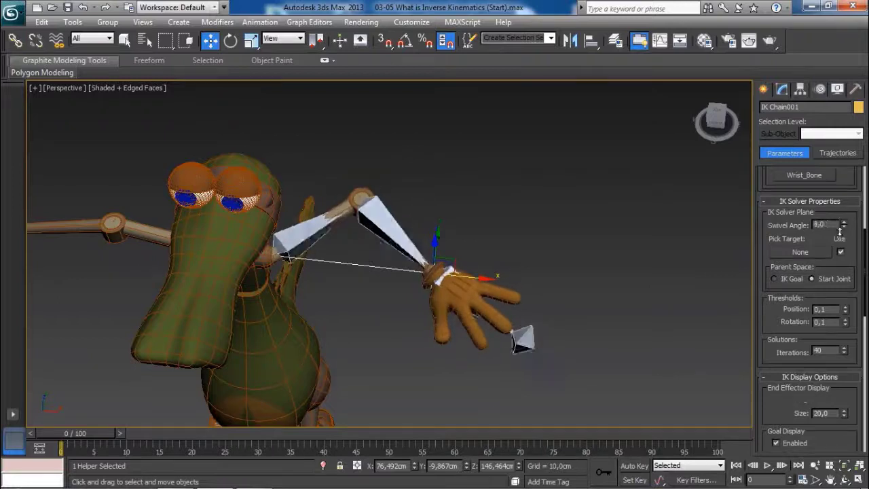
pyautogui.moveTo(840, 249); pyautogui.dragTo(851, 277)
pyautogui.keyDown('alt'); pyautogui.moveTo(521, 248); pyautogui.dragTo(501, 282, button='middle'); pyautogui.keyUp('alt')
pyautogui.moveTo(847, 229); pyautogui.dragTo(847, 180)
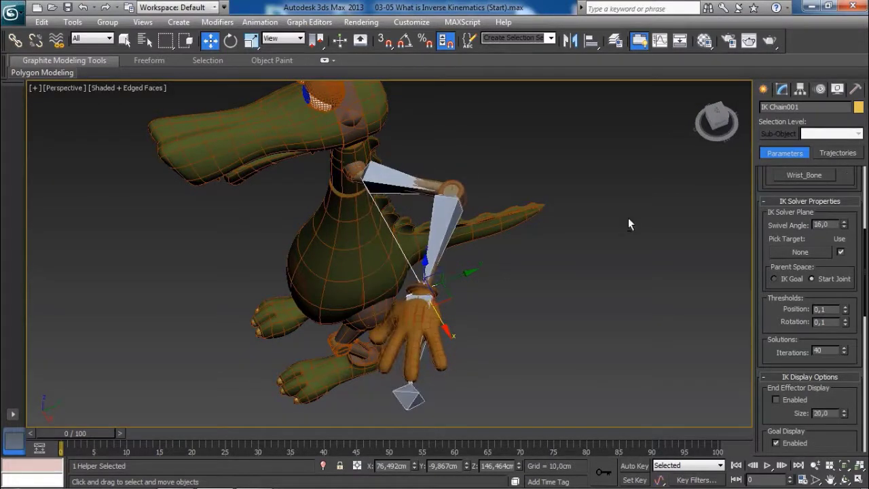
pyautogui.keyDown('alt'); pyautogui.moveTo(628, 219); pyautogui.dragTo(679, 251, button='middle'); pyautogui.keyUp('alt')
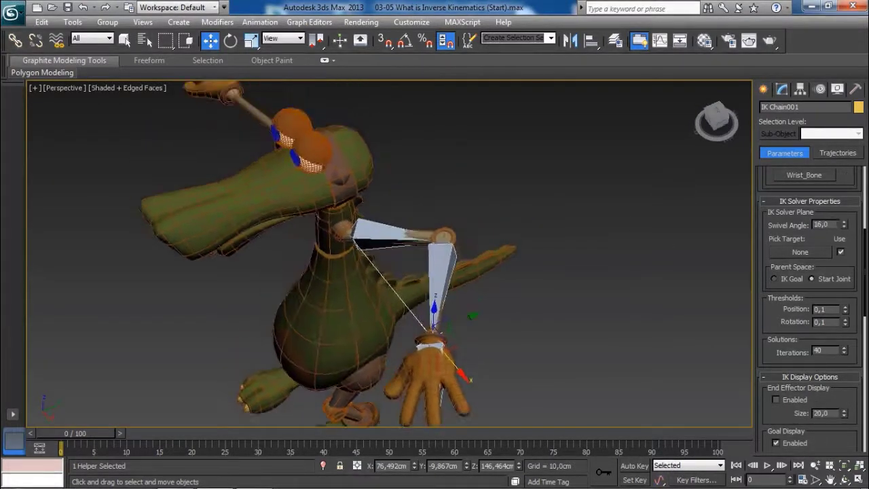
pyautogui.rightClick(846, 229)
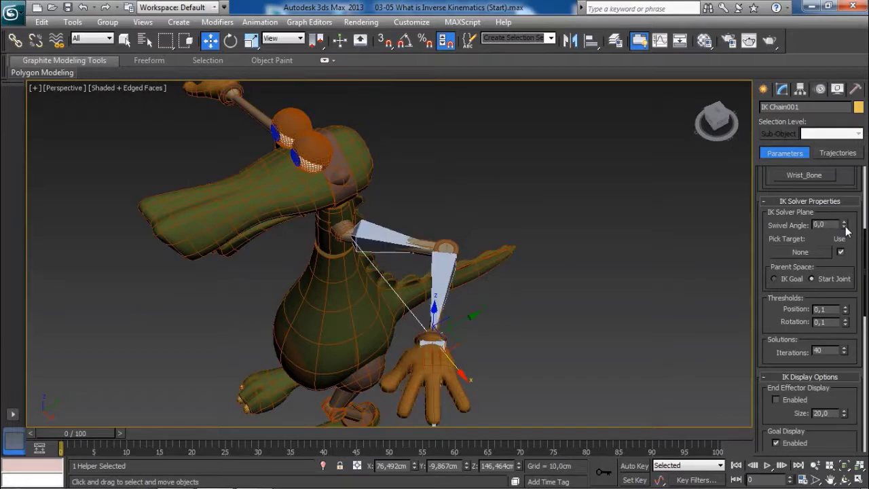
# Move the IK goal around in several small moves to see the crocodile's elbow and hand follow
pyautogui.keyDown('alt'); pyautogui.moveTo(552, 238); pyautogui.dragTo(460, 292, button='middle'); pyautogui.keyUp('alt')
pyautogui.moveTo(443, 295); pyautogui.dragTo(469, 288)
pyautogui.keyDown('alt'); pyautogui.moveTo(468, 288); pyautogui.dragTo(485, 272, button='middle'); pyautogui.keyUp('alt')
pyautogui.scroll(3, 485, 271)
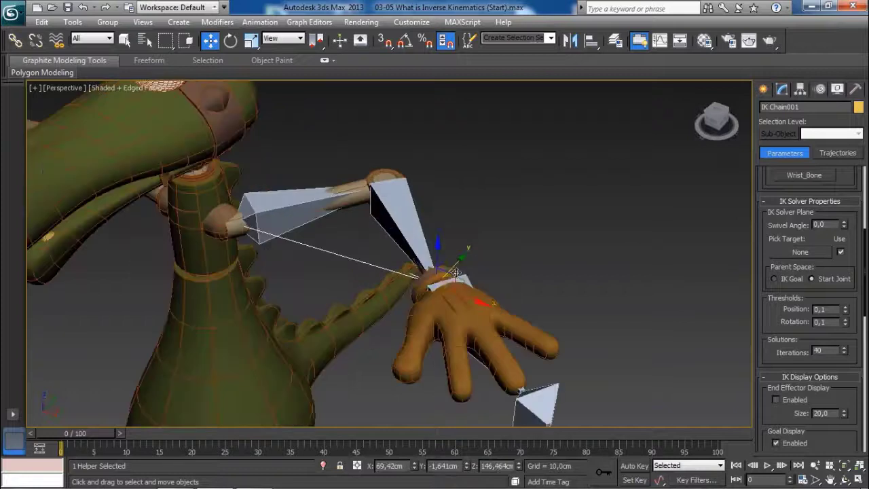
pyautogui.moveTo(452, 283); pyautogui.dragTo(487, 278)
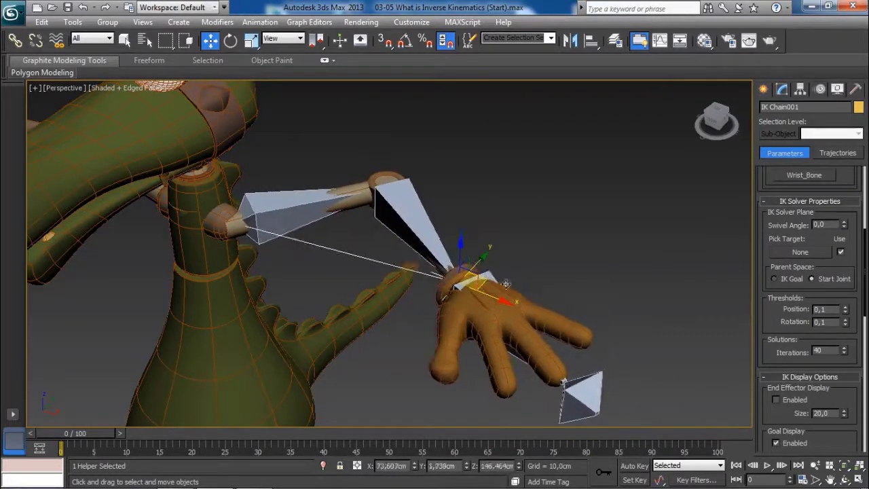
pyautogui.keyDown('alt'); pyautogui.moveTo(505, 284); pyautogui.dragTo(461, 270, button='middle'); pyautogui.keyUp('alt')
pyautogui.moveTo(459, 270); pyautogui.dragTo(484, 273)
# Reposition the IK goal further to test the arm's pose with the whole crocodile in view
pyautogui.keyDown('alt'); pyautogui.moveTo(400, 318); pyautogui.dragTo(347, 302, button='middle'); pyautogui.keyUp('alt')
pyautogui.keyDown('alt'); pyautogui.moveTo(397, 362); pyautogui.dragTo(491, 237, button='middle'); pyautogui.keyUp('alt')
pyautogui.moveTo(482, 225); pyautogui.dragTo(457, 256)
pyautogui.keyDown('alt'); pyautogui.moveTo(438, 217); pyautogui.dragTo(469, 271, button='middle'); pyautogui.keyUp('alt')
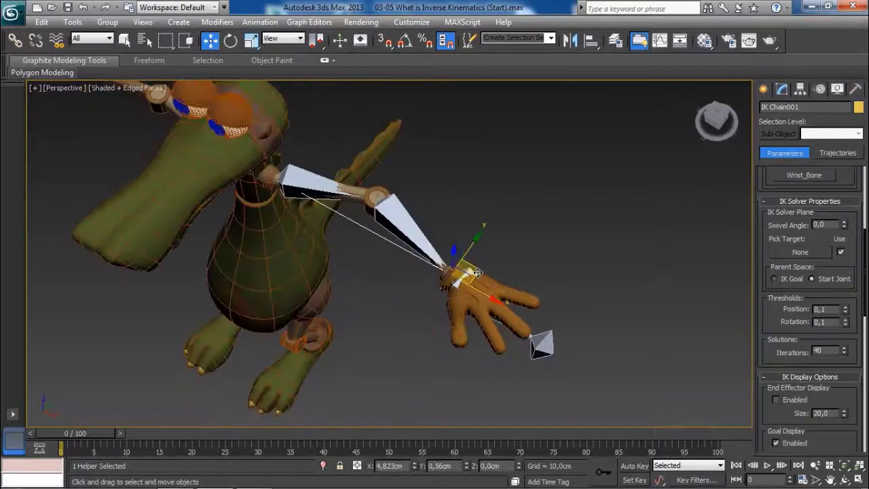
pyautogui.moveTo(478, 273); pyautogui.dragTo(475, 305)
pyautogui.keyDown('alt'); pyautogui.moveTo(475, 304); pyautogui.dragTo(539, 291, button='middle'); pyautogui.keyUp('alt')
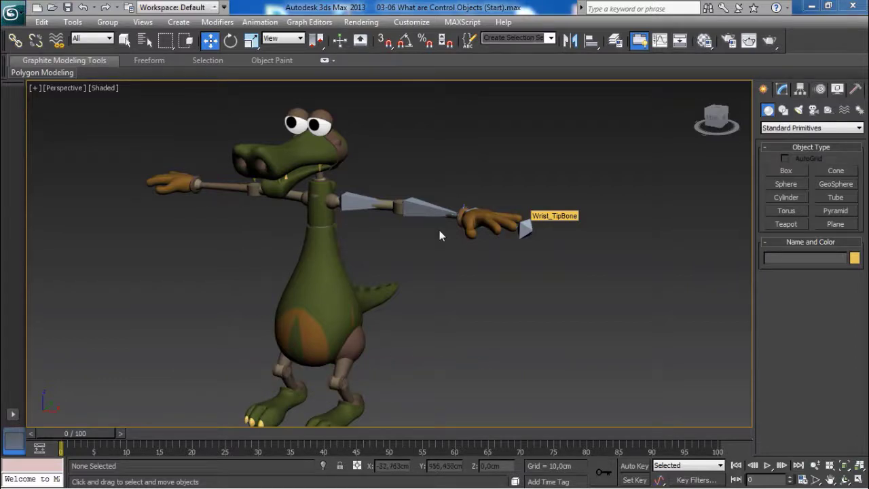
# Examine the arm bones and the IK goal at the wrist in the Control Objects start scene
pyautogui.scroll(5, 463, 237)
pyautogui.moveTo(461, 253); pyautogui.dragTo(411, 311, button='middle')
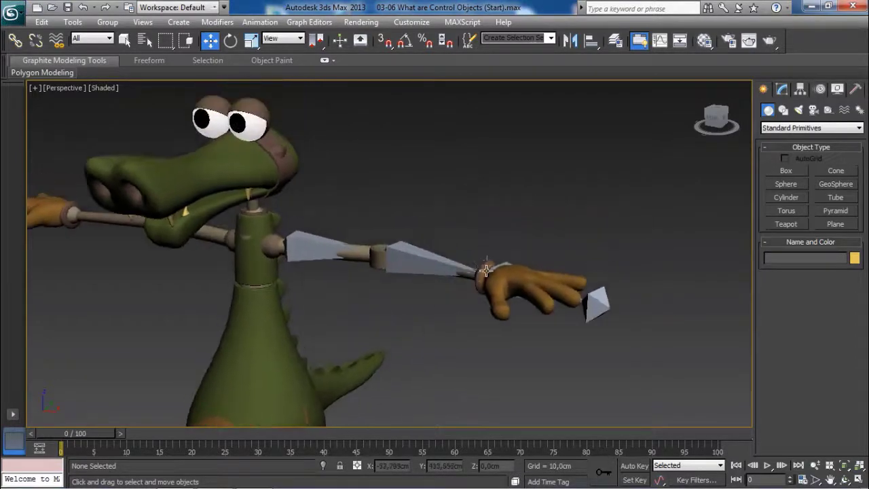
pyautogui.scroll(3, 476, 276)
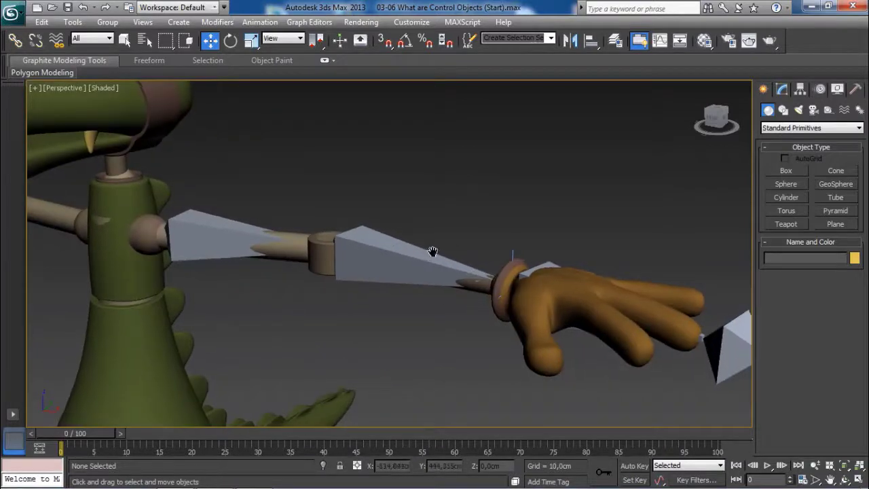
pyautogui.scroll(-3, 384, 243)
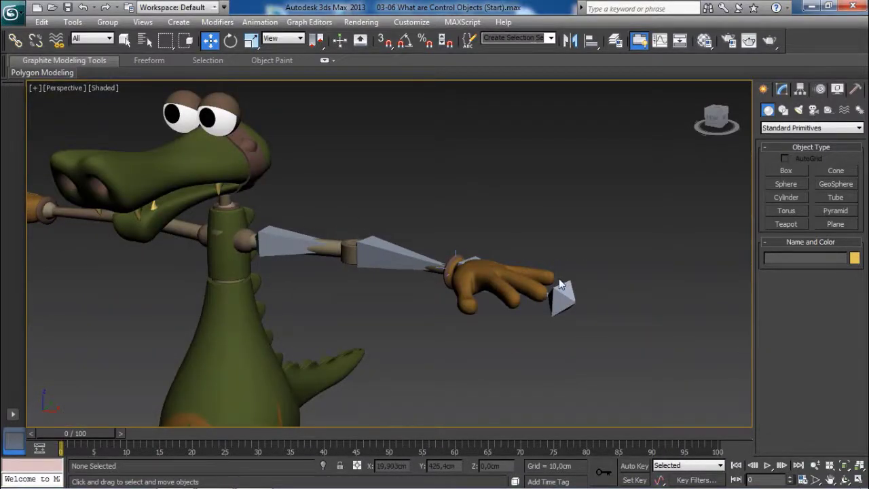
# Select the IK goal at the crocodile's wrist and bring up its IK Display Options among the motion parameters
pyautogui.keyDown('alt'); pyautogui.moveTo(558, 277); pyautogui.dragTo(476, 251, button='middle'); pyautogui.keyUp('alt')
pyautogui.scroll(3, 464, 258)
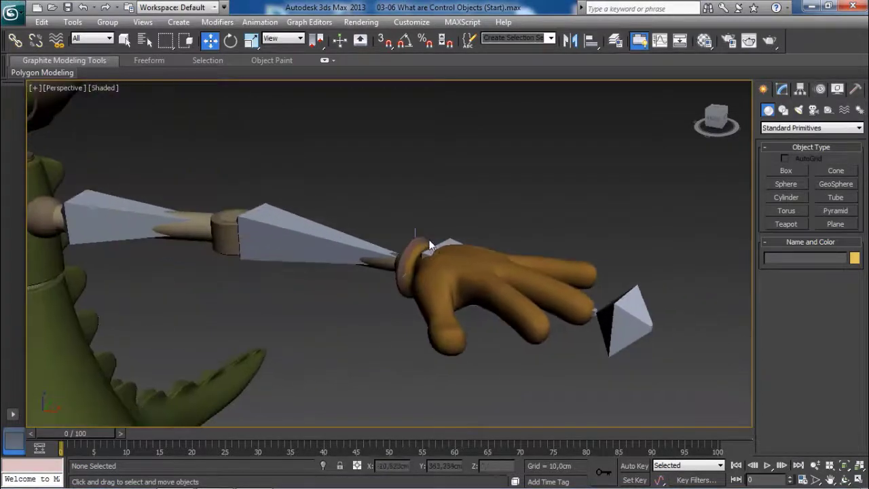
pyautogui.click(410, 231)
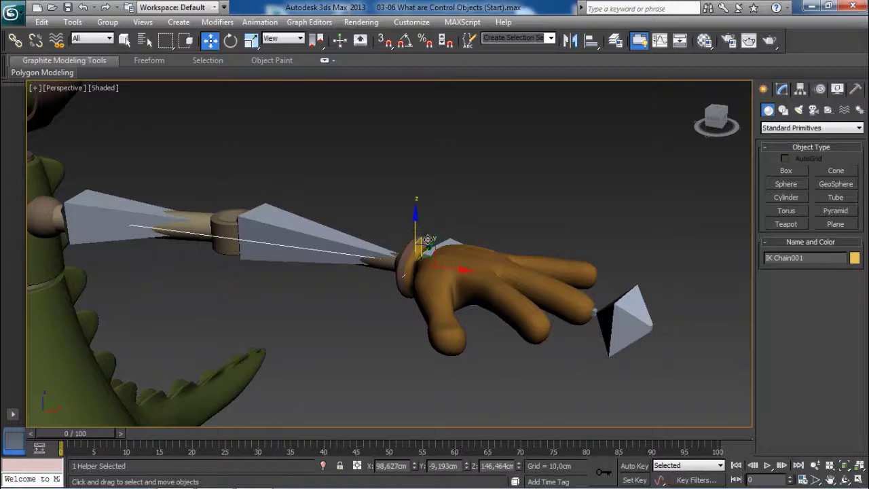
pyautogui.keyDown('alt'); pyautogui.moveTo(414, 231); pyautogui.dragTo(450, 251, button='middle'); pyautogui.keyUp('alt')
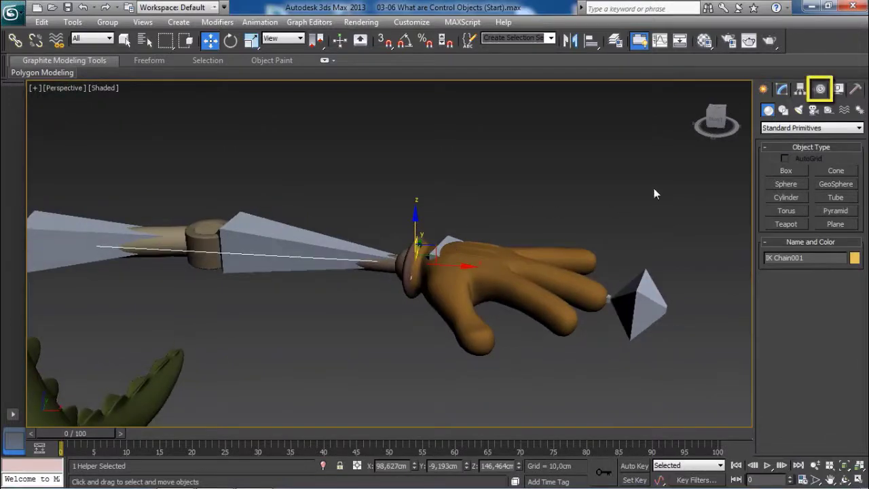
pyautogui.click(820, 90)
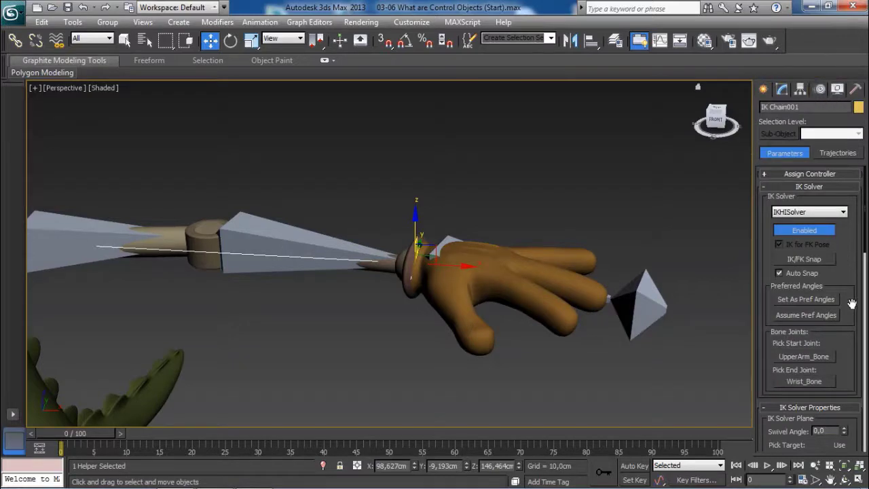
pyautogui.scroll(-6, 849, 289)
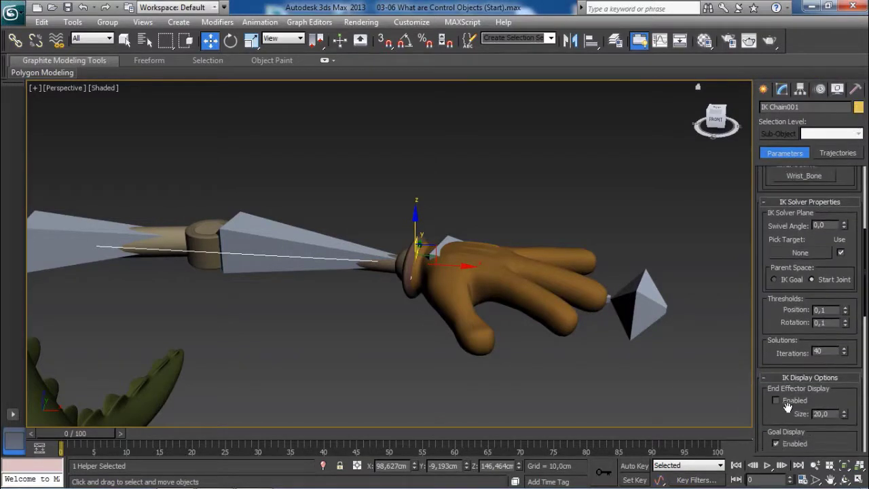
pyautogui.moveTo(788, 407); pyautogui.dragTo(804, 281)
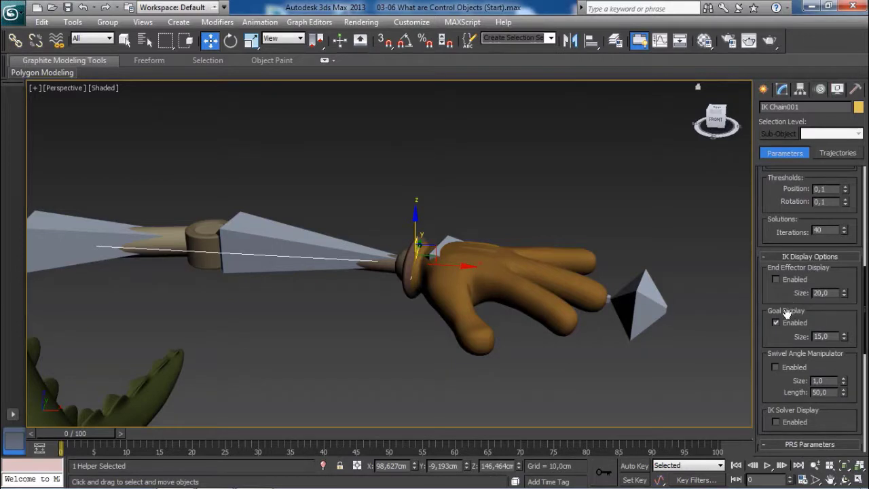
# Try several larger display sizes for the wrist's IK goal, including 100
pyautogui.moveTo(779, 331); pyautogui.dragTo(795, 320)
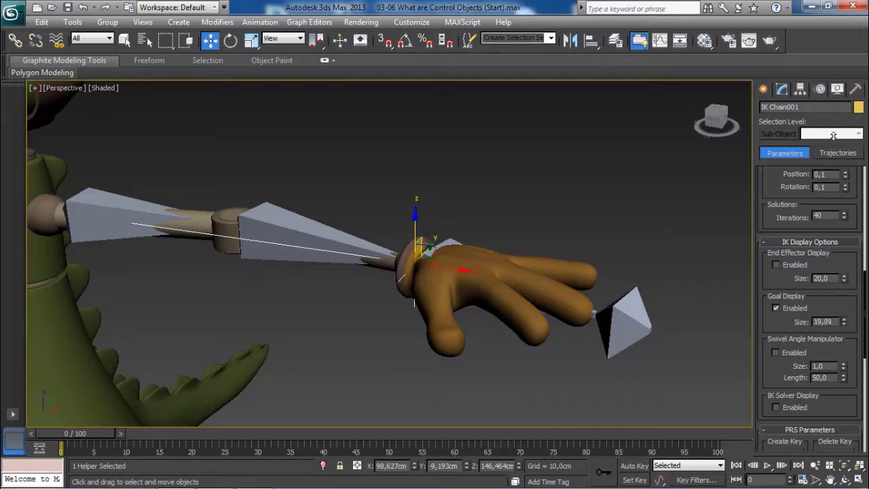
pyautogui.write('100')
pyautogui.press('Return')
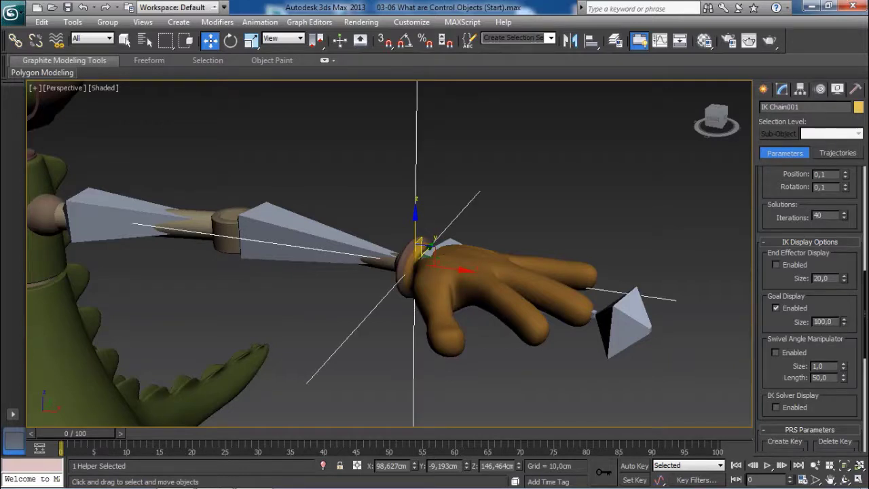
pyautogui.moveTo(846, 380); pyautogui.dragTo(837, 25)
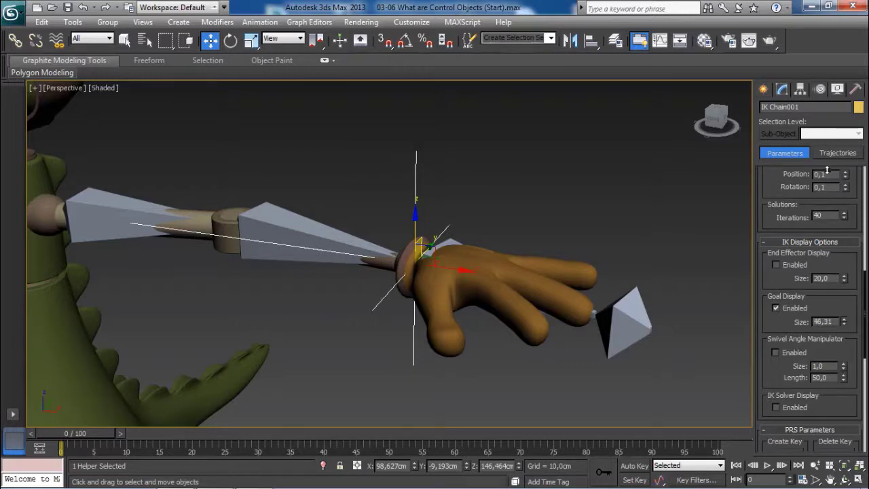
# Set the display size of the wrist's IK goal to 40 and deselect the goal
pyautogui.keyDown('alt'); pyautogui.moveTo(630, 245); pyautogui.dragTo(613, 221, button='middle'); pyautogui.keyUp('alt')
pyautogui.keyDown('alt'); pyautogui.moveTo(518, 211); pyautogui.dragTo(645, 228, button='middle'); pyautogui.keyUp('alt')
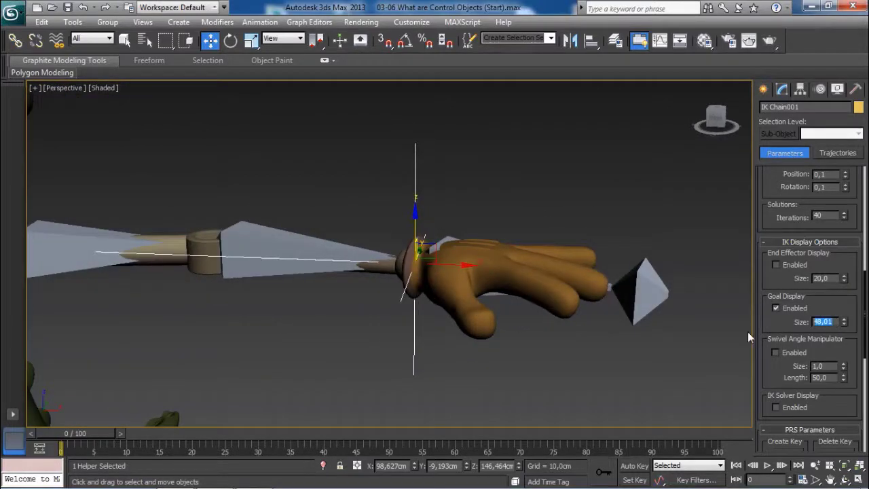
pyautogui.write('40')
pyautogui.press('Return')
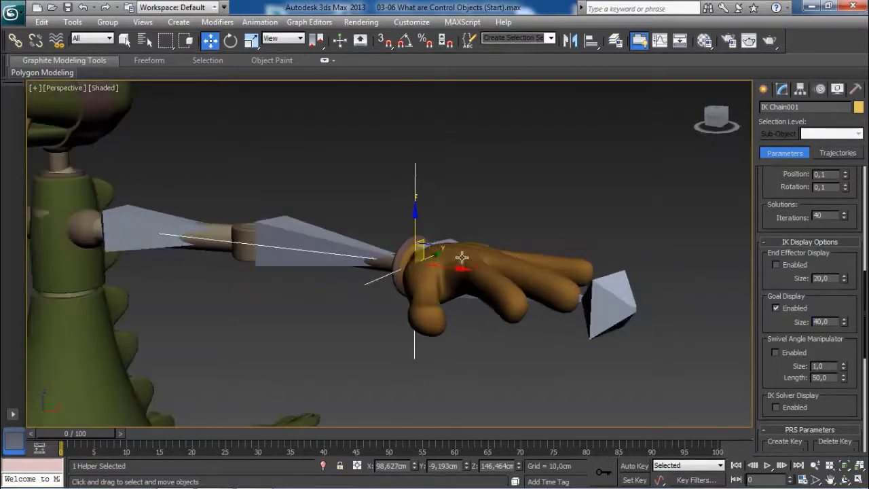
pyautogui.moveTo(471, 241)
pyautogui.keyDown('alt'); pyautogui.mouseDown(button='middle')
pyautogui.moveTo(473, 221)
pyautogui.moveTo(494, 209)
pyautogui.moveTo(465, 256)
pyautogui.mouseUp(button='middle'); pyautogui.keyUp('alt')
pyautogui.click(477, 227)
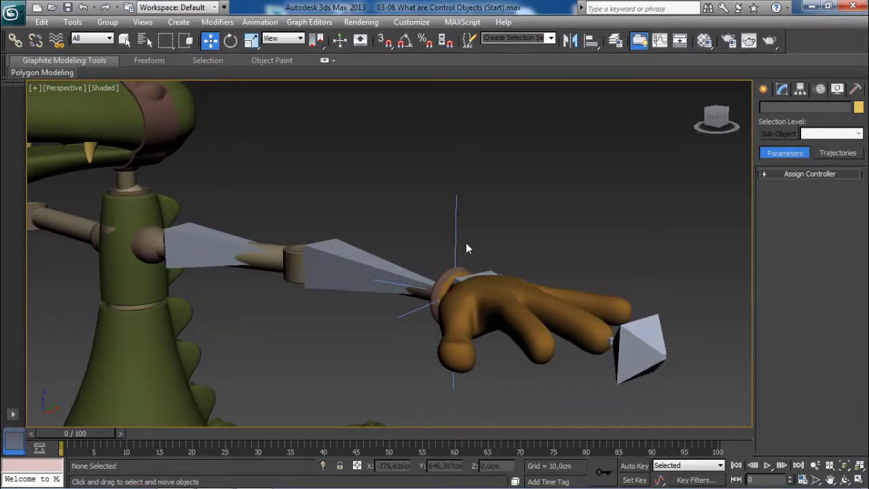
pyautogui.moveTo(465, 243); pyautogui.dragTo(468, 245, button='middle')
pyautogui.moveTo(537, 293); pyautogui.dragTo(495, 217, button='middle')
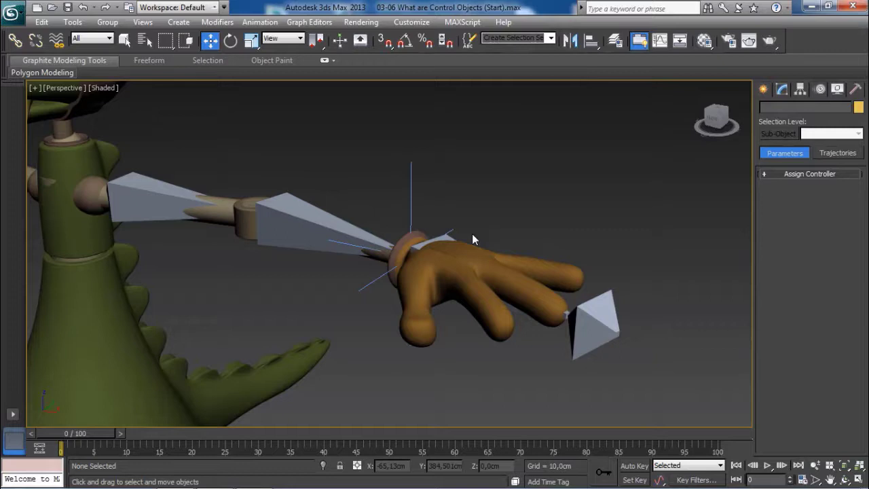
pyautogui.scroll(-5, 468, 238)
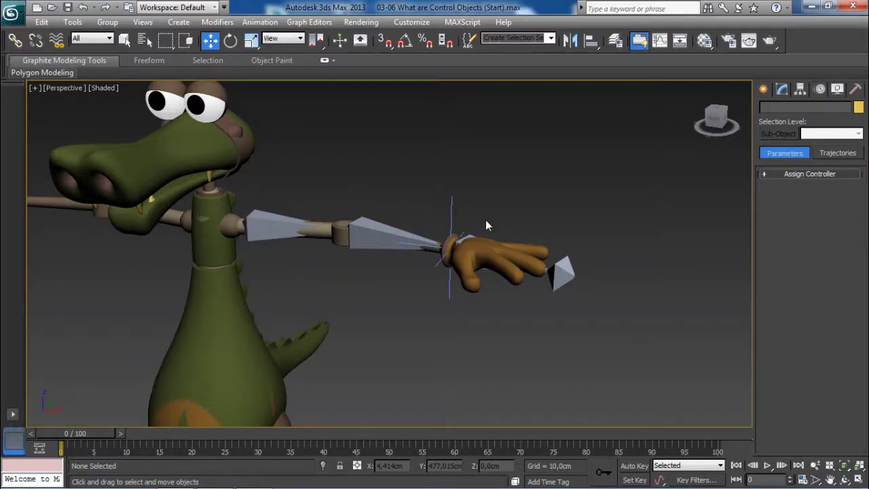
pyautogui.moveTo(486, 221); pyautogui.dragTo(474, 231, button='middle')
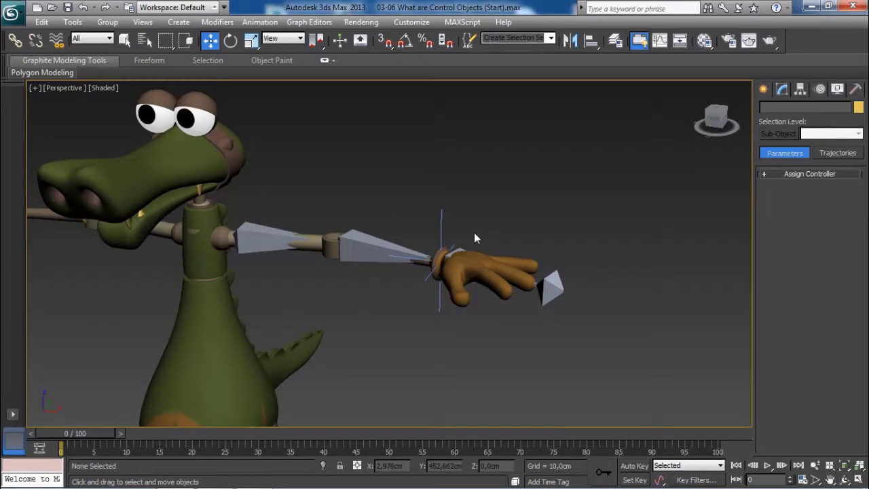
pyautogui.scroll(5, 474, 232)
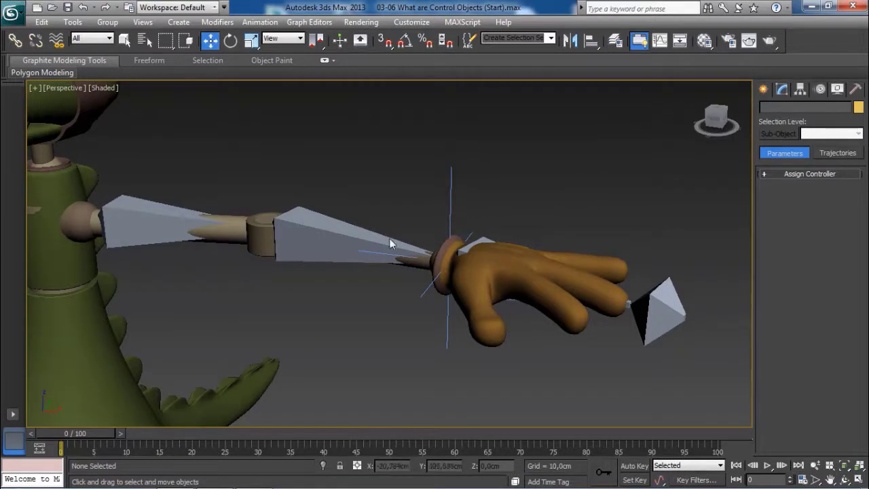
pyautogui.scroll(-4, 538, 186)
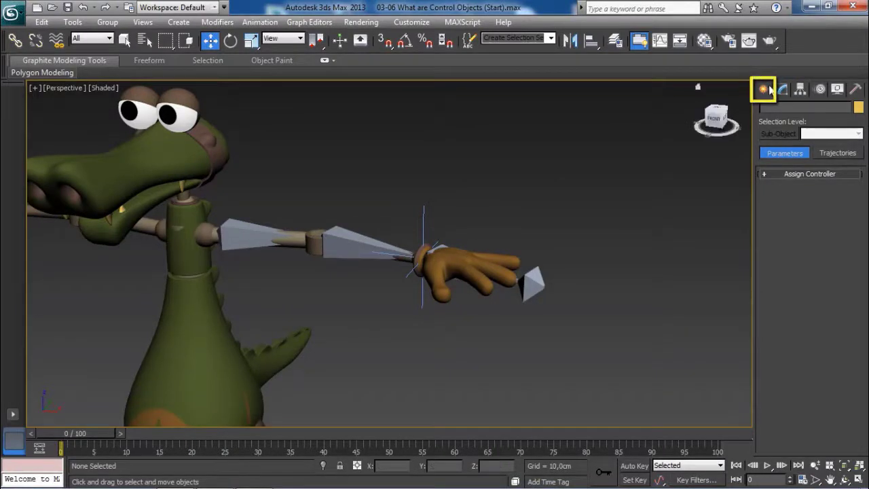
# Show the home grid and draw a circle spline with a radius of about 19 cm on the ground beside the crocodile's left foot
pyautogui.click(764, 88)
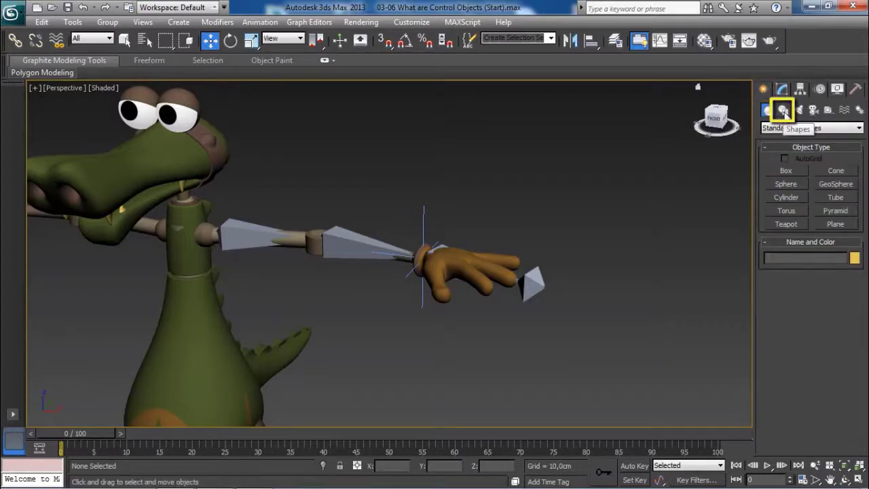
pyautogui.click(785, 112)
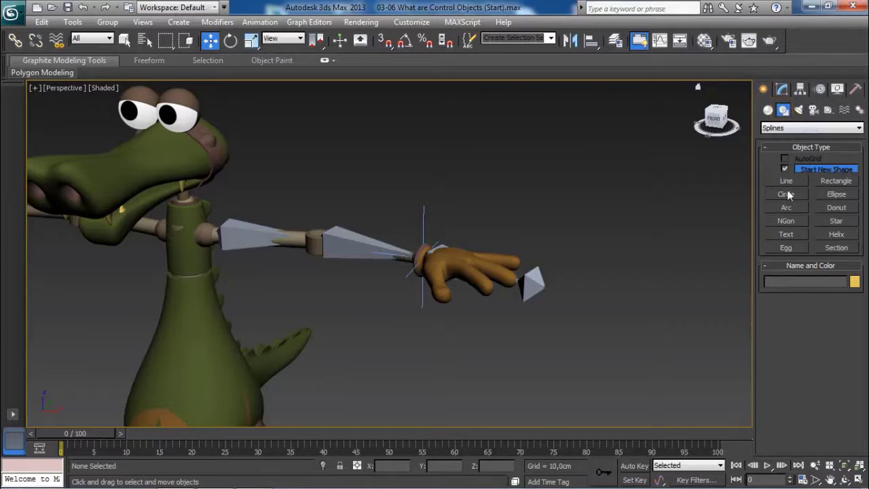
pyautogui.click(788, 195)
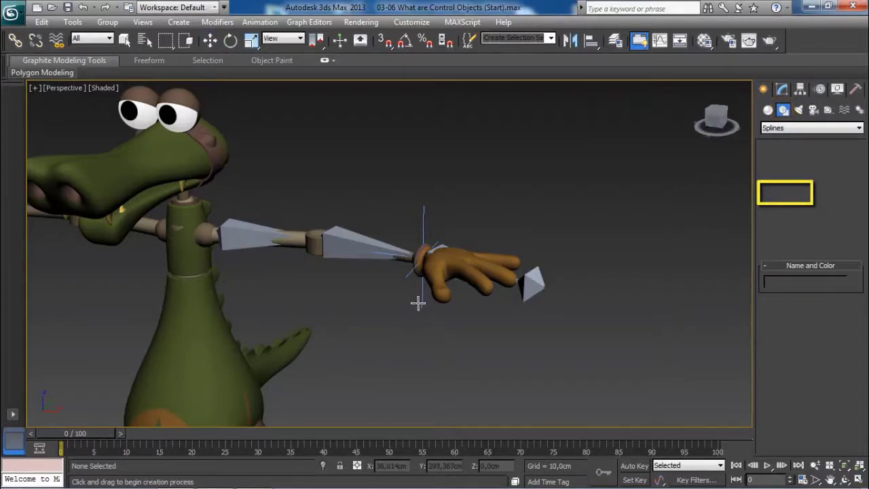
pyautogui.moveTo(417, 355); pyautogui.dragTo(416, 279, button='middle')
pyautogui.scroll(-3, 418, 272)
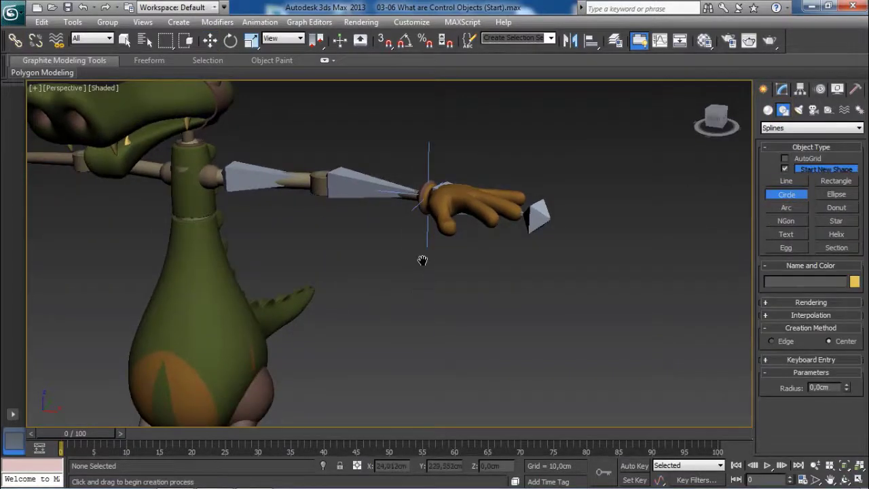
pyautogui.scroll(-2, 418, 285)
pyautogui.moveTo(410, 322); pyautogui.dragTo(415, 258, button='middle')
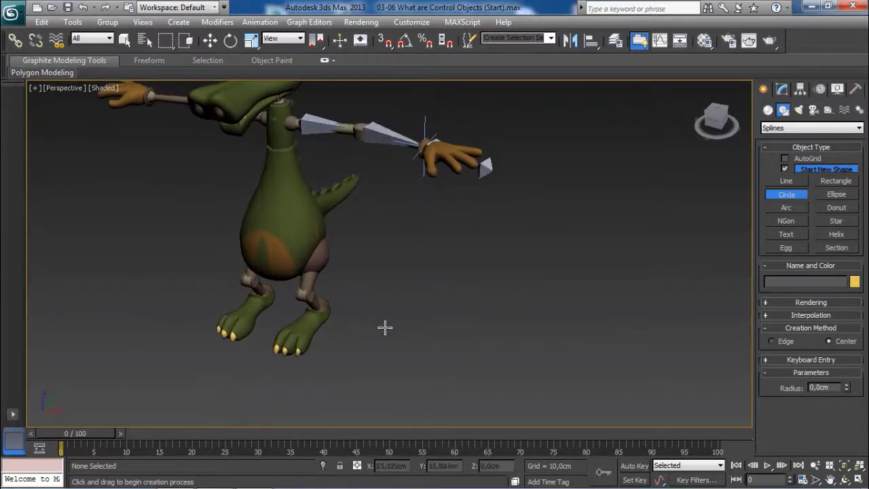
pyautogui.press('g')
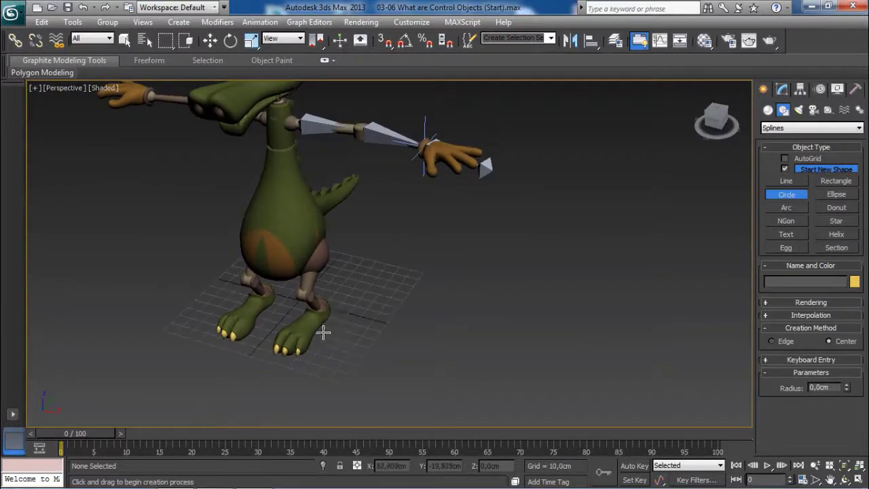
pyautogui.moveTo(366, 311)
pyautogui.mouseDown(button='middle')
pyautogui.moveTo(400, 304)
pyautogui.moveTo(366, 295)
pyautogui.mouseUp(button='middle')
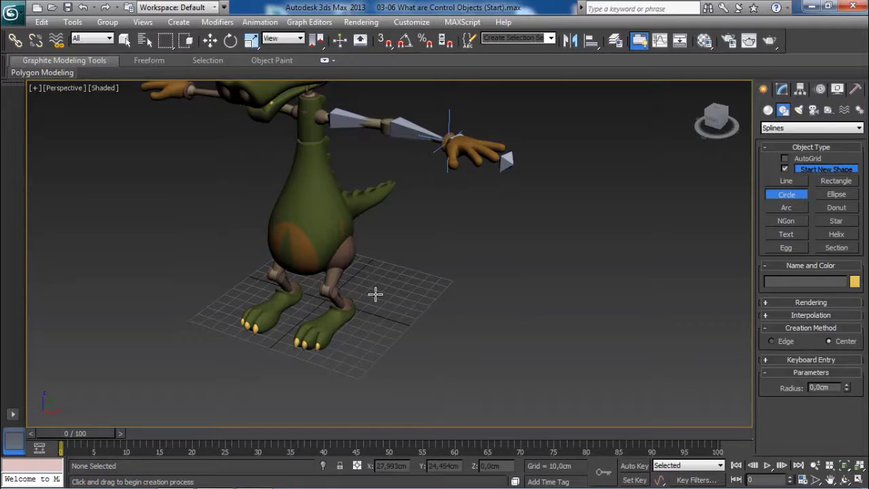
pyautogui.scroll(3, 375, 293)
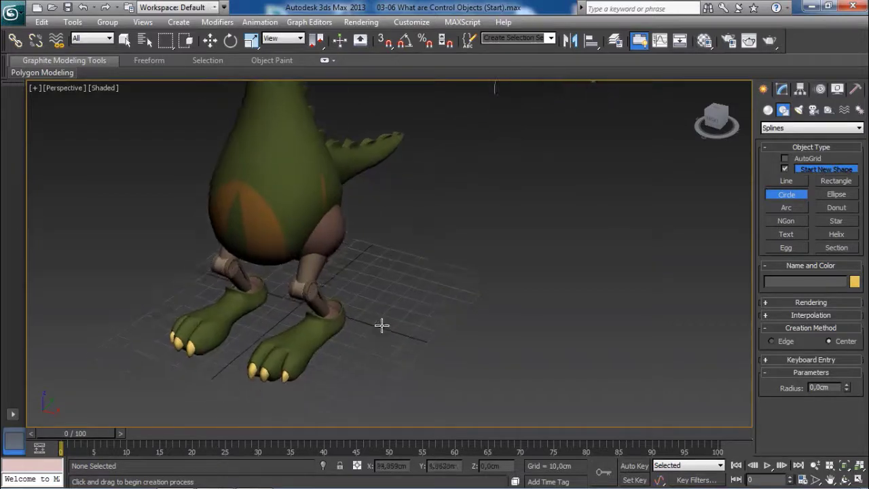
pyautogui.moveTo(382, 333); pyautogui.dragTo(411, 349)
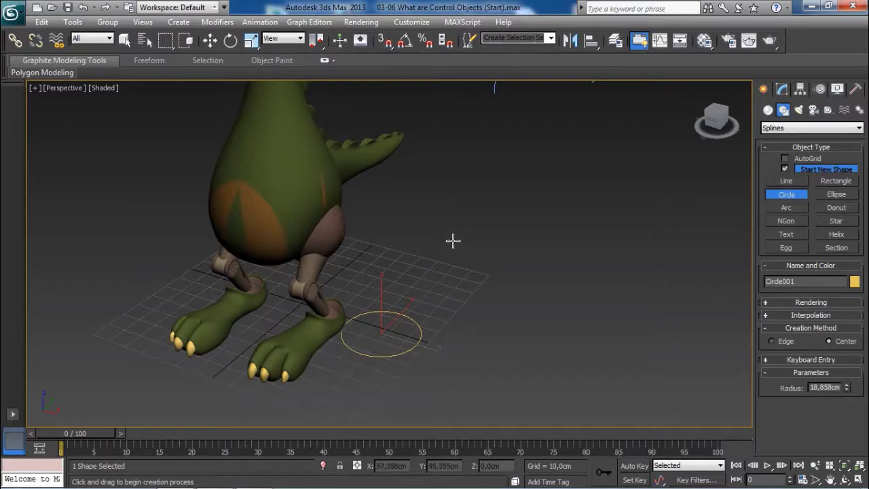
pyautogui.press('w')
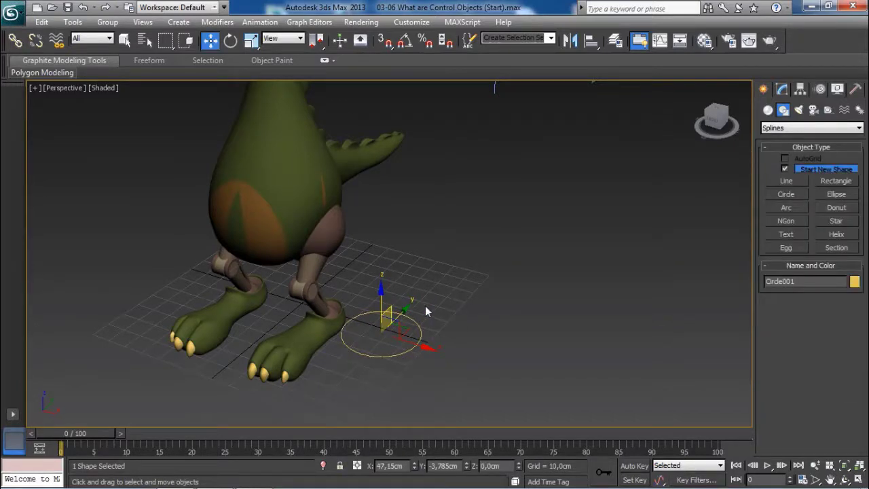
# Quick-align the circle to the IK goal at the crocodile's left wrist
pyautogui.scroll(-5, 442, 291)
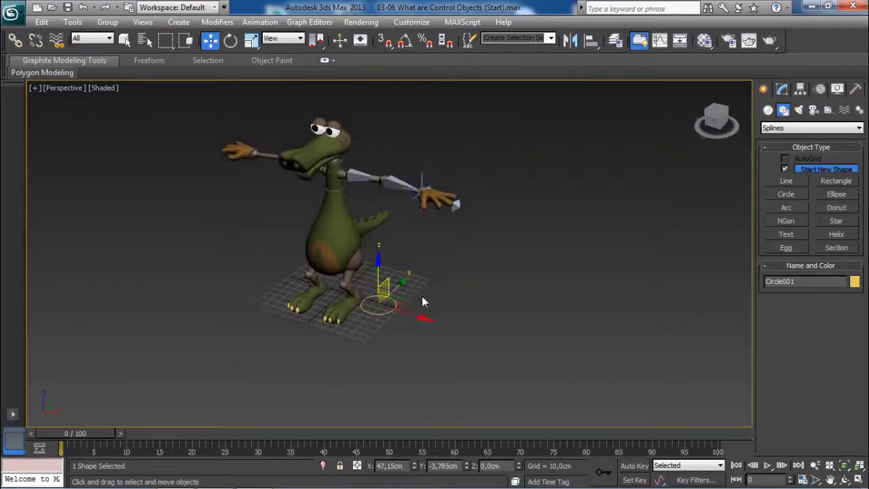
pyautogui.scroll(5, 421, 301)
pyautogui.scroll(-3, 415, 304)
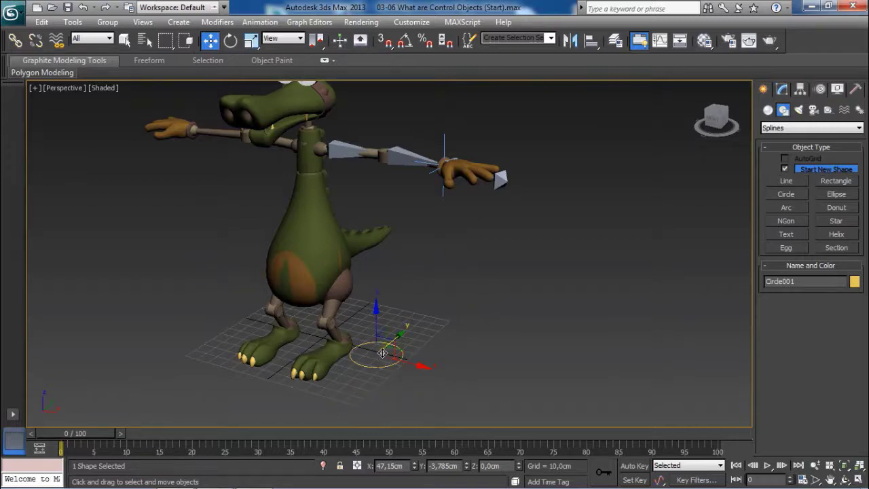
pyautogui.moveTo(470, 153); pyautogui.dragTo(471, 162, button='middle')
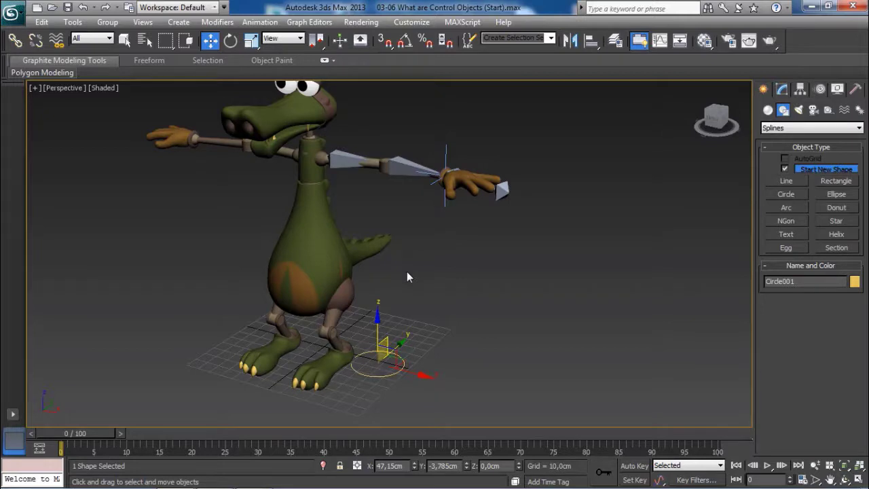
pyautogui.click(418, 360)
pyautogui.click(393, 356)
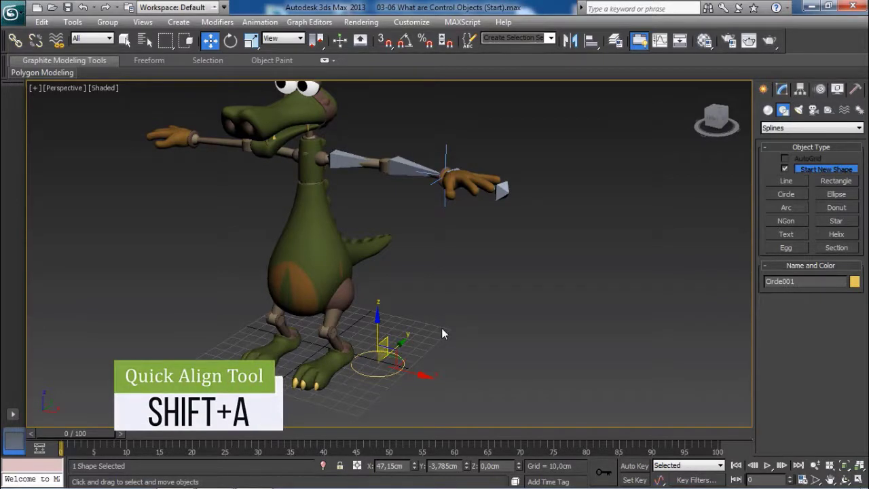
pyautogui.hotkey('shift', 'a')
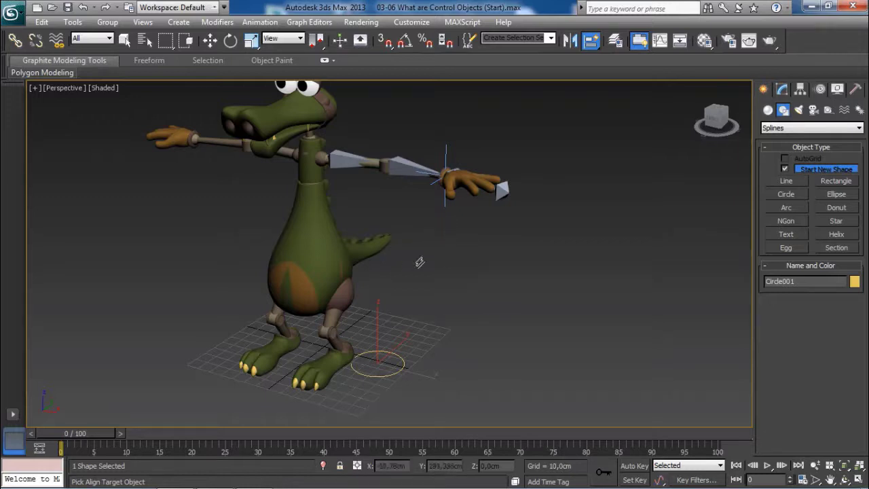
pyautogui.click(591, 41)
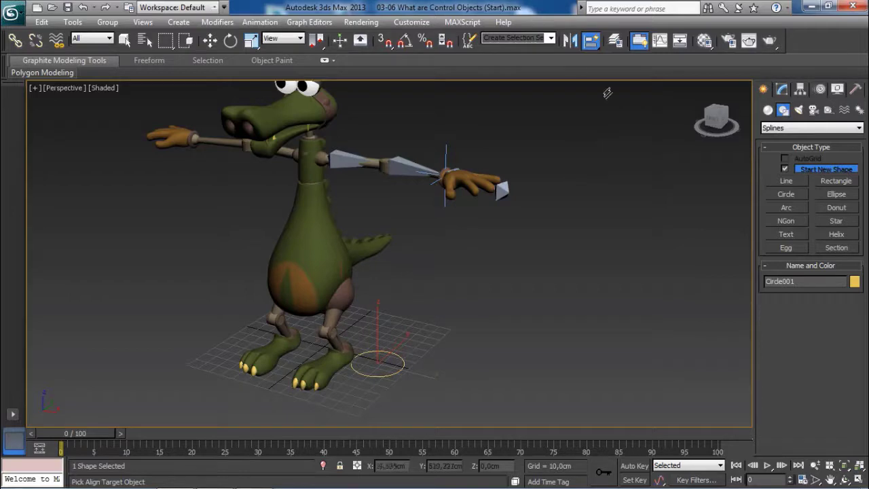
pyautogui.click(591, 41)
pyautogui.scroll(5, 476, 271)
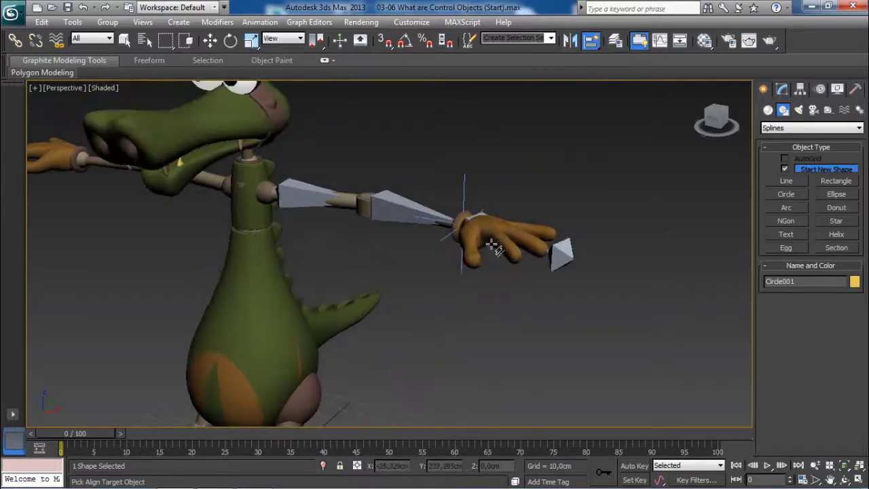
pyautogui.scroll(3, 502, 210)
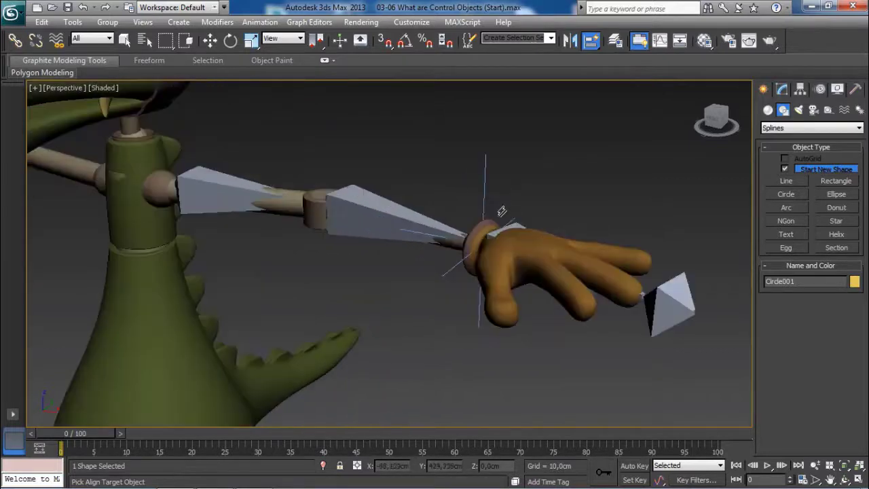
pyautogui.moveTo(502, 211); pyautogui.dragTo(471, 194, button='middle')
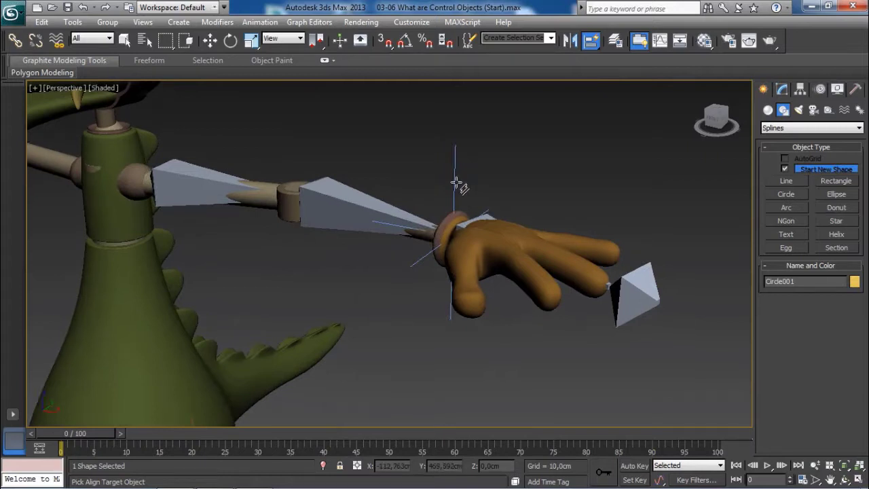
pyautogui.click(457, 183)
# Scale the circle down uniformly to roughly two thirds of its size so it sits closer around the wrist, and deselect it
pyautogui.keyDown('alt'); pyautogui.moveTo(481, 191); pyautogui.dragTo(492, 301, button='middle'); pyautogui.keyUp('alt')
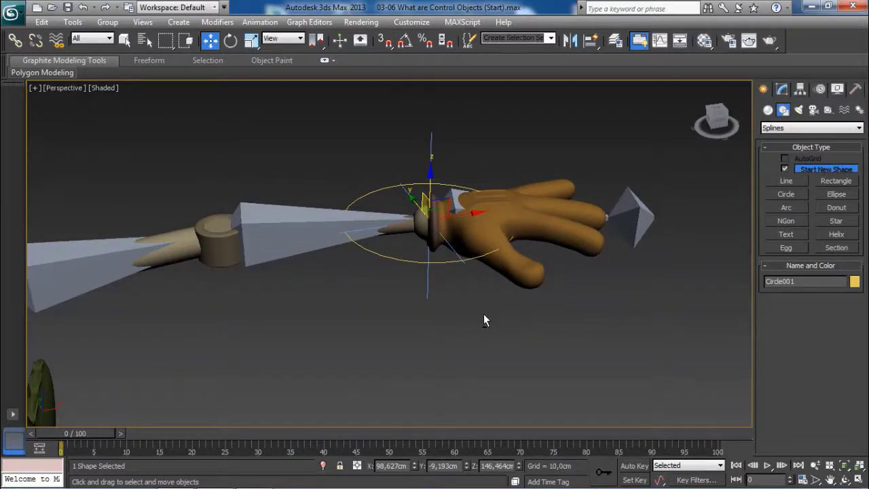
pyautogui.keyDown('alt'); pyautogui.moveTo(485, 315); pyautogui.dragTo(455, 226, button='middle'); pyautogui.keyUp('alt')
pyautogui.scroll(4, 491, 282)
pyautogui.scroll(-2, 491, 273)
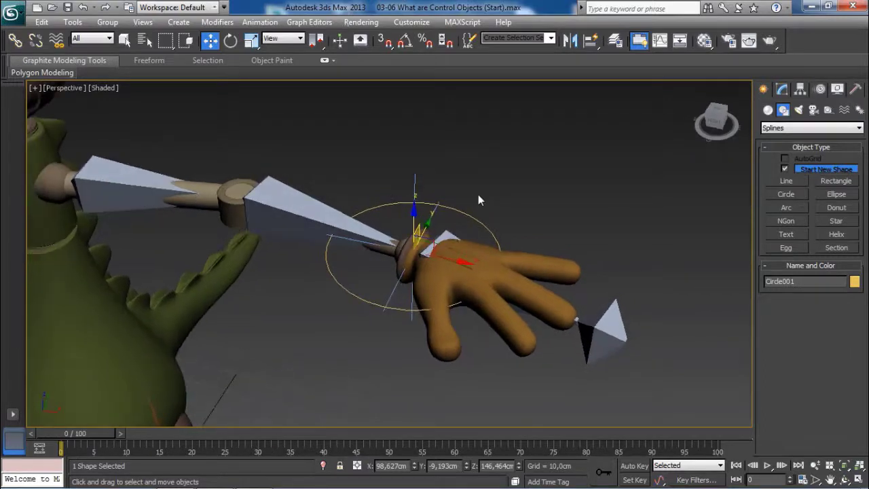
pyautogui.keyDown('alt'); pyautogui.moveTo(478, 194); pyautogui.dragTo(446, 197, button='middle'); pyautogui.keyUp('alt')
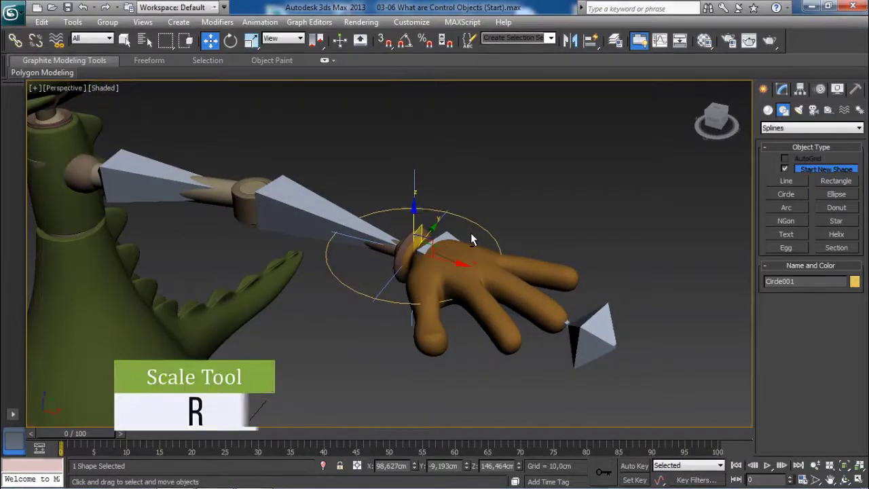
pyautogui.press('r')
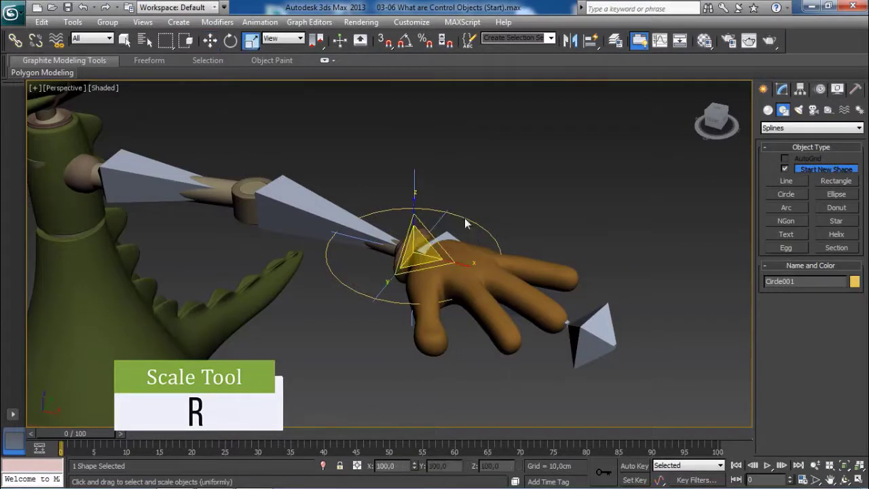
pyautogui.keyDown('alt'); pyautogui.moveTo(465, 218); pyautogui.dragTo(468, 222, button='middle'); pyautogui.keyUp('alt')
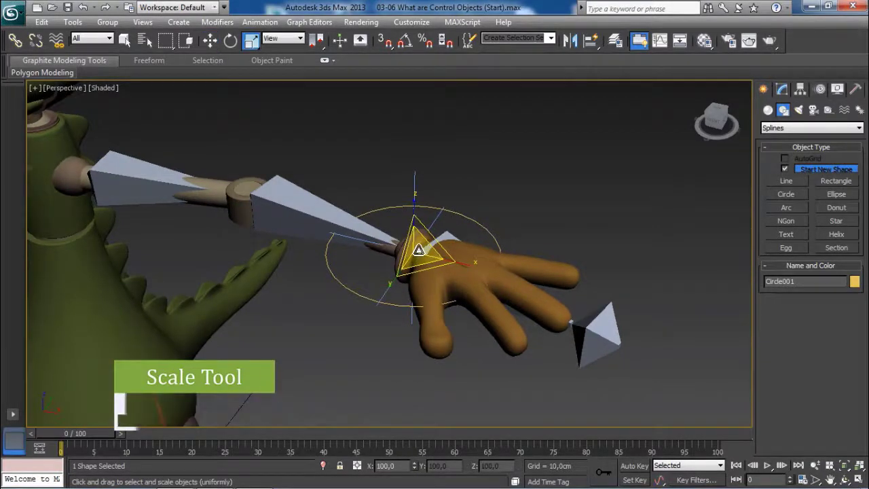
pyautogui.moveTo(419, 250); pyautogui.dragTo(440, 263)
pyautogui.scroll(3, 422, 262)
pyautogui.moveTo(440, 263)
pyautogui.keyDown('alt'); pyautogui.mouseDown(button='middle')
pyautogui.moveTo(448, 267)
pyautogui.moveTo(444, 260)
pyautogui.mouseUp(button='middle'); pyautogui.keyUp('alt')
pyautogui.moveTo(444, 260); pyautogui.dragTo(442, 259)
pyautogui.keyDown('alt'); pyautogui.moveTo(442, 259); pyautogui.dragTo(473, 288, button='middle'); pyautogui.keyUp('alt')
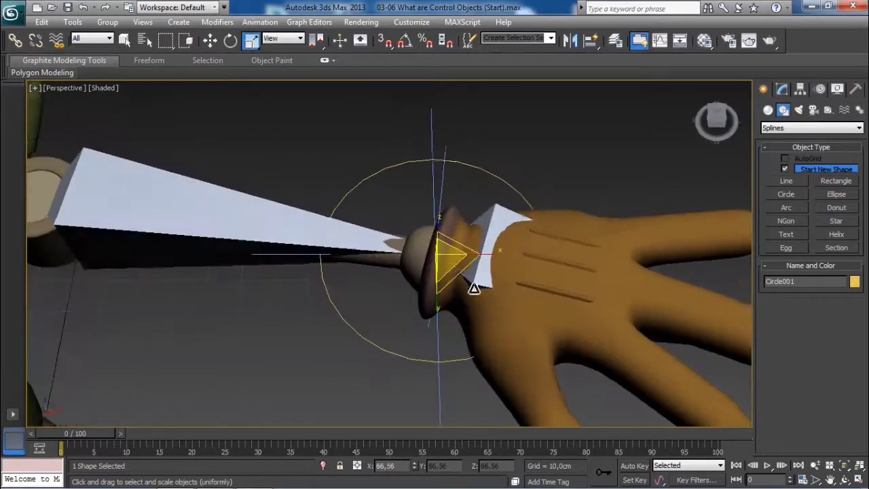
pyautogui.moveTo(448, 262); pyautogui.dragTo(450, 269)
pyautogui.keyDown('alt'); pyautogui.moveTo(450, 268); pyautogui.dragTo(467, 218, button='middle'); pyautogui.keyUp('alt')
pyautogui.scroll(-5, 438, 264)
pyautogui.click(469, 215)
# Reselect the circle around the wrist and enable its display as a solid tube in the viewport
pyautogui.scroll(4, 468, 216)
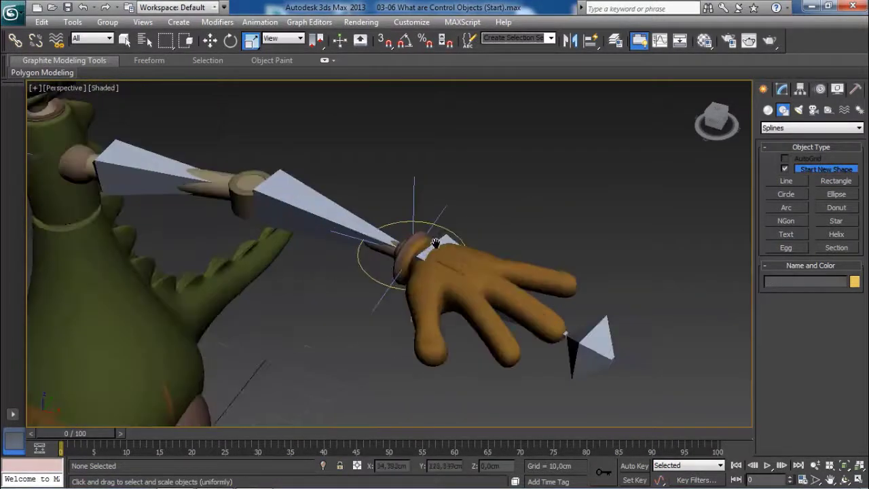
pyautogui.moveTo(399, 233); pyautogui.dragTo(423, 258, button='middle')
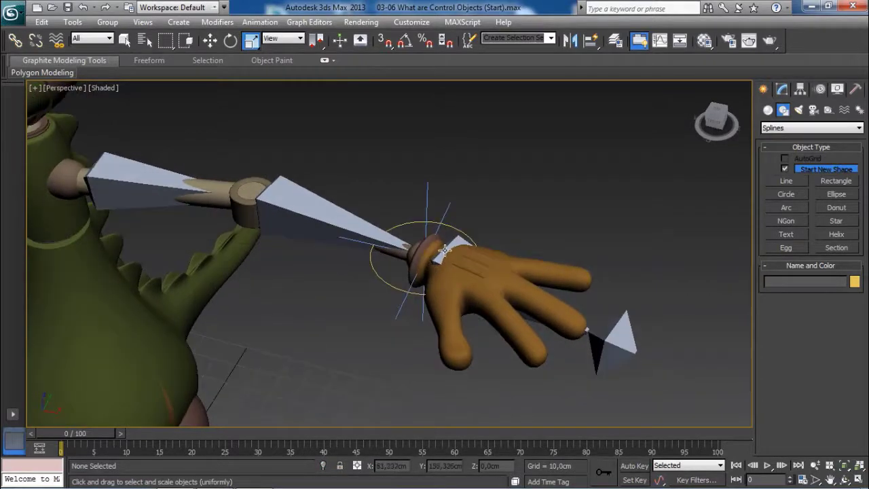
pyautogui.scroll(3, 463, 235)
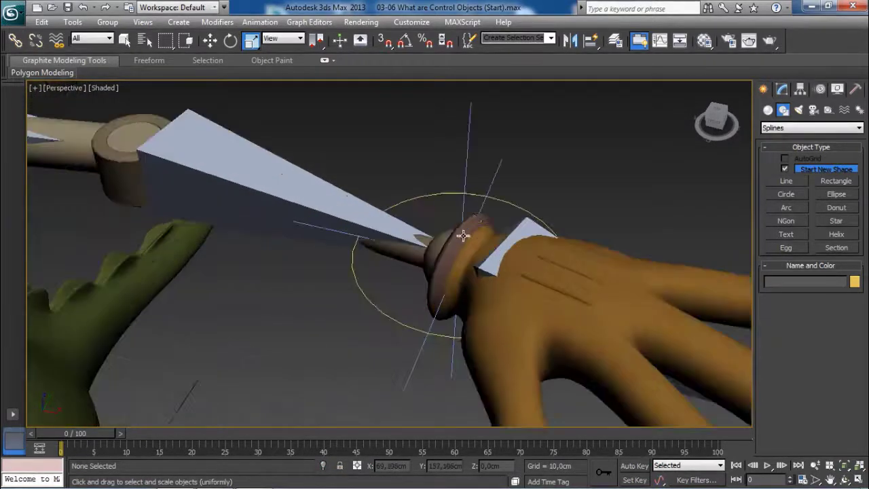
pyautogui.press('w')
pyautogui.click(431, 196)
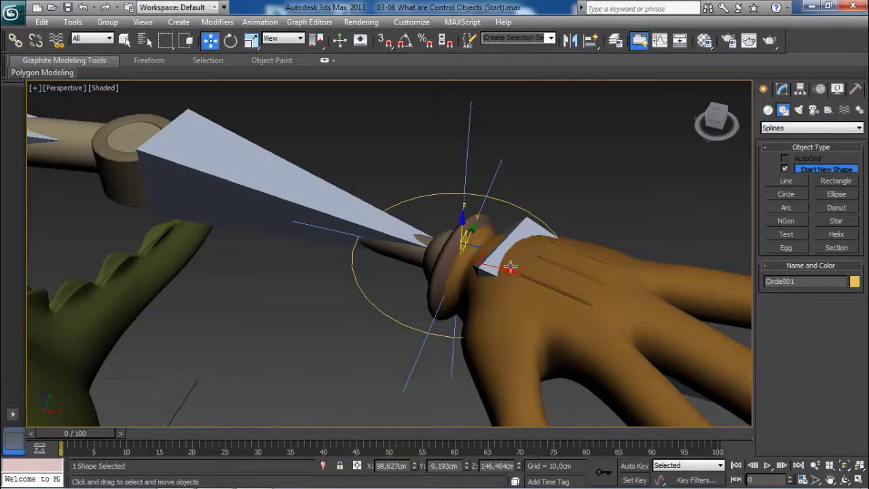
pyautogui.moveTo(599, 263); pyautogui.dragTo(527, 247, button='middle')
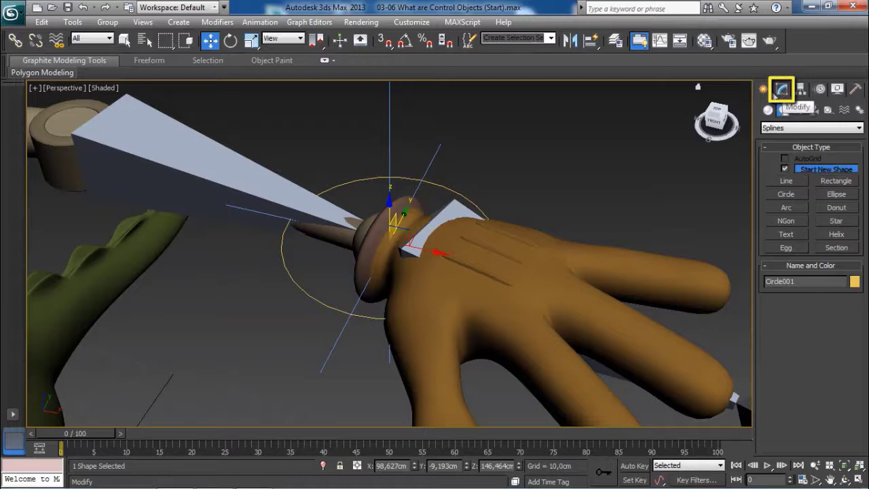
pyautogui.click(783, 90)
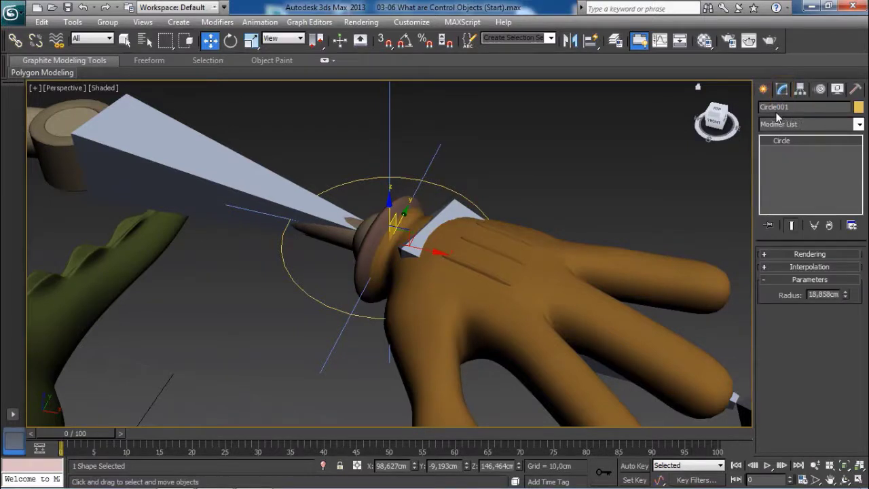
pyautogui.click(801, 254)
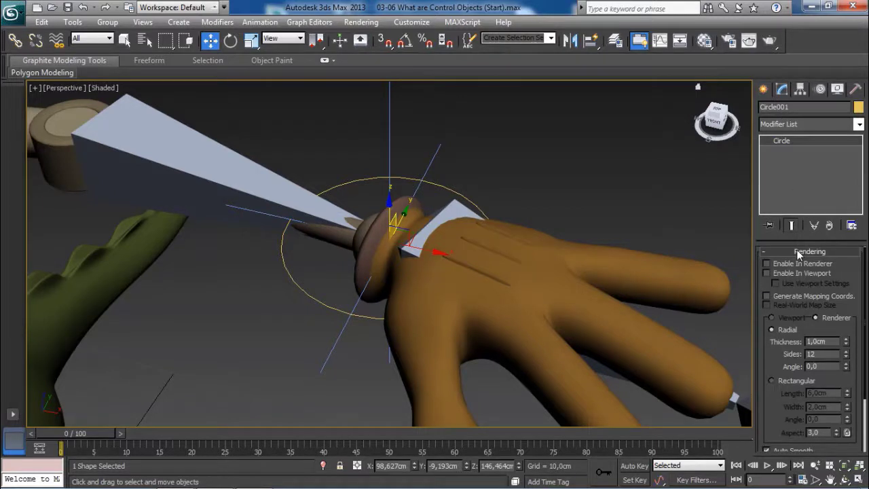
pyautogui.click(767, 273)
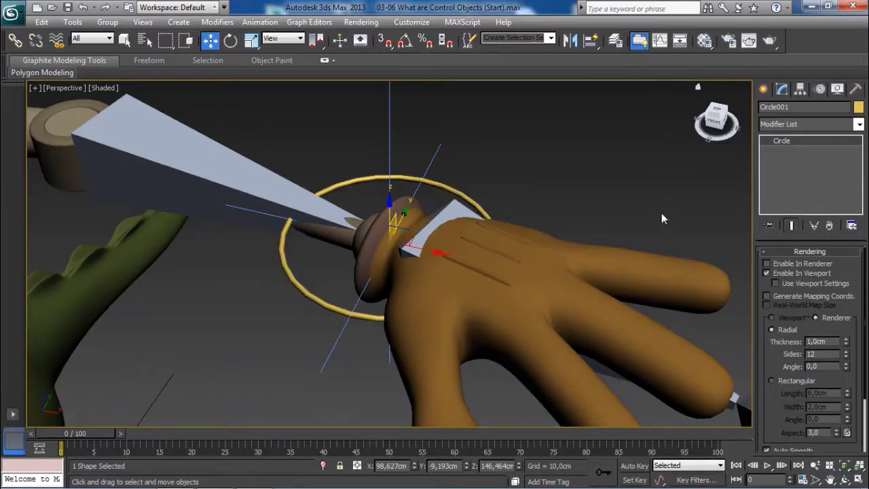
# Render the perspective view of the hand to check whether the circle appears in the image, and close the rendered frame
pyautogui.keyDown('alt'); pyautogui.moveTo(624, 201); pyautogui.dragTo(645, 203, button='middle'); pyautogui.keyUp('alt')
pyautogui.scroll(-3, 543, 210)
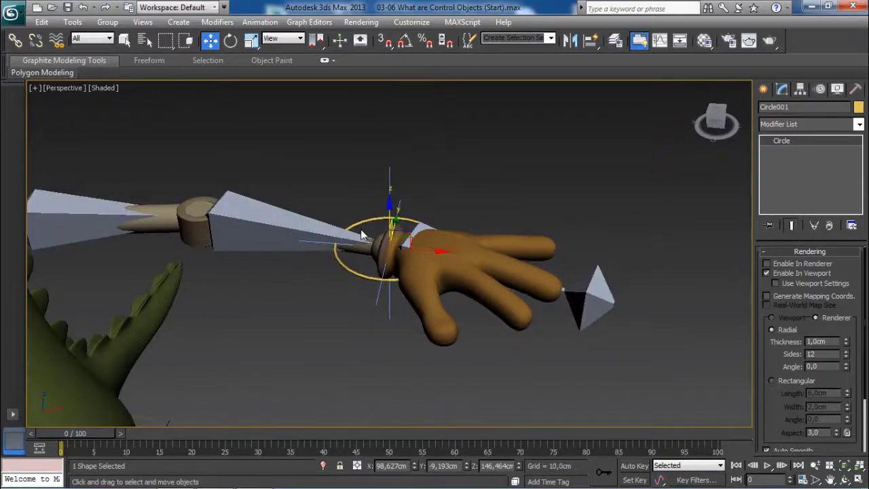
pyautogui.scroll(3, 365, 232)
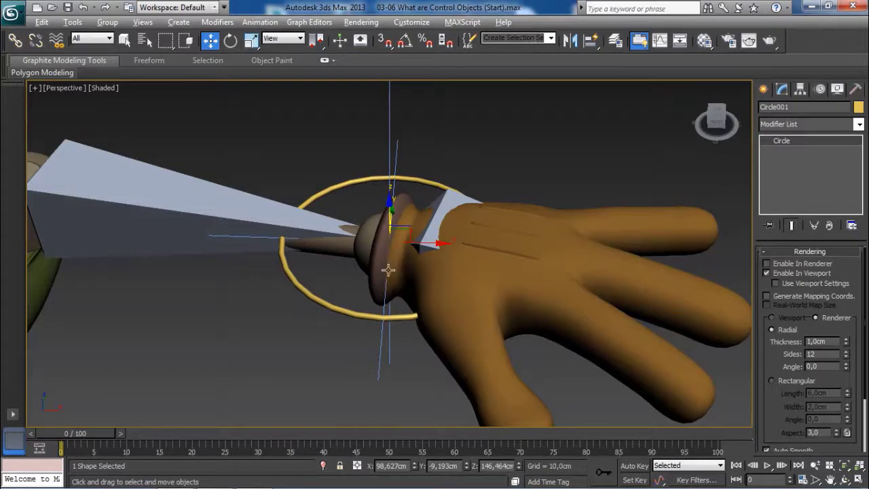
pyautogui.keyDown('alt'); pyautogui.moveTo(388, 265); pyautogui.dragTo(381, 232, button='middle'); pyautogui.keyUp('alt')
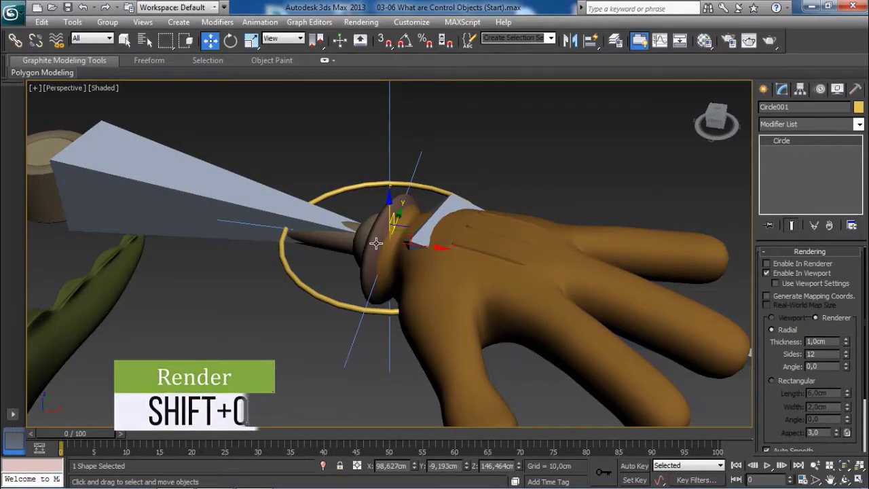
pyautogui.hotkey('shift', 'q')
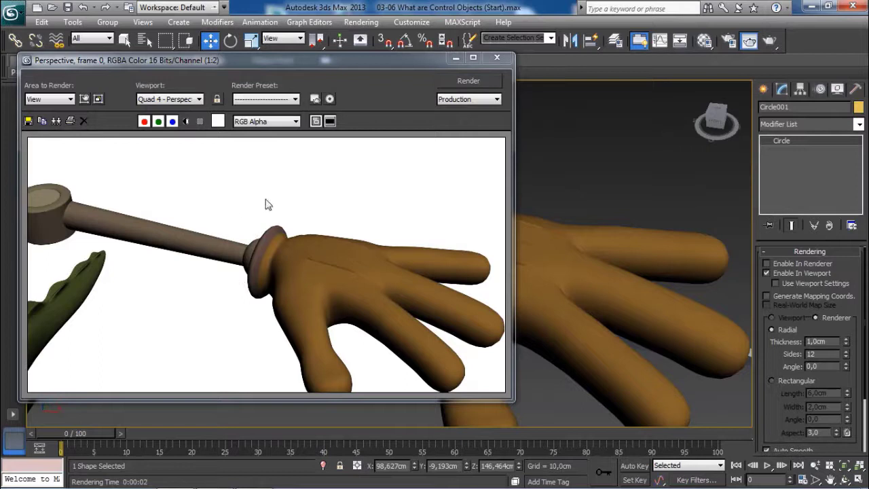
pyautogui.click(497, 57)
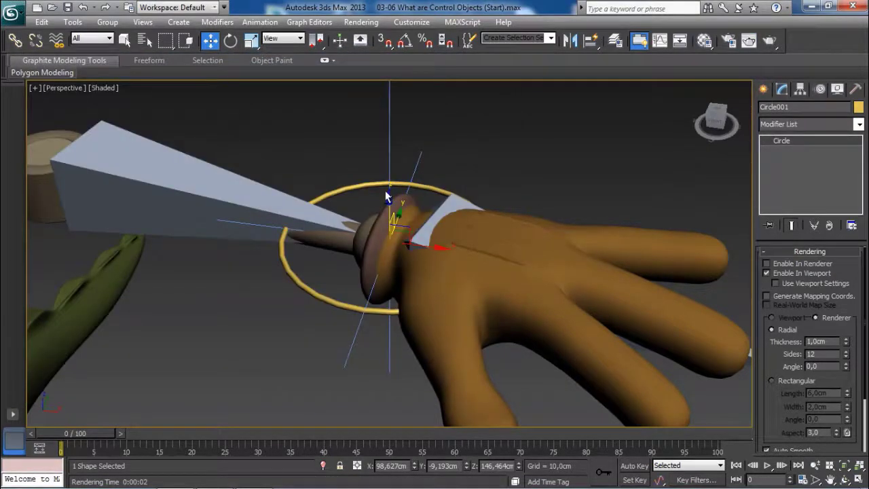
# Set the circle's radial rendering thickness to 3 cm
pyautogui.keyDown('alt'); pyautogui.moveTo(382, 189); pyautogui.dragTo(512, 230, button='middle'); pyautogui.keyUp('alt')
pyautogui.moveTo(774, 350); pyautogui.dragTo(779, 326)
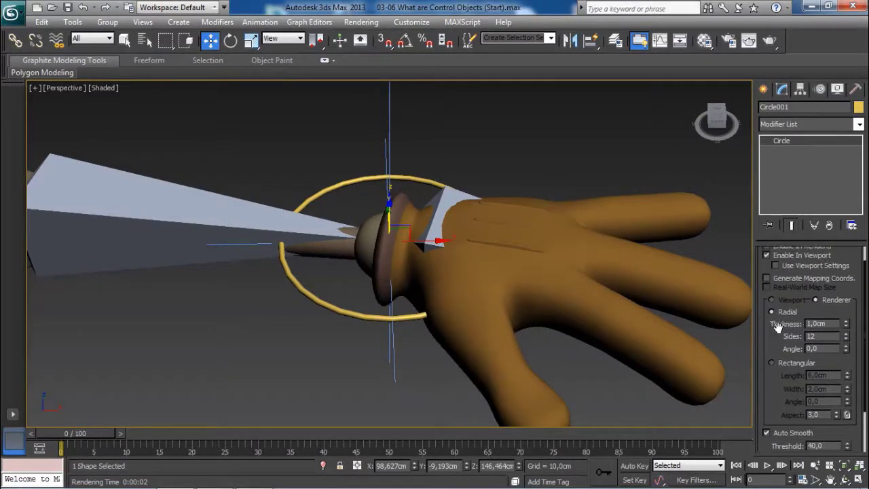
pyautogui.moveTo(846, 327)
pyautogui.mouseDown()
pyautogui.moveTo(830, 219)
pyautogui.moveTo(830, 231)
pyautogui.moveTo(788, 79)
pyautogui.moveTo(785, 194)
pyautogui.moveTo(793, 123)
pyautogui.moveTo(833, 341)
pyautogui.moveTo(852, 256)
pyautogui.moveTo(845, 350)
pyautogui.moveTo(839, 330)
pyautogui.mouseUp()
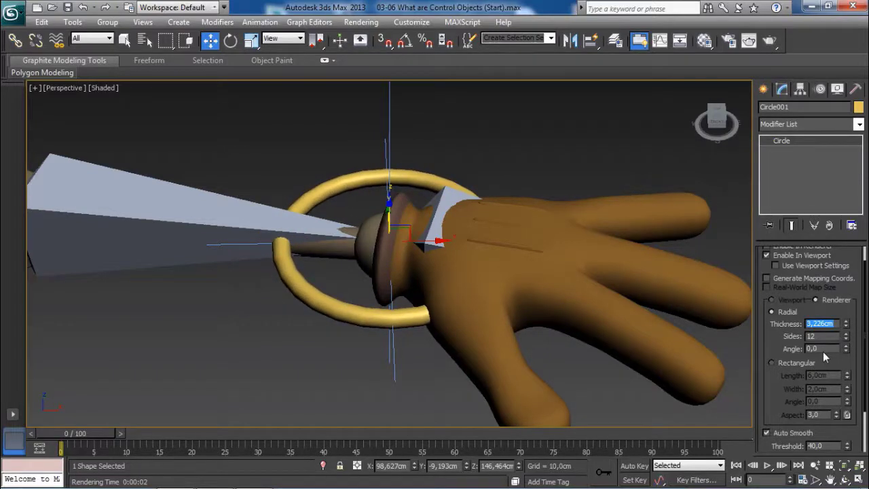
pyautogui.write('3')
pyautogui.press('Return')
# Rename the circle around the wrist as Ctrl_Arm
pyautogui.keyDown('alt'); pyautogui.moveTo(476, 242); pyautogui.dragTo(440, 281, button='middle'); pyautogui.keyUp('alt')
pyautogui.scroll(-3, 493, 251)
pyautogui.scroll(4, 442, 288)
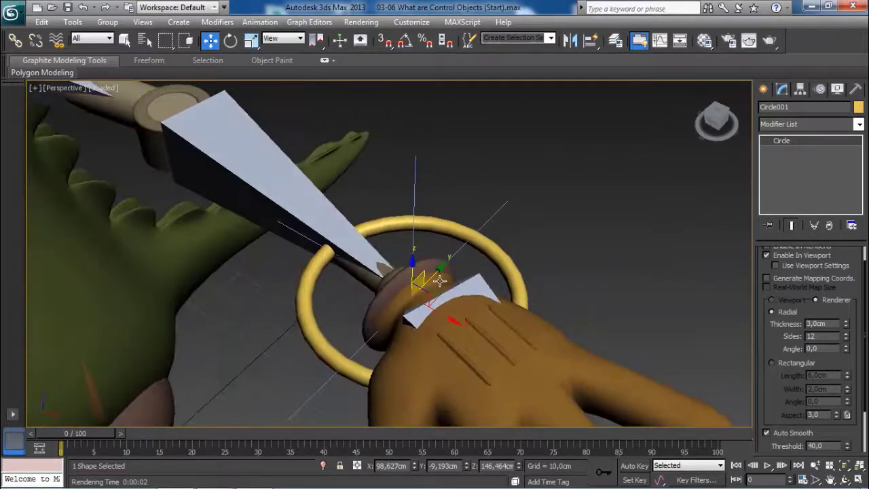
pyautogui.keyDown('alt'); pyautogui.moveTo(471, 305); pyautogui.dragTo(542, 223, button='middle'); pyautogui.keyUp('alt')
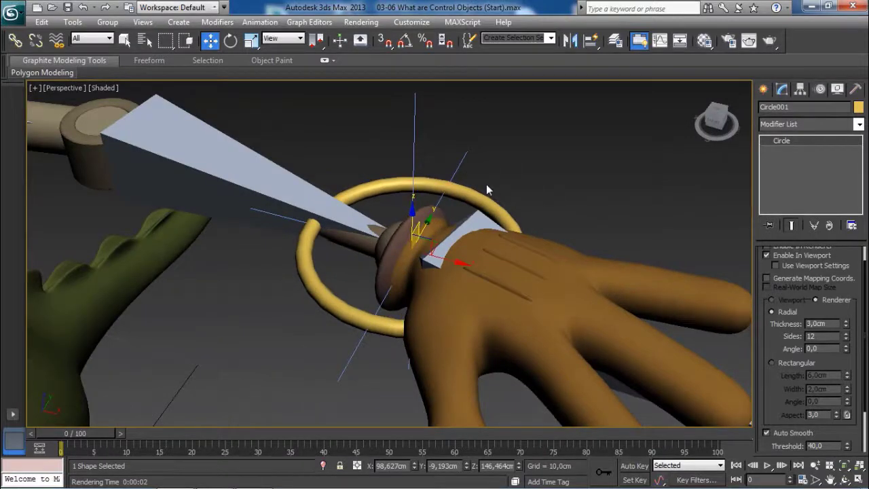
pyautogui.keyDown('alt'); pyautogui.moveTo(479, 183); pyautogui.dragTo(395, 200, button='middle'); pyautogui.keyUp('alt')
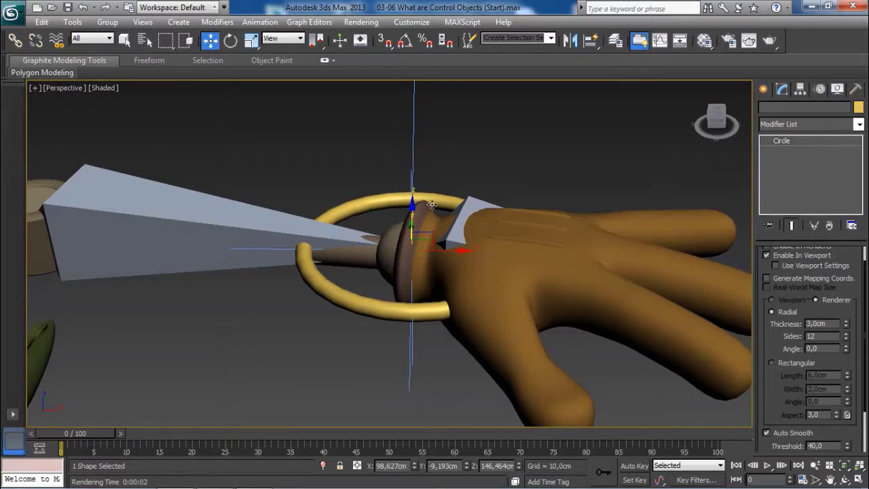
pyautogui.keyDown('alt'); pyautogui.moveTo(432, 205); pyautogui.dragTo(563, 194, button='middle'); pyautogui.keyUp('alt')
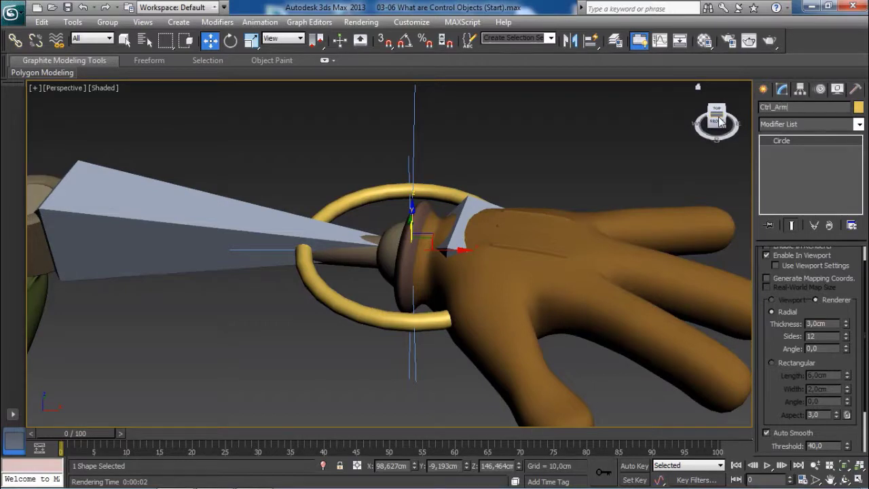
pyautogui.keyDown('alt'); pyautogui.moveTo(478, 240); pyautogui.dragTo(450, 256, button='middle'); pyautogui.keyUp('alt')
pyautogui.scroll(-4, 450, 256)
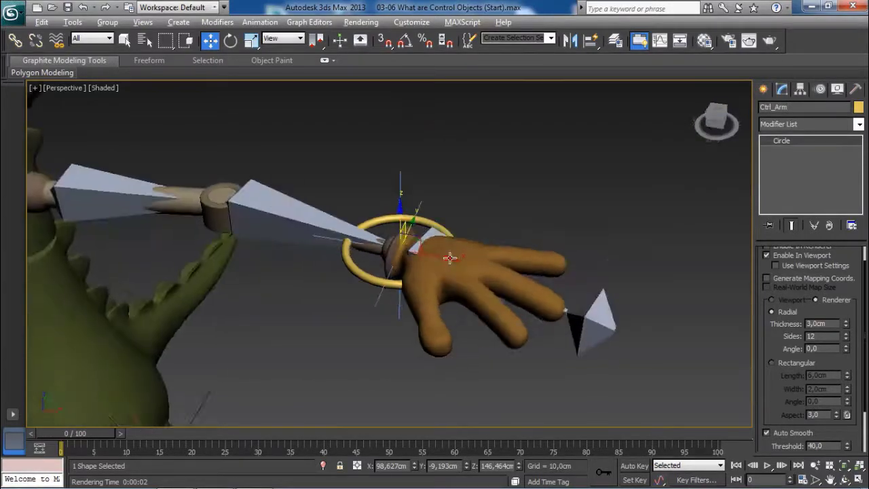
# Examine the Ctrl_Arm circle around the wrist in relation to the hand and arm bones from several angles and distances
pyautogui.scroll(-4, 256, 233)
pyautogui.moveTo(255, 233); pyautogui.dragTo(322, 252, button='middle')
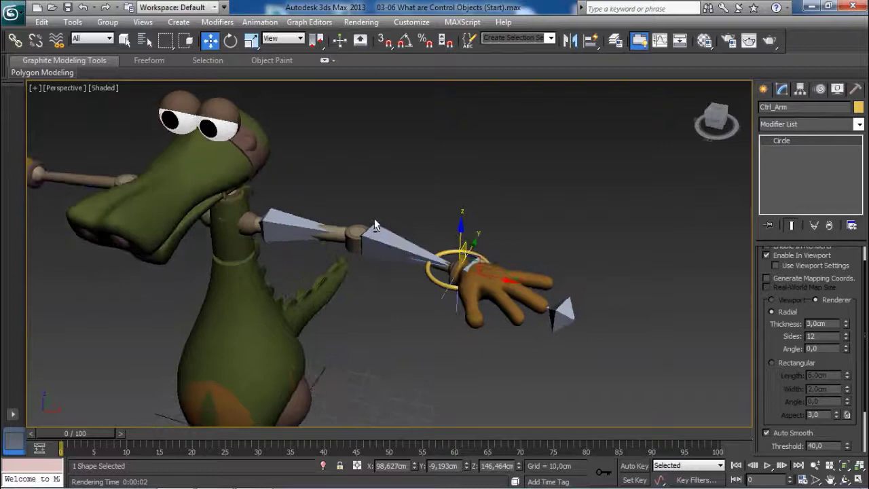
pyautogui.keyDown('alt'); pyautogui.moveTo(375, 222); pyautogui.dragTo(384, 212, button='middle'); pyautogui.keyUp('alt')
pyautogui.scroll(3, 460, 263)
pyautogui.scroll(5, 460, 264)
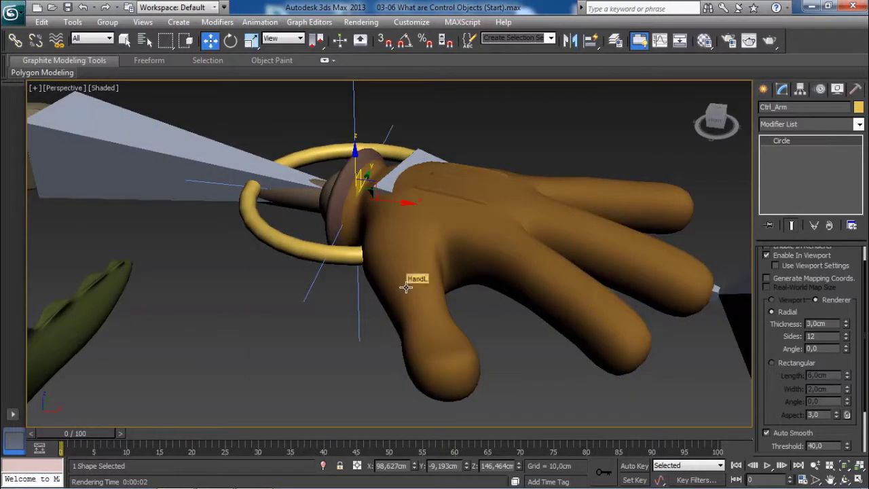
pyautogui.keyDown('alt'); pyautogui.moveTo(427, 295); pyautogui.dragTo(407, 289, button='middle'); pyautogui.keyUp('alt')
pyautogui.scroll(-4, 440, 293)
pyautogui.scroll(4, 376, 256)
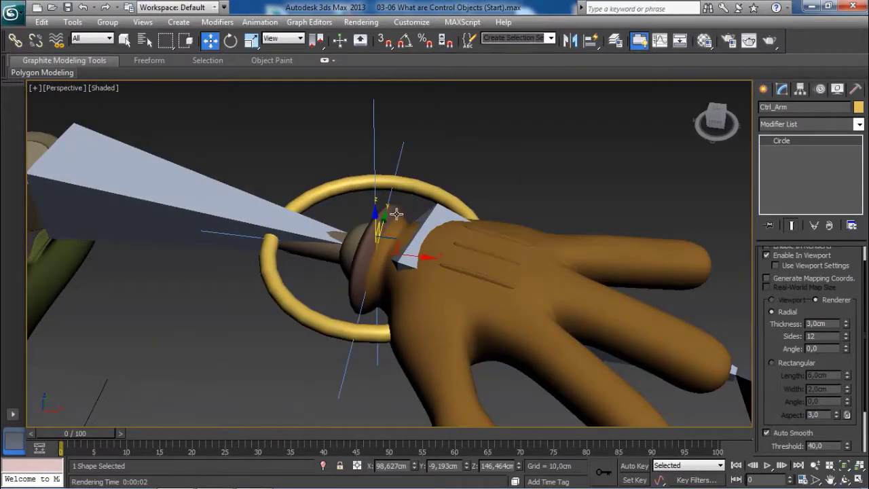
pyautogui.scroll(-5, 395, 214)
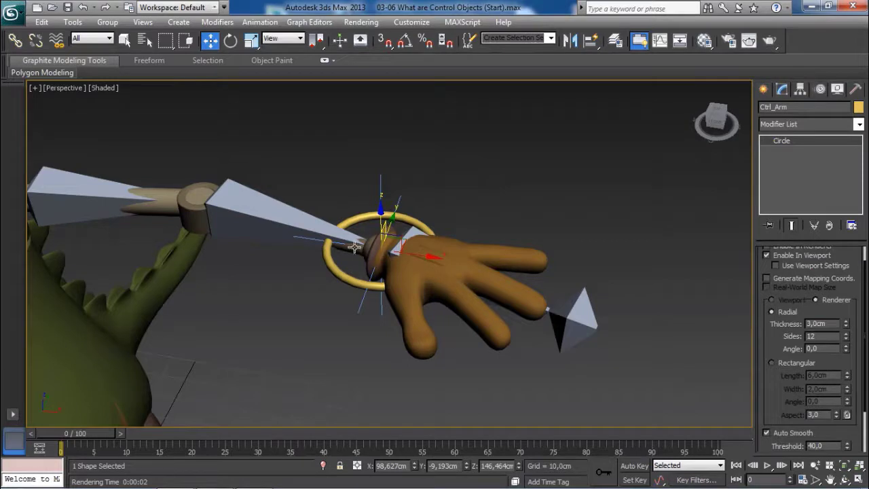
pyautogui.scroll(4, 353, 247)
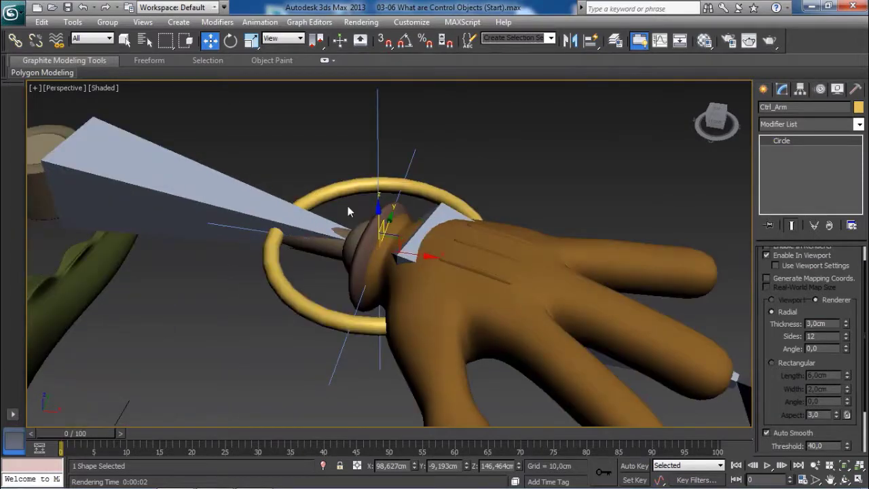
pyautogui.scroll(-4, 364, 212)
pyautogui.scroll(4, 362, 216)
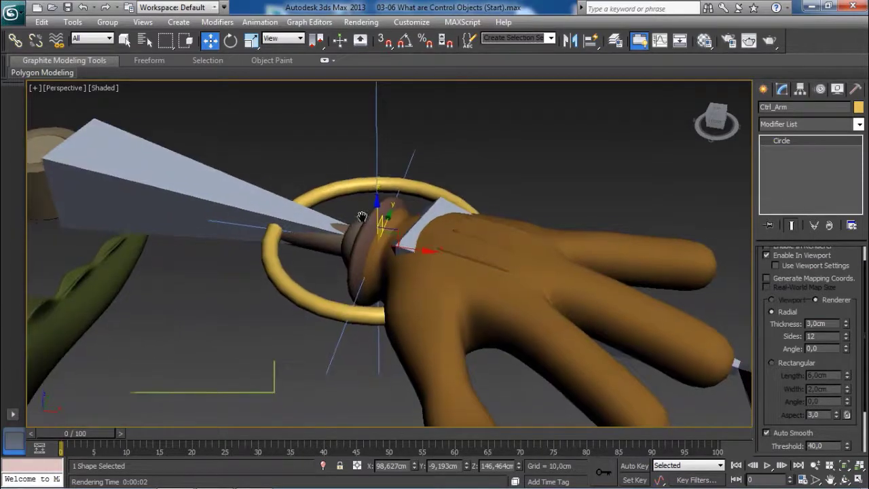
pyautogui.moveTo(362, 217); pyautogui.dragTo(360, 210, button='middle')
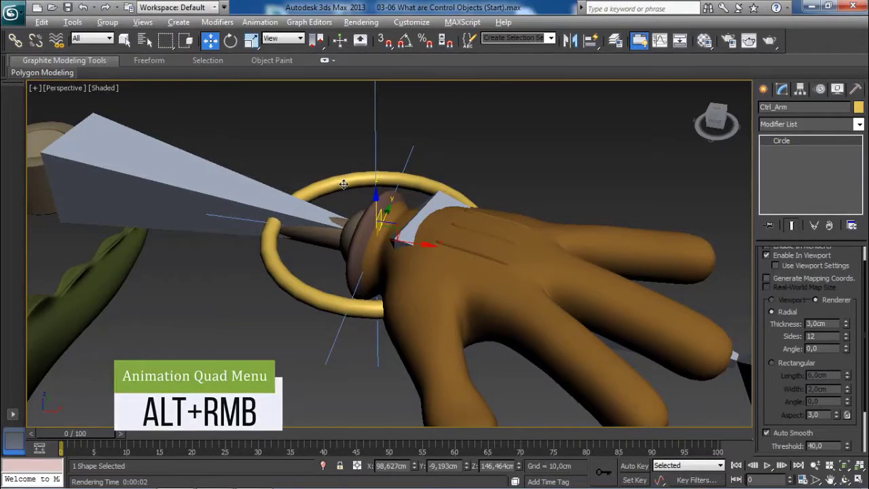
# Look over the animation transform commands available for the Ctrl_Arm circle, including Freeze Transform and Transform To Zero, without applying any
pyautogui.keyDown('alt'); pyautogui.rightClick(343, 190); pyautogui.keyUp('alt')
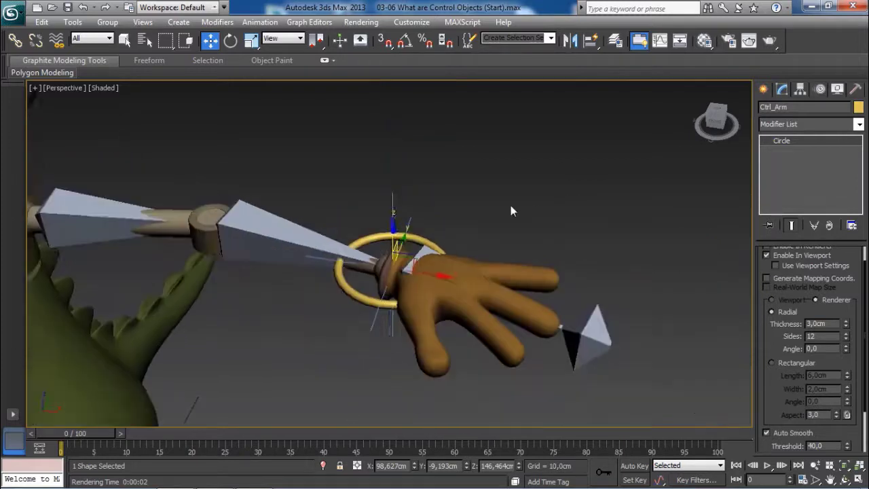
pyautogui.rightClick(399, 231)
pyautogui.click(358, 205)
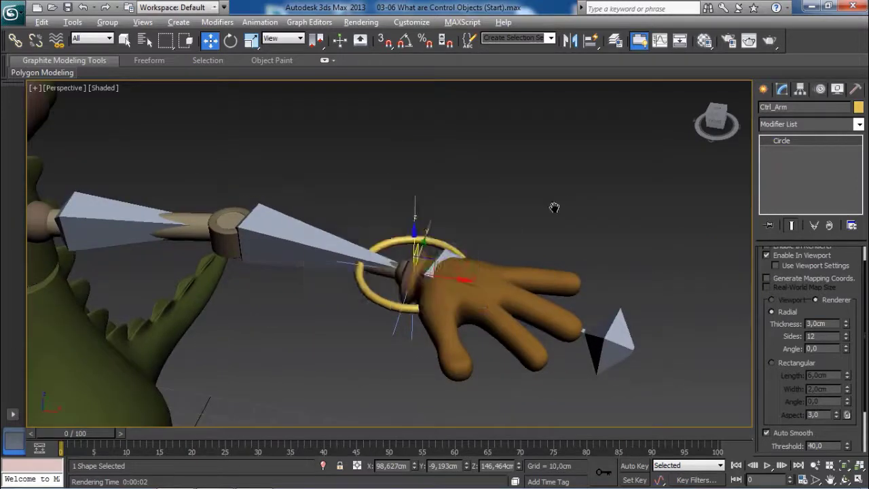
pyautogui.scroll(4, 552, 207)
pyautogui.keyDown('alt'); pyautogui.moveTo(569, 241); pyautogui.dragTo(515, 236, button='middle'); pyautogui.keyUp('alt')
pyautogui.rightClick(515, 237)
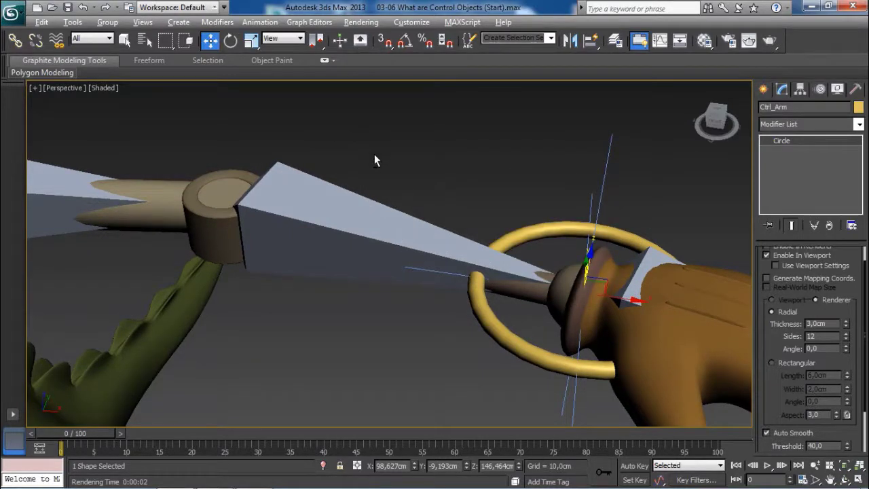
pyautogui.press('alt')
pyautogui.keyDown('alt'); pyautogui.rightClick(344, 133); pyautogui.keyUp('alt')
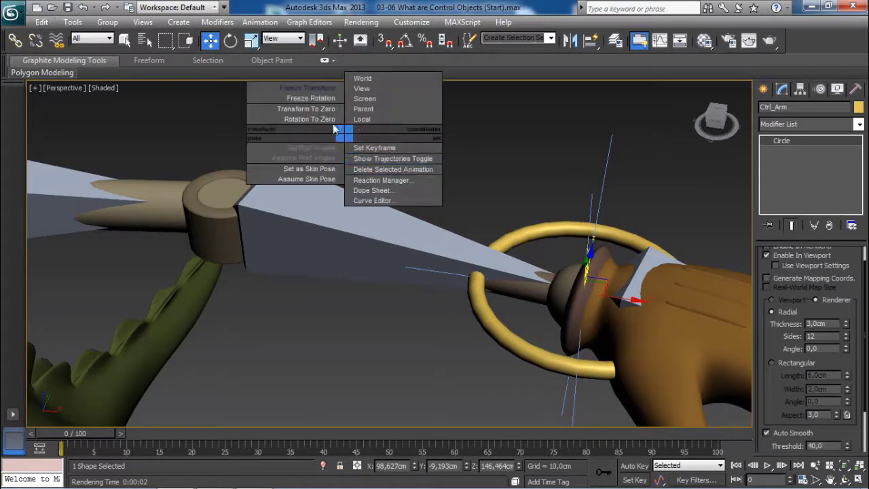
pyautogui.click(319, 88)
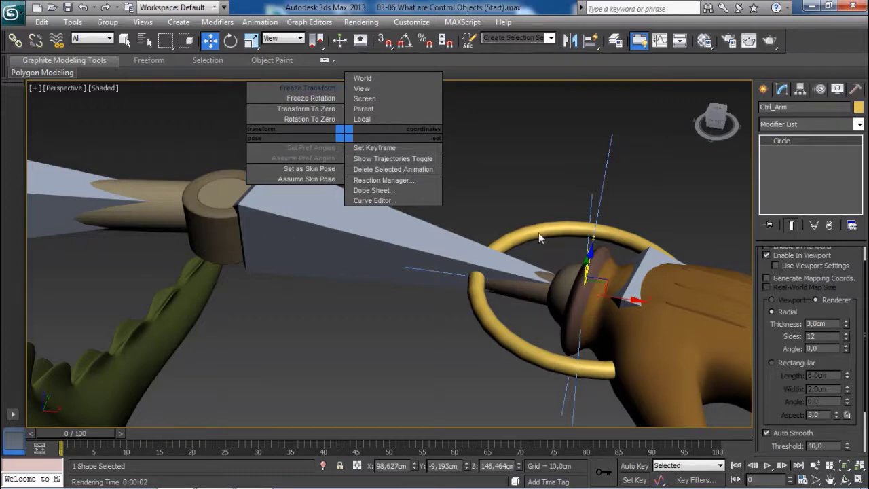
pyautogui.click(522, 238)
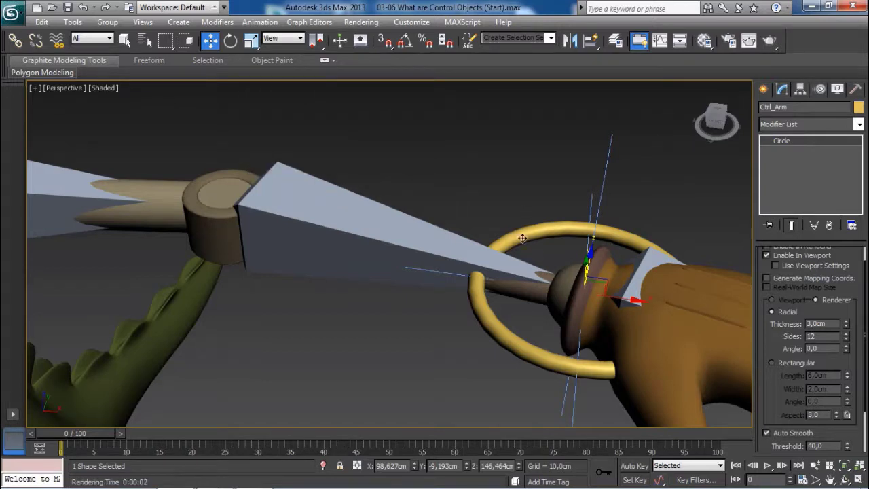
# Turn on the edged faces display in the shaded perspective view around the wrist circle
pyautogui.scroll(-4, 504, 243)
pyautogui.moveTo(503, 243); pyautogui.dragTo(396, 249, button='middle')
pyautogui.scroll(4, 411, 235)
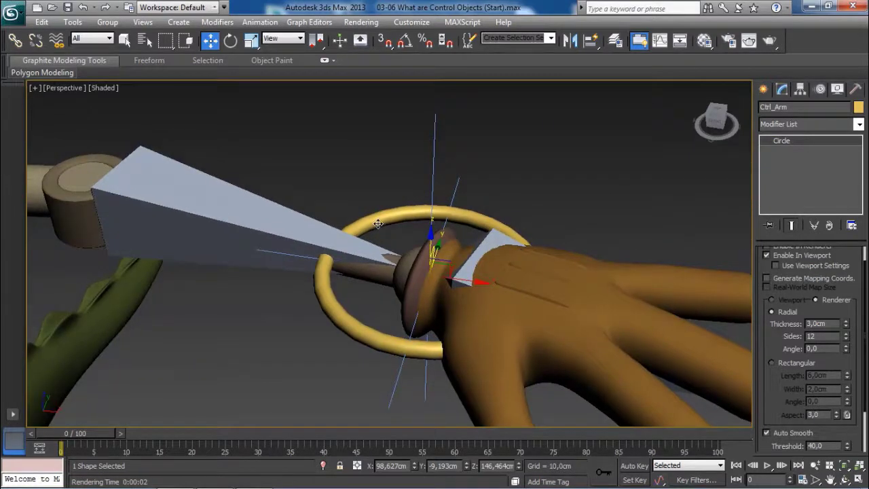
pyautogui.press('F4')
pyautogui.scroll(-2, 396, 232)
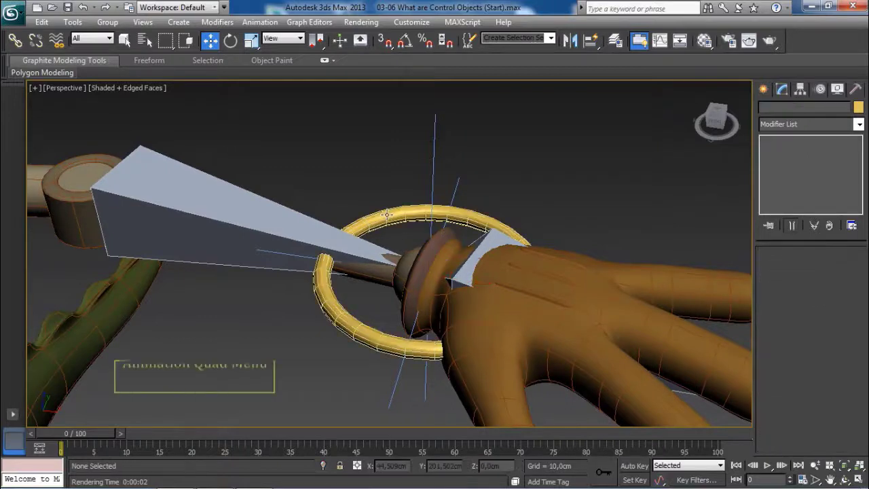
# Select the Ctrl_Arm circle, apply Freeze Transform to it and accept setting up another layer of controllers
pyautogui.scroll(-3, 390, 241)
pyautogui.keyDown('alt'); pyautogui.rightClick(381, 232); pyautogui.keyUp('alt')
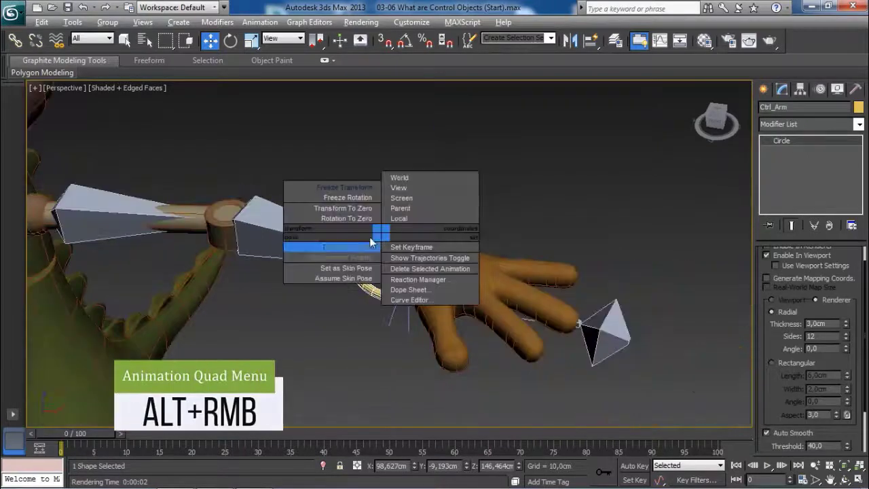
pyautogui.click(343, 188)
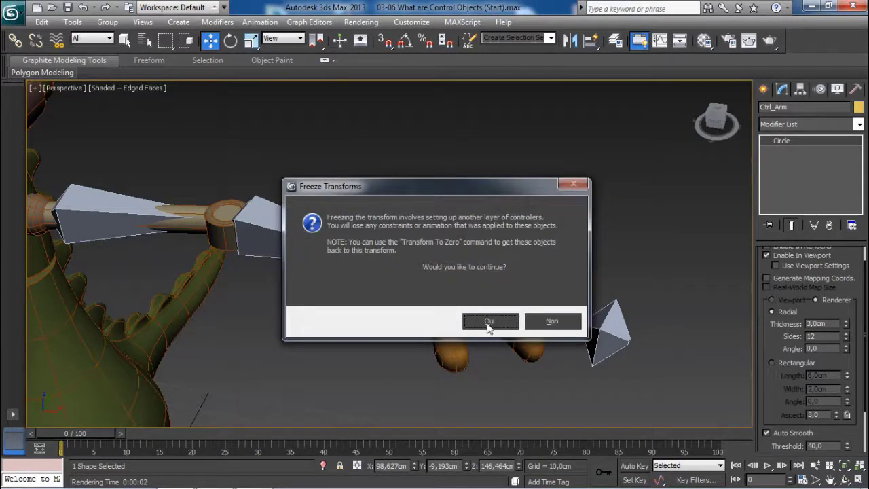
pyautogui.click(488, 324)
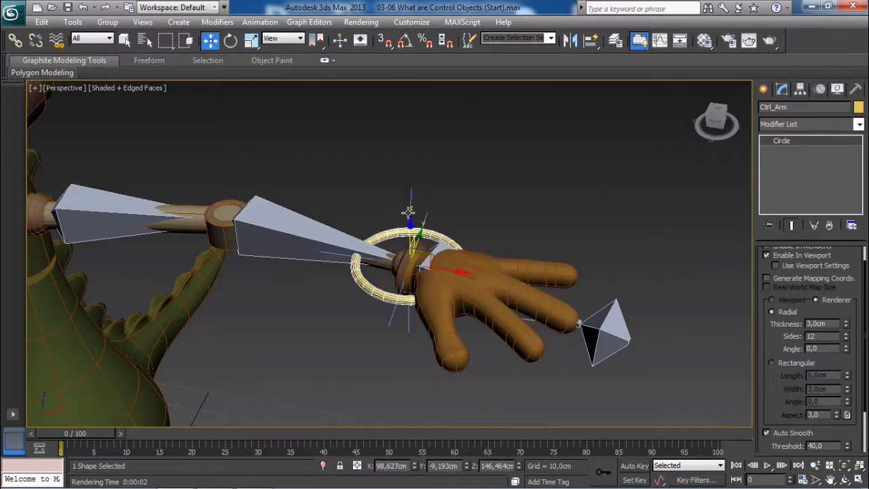
# Test the frozen transform by moving the Ctrl_Arm circle up and away from the wrist and resetting it with Transform To Zero
pyautogui.moveTo(455, 281); pyautogui.dragTo(432, 251, button='middle')
pyautogui.moveTo(433, 252); pyautogui.dragTo(500, 150)
pyautogui.hotkey('ctrl', 'z')
pyautogui.moveTo(430, 254); pyautogui.dragTo(576, 121)
pyautogui.scroll(-4, 367, 285)
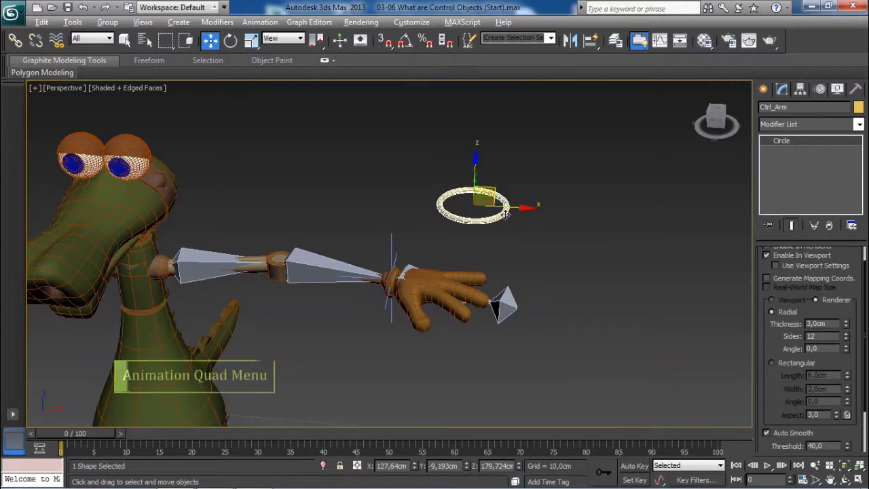
pyautogui.keyDown('alt'); pyautogui.rightClick(506, 217); pyautogui.keyUp('alt')
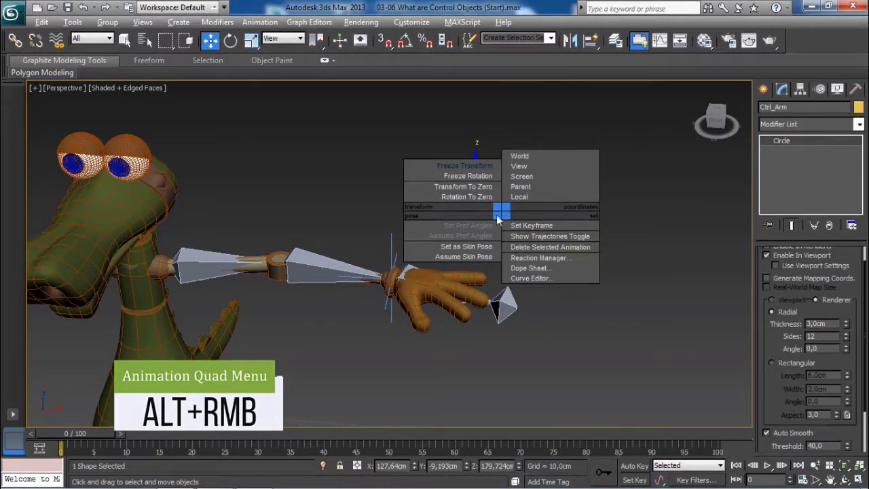
pyautogui.click(475, 187)
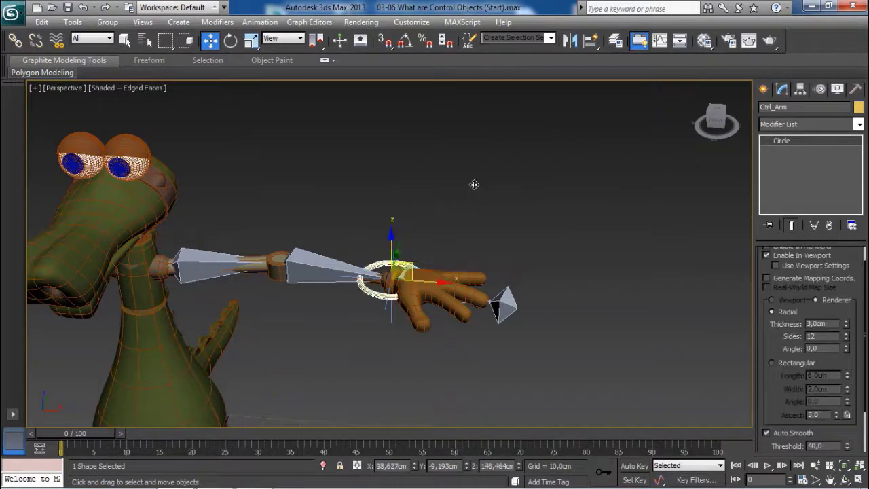
# Apply the Reset XForm utility to the Ctrl_Arm circle and check the XForm entry in its modifier stack
pyautogui.scroll(4, 427, 255)
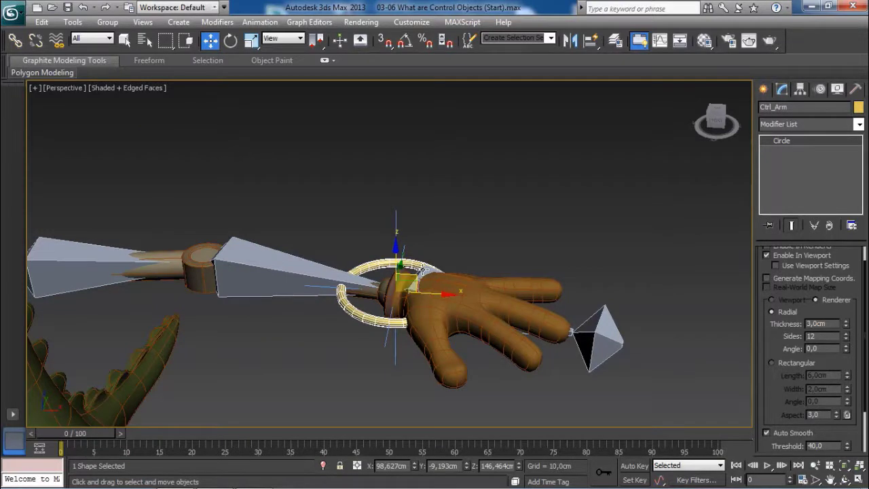
pyautogui.moveTo(435, 294)
pyautogui.keyDown('alt'); pyautogui.mouseDown(button='middle')
pyautogui.moveTo(432, 272)
pyautogui.moveTo(427, 280)
pyautogui.mouseUp(button='middle'); pyautogui.keyUp('alt')
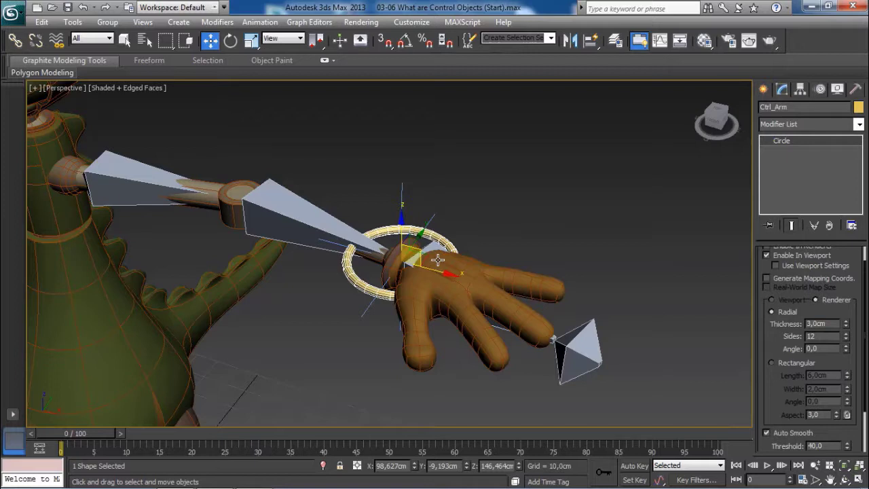
pyautogui.scroll(-5, 437, 259)
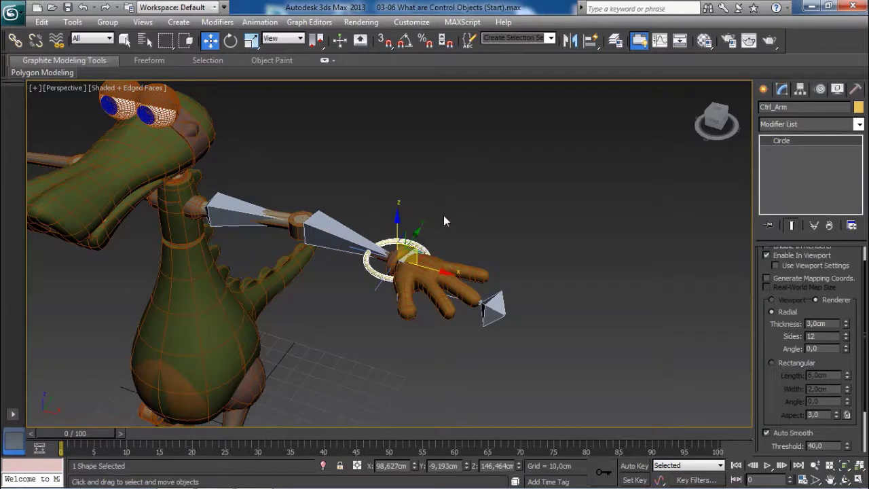
pyautogui.scroll(3, 424, 245)
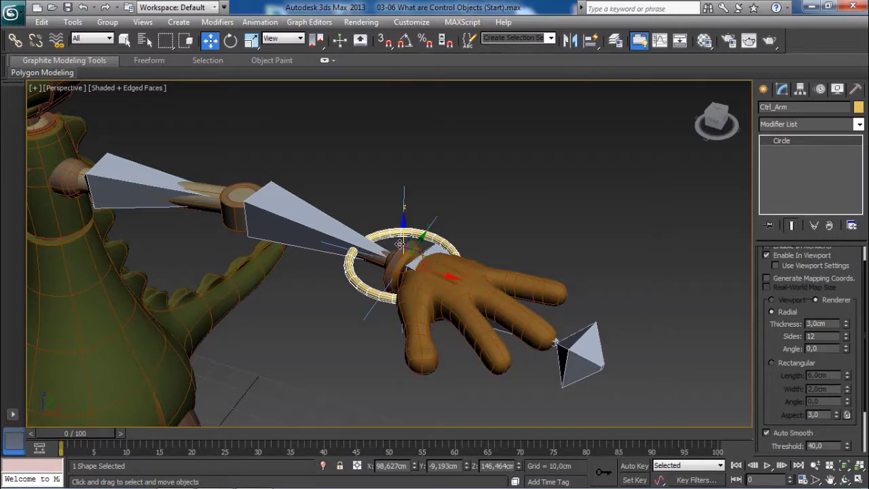
pyautogui.click(854, 92)
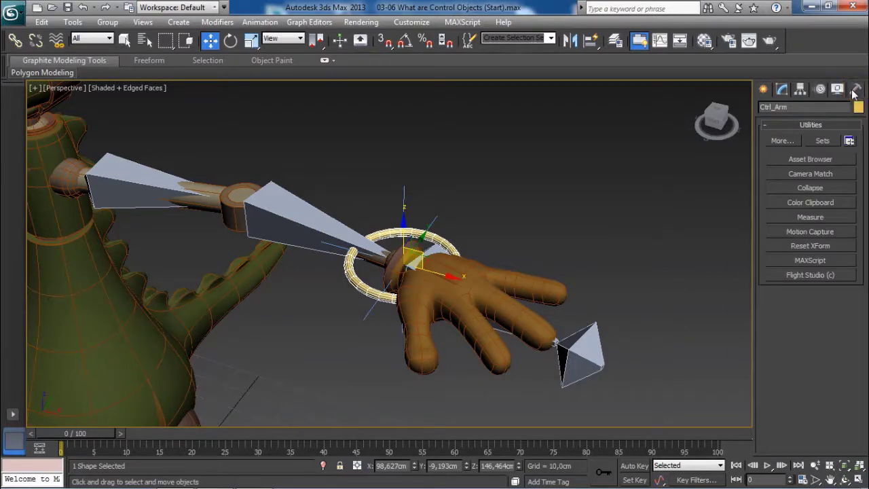
pyautogui.click(809, 248)
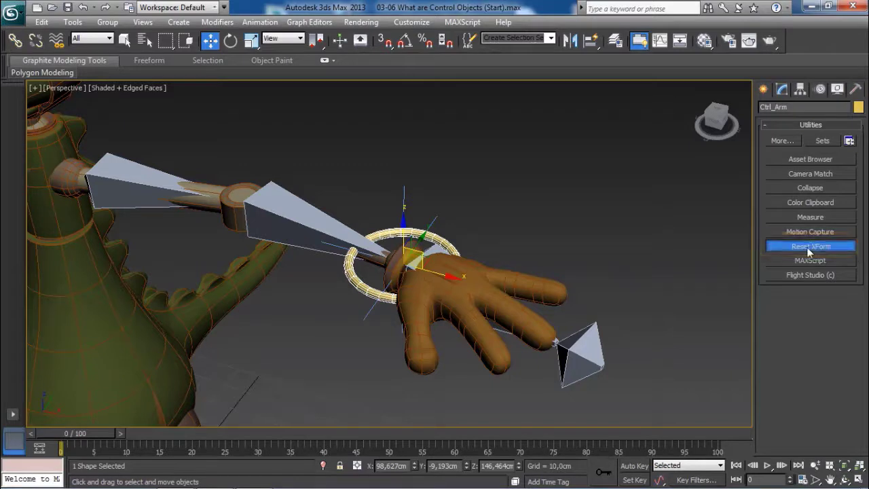
pyautogui.click(810, 316)
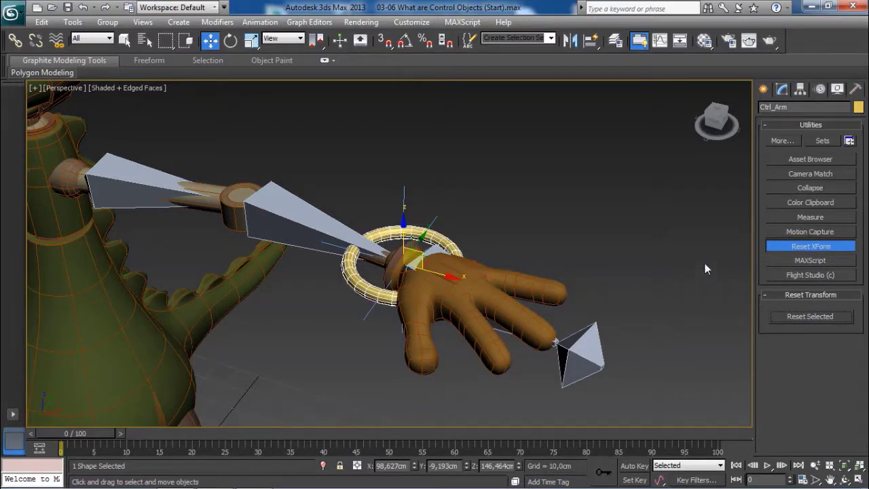
pyautogui.click(783, 91)
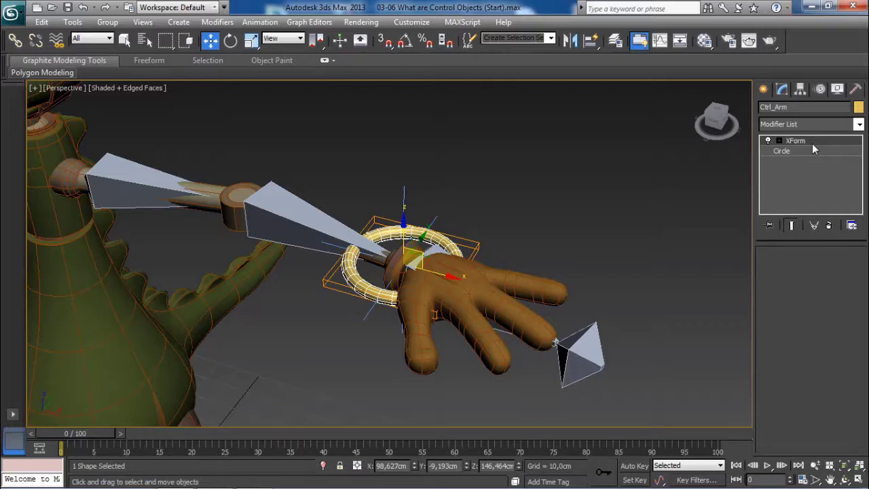
# Collapse Ctrl_Arm with the Collapse utility using Mesh output and Single Object, and check its modifier stack
pyautogui.click(857, 92)
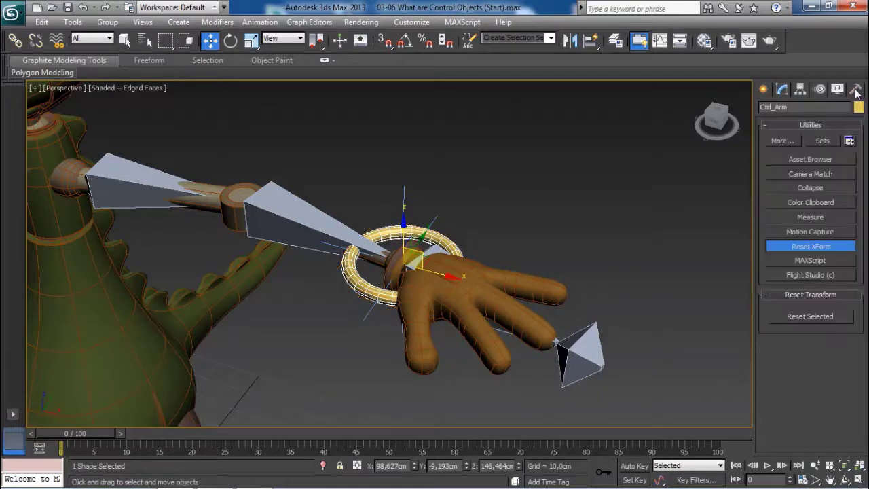
pyautogui.click(809, 190)
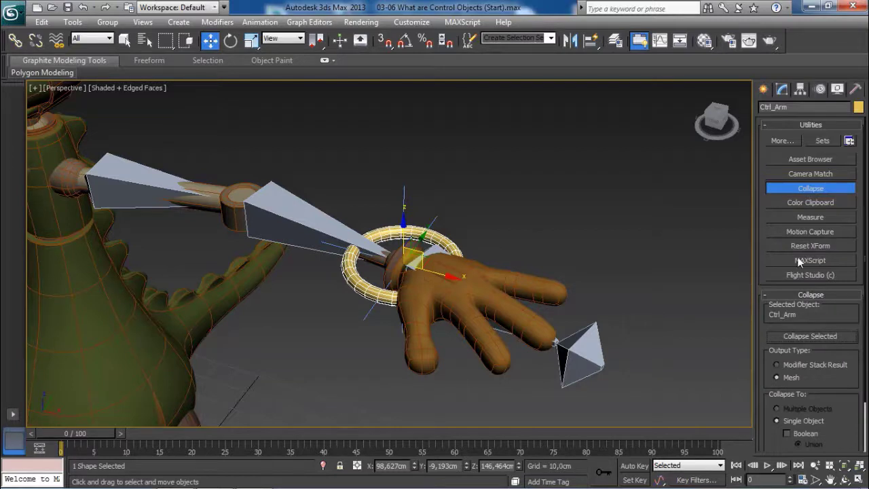
pyautogui.scroll(-2, 837, 374)
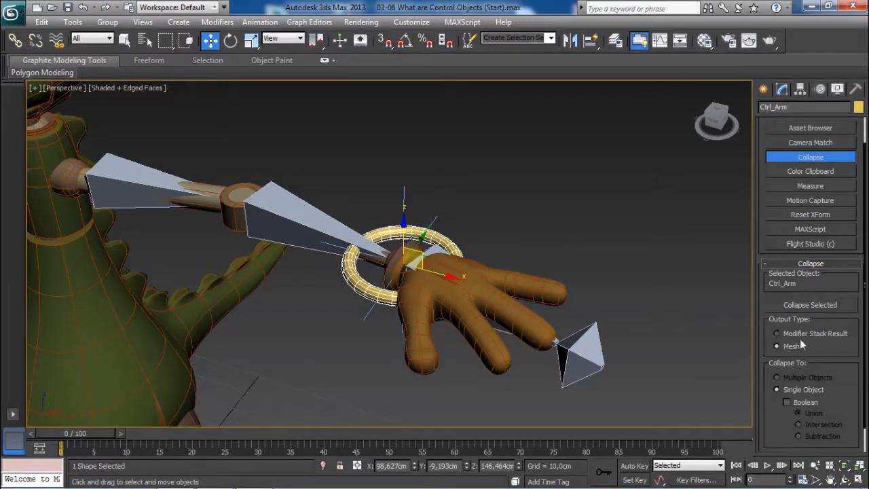
pyautogui.click(797, 303)
pyautogui.click(783, 91)
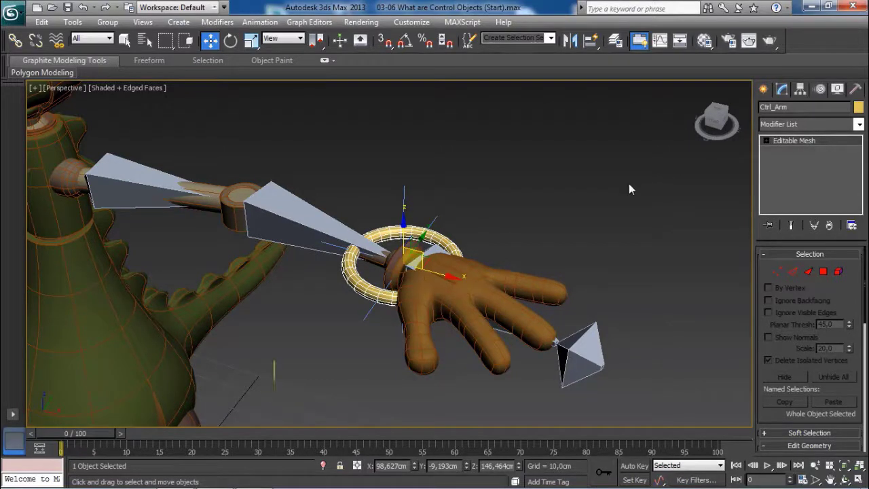
# Undo the mesh collapse of the Ctrl_Arm ring and collapse it again with the output type Modifier Stack Result
pyautogui.hotkey('ctrl', 'z')
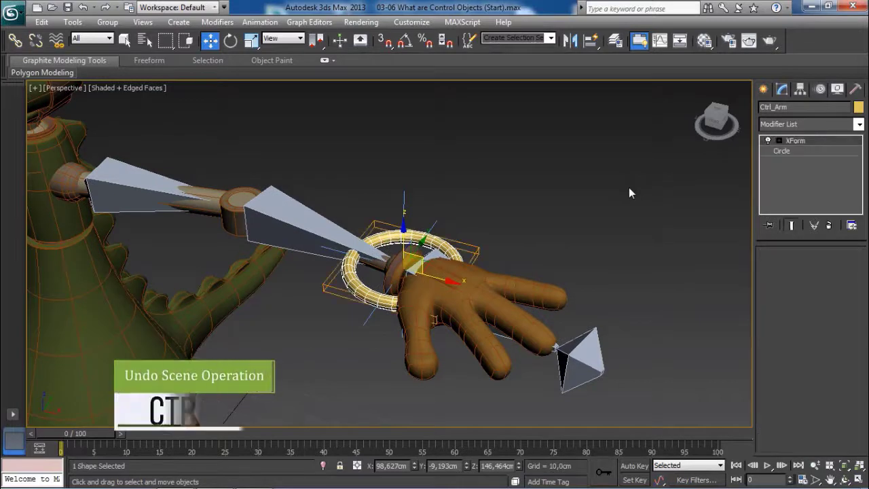
pyautogui.click(854, 89)
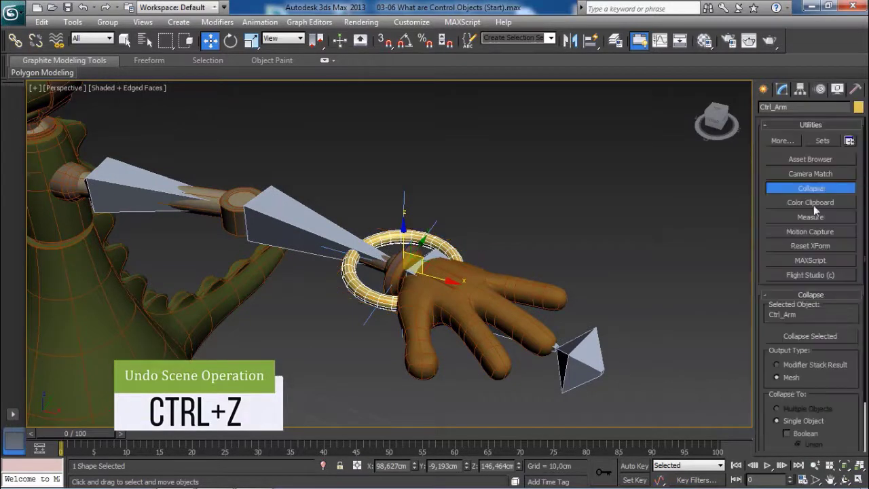
pyautogui.click(793, 366)
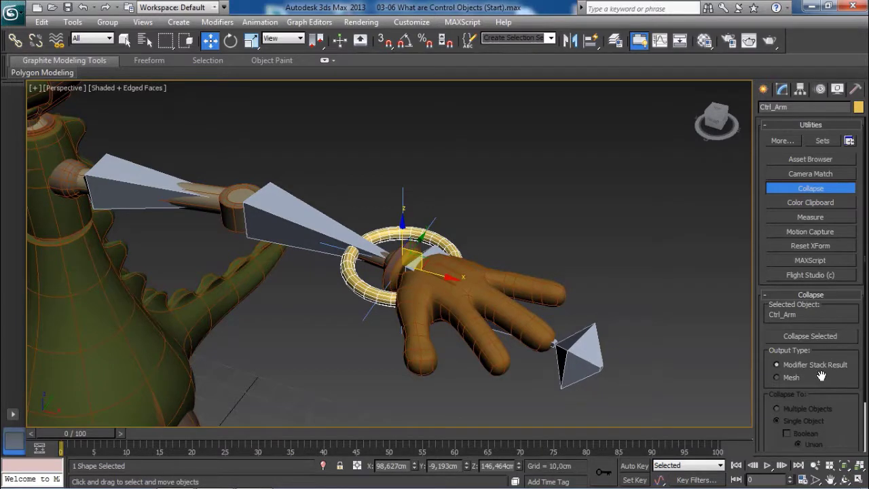
pyautogui.click(803, 335)
pyautogui.click(782, 90)
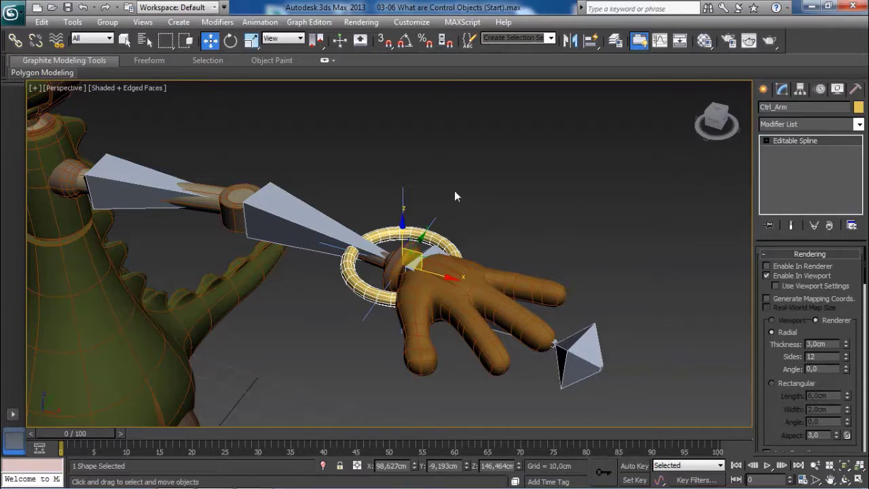
# Examine the collapsed Ctrl_Arm ring around the wrist and compare the Collapse utility's output types with its modifier stack
pyautogui.moveTo(389, 255); pyautogui.dragTo(391, 257, button='middle')
pyautogui.scroll(5, 391, 256)
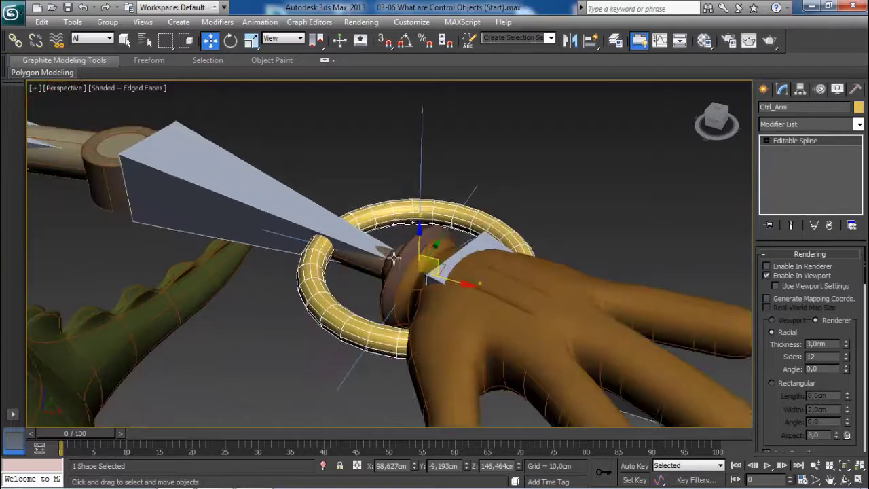
pyautogui.scroll(-6, 432, 233)
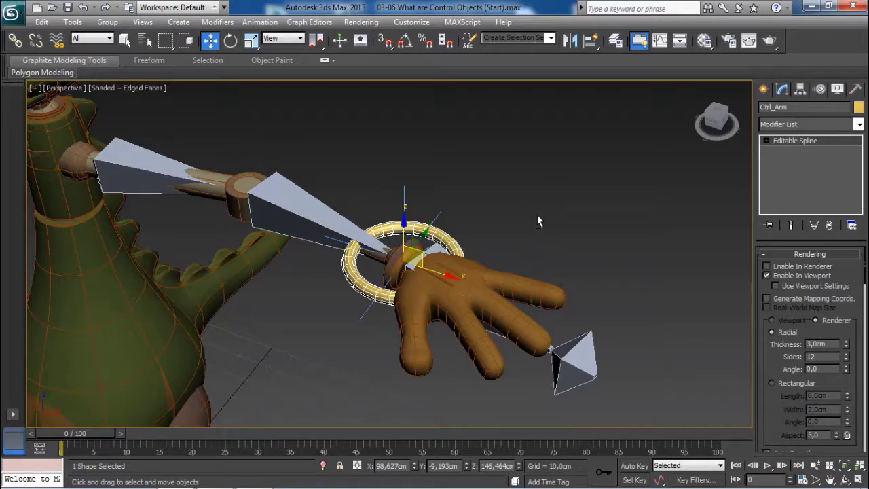
pyautogui.keyDown('alt'); pyautogui.moveTo(537, 215); pyautogui.dragTo(541, 216, button='middle'); pyautogui.keyUp('alt')
pyautogui.click(856, 90)
pyautogui.click(810, 189)
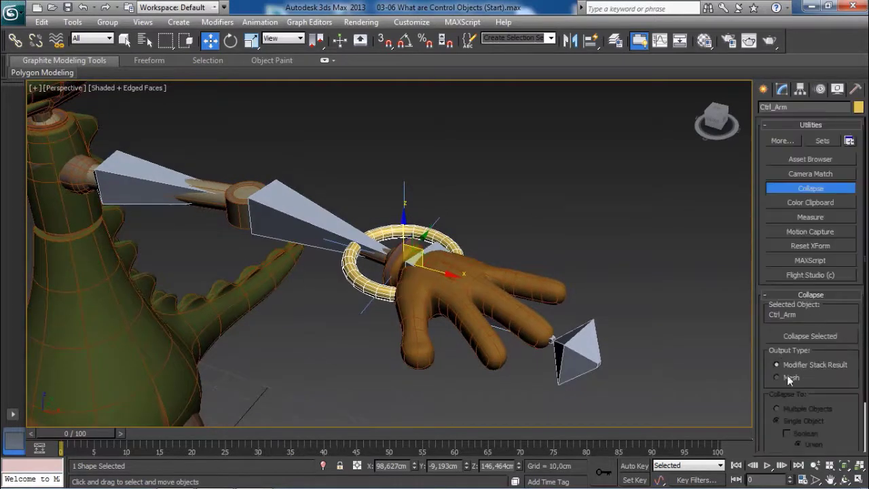
pyautogui.keyDown('alt'); pyautogui.moveTo(552, 252); pyautogui.dragTo(503, 245, button='middle'); pyautogui.keyUp('alt')
pyautogui.scroll(5, 553, 256)
pyautogui.scroll(-5, 537, 256)
pyautogui.keyDown('alt'); pyautogui.moveTo(447, 247); pyautogui.dragTo(461, 258, button='middle'); pyautogui.keyUp('alt')
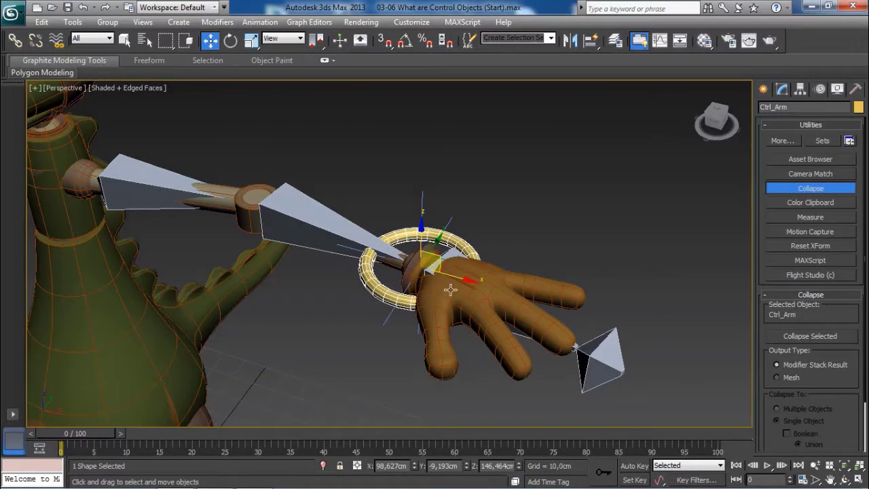
pyautogui.moveTo(440, 250); pyautogui.dragTo(433, 255, button='middle')
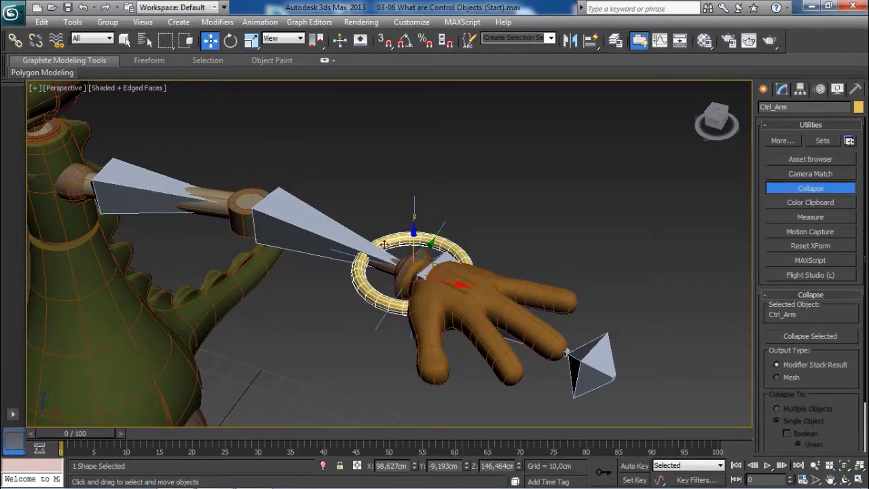
pyautogui.click(782, 89)
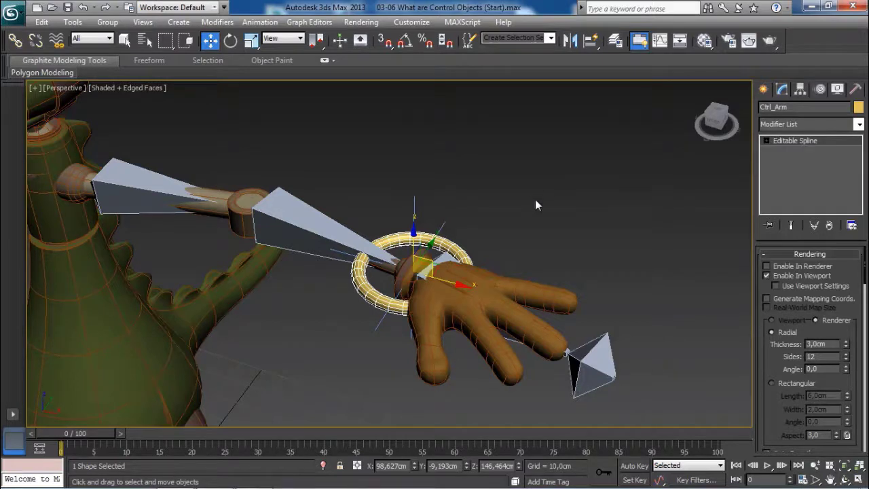
pyautogui.moveTo(535, 202); pyautogui.dragTo(535, 193, button='middle')
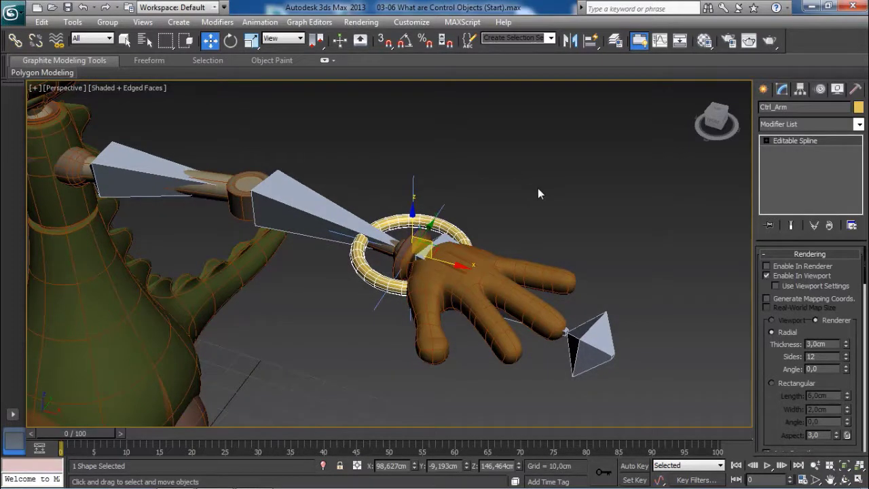
pyautogui.keyDown('alt'); pyautogui.moveTo(530, 220); pyautogui.dragTo(475, 219, button='middle'); pyautogui.keyUp('alt')
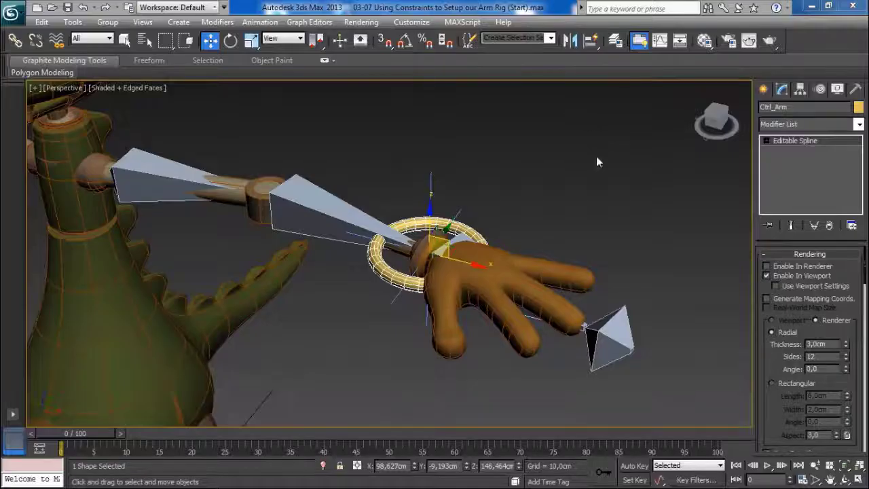
# Inspect how the Ctrl_Arm ring sits around the wrist relative to the arm bones and the IK goal
pyautogui.moveTo(597, 161); pyautogui.dragTo(430, 244, button='middle')
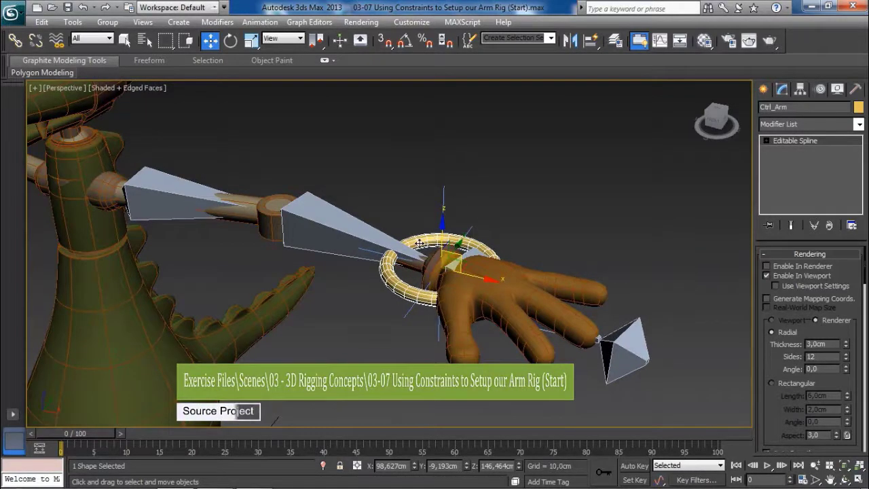
pyautogui.scroll(-3, 420, 243)
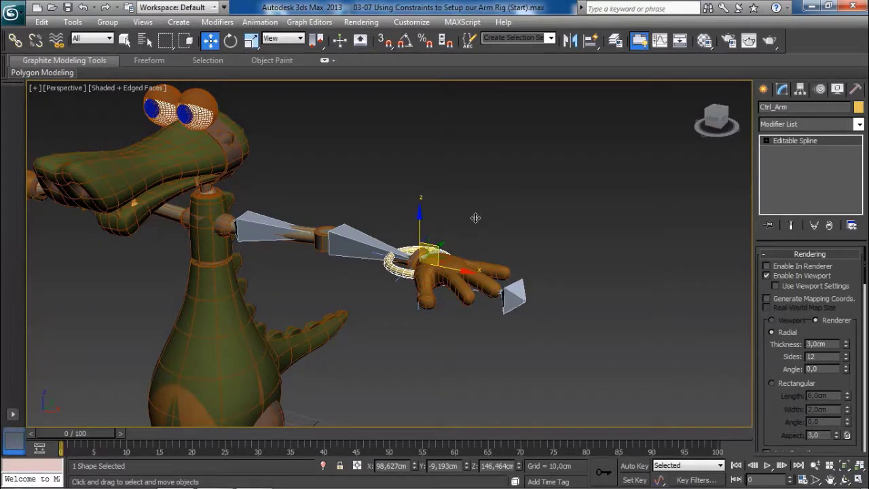
pyautogui.scroll(5, 478, 224)
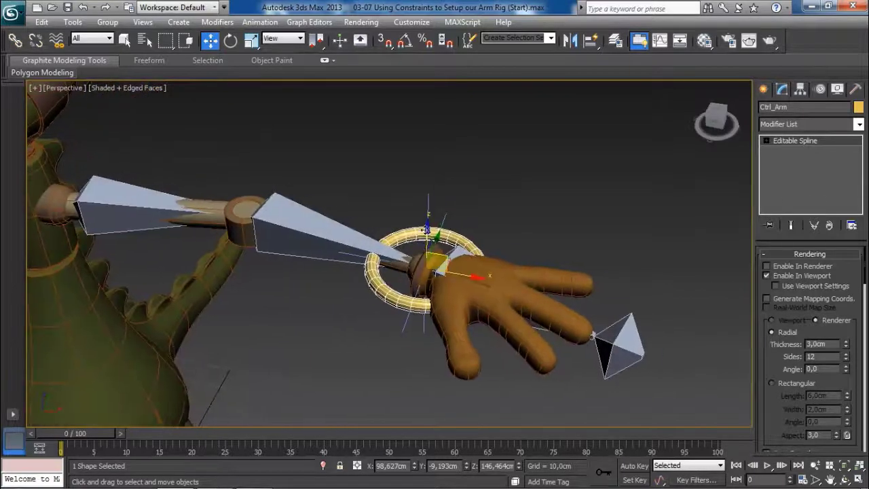
pyautogui.keyDown('alt'); pyautogui.moveTo(427, 230); pyautogui.dragTo(433, 214, button='middle'); pyautogui.keyUp('alt')
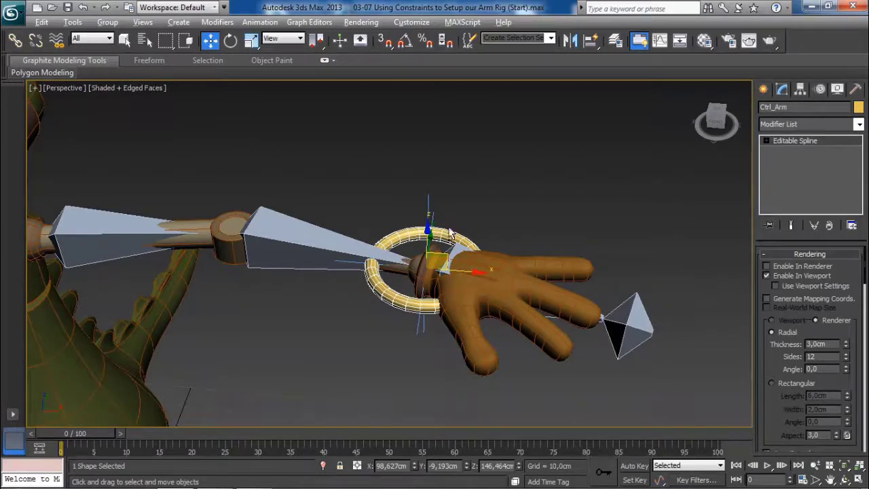
pyautogui.keyDown('alt'); pyautogui.moveTo(449, 231); pyautogui.dragTo(427, 224, button='middle'); pyautogui.keyUp('alt')
pyautogui.scroll(4, 432, 225)
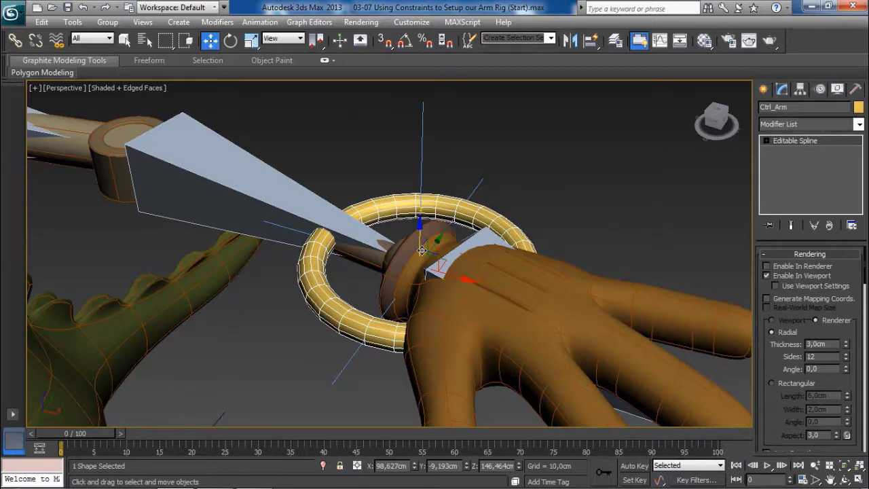
pyautogui.scroll(-4, 416, 245)
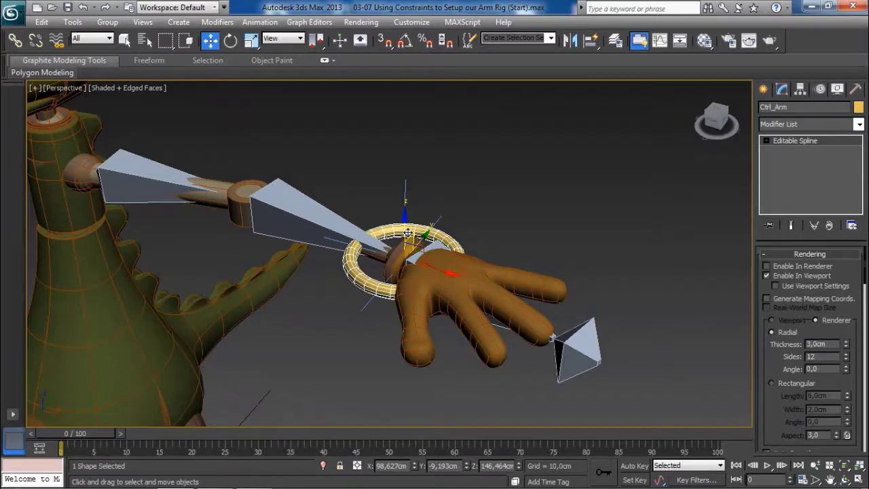
pyautogui.scroll(4, 408, 233)
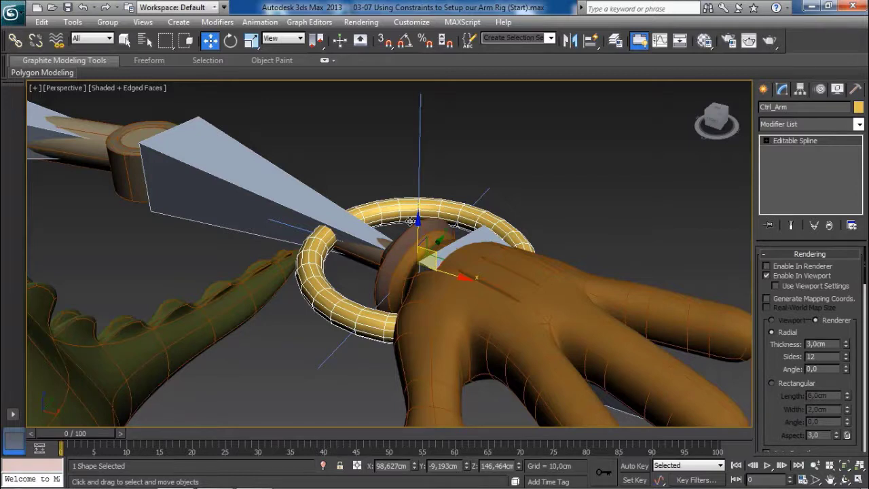
pyautogui.scroll(-3, 410, 222)
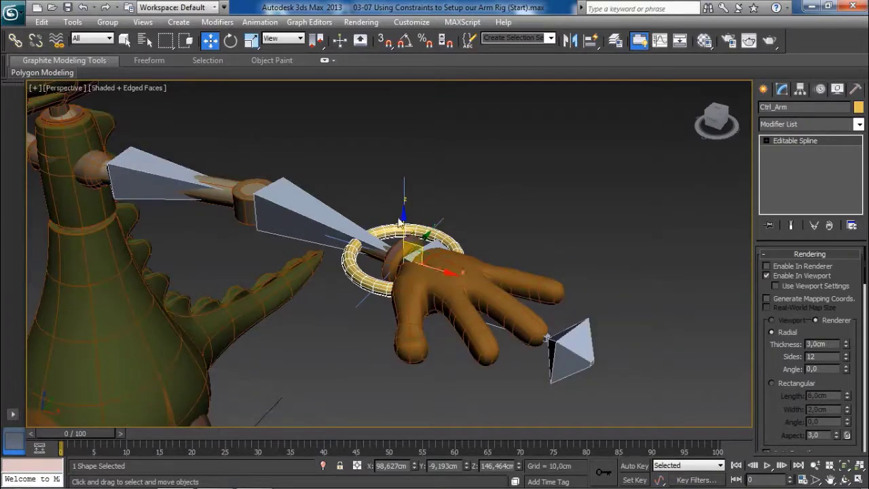
pyautogui.scroll(3, 435, 246)
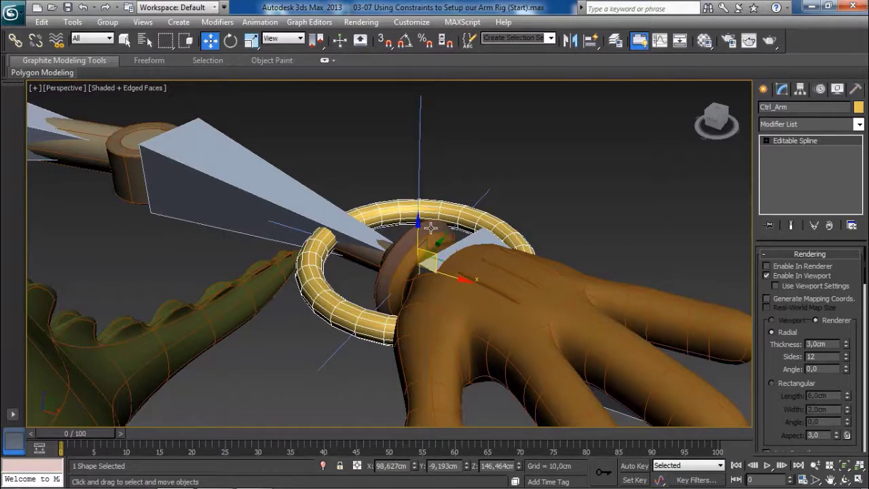
pyautogui.keyDown('alt'); pyautogui.moveTo(431, 201); pyautogui.dragTo(430, 218, button='middle'); pyautogui.keyUp('alt')
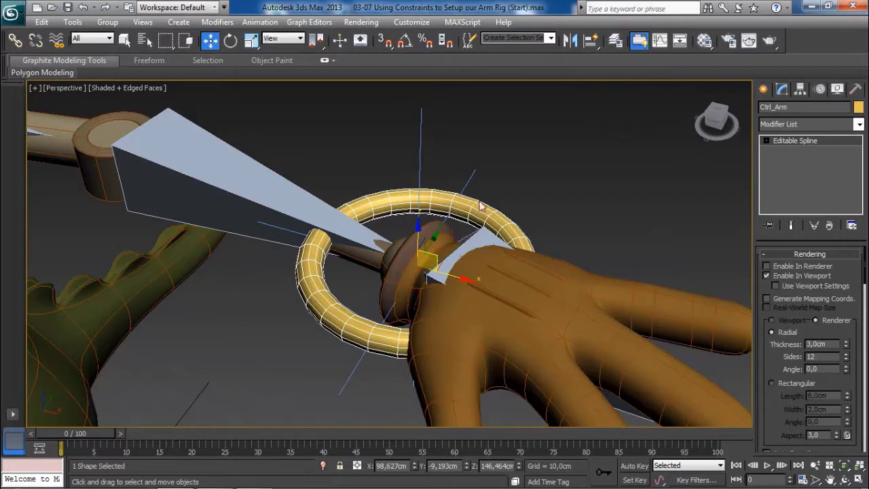
pyautogui.keyDown('alt'); pyautogui.moveTo(481, 205); pyautogui.dragTo(473, 203, button='middle'); pyautogui.keyUp('alt')
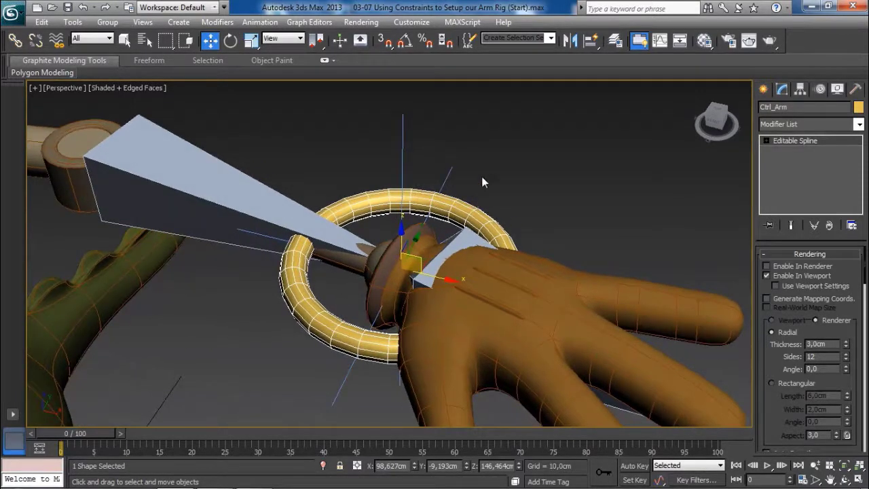
# Select the IK Chain001 goal at the wrist and give it a Position Constraint targeting the Ctrl_Arm ring
pyautogui.click(461, 170)
pyautogui.keyDown('alt'); pyautogui.moveTo(464, 182); pyautogui.dragTo(447, 190, button='middle'); pyautogui.keyUp('alt')
pyautogui.click(396, 196)
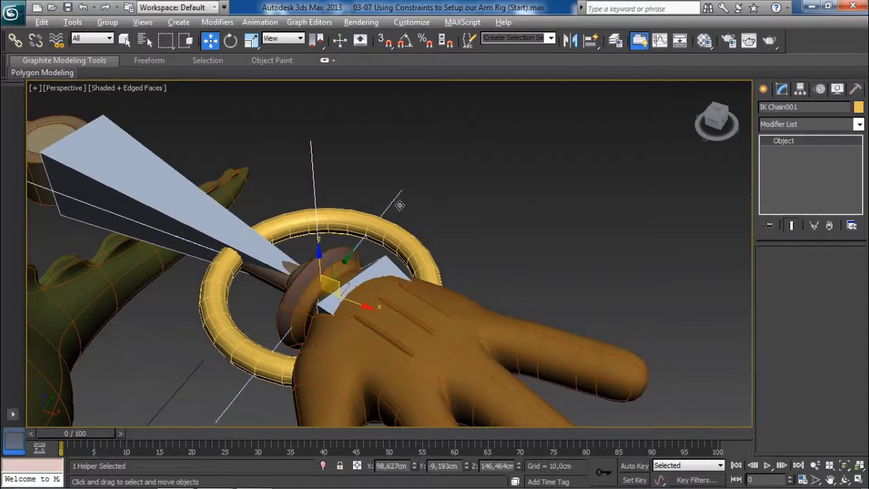
pyautogui.keyDown('alt'); pyautogui.moveTo(398, 199); pyautogui.dragTo(433, 197, button='middle'); pyautogui.keyUp('alt')
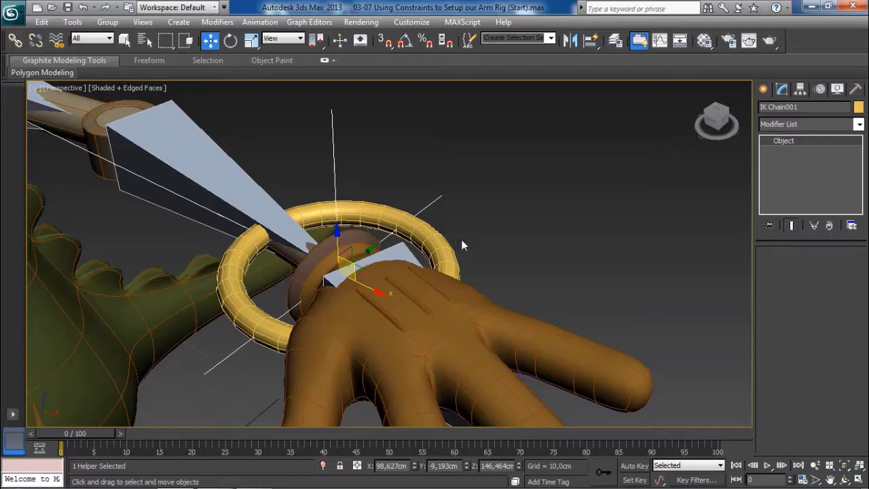
pyautogui.scroll(-5, 461, 239)
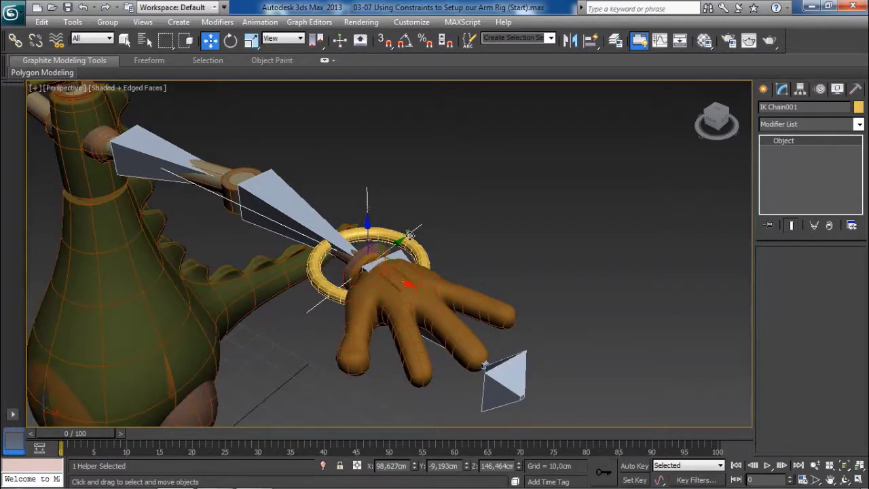
pyautogui.scroll(4, 398, 228)
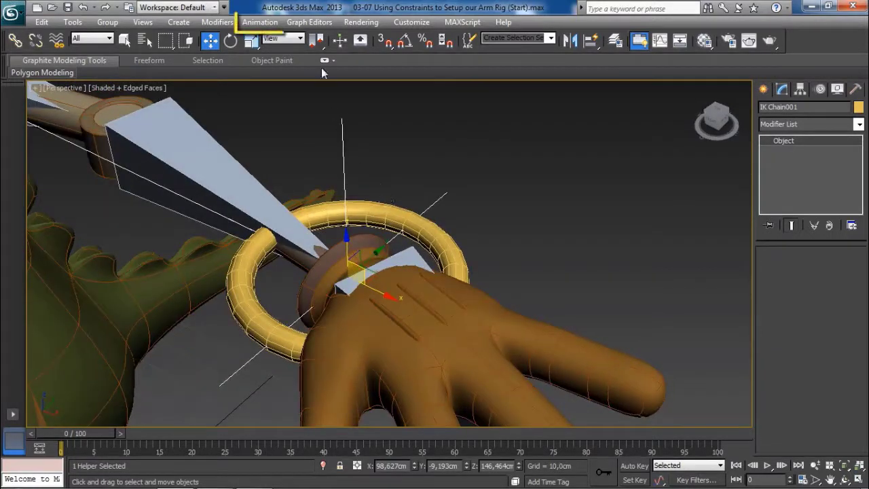
pyautogui.click(269, 25)
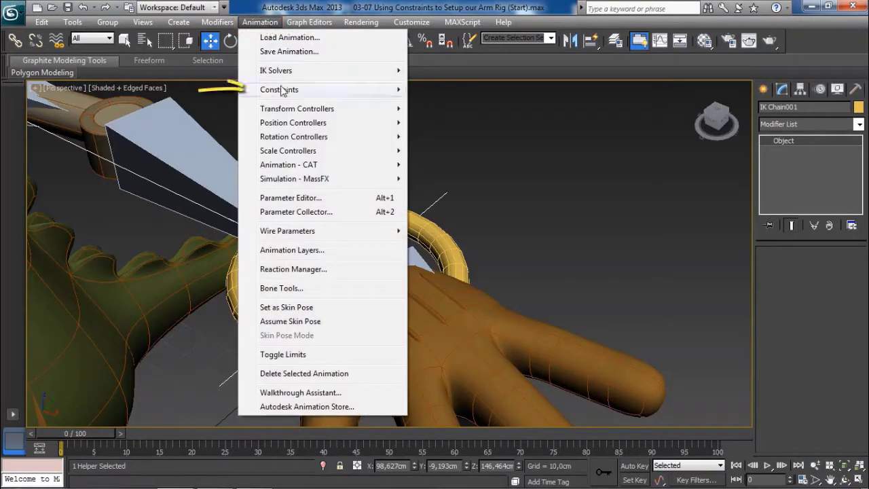
pyautogui.moveTo(283, 91)
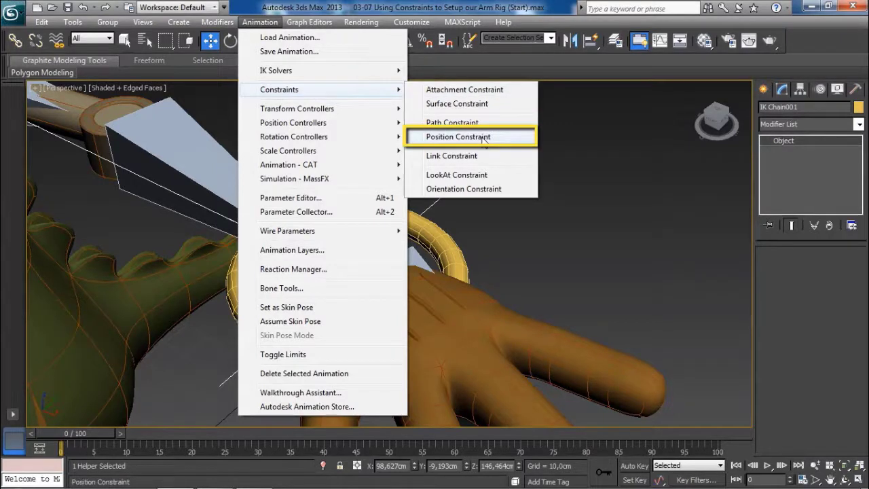
pyautogui.click(456, 137)
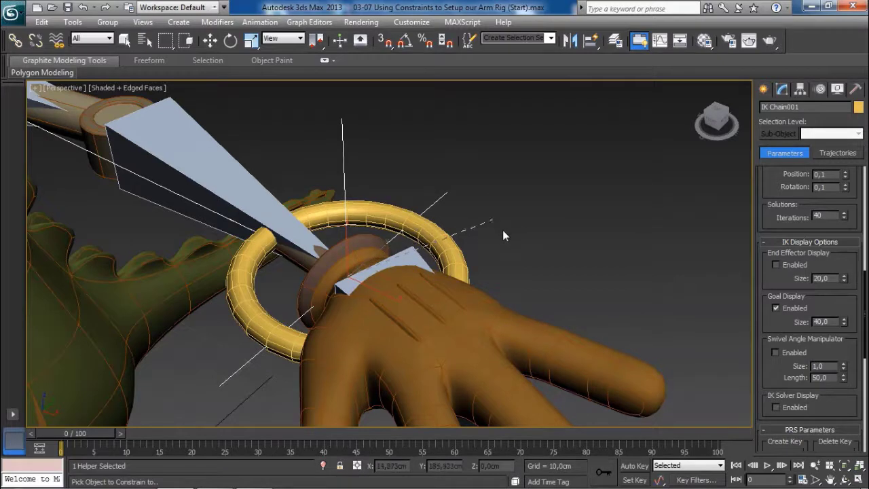
pyautogui.rightClick(440, 245)
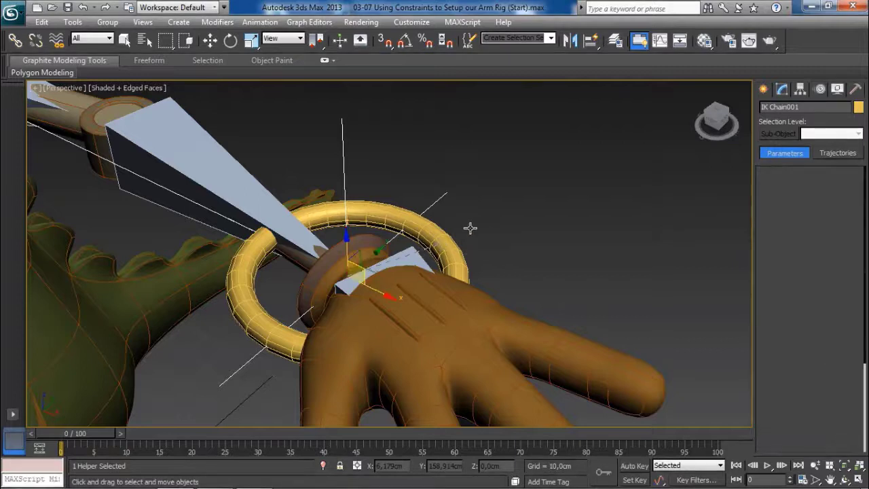
# Move the Ctrl_Arm ring down and toward the body to about X 71.9 cm, Z 132.3 cm to test the arm's bend
pyautogui.keyDown('alt'); pyautogui.moveTo(479, 226); pyautogui.dragTo(493, 209, button='middle'); pyautogui.keyUp('alt')
pyautogui.scroll(-3, 493, 215)
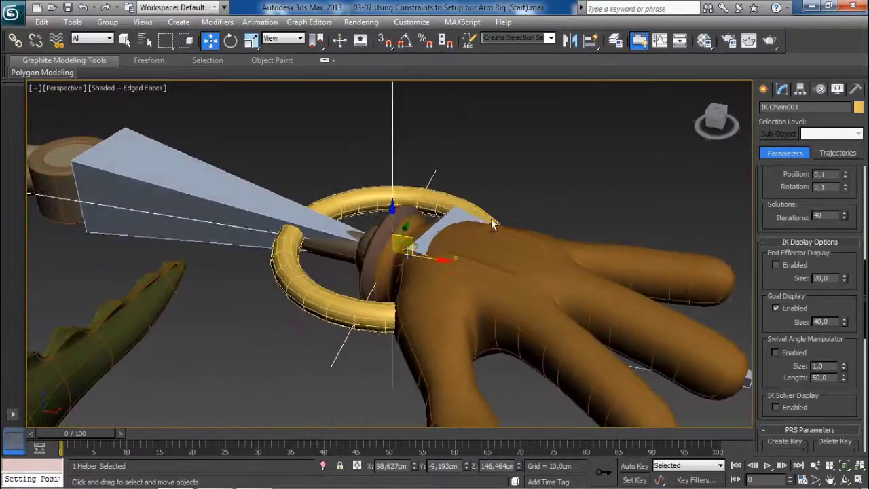
pyautogui.click(462, 210)
pyautogui.scroll(-3, 460, 210)
pyautogui.keyDown('alt'); pyautogui.moveTo(448, 224); pyautogui.dragTo(453, 244, button='middle'); pyautogui.keyUp('alt')
pyautogui.click(416, 309)
pyautogui.keyDown('alt'); pyautogui.moveTo(416, 308); pyautogui.dragTo(474, 293, button='middle'); pyautogui.keyUp('alt')
pyautogui.scroll(-3, 472, 282)
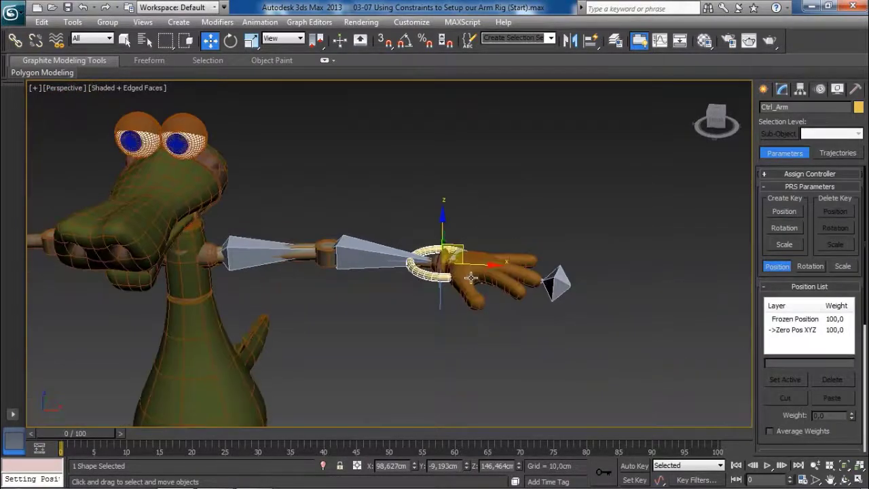
pyautogui.moveTo(459, 249); pyautogui.dragTo(380, 303)
pyautogui.keyDown('alt'); pyautogui.moveTo(410, 260); pyautogui.dragTo(399, 278, button='middle'); pyautogui.keyUp('alt')
pyautogui.scroll(3, 372, 272)
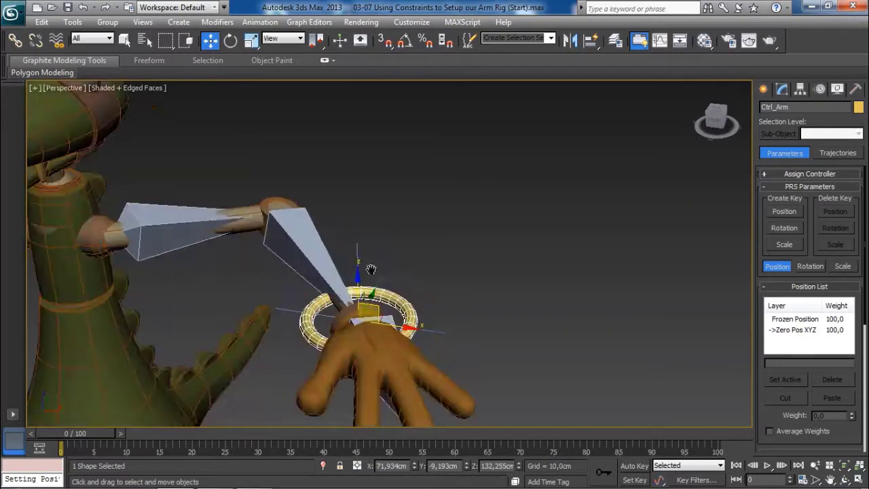
pyautogui.moveTo(374, 312); pyautogui.dragTo(368, 306, button='middle')
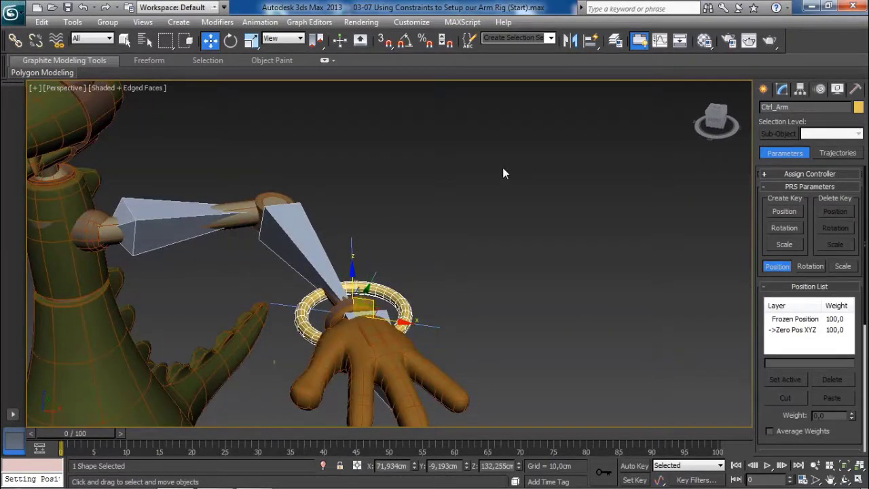
# Return the Ctrl_Arm ring to its frozen rest pose with Transform To Zero
pyautogui.keyDown('alt'); pyautogui.rightClick(399, 302); pyautogui.keyUp('alt')
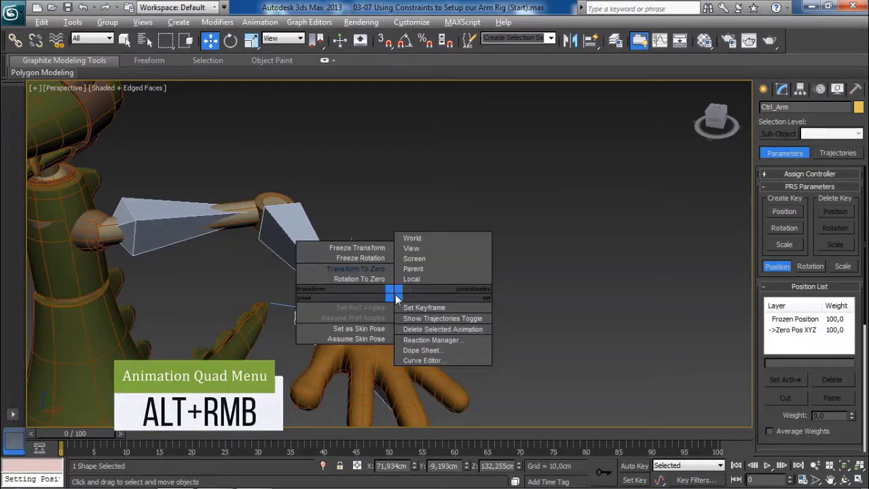
pyautogui.click(367, 270)
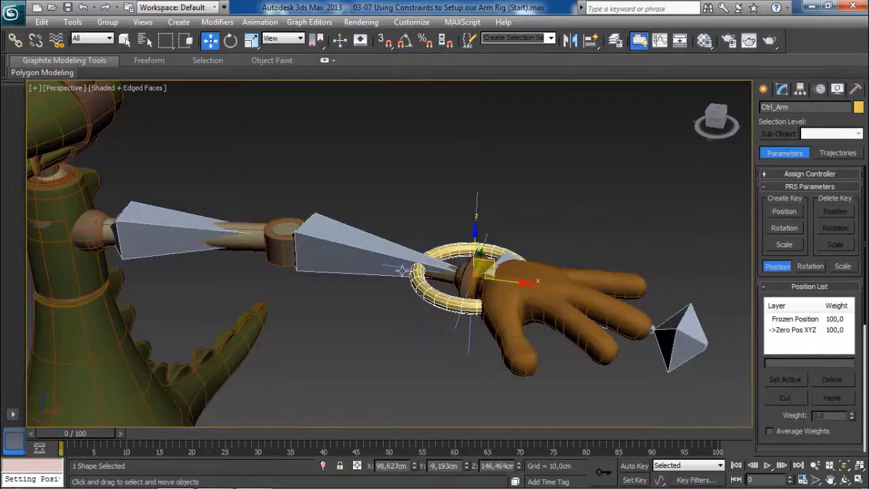
pyautogui.scroll(-5, 463, 294)
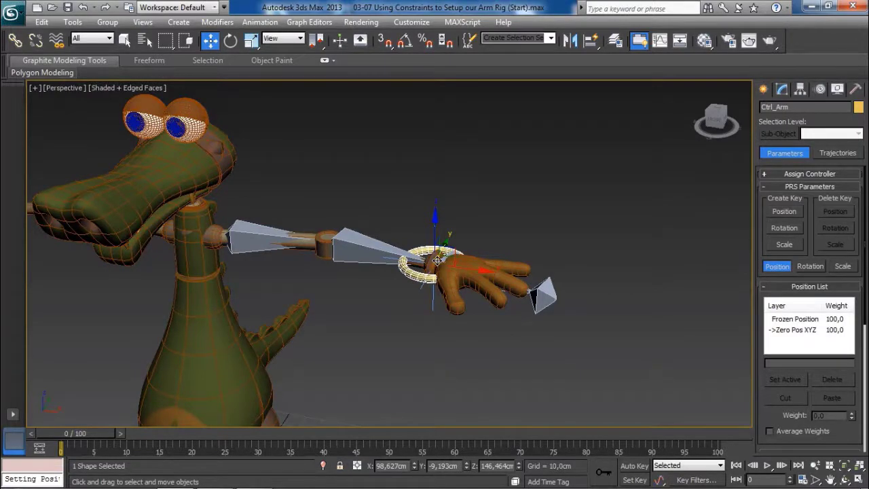
pyautogui.scroll(5, 437, 260)
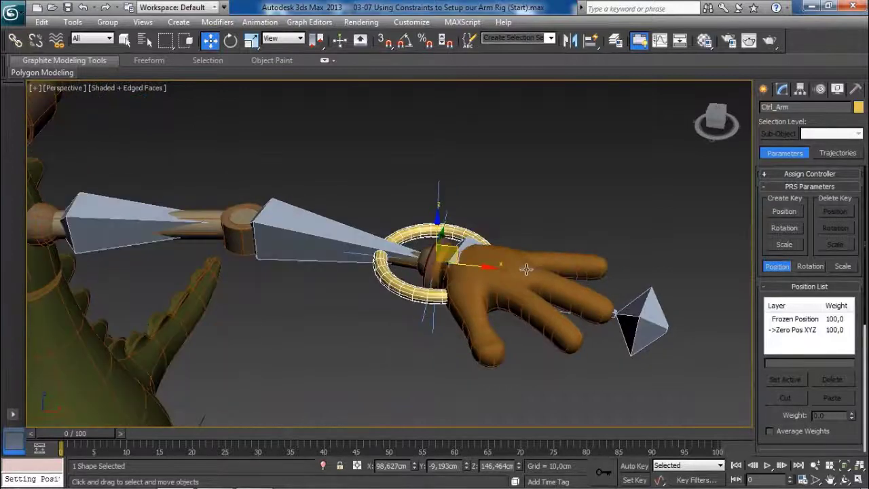
# Select Wrist_Bone inside the hand and try rotating it to test the wrist's movement
pyautogui.moveTo(525, 273); pyautogui.dragTo(426, 219, button='middle')
pyautogui.scroll(3, 449, 226)
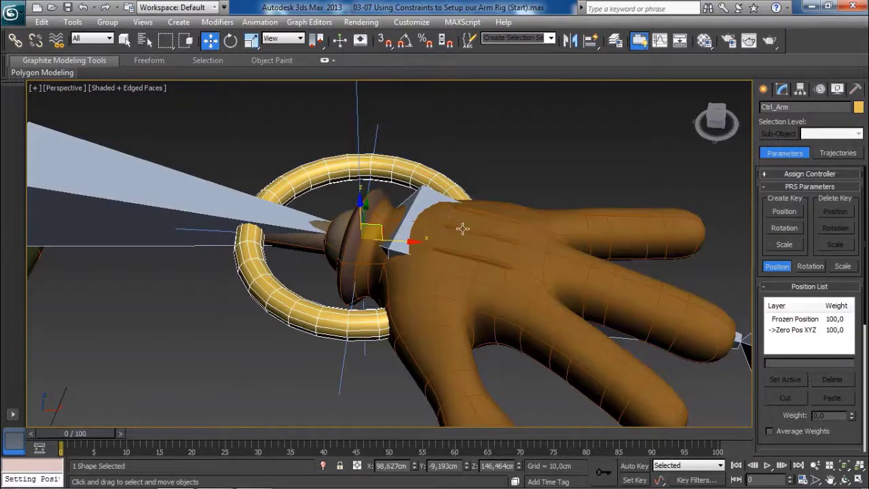
pyautogui.click(429, 217)
pyautogui.scroll(-3, 429, 217)
pyautogui.press('e')
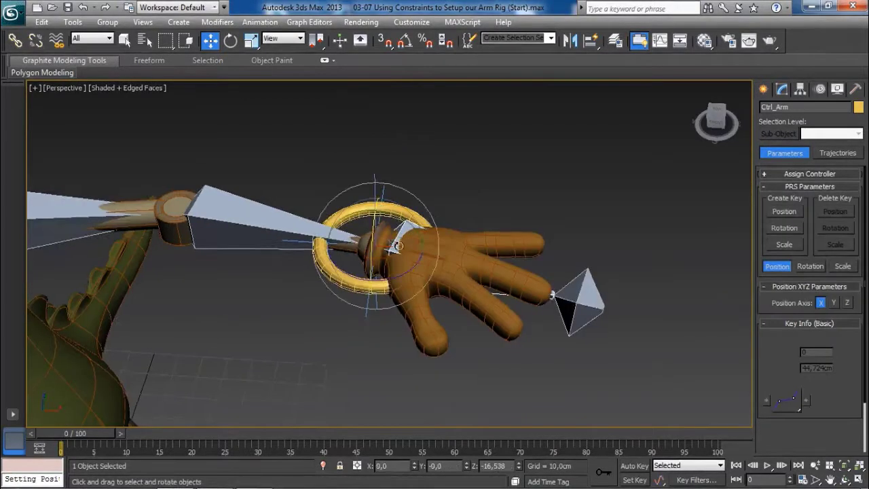
pyautogui.moveTo(386, 234)
pyautogui.mouseDown()
pyautogui.moveTo(390, 249)
pyautogui.moveTo(395, 233)
pyautogui.mouseUp()
pyautogui.moveTo(356, 211); pyautogui.dragTo(355, 212)
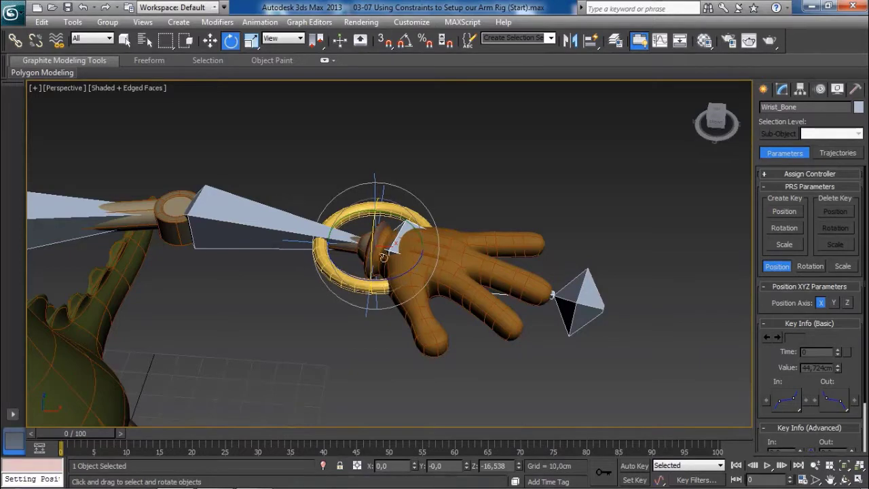
pyautogui.click(448, 189)
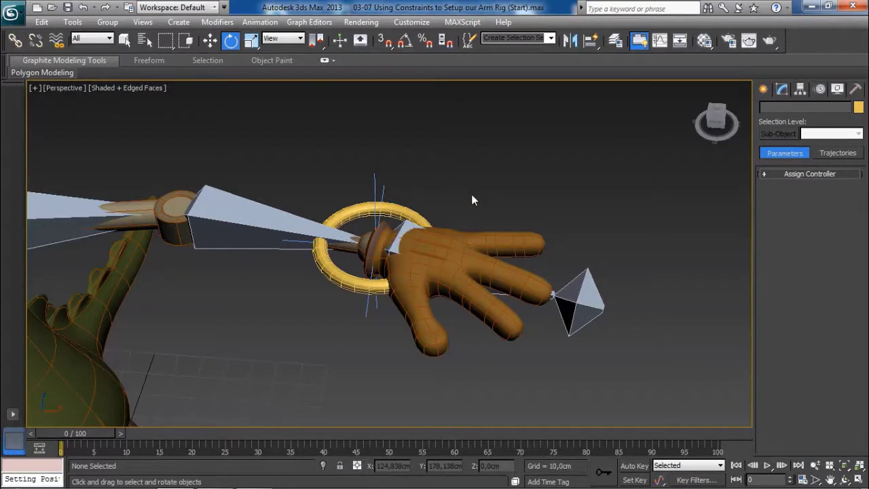
pyautogui.click(354, 208)
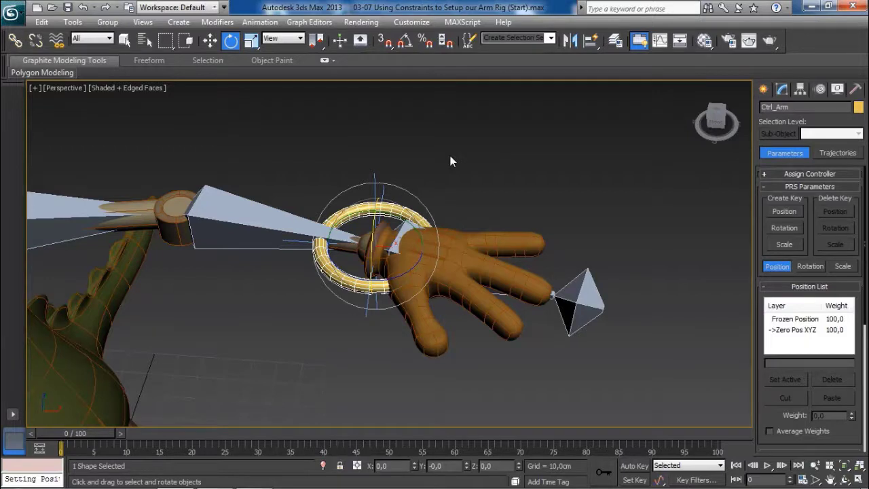
pyautogui.click(447, 187)
pyautogui.scroll(5, 454, 207)
pyautogui.keyDown('alt'); pyautogui.moveTo(455, 211); pyautogui.dragTo(457, 193, button='middle'); pyautogui.keyUp('alt')
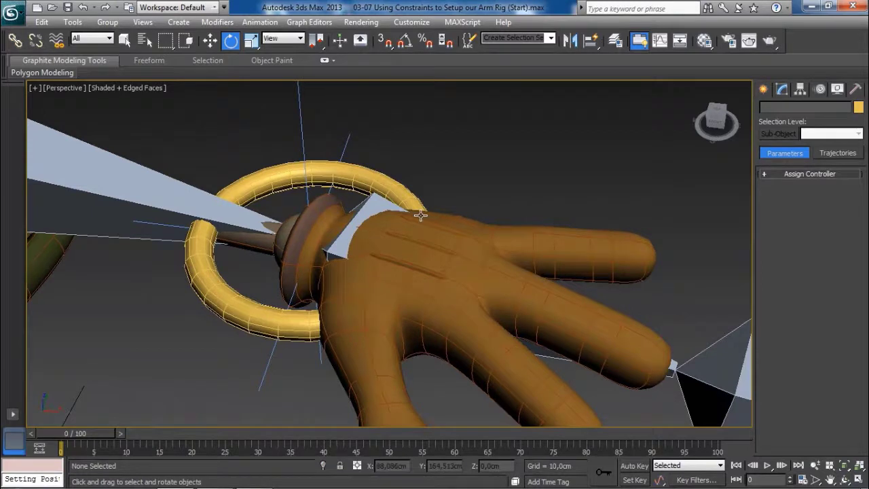
# Select Wrist_Bone and give it an Orientation Constraint targeting the Ctrl_Arm ring
pyautogui.scroll(-3, 419, 221)
pyautogui.click(401, 262)
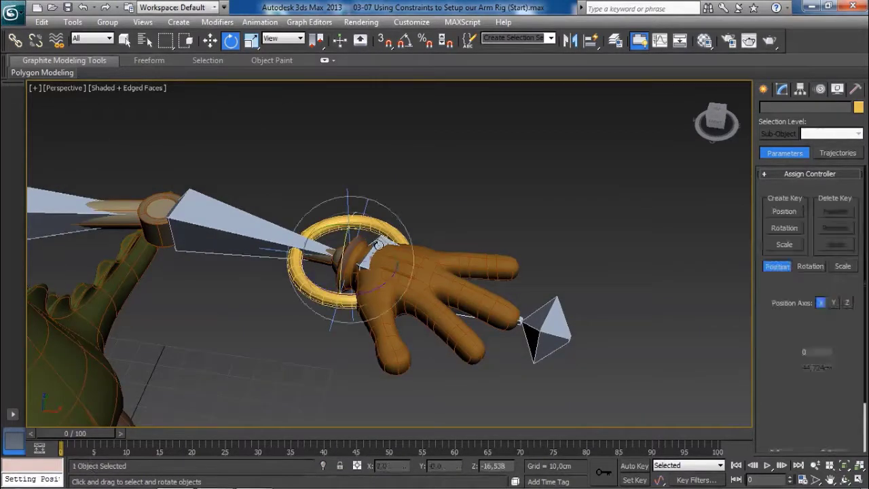
pyautogui.keyDown('alt'); pyautogui.moveTo(400, 263); pyautogui.dragTo(418, 260, button='middle'); pyautogui.keyUp('alt')
pyautogui.click(261, 22)
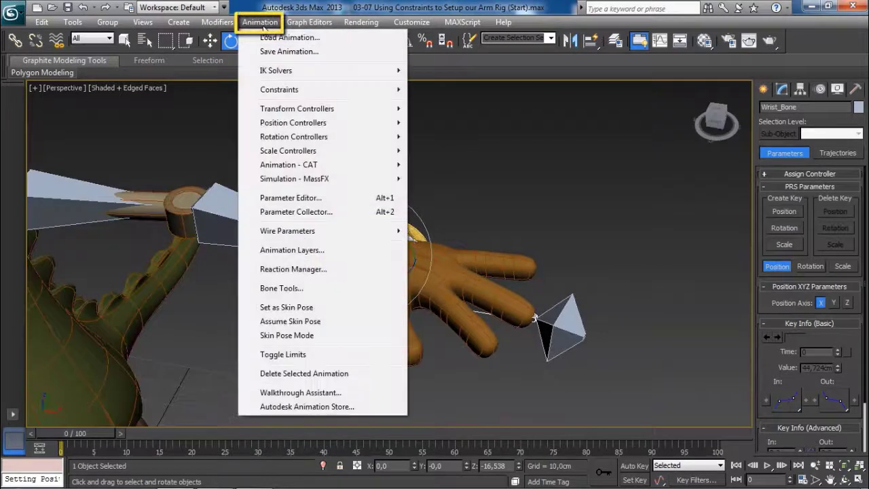
pyautogui.moveTo(283, 89)
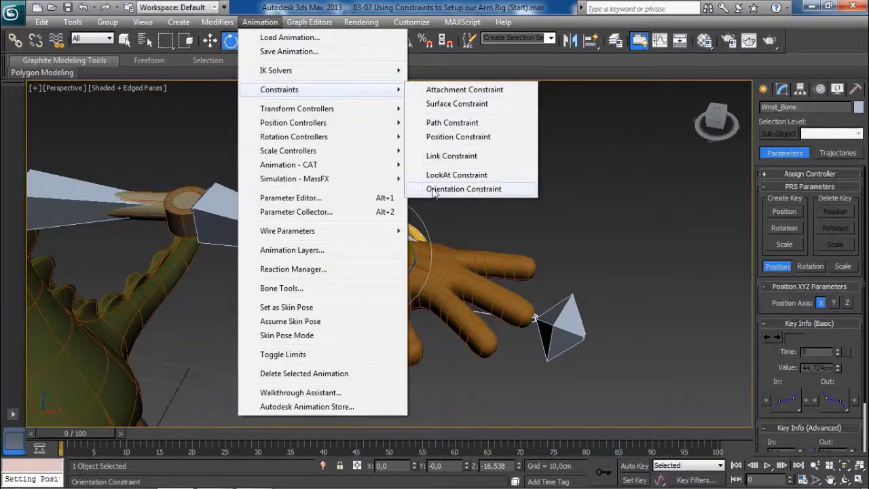
pyautogui.click(485, 190)
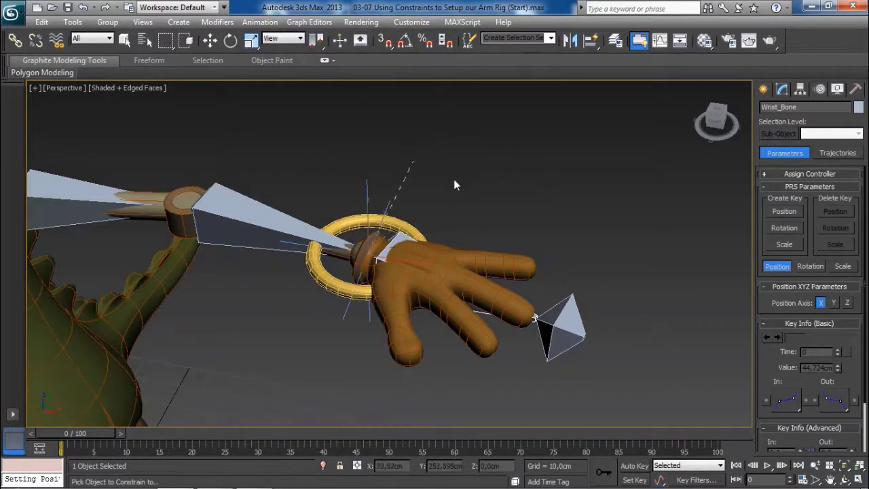
pyautogui.scroll(3, 425, 186)
pyautogui.keyDown('alt'); pyautogui.moveTo(424, 180); pyautogui.dragTo(411, 197, button='middle'); pyautogui.keyUp('alt')
pyautogui.scroll(-3, 441, 207)
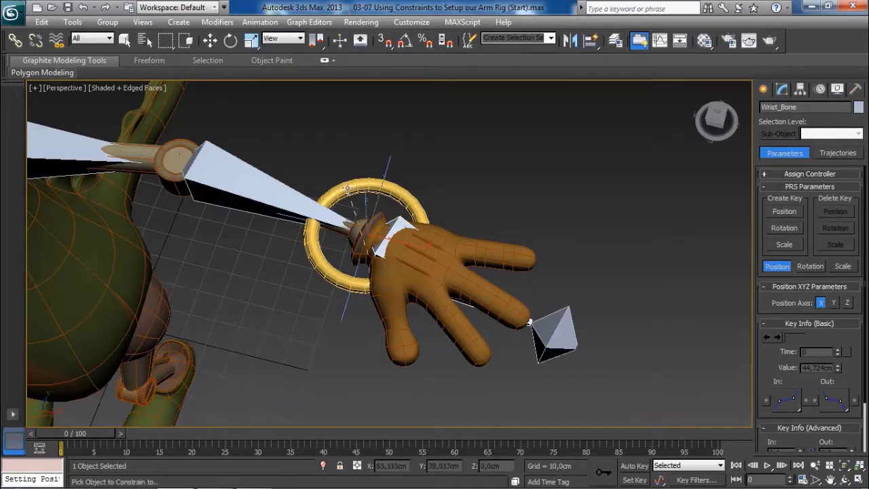
pyautogui.click(352, 191)
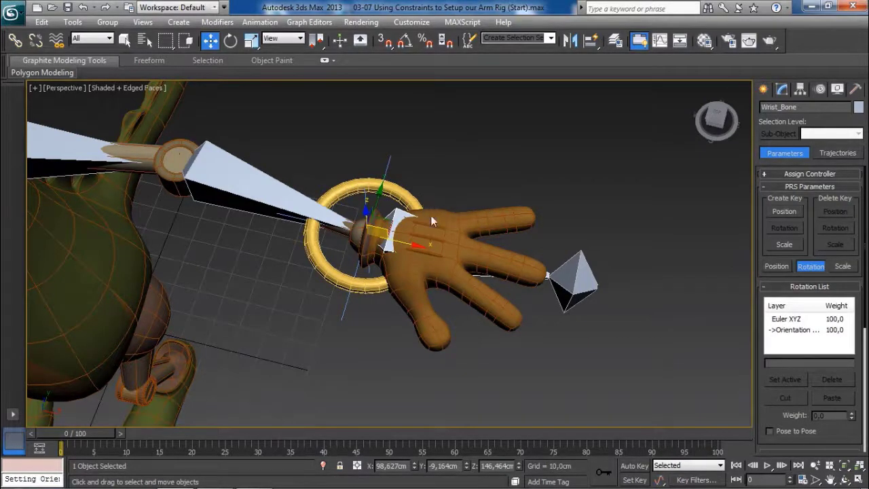
# Reselect Wrist_Bone and turn on Keep Initial Offset for its Orientation Constraint to Ctrl_Arm
pyautogui.moveTo(432, 209); pyautogui.dragTo(459, 216, button='middle')
pyautogui.click(456, 213)
pyautogui.click(460, 177)
pyautogui.keyDown('alt'); pyautogui.moveTo(459, 178); pyautogui.dragTo(443, 222, button='middle'); pyautogui.keyUp('alt')
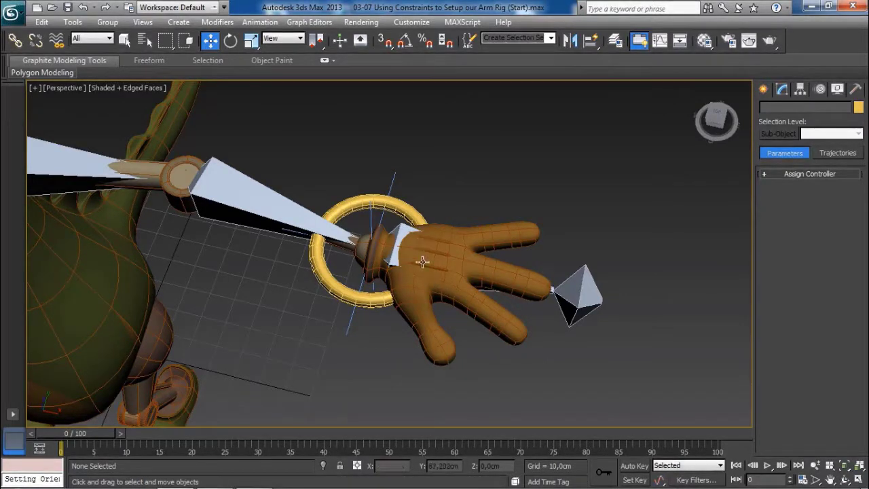
pyautogui.click(401, 233)
pyautogui.keyDown('alt'); pyautogui.moveTo(402, 234); pyautogui.dragTo(702, 189, button='middle'); pyautogui.keyUp('alt')
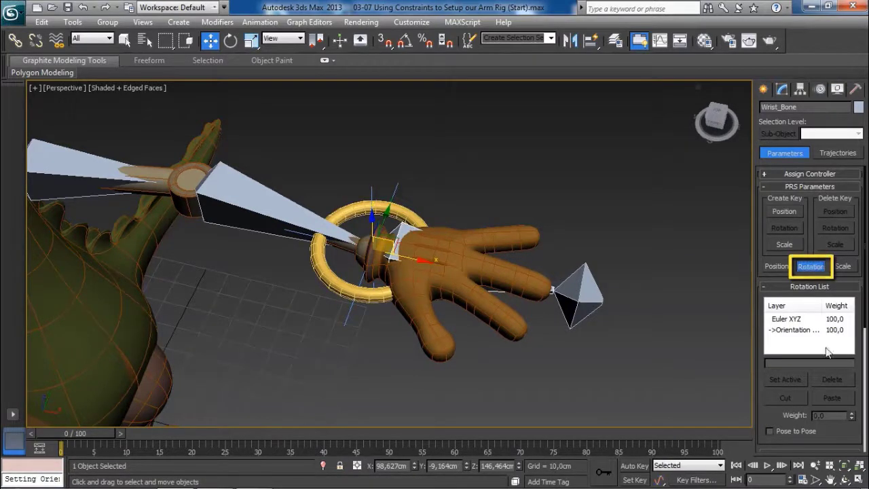
pyautogui.moveTo(775, 408); pyautogui.dragTo(780, 173)
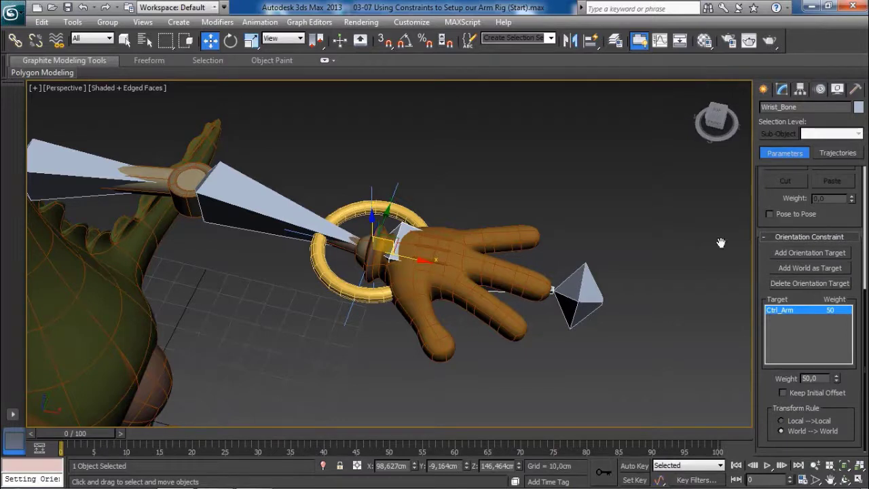
pyautogui.moveTo(509, 231); pyautogui.dragTo(511, 237, button='middle')
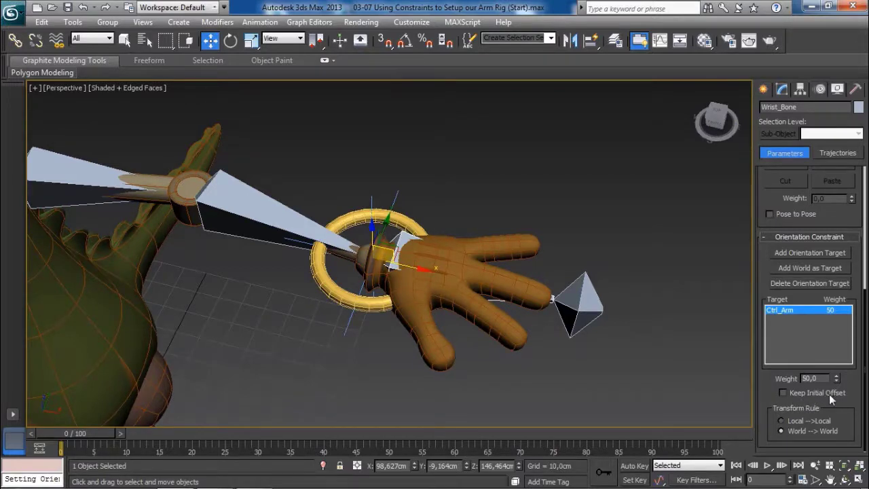
pyautogui.click(783, 393)
pyautogui.keyDown('alt'); pyautogui.moveTo(702, 341); pyautogui.dragTo(477, 258, button='middle'); pyautogui.keyUp('alt')
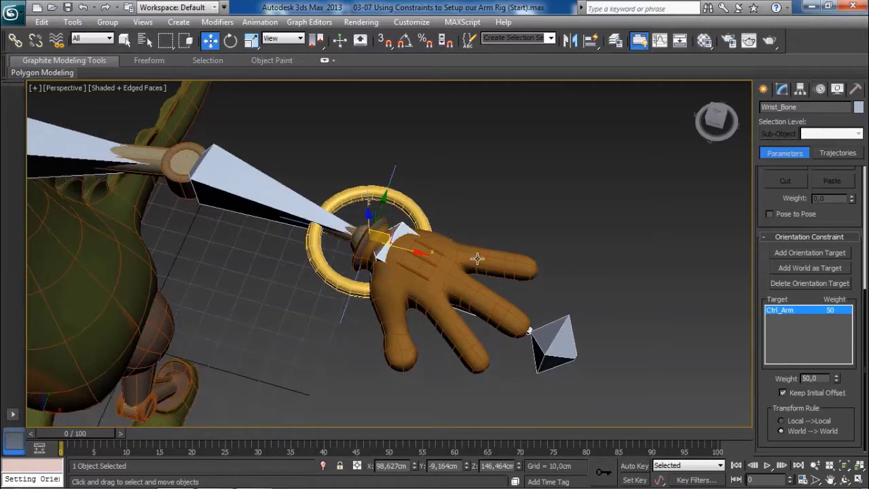
# Toggle Keep Initial Offset off and back on to compare the hand's orientation
pyautogui.click(783, 393)
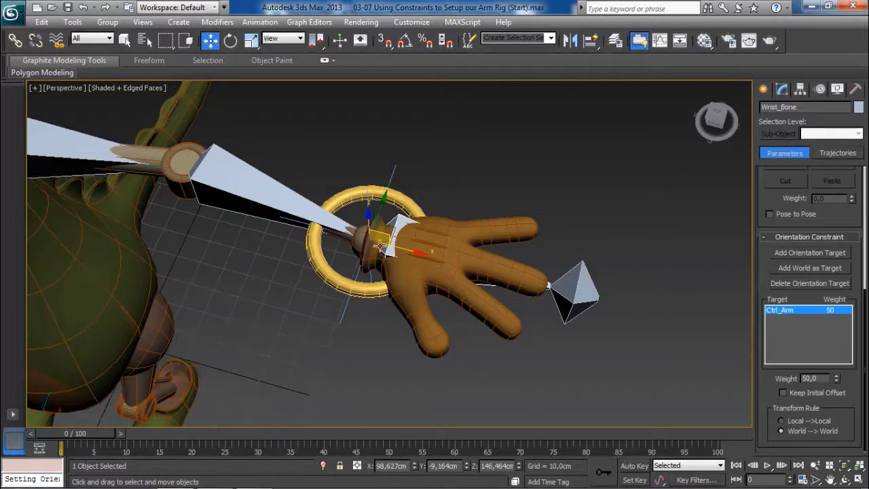
pyautogui.click(784, 396)
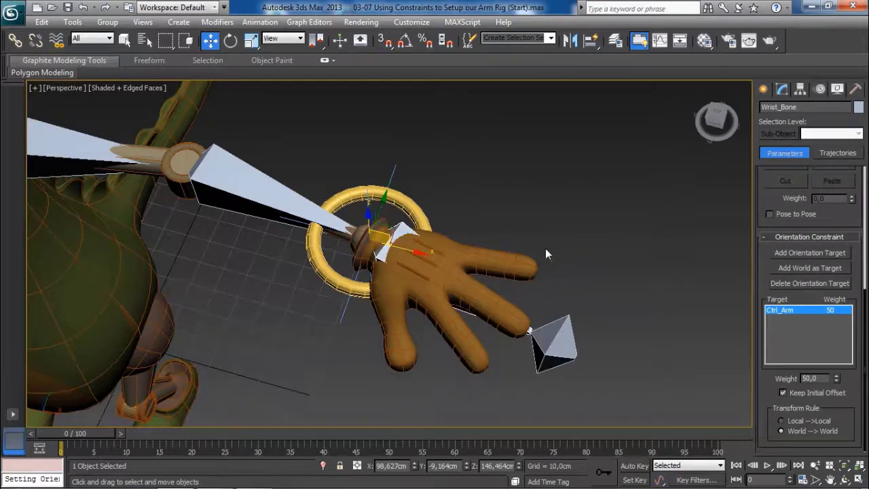
pyautogui.keyDown('alt'); pyautogui.moveTo(545, 248); pyautogui.dragTo(431, 220, button='middle'); pyautogui.keyUp('alt')
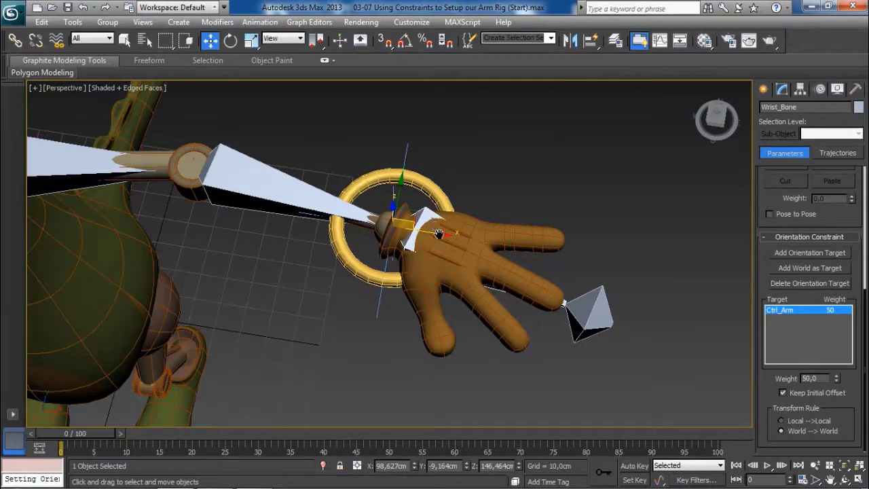
pyautogui.keyDown('alt'); pyautogui.moveTo(439, 234); pyautogui.dragTo(489, 200, button='middle'); pyautogui.keyUp('alt')
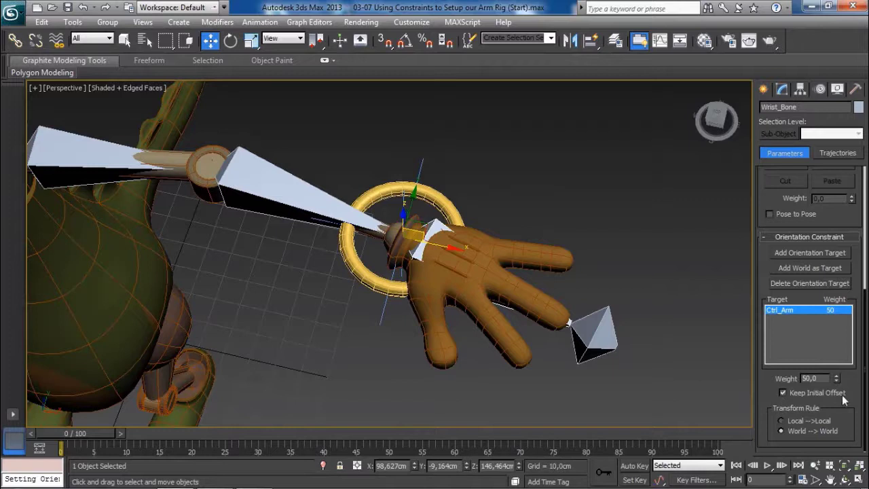
# Move the Ctrl_Arm ring up and toward the body to about X 73.7 cm, Z 160.8 cm to test the arm
pyautogui.keyDown('alt'); pyautogui.moveTo(464, 201); pyautogui.dragTo(481, 237, button='middle'); pyautogui.keyUp('alt')
pyautogui.click(447, 217)
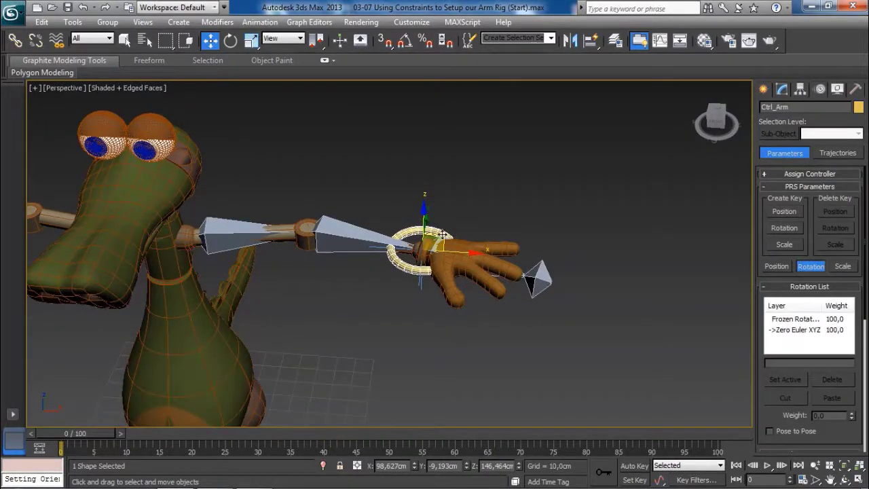
pyautogui.moveTo(447, 233); pyautogui.dragTo(403, 215)
pyautogui.scroll(3, 385, 216)
pyautogui.keyDown('alt'); pyautogui.moveTo(443, 239); pyautogui.dragTo(434, 243, button='middle'); pyautogui.keyUp('alt')
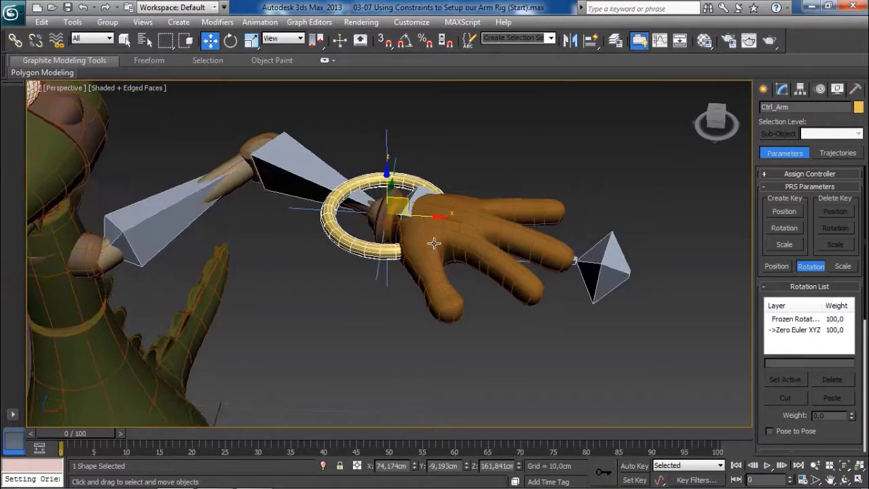
pyautogui.moveTo(390, 197)
pyautogui.mouseDown()
pyautogui.moveTo(347, 207)
pyautogui.moveTo(394, 173)
pyautogui.moveTo(392, 205)
pyautogui.mouseUp()
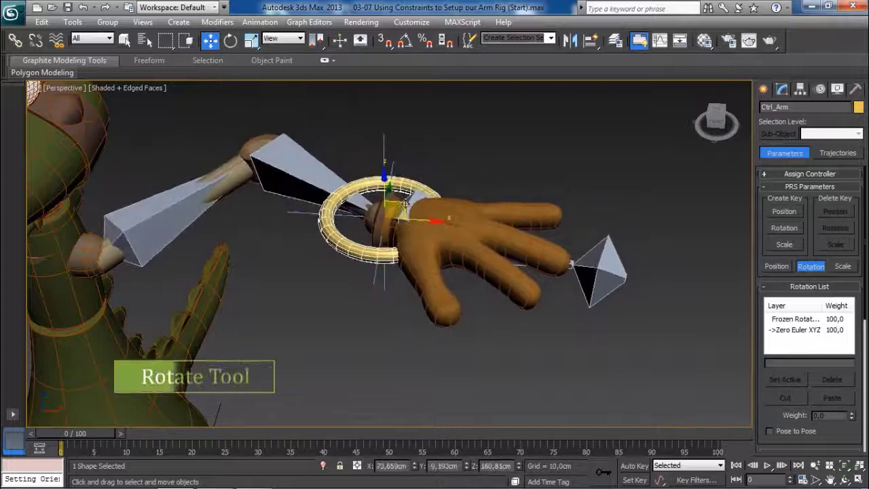
# Try rotating the Ctrl_Arm ring freely to test how the hand follows it
pyautogui.keyDown('alt'); pyautogui.moveTo(453, 232); pyautogui.dragTo(442, 201, button='middle'); pyautogui.keyUp('alt')
pyautogui.press('e')
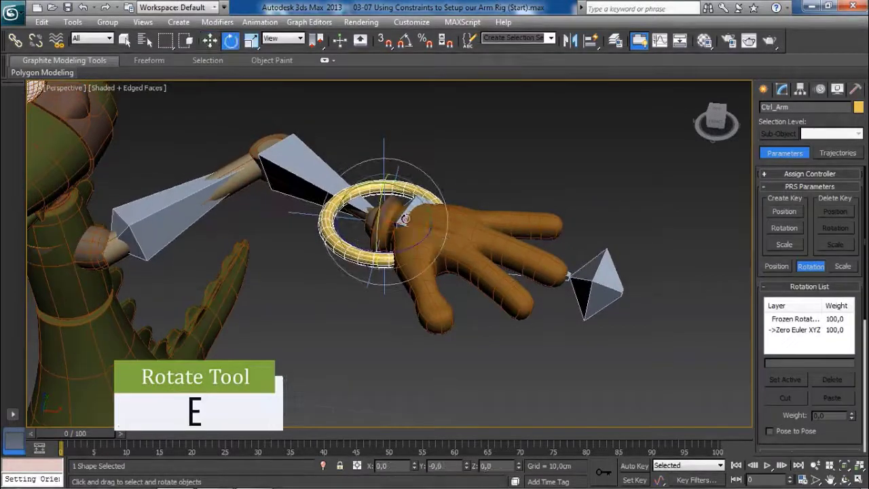
pyautogui.keyDown('alt'); pyautogui.moveTo(418, 231); pyautogui.dragTo(393, 241, button='middle'); pyautogui.keyUp('alt')
pyautogui.moveTo(394, 239)
pyautogui.mouseDown()
pyautogui.moveTo(368, 199)
pyautogui.moveTo(375, 212)
pyautogui.moveTo(378, 205)
pyautogui.moveTo(362, 196)
pyautogui.moveTo(380, 188)
pyautogui.moveTo(407, 233)
pyautogui.moveTo(392, 236)
pyautogui.mouseUp()
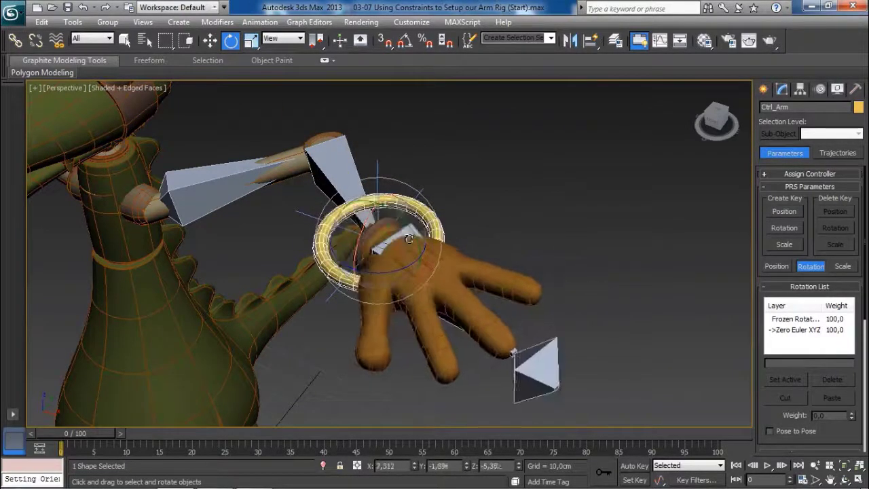
pyautogui.rightClick(394, 238)
pyautogui.moveTo(428, 249)
pyautogui.keyDown('alt'); pyautogui.mouseDown(button='middle')
pyautogui.moveTo(449, 254)
pyautogui.moveTo(442, 243)
pyautogui.mouseUp(button='middle'); pyautogui.keyUp('alt')
pyautogui.scroll(-4, 443, 243)
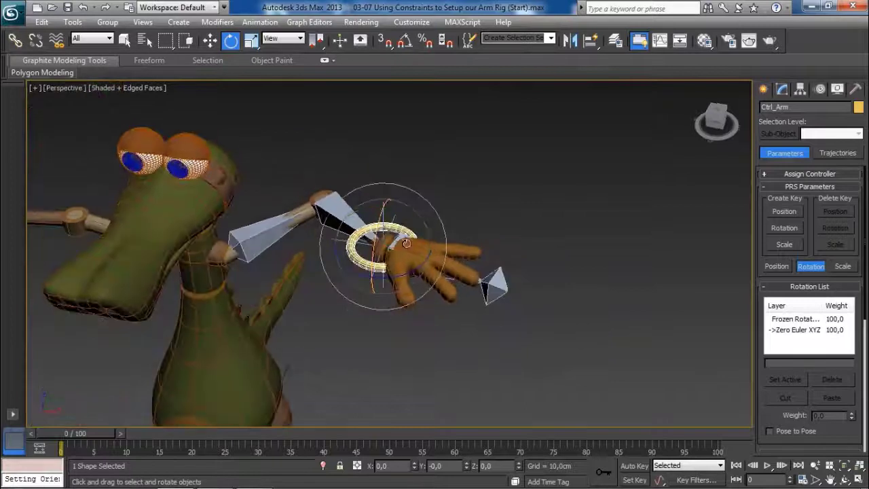
# Move the Ctrl_Arm ring slightly and rotate it to about X 19.3, Y 10, Z 3.7 degrees to test both constraints
pyautogui.press('w')
pyautogui.moveTo(403, 234); pyautogui.dragTo(429, 241)
pyautogui.keyDown('alt'); pyautogui.moveTo(428, 241); pyautogui.dragTo(419, 223, button='middle'); pyautogui.keyUp('alt')
pyautogui.press('e')
pyautogui.moveTo(419, 223); pyautogui.dragTo(412, 205)
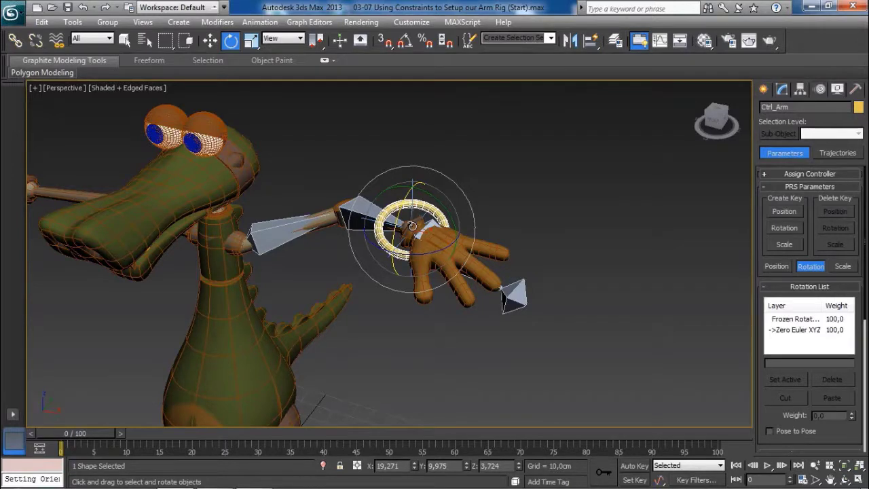
# Reset the Ctrl_Arm ring's position and rotation with Transform To Zero and reactivate the Move tool
pyautogui.scroll(2, 499, 246)
pyautogui.scroll(-1, 510, 246)
pyautogui.keyDown('alt'); pyautogui.moveTo(469, 211); pyautogui.dragTo(472, 211, button='middle'); pyautogui.keyUp('alt')
pyautogui.scroll(-1, 473, 223)
pyautogui.keyDown('alt'); pyautogui.rightClick(433, 214); pyautogui.keyUp('alt')
pyautogui.click(407, 186)
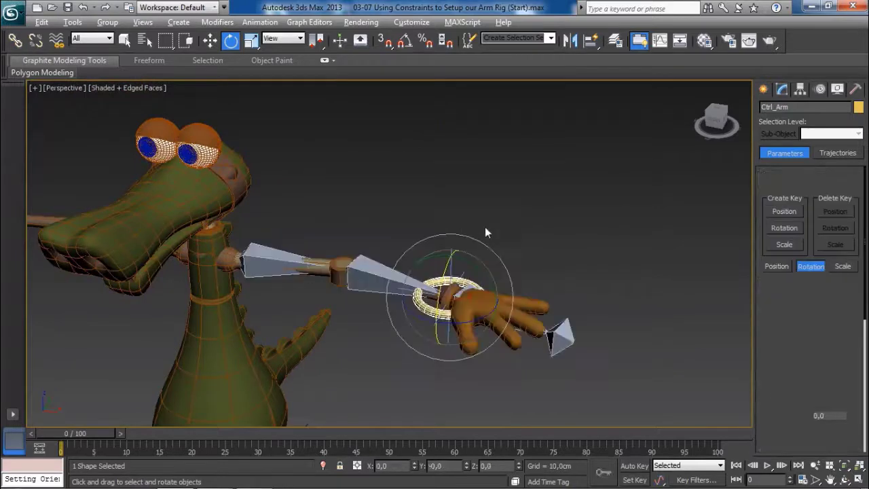
pyautogui.moveTo(491, 243); pyautogui.dragTo(464, 239, button='middle')
pyautogui.scroll(1, 477, 243)
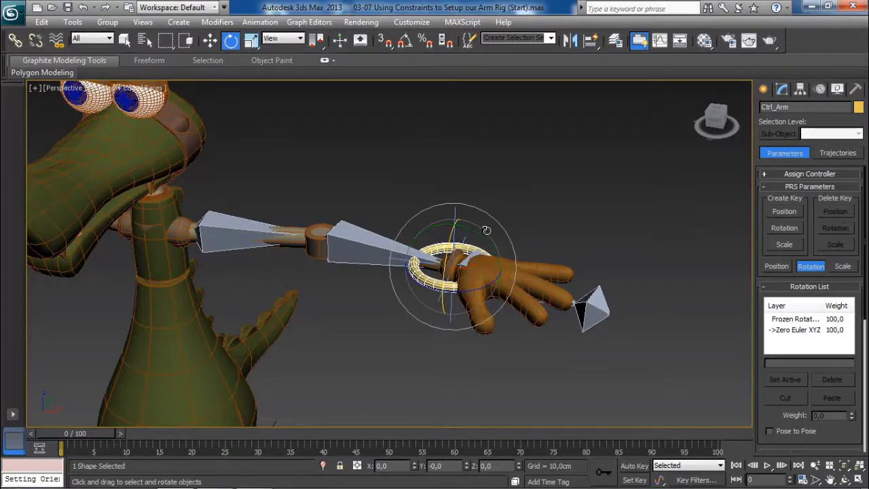
pyautogui.press('w')
pyautogui.moveTo(267, 221); pyautogui.dragTo(311, 202, button='middle')
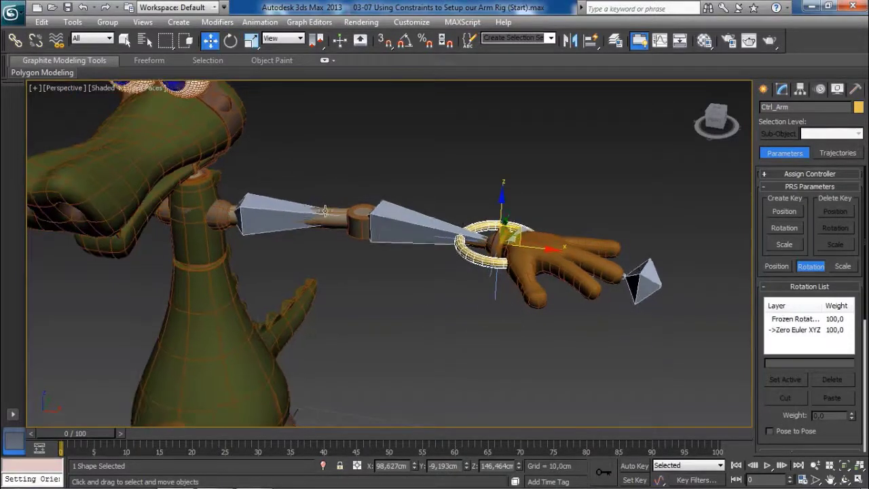
# Try moving the left upper arm mesh up and away from the shoulder
pyautogui.click(336, 224)
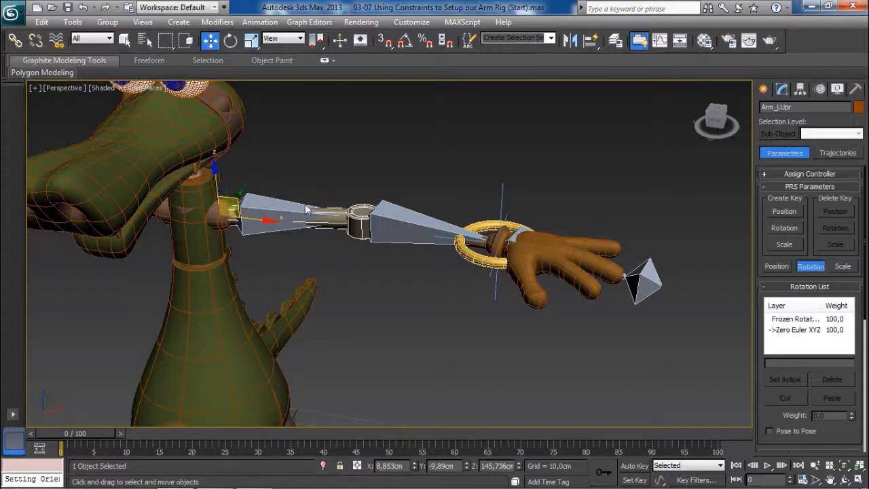
pyautogui.keyDown('alt'); pyautogui.moveTo(309, 210); pyautogui.dragTo(314, 190, button='middle'); pyautogui.keyUp('alt')
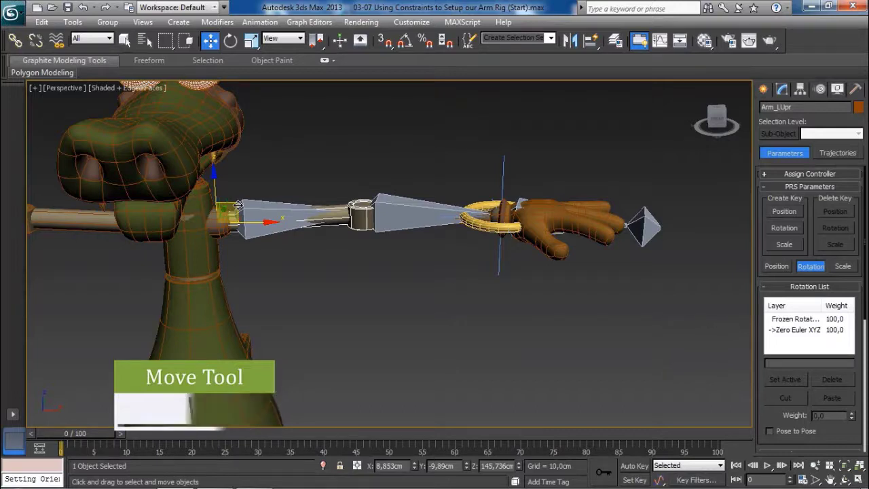
pyautogui.moveTo(238, 205); pyautogui.dragTo(265, 155)
pyautogui.rightClick(266, 156)
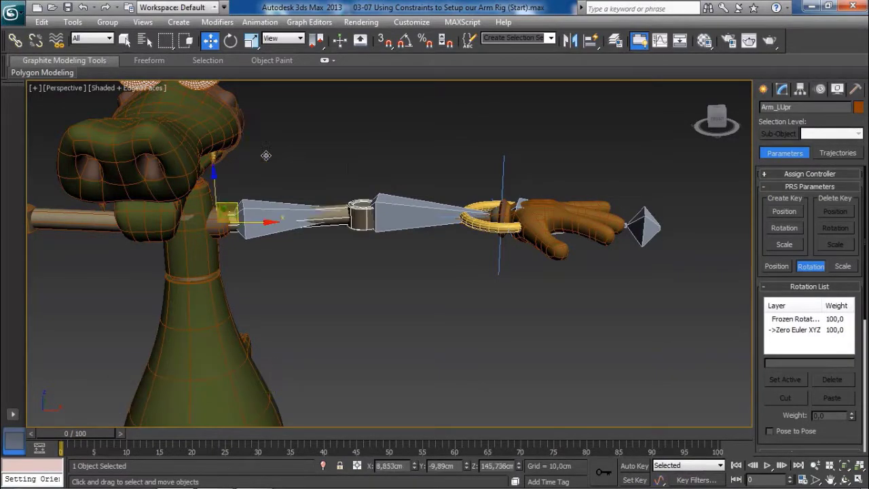
# Try moving the upper arm bone up and outward to test how the constrained wrist behaves
pyautogui.moveTo(254, 205); pyautogui.dragTo(345, 146)
pyautogui.moveTo(223, 179); pyautogui.dragTo(266, 211, button='middle')
pyautogui.moveTo(390, 176)
pyautogui.mouseDown()
pyautogui.moveTo(360, 182)
pyautogui.moveTo(343, 292)
pyautogui.moveTo(352, 188)
pyautogui.moveTo(407, 216)
pyautogui.moveTo(418, 208)
pyautogui.moveTo(377, 214)
pyautogui.moveTo(393, 209)
pyautogui.moveTo(366, 178)
pyautogui.moveTo(399, 176)
pyautogui.moveTo(390, 151)
pyautogui.moveTo(398, 145)
pyautogui.moveTo(378, 151)
pyautogui.moveTo(398, 141)
pyautogui.moveTo(370, 162)
pyautogui.moveTo(380, 179)
pyautogui.mouseUp()
pyautogui.rightClick(381, 178)
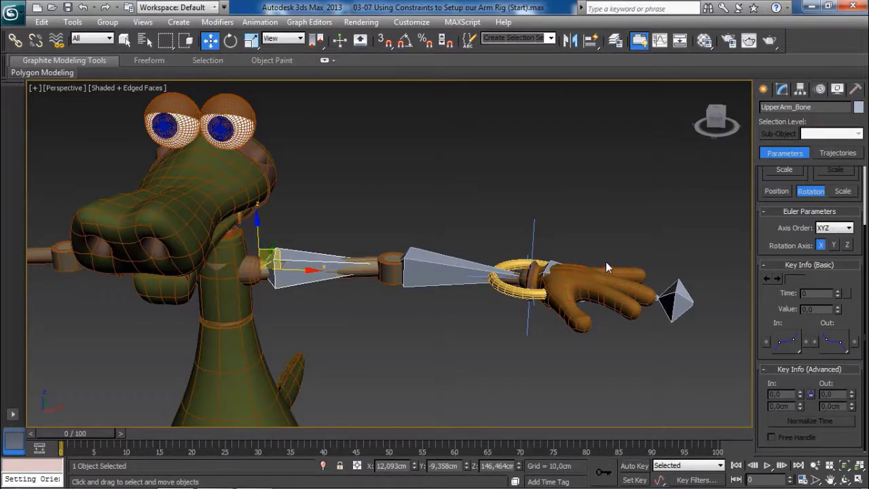
# Undo the recent operations back to before the Orientation Constraint was assigned to the wrist bone
pyautogui.keyDown('alt'); pyautogui.moveTo(603, 260); pyautogui.dragTo(540, 272, button='middle'); pyautogui.keyUp('alt')
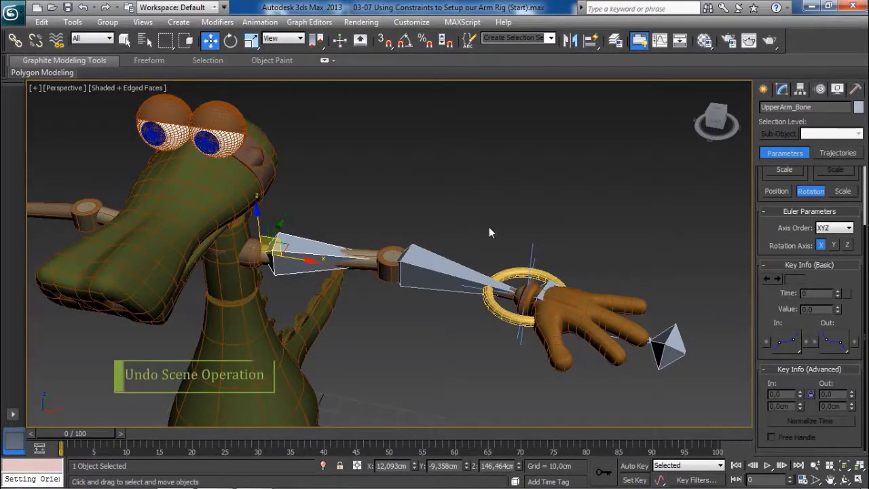
pyautogui.hotkey('ctrl', 'z')
pyautogui.moveTo(483, 200); pyautogui.dragTo(482, 194, button='middle')
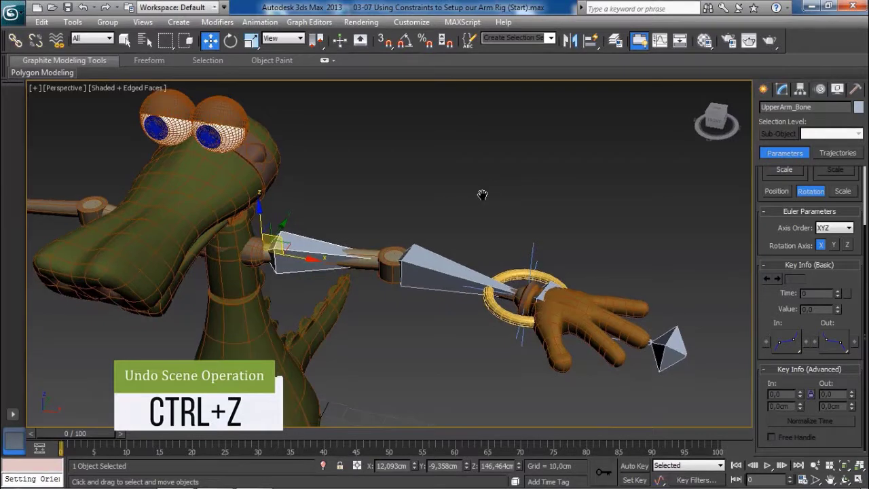
pyautogui.hotkey('ctrl', 'z')
pyautogui.hotkey('ctrl', 'z')
pyautogui.hotkey('ctrl', 'z')
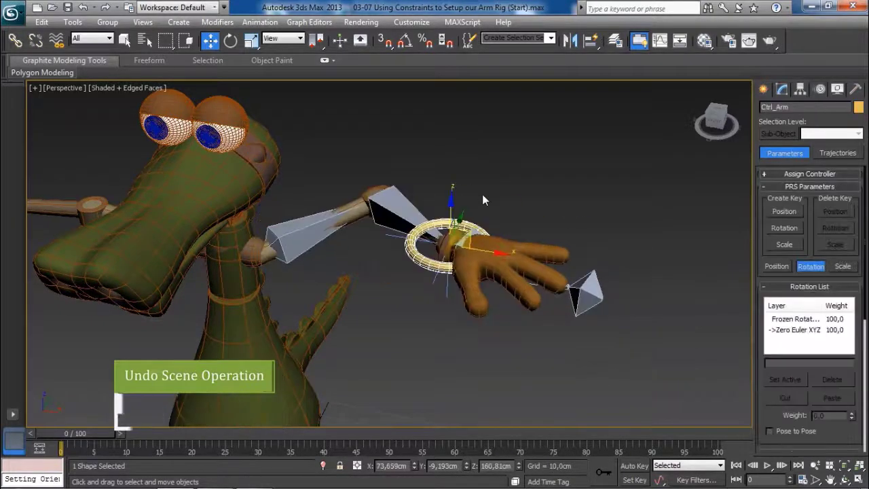
pyautogui.hotkey('ctrl', 'z')
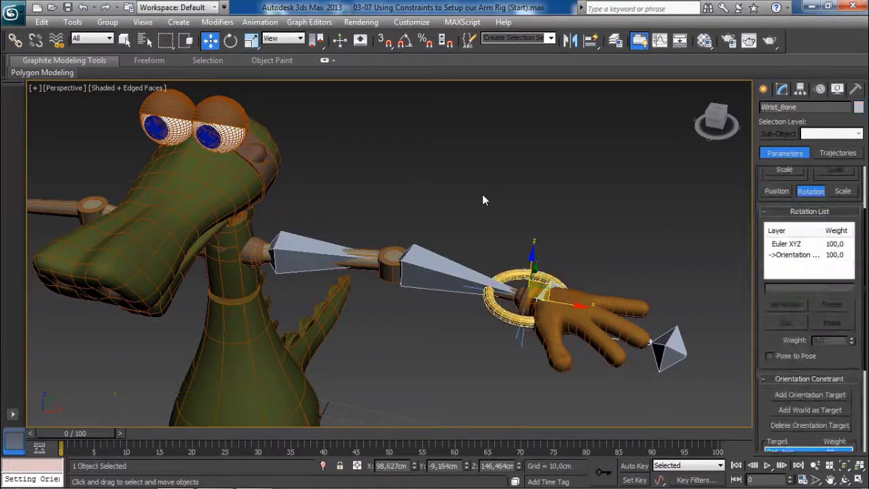
pyautogui.hotkey('ctrl', 'z')
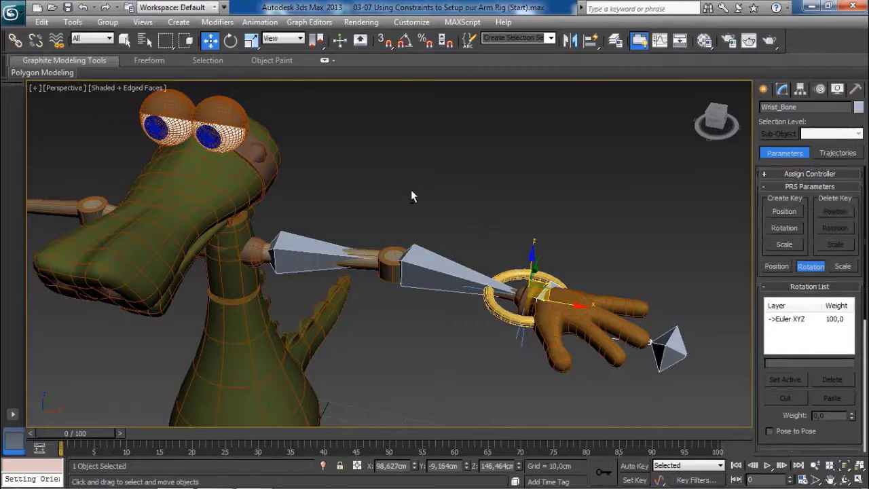
# Try moving the upper arm bone around the shoulder without the wrist's Orientation Constraint to test how the hand turns
pyautogui.keyDown('alt'); pyautogui.moveTo(410, 190); pyautogui.dragTo(322, 246, button='middle'); pyautogui.keyUp('alt')
pyautogui.click(286, 246)
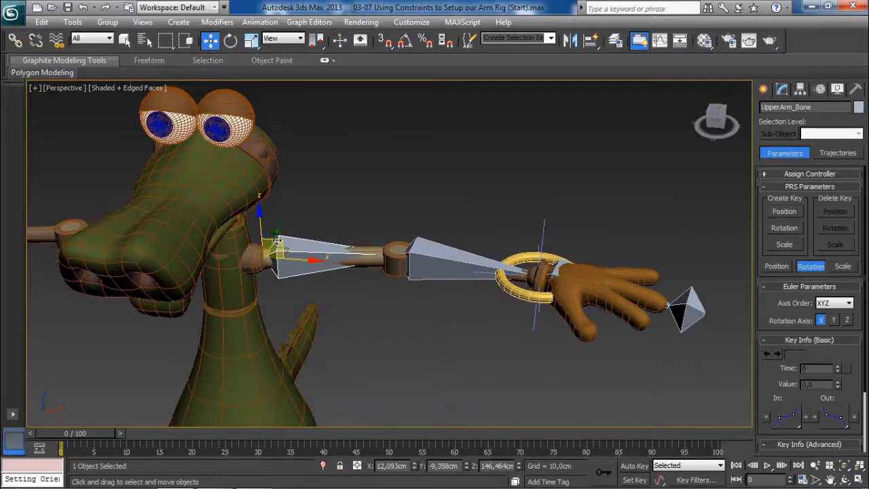
pyautogui.moveTo(277, 241); pyautogui.dragTo(372, 160)
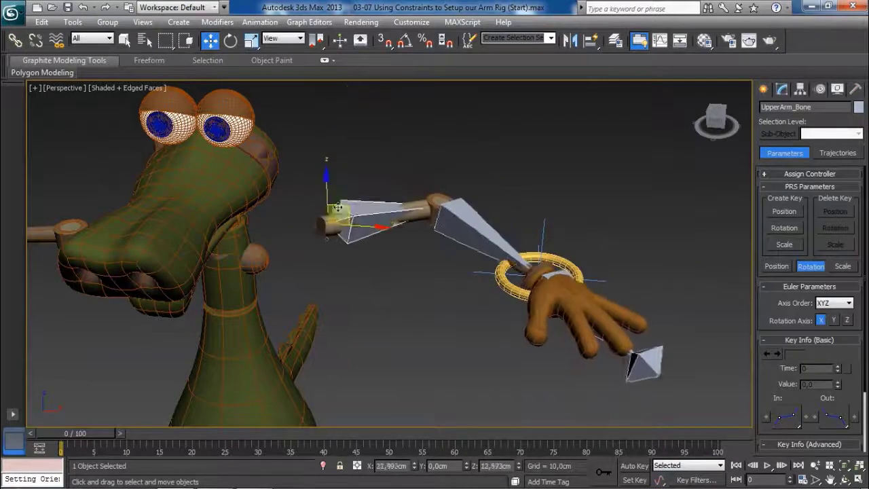
pyautogui.moveTo(337, 207); pyautogui.dragTo(339, 160)
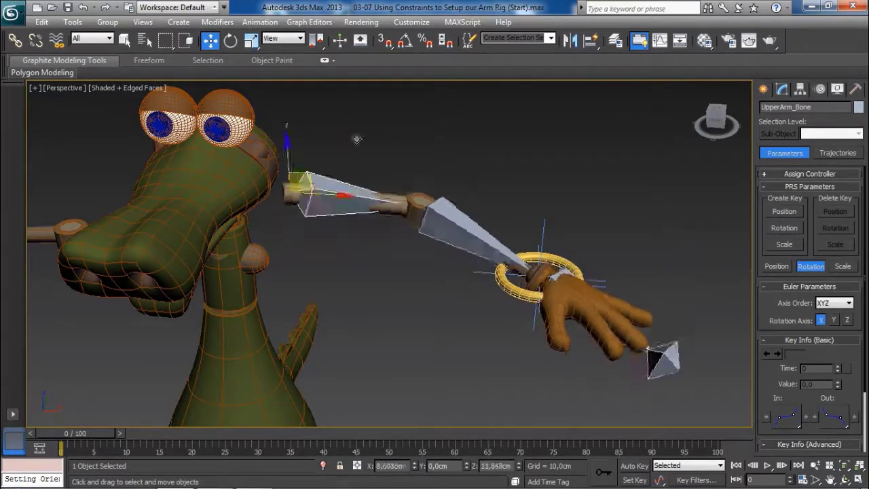
pyautogui.moveTo(289, 204); pyautogui.dragTo(285, 215)
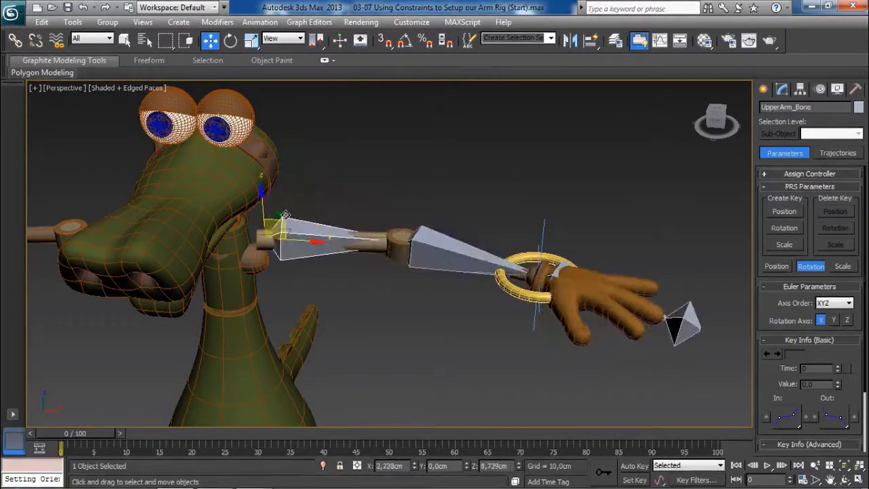
# Undo the upper arm bone's test moves and restore the wrist bone's Orientation Constraint
pyautogui.hotkey('ctrl', 'z')
pyautogui.hotkey('ctrl', 'z')
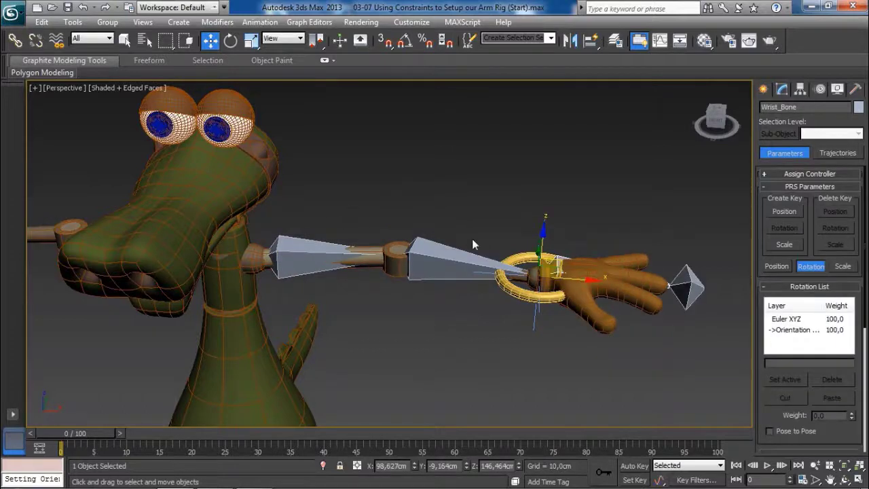
pyautogui.keyDown('alt'); pyautogui.moveTo(473, 244); pyautogui.dragTo(498, 264, button='middle'); pyautogui.keyUp('alt')
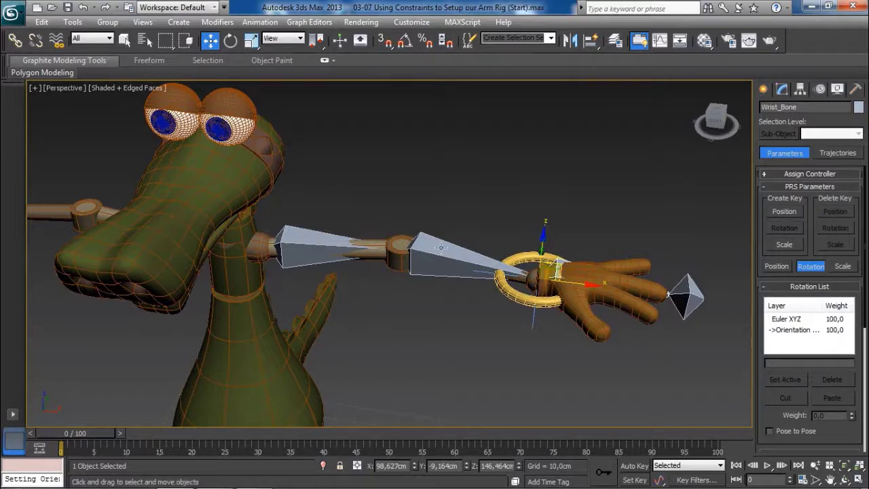
# Try moving the upper arm bone upward with the wrist's Orientation Constraint in place, and undo the move
pyautogui.click(314, 236)
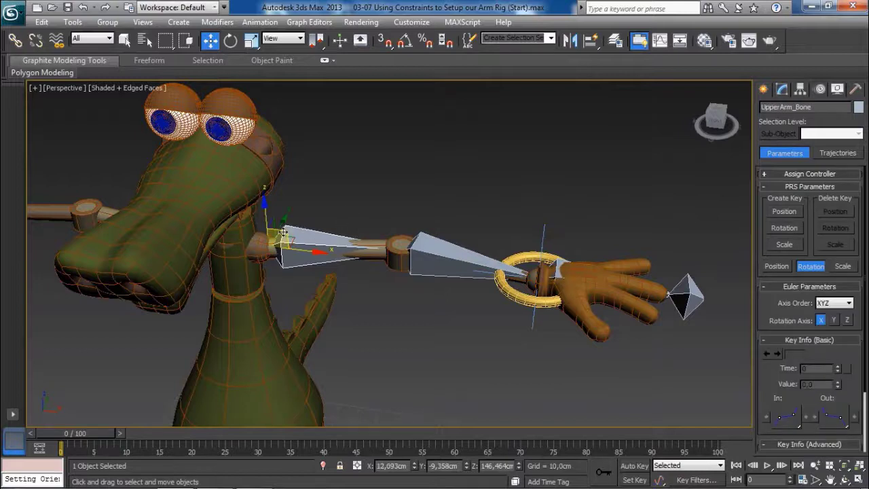
pyautogui.moveTo(290, 231); pyautogui.dragTo(322, 143)
pyautogui.hotkey('ctrl', 'z')
# Try transforming the Ctrl_Arm ring to test the hand, activate the Rotate tool and undo the test
pyautogui.click(505, 299)
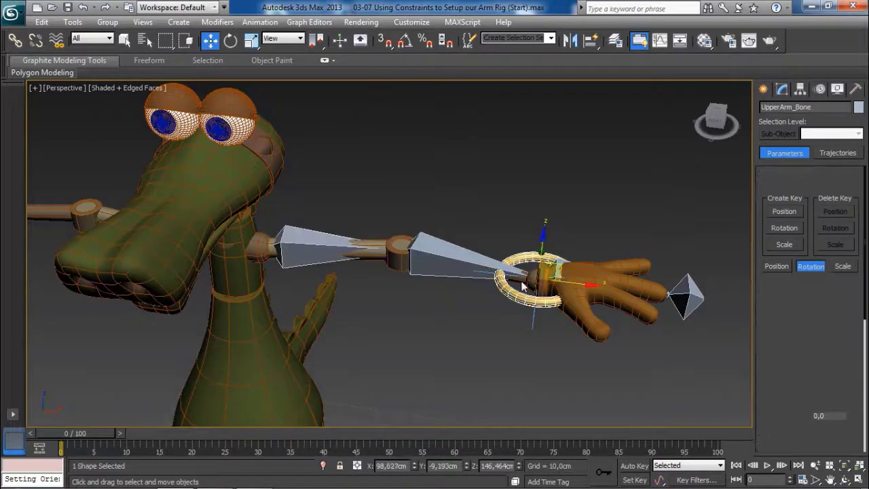
pyautogui.moveTo(555, 265)
pyautogui.mouseDown()
pyautogui.moveTo(442, 120)
pyautogui.moveTo(481, 154)
pyautogui.moveTo(438, 193)
pyautogui.moveTo(463, 161)
pyautogui.moveTo(516, 217)
pyautogui.moveTo(452, 234)
pyautogui.moveTo(367, 235)
pyautogui.moveTo(468, 243)
pyautogui.moveTo(419, 258)
pyautogui.moveTo(547, 302)
pyautogui.moveTo(551, 272)
pyautogui.moveTo(559, 289)
pyautogui.moveTo(549, 280)
pyautogui.moveTo(555, 275)
pyautogui.mouseUp()
pyautogui.press('e')
pyautogui.hotkey('ctrl', 'z')
# Deselect the Ctrl_Arm ring with the whole crocodile in view
pyautogui.moveTo(613, 216); pyautogui.dragTo(601, 209, button='middle')
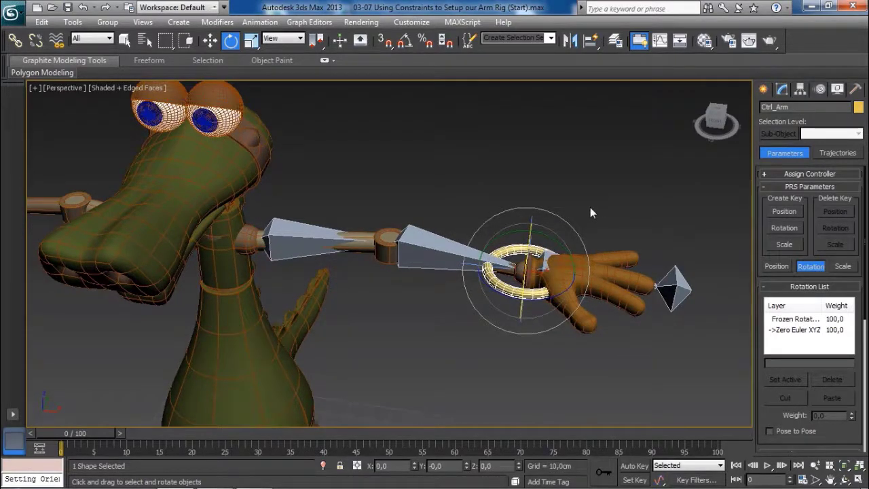
pyautogui.scroll(-3, 586, 209)
pyautogui.keyDown('alt'); pyautogui.moveTo(549, 235); pyautogui.dragTo(558, 199, button='middle'); pyautogui.keyUp('alt')
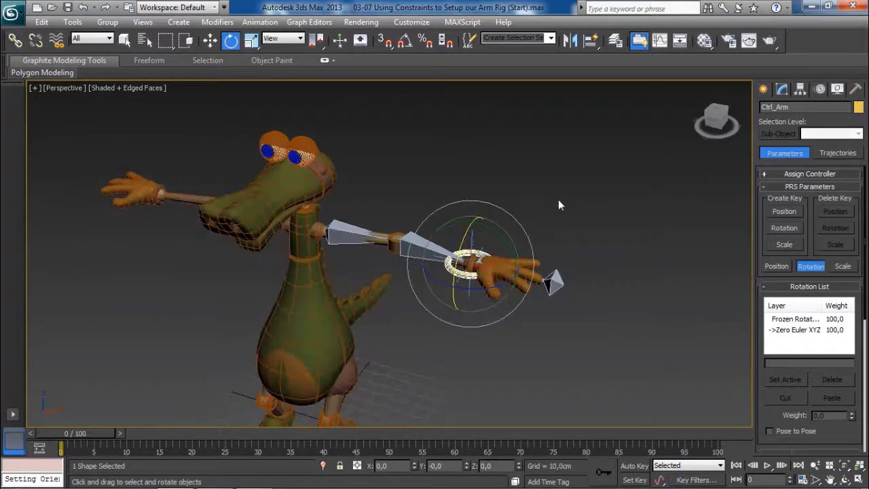
pyautogui.click(555, 229)
pyautogui.scroll(4, 538, 230)
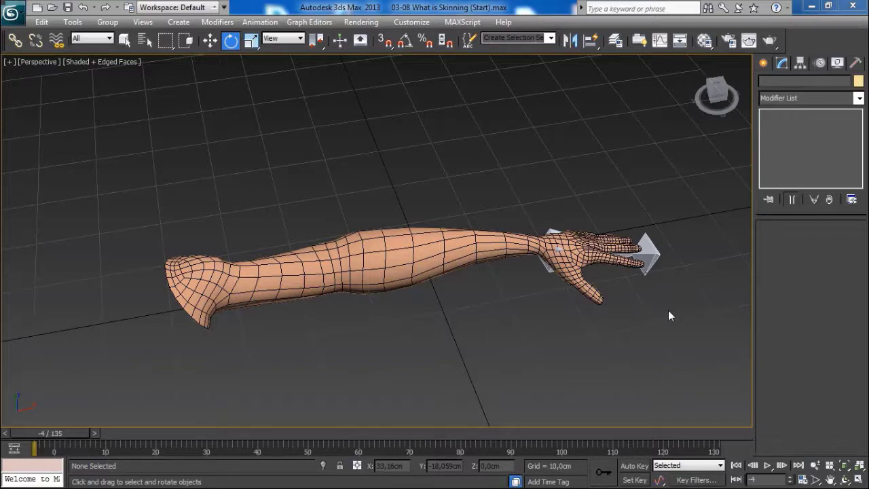
# Examine the bones inside the arm mesh in wireframe display, and return to shaded display
pyautogui.keyDown('alt'); pyautogui.moveTo(485, 299); pyautogui.dragTo(426, 273, button='middle'); pyautogui.keyUp('alt')
pyautogui.scroll(3, 426, 273)
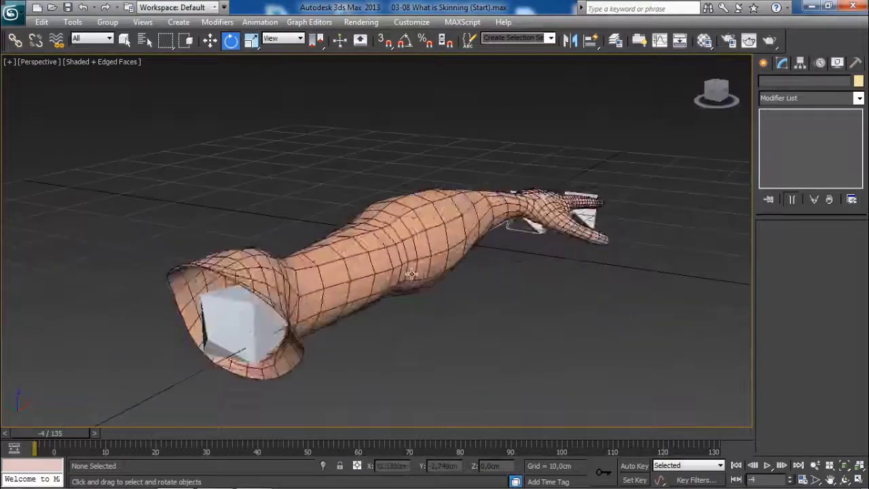
pyautogui.press('F3')
pyautogui.scroll(5, 374, 283)
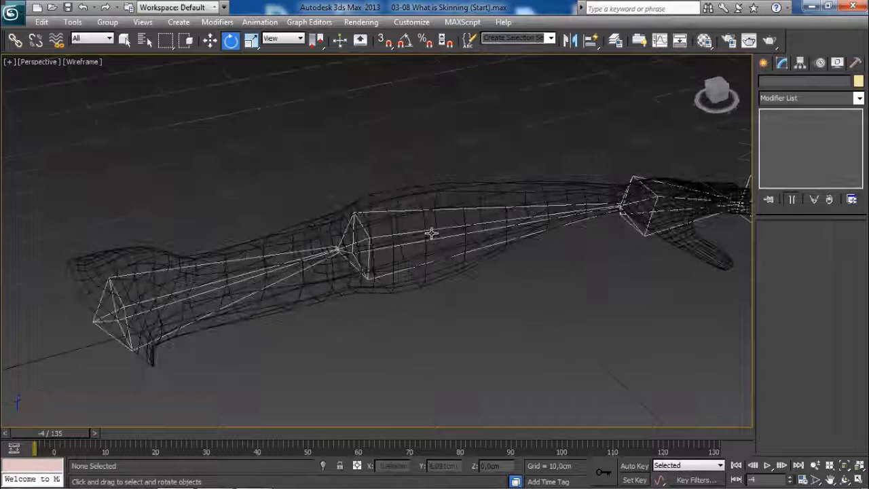
pyautogui.scroll(-5, 452, 258)
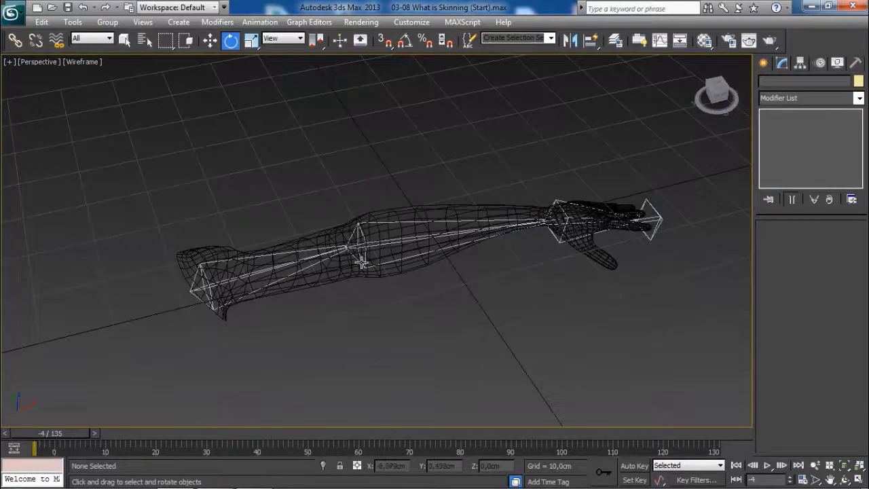
pyautogui.press('F3')
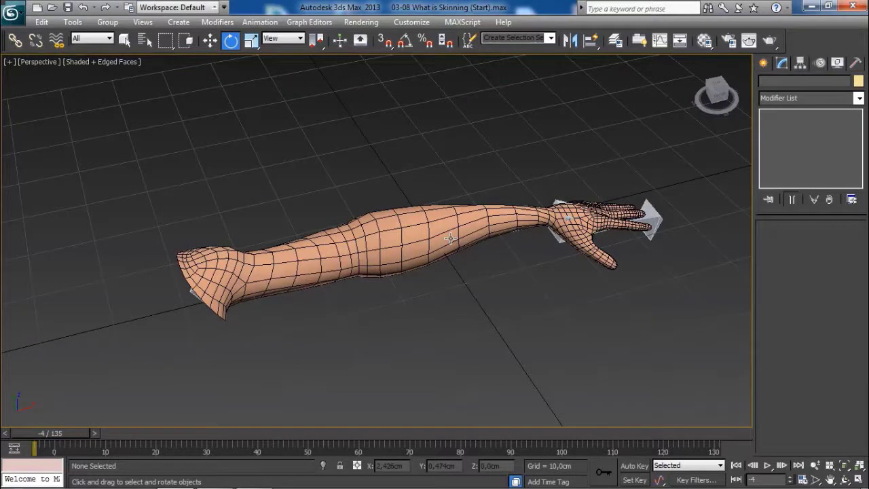
pyautogui.keyDown('alt'); pyautogui.moveTo(450, 238); pyautogui.dragTo(459, 265, button='middle'); pyautogui.keyUp('alt')
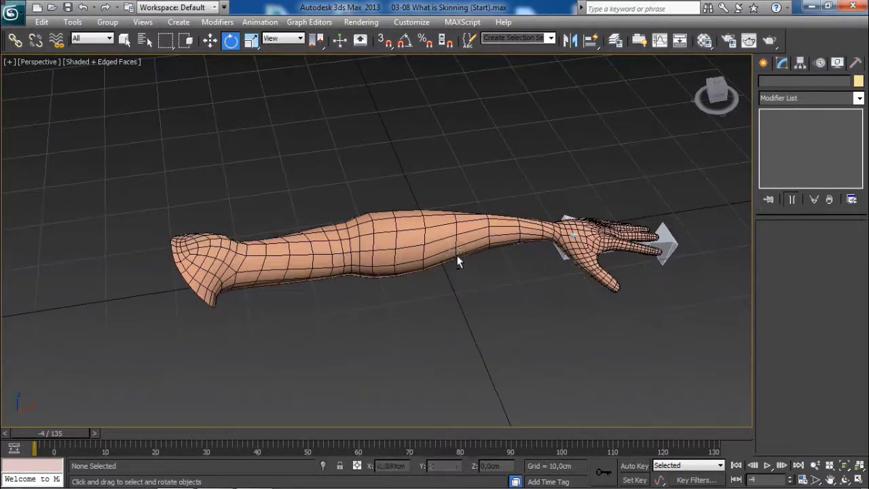
# Select the Arm mesh and apply the Skin modifier to it
pyautogui.click(442, 224)
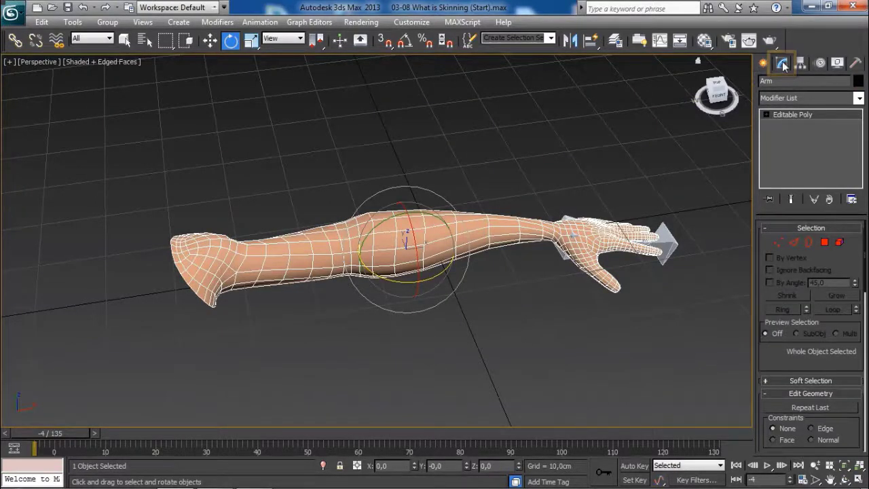
pyautogui.click(817, 102)
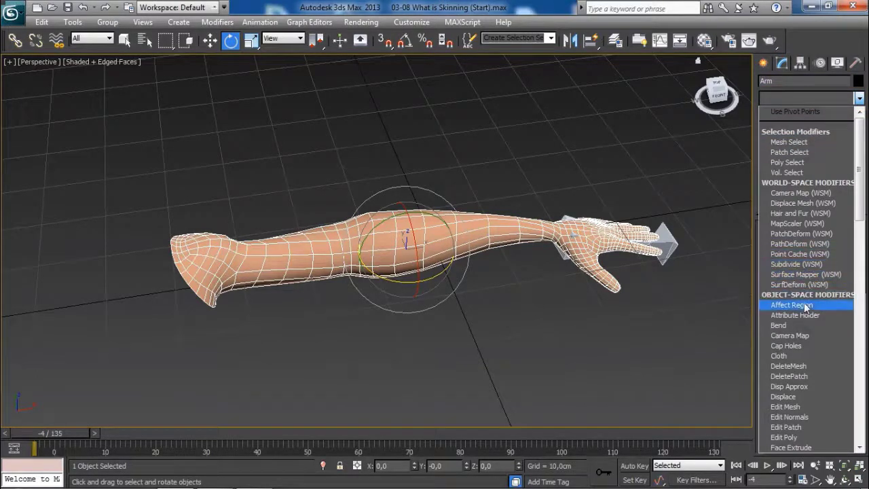
pyautogui.scroll(-1, 798, 271)
pyautogui.scroll(-1, 795, 272)
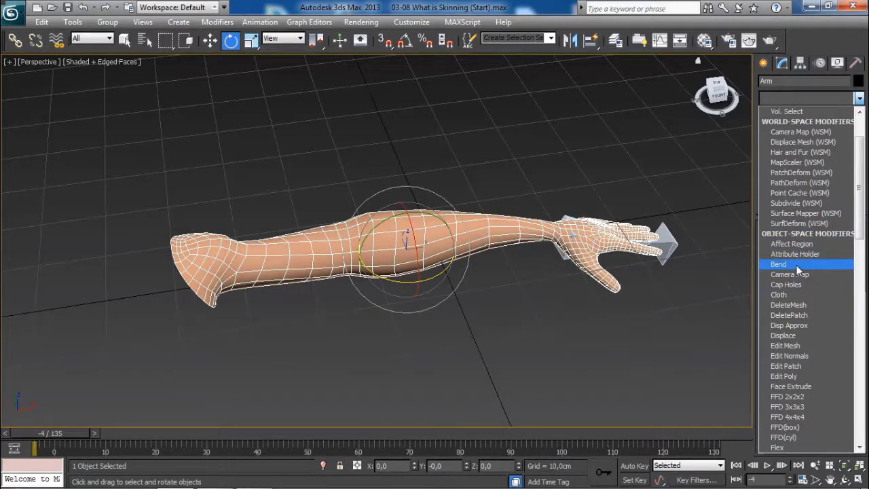
pyautogui.press('s')
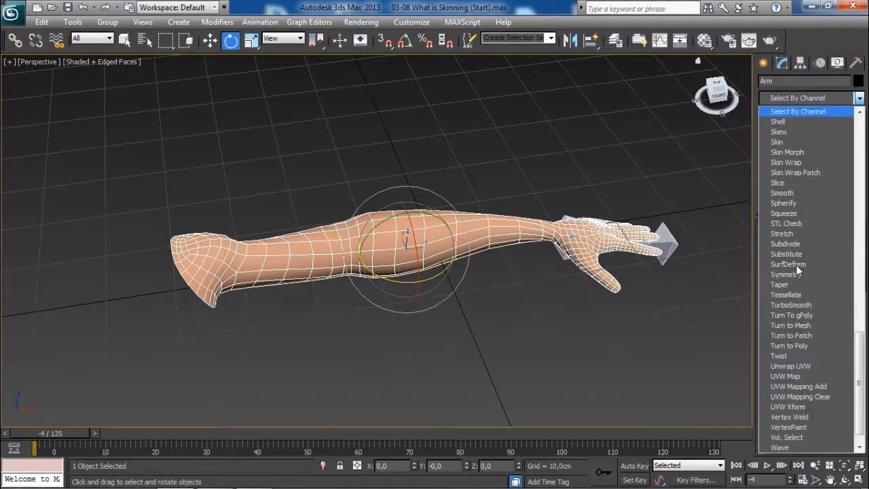
pyautogui.click(794, 144)
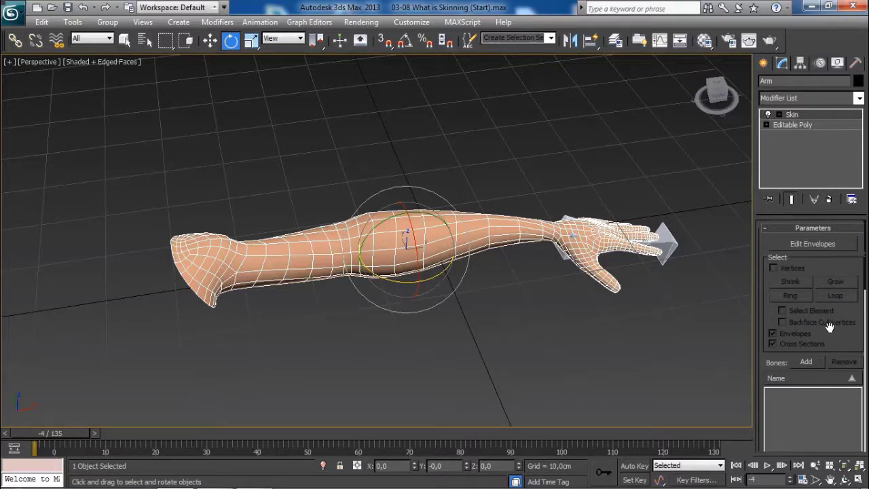
# Add the Forearm Bone, Hand Bone and Upperarm Bone to the Arm's Skin modifier, leaving out the Hand TipBone
pyautogui.scroll(-1, 820, 333)
pyautogui.scroll(-5, 818, 311)
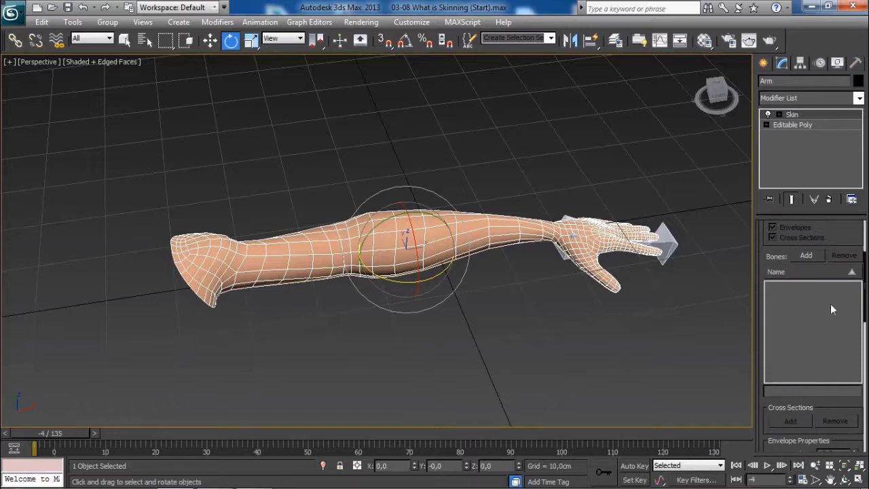
pyautogui.scroll(5, 791, 267)
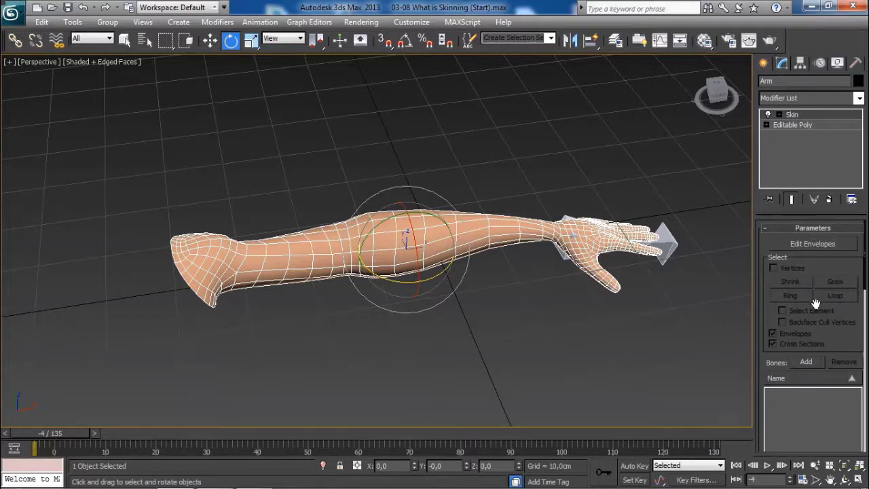
pyautogui.moveTo(831, 342); pyautogui.dragTo(840, 218)
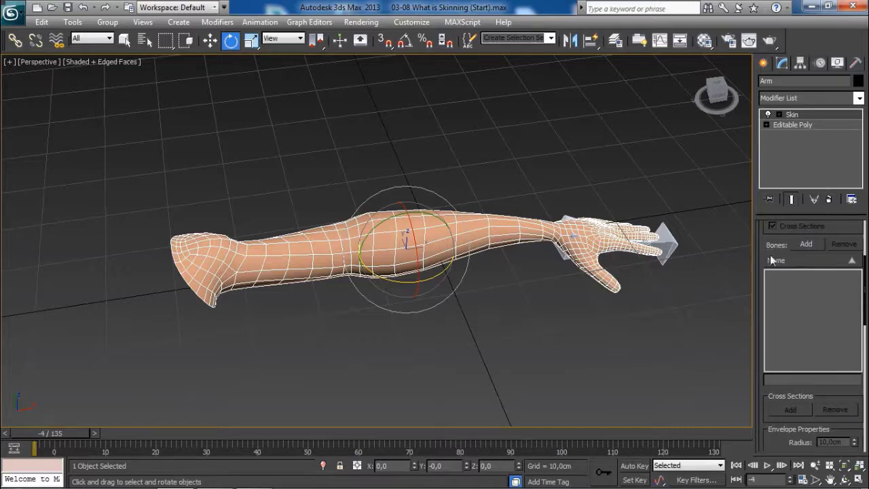
pyautogui.click(804, 245)
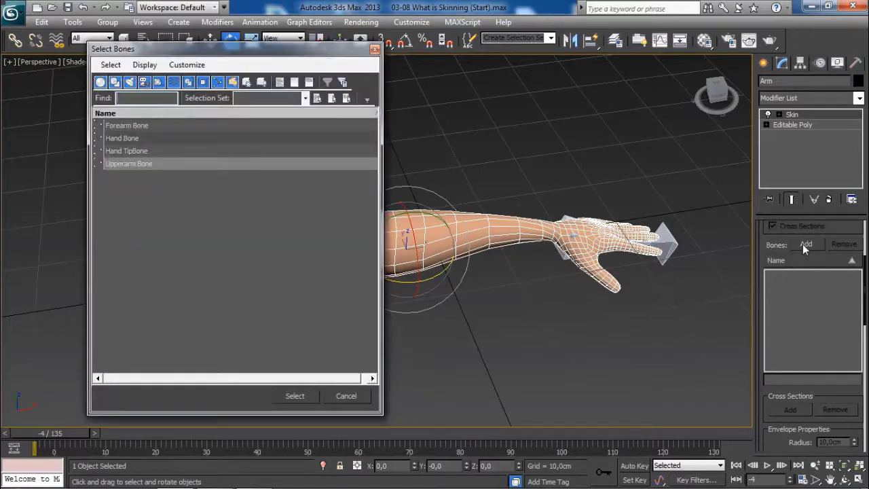
pyautogui.doubleClick(297, 50)
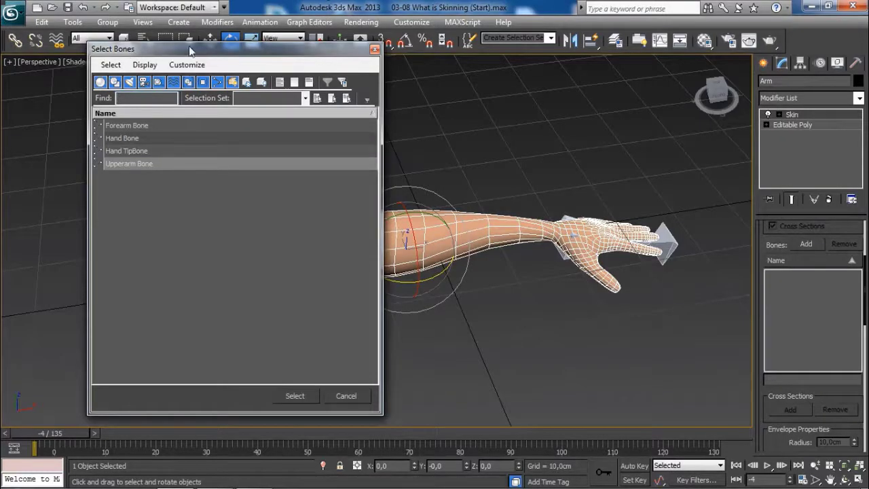
pyautogui.moveTo(191, 49); pyautogui.dragTo(231, 65)
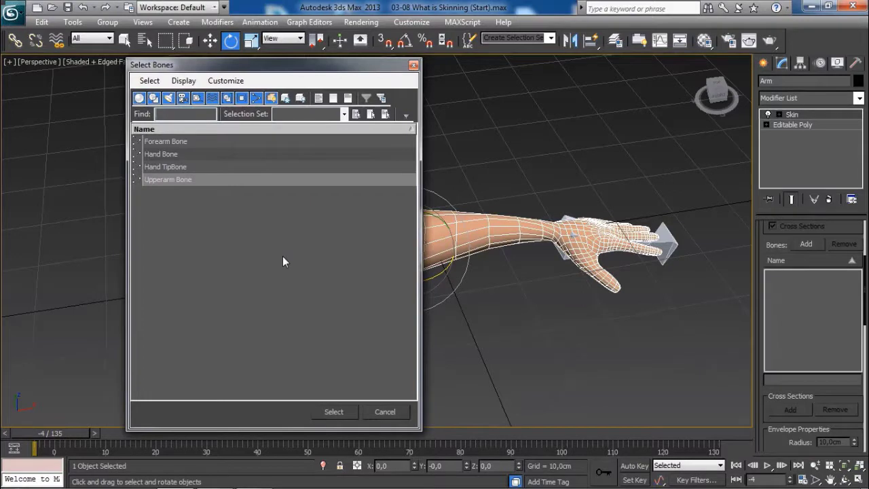
pyautogui.click(195, 141)
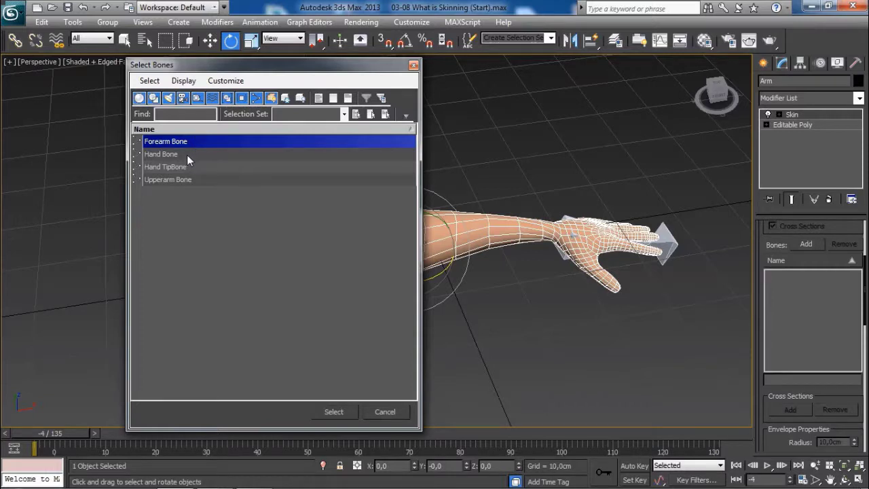
pyautogui.keyDown('ctrl'); pyautogui.click(179, 153); pyautogui.keyUp('ctrl')
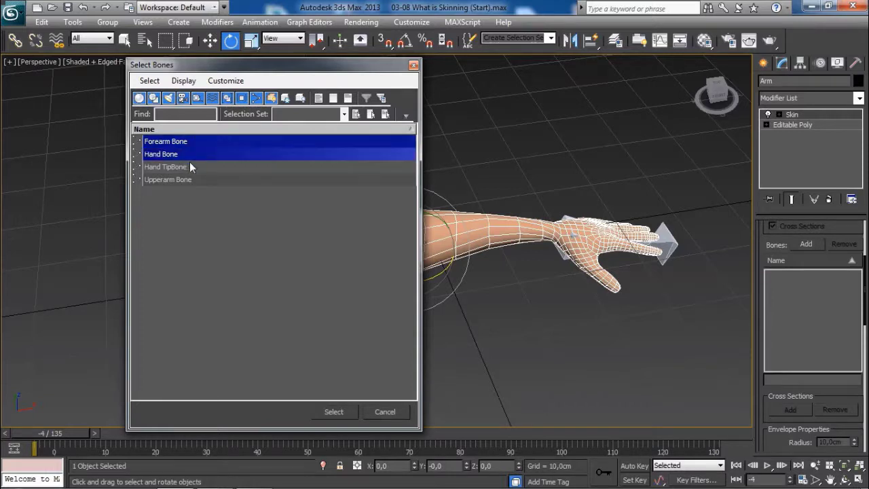
pyautogui.keyDown('ctrl'); pyautogui.click(185, 180); pyautogui.keyUp('ctrl')
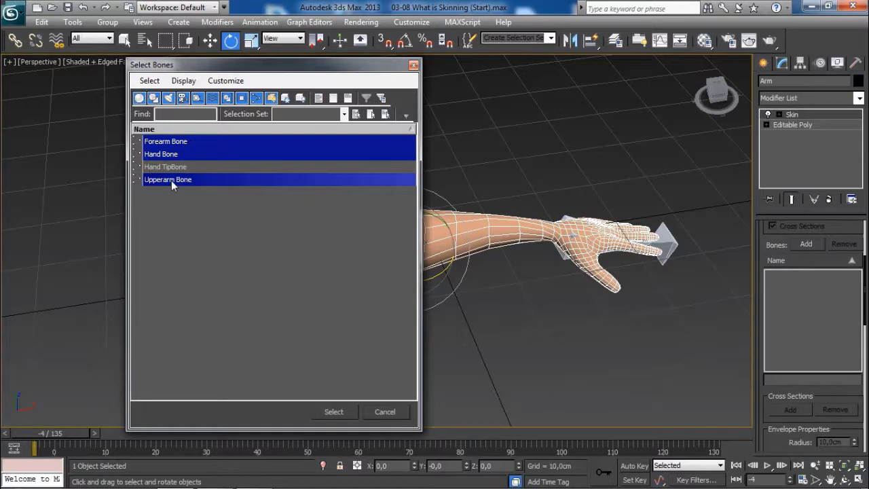
pyautogui.click(333, 411)
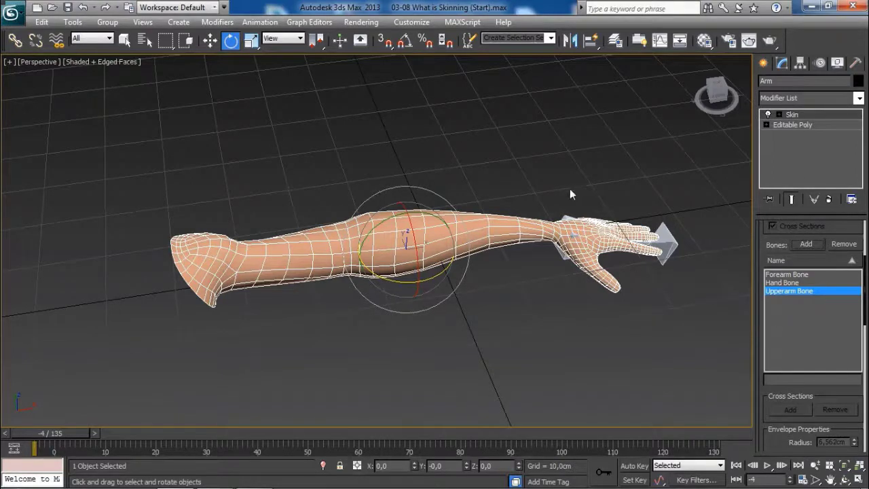
# Deselect the Arm mesh, pick the Forearm Bone inside it using wireframe display, and return to shaded display
pyautogui.click(513, 178)
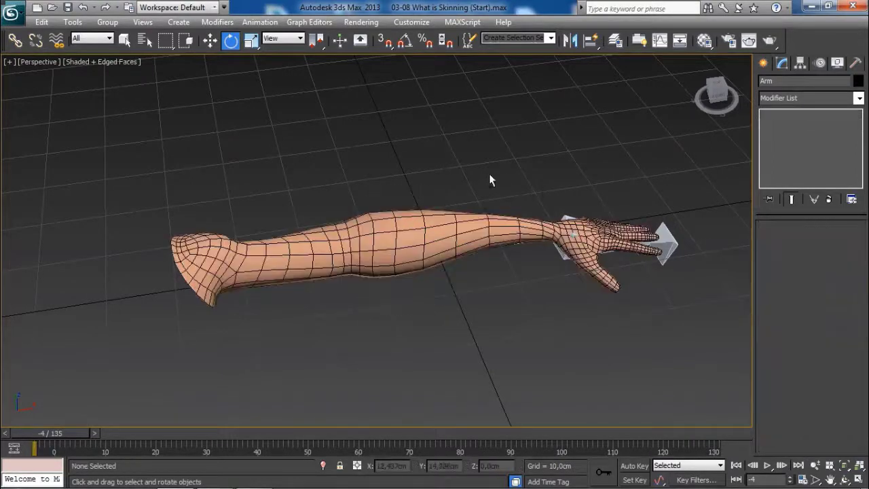
pyautogui.keyDown('alt'); pyautogui.moveTo(489, 177); pyautogui.dragTo(467, 220, button='middle'); pyautogui.keyUp('alt')
pyautogui.press('F3')
pyautogui.scroll(3, 395, 239)
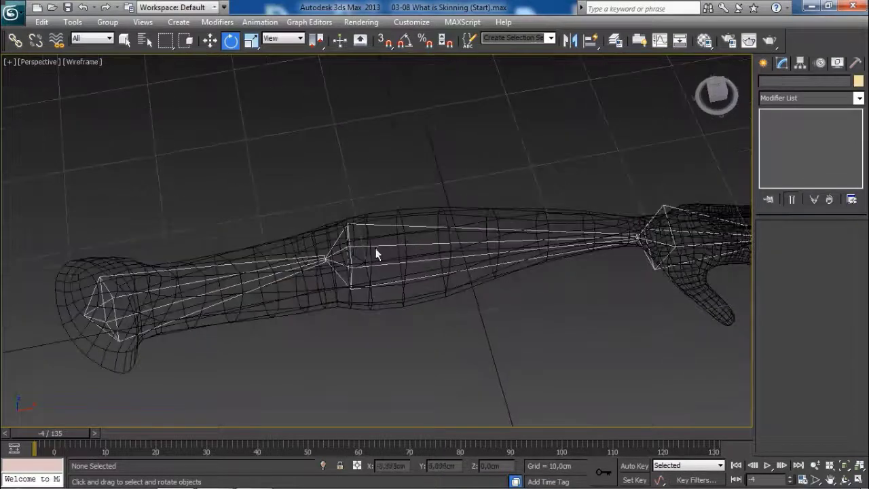
pyautogui.click(379, 245)
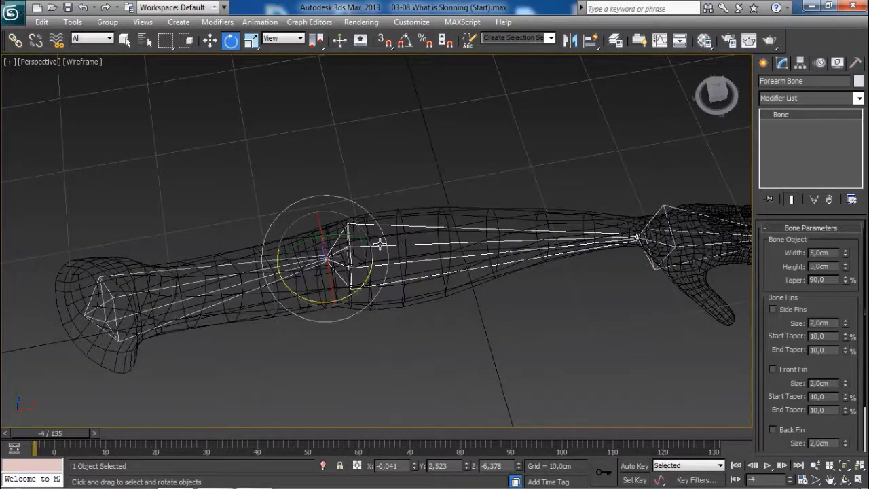
pyautogui.press('F3')
pyautogui.scroll(-2, 494, 156)
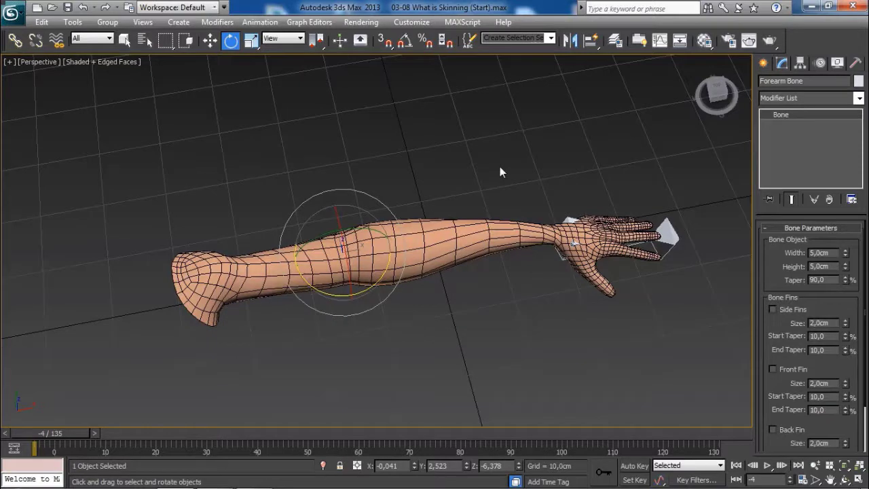
# Clear the selection, select the Forearm Bone through the Schematic View and close that window
pyautogui.click(680, 40)
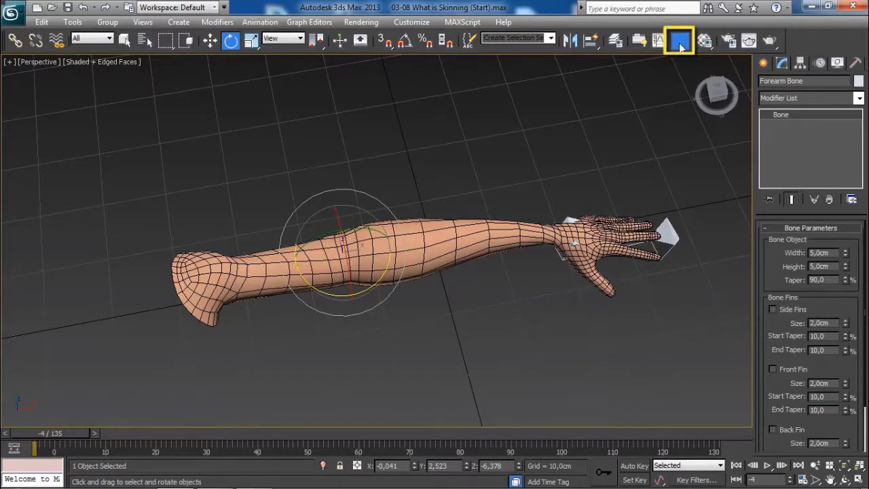
pyautogui.click(569, 114)
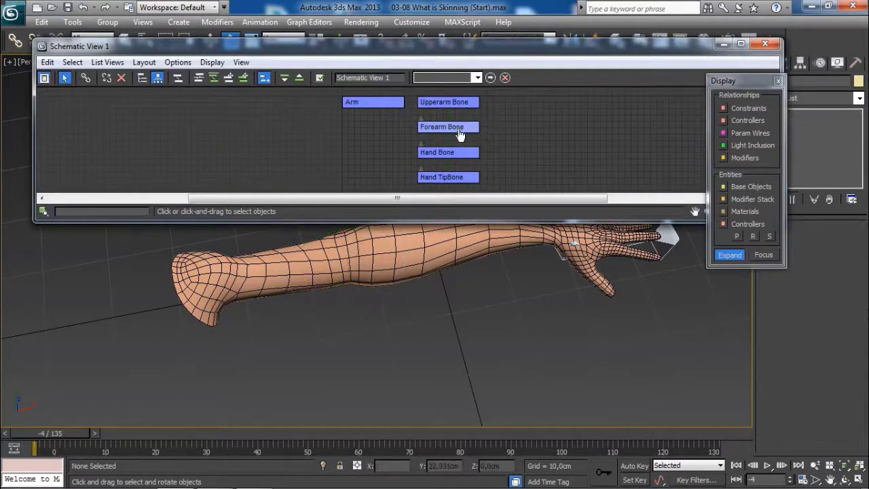
pyautogui.click(458, 129)
pyautogui.moveTo(478, 271); pyautogui.dragTo(481, 300, button='middle')
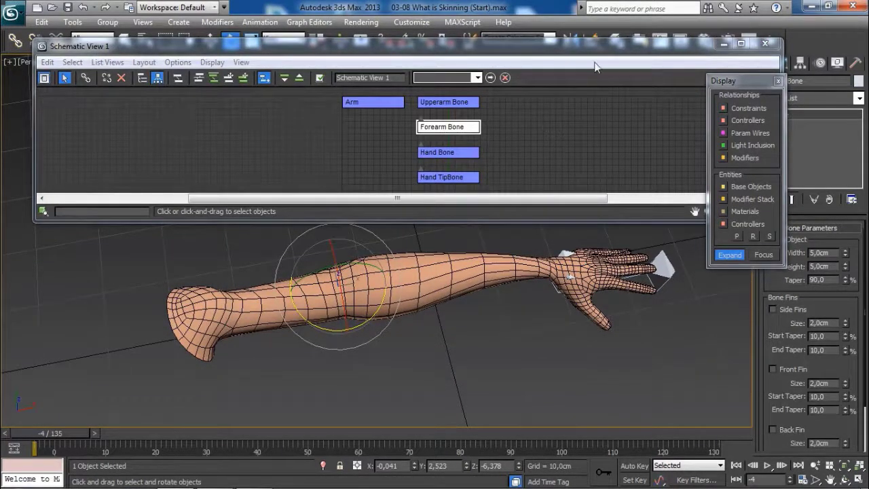
pyautogui.moveTo(588, 49); pyautogui.dragTo(577, 60)
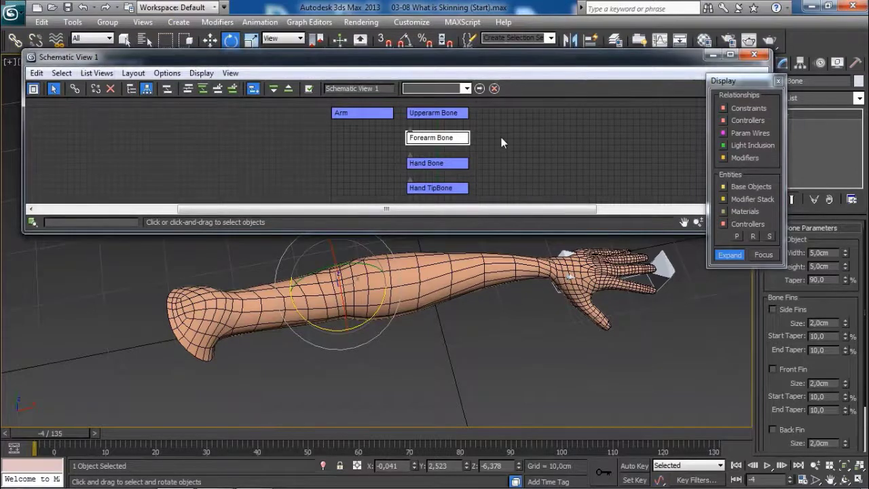
pyautogui.click(755, 55)
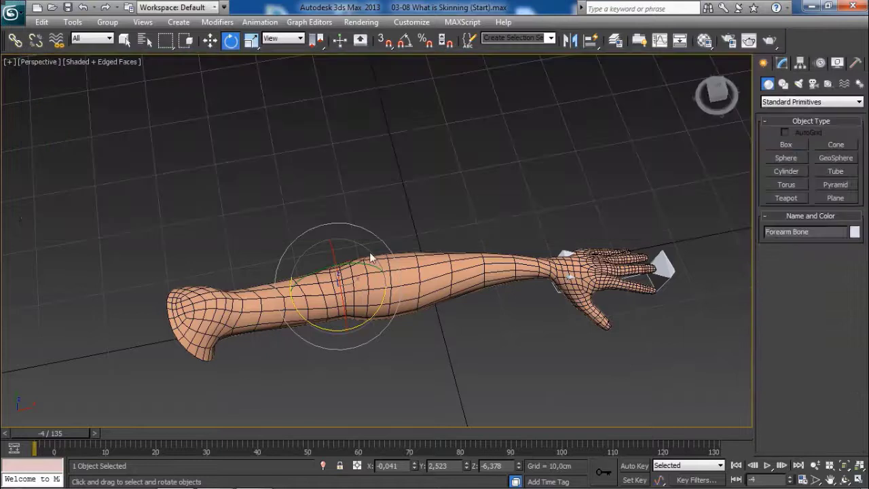
# Rotate the Forearm Bone back and forth to test how the skinned arm bends at the elbow
pyautogui.press('F3')
pyautogui.moveTo(399, 278); pyautogui.dragTo(402, 256, button='middle')
pyautogui.press('F3')
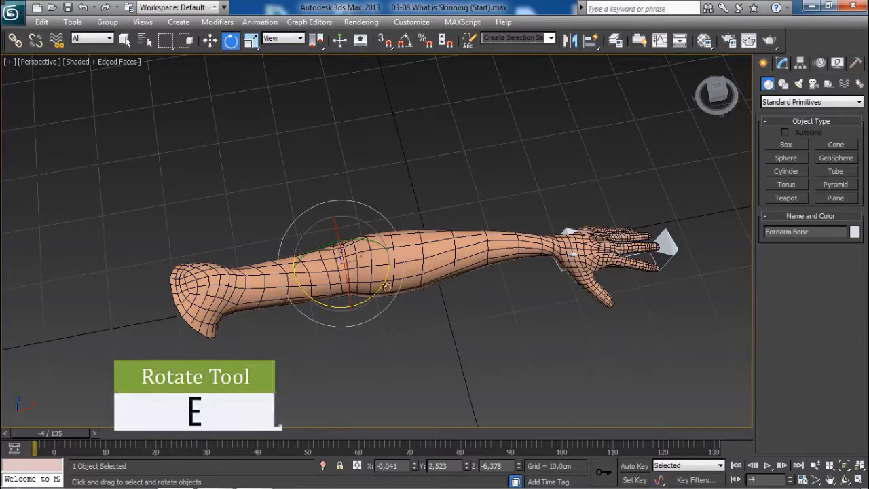
pyautogui.moveTo(354, 310); pyautogui.dragTo(354, 277)
pyautogui.scroll(-3, 359, 282)
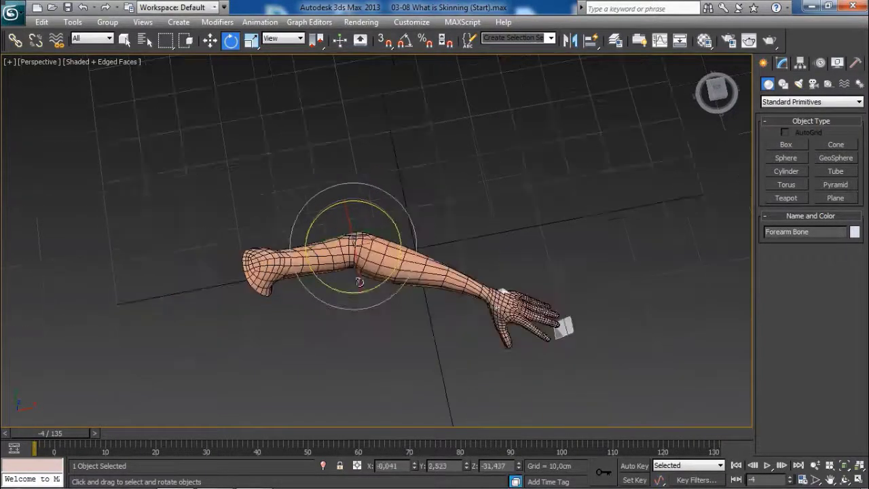
pyautogui.moveTo(387, 275); pyautogui.dragTo(378, 279, button='middle')
pyautogui.moveTo(370, 280)
pyautogui.mouseDown()
pyautogui.moveTo(343, 296)
pyautogui.moveTo(369, 275)
pyautogui.moveTo(346, 300)
pyautogui.moveTo(360, 290)
pyautogui.mouseUp()
pyautogui.scroll(4, 357, 288)
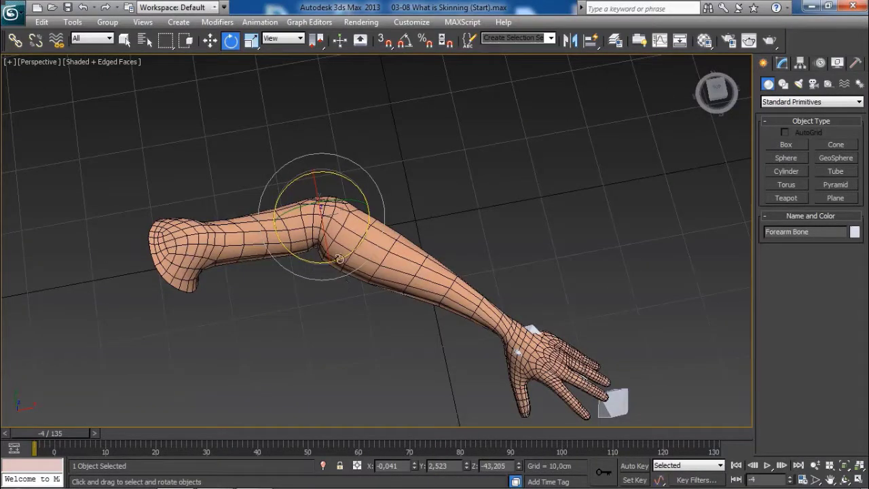
pyautogui.moveTo(340, 259)
pyautogui.mouseDown()
pyautogui.moveTo(355, 253)
pyautogui.moveTo(338, 265)
pyautogui.moveTo(348, 252)
pyautogui.mouseUp()
# Undo all the test rotations of the Forearm Bone
pyautogui.hotkey('ctrl', 'z')
pyautogui.hotkey('ctrl', 'z')
pyautogui.hotkey('ctrl', 'z')
pyautogui.hotkey('ctrl', 'z')
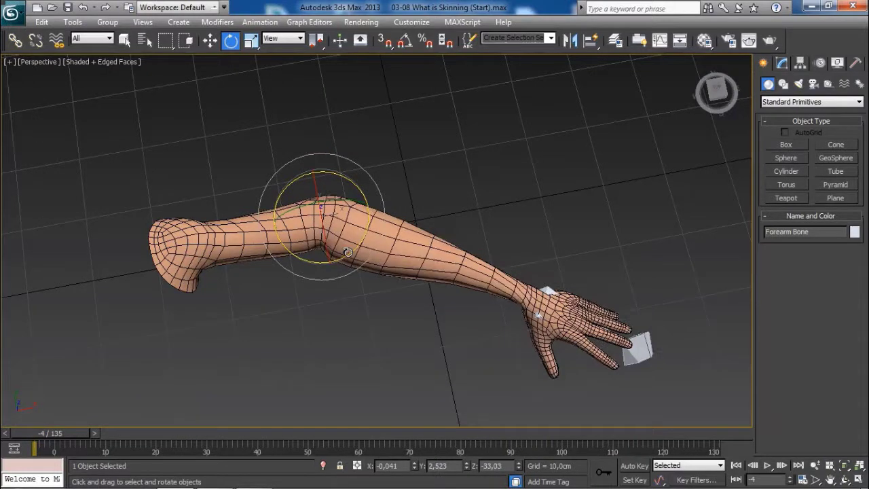
# Select the Arm mesh and enter vertex editing on its Editable Poly base beneath the Skin modifier
pyautogui.keyDown('alt'); pyautogui.moveTo(434, 267); pyautogui.dragTo(408, 266, button='middle'); pyautogui.keyUp('alt')
pyautogui.click(398, 235)
pyautogui.keyDown('alt'); pyautogui.moveTo(454, 297); pyautogui.dragTo(479, 313, button='middle'); pyautogui.keyUp('alt')
pyautogui.click(782, 63)
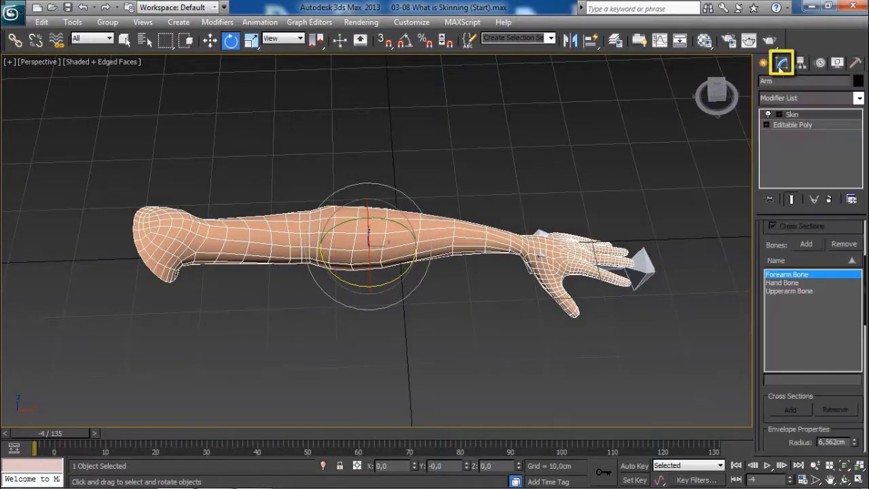
pyautogui.click(789, 125)
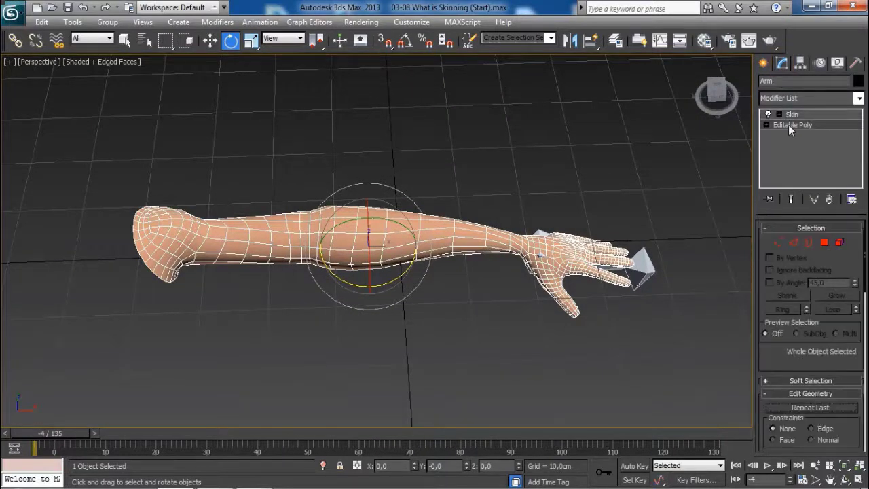
pyautogui.click(779, 243)
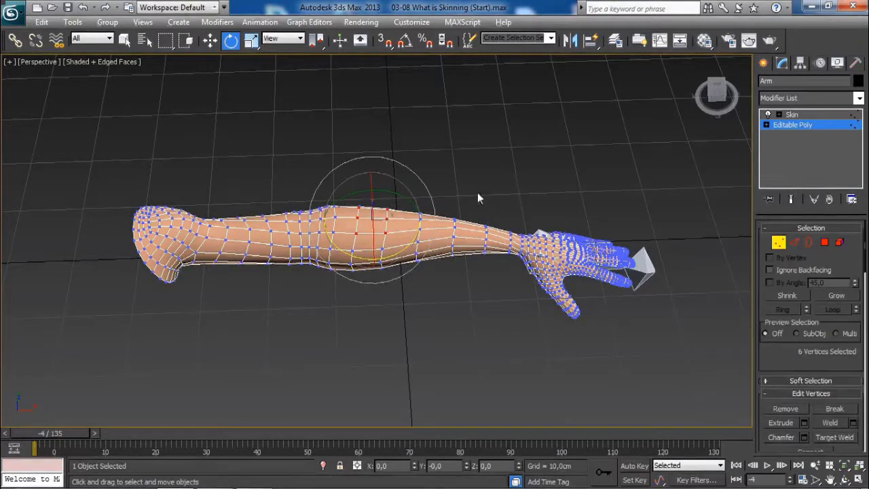
# Select the eight vertices on the upper side of the forearm near the elbow and raise them about 4.7 cm
pyautogui.click(412, 202)
pyautogui.scroll(8, 412, 202)
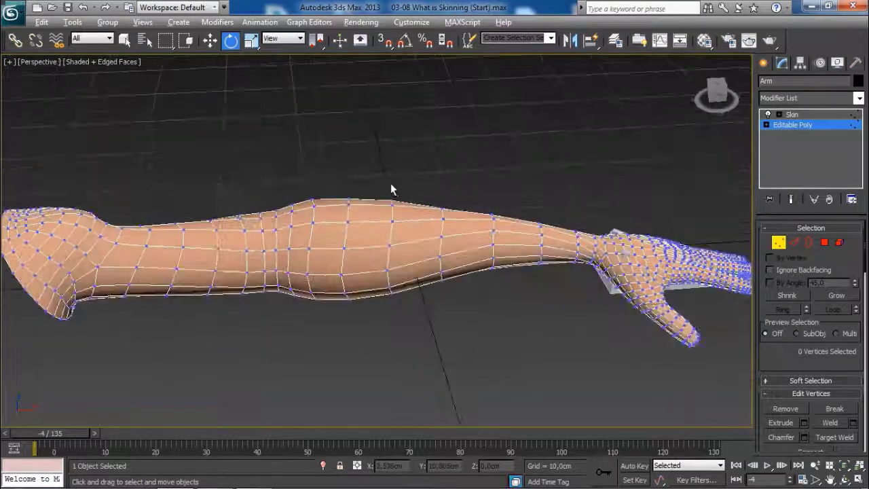
pyautogui.press('F3')
pyautogui.moveTo(331, 178); pyautogui.dragTo(412, 229)
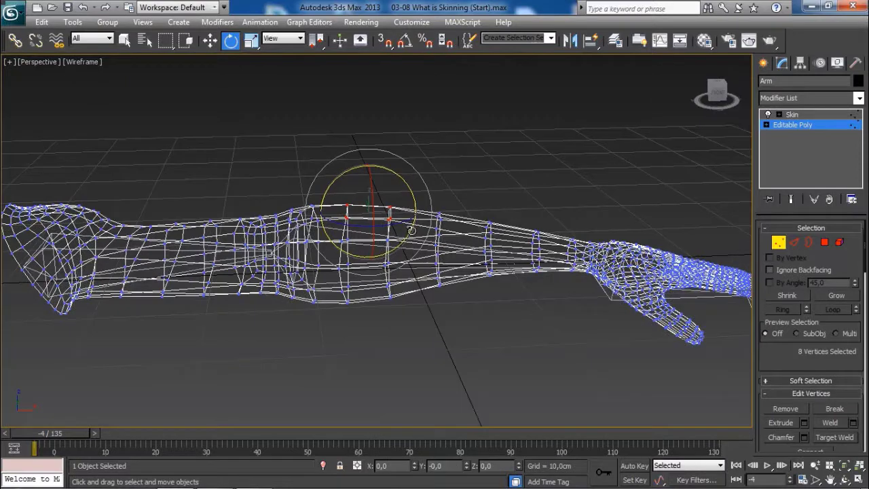
pyautogui.press('w')
pyautogui.press('F3')
pyautogui.scroll(-5, 398, 233)
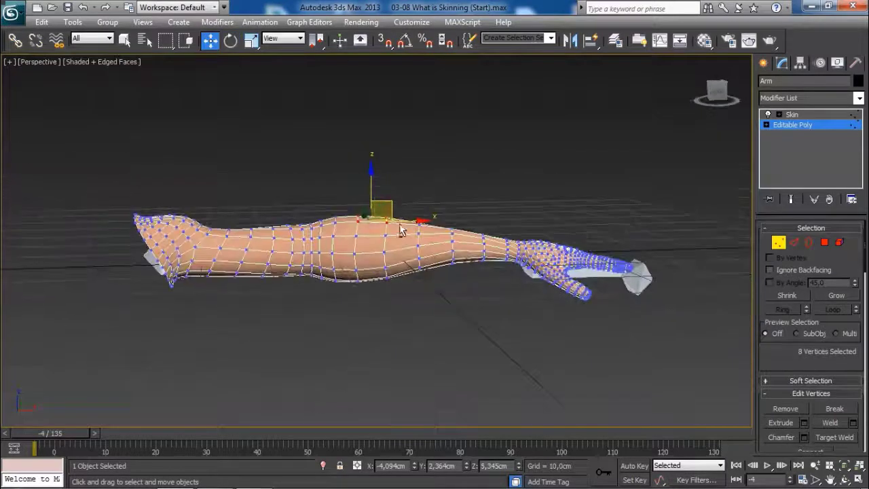
pyautogui.moveTo(400, 231)
pyautogui.mouseDown()
pyautogui.moveTo(405, 157)
pyautogui.moveTo(406, 175)
pyautogui.moveTo(385, 163)
pyautogui.moveTo(378, 191)
pyautogui.moveTo(387, 185)
pyautogui.moveTo(404, 192)
pyautogui.moveTo(405, 150)
pyautogui.mouseUp()
# Compare the raised forearm vertices with the bones inside the arm in wireframe and shaded display, and clear the vertex selection
pyautogui.press('F3')
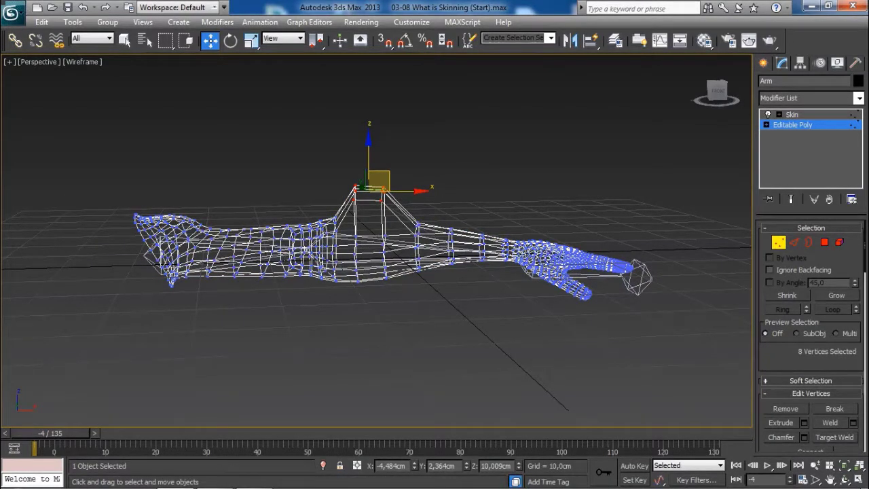
pyautogui.press('F3')
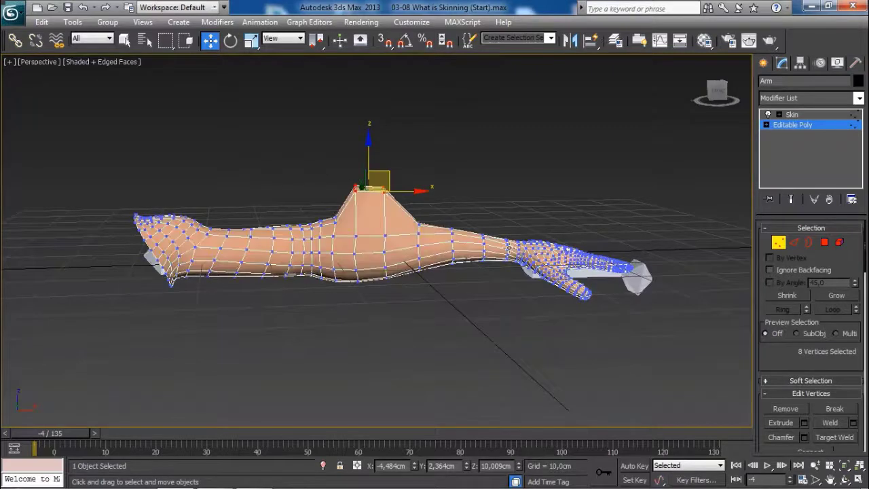
pyautogui.scroll(3, 440, 238)
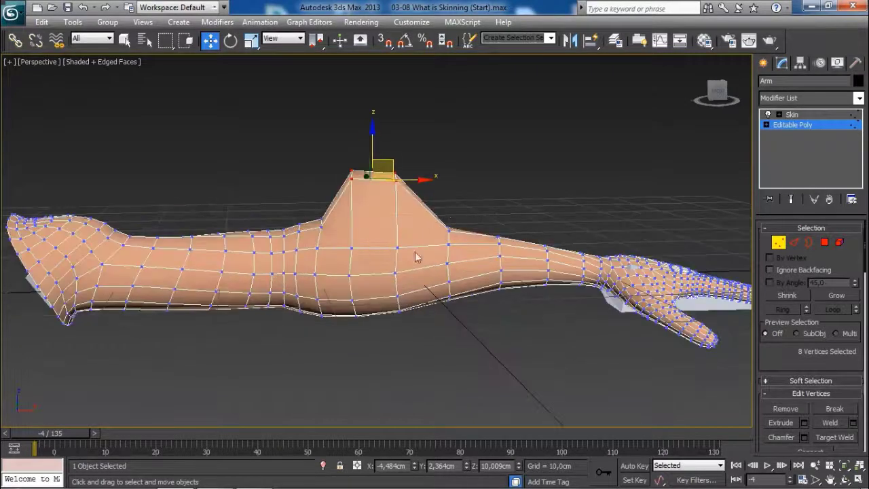
pyautogui.press('F3')
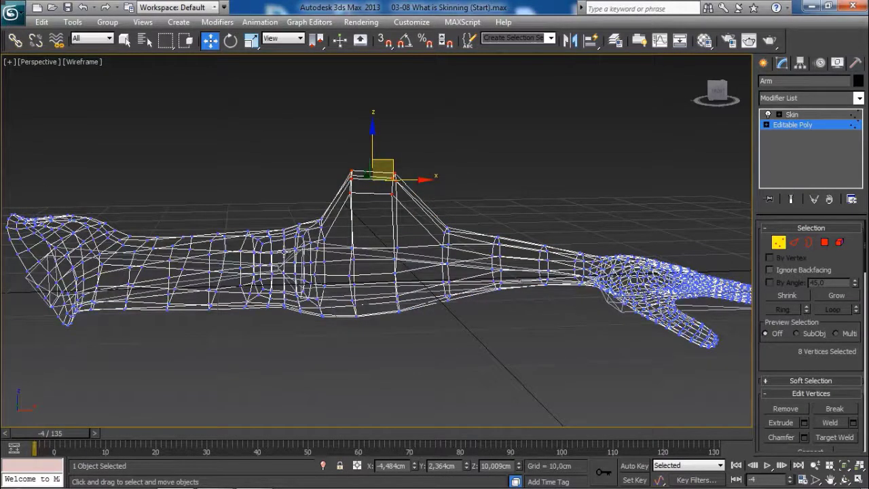
pyautogui.click(451, 200)
pyautogui.press('F3')
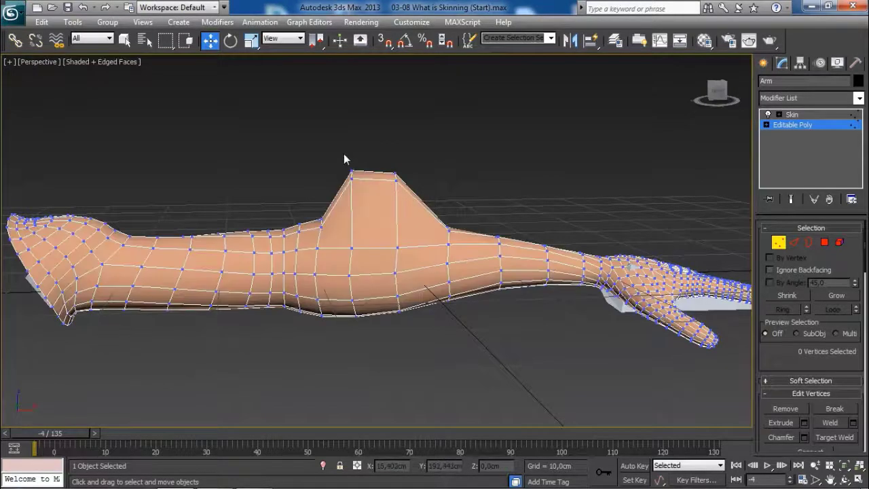
pyautogui.scroll(4, 362, 272)
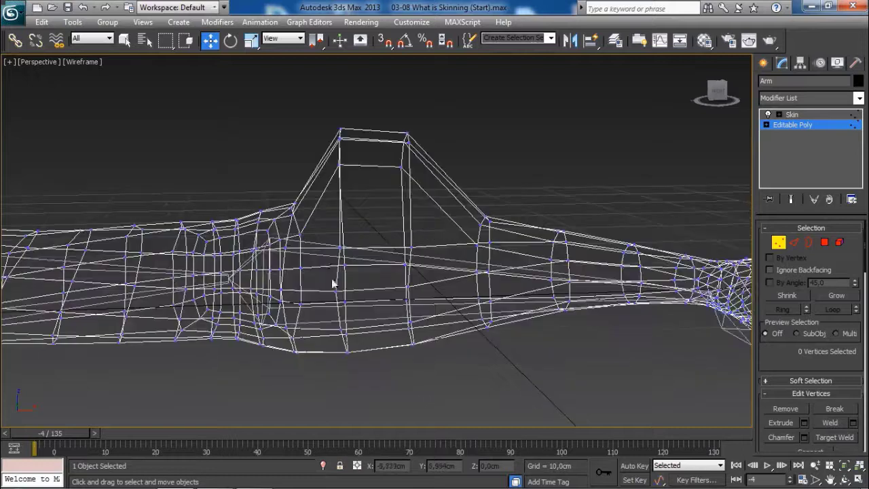
# Select the eight raised forearm vertices, inspect them in shaded display, and clear the vertex selection
pyautogui.scroll(-3, 378, 250)
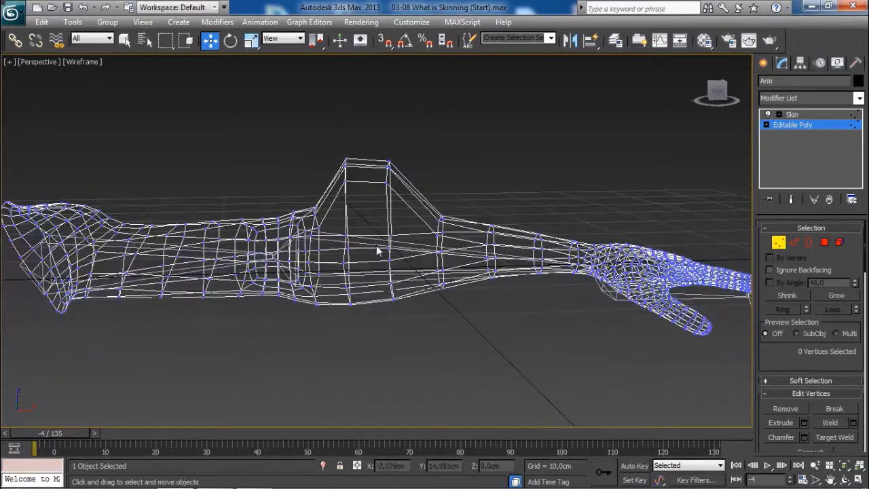
pyautogui.keyDown('alt'); pyautogui.moveTo(379, 233); pyautogui.dragTo(378, 229, button='middle'); pyautogui.keyUp('alt')
pyautogui.moveTo(326, 158)
pyautogui.mouseDown()
pyautogui.moveTo(397, 200)
pyautogui.moveTo(409, 163)
pyautogui.moveTo(408, 182)
pyautogui.mouseUp()
pyautogui.press('F3')
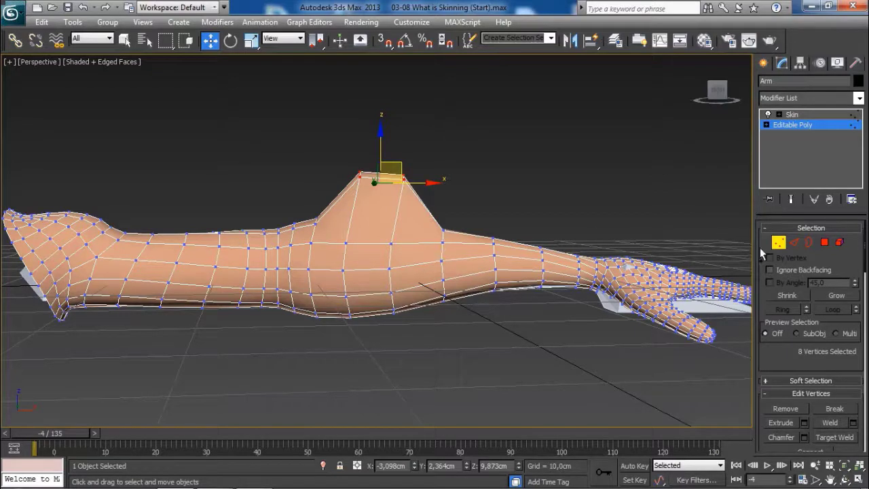
pyautogui.click(627, 198)
pyautogui.moveTo(627, 198); pyautogui.dragTo(649, 214, button='middle')
# Undo the raising of the eight forearm vertices and leave vertex editing on the Arm's Editable Poly base
pyautogui.hotkey('ctrl', 'z')
pyautogui.hotkey('ctrl', 'z')
pyautogui.hotkey('ctrl', 'z')
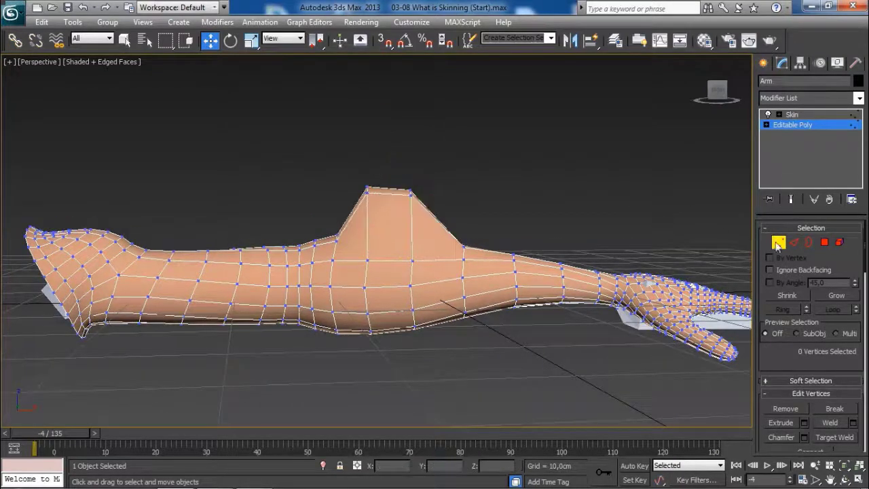
pyautogui.hotkey('ctrl', 'z')
pyautogui.hotkey('ctrl', 'z')
pyautogui.hotkey('ctrl', 'z')
pyautogui.hotkey('ctrl', 'z')
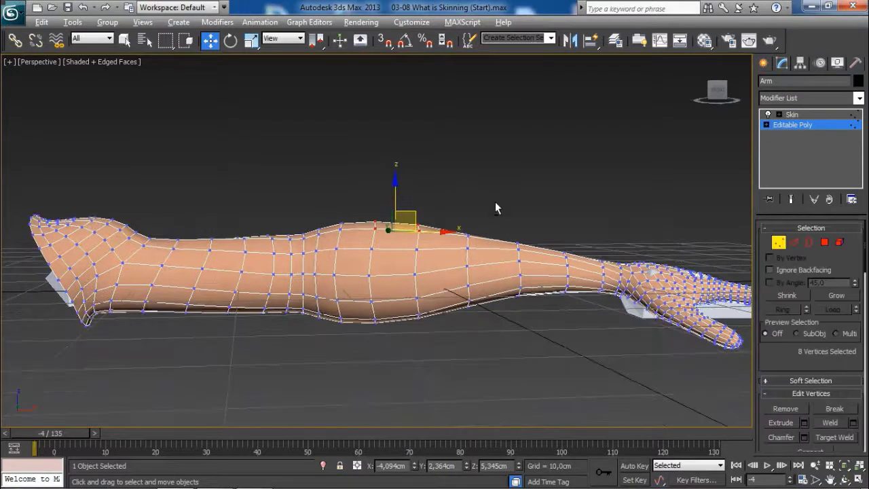
pyautogui.keyDown('alt'); pyautogui.moveTo(495, 203); pyautogui.dragTo(519, 221, button='middle'); pyautogui.keyUp('alt')
pyautogui.click(778, 243)
pyautogui.scroll(-3, 595, 201)
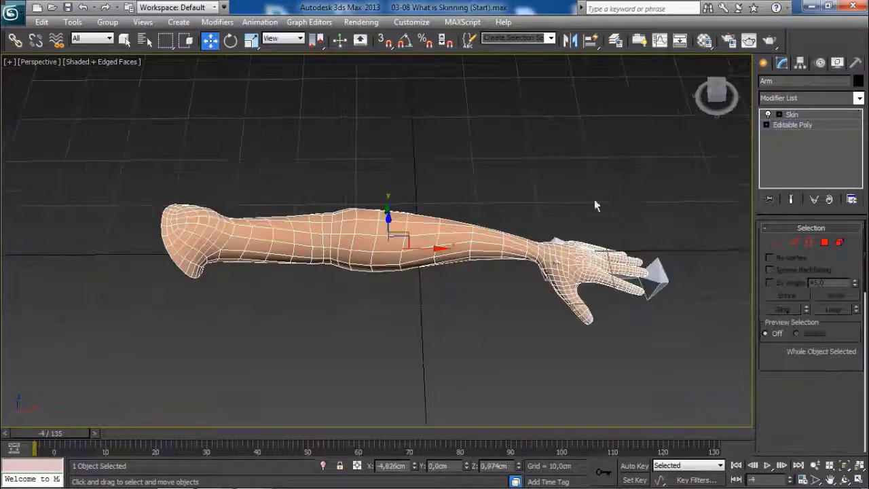
# Select the Forearm Bone inside the arm, test-rotate it, and undo the test rotation
pyautogui.keyDown('alt'); pyautogui.moveTo(445, 191); pyautogui.dragTo(458, 210, button='middle'); pyautogui.keyUp('alt')
pyautogui.press('F3')
pyautogui.click(372, 226)
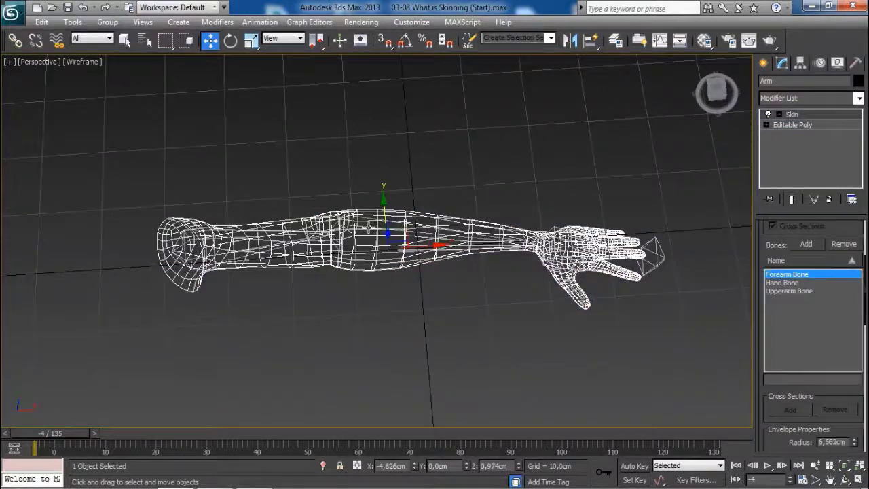
pyautogui.click(369, 224)
pyautogui.press('F3')
pyautogui.press('e')
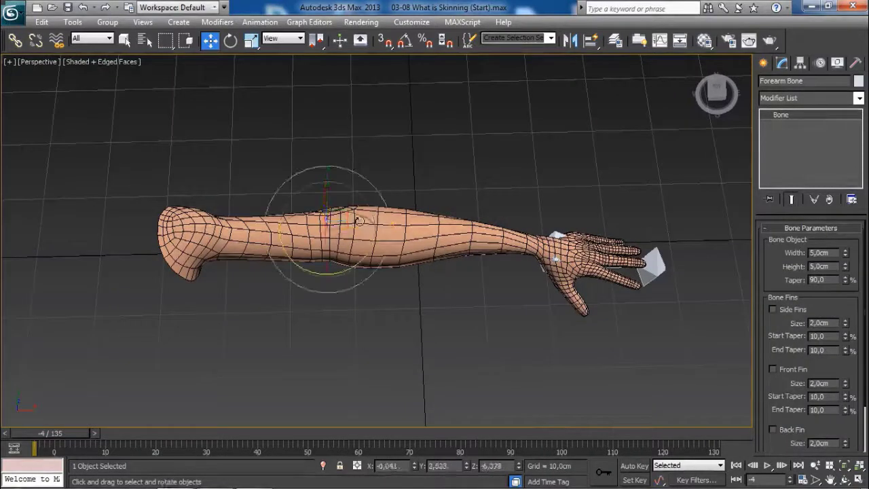
pyautogui.click(363, 262)
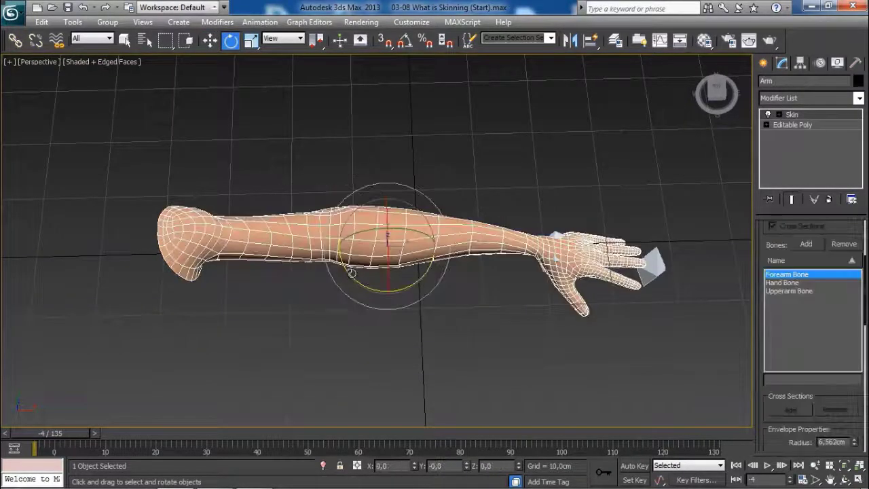
pyautogui.click(356, 263)
pyautogui.moveTo(353, 265); pyautogui.dragTo(372, 249)
pyautogui.hotkey('ctrl', 'z')
pyautogui.hotkey('ctrl', 'z')
pyautogui.hotkey('ctrl', 'z')
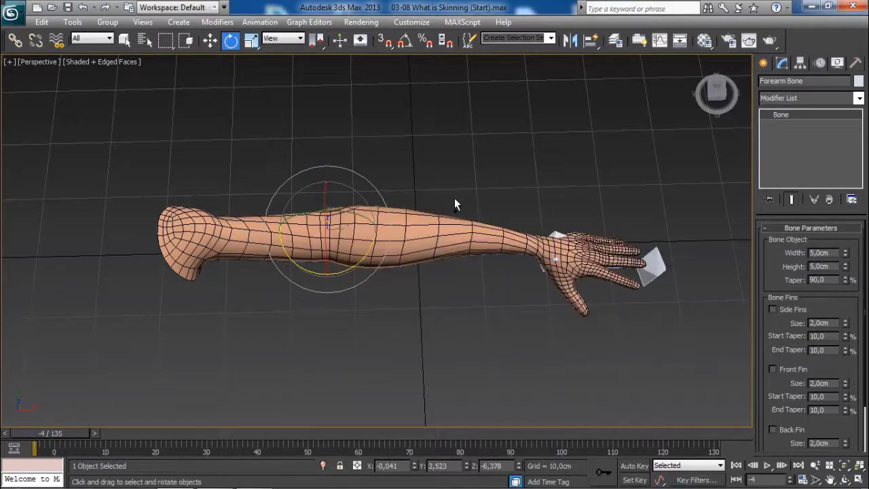
# Clear the selection and view the whole arm at an angle
pyautogui.keyDown('alt'); pyautogui.moveTo(454, 204); pyautogui.dragTo(489, 181, button='middle'); pyautogui.keyUp('alt')
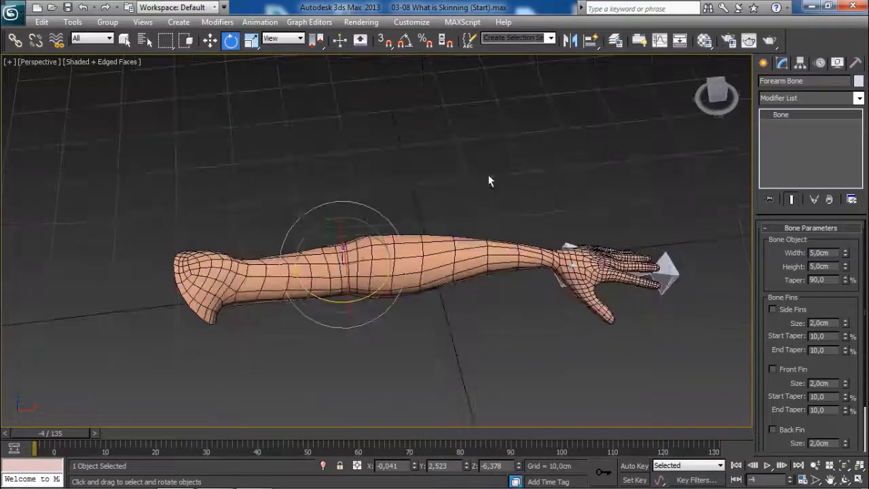
pyautogui.click(488, 185)
pyautogui.scroll(-3, 435, 204)
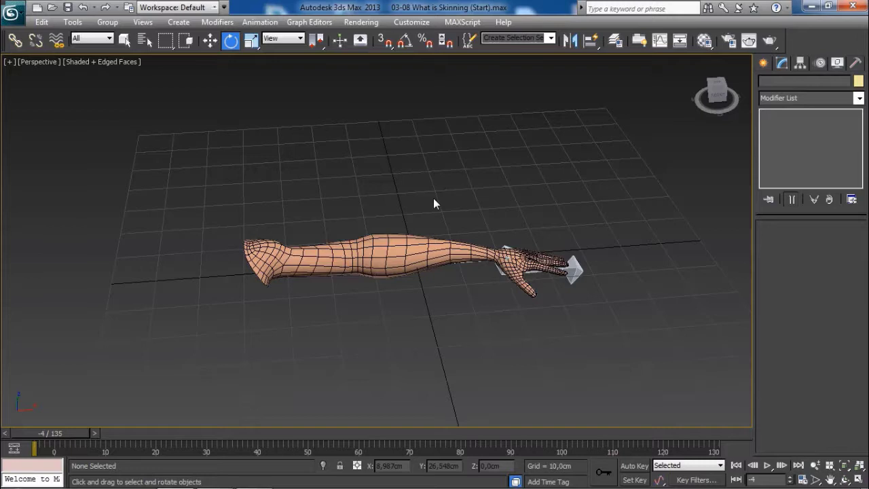
pyautogui.scroll(3, 432, 205)
pyautogui.moveTo(431, 207)
pyautogui.keyDown('alt'); pyautogui.mouseDown(button='middle')
pyautogui.moveTo(448, 218)
pyautogui.moveTo(443, 201)
pyautogui.mouseUp(button='middle'); pyautogui.keyUp('alt')
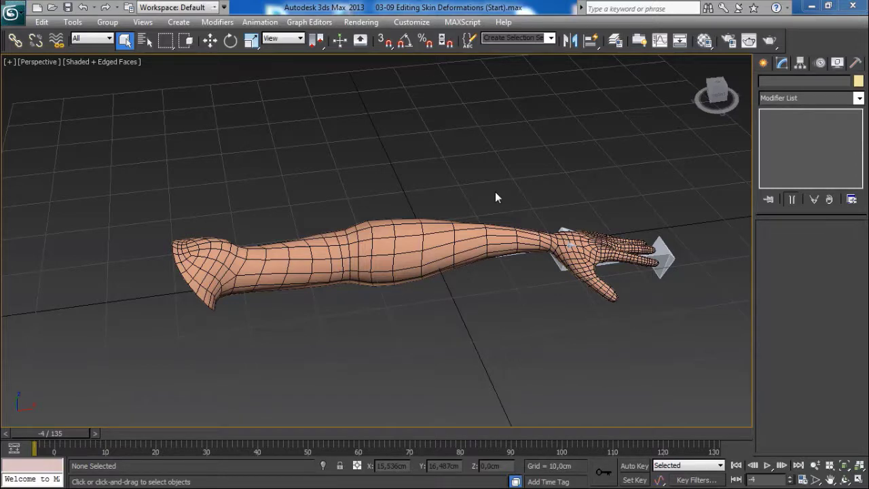
# Select the Arm, activate vertex editing on its Editable Poly base, and switch straight back to the Skin modifier
pyautogui.click(450, 251)
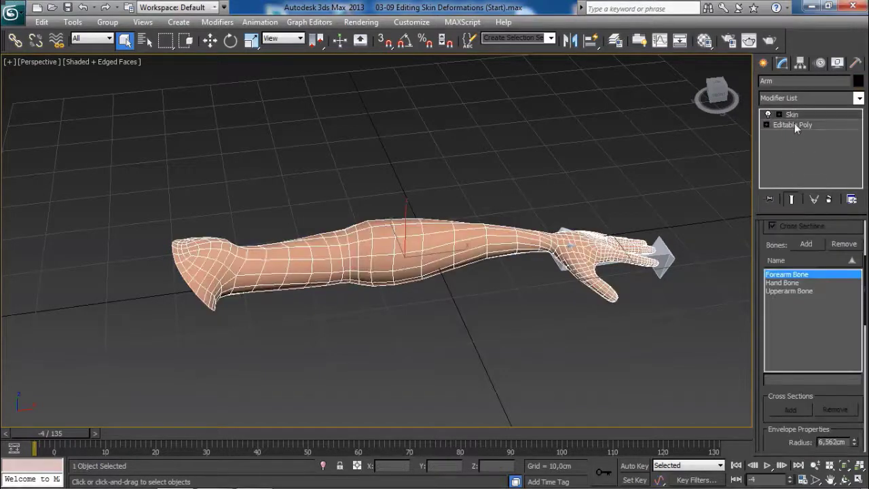
pyautogui.click(795, 124)
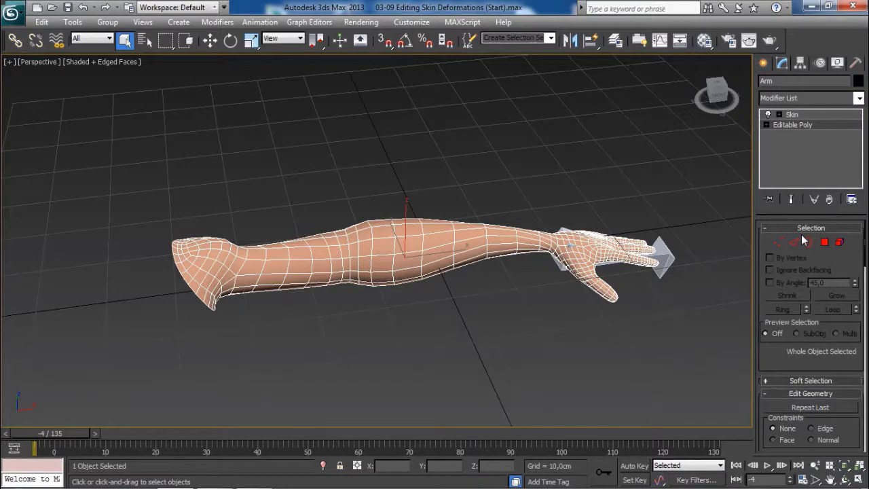
pyautogui.click(778, 242)
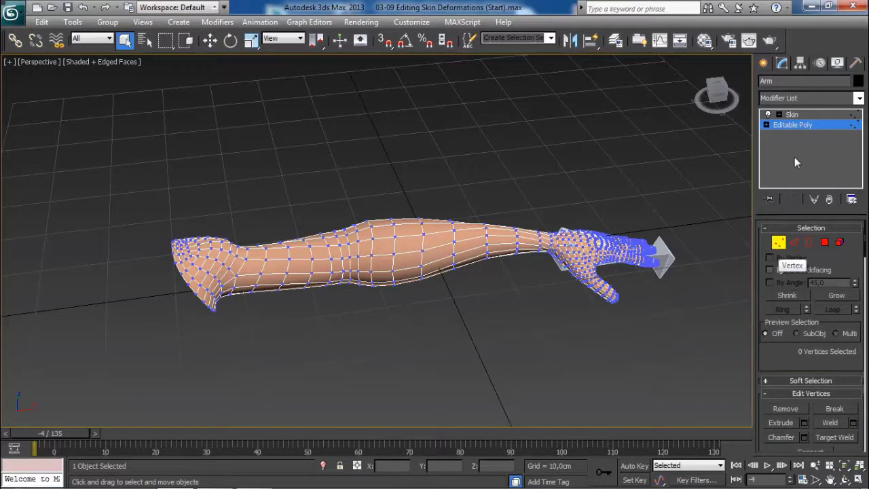
pyautogui.click(792, 114)
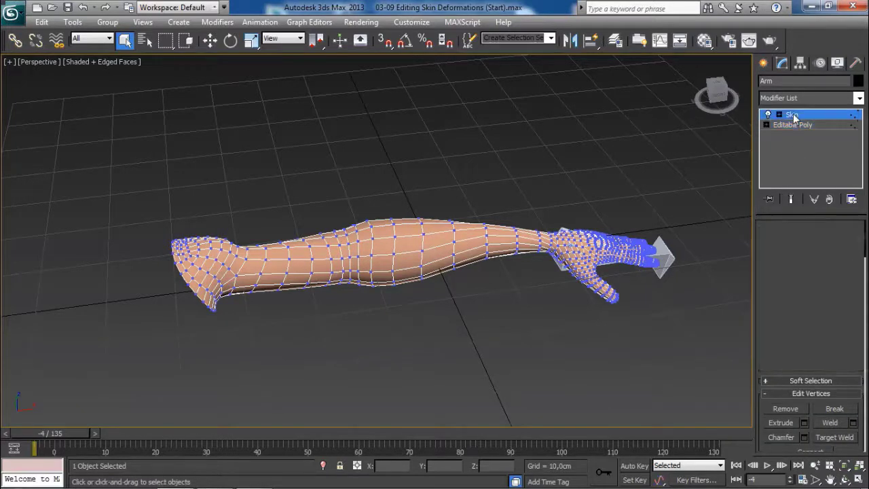
# Try rotating the Forearm Bone to about -39.8° on Z while the Arm's base vertex level is active, and undo it
pyautogui.click(576, 162)
pyautogui.press('F3')
pyautogui.scroll(5, 400, 256)
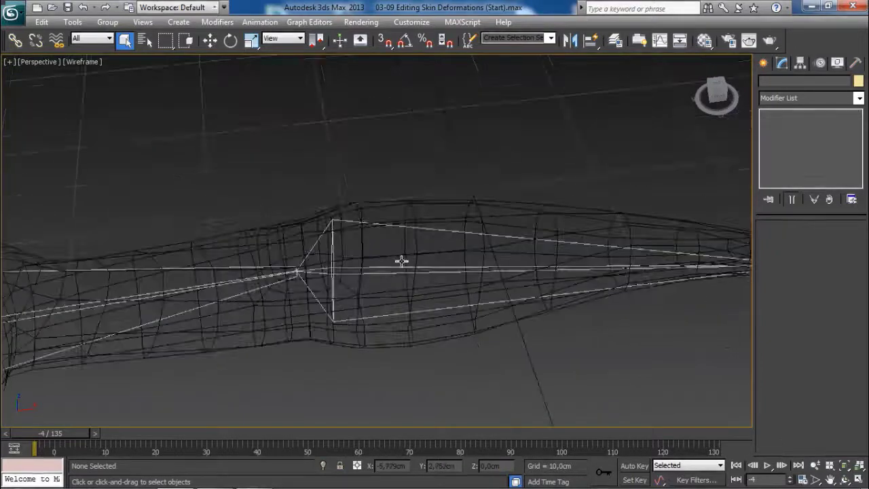
pyautogui.click(399, 267)
pyautogui.press('F3')
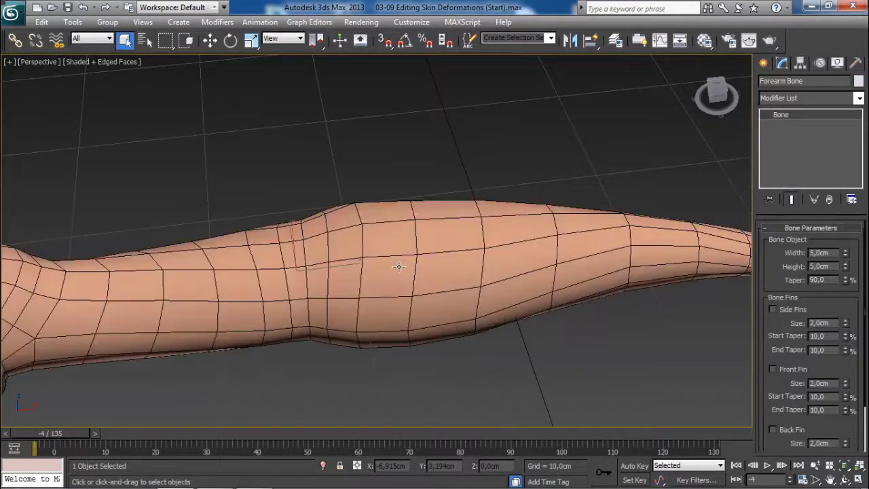
pyautogui.scroll(-5, 399, 267)
pyautogui.moveTo(435, 286); pyautogui.dragTo(426, 278, button='middle')
pyautogui.press('e')
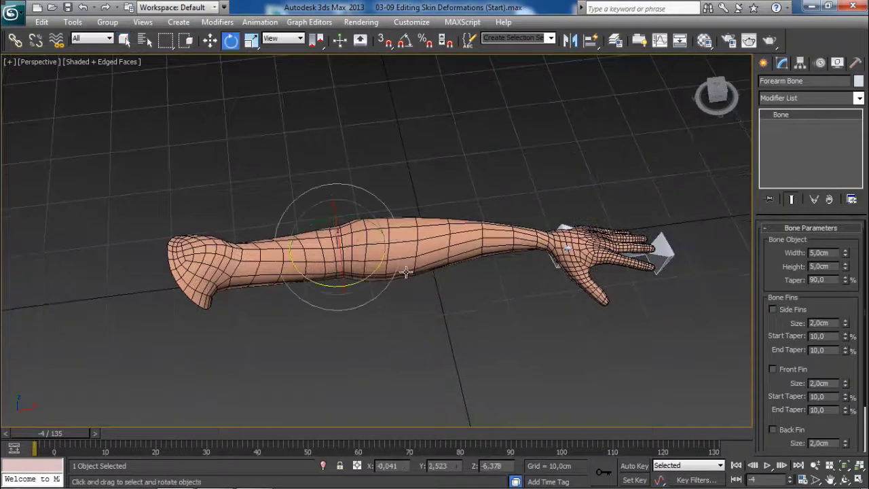
pyautogui.moveTo(360, 290); pyautogui.dragTo(331, 290)
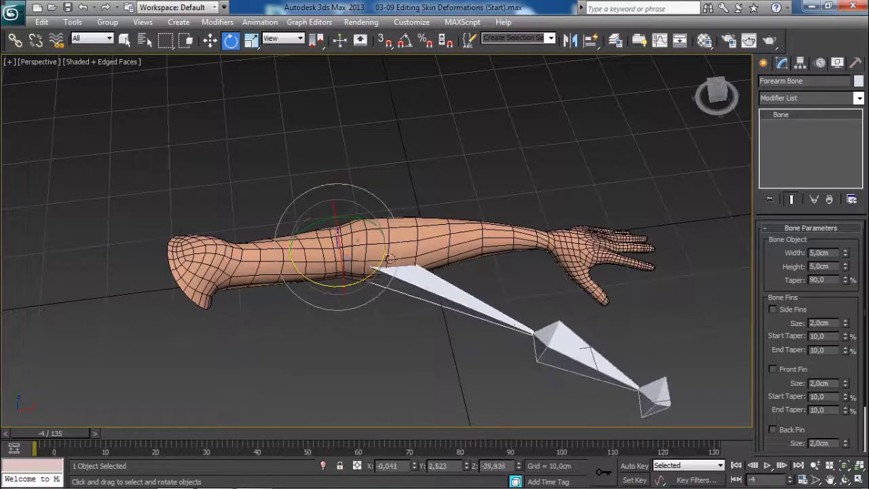
pyautogui.hotkey('ctrl', 'z')
# Select the Arm, expand its Editable Poly base in the modifier stack, and leave the Vertex level
pyautogui.click(465, 250)
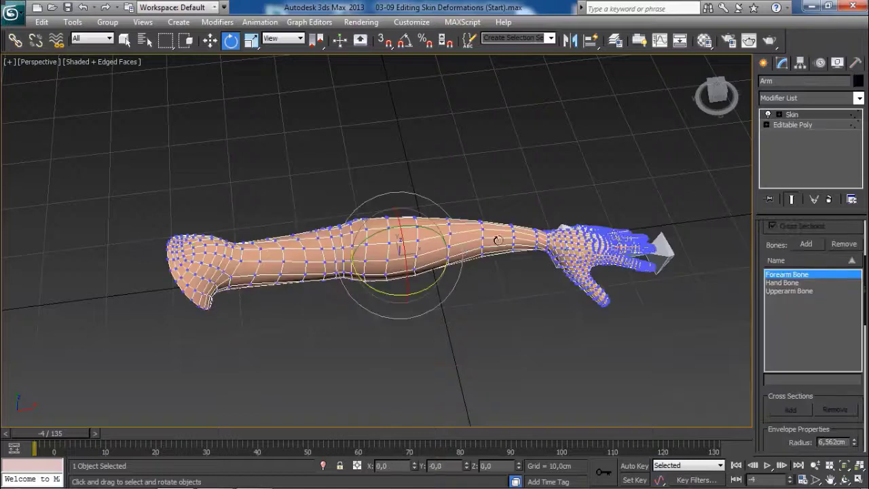
pyautogui.click(789, 125)
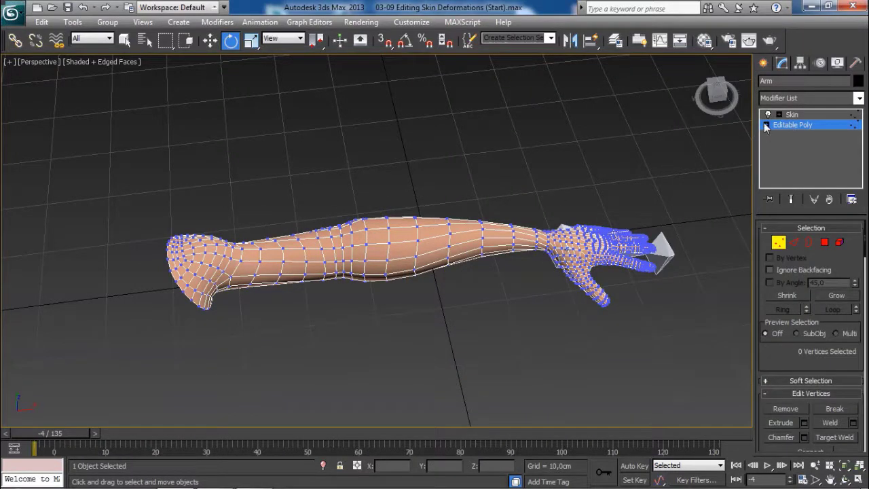
pyautogui.click(766, 125)
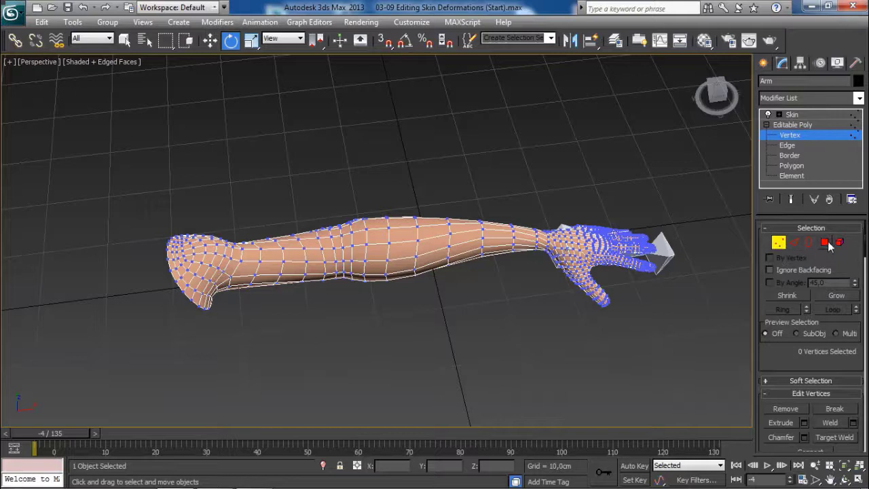
pyautogui.click(780, 243)
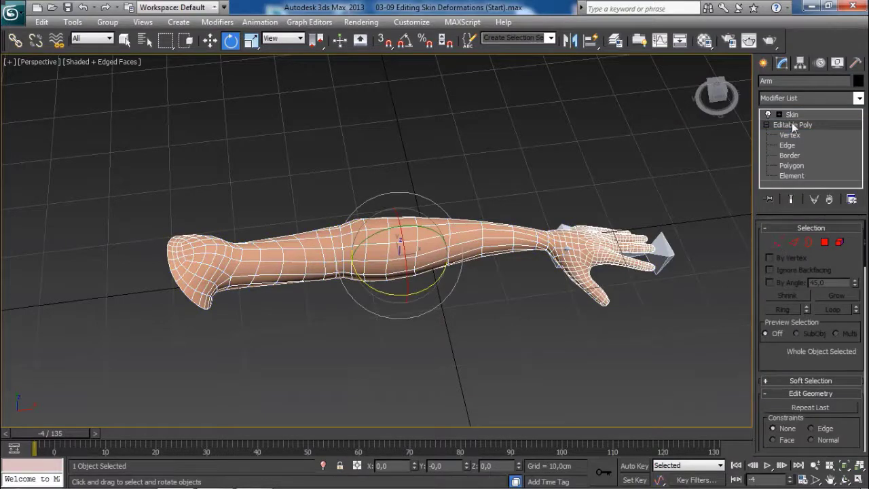
# Select the Forearm Bone in wireframe display and test-rotate it in shaded display to check the arm's deformation
pyautogui.click(550, 144)
pyautogui.press('F3')
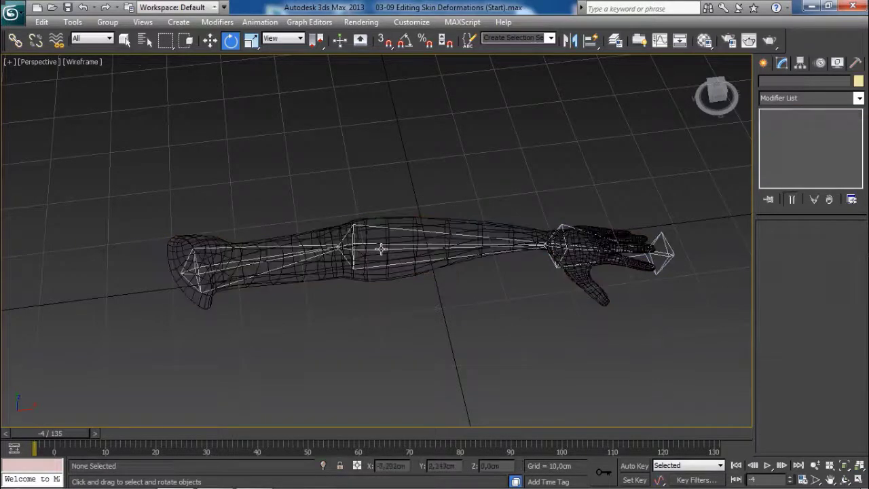
pyautogui.click(381, 250)
pyautogui.press('F3')
pyautogui.moveTo(368, 280); pyautogui.dragTo(433, 235)
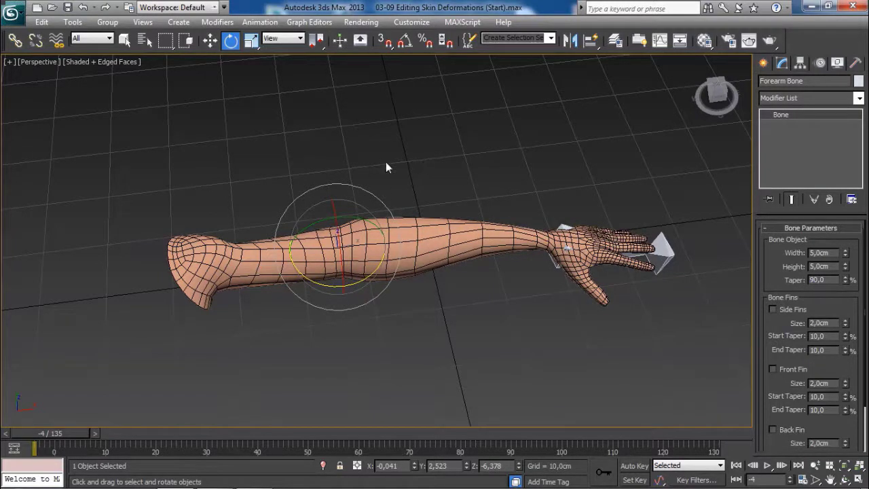
# Select the Upperarm Bone with its whole bone chain in wireframe display and clear the selection
pyautogui.press('F3')
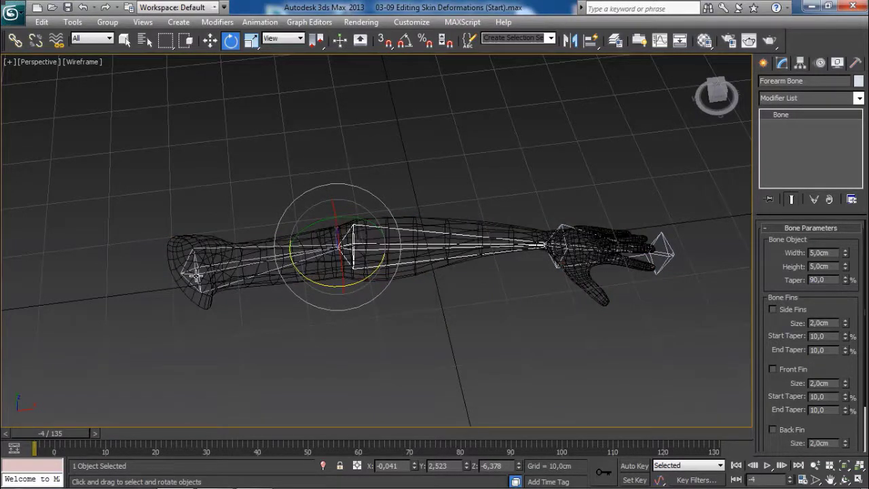
pyautogui.moveTo(231, 232)
pyautogui.keyDown('alt'); pyautogui.mouseDown(button='middle')
pyautogui.moveTo(240, 220)
pyautogui.moveTo(252, 225)
pyautogui.moveTo(237, 238)
pyautogui.mouseUp(button='middle'); pyautogui.keyUp('alt')
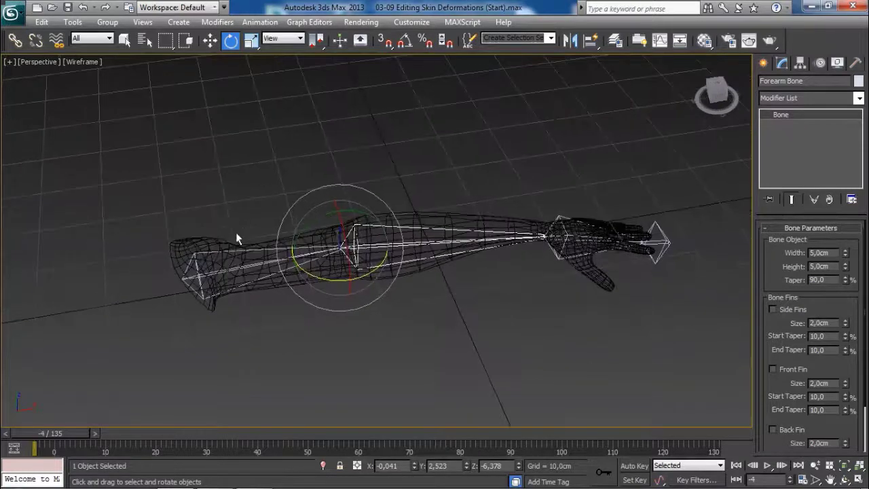
pyautogui.click(241, 221)
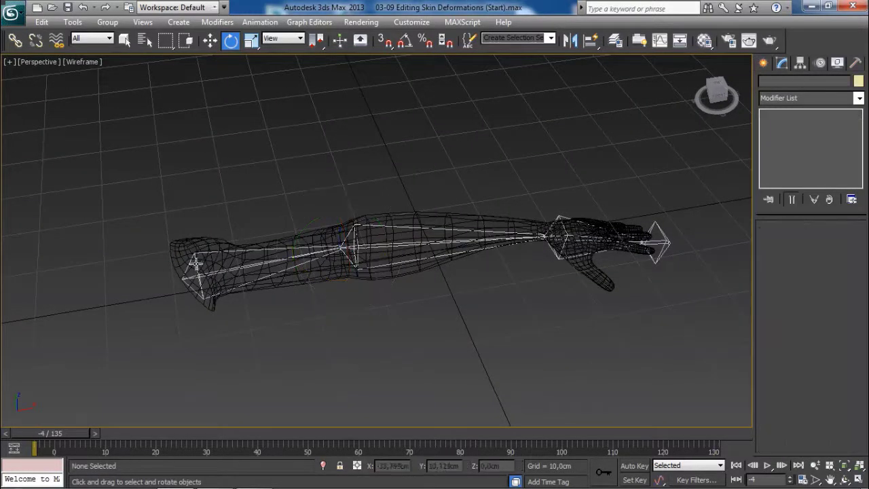
pyautogui.keyDown('alt'); pyautogui.moveTo(192, 280); pyautogui.dragTo(247, 284, button='middle'); pyautogui.keyUp('alt')
pyautogui.click(231, 287)
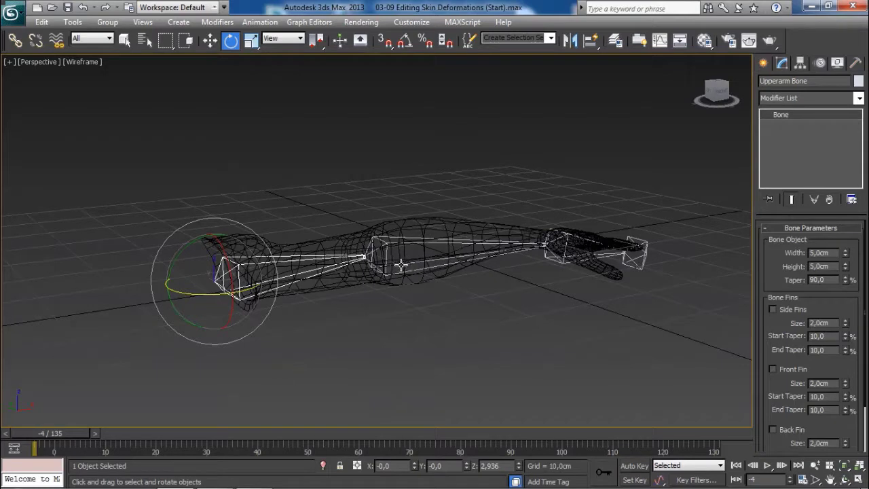
pyautogui.press('w')
pyautogui.doubleClick(217, 281)
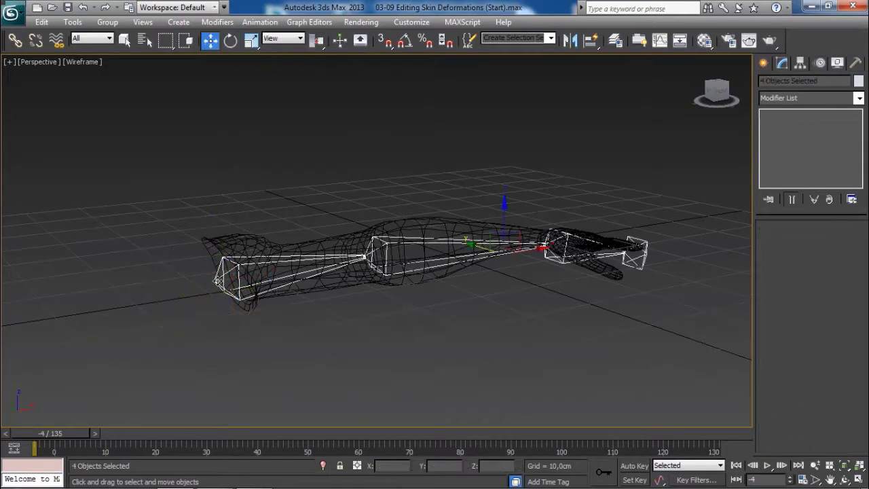
pyautogui.click(329, 189)
# Select the Upperarm Bone and all its children with Select Children, and return to shaded display
pyautogui.click(217, 280)
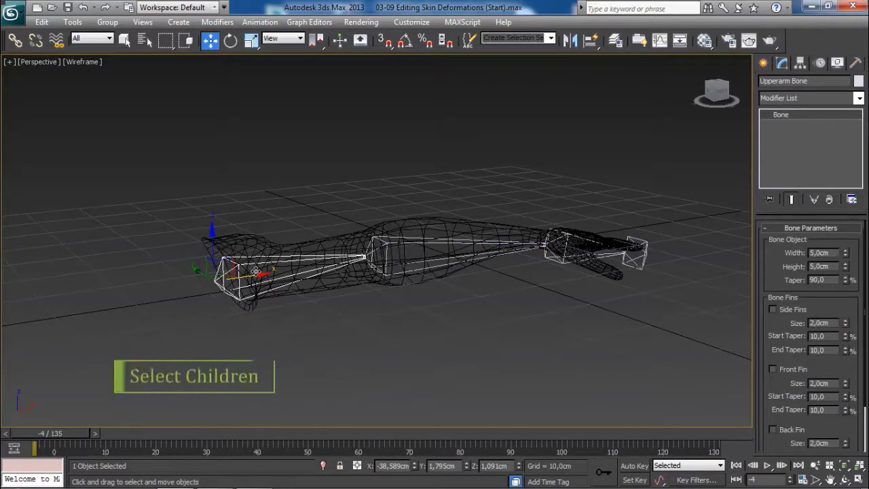
pyautogui.hotkey('ctrl', 'pagedown')
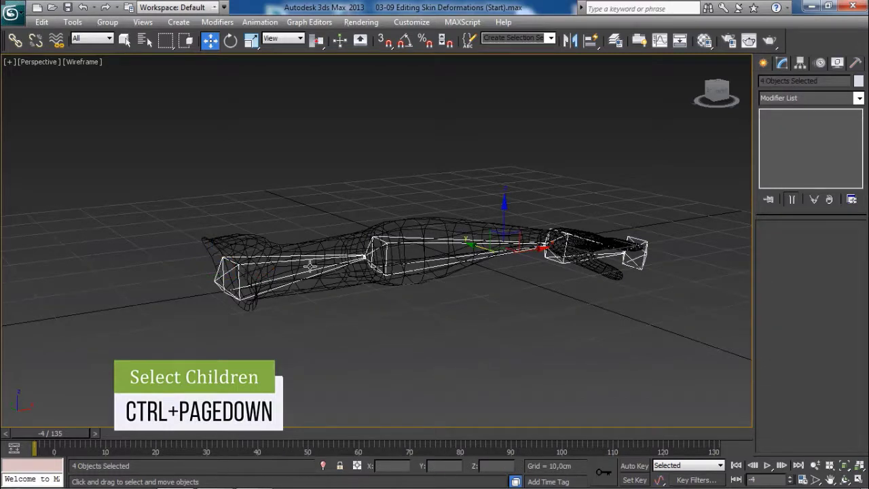
pyautogui.keyDown('alt'); pyautogui.moveTo(311, 266); pyautogui.dragTo(475, 248, button='middle'); pyautogui.keyUp('alt')
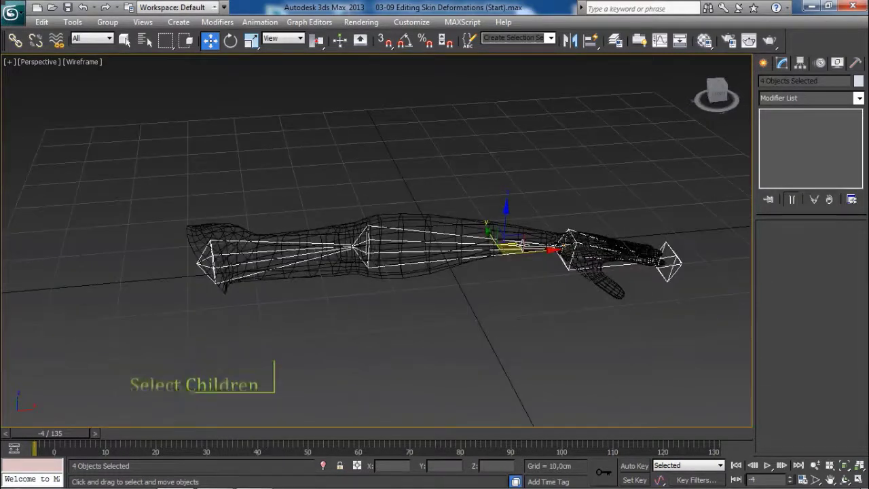
pyautogui.press('F3')
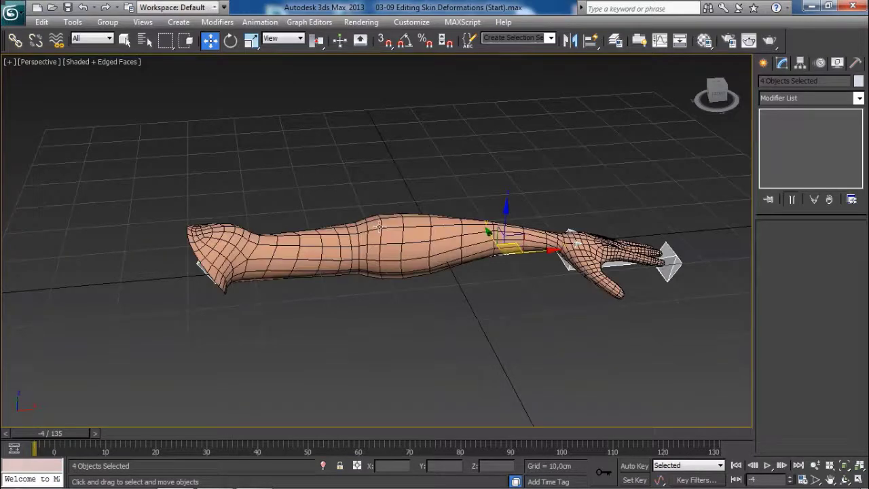
# Freeze the transforms of the four selected arm bones with Freeze Transform
pyautogui.keyDown('alt'); pyautogui.moveTo(359, 242); pyautogui.dragTo(327, 238, button='middle'); pyautogui.keyUp('alt')
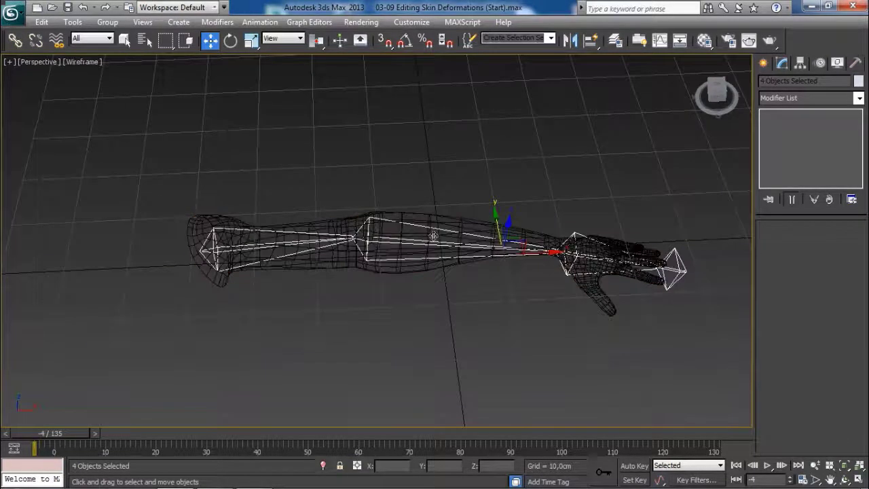
pyautogui.press('F3')
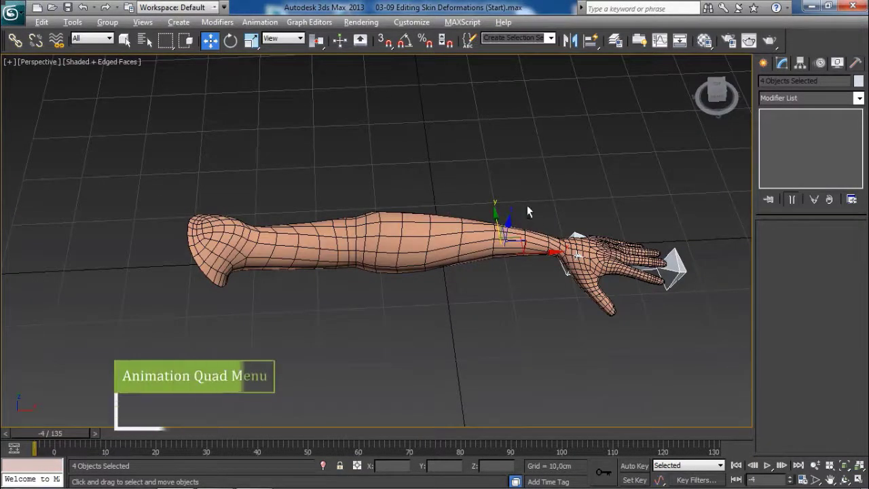
pyautogui.keyDown('alt'); pyautogui.rightClick(529, 178); pyautogui.keyUp('alt')
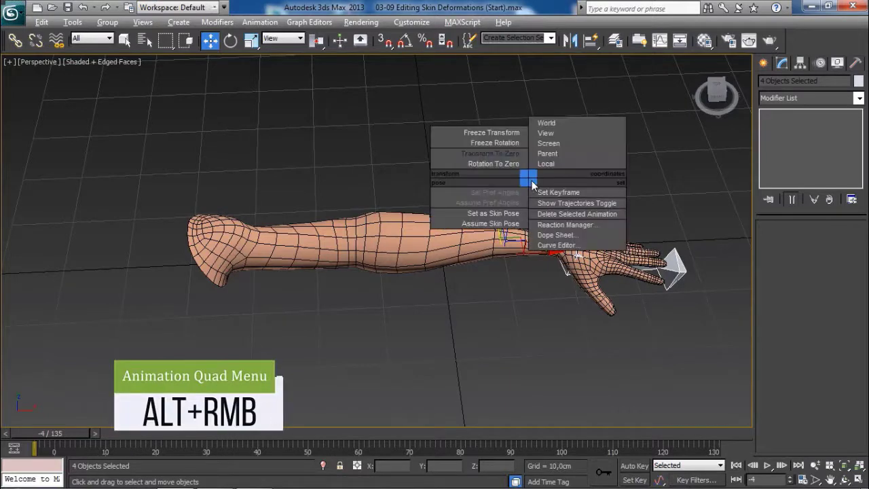
pyautogui.click(495, 132)
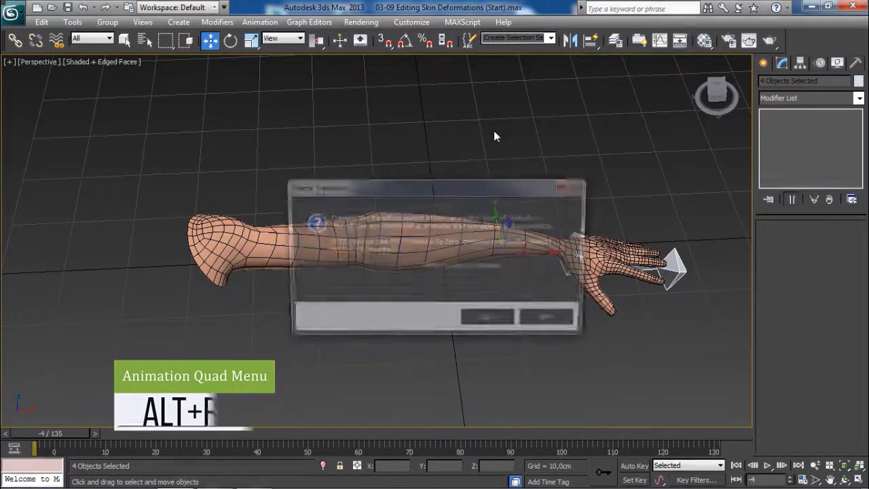
pyautogui.click(487, 322)
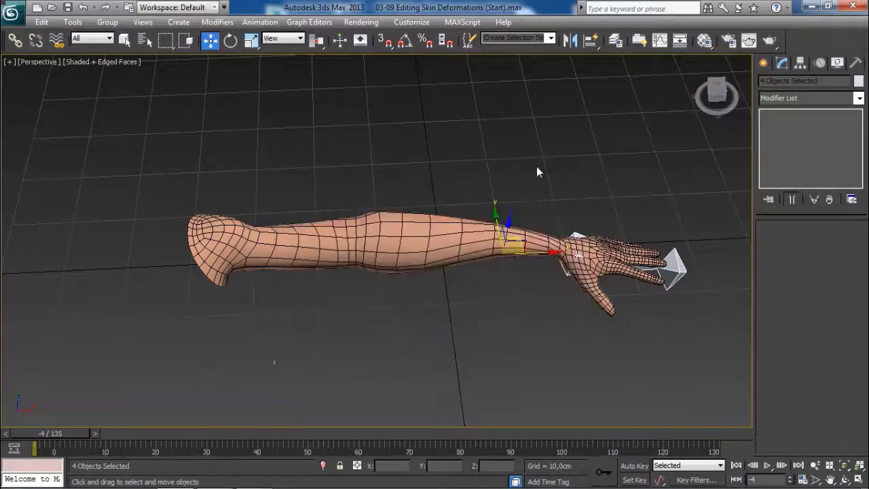
# Select the Forearm Bone in wireframe display and test-rotate it in shaded display to about -48° around Z, bending the elbow
pyautogui.click(454, 195)
pyautogui.press('F3')
pyautogui.click(398, 243)
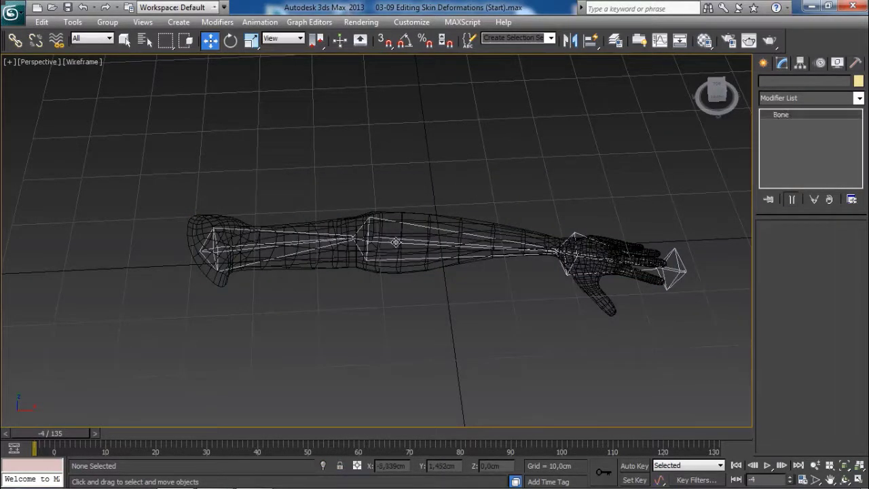
pyautogui.press('F3')
pyautogui.keyDown('alt'); pyautogui.moveTo(394, 244); pyautogui.dragTo(375, 241, button='middle'); pyautogui.keyUp('alt')
pyautogui.press('e')
pyautogui.moveTo(369, 260); pyautogui.dragTo(316, 280)
pyautogui.keyDown('alt'); pyautogui.moveTo(379, 245); pyautogui.dragTo(414, 284, button='middle'); pyautogui.keyUp('alt')
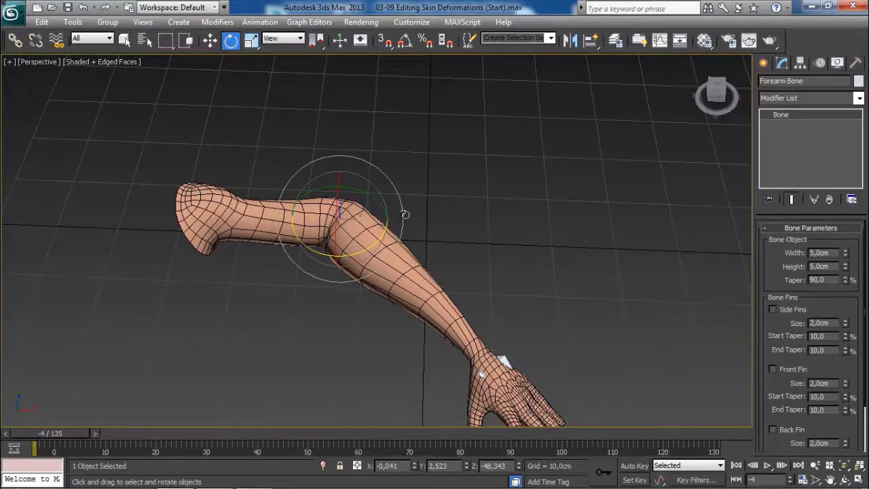
pyautogui.moveTo(497, 228); pyautogui.dragTo(508, 212, button='middle')
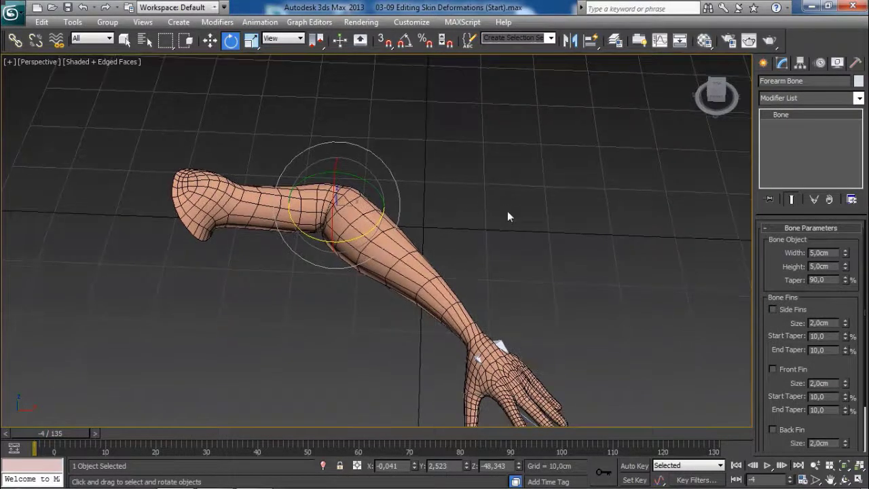
# Return the Forearm Bone to its frozen straight pose with Transform To Zero
pyautogui.keyDown('alt'); pyautogui.rightClick(516, 151); pyautogui.keyUp('alt')
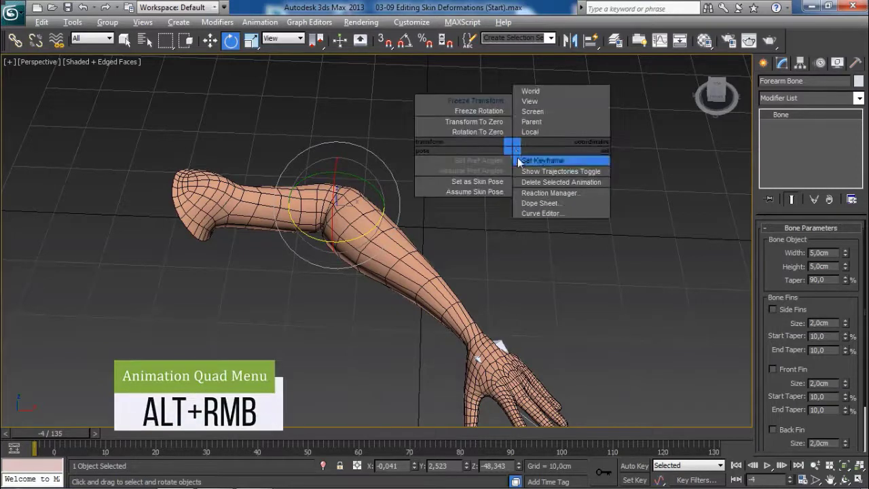
pyautogui.click(493, 127)
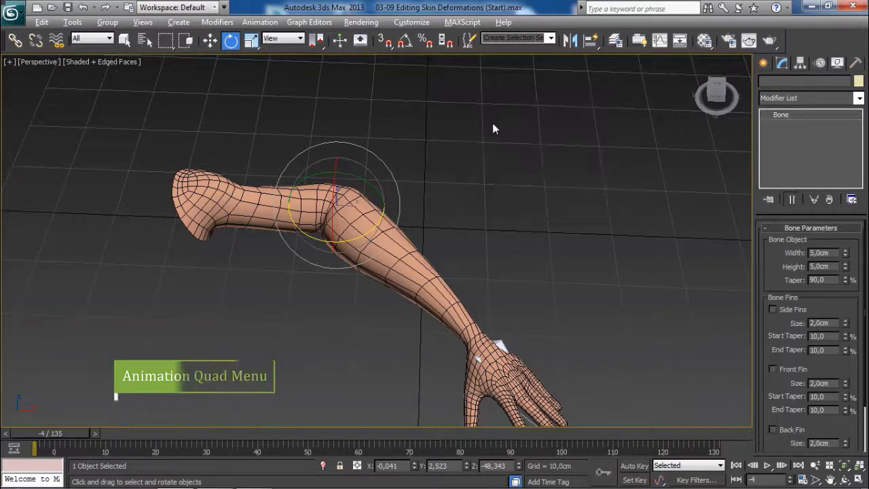
pyautogui.keyDown('alt'); pyautogui.moveTo(493, 128); pyautogui.dragTo(467, 150, button='middle'); pyautogui.keyUp('alt')
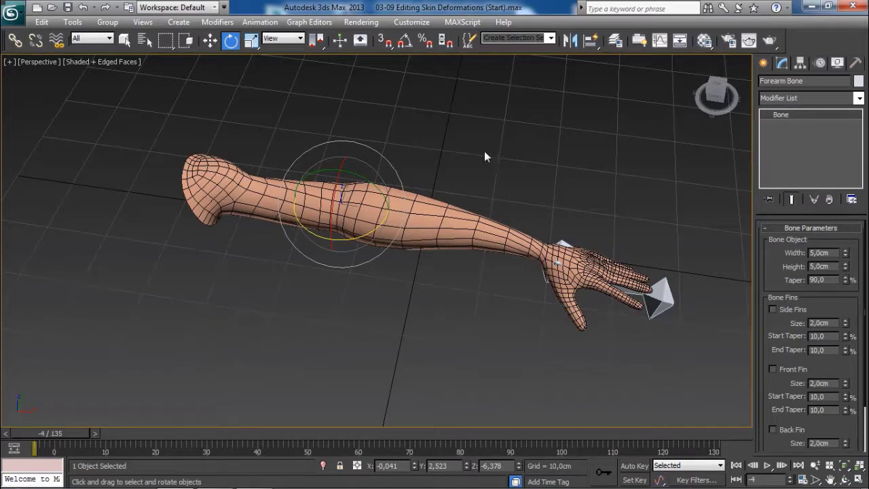
pyautogui.keyDown('alt'); pyautogui.moveTo(485, 152); pyautogui.dragTo(513, 171, button='middle'); pyautogui.keyUp('alt')
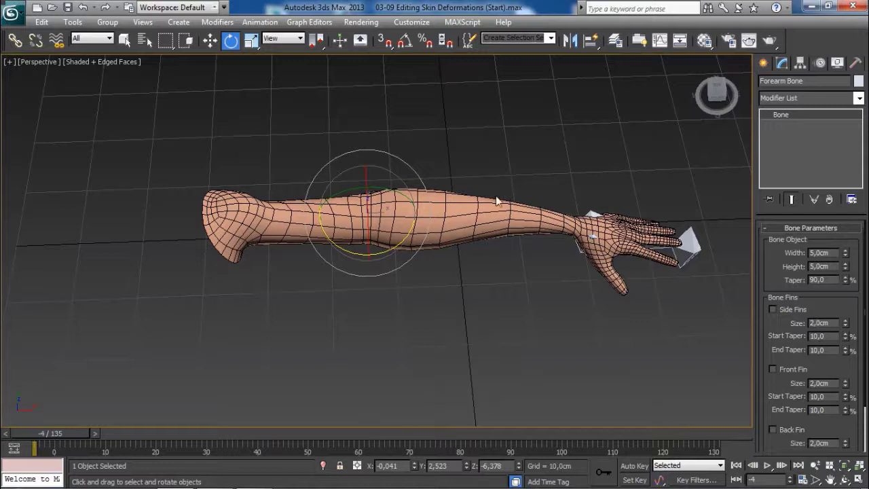
# Reselect the Forearm Bone in wireframe display and rotate it by about -46° around Z in shaded display
pyautogui.click(483, 176)
pyautogui.press('F3')
pyautogui.scroll(3, 402, 212)
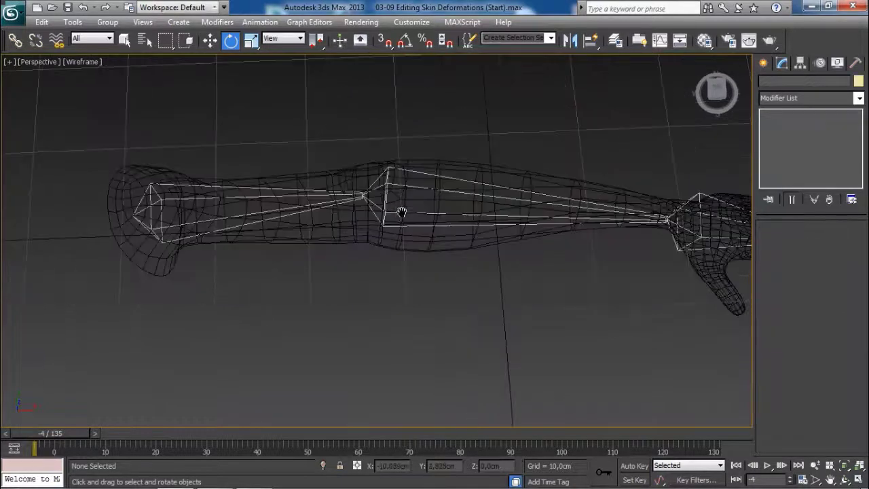
pyautogui.click(401, 215)
pyautogui.click(451, 224)
pyautogui.press('F3')
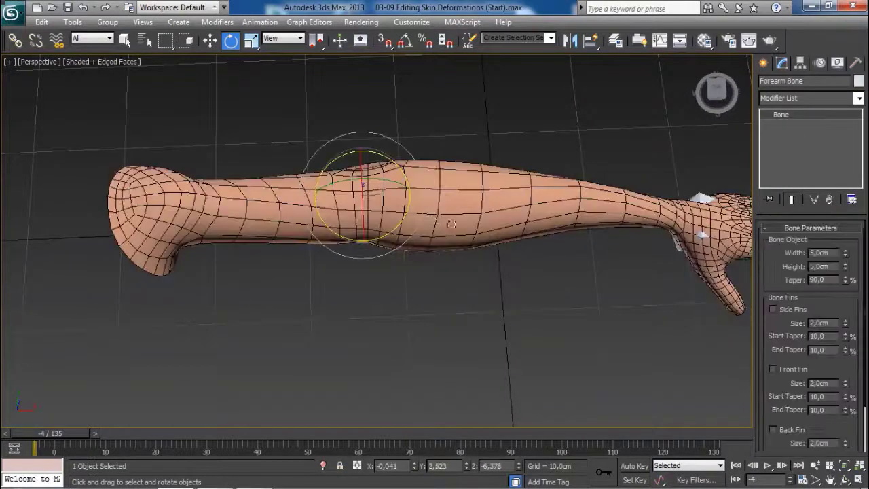
pyautogui.keyDown('alt'); pyautogui.moveTo(412, 232); pyautogui.dragTo(394, 241, button='middle'); pyautogui.keyUp('alt')
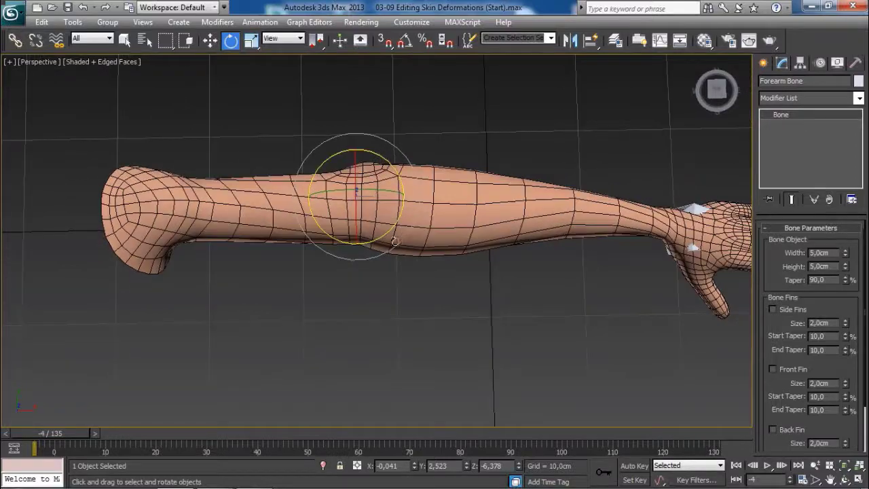
pyautogui.moveTo(378, 239); pyautogui.dragTo(335, 275)
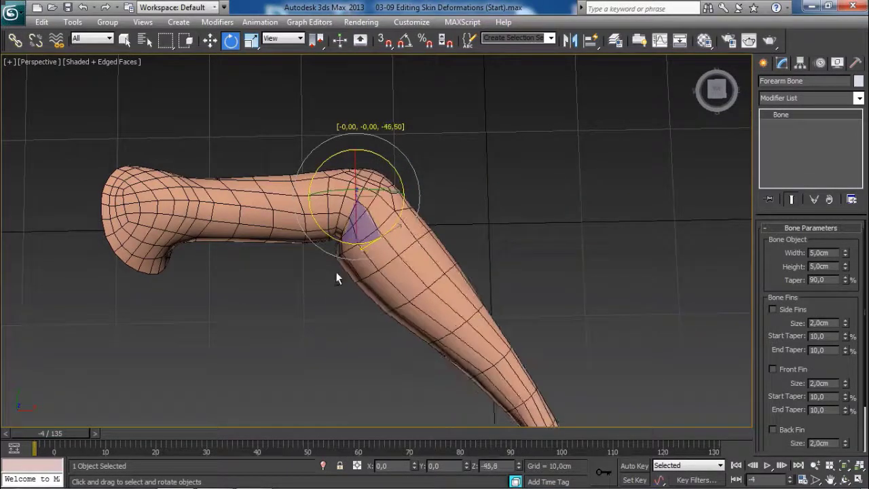
# Ease the Forearm Bone's bend to about -44° around Z while examining the deformation of the inner elbow
pyautogui.keyDown('alt'); pyautogui.moveTo(338, 273); pyautogui.dragTo(416, 241, button='middle'); pyautogui.keyUp('alt')
pyautogui.scroll(3, 424, 209)
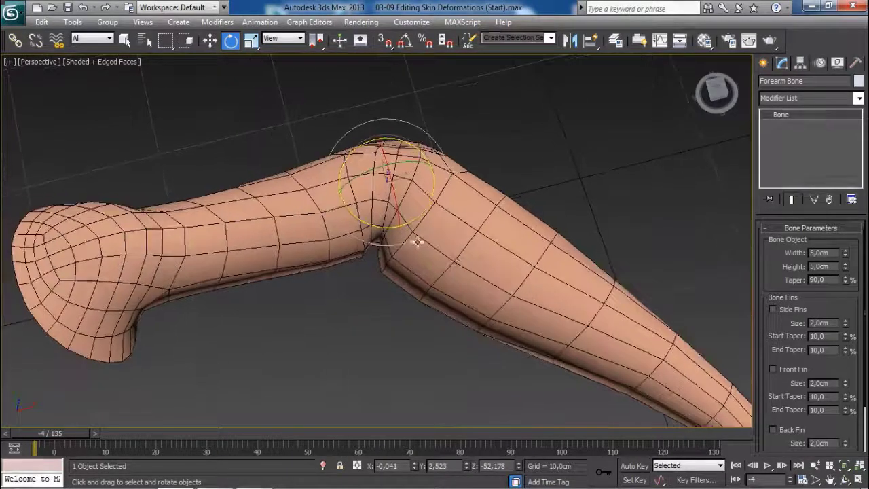
pyautogui.moveTo(402, 226); pyautogui.dragTo(430, 207)
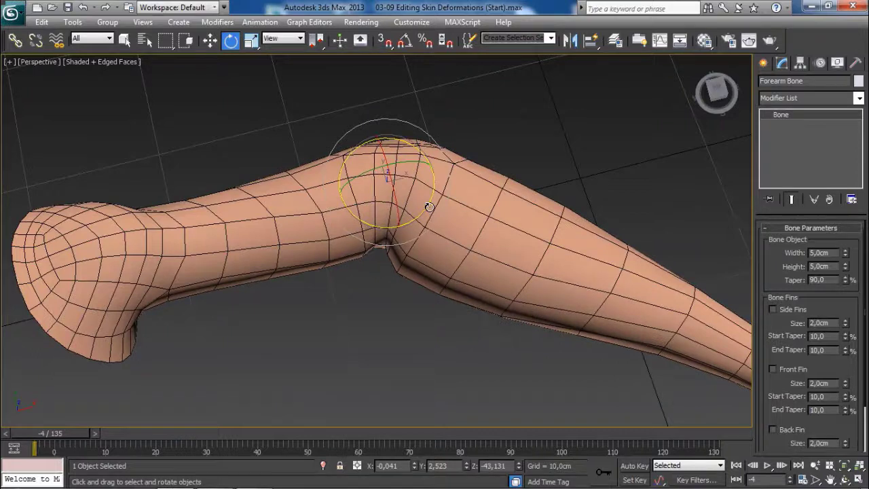
pyautogui.moveTo(446, 260)
pyautogui.mouseDown()
pyautogui.moveTo(450, 234)
pyautogui.moveTo(321, 200)
pyautogui.moveTo(306, 286)
pyautogui.moveTo(460, 273)
pyautogui.moveTo(441, 216)
pyautogui.moveTo(326, 228)
pyautogui.moveTo(398, 310)
pyautogui.moveTo(427, 203)
pyautogui.mouseUp()
pyautogui.press('Escape')
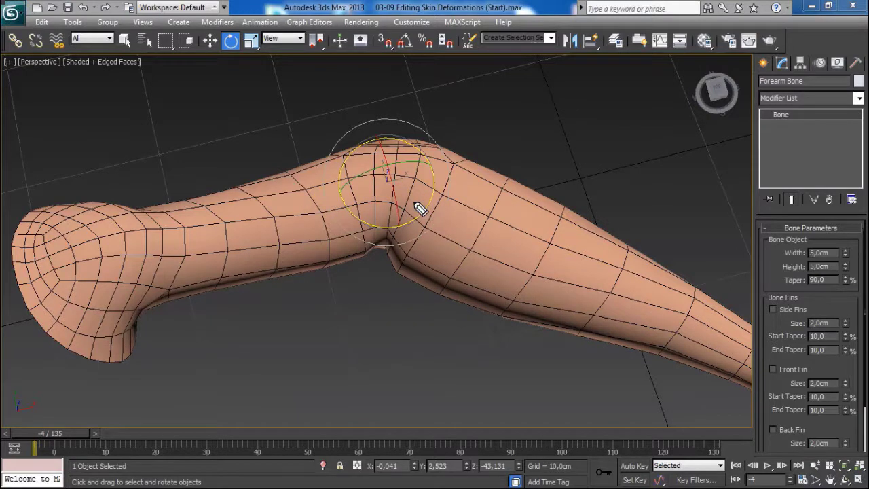
pyautogui.keyDown('alt'); pyautogui.moveTo(401, 239); pyautogui.dragTo(397, 242, button='middle'); pyautogui.keyUp('alt')
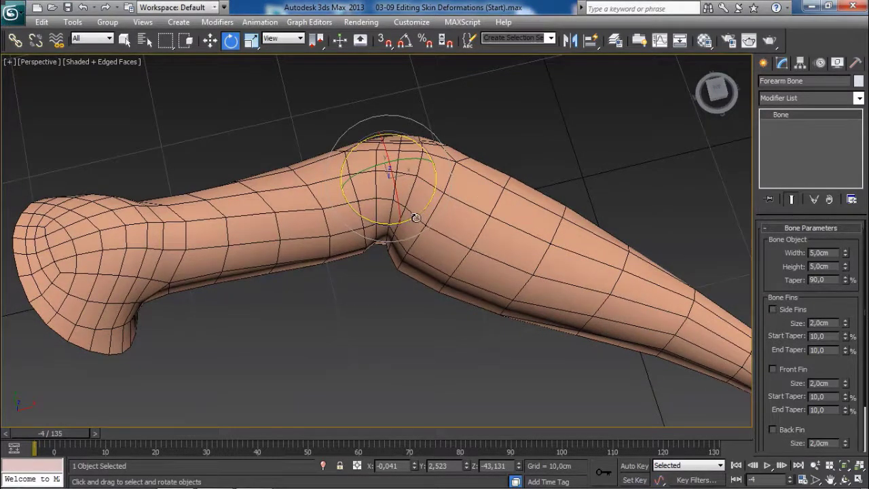
pyautogui.moveTo(416, 217)
pyautogui.mouseDown()
pyautogui.moveTo(420, 227)
pyautogui.moveTo(415, 219)
pyautogui.mouseUp()
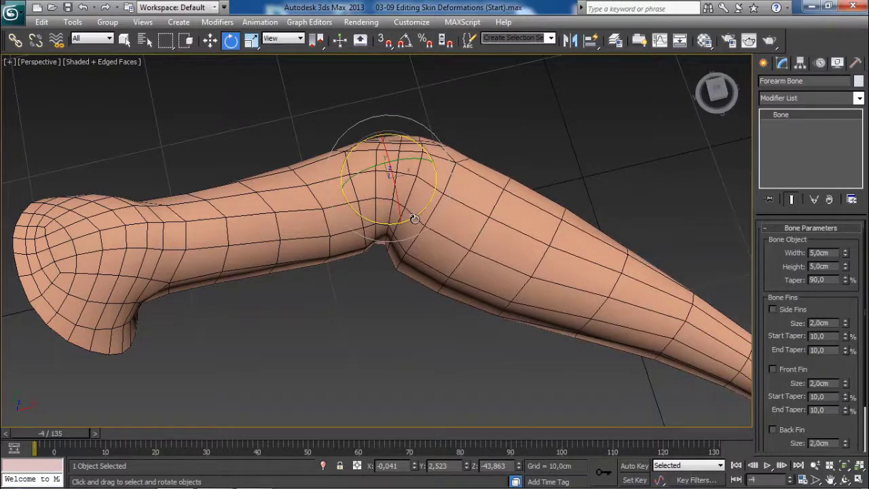
# Swing the Forearm Bone back and forth around Z to test the elbow's deformation, leaving it at about -34.5°
pyautogui.keyDown('alt'); pyautogui.moveTo(415, 218); pyautogui.dragTo(417, 244, button='middle'); pyautogui.keyUp('alt')
pyautogui.scroll(-2, 417, 237)
pyautogui.moveTo(412, 252)
pyautogui.mouseDown()
pyautogui.moveTo(402, 260)
pyautogui.moveTo(425, 243)
pyautogui.mouseUp()
pyautogui.moveTo(438, 242); pyautogui.dragTo(436, 242, button='middle')
pyautogui.scroll(3, 420, 252)
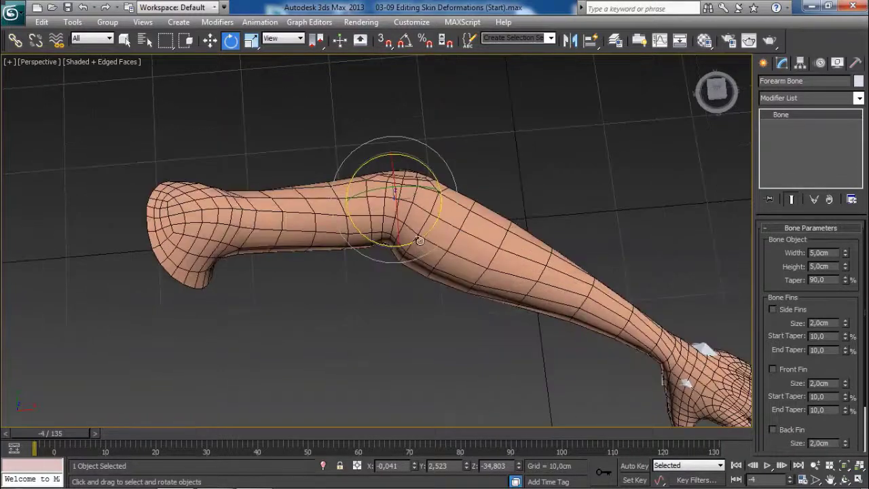
pyautogui.moveTo(421, 241); pyautogui.dragTo(369, 250)
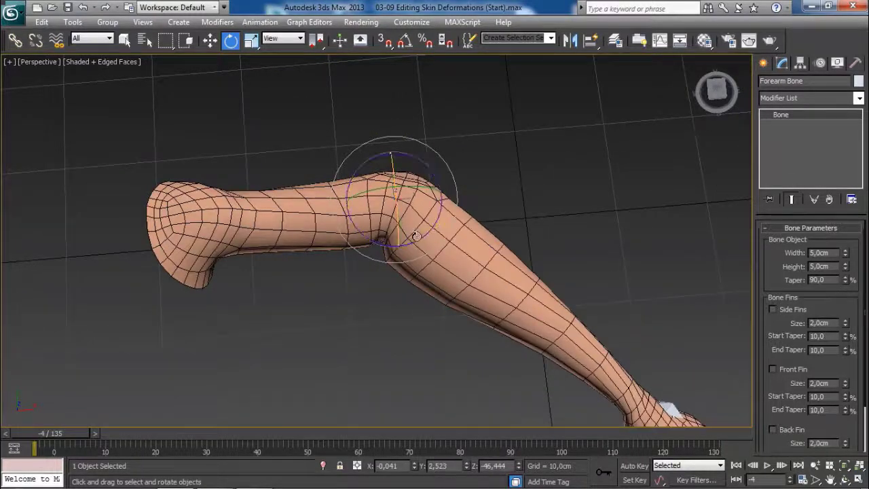
pyautogui.moveTo(420, 240); pyautogui.dragTo(439, 219)
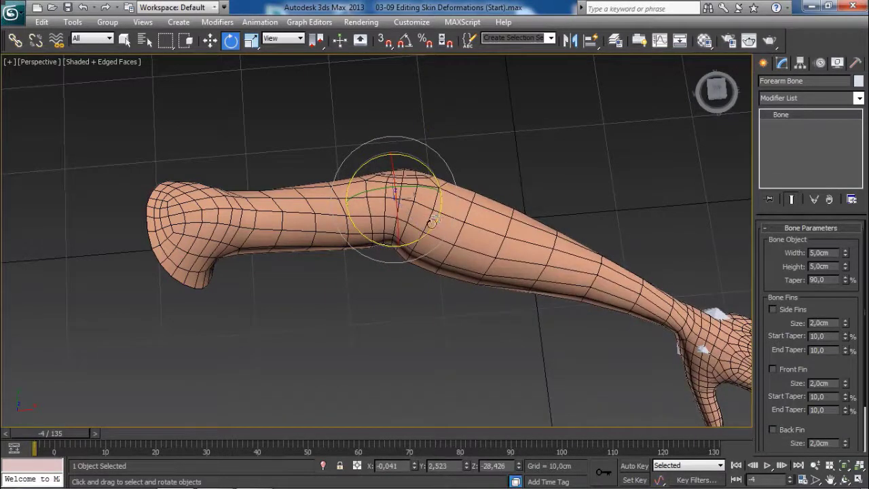
pyautogui.moveTo(432, 223); pyautogui.dragTo(418, 243)
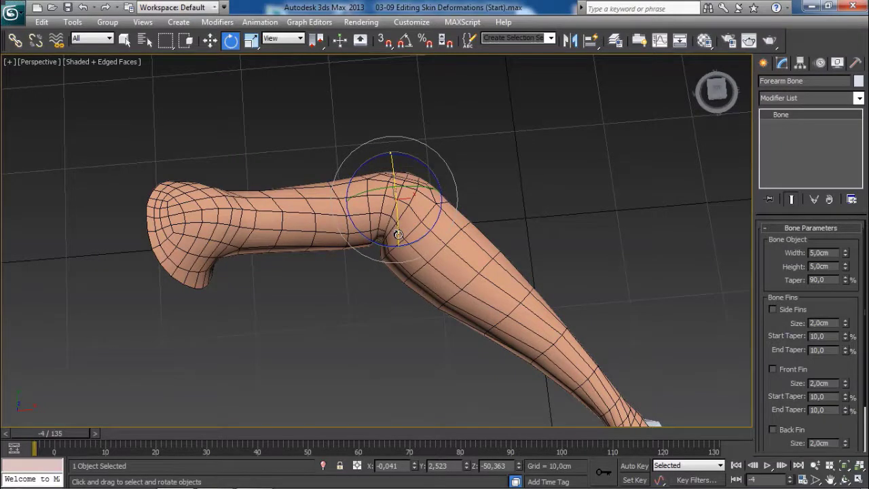
pyautogui.moveTo(413, 237); pyautogui.dragTo(438, 219)
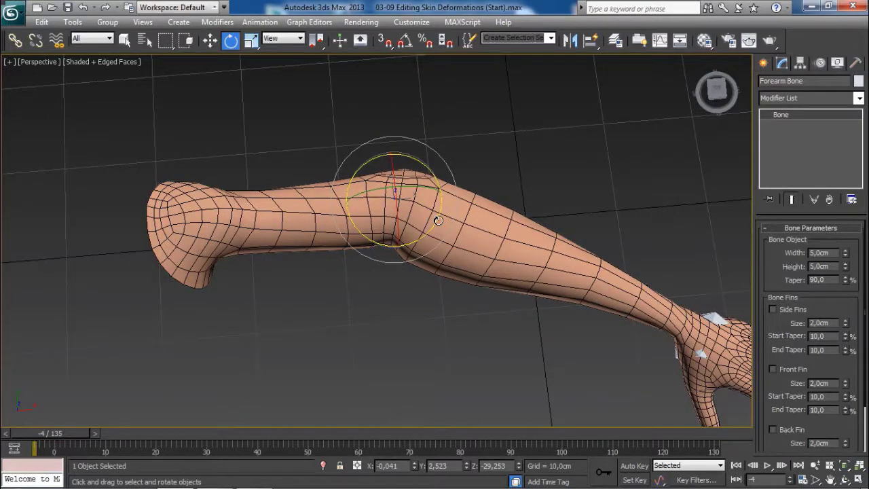
pyautogui.moveTo(427, 231); pyautogui.dragTo(411, 228)
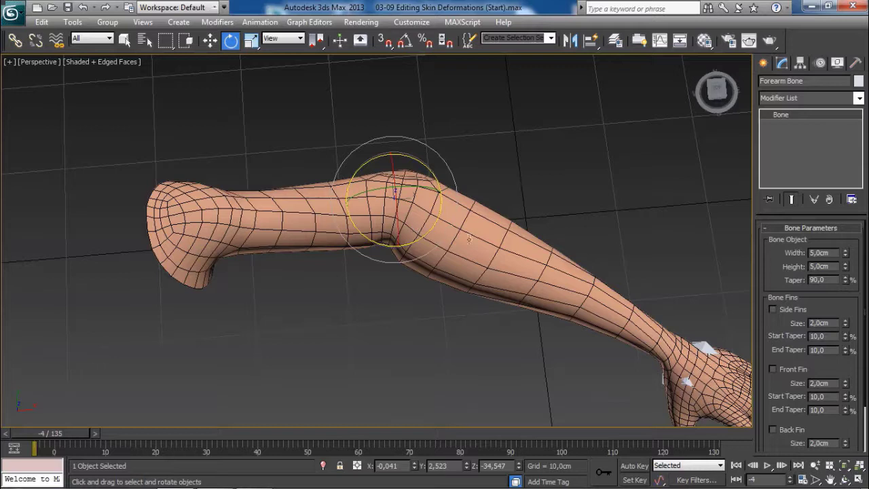
# Turn on Auto Key and, at frame 20, key the Forearm Bone with a deeper elbow bend of about -62° around Z
pyautogui.click(639, 467)
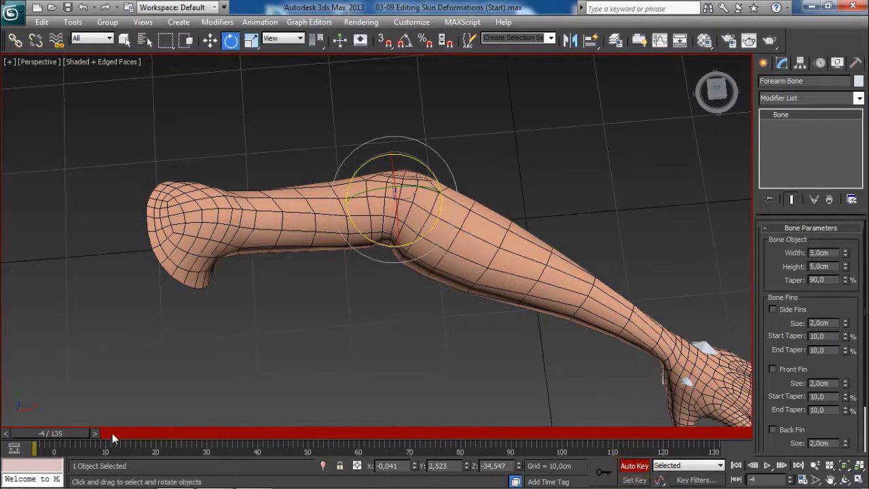
pyautogui.moveTo(75, 435); pyautogui.dragTo(193, 436)
pyautogui.press('e')
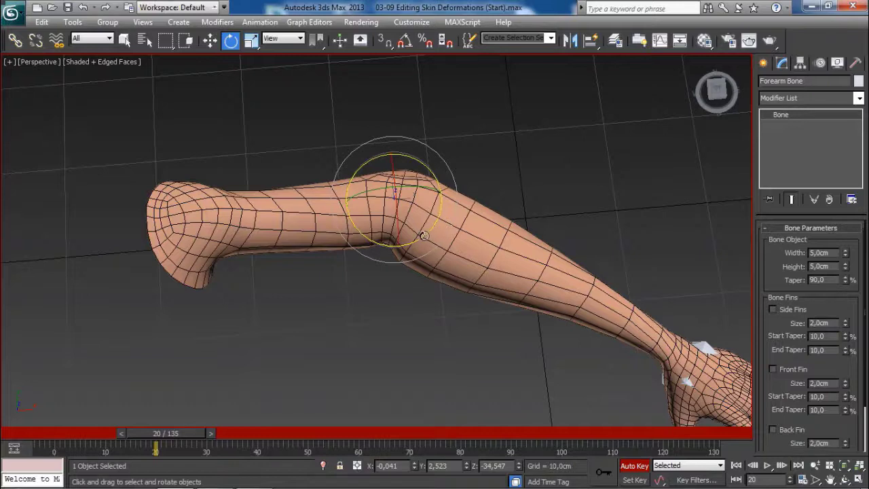
pyautogui.moveTo(423, 235); pyautogui.dragTo(409, 262)
pyautogui.moveTo(431, 254); pyautogui.dragTo(411, 243, button='middle')
pyautogui.scroll(-3, 410, 245)
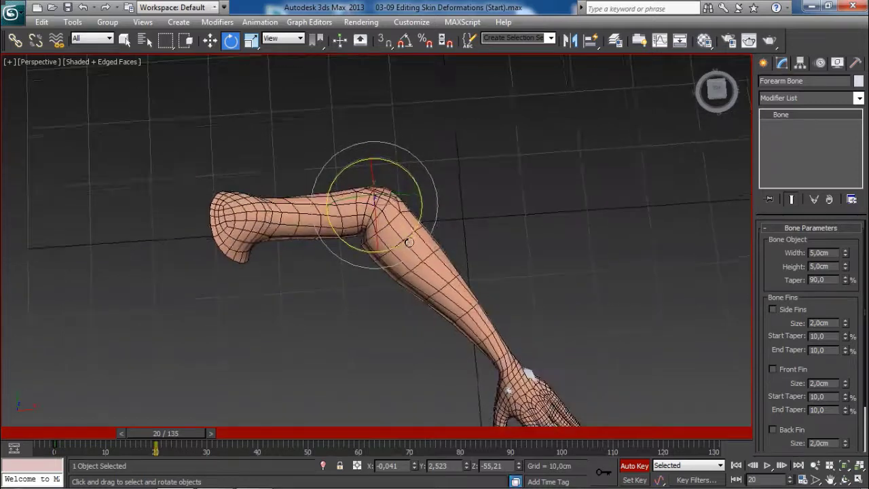
pyautogui.scroll(3, 394, 246)
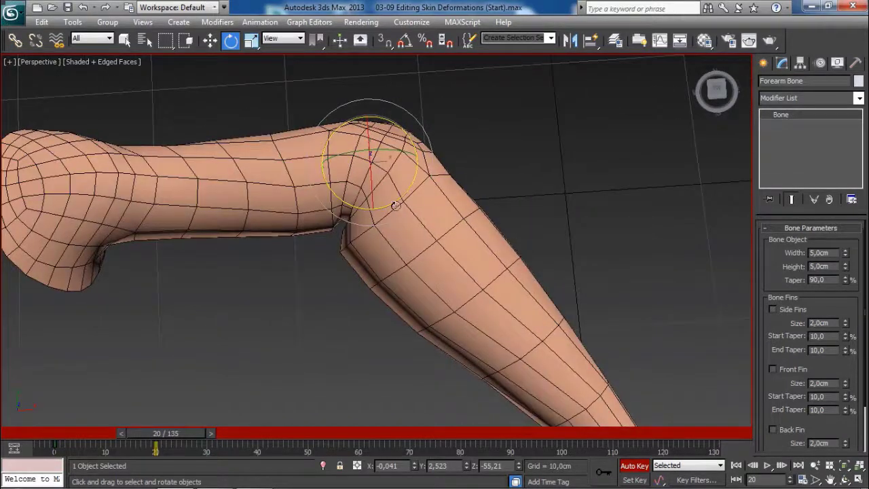
pyautogui.moveTo(394, 203)
pyautogui.mouseDown()
pyautogui.moveTo(383, 203)
pyautogui.moveTo(393, 203)
pyautogui.moveTo(390, 211)
pyautogui.mouseUp()
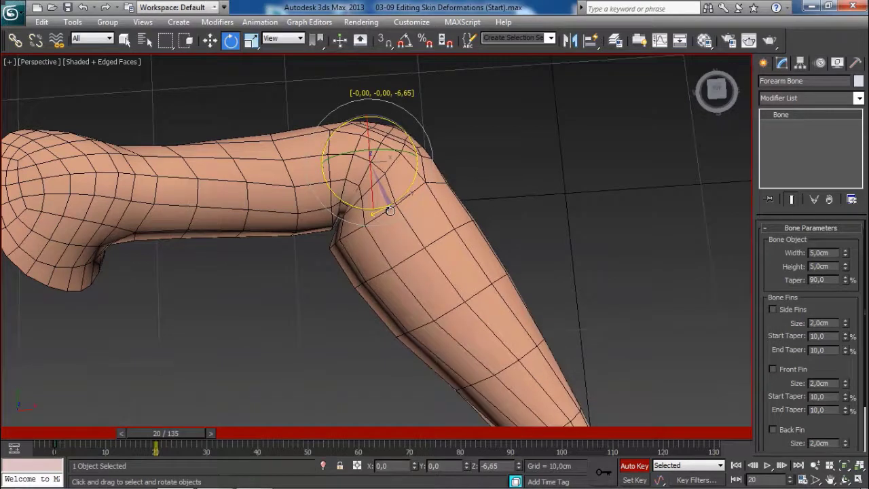
pyautogui.keyDown('alt'); pyautogui.moveTo(390, 211); pyautogui.dragTo(412, 215, button='middle'); pyautogui.keyUp('alt')
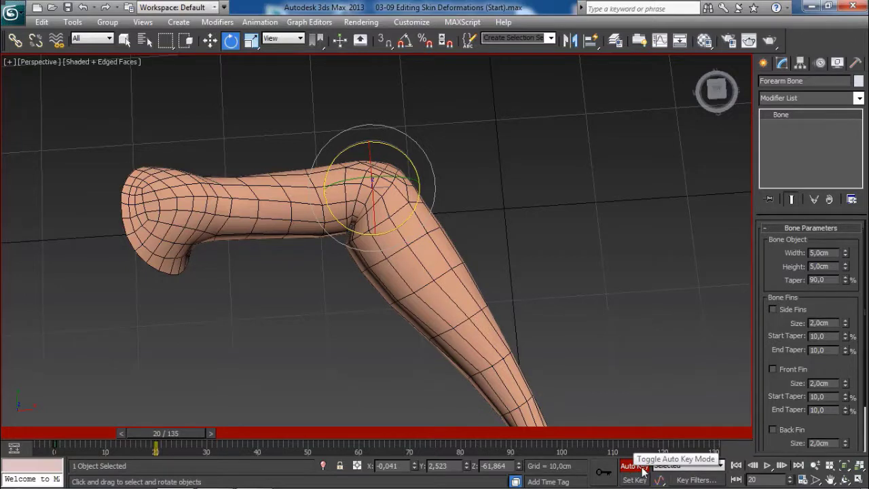
# Turn off Auto Key and scrub the timeline from frame 20 back toward the start to check the elbow's bending animation
pyautogui.click(641, 467)
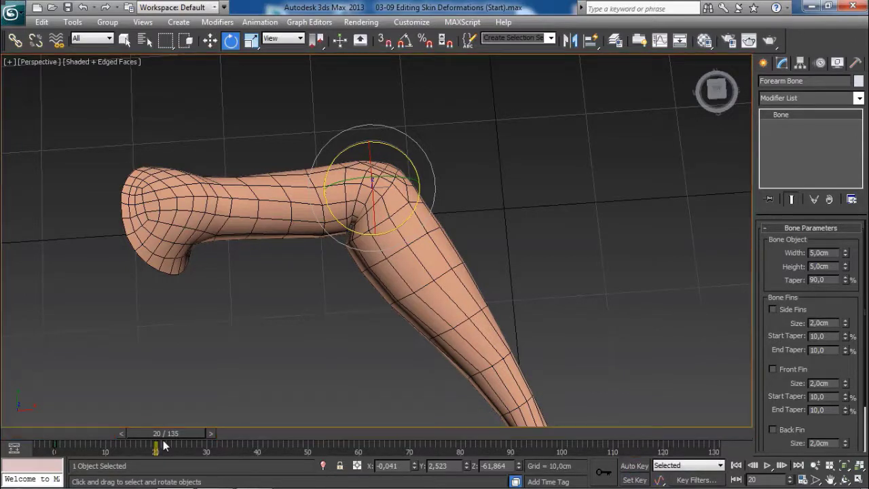
pyautogui.moveTo(171, 432); pyautogui.dragTo(48, 466)
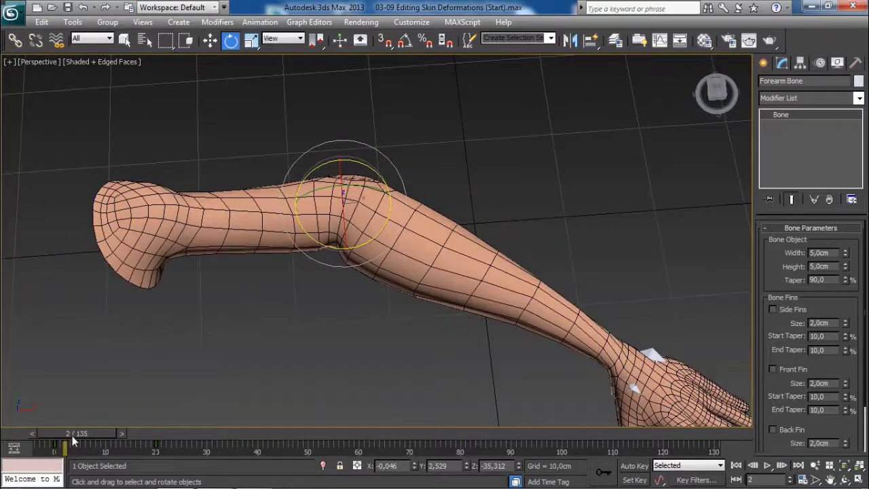
# At frame 0, key the Forearm Bone's straight pose using Auto Key and Transform To Zero, then turn Auto Key off
pyautogui.moveTo(73, 433)
pyautogui.mouseDown()
pyautogui.moveTo(136, 432)
pyautogui.moveTo(65, 426)
pyautogui.mouseUp()
pyautogui.press('e')
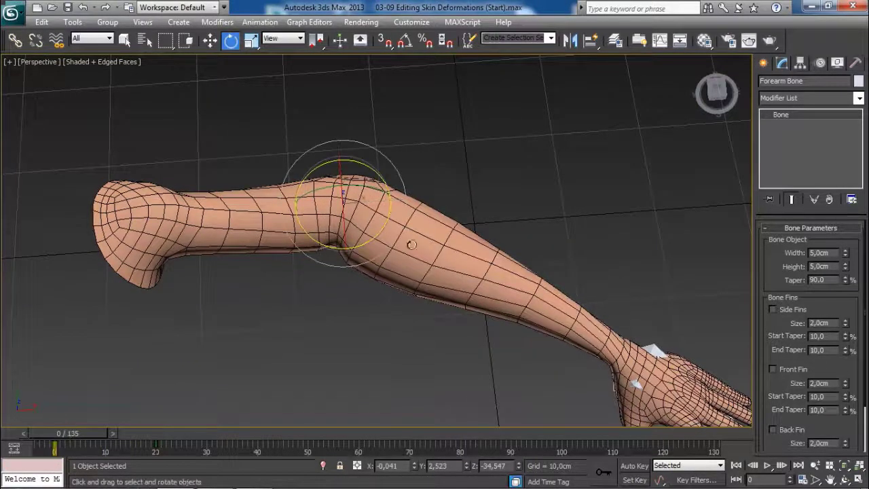
pyautogui.scroll(-3, 411, 244)
pyautogui.scroll(3, 402, 226)
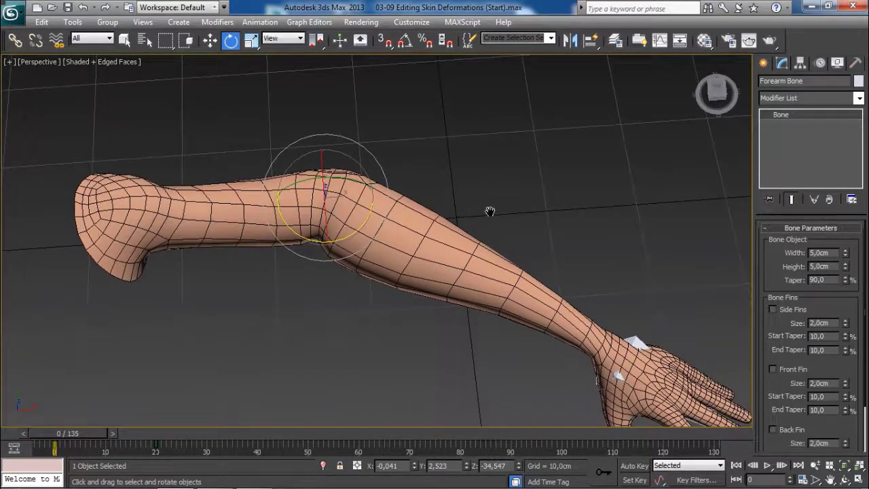
pyautogui.scroll(1, 491, 210)
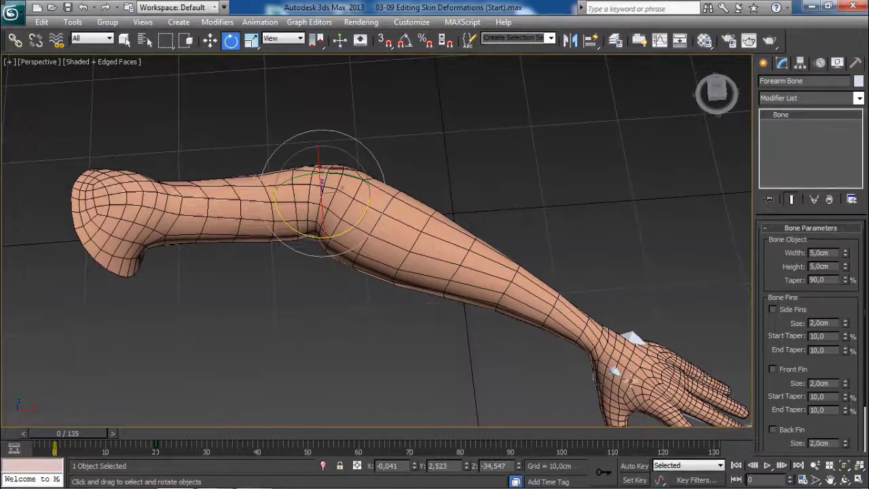
pyautogui.click(633, 466)
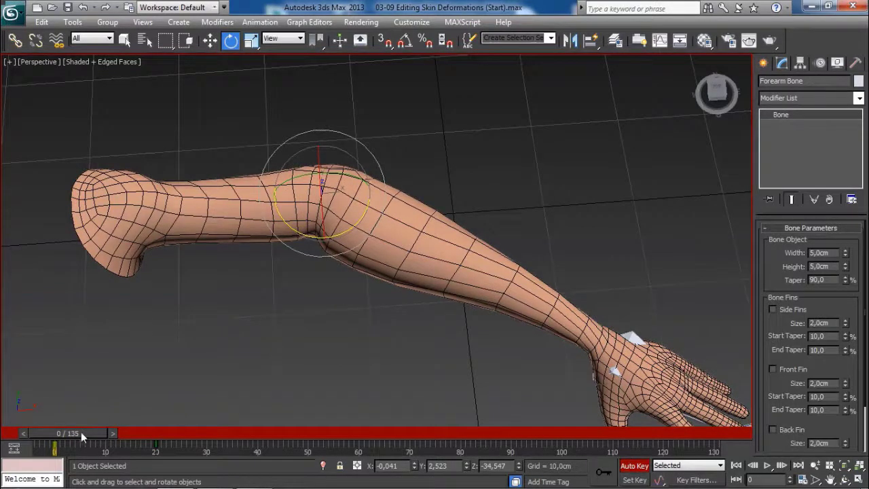
pyautogui.moveTo(81, 432)
pyautogui.mouseDown()
pyautogui.moveTo(90, 430)
pyautogui.moveTo(74, 434)
pyautogui.mouseUp()
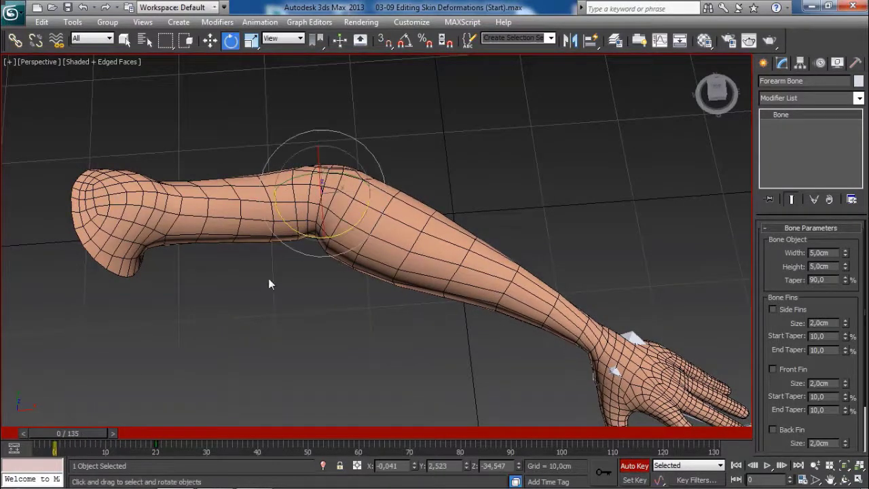
pyautogui.press('F3')
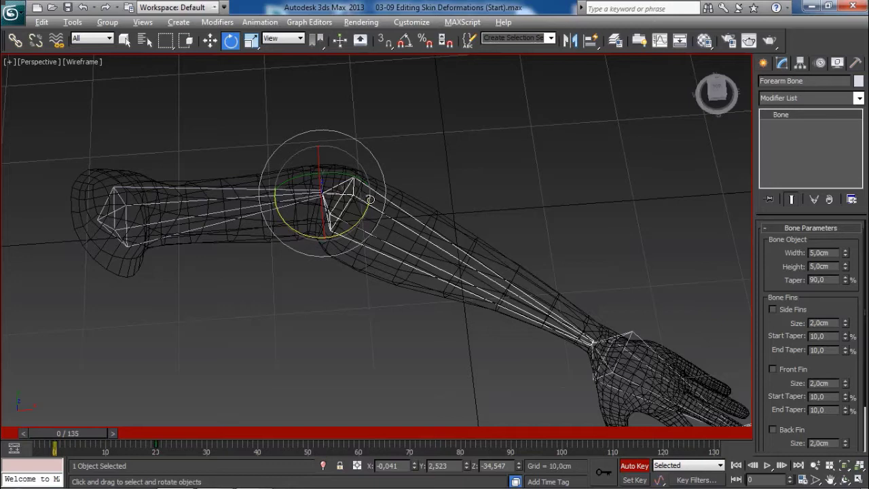
pyautogui.rightClick(367, 196)
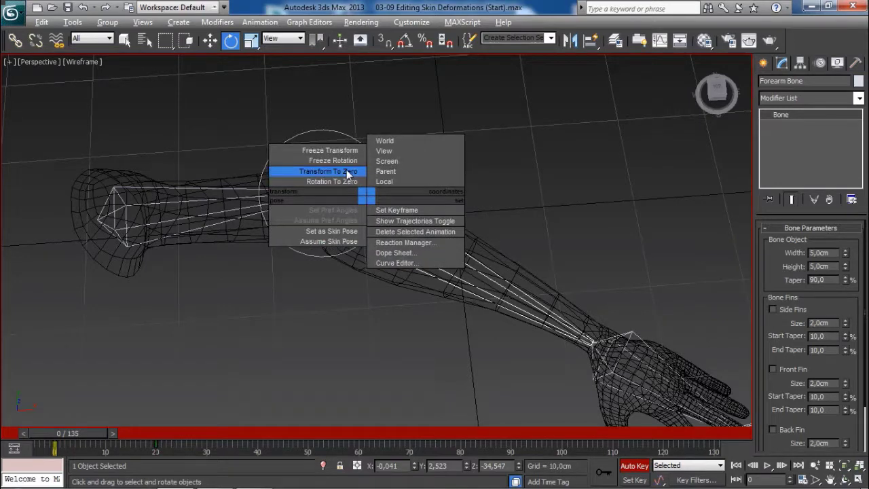
pyautogui.click(347, 175)
pyautogui.press('F3')
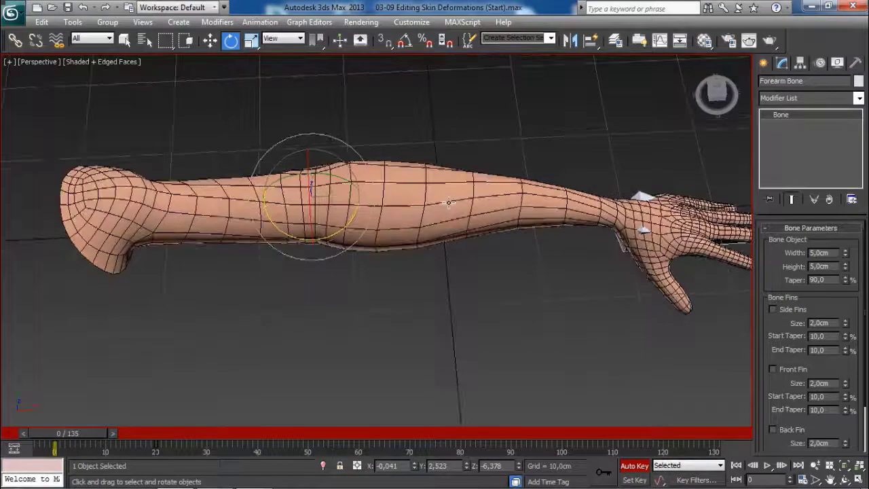
pyautogui.scroll(-3, 401, 204)
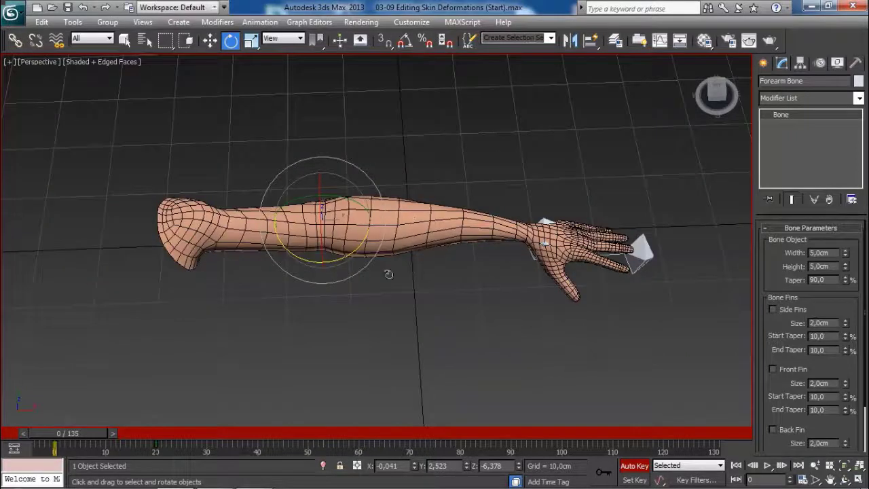
pyautogui.click(633, 466)
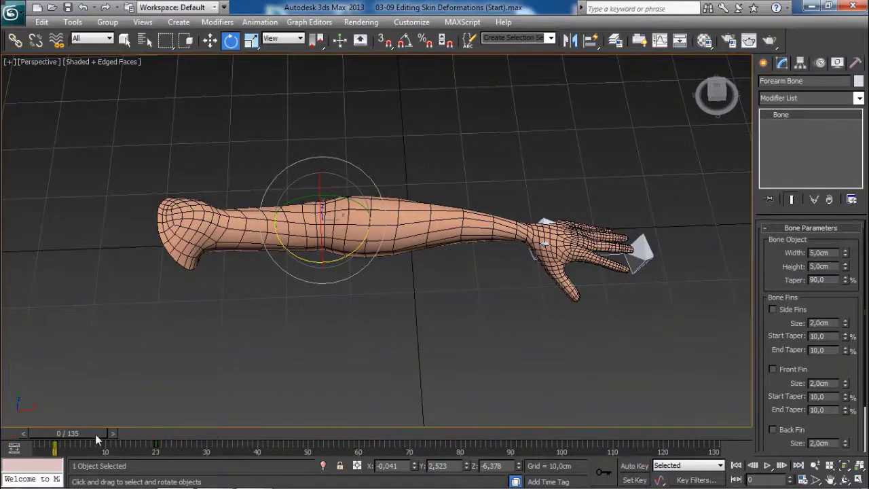
# Scrub the timeline from frame 0 to about frame 19 to check the Forearm Bone's bending animation
pyautogui.press('q')
pyautogui.moveTo(97, 433); pyautogui.dragTo(178, 433)
pyautogui.scroll(4, 252, 346)
pyautogui.press('e')
pyautogui.moveTo(394, 217); pyautogui.dragTo(461, 221, button='middle')
pyautogui.scroll(-4, 462, 222)
pyautogui.press('q')
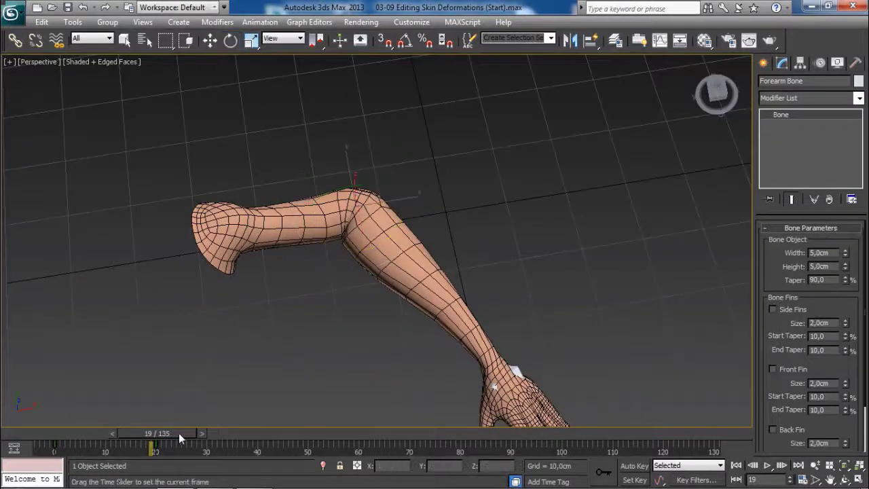
# Examine the inner elbow's deformation at frame 17, and scrub back to frame 4 to compare it with the straighter pose
pyautogui.moveTo(178, 432)
pyautogui.mouseDown()
pyautogui.moveTo(82, 434)
pyautogui.moveTo(162, 424)
pyautogui.moveTo(90, 433)
pyautogui.moveTo(175, 434)
pyautogui.mouseUp()
pyautogui.press('e')
pyautogui.scroll(3, 353, 193)
pyautogui.keyDown('alt'); pyautogui.moveTo(326, 251); pyautogui.dragTo(329, 287, button='middle'); pyautogui.keyUp('alt')
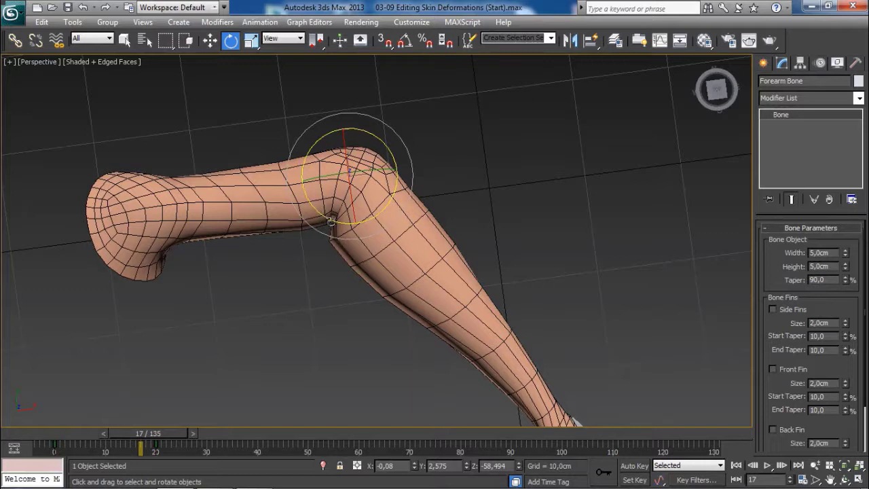
pyautogui.moveTo(158, 432); pyautogui.dragTo(98, 451)
pyautogui.press('e')
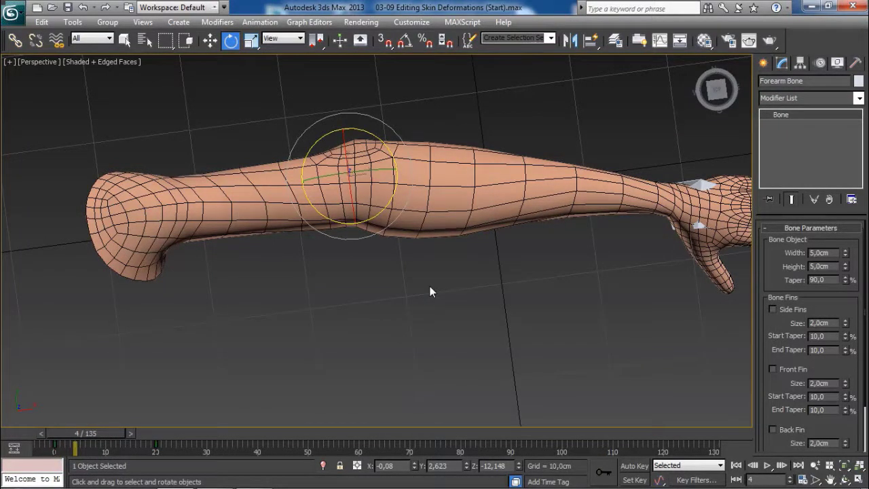
# Select the Arm mesh and activate Edit Envelopes in its Skin modifier
pyautogui.moveTo(587, 208); pyautogui.dragTo(581, 222, button='middle')
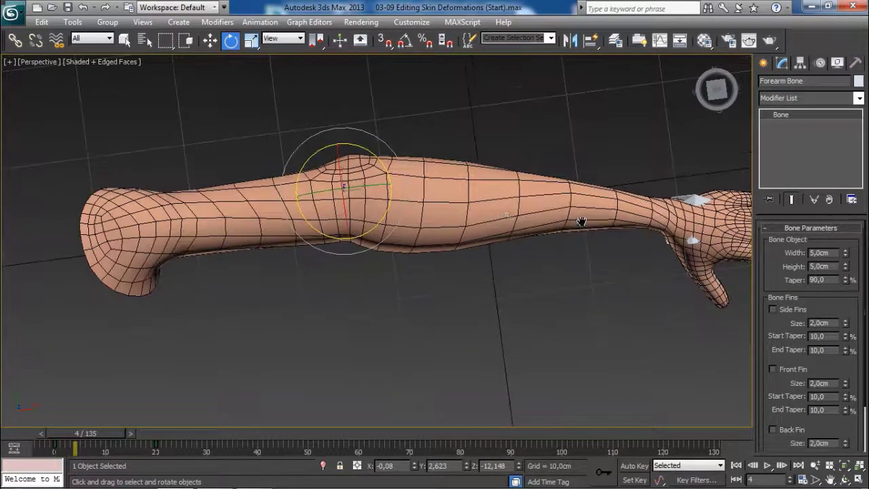
pyautogui.press('w')
pyautogui.click(463, 215)
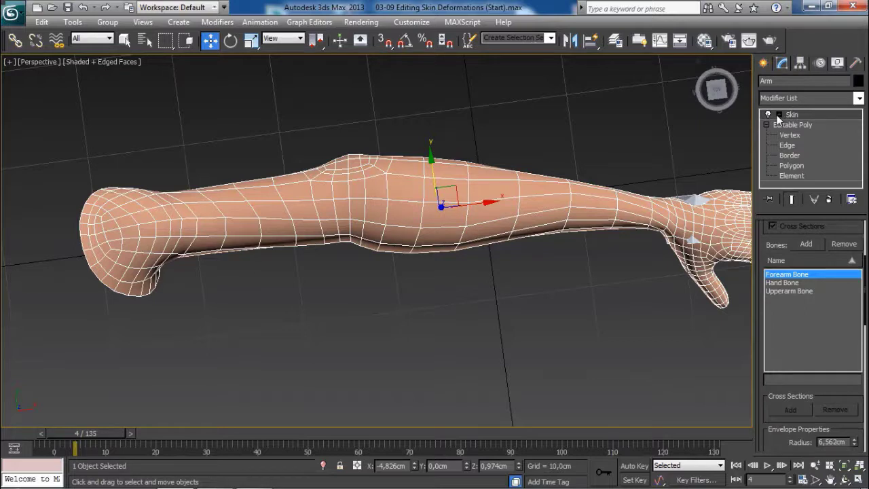
pyautogui.moveTo(783, 242); pyautogui.dragTo(819, 359)
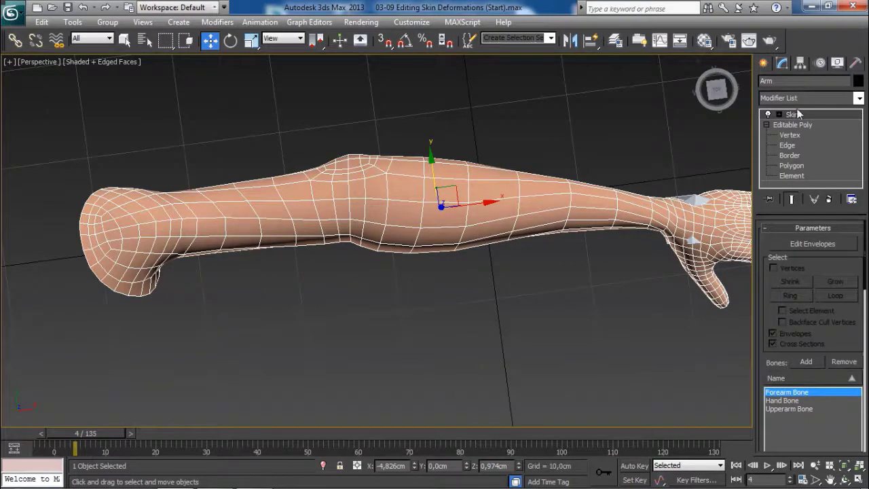
pyautogui.click(802, 241)
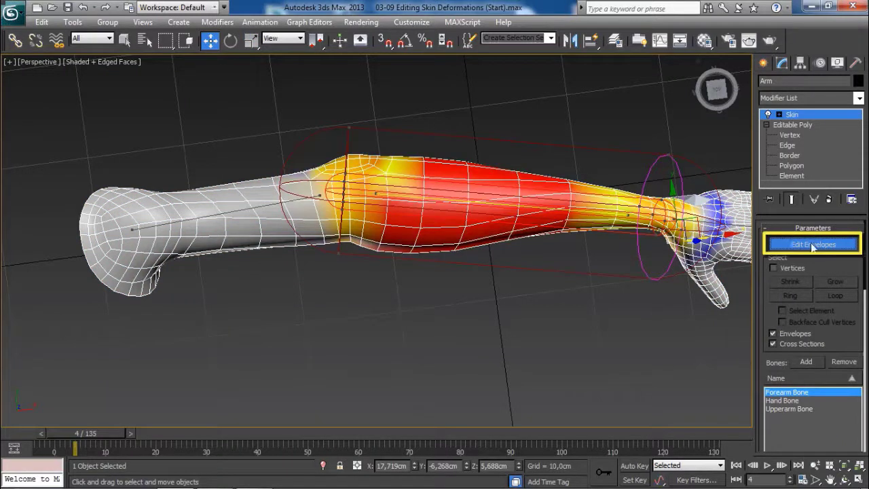
pyautogui.click(813, 246)
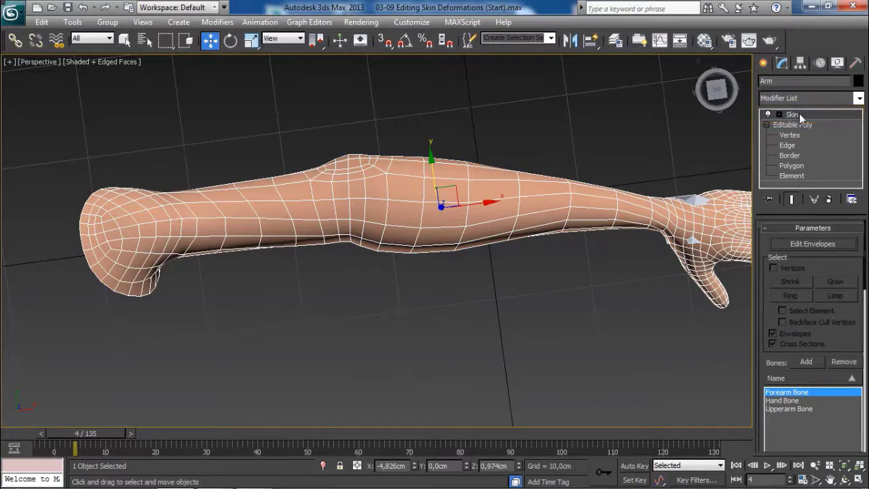
pyautogui.click(813, 244)
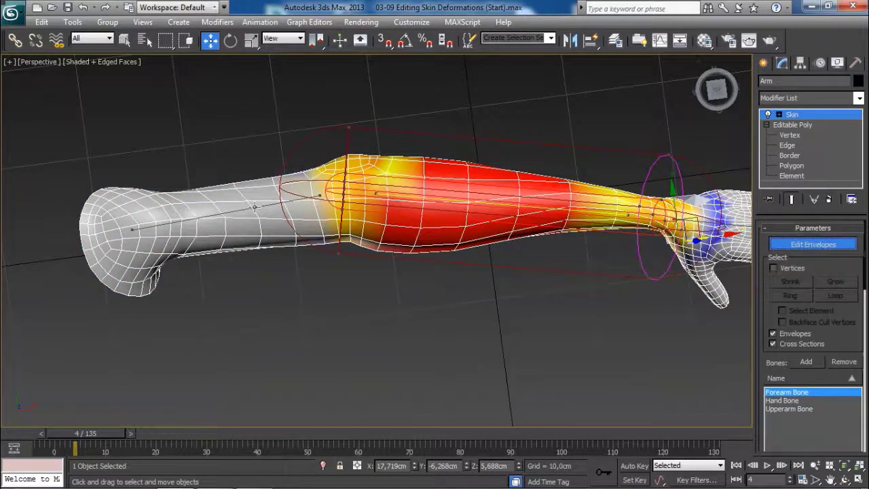
# Switch between the Upperarm Bone and Forearm Bone envelopes to compare their weights, leaving the Upperarm Bone selected
pyautogui.click(255, 207)
pyautogui.keyDown('alt'); pyautogui.moveTo(418, 197); pyautogui.dragTo(398, 234, button='middle'); pyautogui.keyUp('alt')
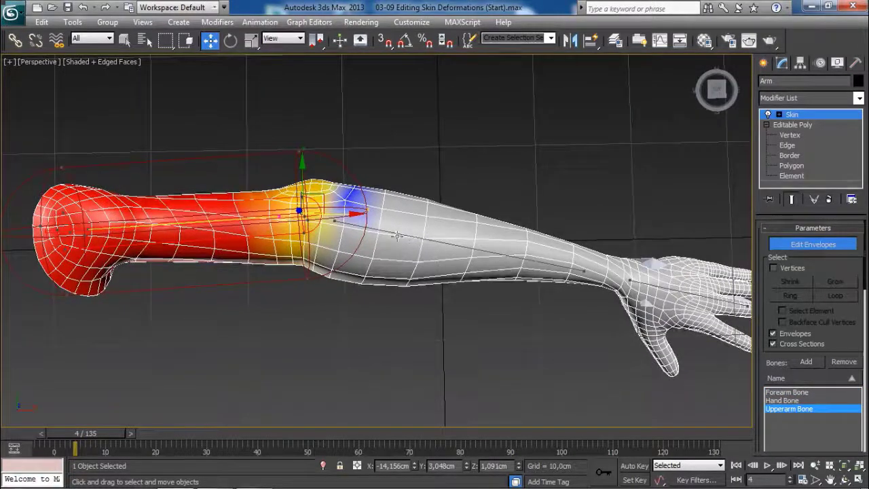
pyautogui.moveTo(435, 235)
pyautogui.mouseDown(button='middle')
pyautogui.moveTo(481, 235)
pyautogui.moveTo(441, 224)
pyautogui.mouseUp(button='middle')
pyautogui.click(436, 228)
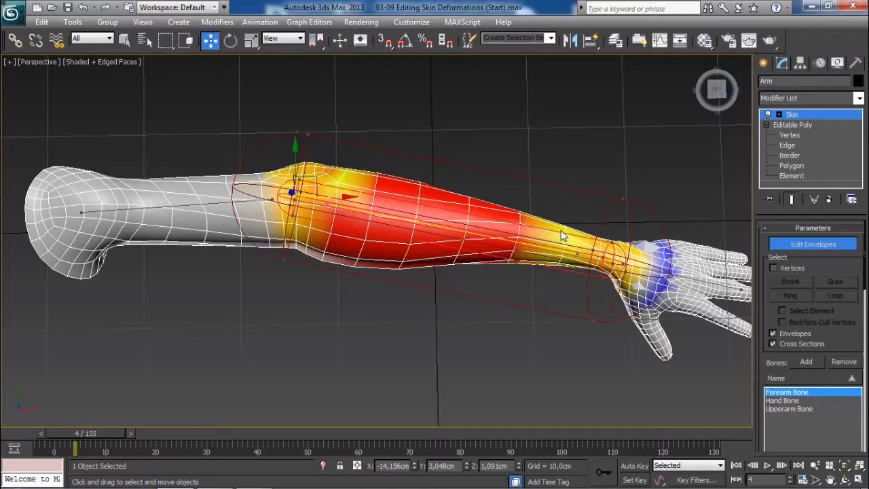
pyautogui.click(209, 202)
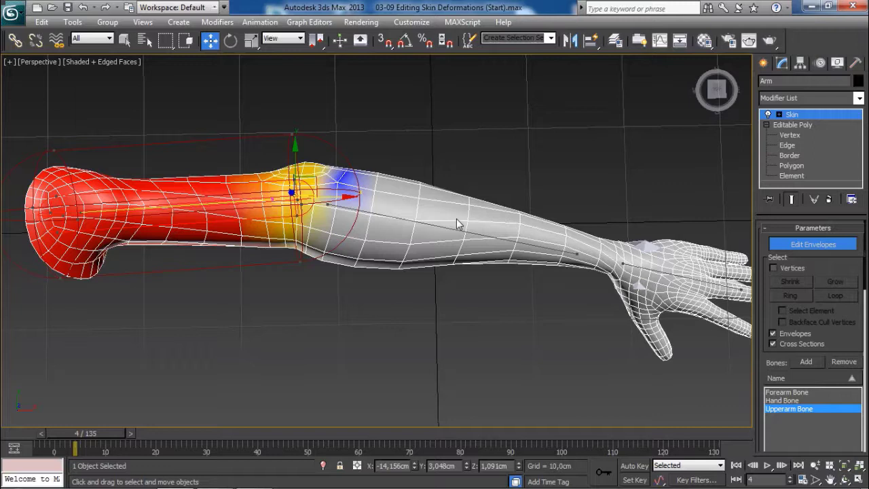
# Examine the Upperarm Bone's envelope and its weight falloff from the shoulder to the elbow
pyautogui.keyDown('alt'); pyautogui.moveTo(456, 219); pyautogui.dragTo(452, 191, button='middle'); pyautogui.keyUp('alt')
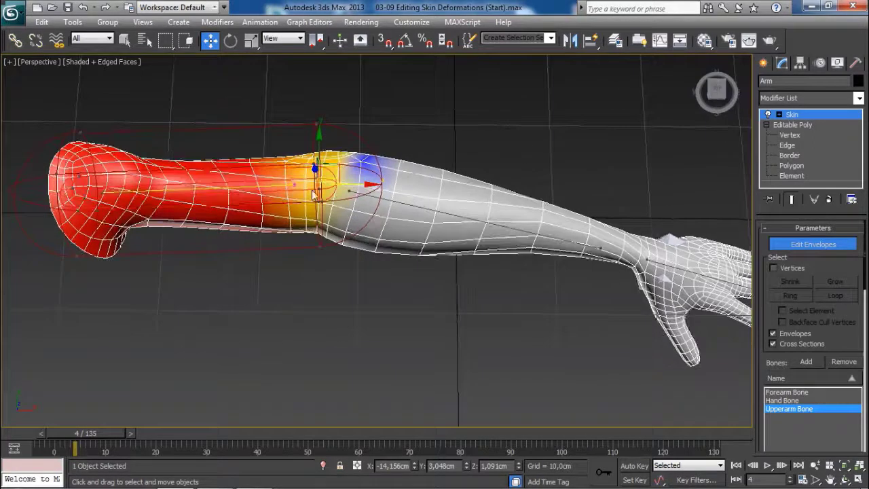
pyautogui.moveTo(313, 196); pyautogui.dragTo(323, 201, button='middle')
pyautogui.scroll(3, 353, 214)
pyautogui.scroll(-4, 319, 211)
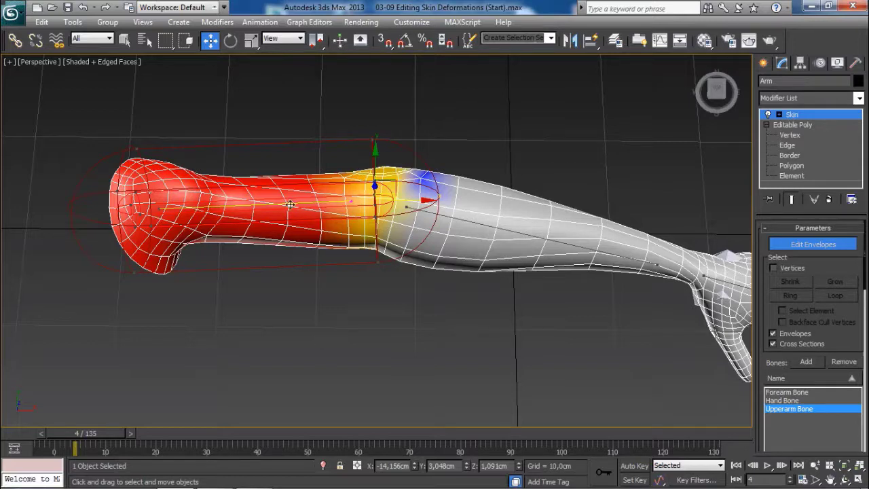
pyautogui.scroll(3, 281, 217)
pyautogui.scroll(-2, 291, 233)
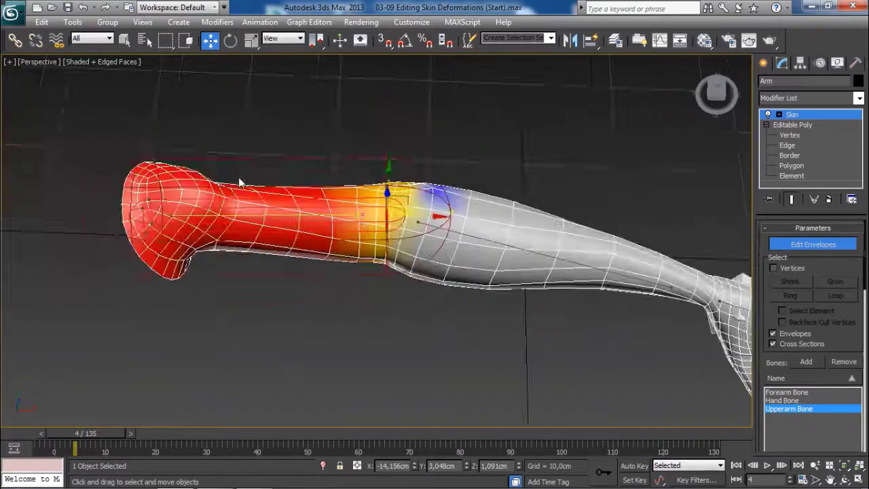
pyautogui.moveTo(237, 192); pyautogui.dragTo(254, 199, button='middle')
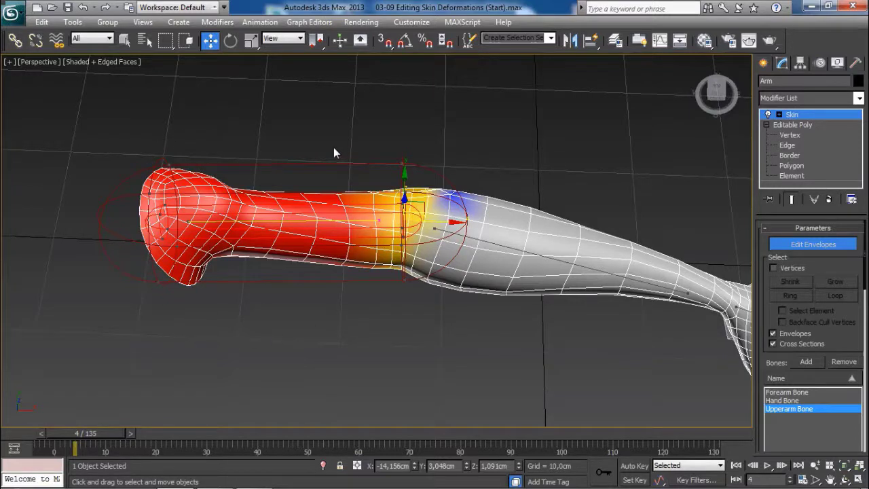
pyautogui.scroll(3, 345, 200)
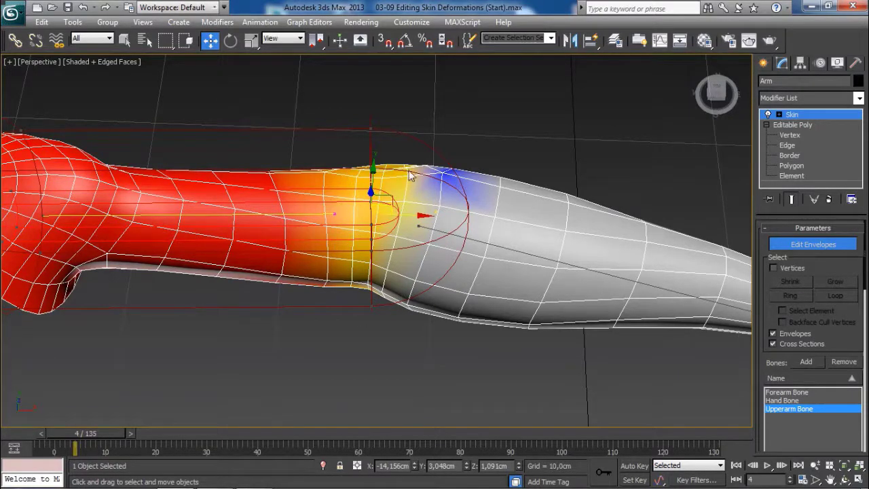
pyautogui.scroll(-5, 412, 219)
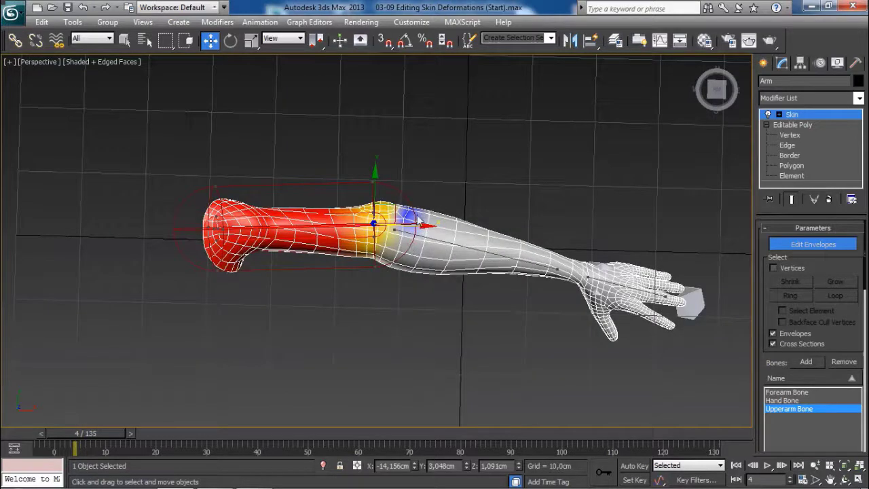
# Move the timeline to frame 8 and examine the Upperarm Bone's weights around the bent elbow
pyautogui.scroll(3, 400, 235)
pyautogui.moveTo(103, 432); pyautogui.dragTo(128, 442)
pyautogui.press('w')
pyautogui.press('w')
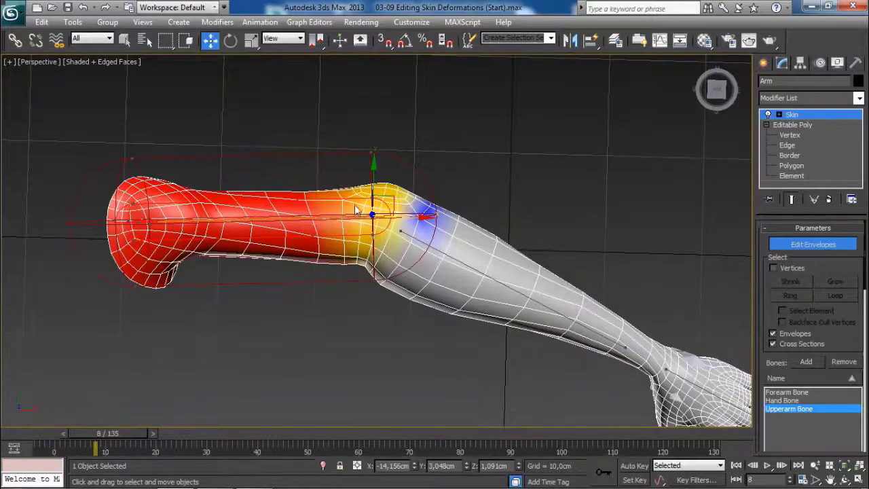
pyautogui.scroll(4, 368, 211)
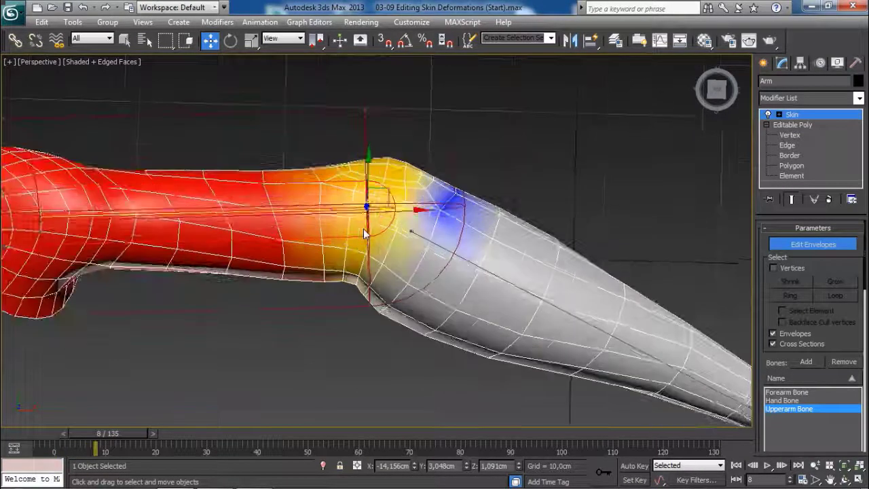
pyautogui.scroll(-4, 373, 207)
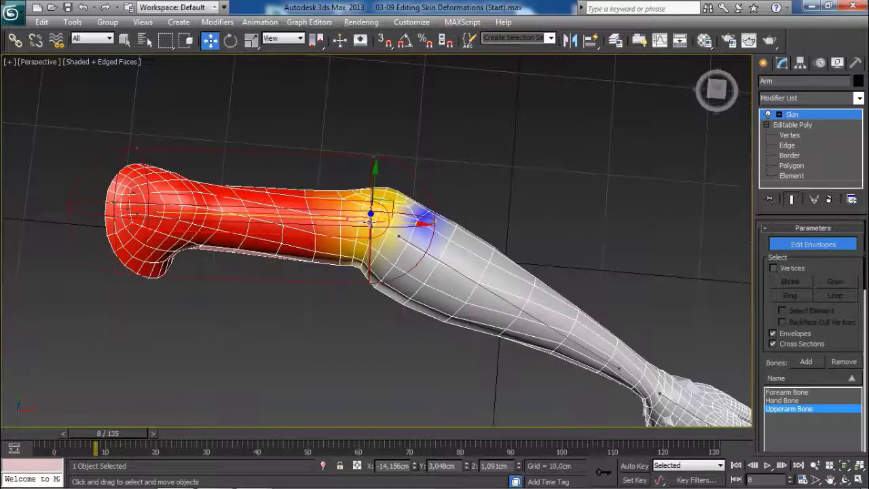
# Return to frame 0, examine the Forearm Bone envelope's weights around the wrist, and reselect the Upperarm Bone's envelope
pyautogui.keyDown('alt'); pyautogui.moveTo(348, 248); pyautogui.dragTo(313, 191, button='middle'); pyautogui.keyUp('alt')
pyautogui.moveTo(115, 438); pyautogui.dragTo(72, 435)
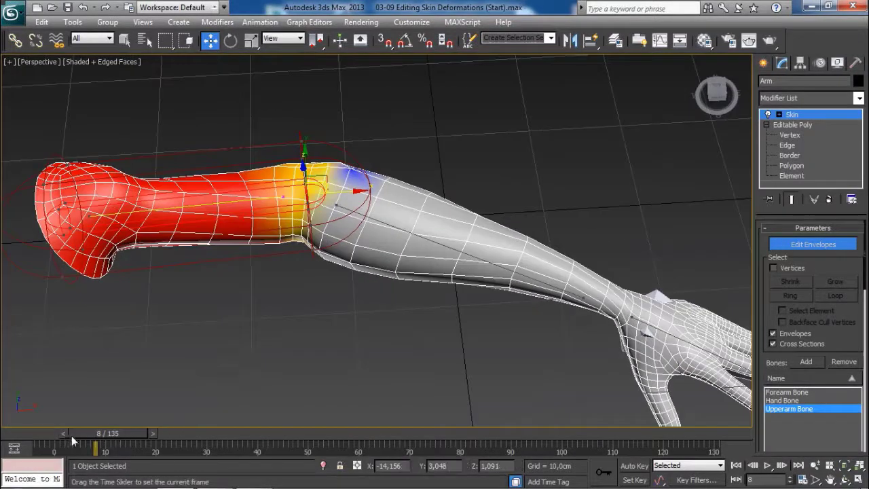
pyautogui.keyDown('alt'); pyautogui.moveTo(498, 239); pyautogui.dragTo(442, 212, button='middle'); pyautogui.keyUp('alt')
pyautogui.click(446, 216)
pyautogui.moveTo(673, 265); pyautogui.dragTo(501, 261, button='middle')
pyautogui.scroll(3, 501, 262)
pyautogui.keyDown('alt'); pyautogui.moveTo(552, 279); pyautogui.dragTo(548, 257, button='middle'); pyautogui.keyUp('alt')
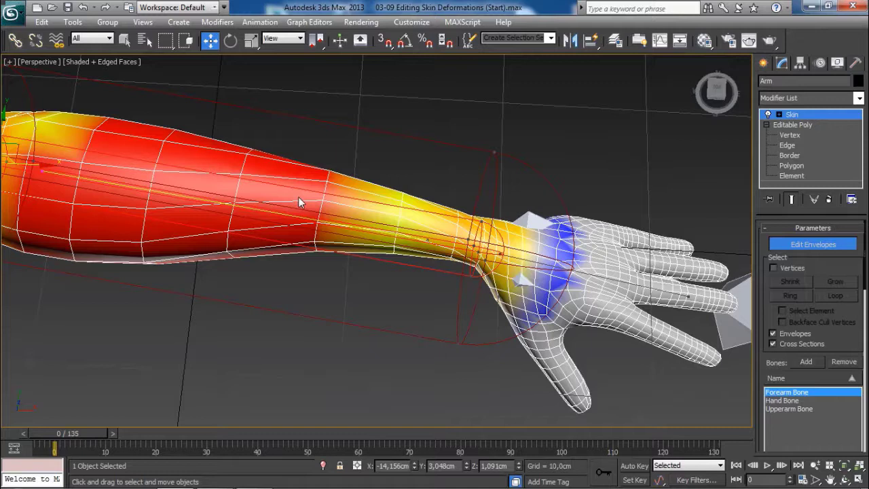
pyautogui.scroll(-5, 376, 238)
pyautogui.moveTo(380, 229); pyautogui.dragTo(471, 224, button='middle')
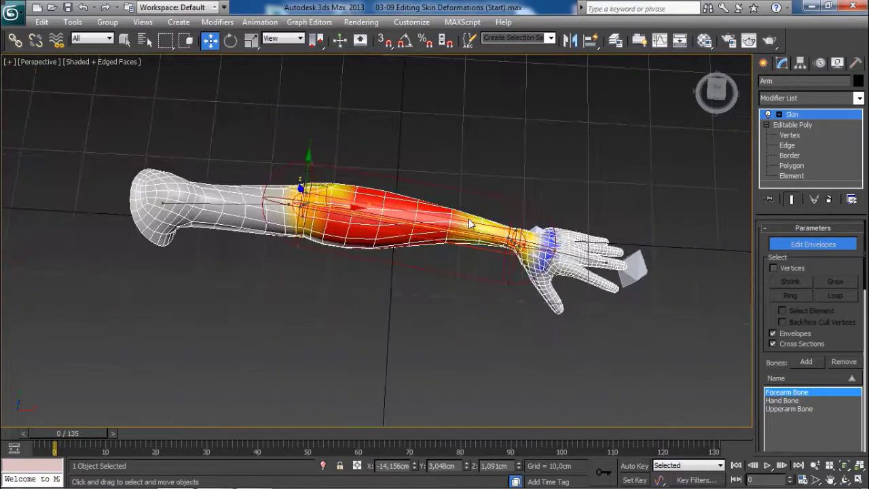
pyautogui.click(235, 204)
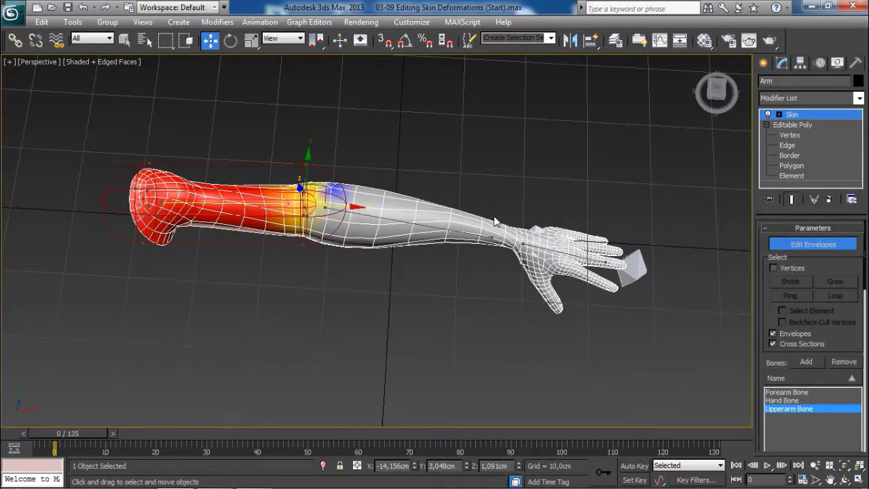
# Select the Forearm Bone's envelope and examine its weights between the elbow and the wrist
pyautogui.click(389, 221)
pyautogui.scroll(3, 597, 237)
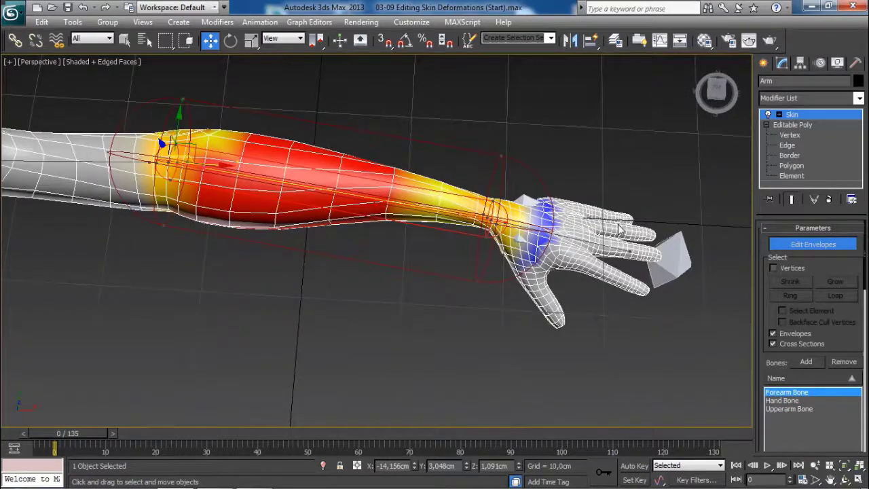
pyautogui.moveTo(448, 198); pyautogui.dragTo(482, 206, button='middle')
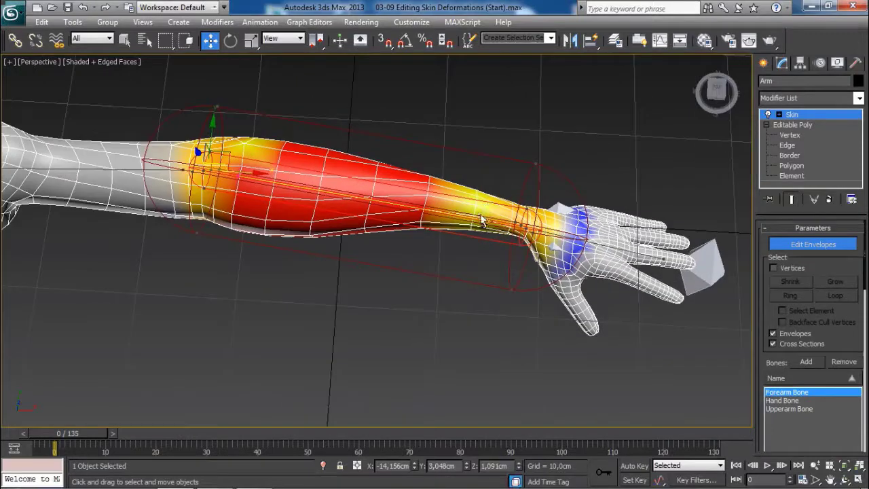
pyautogui.press('alt')
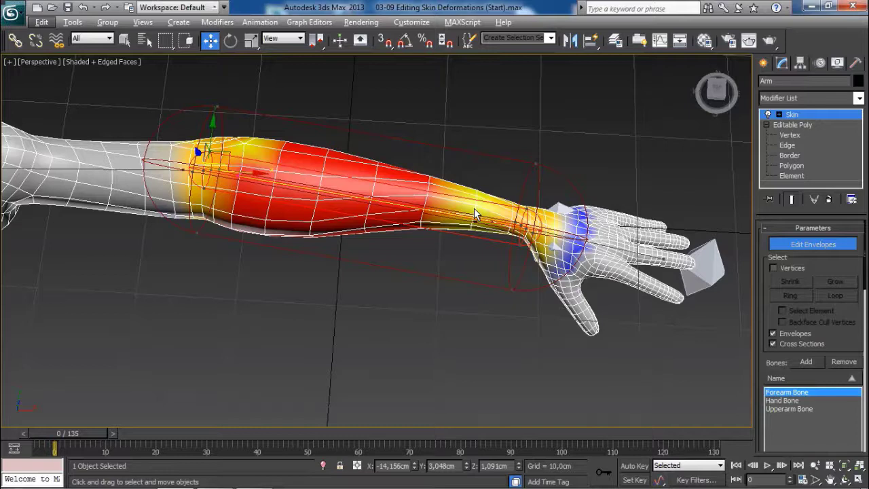
pyautogui.keyDown('alt'); pyautogui.moveTo(474, 208); pyautogui.dragTo(493, 210, button='middle'); pyautogui.keyUp('alt')
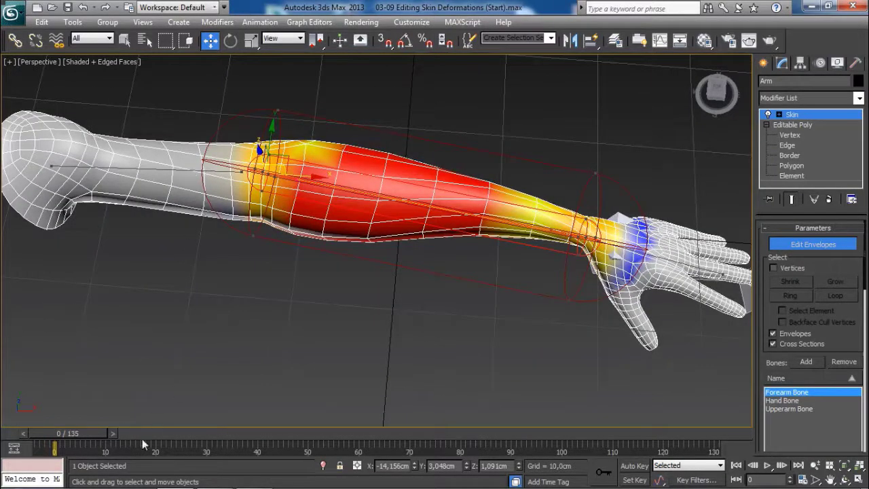
# Move the timeline to frame 20 to bend the elbow, activate the Move tool and select the Upperarm Bone's envelope
pyautogui.moveTo(101, 430); pyautogui.dragTo(184, 434)
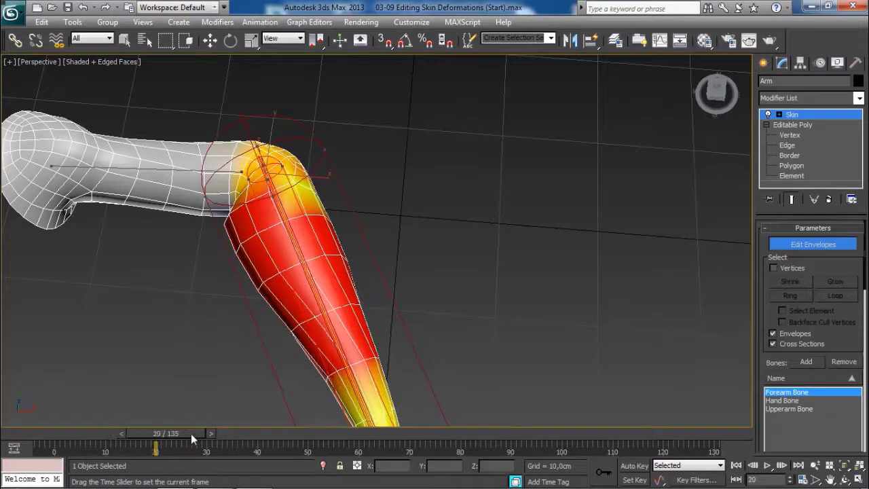
pyautogui.press('w')
pyautogui.keyDown('alt'); pyautogui.moveTo(269, 273); pyautogui.dragTo(278, 216, button='middle'); pyautogui.keyUp('alt')
pyautogui.scroll(3, 329, 235)
pyautogui.click(266, 204)
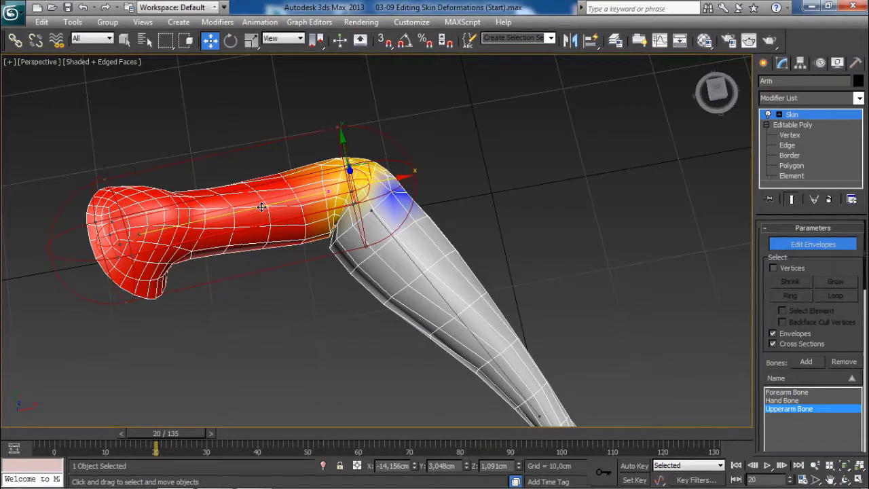
# Move the elbow end of the Upperarm Bone's envelope along X toward the forearm, to about -13,611 cm
pyautogui.keyDown('alt'); pyautogui.moveTo(292, 202); pyautogui.dragTo(324, 208, button='middle'); pyautogui.keyUp('alt')
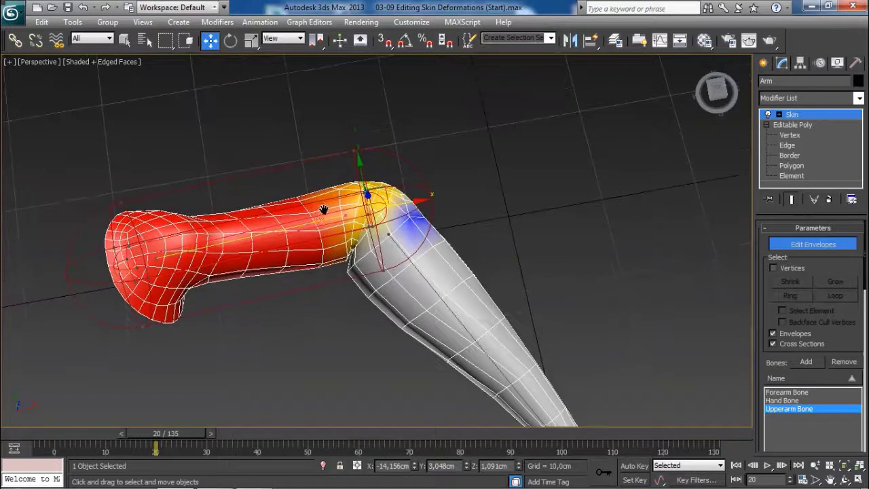
pyautogui.scroll(3, 340, 221)
pyautogui.scroll(2, 336, 218)
pyautogui.scroll(-2, 327, 211)
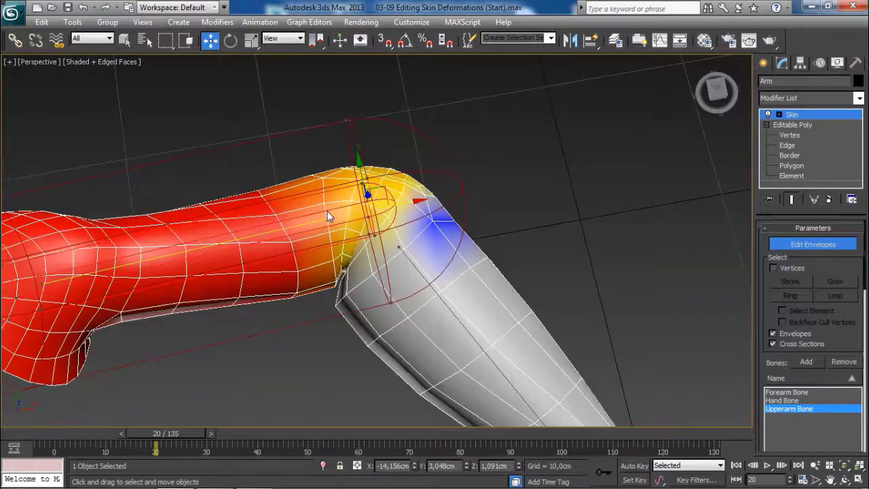
pyautogui.scroll(3, 338, 219)
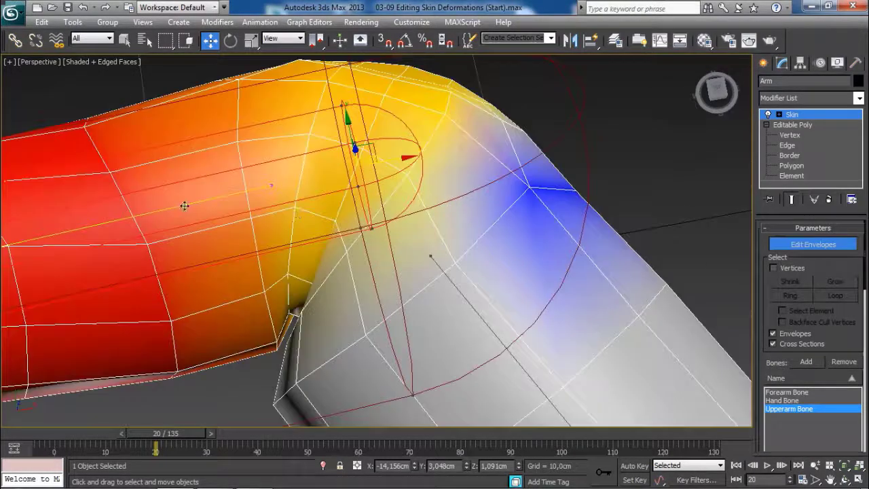
pyautogui.scroll(-2, 275, 199)
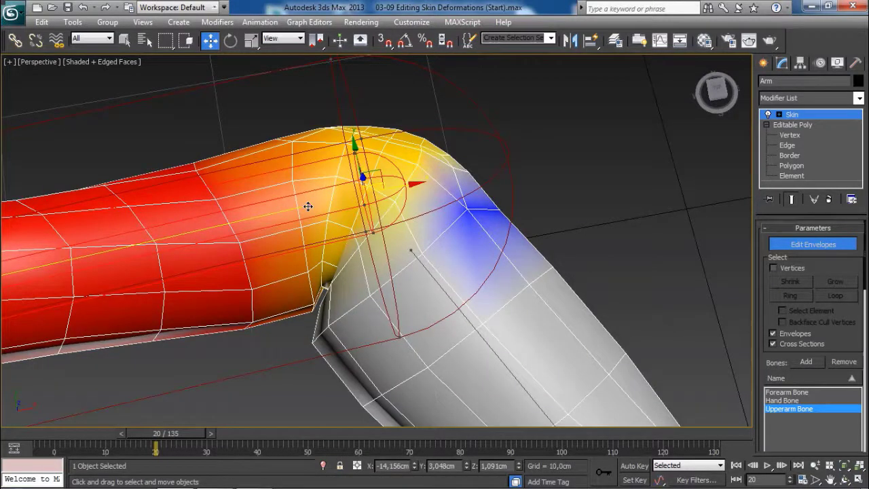
pyautogui.scroll(-3, 326, 237)
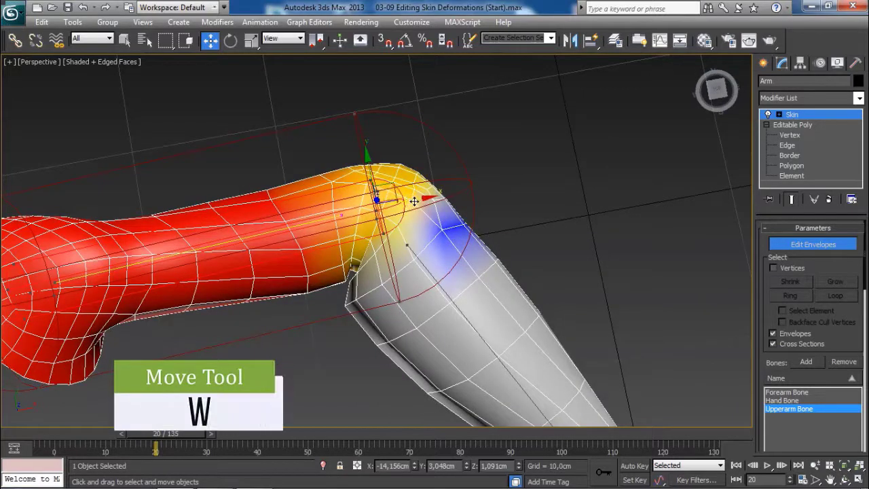
pyautogui.moveTo(415, 202)
pyautogui.mouseDown()
pyautogui.moveTo(381, 197)
pyautogui.moveTo(419, 210)
pyautogui.mouseUp()
pyautogui.scroll(-3, 424, 207)
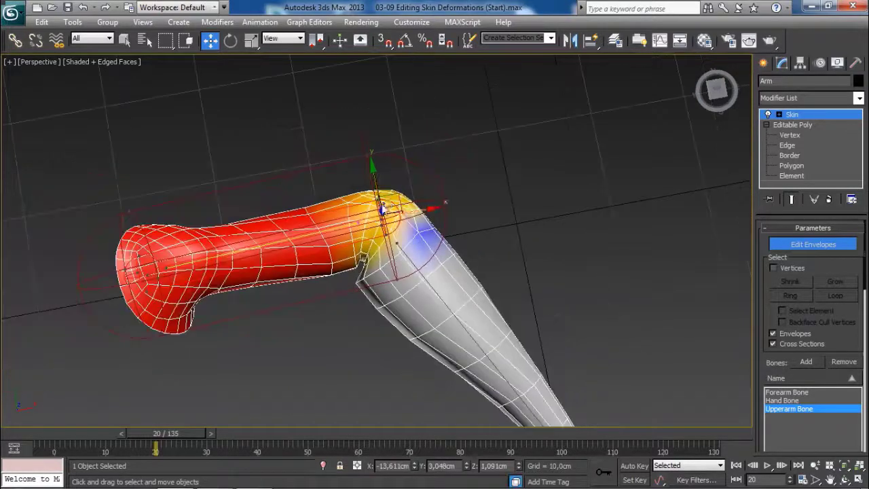
# Pull the elbow end of the Upperarm Bone's envelope back along X toward the shoulder, to about -14,464 cm
pyautogui.keyDown('alt'); pyautogui.moveTo(423, 207); pyautogui.dragTo(268, 175, button='middle'); pyautogui.keyUp('alt')
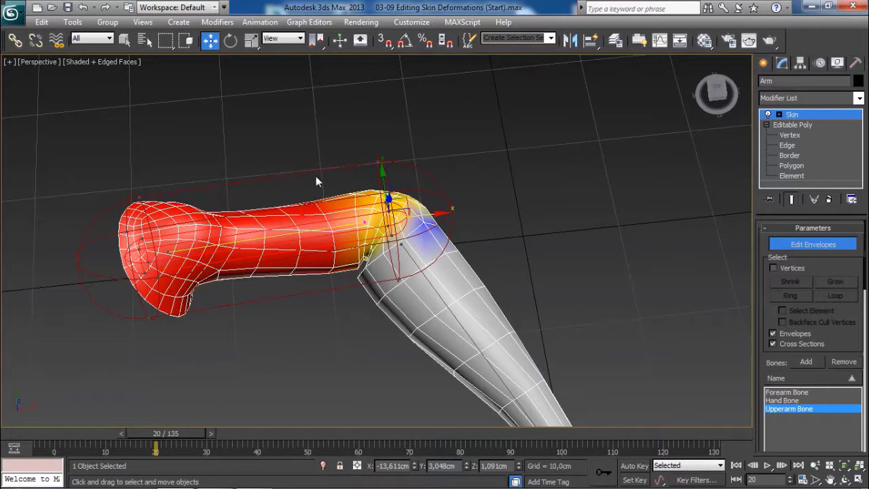
pyautogui.keyDown('alt'); pyautogui.moveTo(354, 229); pyautogui.dragTo(349, 242, button='middle'); pyautogui.keyUp('alt')
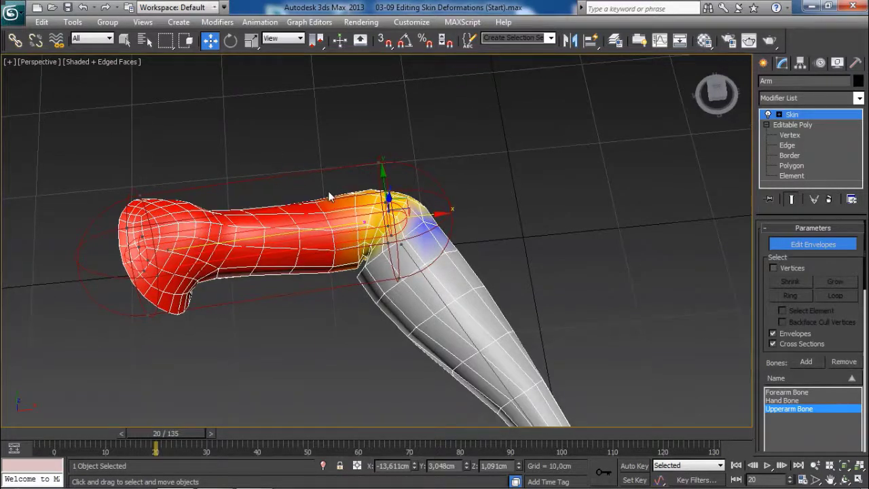
pyautogui.moveTo(301, 219)
pyautogui.keyDown('alt'); pyautogui.mouseDown(button='middle')
pyautogui.moveTo(310, 213)
pyautogui.moveTo(299, 216)
pyautogui.mouseUp(button='middle'); pyautogui.keyUp('alt')
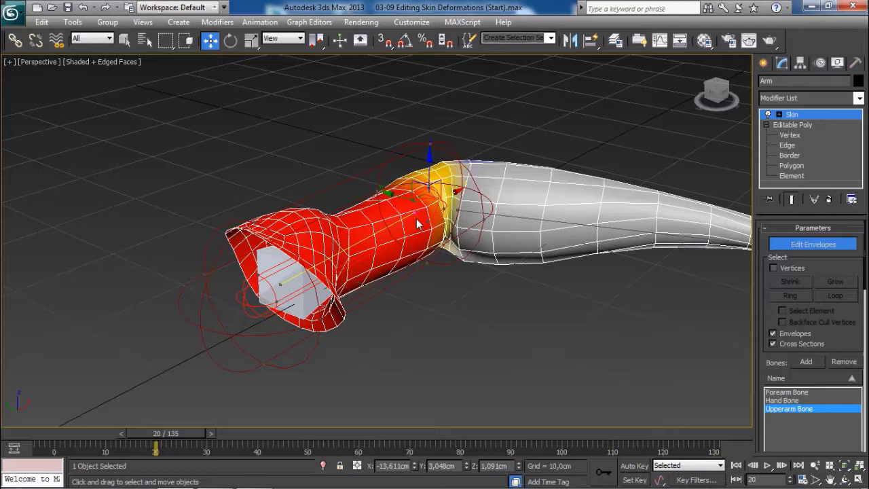
pyautogui.keyDown('alt'); pyautogui.moveTo(492, 187); pyautogui.dragTo(426, 208, button='middle'); pyautogui.keyUp('alt')
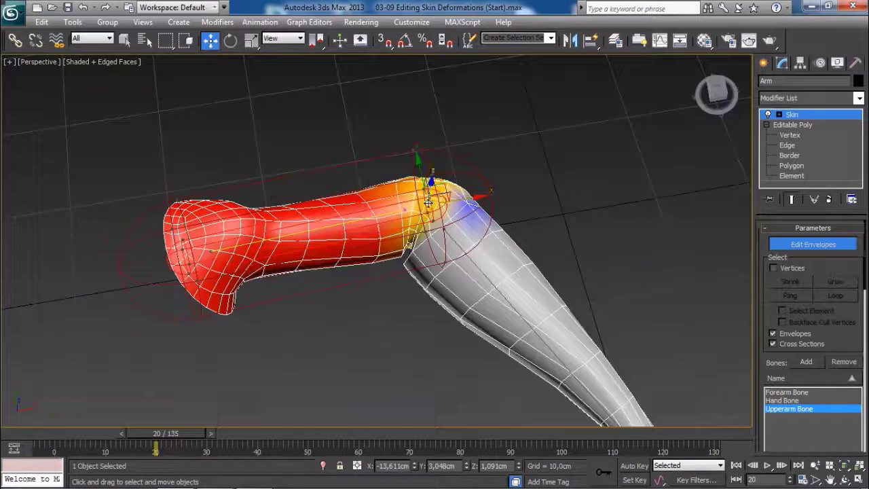
pyautogui.scroll(3, 425, 206)
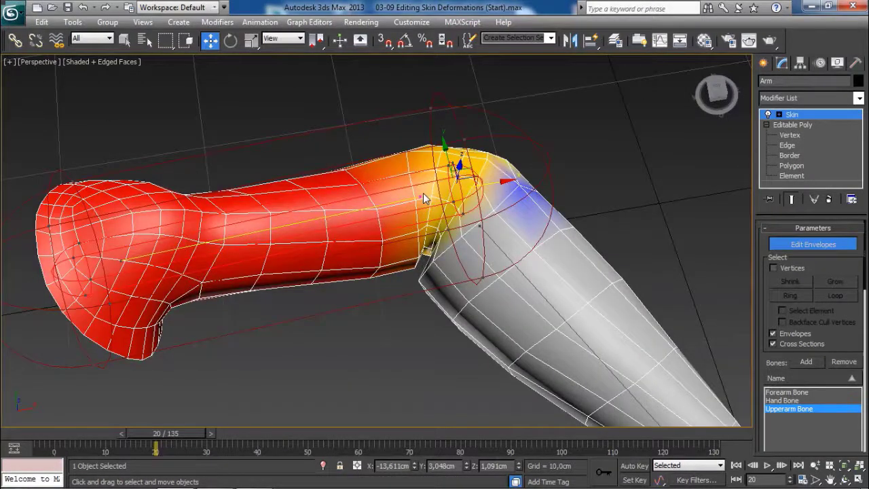
pyautogui.keyDown('alt'); pyautogui.moveTo(427, 192); pyautogui.dragTo(508, 216, button='middle'); pyautogui.keyUp('alt')
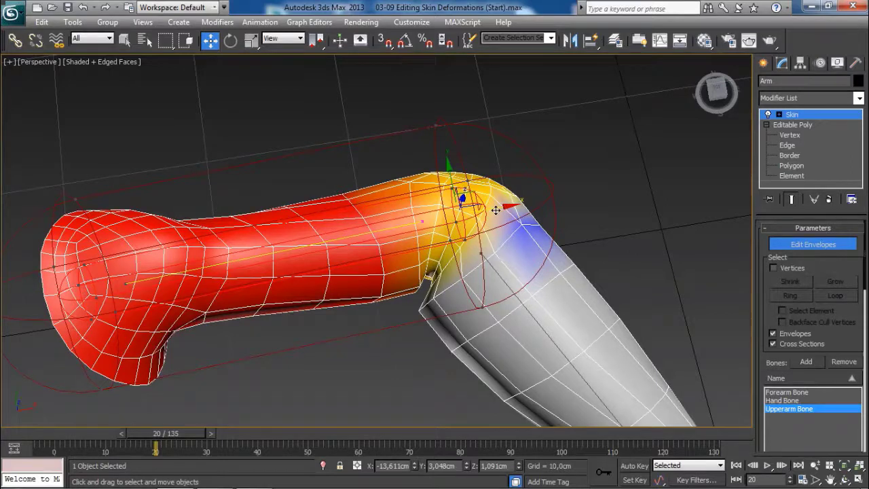
pyautogui.moveTo(497, 211); pyautogui.dragTo(487, 231)
pyautogui.scroll(3, 444, 272)
pyautogui.keyDown('alt'); pyautogui.moveTo(442, 270); pyautogui.dragTo(415, 291, button='middle'); pyautogui.keyUp('alt')
pyautogui.scroll(-2, 451, 305)
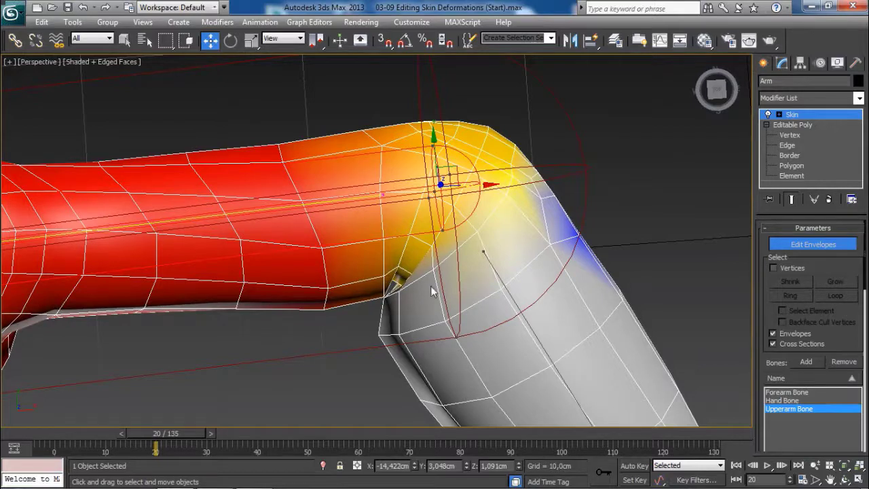
pyautogui.moveTo(482, 184); pyautogui.dragTo(481, 188)
pyautogui.keyDown('alt'); pyautogui.moveTo(480, 188); pyautogui.dragTo(504, 211, button='middle'); pyautogui.keyUp('alt')
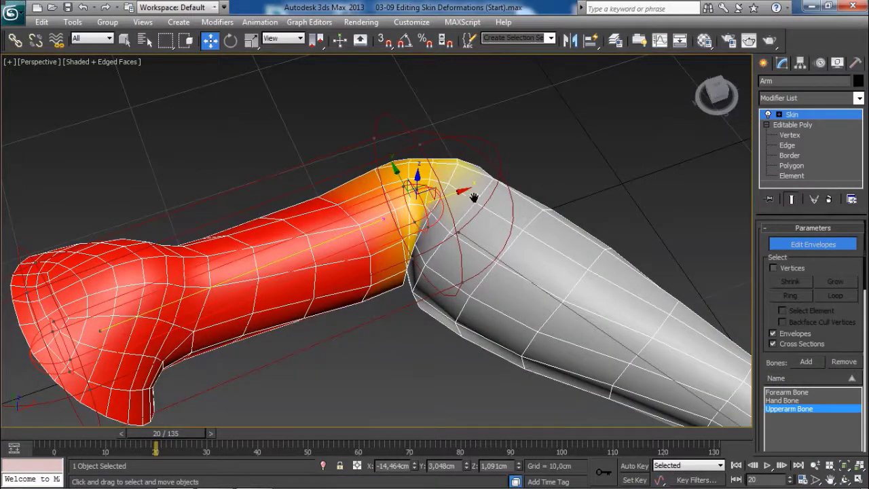
pyautogui.moveTo(486, 255)
pyautogui.keyDown('alt'); pyautogui.mouseDown(button='middle')
pyautogui.moveTo(474, 267)
pyautogui.moveTo(477, 249)
pyautogui.mouseUp(button='middle'); pyautogui.keyUp('alt')
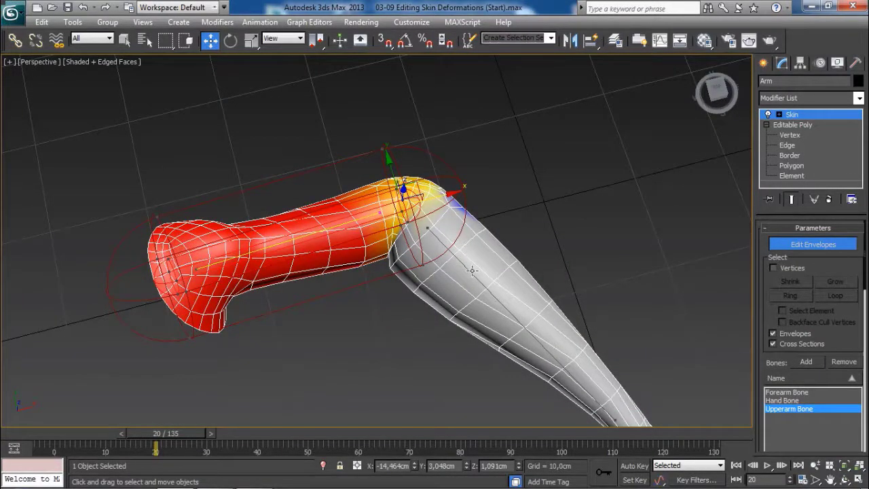
# Select the Forearm Bone's envelope and move its elbow end to about X -14,184 cm, Y 1,482 cm
pyautogui.click(472, 270)
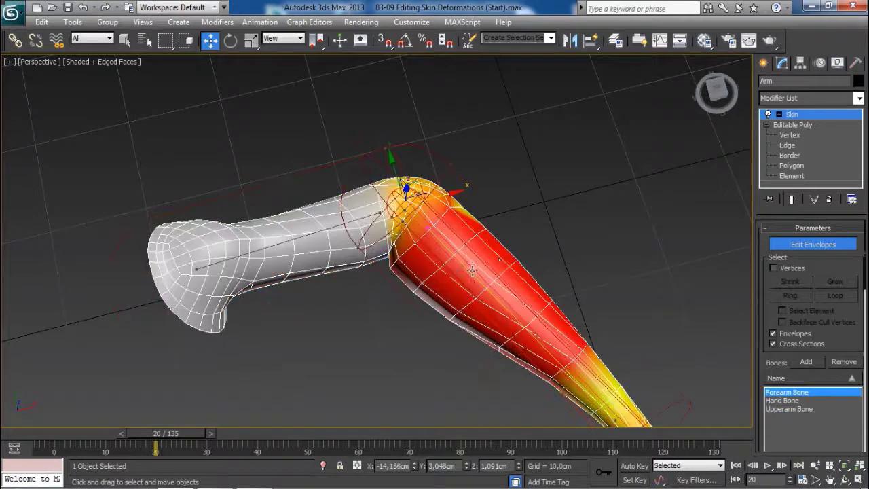
pyautogui.scroll(3, 493, 257)
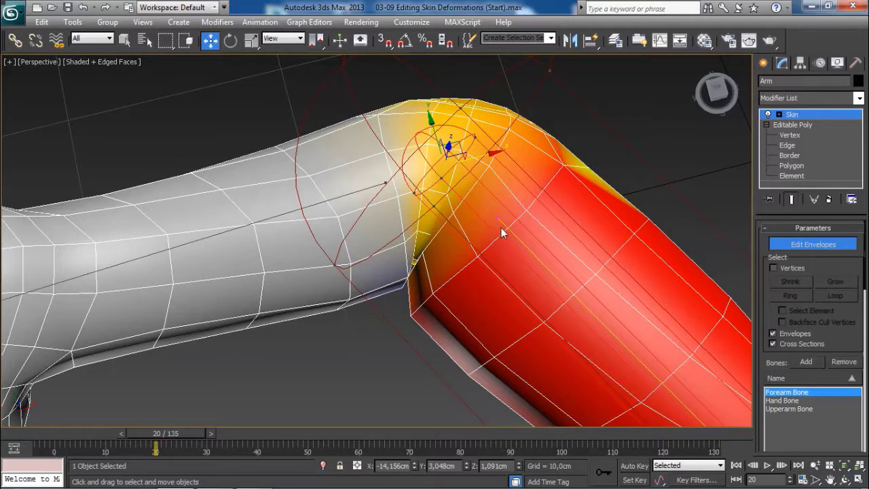
pyautogui.scroll(-3, 477, 216)
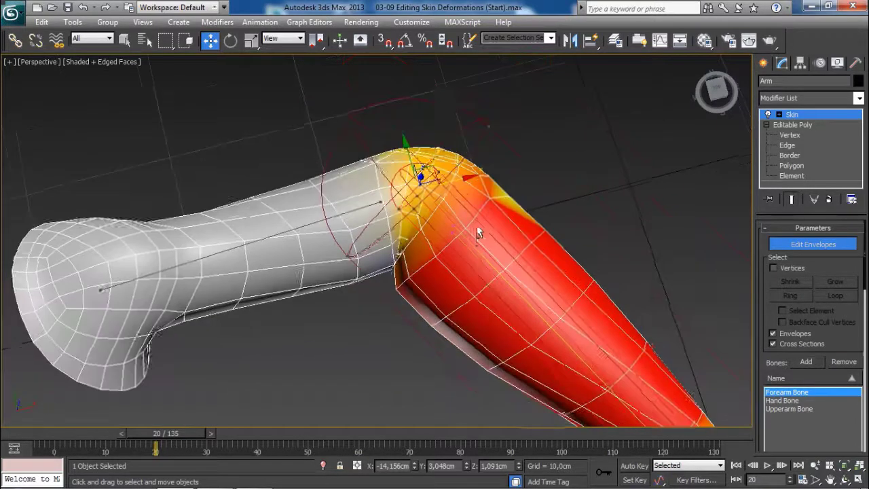
pyautogui.scroll(-1, 419, 195)
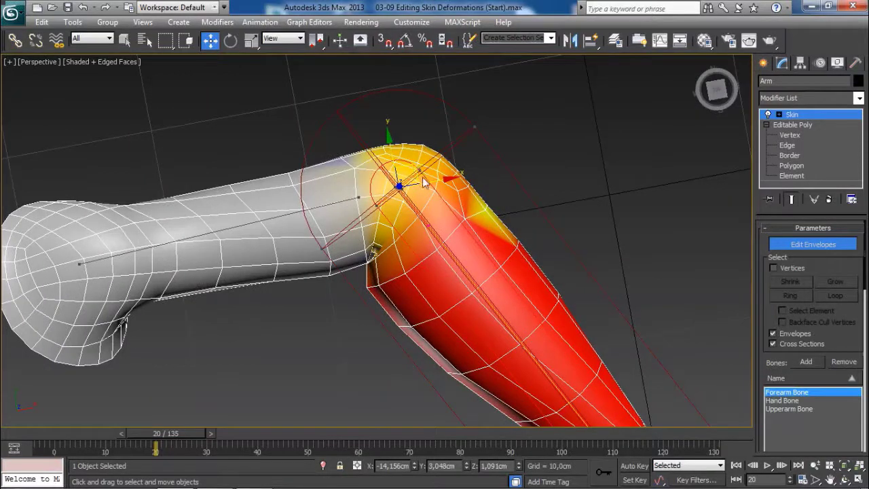
pyautogui.moveTo(417, 170)
pyautogui.mouseDown()
pyautogui.moveTo(417, 198)
pyautogui.moveTo(412, 185)
pyautogui.moveTo(422, 188)
pyautogui.moveTo(411, 189)
pyautogui.moveTo(424, 193)
pyautogui.mouseUp()
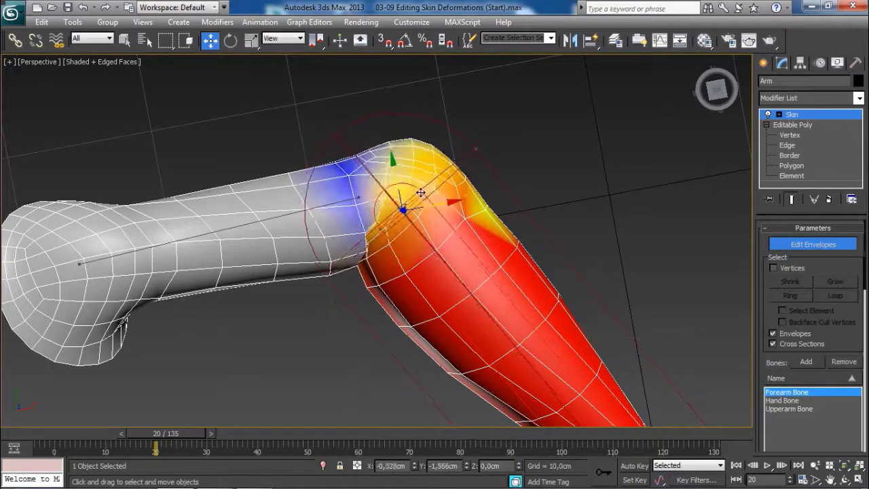
pyautogui.moveTo(427, 195); pyautogui.dragTo(416, 197, button='middle')
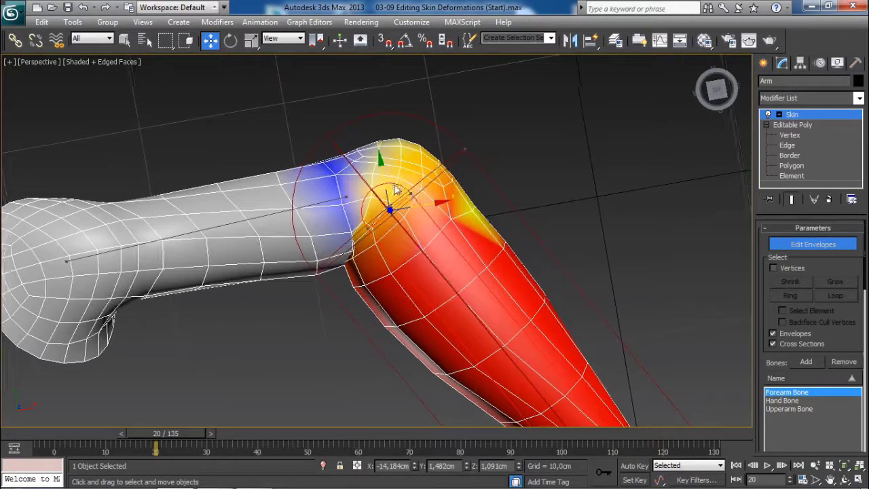
# Shift the elbow end of the Forearm Bone's envelope further into the forearm, to about X -13,454 cm, Y 0,369 cm
pyautogui.moveTo(402, 189); pyautogui.dragTo(426, 202)
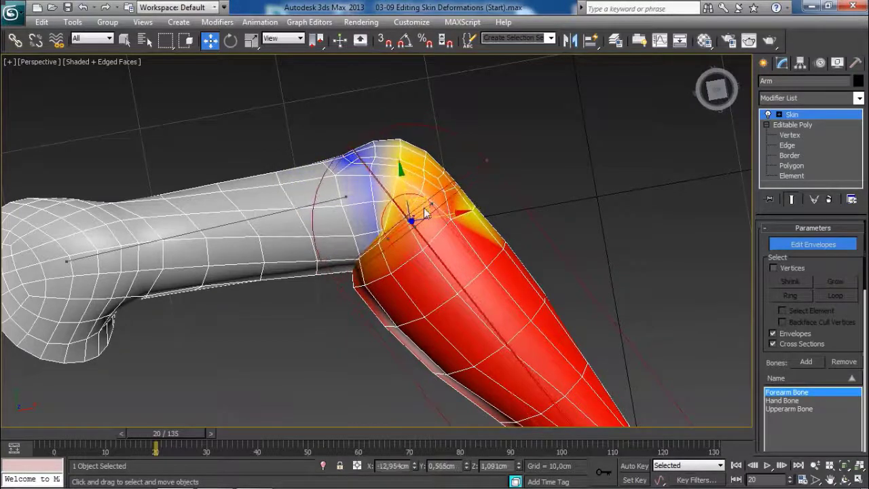
pyautogui.scroll(3, 424, 227)
pyautogui.keyDown('alt'); pyautogui.moveTo(422, 229); pyautogui.dragTo(424, 205, button='middle'); pyautogui.keyUp('alt')
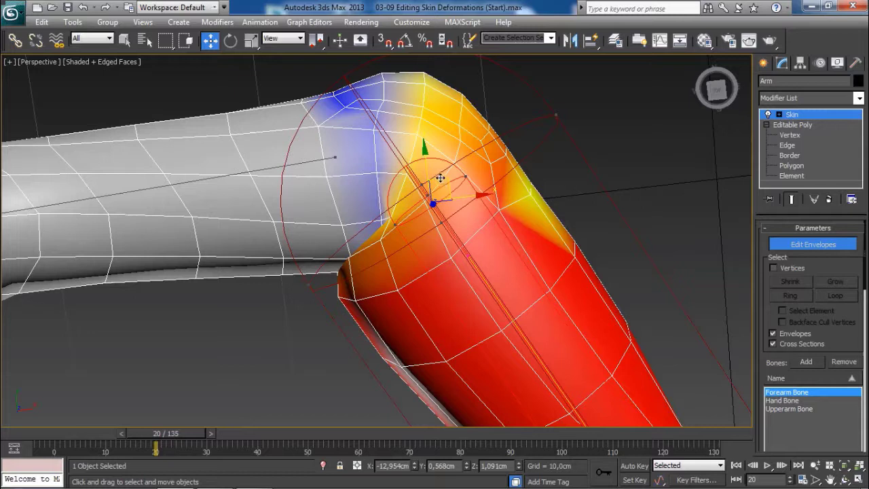
pyautogui.moveTo(440, 178)
pyautogui.mouseDown()
pyautogui.moveTo(413, 172)
pyautogui.moveTo(440, 181)
pyautogui.moveTo(440, 201)
pyautogui.moveTo(435, 186)
pyautogui.mouseUp()
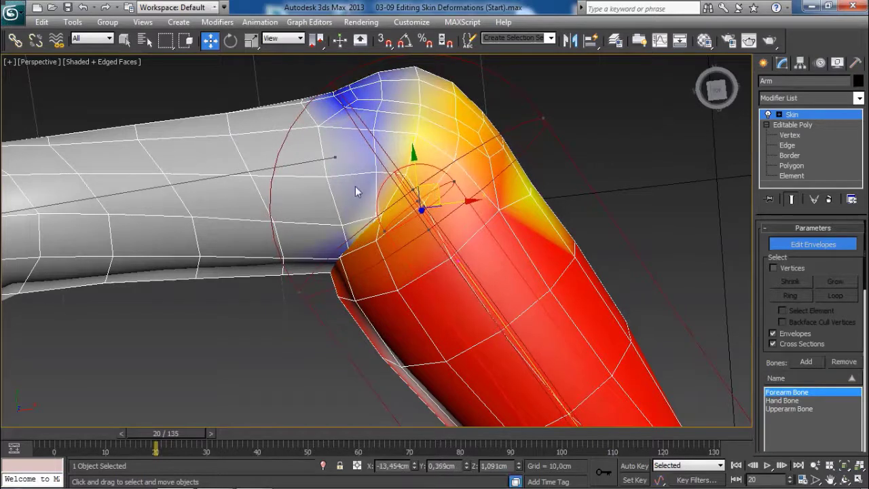
# Select the Upperarm Bone's envelope and extend its elbow end along X past the elbow, to about -12,517 cm
pyautogui.scroll(-3, 340, 195)
pyautogui.click(283, 198)
pyautogui.scroll(2, 385, 217)
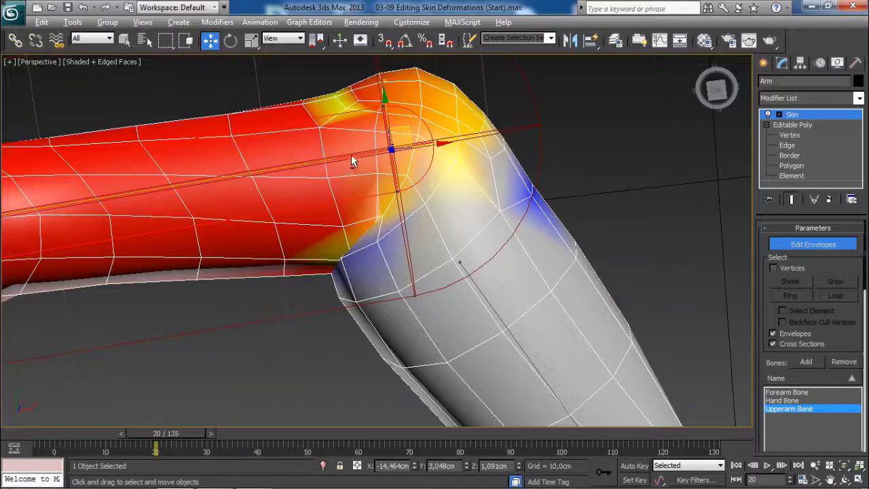
pyautogui.keyDown('alt'); pyautogui.moveTo(351, 161); pyautogui.dragTo(384, 146, button='middle'); pyautogui.keyUp('alt')
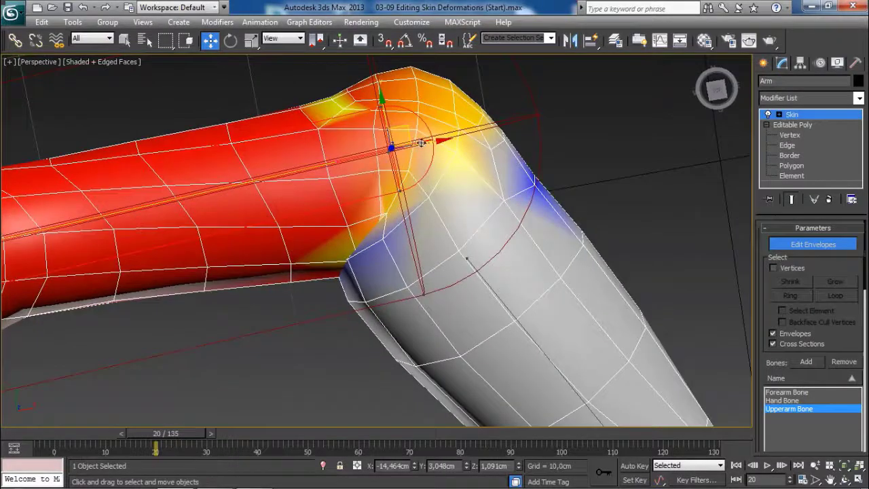
pyautogui.moveTo(426, 144)
pyautogui.mouseDown()
pyautogui.moveTo(408, 147)
pyautogui.moveTo(508, 153)
pyautogui.moveTo(483, 163)
pyautogui.mouseUp()
pyautogui.keyDown('alt'); pyautogui.moveTo(484, 163); pyautogui.dragTo(466, 178, button='middle'); pyautogui.keyUp('alt')
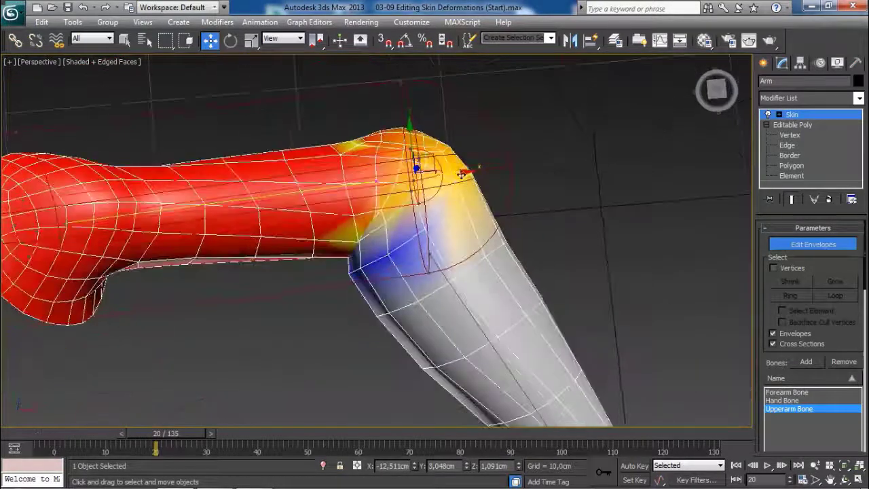
pyautogui.moveTo(463, 172)
pyautogui.mouseDown()
pyautogui.moveTo(455, 171)
pyautogui.moveTo(464, 173)
pyautogui.mouseUp()
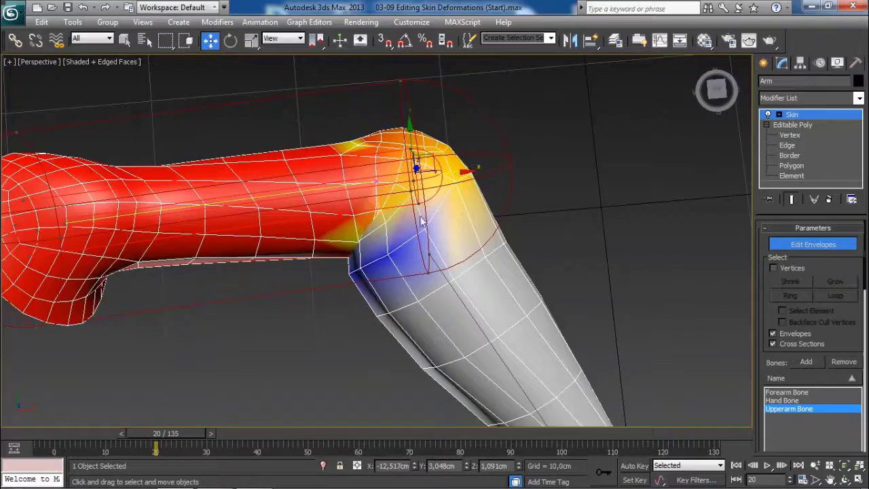
# Select the Forearm Bone's envelope and move its elbow end to about X -12,941 cm, Y -0,861 cm
pyautogui.click(435, 263)
pyautogui.scroll(3, 412, 196)
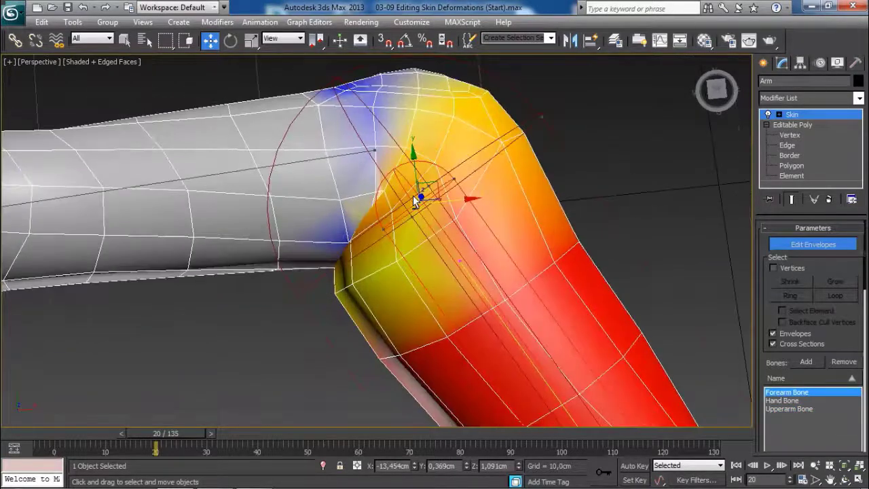
pyautogui.keyDown('alt'); pyautogui.moveTo(413, 195); pyautogui.dragTo(448, 190, button='middle'); pyautogui.keyUp('alt')
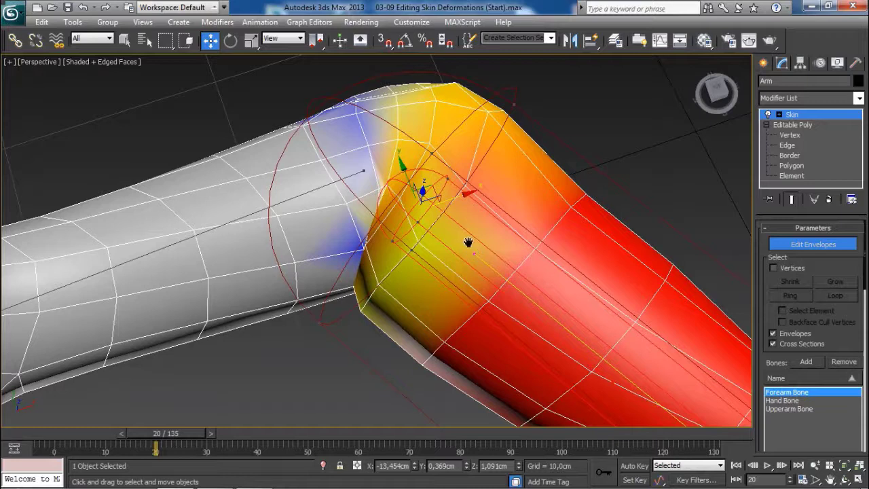
pyautogui.moveTo(468, 243); pyautogui.dragTo(455, 229, button='middle')
pyautogui.keyDown('alt'); pyautogui.moveTo(456, 228); pyautogui.dragTo(440, 248, button='middle'); pyautogui.keyUp('alt')
pyautogui.moveTo(427, 173); pyautogui.dragTo(432, 196)
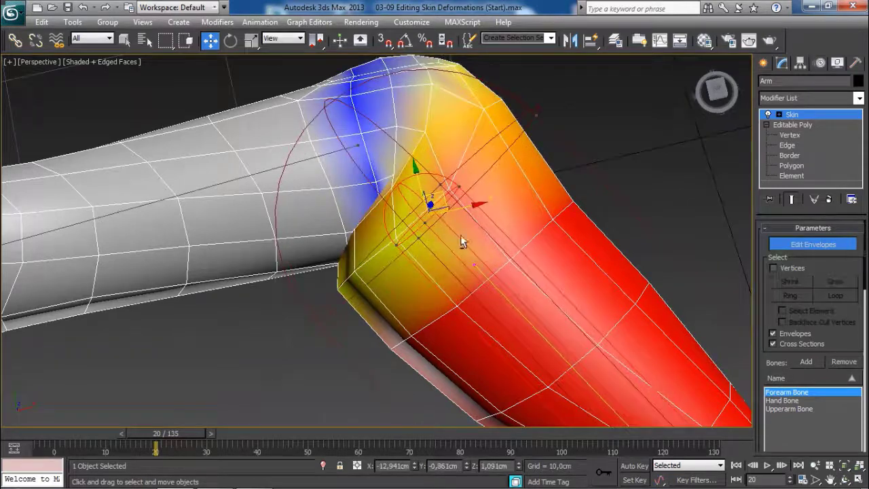
pyautogui.keyDown('alt'); pyautogui.moveTo(461, 243); pyautogui.dragTo(407, 234, button='middle'); pyautogui.keyUp('alt')
# Select the Upperarm Bone's envelope and nudge its elbow end back along X to about -12,583 cm
pyautogui.click(370, 177)
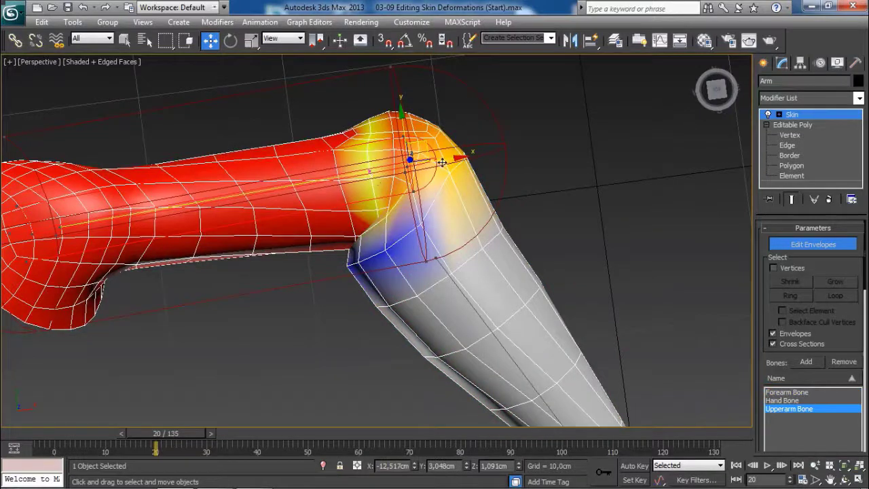
pyautogui.moveTo(441, 162)
pyautogui.mouseDown()
pyautogui.moveTo(431, 164)
pyautogui.moveTo(443, 165)
pyautogui.mouseUp()
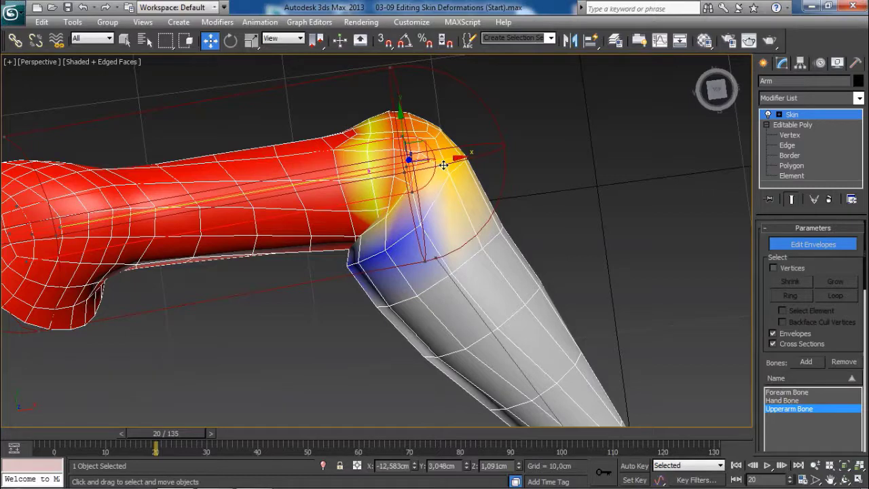
pyautogui.keyDown('alt'); pyautogui.moveTo(476, 239); pyautogui.dragTo(448, 252, button='middle'); pyautogui.keyUp('alt')
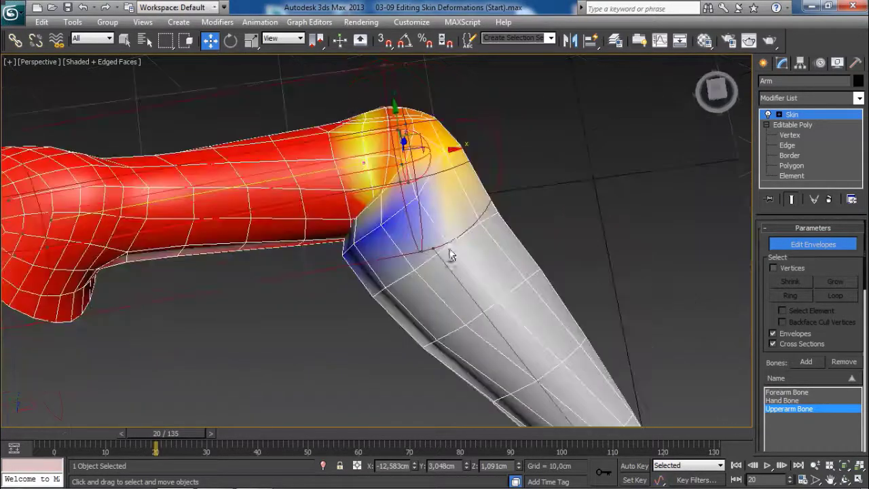
pyautogui.scroll(4, 470, 227)
pyautogui.scroll(-2, 438, 194)
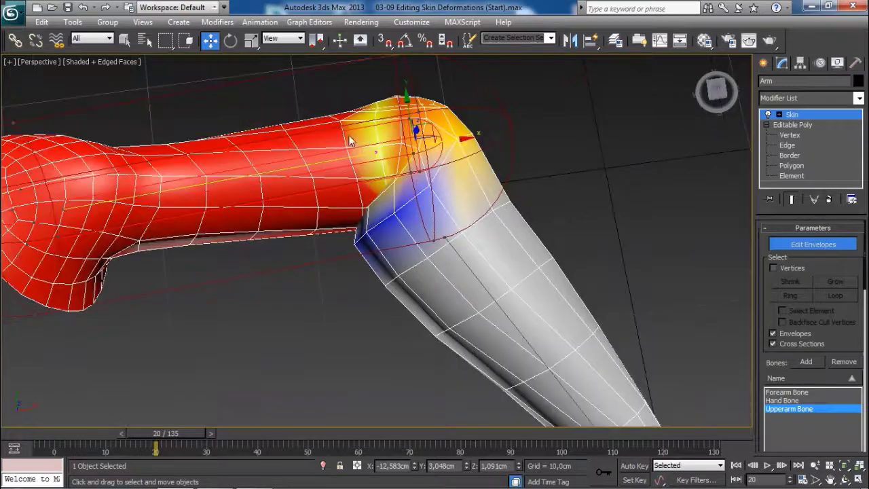
pyautogui.scroll(-3, 446, 216)
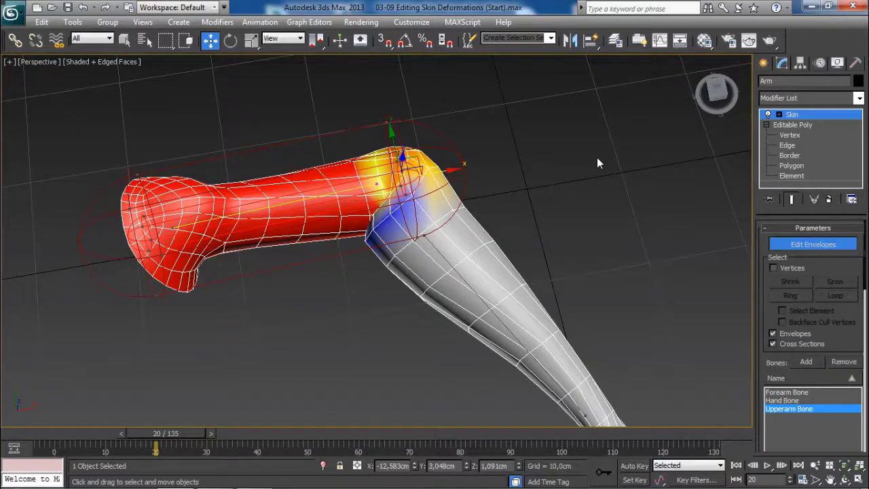
pyautogui.scroll(3, 484, 191)
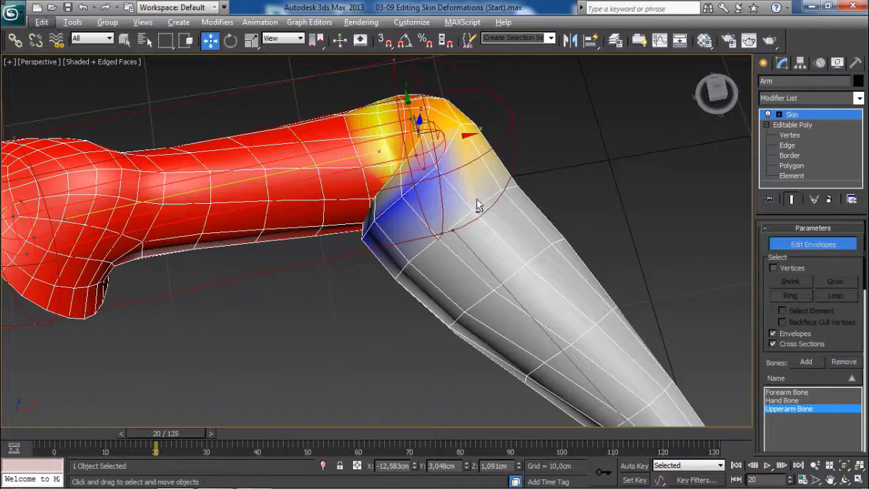
pyautogui.keyDown('alt'); pyautogui.moveTo(473, 199); pyautogui.dragTo(480, 214, button='middle'); pyautogui.keyUp('alt')
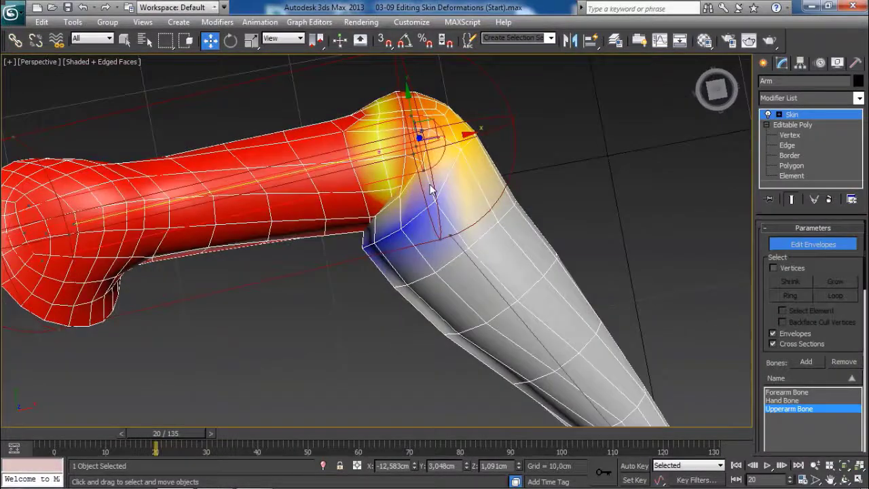
# Shift the elbow end of the Forearm Bone's envelope to about Y -1,468 cm and readjust the Upperarm Bone's elbow end
pyautogui.click(435, 228)
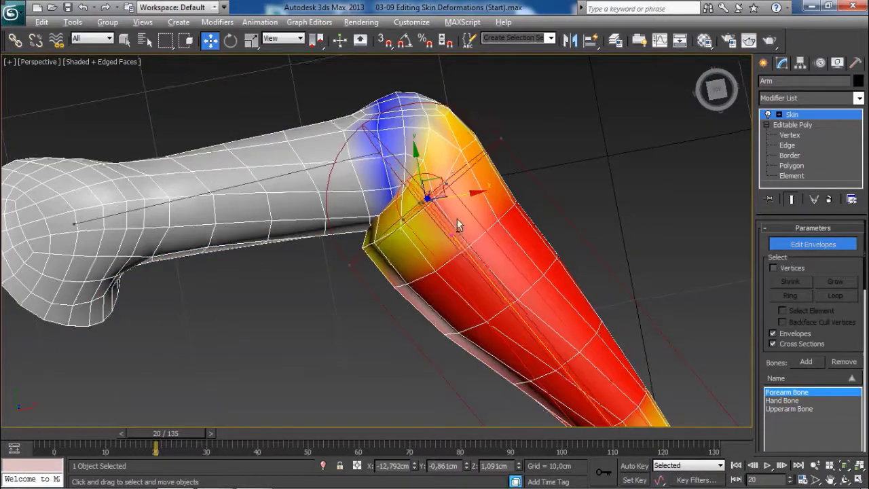
pyautogui.moveTo(448, 187)
pyautogui.mouseDown()
pyautogui.moveTo(433, 192)
pyautogui.moveTo(442, 192)
pyautogui.moveTo(436, 181)
pyautogui.moveTo(445, 192)
pyautogui.mouseUp()
pyautogui.click(333, 164)
pyautogui.keyDown('alt'); pyautogui.moveTo(348, 169); pyautogui.dragTo(437, 161, button='middle'); pyautogui.keyUp('alt')
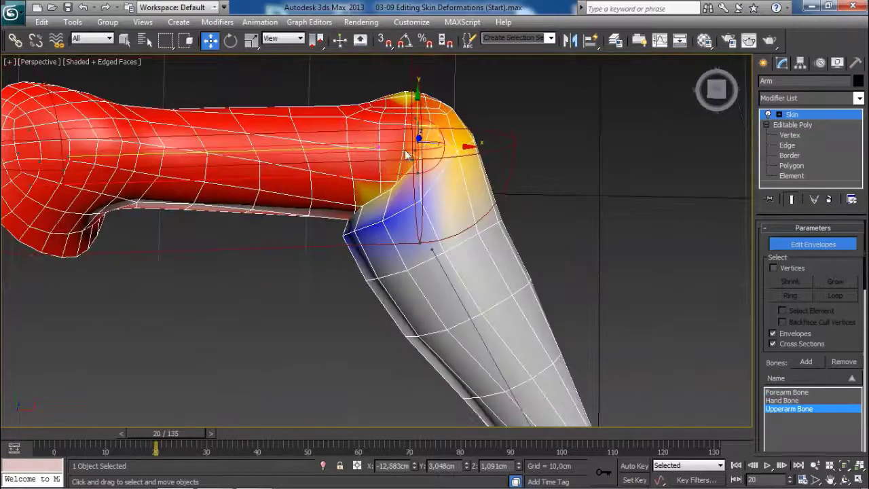
pyautogui.moveTo(463, 148)
pyautogui.mouseDown()
pyautogui.moveTo(427, 157)
pyautogui.moveTo(470, 172)
pyautogui.moveTo(446, 136)
pyautogui.moveTo(466, 181)
pyautogui.mouseUp()
# Select the Forearm Bone's envelope and move its elbow end to about X -13,168 cm, Y 1,098 cm
pyautogui.click(441, 268)
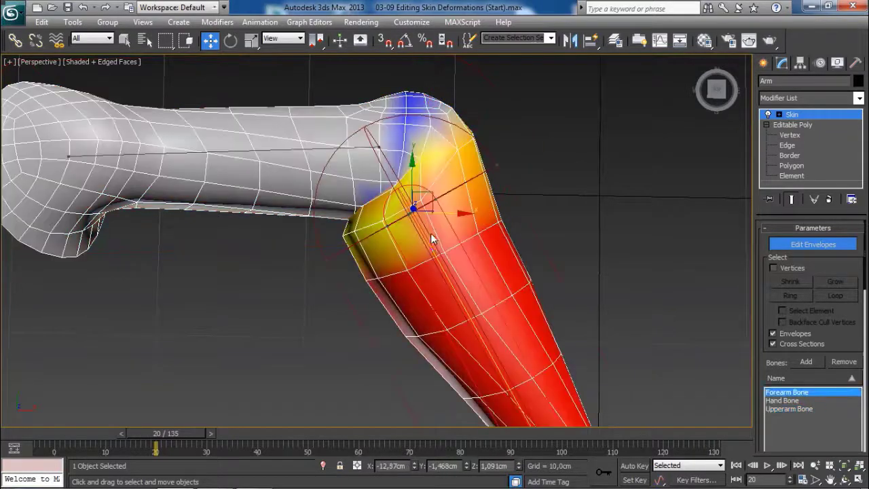
pyautogui.moveTo(433, 203); pyautogui.dragTo(431, 163)
pyautogui.keyDown('alt'); pyautogui.moveTo(431, 163); pyautogui.dragTo(493, 125, button='middle'); pyautogui.keyUp('alt')
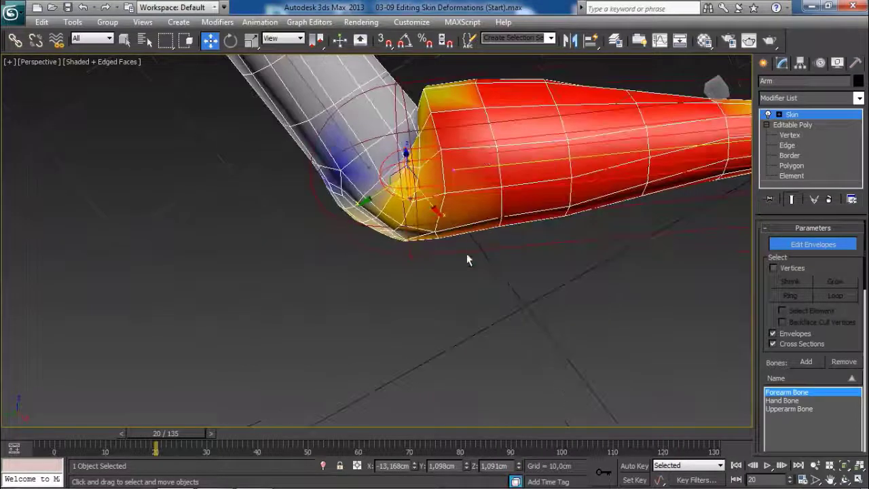
pyautogui.keyDown('alt'); pyautogui.moveTo(466, 256); pyautogui.dragTo(510, 275, button='middle'); pyautogui.keyUp('alt')
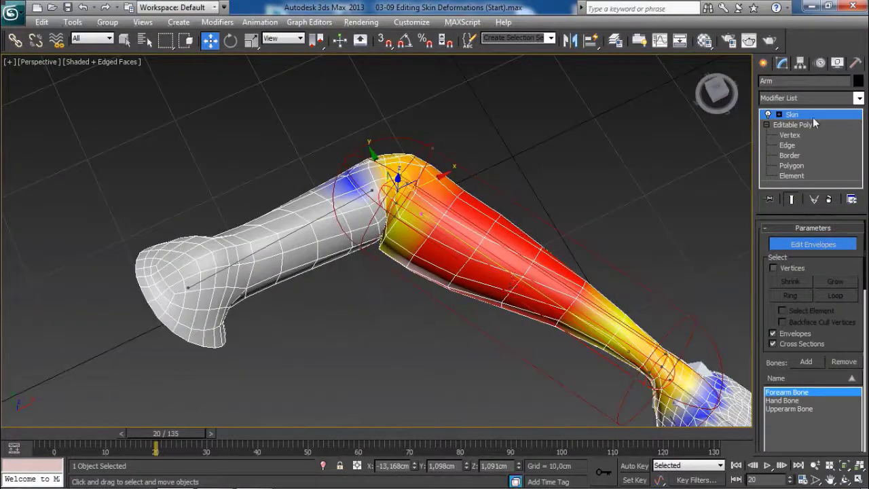
pyautogui.scroll(2, 506, 236)
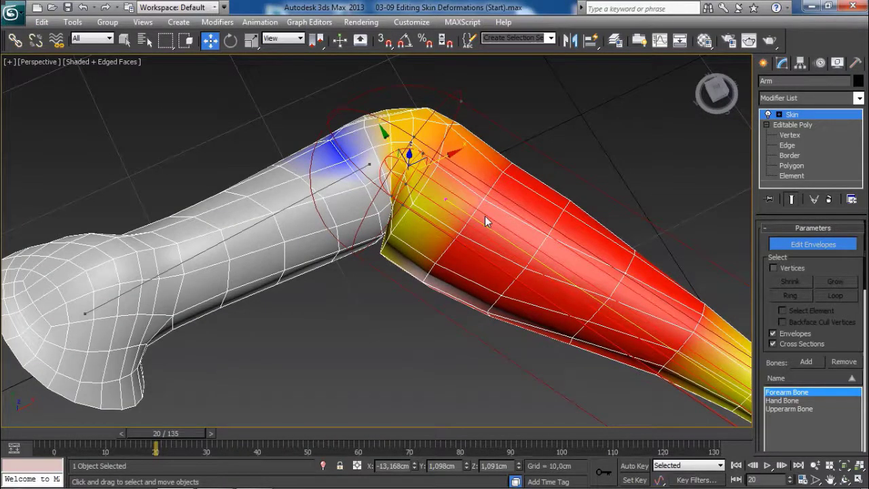
pyautogui.scroll(-2, 520, 264)
pyautogui.keyDown('alt'); pyautogui.moveTo(520, 265); pyautogui.dragTo(484, 231, button='middle'); pyautogui.keyUp('alt')
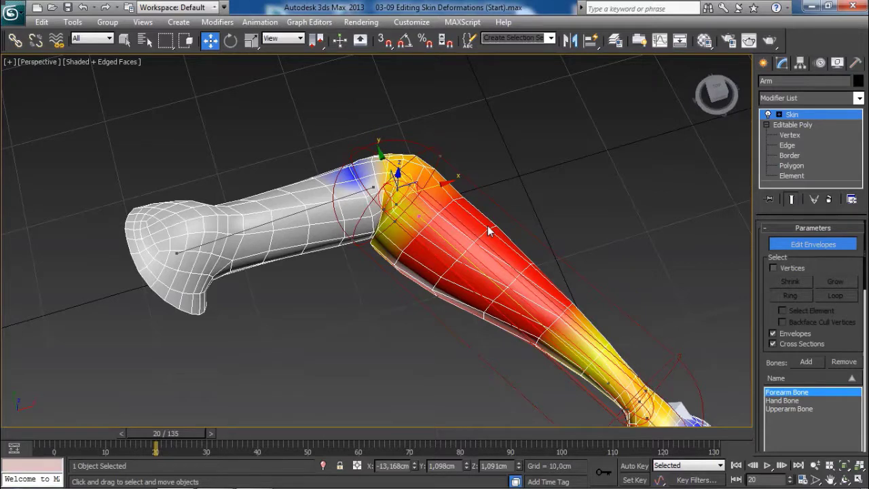
pyautogui.keyDown('alt'); pyautogui.moveTo(478, 233); pyautogui.dragTo(490, 190, button='middle'); pyautogui.keyUp('alt')
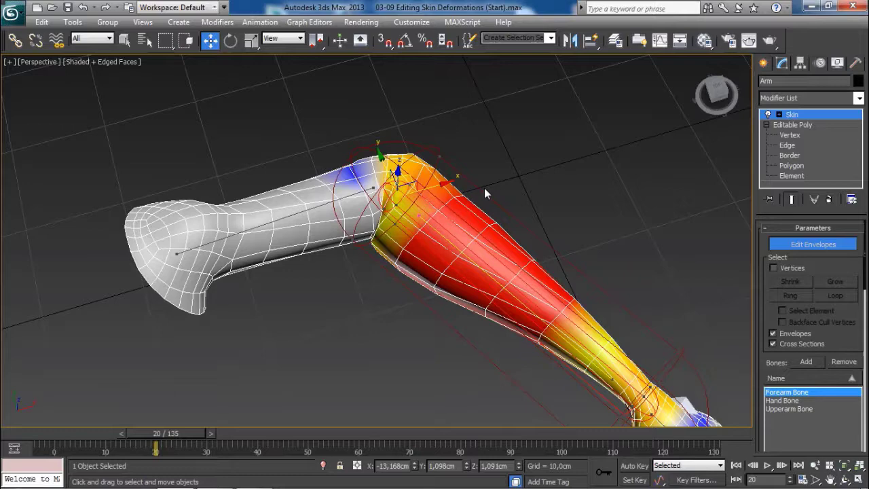
pyautogui.keyDown('alt'); pyautogui.moveTo(485, 188); pyautogui.dragTo(726, 102, button='middle'); pyautogui.keyUp('alt')
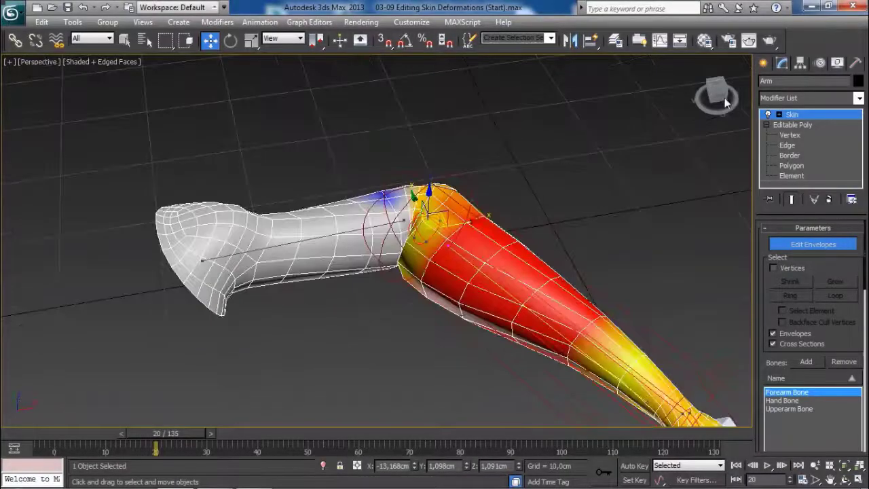
# Exit envelope editing and deselect the Arm to check the bent elbow with edged faces turned off
pyautogui.click(802, 120)
pyautogui.click(633, 163)
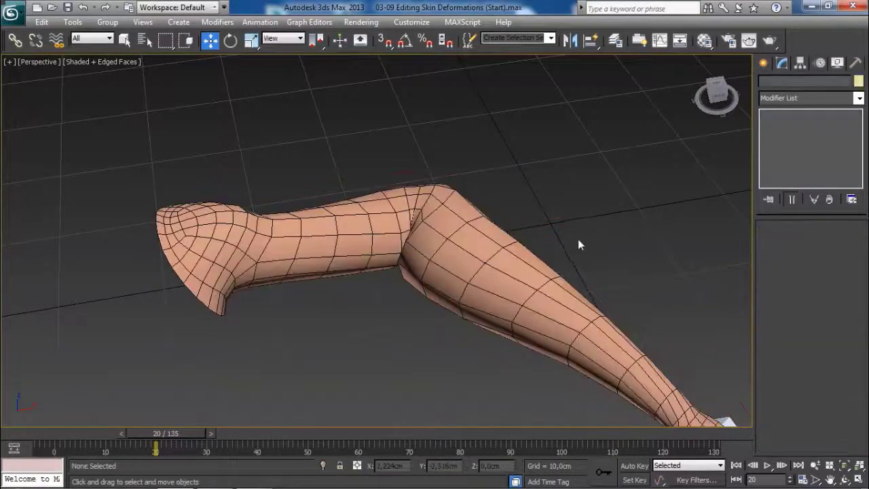
pyautogui.press('F4')
pyautogui.moveTo(567, 252)
pyautogui.keyDown('alt'); pyautogui.mouseDown(button='middle')
pyautogui.moveTo(501, 242)
pyautogui.moveTo(493, 251)
pyautogui.moveTo(519, 161)
pyautogui.moveTo(491, 192)
pyautogui.moveTo(487, 181)
pyautogui.moveTo(464, 291)
pyautogui.moveTo(444, 223)
pyautogui.moveTo(450, 330)
pyautogui.moveTo(500, 272)
pyautogui.moveTo(495, 305)
pyautogui.moveTo(503, 279)
pyautogui.mouseUp(button='middle'); pyautogui.keyUp('alt')
# Reselect the Arm with edged faces shown and add a TurboSmooth modifier above Skin
pyautogui.click(493, 252)
pyautogui.press('F4')
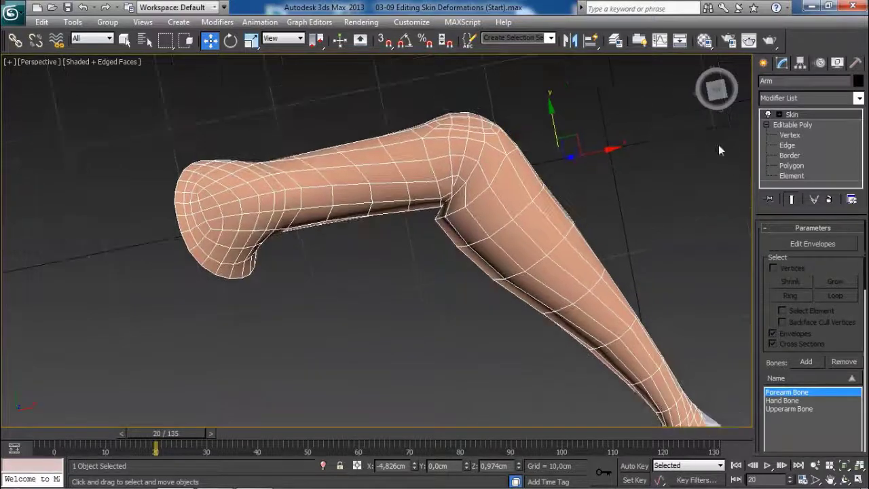
pyautogui.click(859, 99)
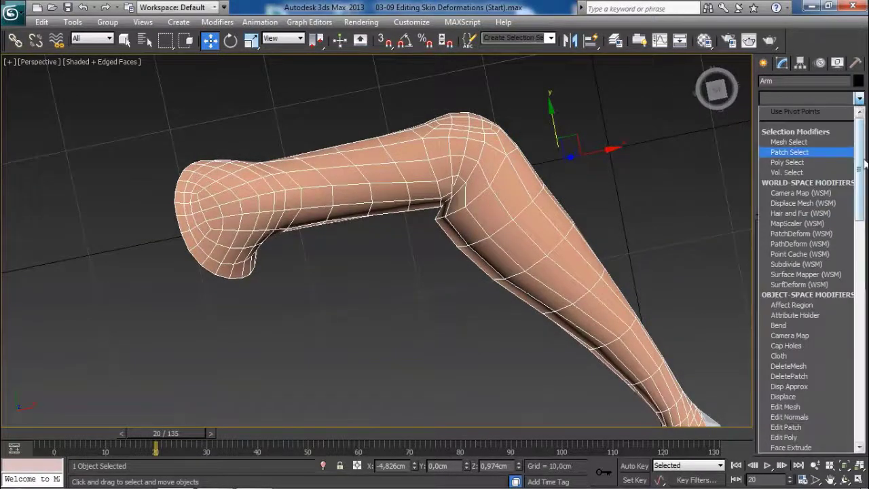
pyautogui.press('t')
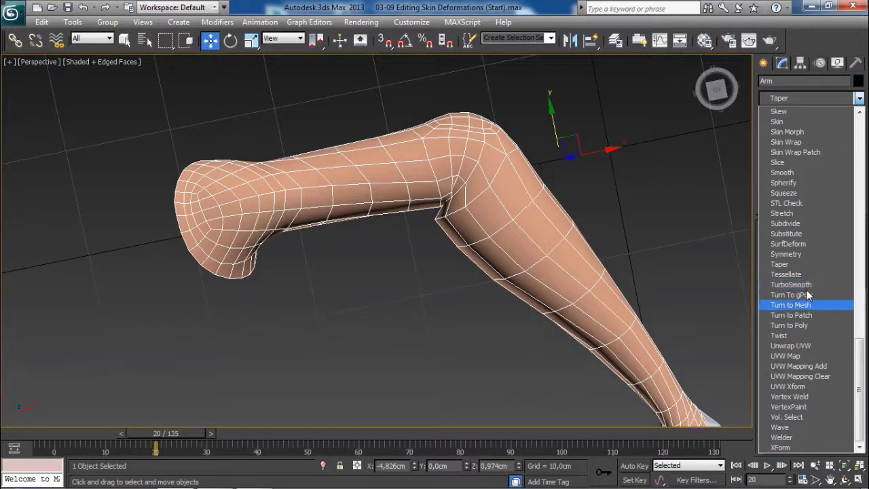
pyautogui.click(791, 284)
pyautogui.moveTo(670, 219)
pyautogui.keyDown('alt'); pyautogui.mouseDown(button='middle')
pyautogui.moveTo(664, 238)
pyautogui.moveTo(647, 207)
pyautogui.moveTo(596, 250)
pyautogui.moveTo(607, 262)
pyautogui.moveTo(620, 208)
pyautogui.moveTo(548, 194)
pyautogui.mouseUp(button='middle'); pyautogui.keyUp('alt')
pyautogui.press('F4')
pyautogui.press('F4')
pyautogui.scroll(-4, 523, 255)
pyautogui.keyDown('alt'); pyautogui.moveTo(523, 256); pyautogui.dragTo(507, 150, button='middle'); pyautogui.keyUp('alt')
pyautogui.moveTo(550, 296); pyautogui.dragTo(484, 231, button='middle')
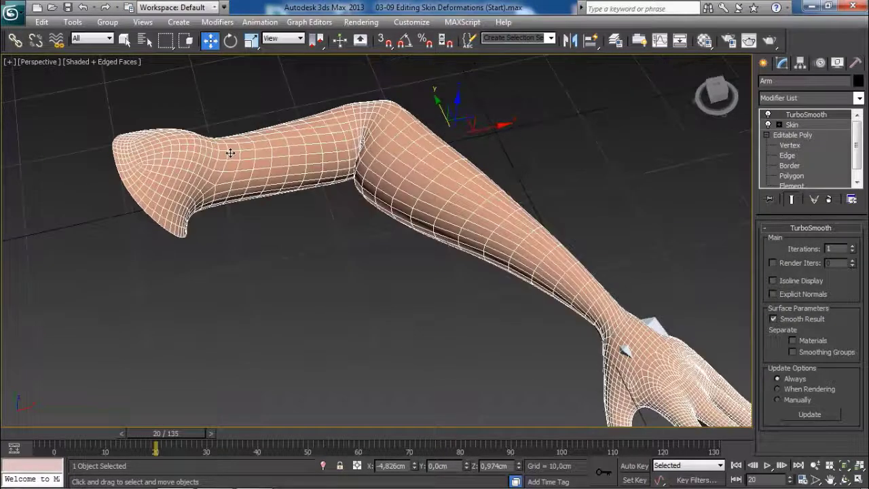
# Examine the smoothed elbow deformation from several angles, with edged faces turned off for the close view
pyautogui.scroll(-3, 550, 235)
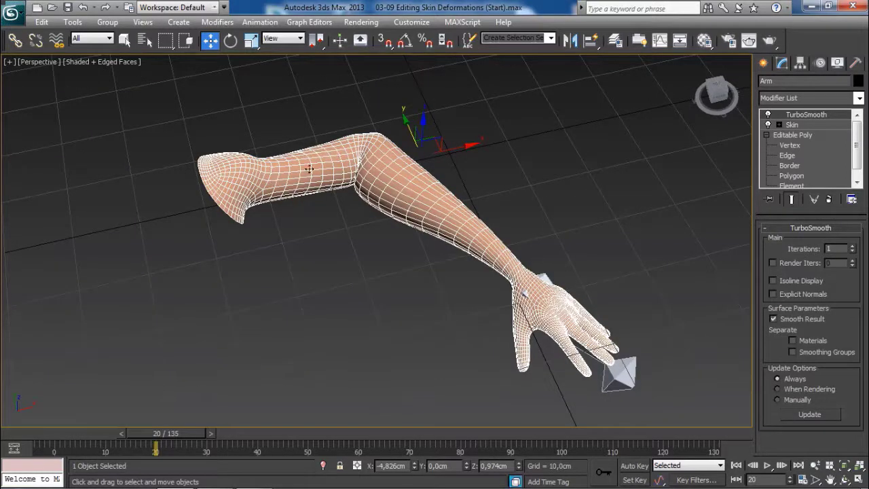
pyautogui.scroll(3, 373, 168)
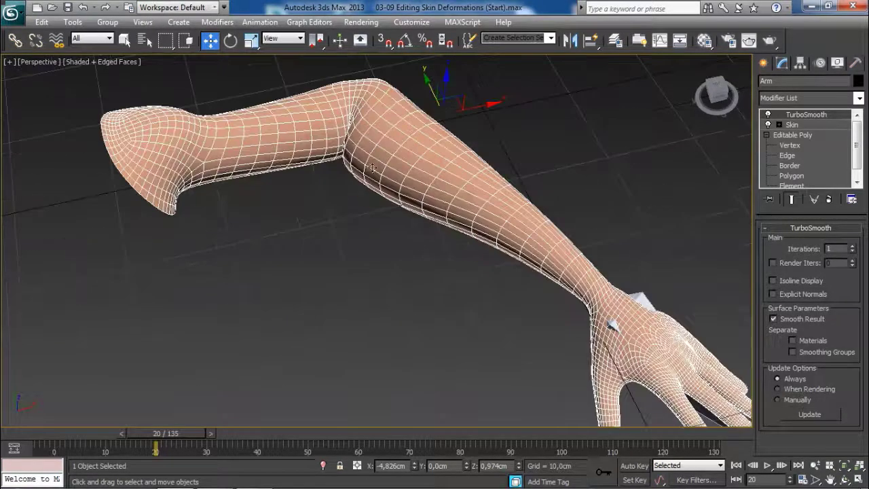
pyautogui.keyDown('alt'); pyautogui.moveTo(445, 191); pyautogui.dragTo(412, 194, button='middle'); pyautogui.keyUp('alt')
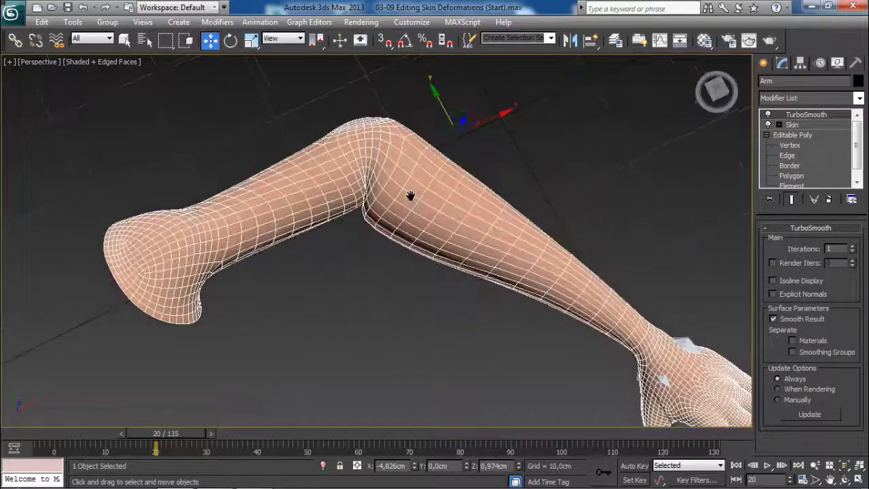
pyautogui.scroll(4, 409, 204)
pyautogui.press('F4')
pyautogui.moveTo(442, 246)
pyautogui.keyDown('alt'); pyautogui.mouseDown(button='middle')
pyautogui.moveTo(458, 136)
pyautogui.moveTo(453, 281)
pyautogui.moveTo(442, 161)
pyautogui.moveTo(422, 221)
pyautogui.moveTo(413, 355)
pyautogui.moveTo(464, 253)
pyautogui.moveTo(448, 292)
pyautogui.mouseUp(button='middle'); pyautogui.keyUp('alt')
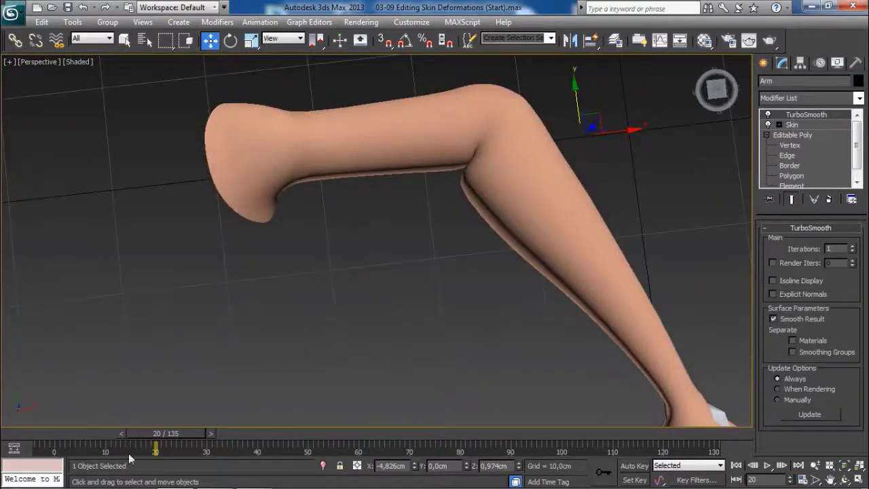
# Scrub the animation to frame 29 to check the whole Arm's deformation in plain shading
pyautogui.moveTo(170, 440)
pyautogui.mouseDown()
pyautogui.moveTo(107, 438)
pyautogui.moveTo(170, 435)
pyautogui.mouseUp()
pyautogui.moveTo(366, 286); pyautogui.dragTo(314, 266, button='middle')
pyautogui.scroll(-5, 346, 264)
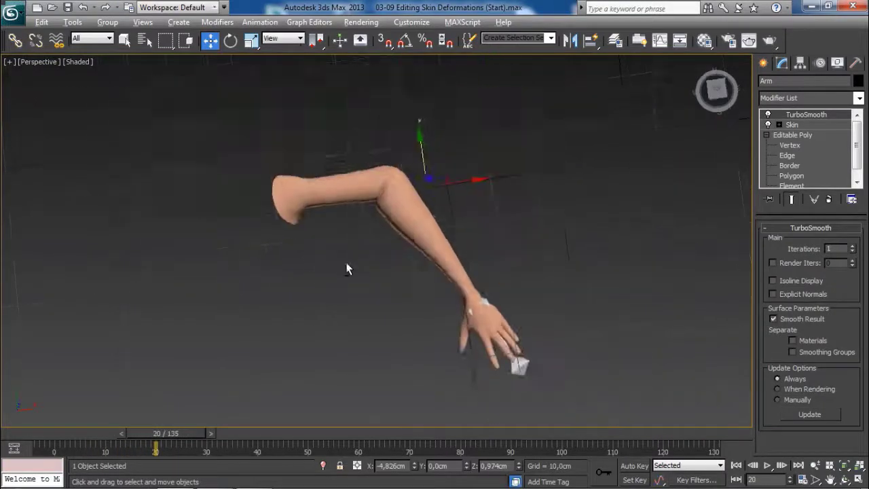
pyautogui.scroll(2, 337, 291)
pyautogui.press('F4')
pyautogui.moveTo(180, 430)
pyautogui.mouseDown()
pyautogui.moveTo(136, 435)
pyautogui.moveTo(189, 432)
pyautogui.moveTo(88, 443)
pyautogui.moveTo(160, 435)
pyautogui.moveTo(116, 448)
pyautogui.moveTo(186, 447)
pyautogui.moveTo(90, 449)
pyautogui.moveTo(174, 435)
pyautogui.moveTo(75, 445)
pyautogui.moveTo(182, 442)
pyautogui.moveTo(155, 449)
pyautogui.moveTo(83, 448)
pyautogui.moveTo(178, 442)
pyautogui.moveTo(68, 445)
pyautogui.moveTo(224, 427)
pyautogui.mouseUp()
pyautogui.press('F4')
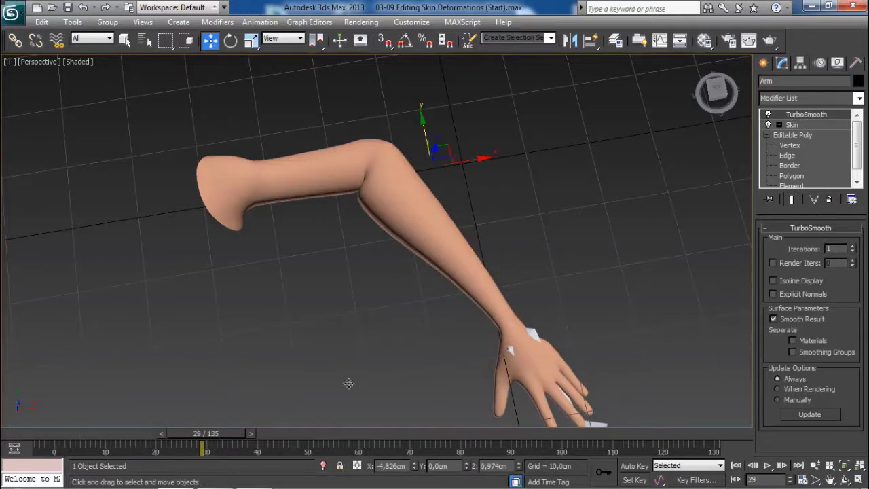
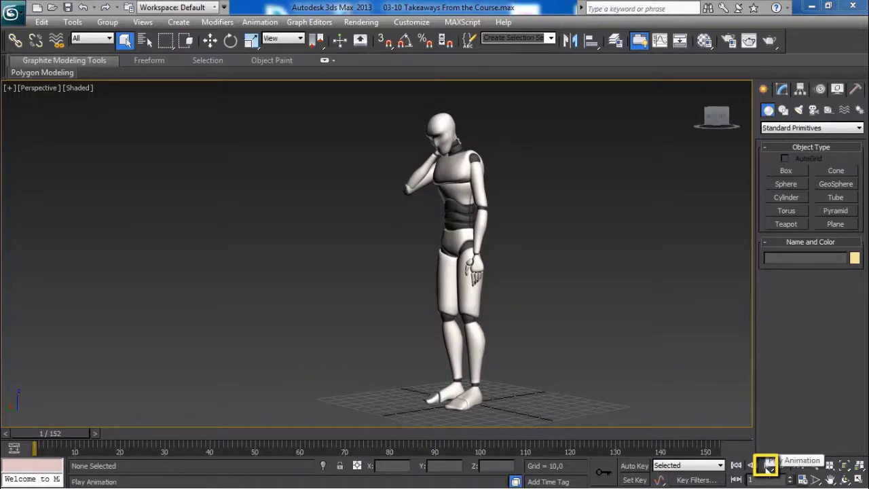
# Play the character's animation in the Takeaways From the Course scene and stop it at frame 94
pyautogui.click(768, 465)
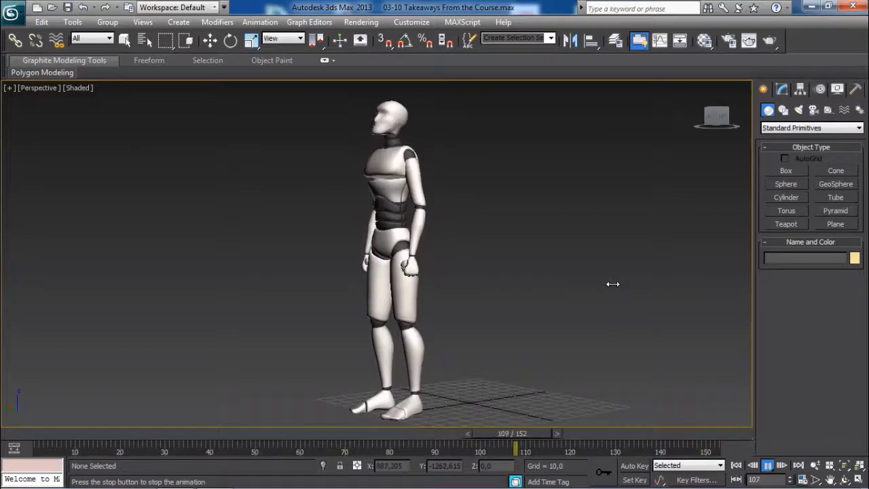
pyautogui.click(768, 466)
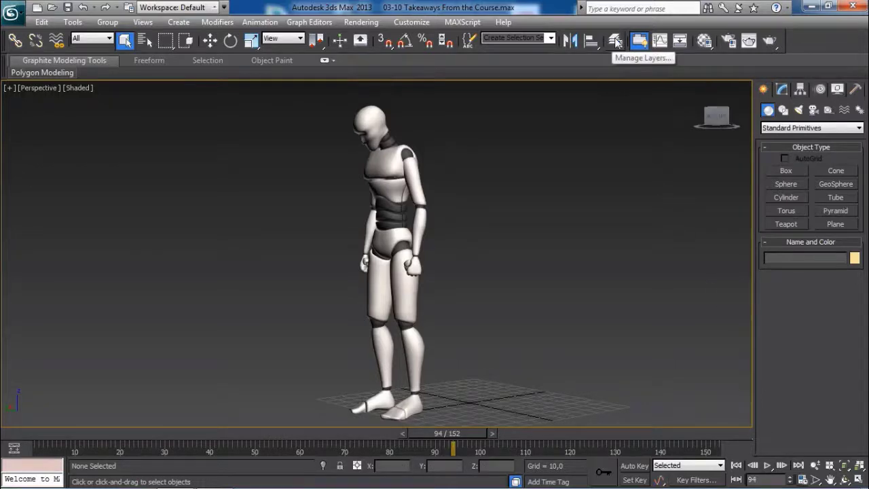
# Open the layer manager and unhide the Control_Objects01 layer to show the character's rig controls
pyautogui.click(616, 41)
pyautogui.moveTo(567, 126); pyautogui.dragTo(569, 105)
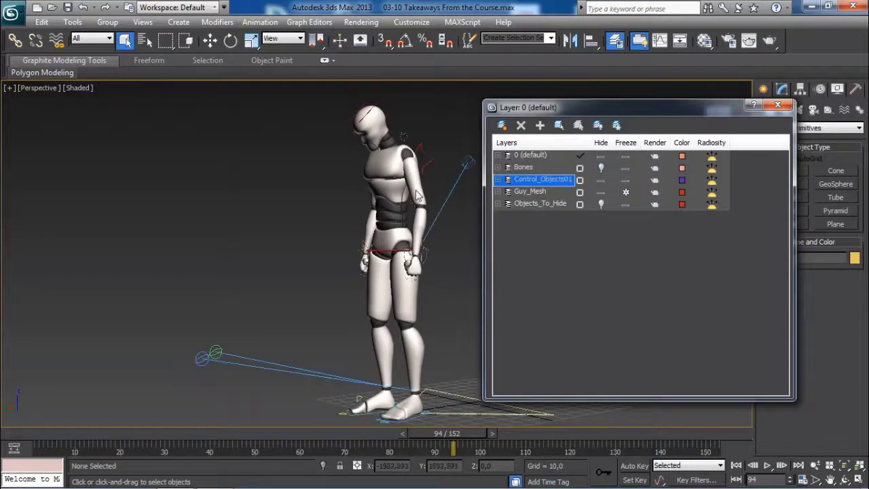
pyautogui.moveTo(414, 178); pyautogui.dragTo(402, 222, button='middle')
pyautogui.scroll(3, 397, 207)
pyautogui.scroll(-2, 400, 228)
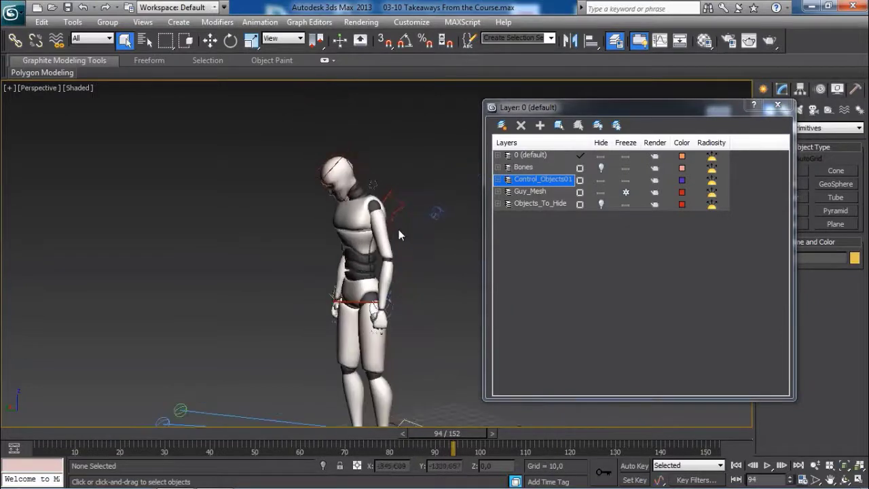
# Turn on edged faces for the character and move the layer manager aside to clear the view of the upper body
pyautogui.press('F4')
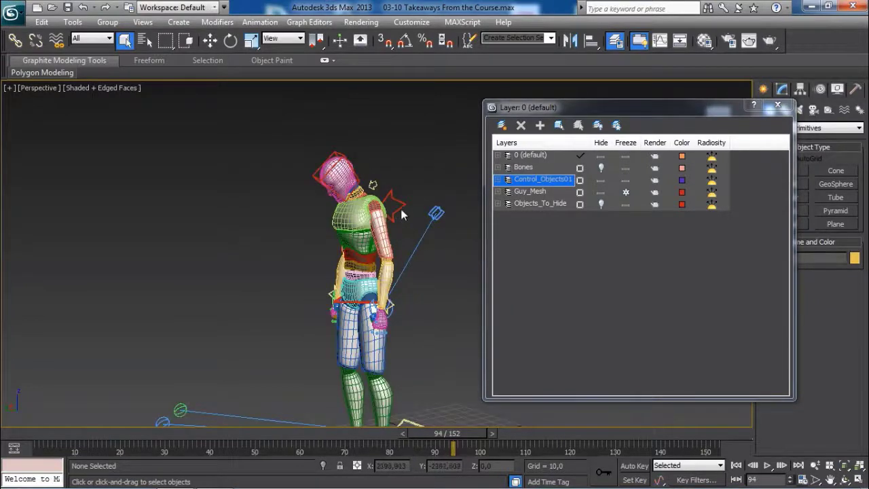
pyautogui.scroll(1, 409, 215)
pyautogui.moveTo(411, 201); pyautogui.dragTo(391, 242, button='middle')
pyautogui.scroll(2, 383, 235)
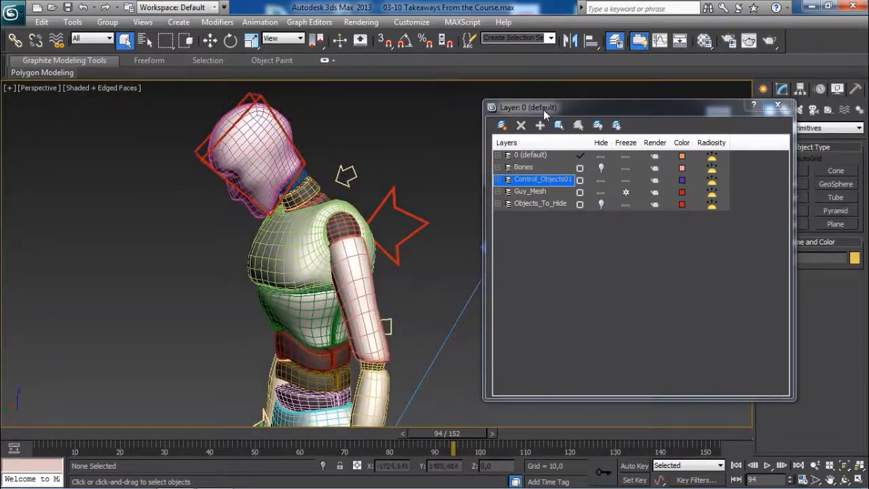
pyautogui.moveTo(547, 110); pyautogui.dragTo(652, 98)
pyautogui.moveTo(469, 190); pyautogui.dragTo(399, 184, button='middle')
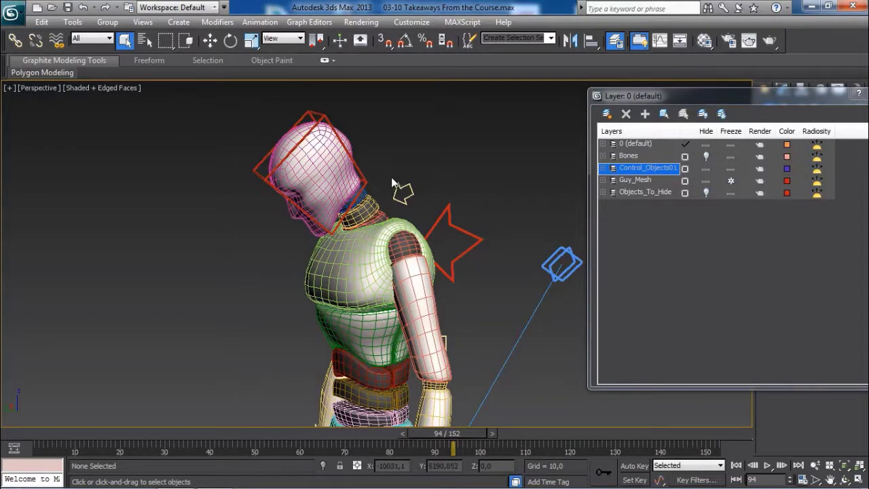
# Select the box-shaped head control and rotate it to test how it turns the character's head
pyautogui.click(318, 113)
pyautogui.keyDown('alt'); pyautogui.moveTo(367, 166); pyautogui.dragTo(398, 228, button='middle'); pyautogui.keyUp('alt')
pyautogui.press('e')
pyautogui.moveTo(384, 195); pyautogui.dragTo(438, 246)
pyautogui.moveTo(450, 251)
pyautogui.keyDown('alt'); pyautogui.mouseDown(button='middle')
pyautogui.moveTo(435, 278)
pyautogui.moveTo(419, 269)
pyautogui.moveTo(436, 253)
pyautogui.mouseUp(button='middle'); pyautogui.keyUp('alt')
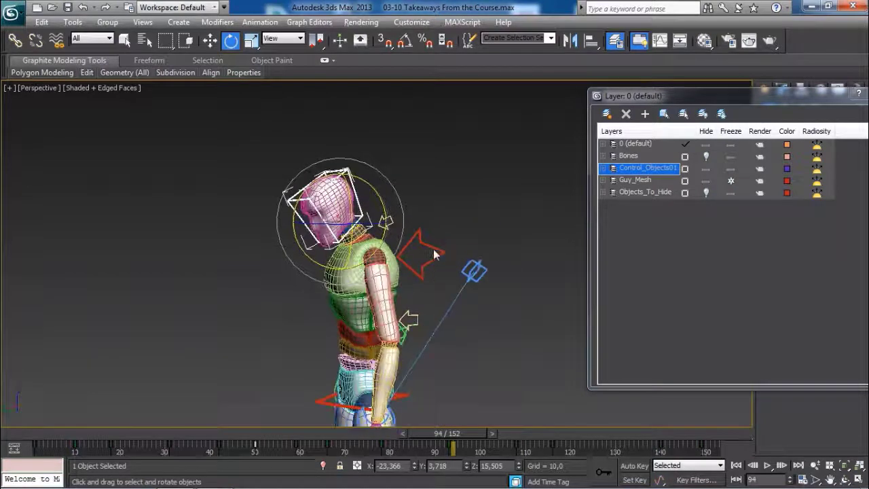
# Rotate the star-shaped control behind the chest back and forth to test bending the character's upper body
pyautogui.moveTo(424, 245); pyautogui.dragTo(445, 250)
pyautogui.moveTo(366, 199); pyautogui.dragTo(379, 239)
pyautogui.moveTo(351, 277); pyautogui.dragTo(373, 260)
pyautogui.keyDown('alt'); pyautogui.moveTo(370, 276); pyautogui.dragTo(348, 271, button='middle'); pyautogui.keyUp('alt')
pyautogui.moveTo(348, 271); pyautogui.dragTo(340, 255, button='middle')
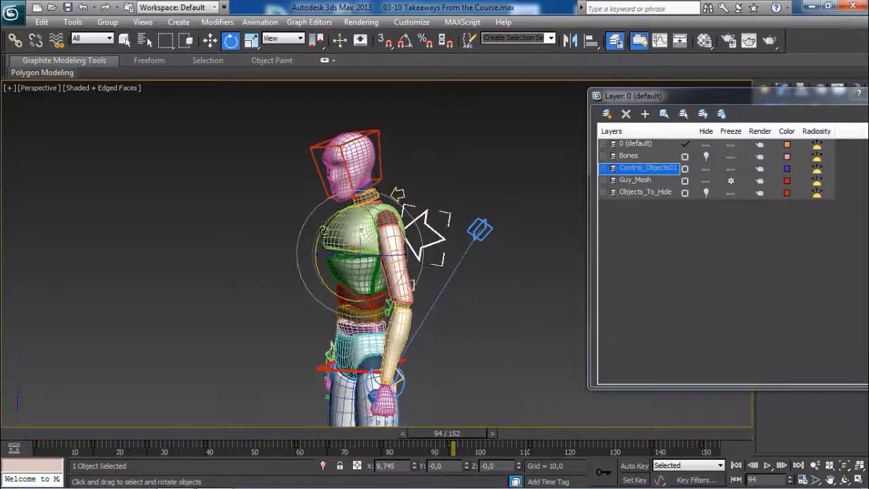
pyautogui.moveTo(311, 262); pyautogui.dragTo(314, 271)
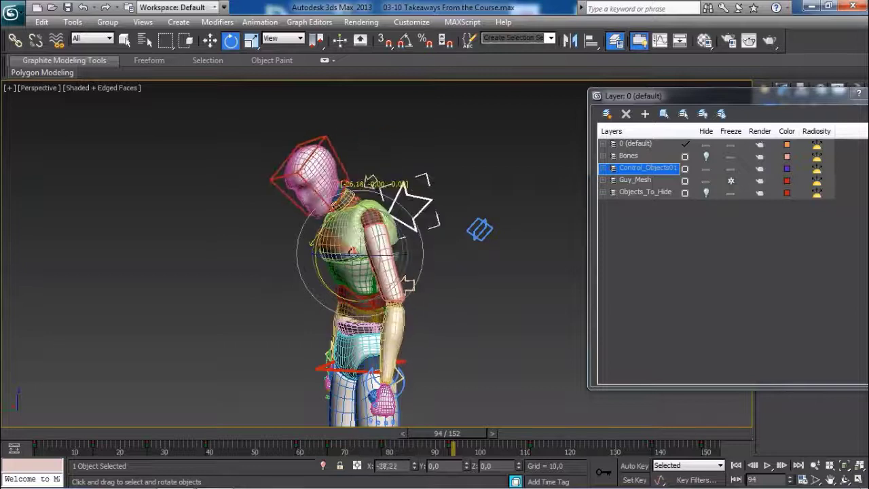
pyautogui.moveTo(352, 253); pyautogui.dragTo(345, 274)
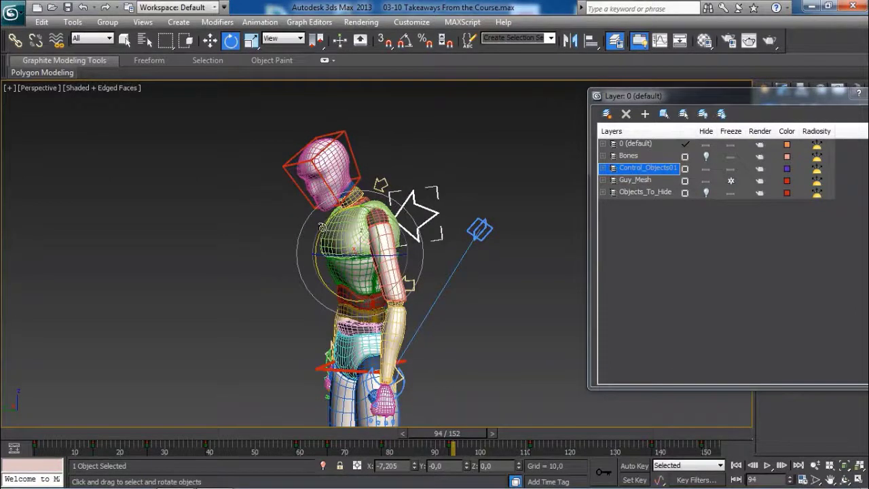
pyautogui.moveTo(319, 247); pyautogui.dragTo(333, 189)
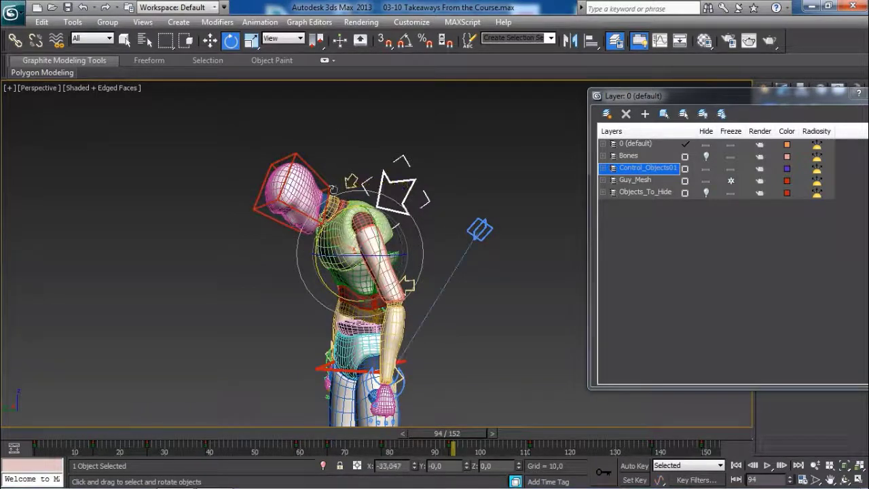
pyautogui.moveTo(323, 235); pyautogui.dragTo(355, 216)
# Select the round wrist control and move it up and inward to bring the character's hand to the hip
pyautogui.moveTo(433, 346); pyautogui.dragTo(412, 253, button='middle')
pyautogui.scroll(3, 413, 278)
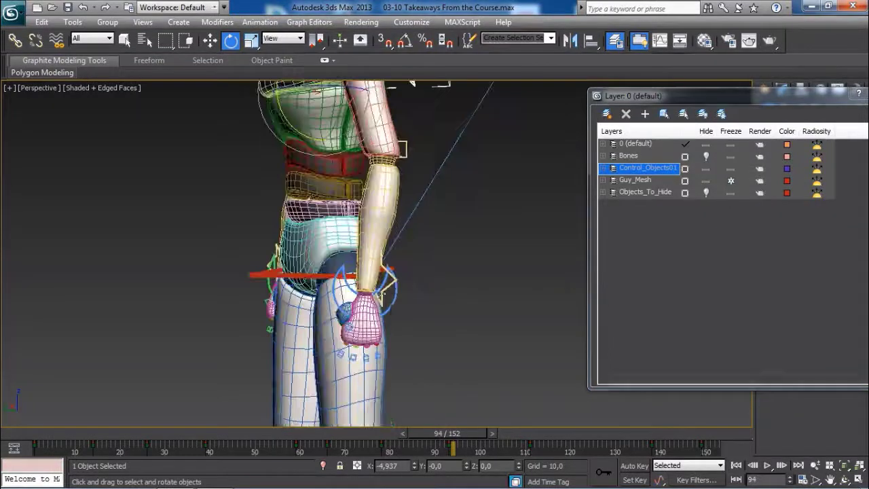
pyautogui.scroll(-5, 391, 304)
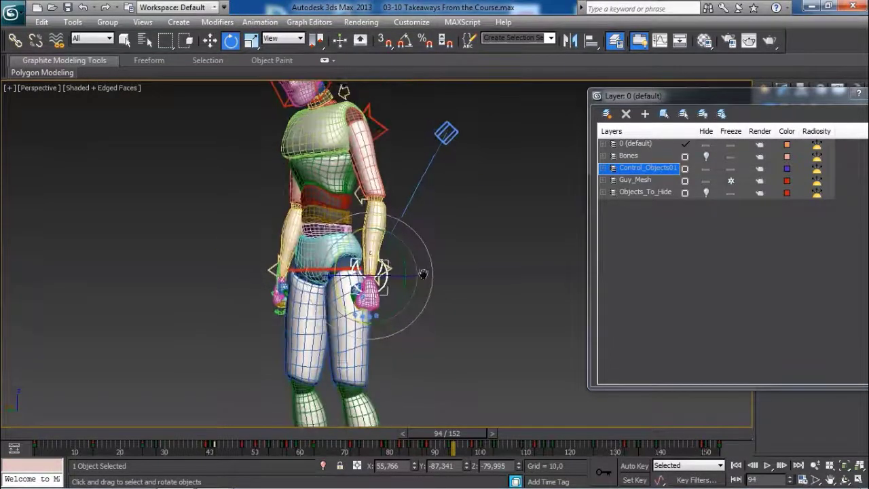
pyautogui.press('w')
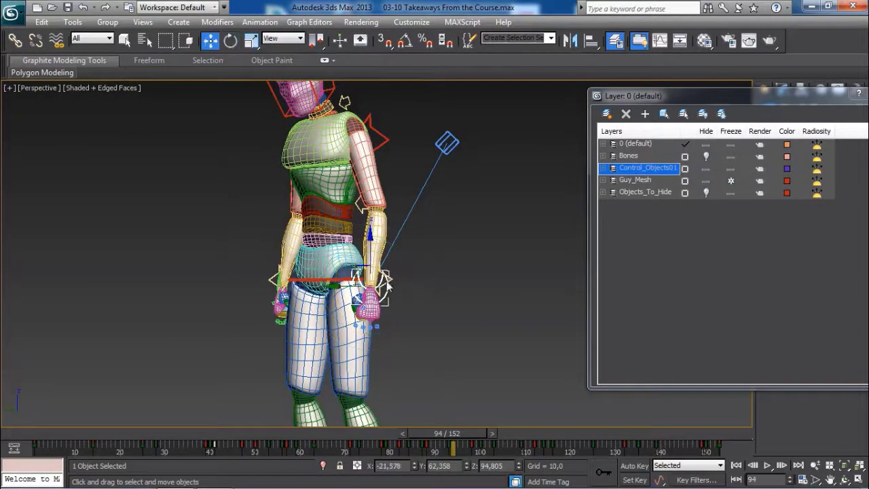
pyautogui.keyDown('alt'); pyautogui.moveTo(388, 286); pyautogui.dragTo(356, 275, button='middle'); pyautogui.keyUp('alt')
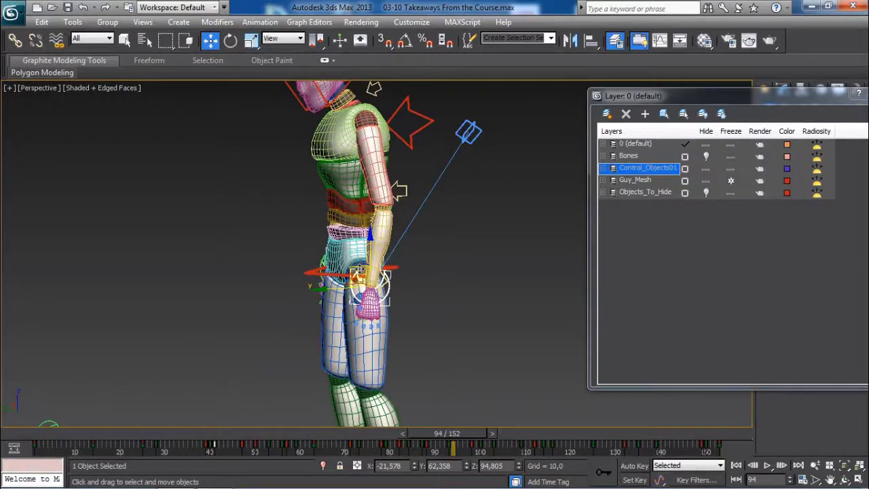
pyautogui.moveTo(357, 270); pyautogui.dragTo(335, 203)
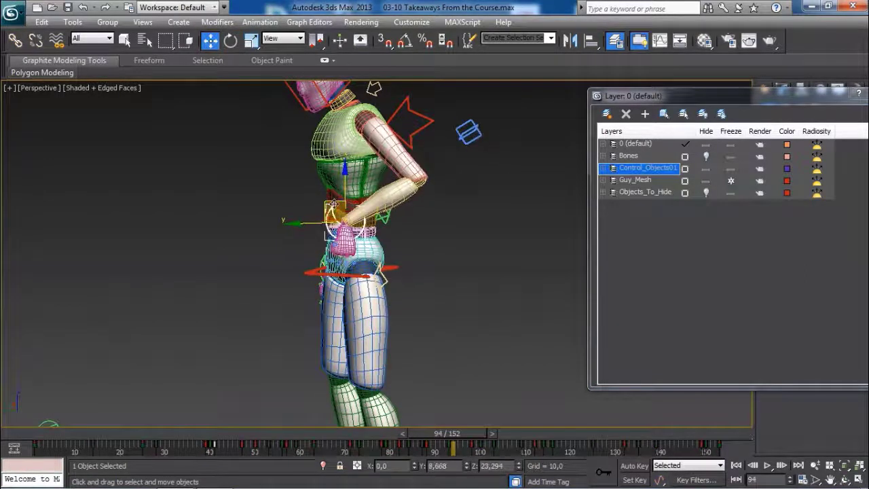
pyautogui.keyDown('alt'); pyautogui.moveTo(334, 204); pyautogui.dragTo(382, 231, button='middle'); pyautogui.keyUp('alt')
pyautogui.scroll(4, 353, 210)
pyautogui.moveTo(339, 191); pyautogui.dragTo(328, 235, button='middle')
pyautogui.scroll(-4, 351, 217)
pyautogui.moveTo(336, 247)
pyautogui.mouseDown()
pyautogui.moveTo(321, 259)
pyautogui.moveTo(338, 243)
pyautogui.moveTo(299, 250)
pyautogui.moveTo(322, 257)
pyautogui.mouseUp()
pyautogui.keyDown('alt'); pyautogui.moveTo(322, 257); pyautogui.dragTo(365, 257, button='middle'); pyautogui.keyUp('alt')
# Rotate the wrist control on several axes to rest the hand on the hip, checking the pose from different angles
pyautogui.scroll(4, 312, 252)
pyautogui.moveTo(312, 241); pyautogui.dragTo(298, 232)
pyautogui.keyDown('alt'); pyautogui.moveTo(295, 287); pyautogui.dragTo(280, 280, button='middle'); pyautogui.keyUp('alt')
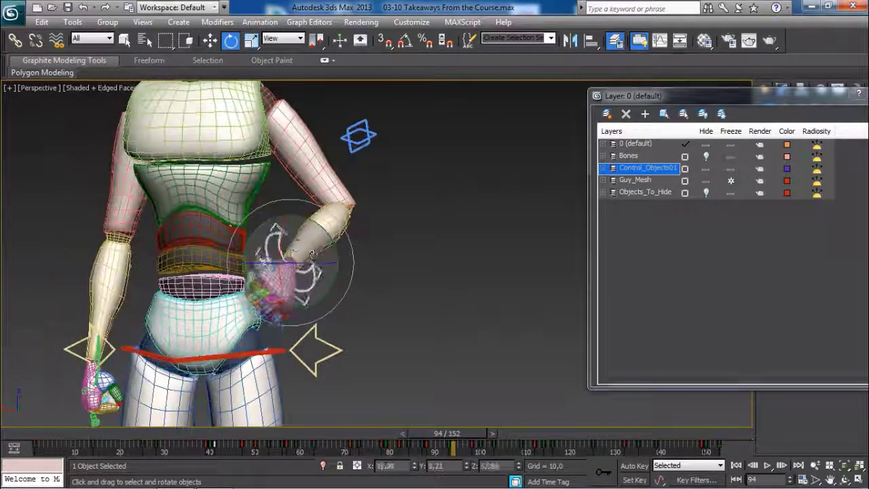
pyautogui.moveTo(303, 249)
pyautogui.mouseDown()
pyautogui.moveTo(315, 243)
pyautogui.moveTo(300, 246)
pyautogui.mouseUp()
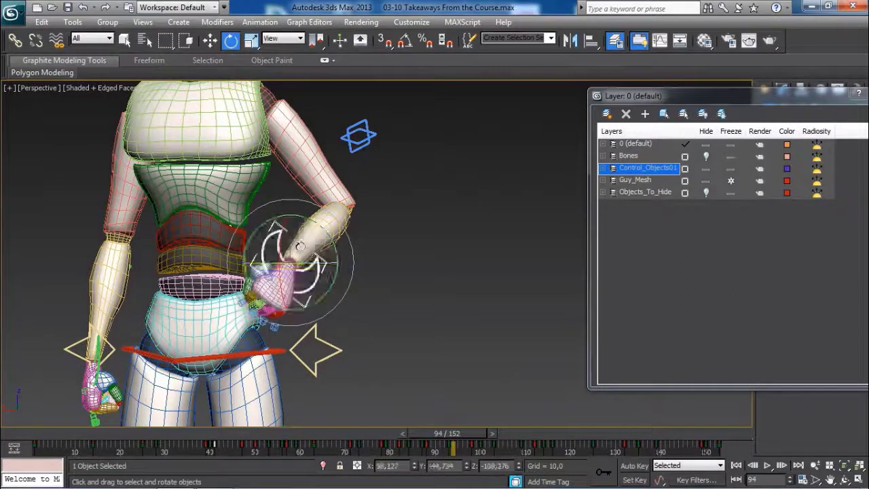
pyautogui.scroll(-4, 312, 256)
pyautogui.keyDown('alt'); pyautogui.moveTo(344, 265); pyautogui.dragTo(302, 280, button='middle'); pyautogui.keyUp('alt')
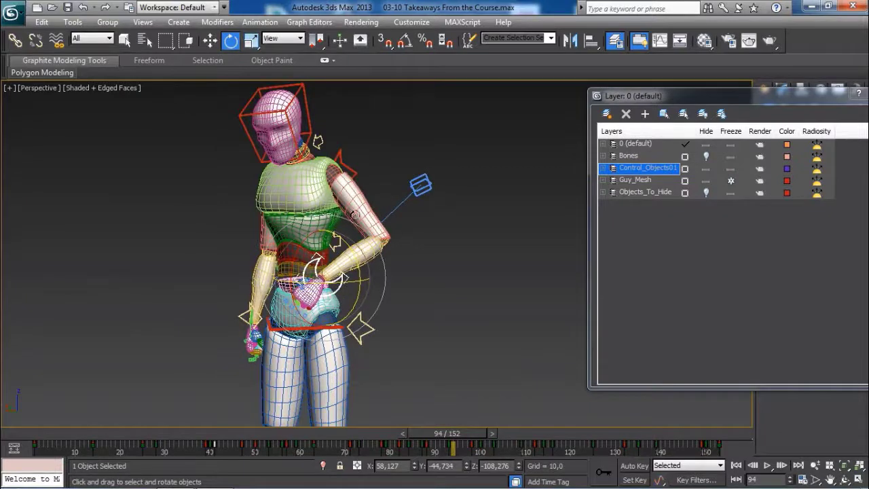
pyautogui.keyDown('alt'); pyautogui.moveTo(374, 250); pyautogui.dragTo(321, 176, button='middle'); pyautogui.keyUp('alt')
pyautogui.keyDown('alt'); pyautogui.moveTo(377, 221); pyautogui.dragTo(342, 197, button='middle'); pyautogui.keyUp('alt')
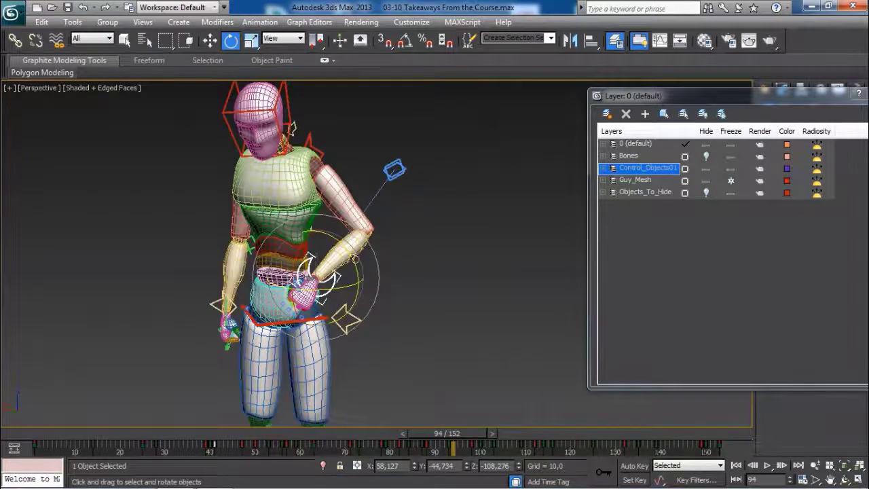
pyautogui.moveTo(354, 258)
pyautogui.keyDown('alt'); pyautogui.mouseDown(button='middle')
pyautogui.moveTo(329, 259)
pyautogui.moveTo(346, 253)
pyautogui.mouseUp(button='middle'); pyautogui.keyUp('alt')
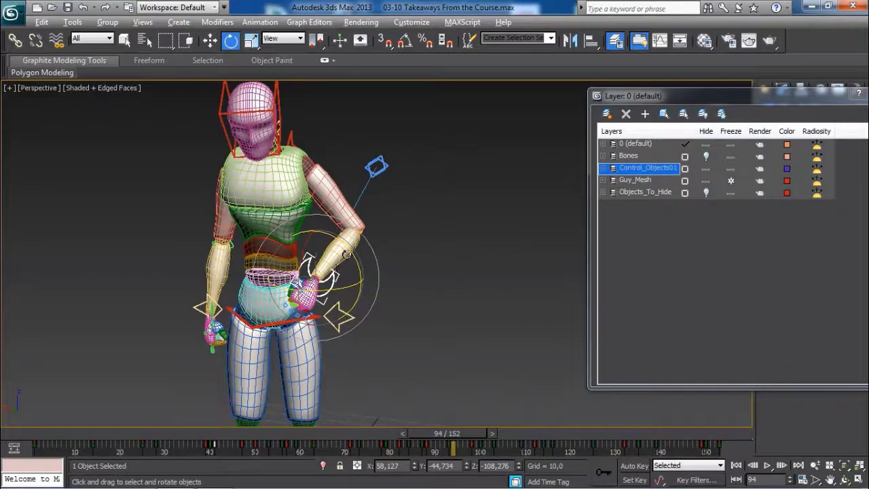
pyautogui.moveTo(337, 277); pyautogui.dragTo(329, 271)
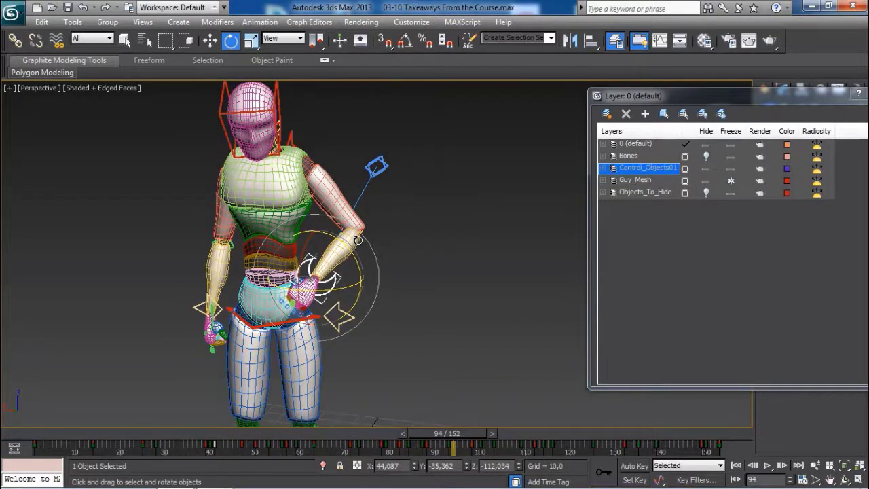
# Show the full character and scrub the animation back to frame 24
pyautogui.moveTo(373, 263); pyautogui.dragTo(385, 233, button='middle')
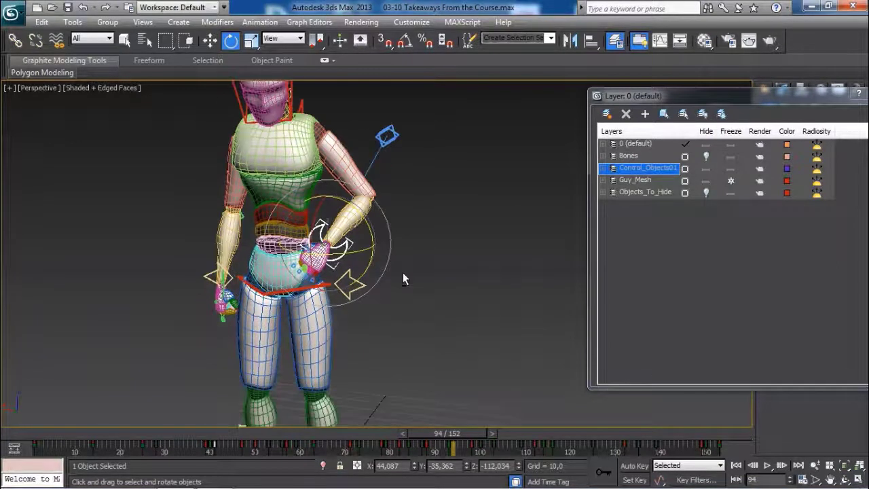
pyautogui.scroll(-3, 403, 273)
pyautogui.keyDown('alt'); pyautogui.moveTo(407, 276); pyautogui.dragTo(467, 327, button='middle'); pyautogui.keyUp('alt')
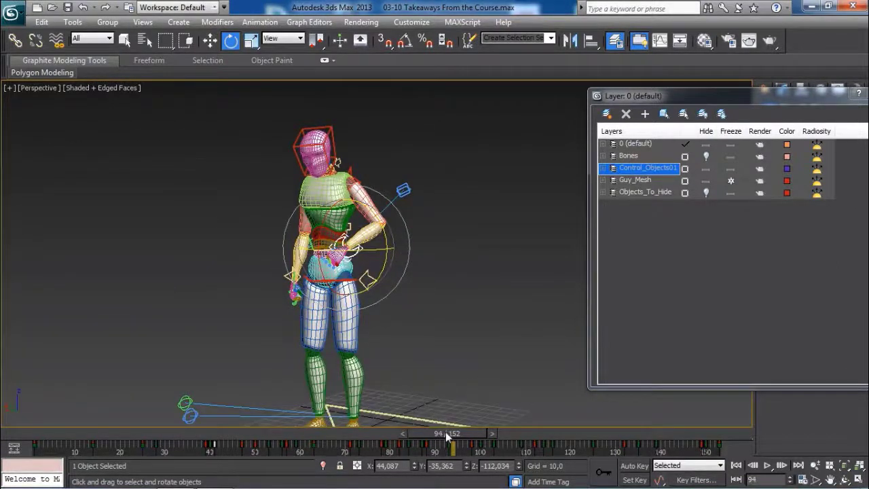
pyautogui.moveTo(448, 435); pyautogui.dragTo(146, 434)
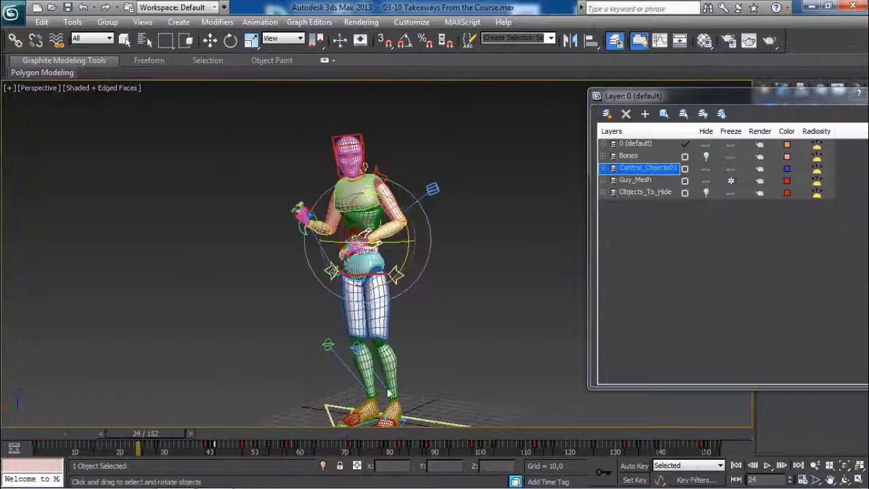
# Undo the test changes made to the wrist and chest controls
pyautogui.press('z')
pyautogui.scroll(-6, 486, 304)
pyautogui.press('z')
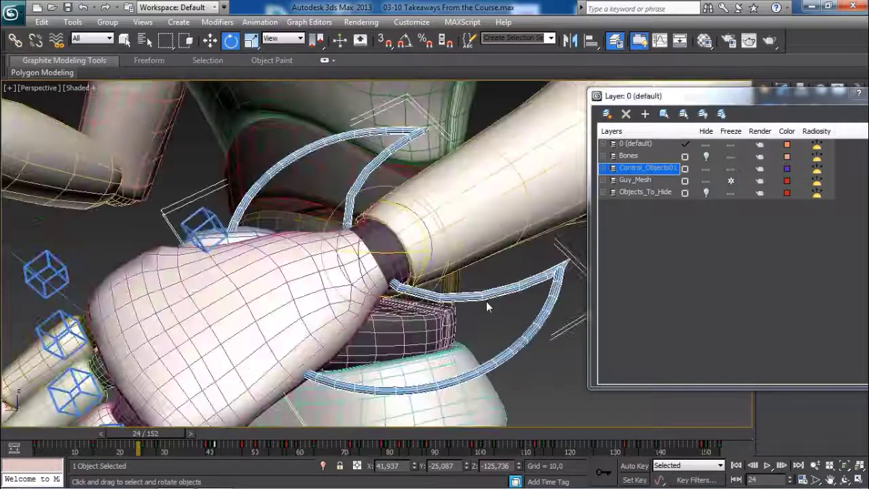
pyautogui.press('F4')
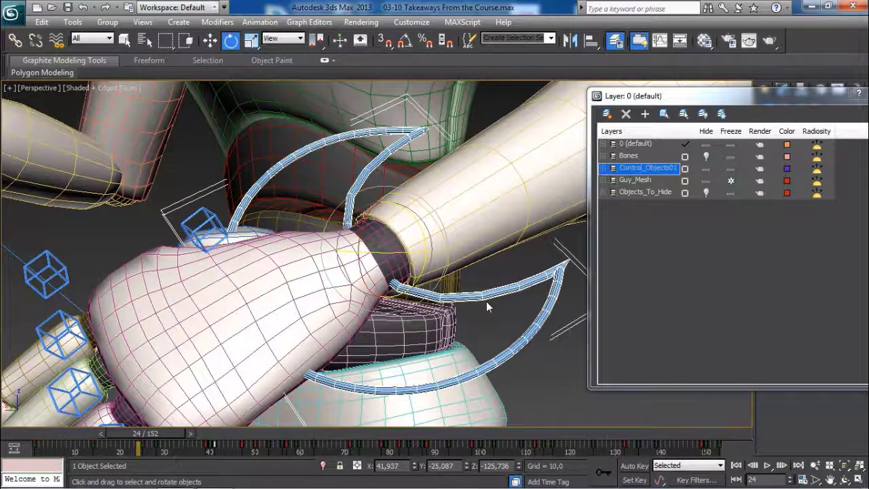
pyautogui.scroll(-10, 486, 301)
pyautogui.click(84, 7)
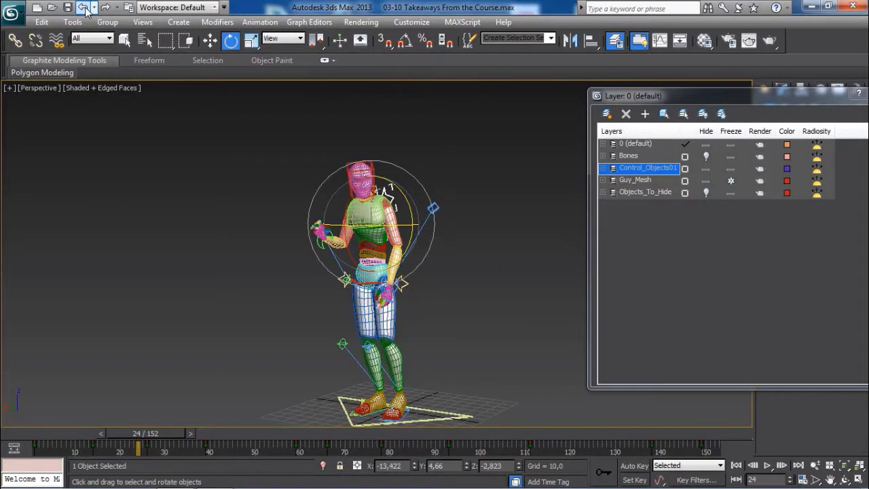
pyautogui.click(83, 8)
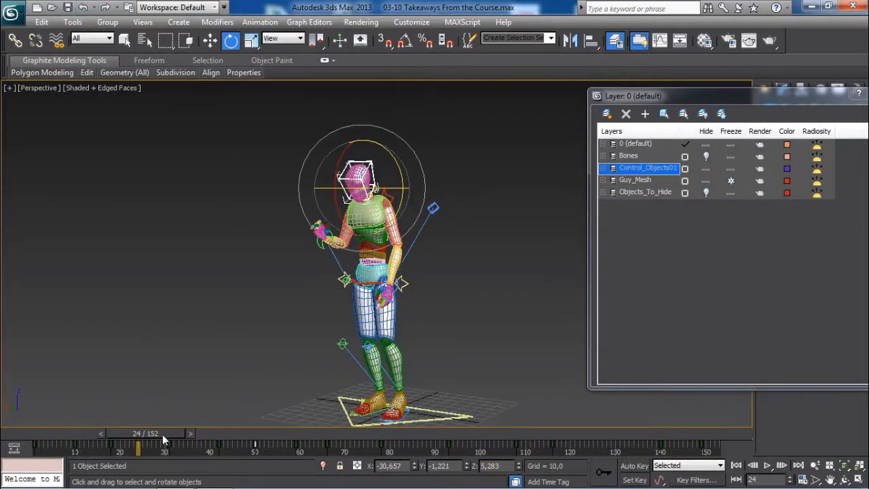
# Scrub back and forth through the timeline to review the character's animation
pyautogui.moveTo(141, 437); pyautogui.dragTo(380, 394)
pyautogui.press('e')
pyautogui.scroll(2, 390, 353)
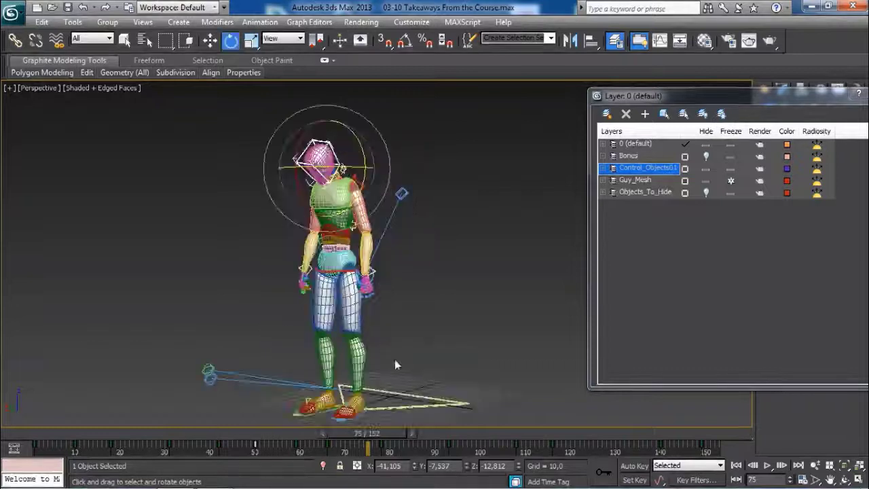
pyautogui.moveTo(183, 439); pyautogui.dragTo(475, 424)
pyautogui.moveTo(637, 426); pyautogui.dragTo(409, 427)
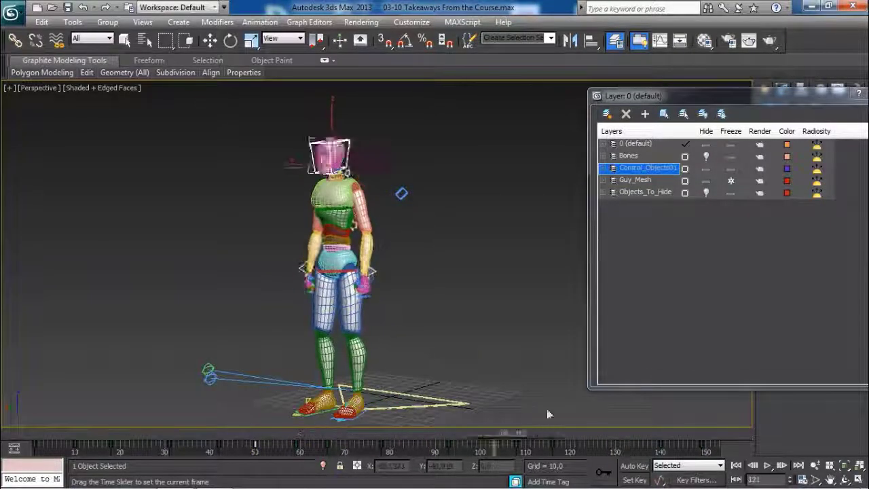
pyautogui.moveTo(547, 409); pyautogui.dragTo(52, 435)
pyautogui.moveTo(150, 432); pyautogui.dragTo(44, 433)
# Play the character's animation with the rig controls shown and stop it at frame 52
pyautogui.press('e')
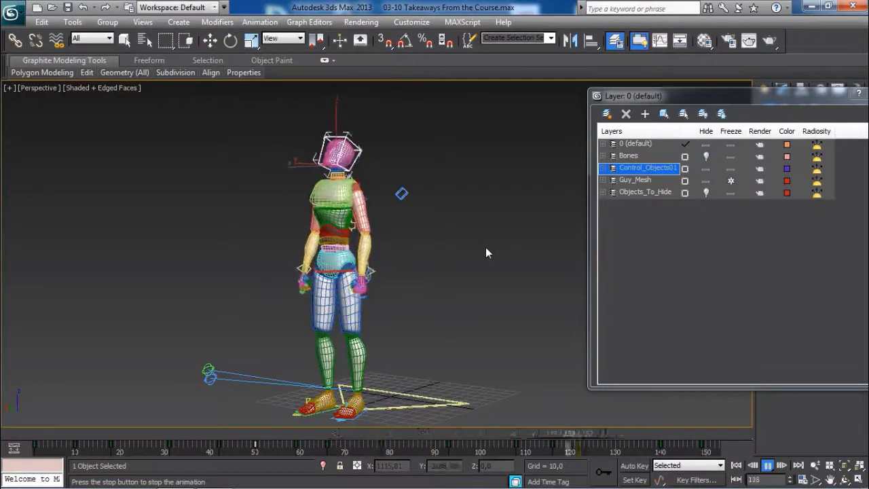
pyautogui.click(768, 465)
pyautogui.press('e')
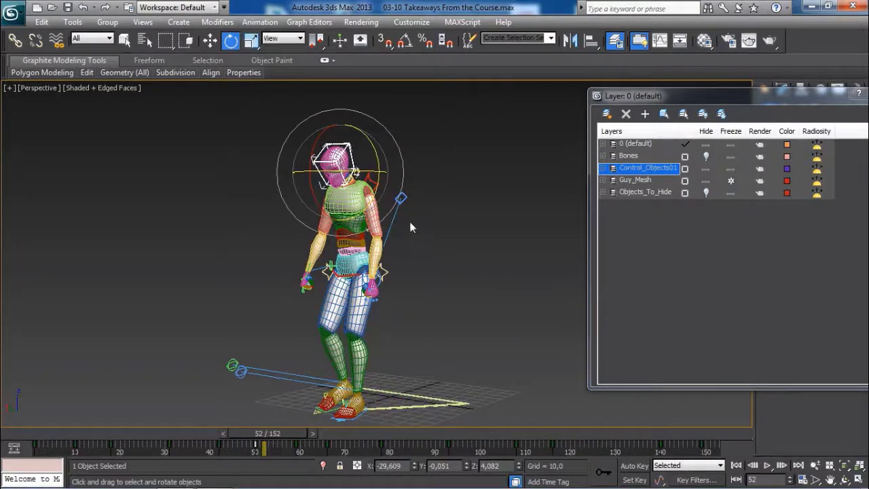
# Unhide the Bones layer and hide the Control_Objects01 and Guy_Mesh layers to isolate the character's skeleton
pyautogui.moveTo(614, 102); pyautogui.dragTo(546, 101)
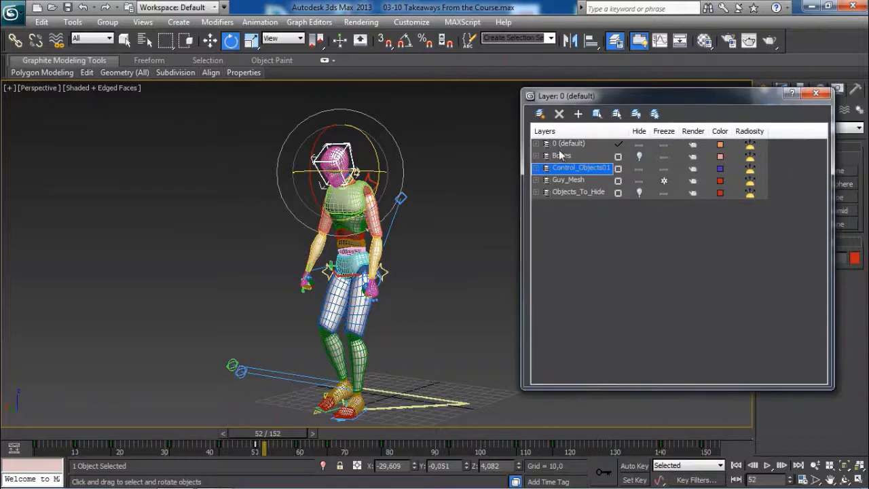
pyautogui.click(639, 156)
pyautogui.click(639, 156)
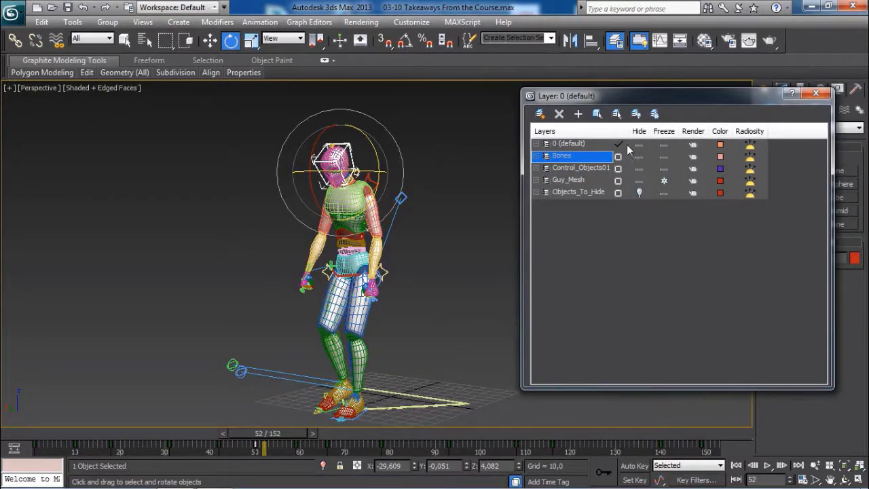
pyautogui.click(639, 169)
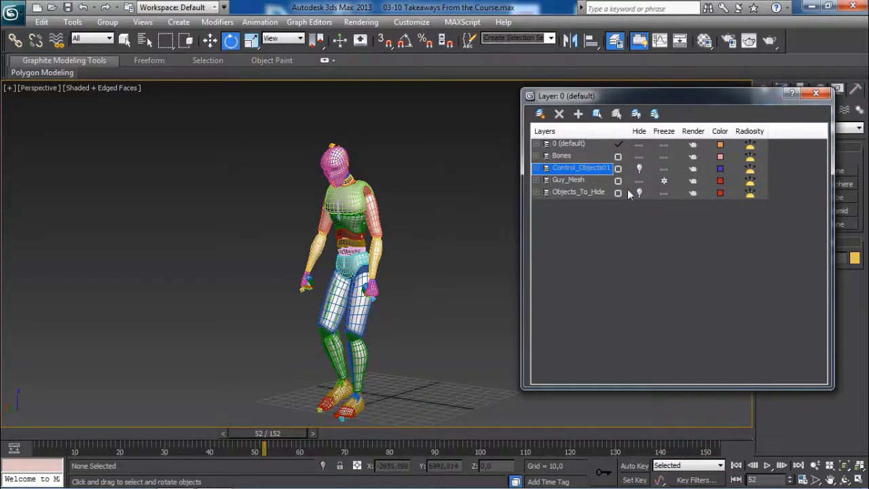
pyautogui.click(639, 180)
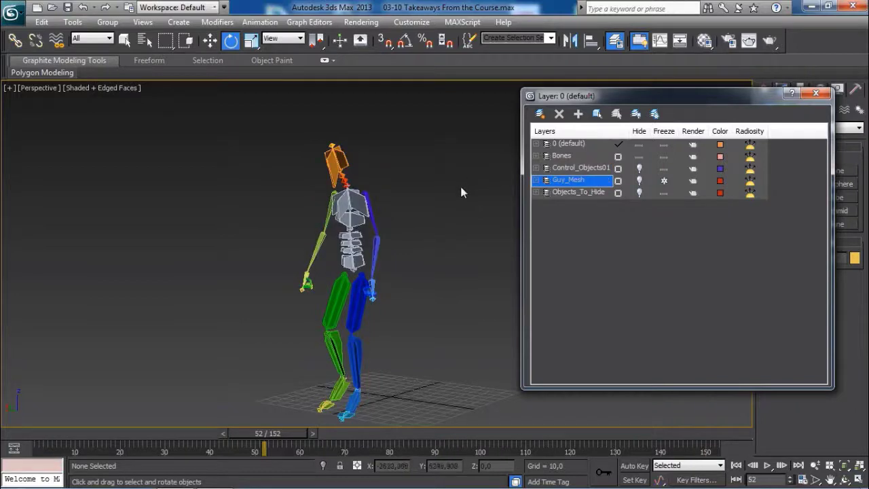
pyautogui.moveTo(462, 190); pyautogui.dragTo(422, 174, button='middle')
pyautogui.scroll(3, 420, 203)
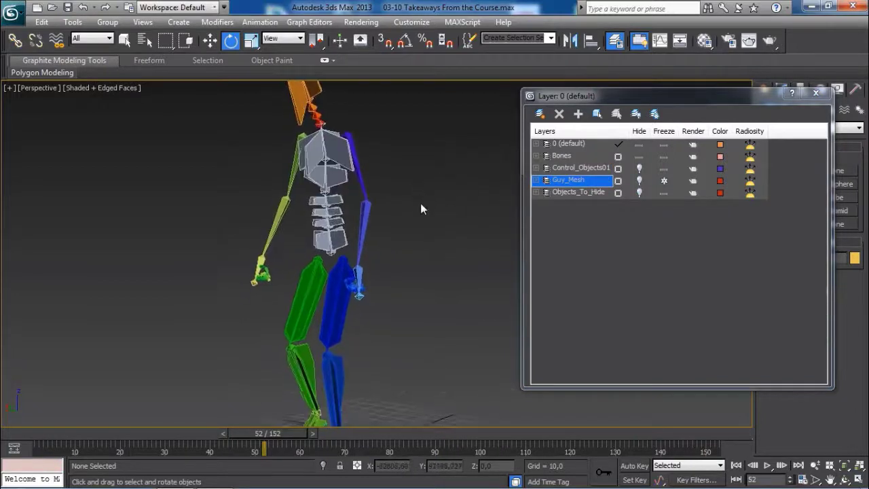
# Play the isolated skeleton's animation from the start of the timeline and examine how its legs, spine and arms move
pyautogui.scroll(-3, 420, 203)
pyautogui.moveTo(281, 432); pyautogui.dragTo(20, 410)
pyautogui.press('e')
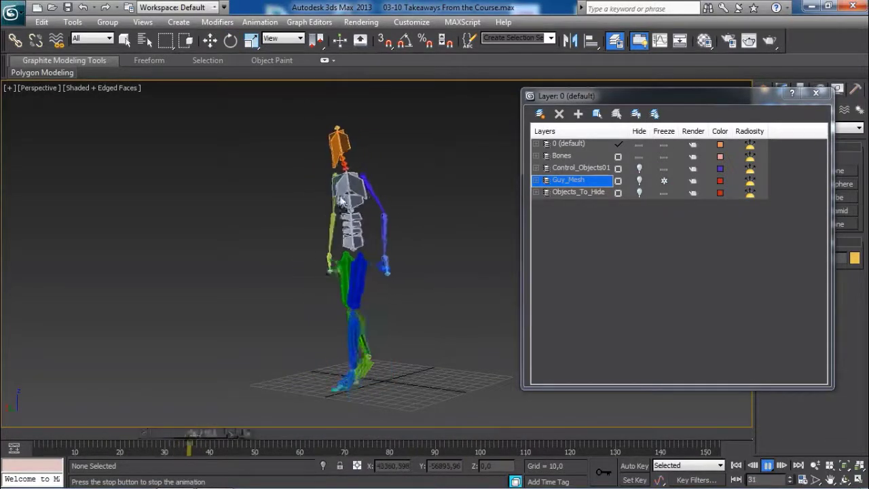
pyautogui.moveTo(334, 284); pyautogui.dragTo(351, 260, button='middle')
pyautogui.scroll(3, 349, 260)
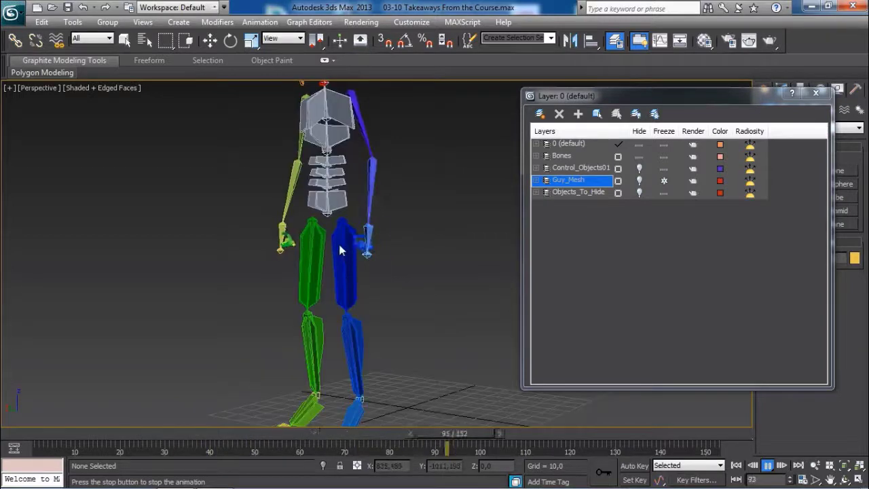
pyautogui.moveTo(430, 147); pyautogui.dragTo(415, 114, button='middle')
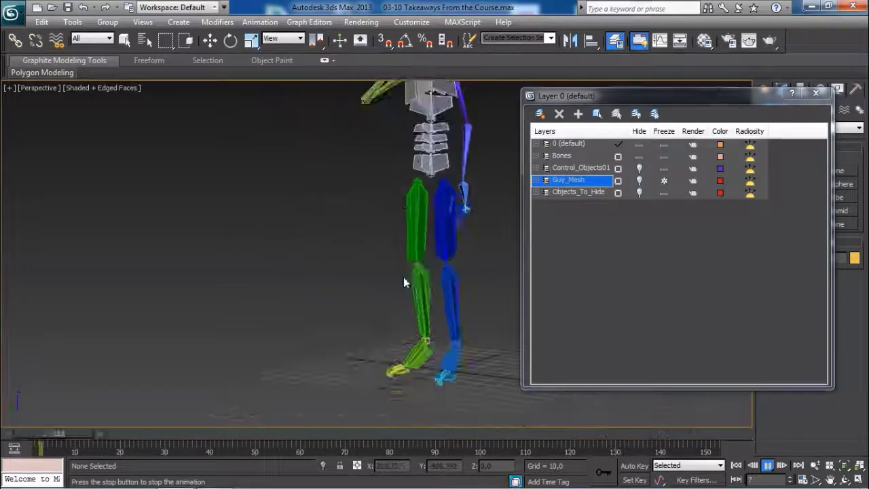
pyautogui.scroll(3, 402, 280)
pyautogui.moveTo(389, 289); pyautogui.dragTo(369, 258, button='middle')
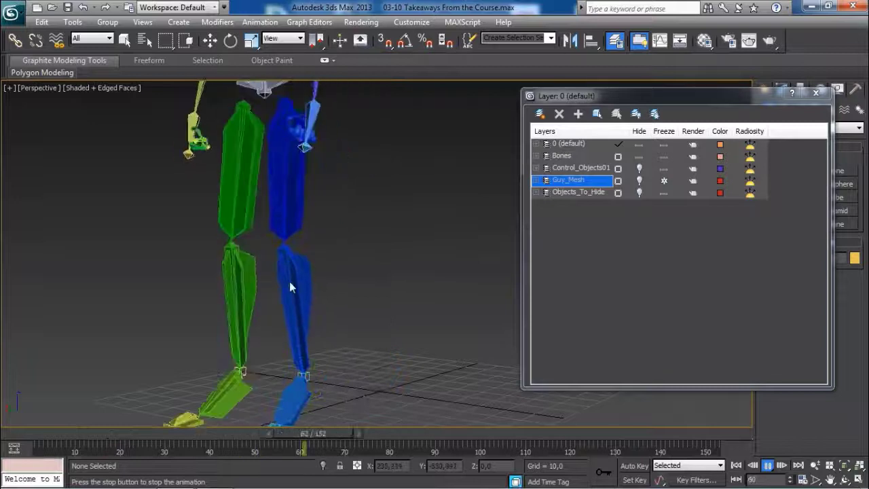
pyautogui.scroll(-2, 380, 274)
pyautogui.moveTo(402, 249); pyautogui.dragTo(406, 345, button='middle')
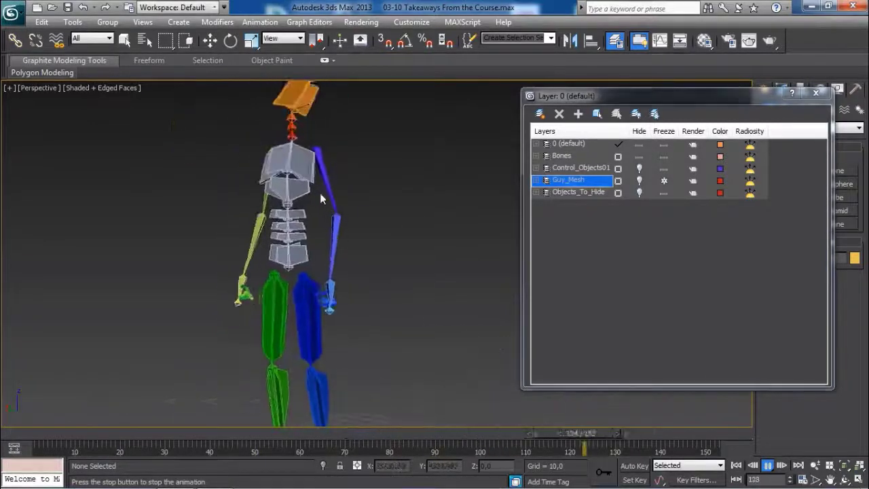
pyautogui.moveTo(330, 248); pyautogui.dragTo(330, 249, button='middle')
pyautogui.scroll(4, 349, 256)
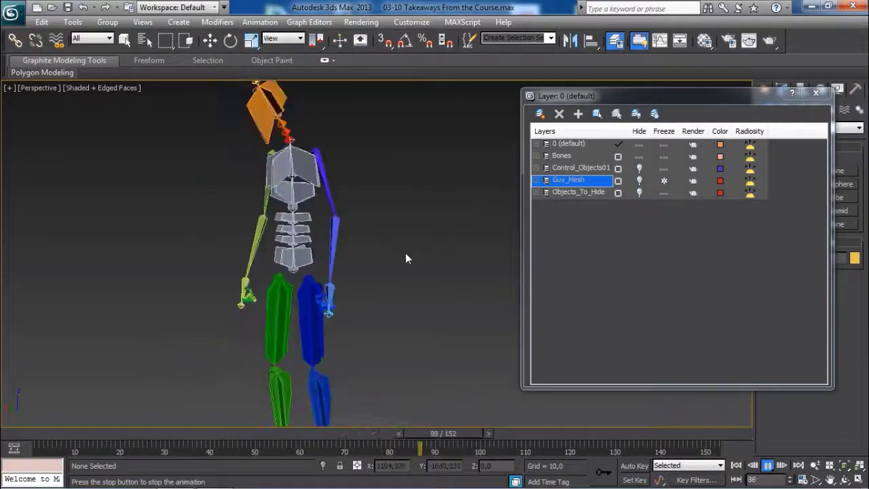
pyautogui.scroll(4, 360, 306)
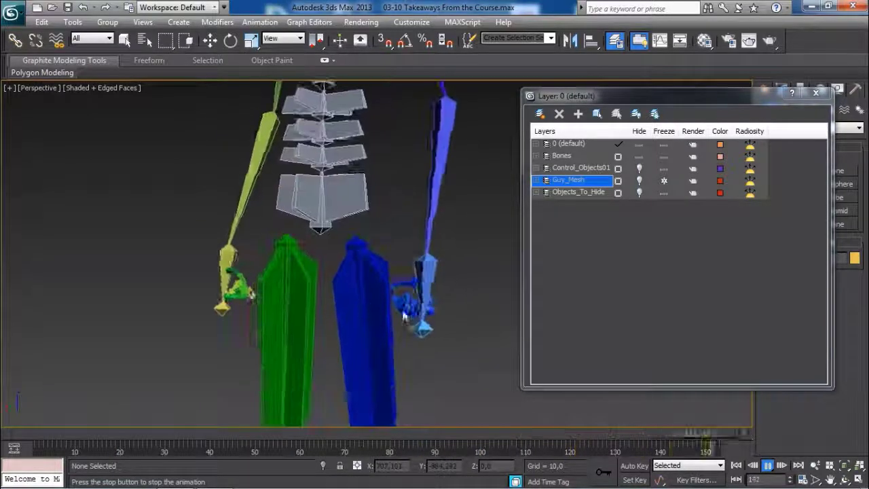
pyautogui.scroll(-3, 448, 297)
pyautogui.scroll(-5, 449, 293)
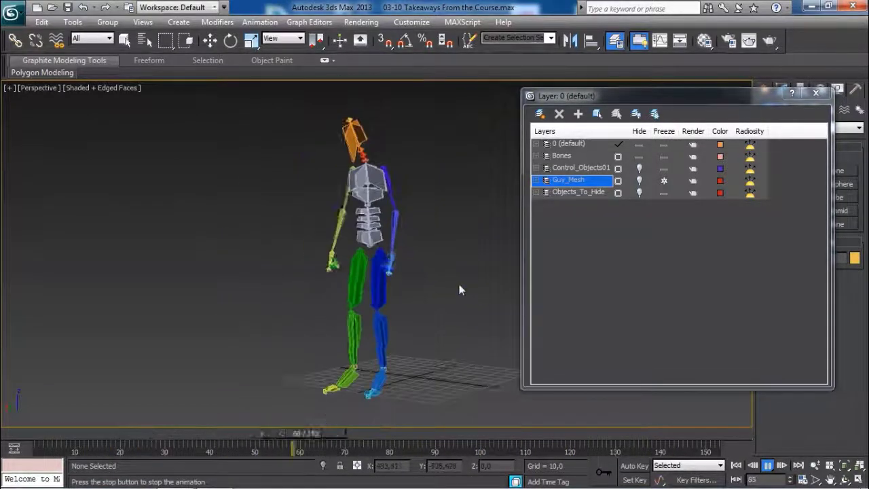
pyautogui.scroll(3, 374, 236)
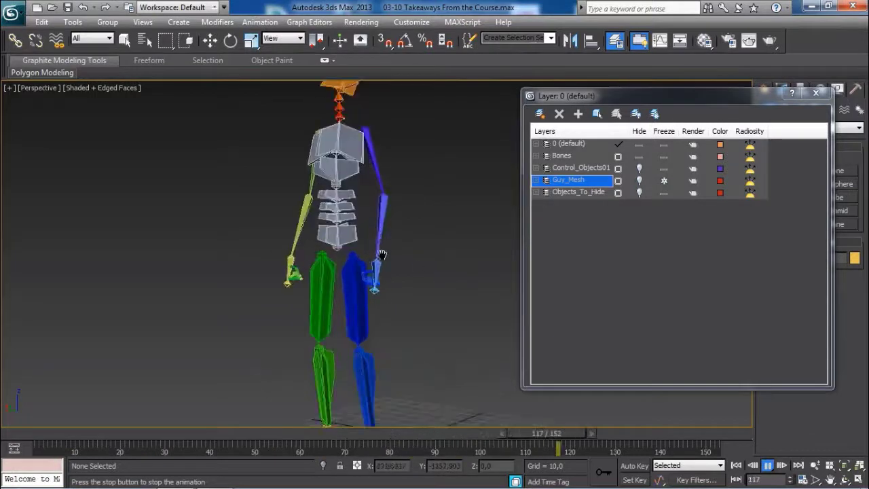
# Stop the animation at frame 148 and close the layer manager
pyautogui.press('/')
pyautogui.click(615, 40)
pyautogui.press('e')
pyautogui.moveTo(470, 197); pyautogui.dragTo(489, 220, button='middle')
pyautogui.scroll(-3, 466, 240)
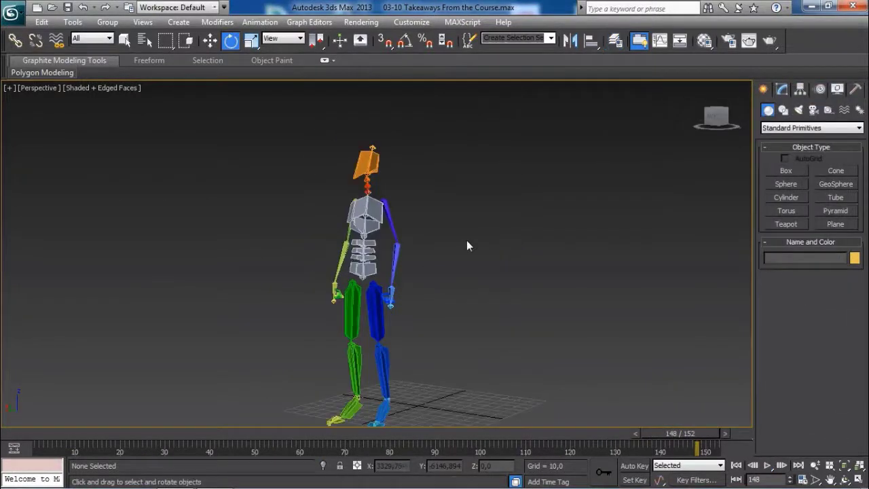
# Select the left forearm bone and open its bone parameters for editing
pyautogui.moveTo(407, 214); pyautogui.dragTo(392, 202, button='middle')
pyautogui.scroll(3, 406, 219)
pyautogui.moveTo(379, 129); pyautogui.dragTo(395, 187, button='middle')
pyautogui.moveTo(419, 279)
pyautogui.keyDown('alt'); pyautogui.mouseDown(button='middle')
pyautogui.moveTo(480, 287)
pyautogui.moveTo(421, 285)
pyautogui.mouseUp(button='middle'); pyautogui.keyUp('alt')
pyautogui.scroll(3, 429, 242)
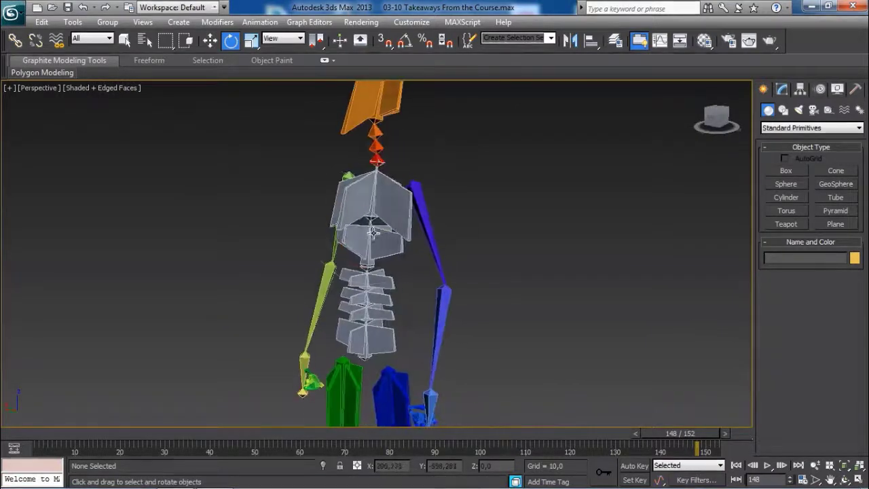
pyautogui.click(363, 197)
pyautogui.keyDown('alt'); pyautogui.moveTo(362, 197); pyautogui.dragTo(450, 272, button='middle'); pyautogui.keyUp('alt')
pyautogui.click(426, 272)
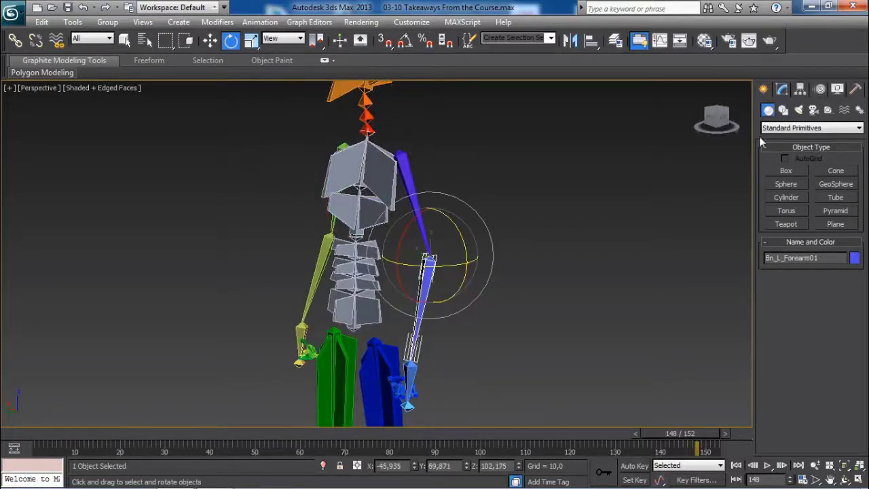
pyautogui.click(785, 91)
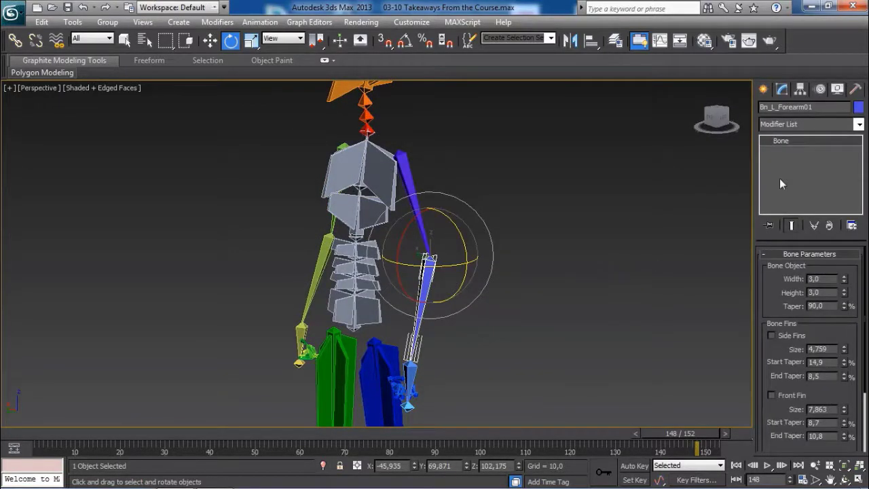
# Set the left forearm bone's width to 3.81 and its height to 4.74
pyautogui.scroll(-2, 814, 278)
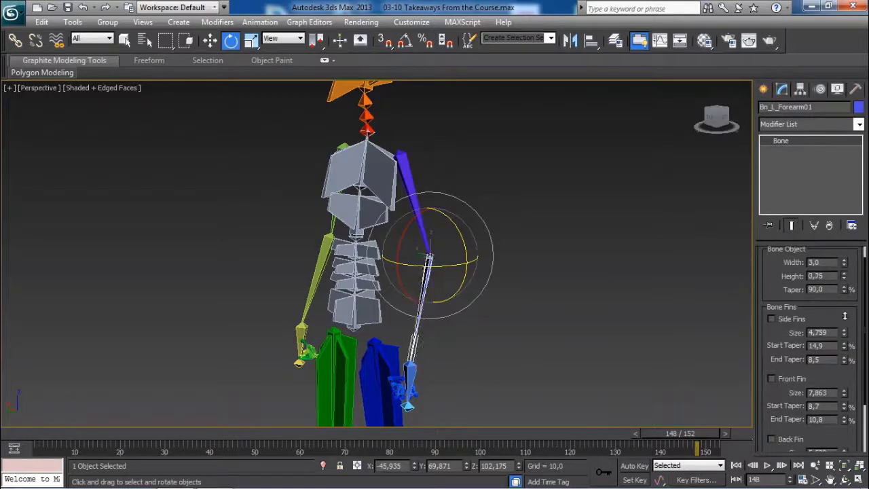
pyautogui.moveTo(845, 316); pyautogui.dragTo(840, 181)
pyautogui.moveTo(842, 238); pyautogui.dragTo(844, 269)
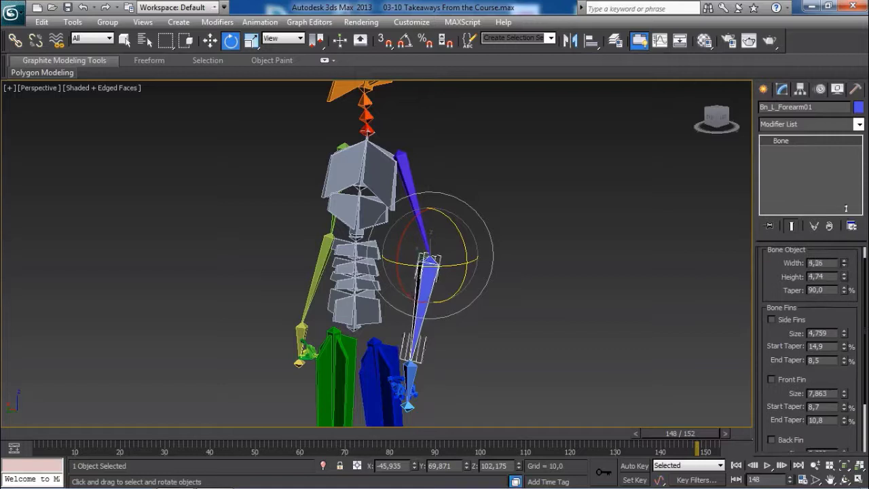
pyautogui.keyDown('alt'); pyautogui.moveTo(638, 256); pyautogui.dragTo(605, 259, button='middle'); pyautogui.keyUp('alt')
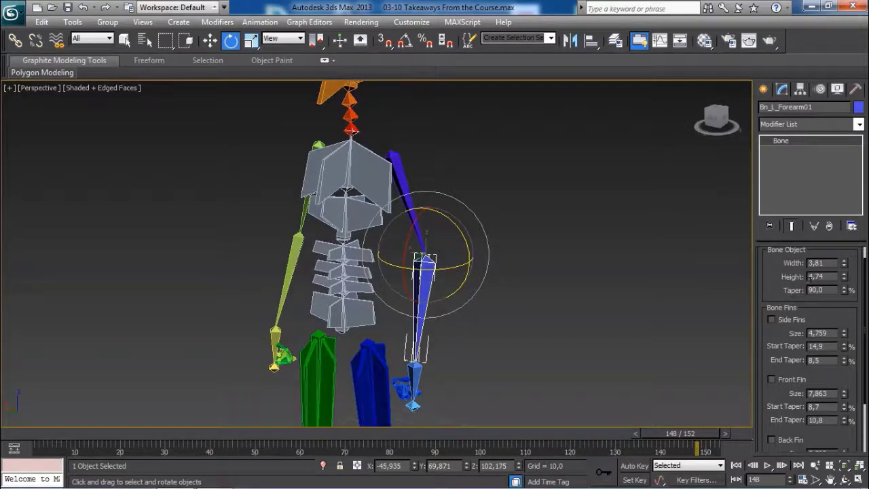
pyautogui.scroll(-1, 787, 278)
pyautogui.keyDown('alt'); pyautogui.moveTo(720, 293); pyautogui.dragTo(597, 298, button='middle'); pyautogui.keyUp('alt')
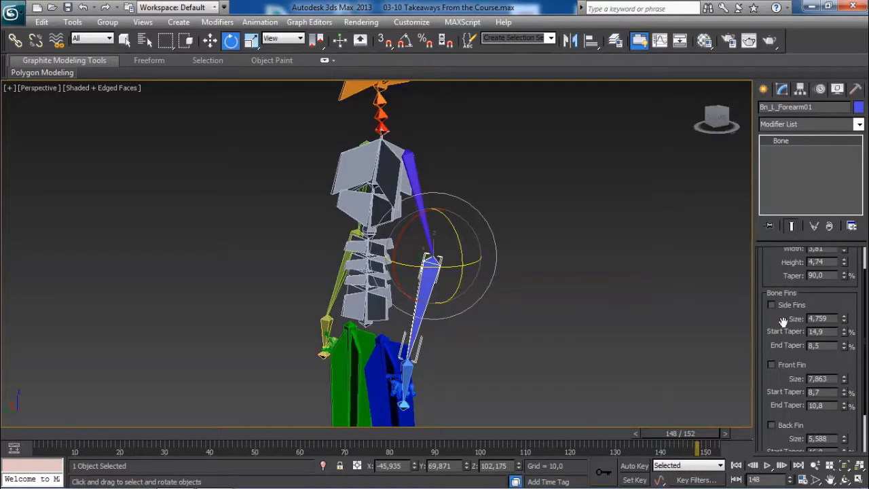
# Enable the side, front and back fins on the left forearm bone
pyautogui.scroll(-1, 781, 307)
pyautogui.scroll(-1, 781, 307)
pyautogui.click(782, 281)
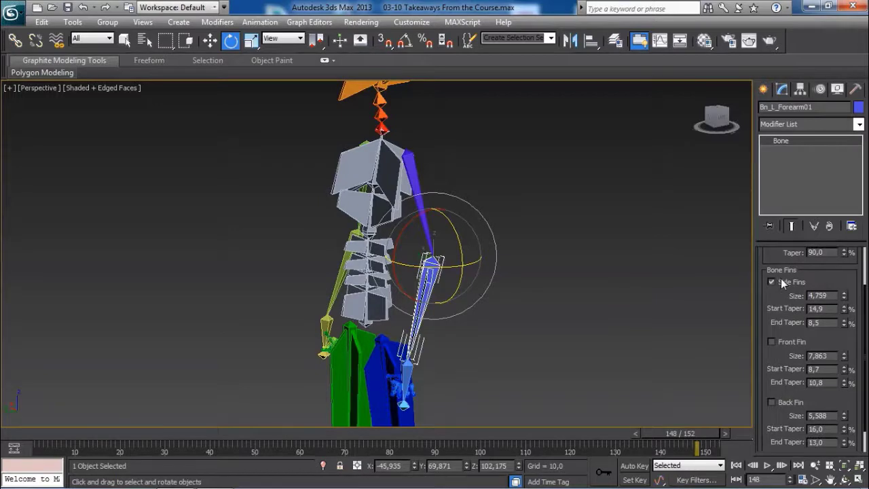
pyautogui.click(772, 342)
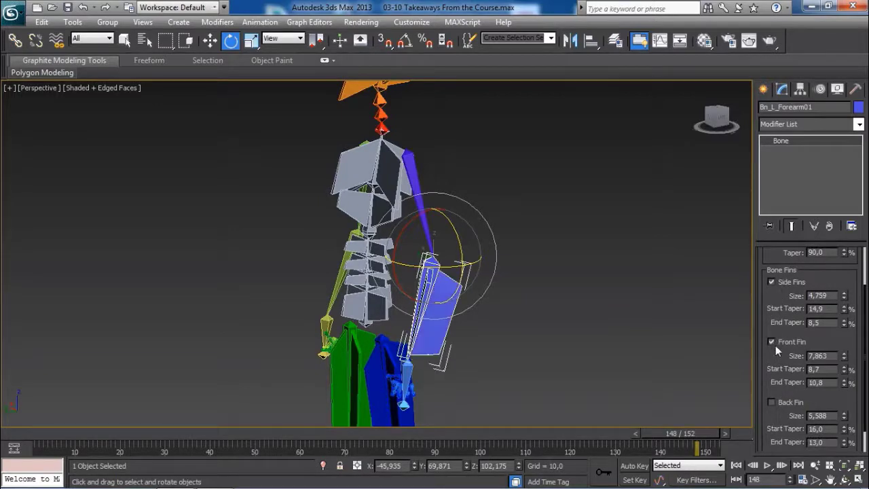
pyautogui.click(772, 402)
# Set the side fins' size to 4.568 with 11.6% start taper, the front fin's size to 14.332 and the back fin's to 8.718
pyautogui.keyDown('alt'); pyautogui.moveTo(652, 319); pyautogui.dragTo(635, 278, button='middle'); pyautogui.keyUp('alt')
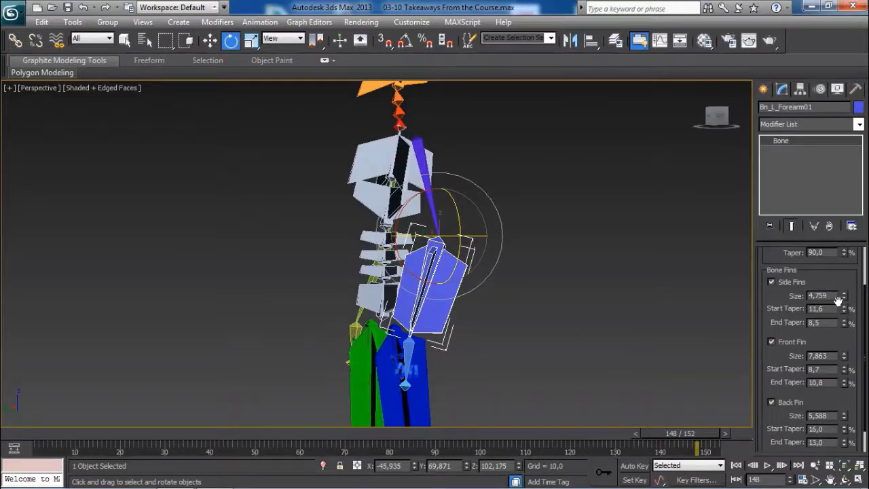
pyautogui.keyDown('alt'); pyautogui.moveTo(601, 275); pyautogui.dragTo(662, 287, button='middle'); pyautogui.keyUp('alt')
pyautogui.moveTo(858, 352); pyautogui.dragTo(845, 385)
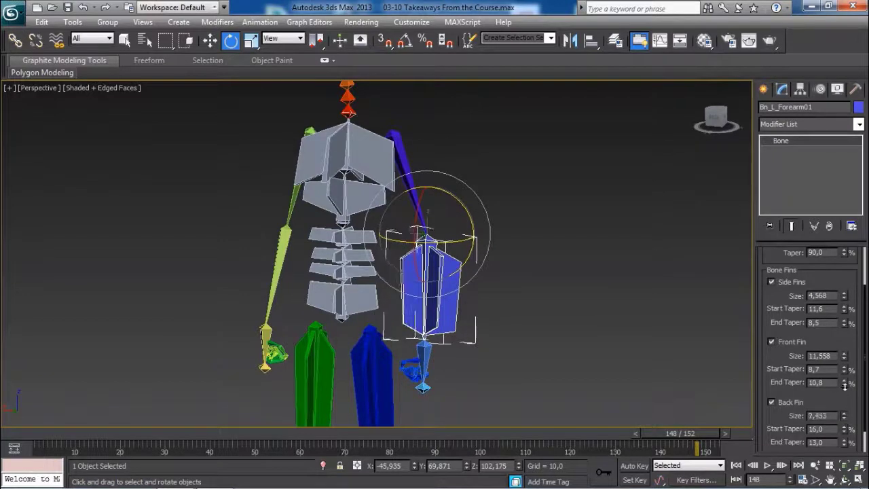
pyautogui.keyDown('alt'); pyautogui.moveTo(501, 260); pyautogui.dragTo(488, 260, button='middle'); pyautogui.keyUp('alt')
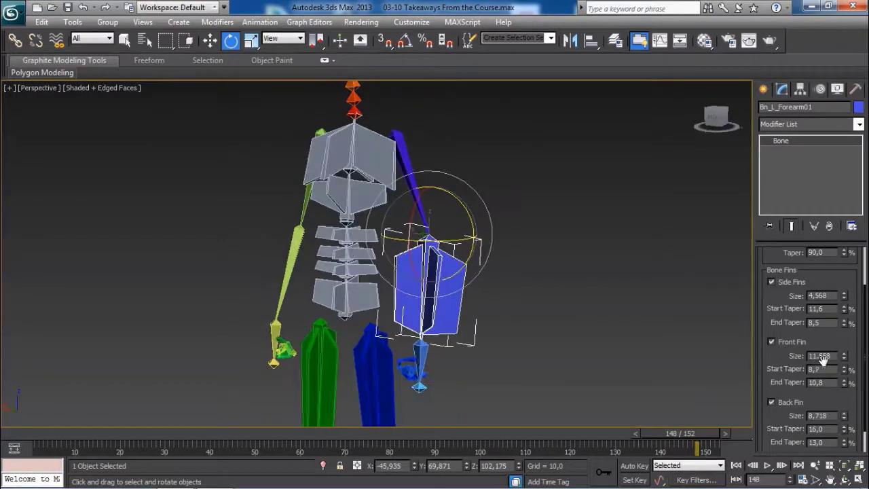
pyautogui.moveTo(846, 364); pyautogui.dragTo(838, 359)
pyautogui.keyDown('alt'); pyautogui.moveTo(557, 255); pyautogui.dragTo(498, 262, button='middle'); pyautogui.keyUp('alt')
pyautogui.scroll(-1, 509, 247)
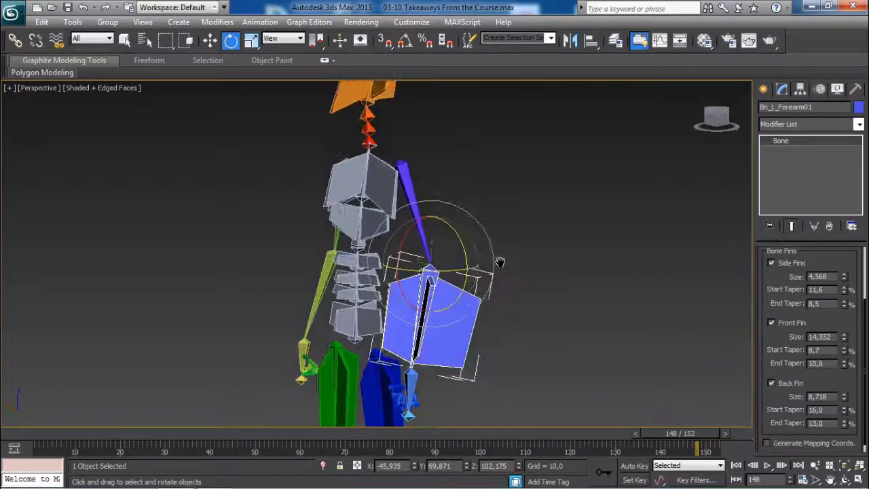
# Play the full skeleton's animation with the reshaped left forearm bone and stop it at frame 143
pyautogui.keyDown('alt'); pyautogui.moveTo(364, 268); pyautogui.dragTo(374, 220, button='middle'); pyautogui.keyUp('alt')
pyautogui.moveTo(367, 189); pyautogui.dragTo(381, 220, button='middle')
pyautogui.scroll(-3, 364, 140)
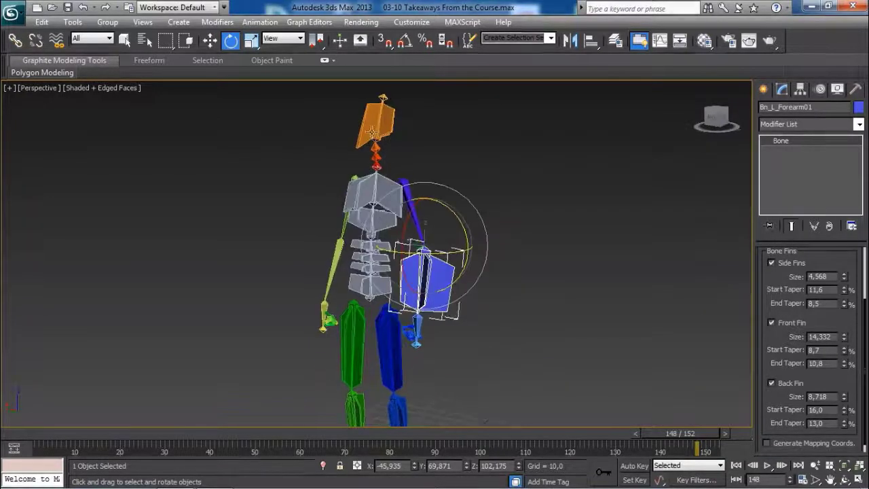
pyautogui.moveTo(372, 323); pyautogui.dragTo(375, 260, button='middle')
pyautogui.scroll(-3, 374, 260)
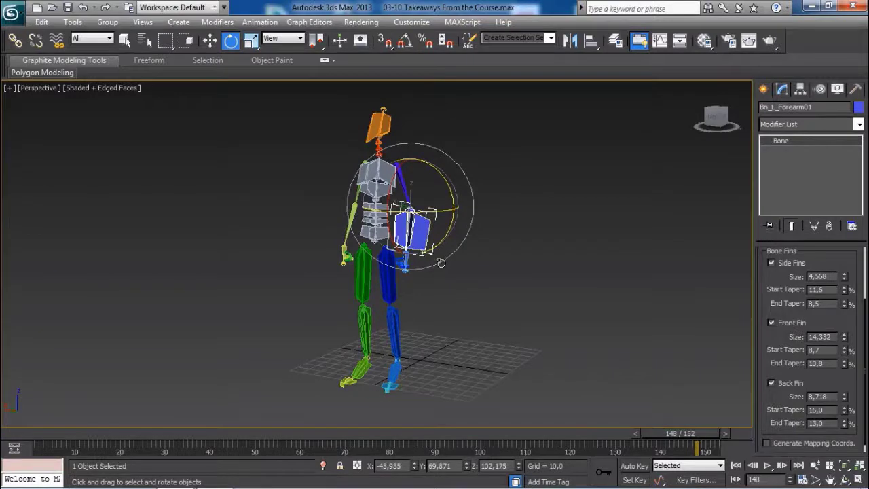
pyautogui.moveTo(441, 262); pyautogui.dragTo(442, 265, button='middle')
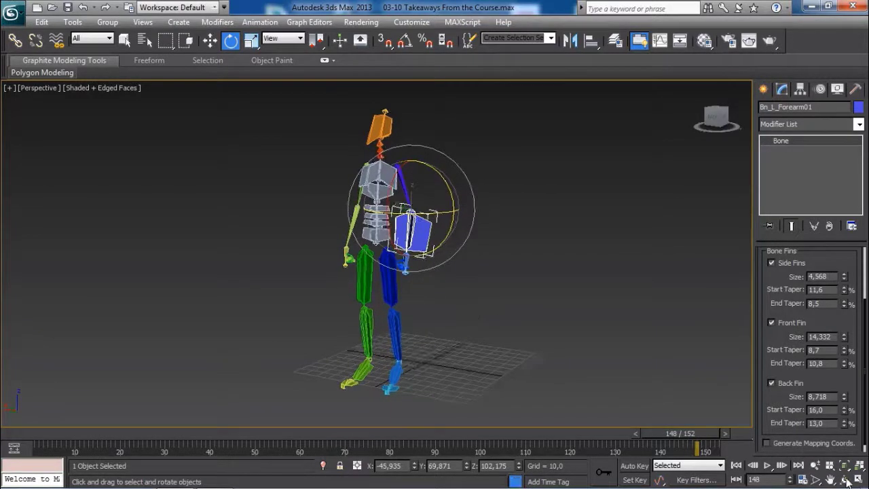
pyautogui.click(768, 466)
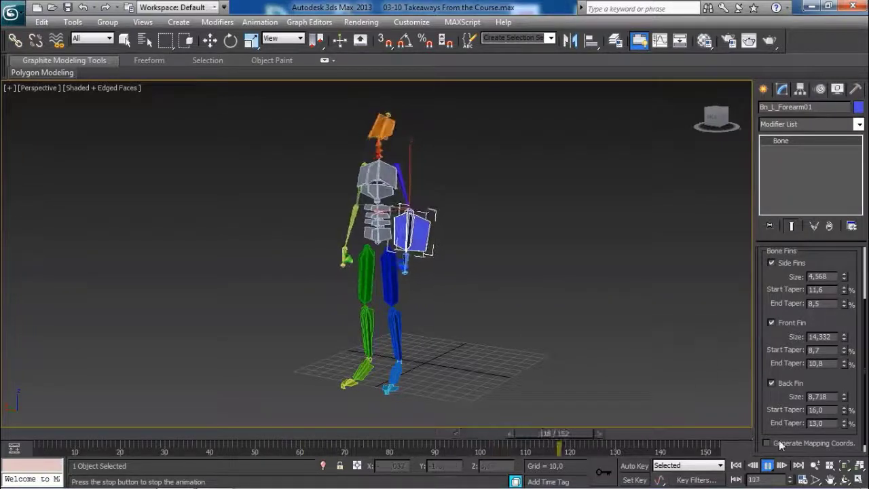
pyautogui.click(769, 466)
pyautogui.press('e')
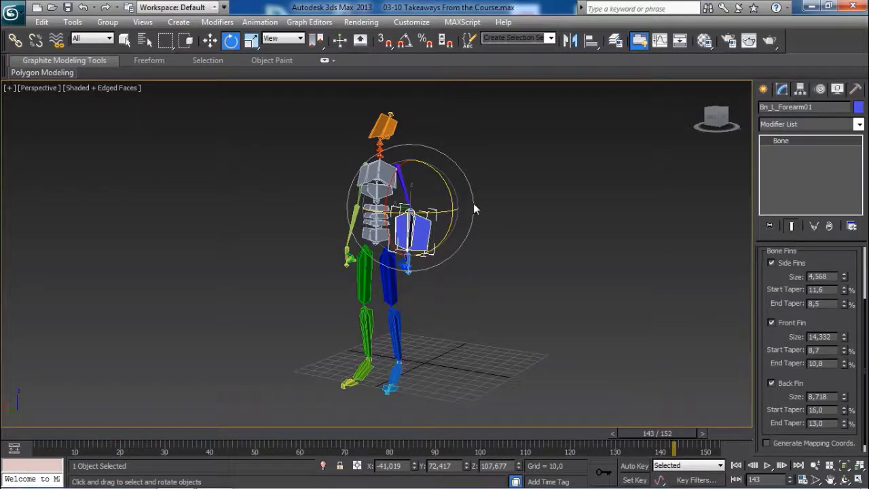
# Restart the skeleton's animation playback from frame 143
pyautogui.scroll(2, 473, 202)
pyautogui.scroll(-1, 510, 232)
pyautogui.click(765, 467)
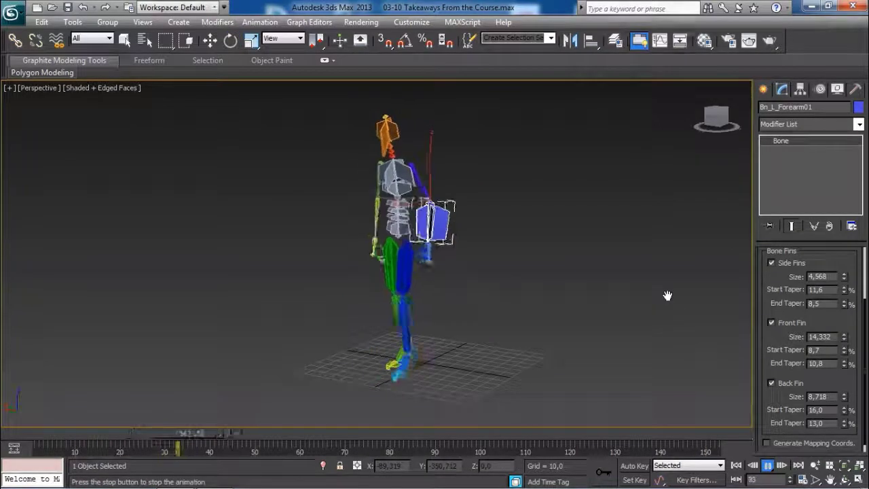